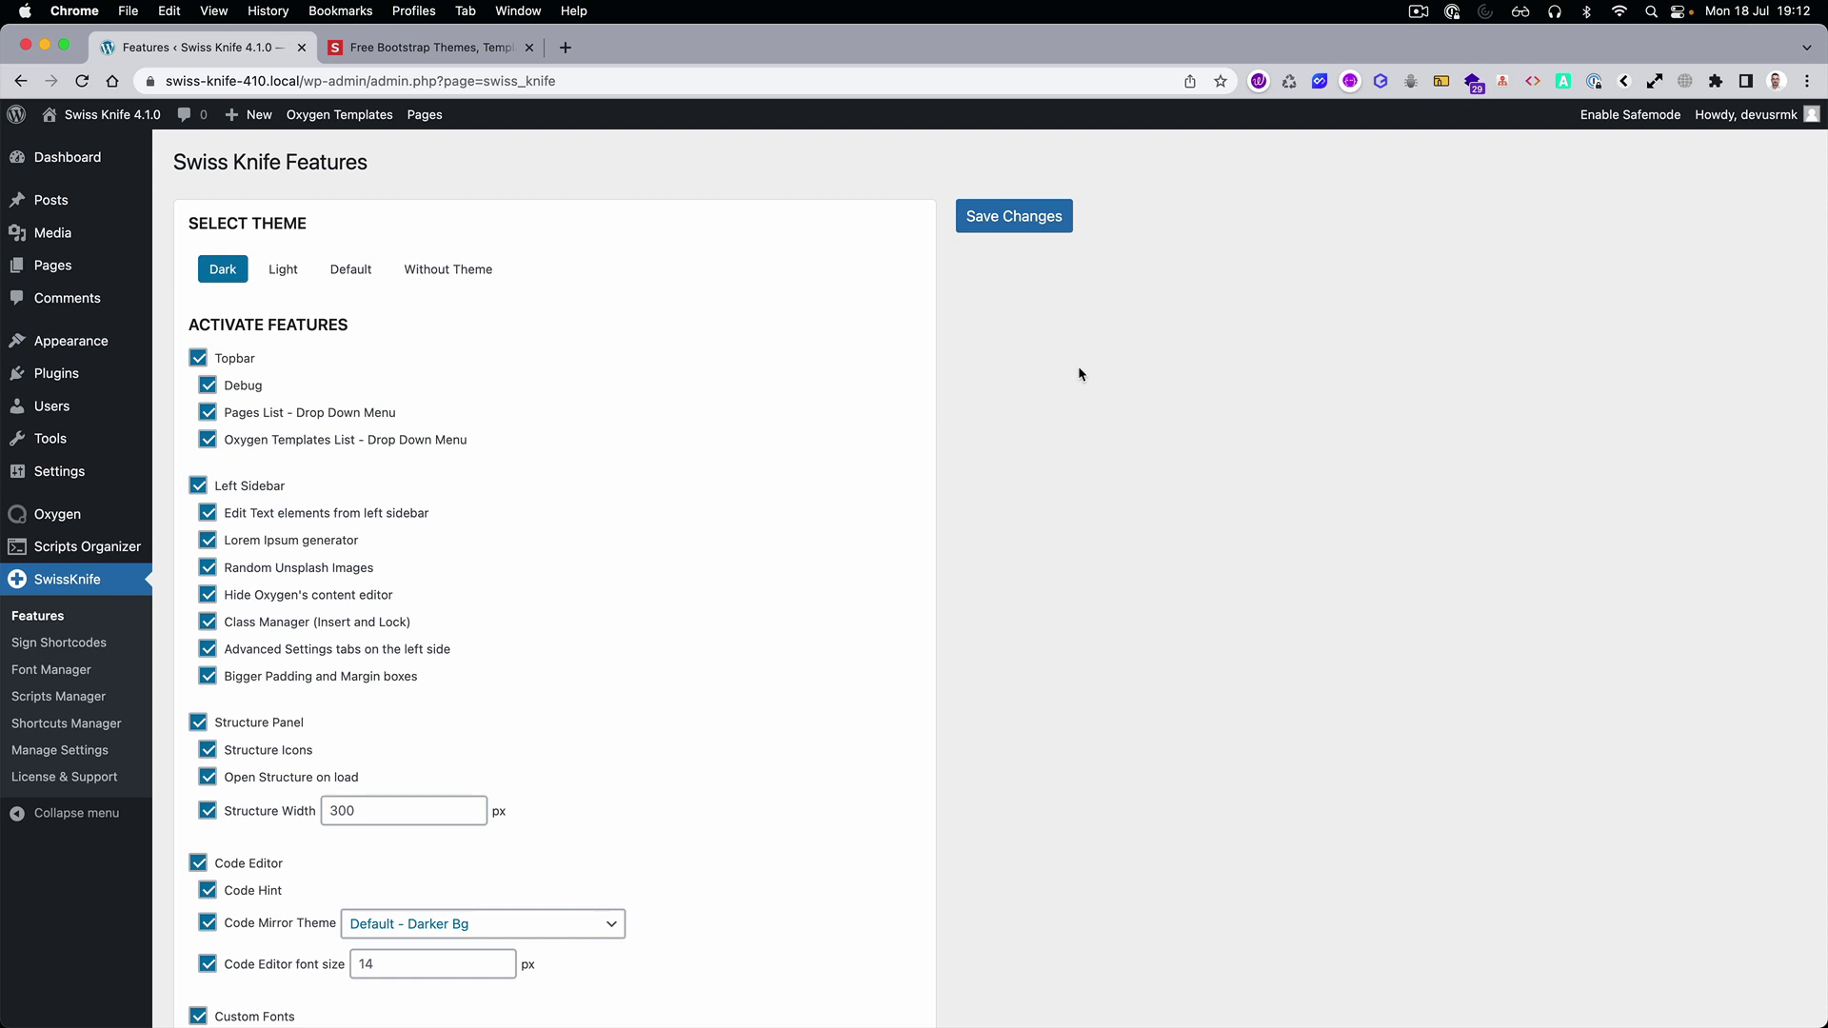
Find the One Page Wonder template on Start Bootstrap and view its live preview.
left_click(426, 51)
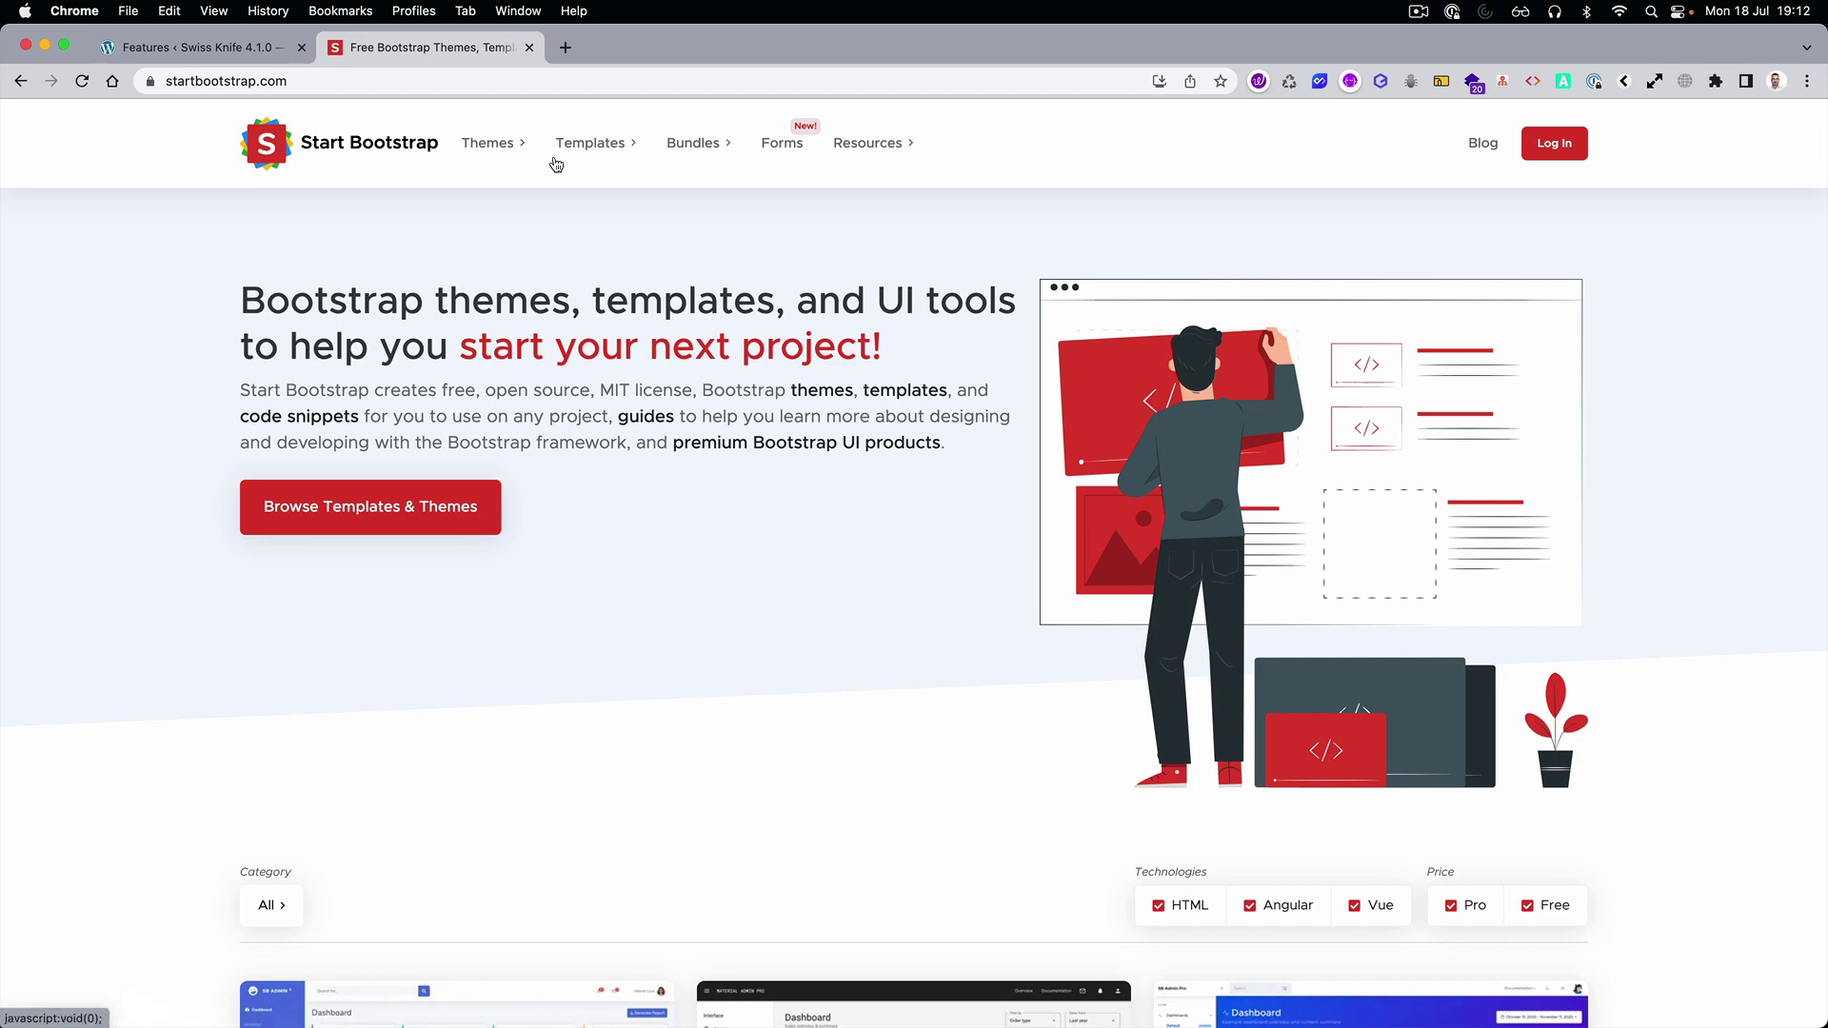
scroll(689, 275, "down", 2)
scroll(689, 275, "down", 20)
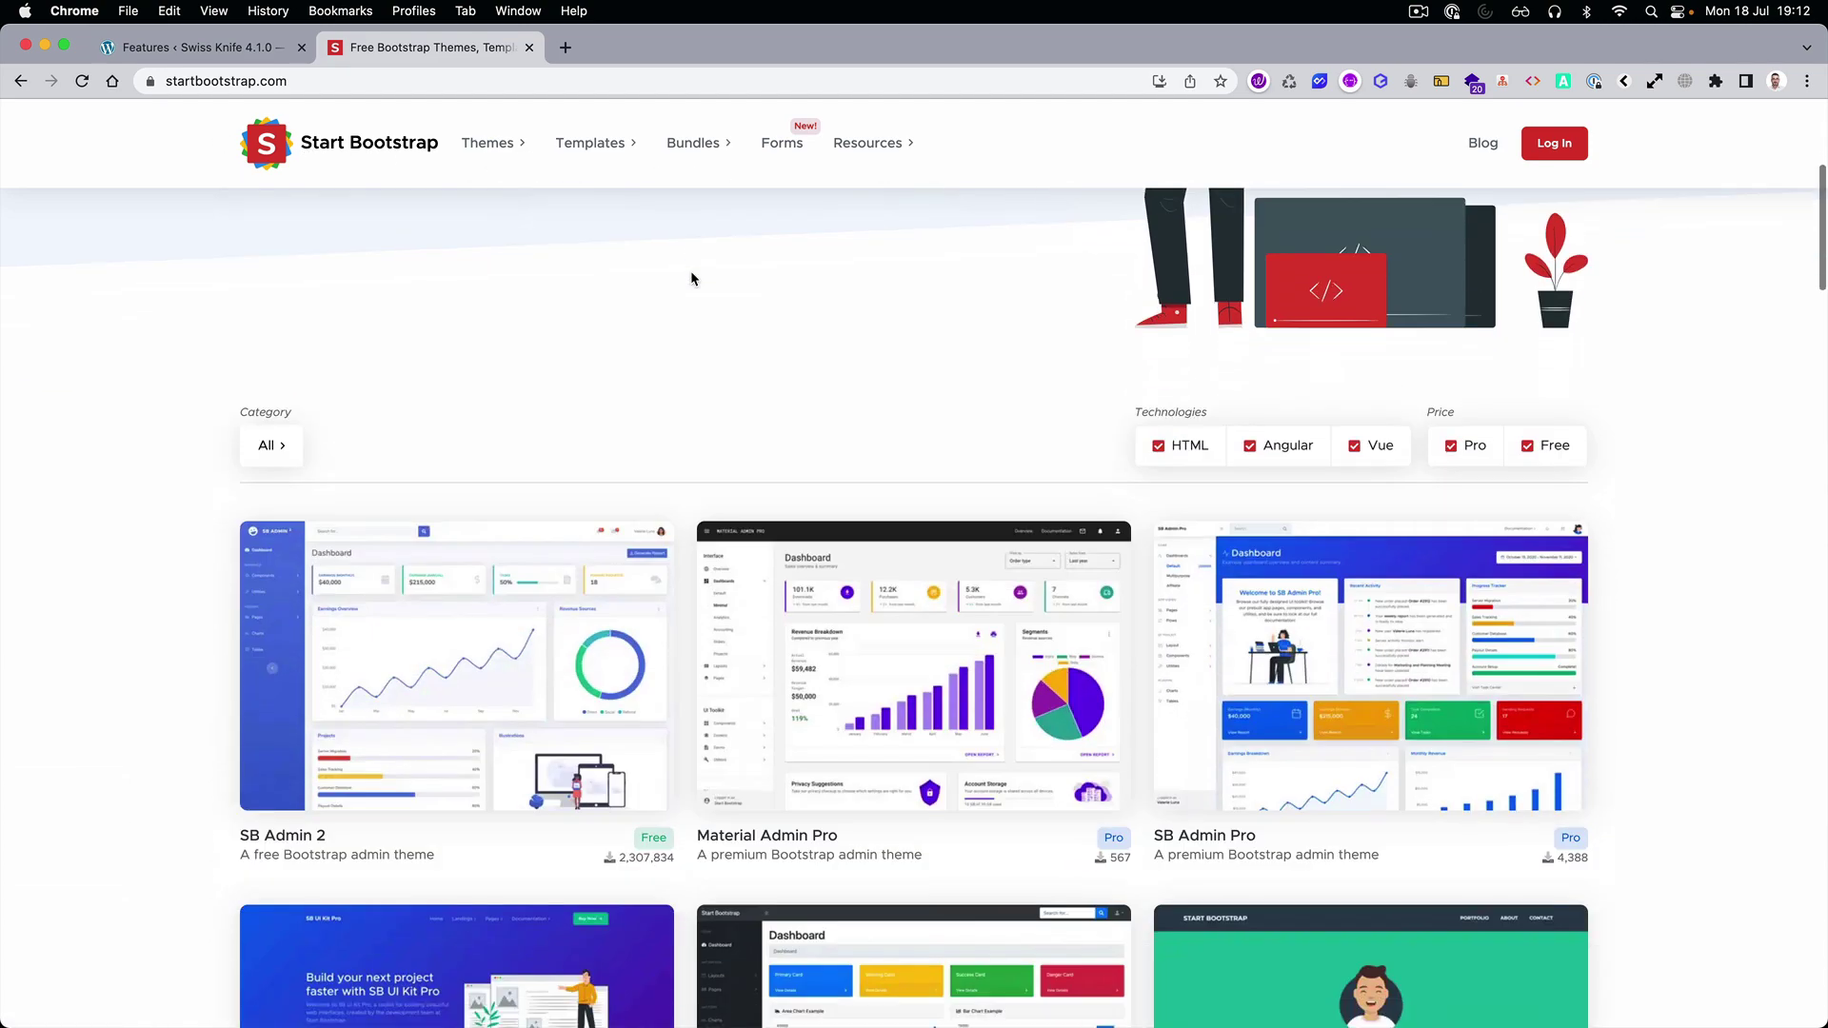
scroll(700, 275, "down", 12)
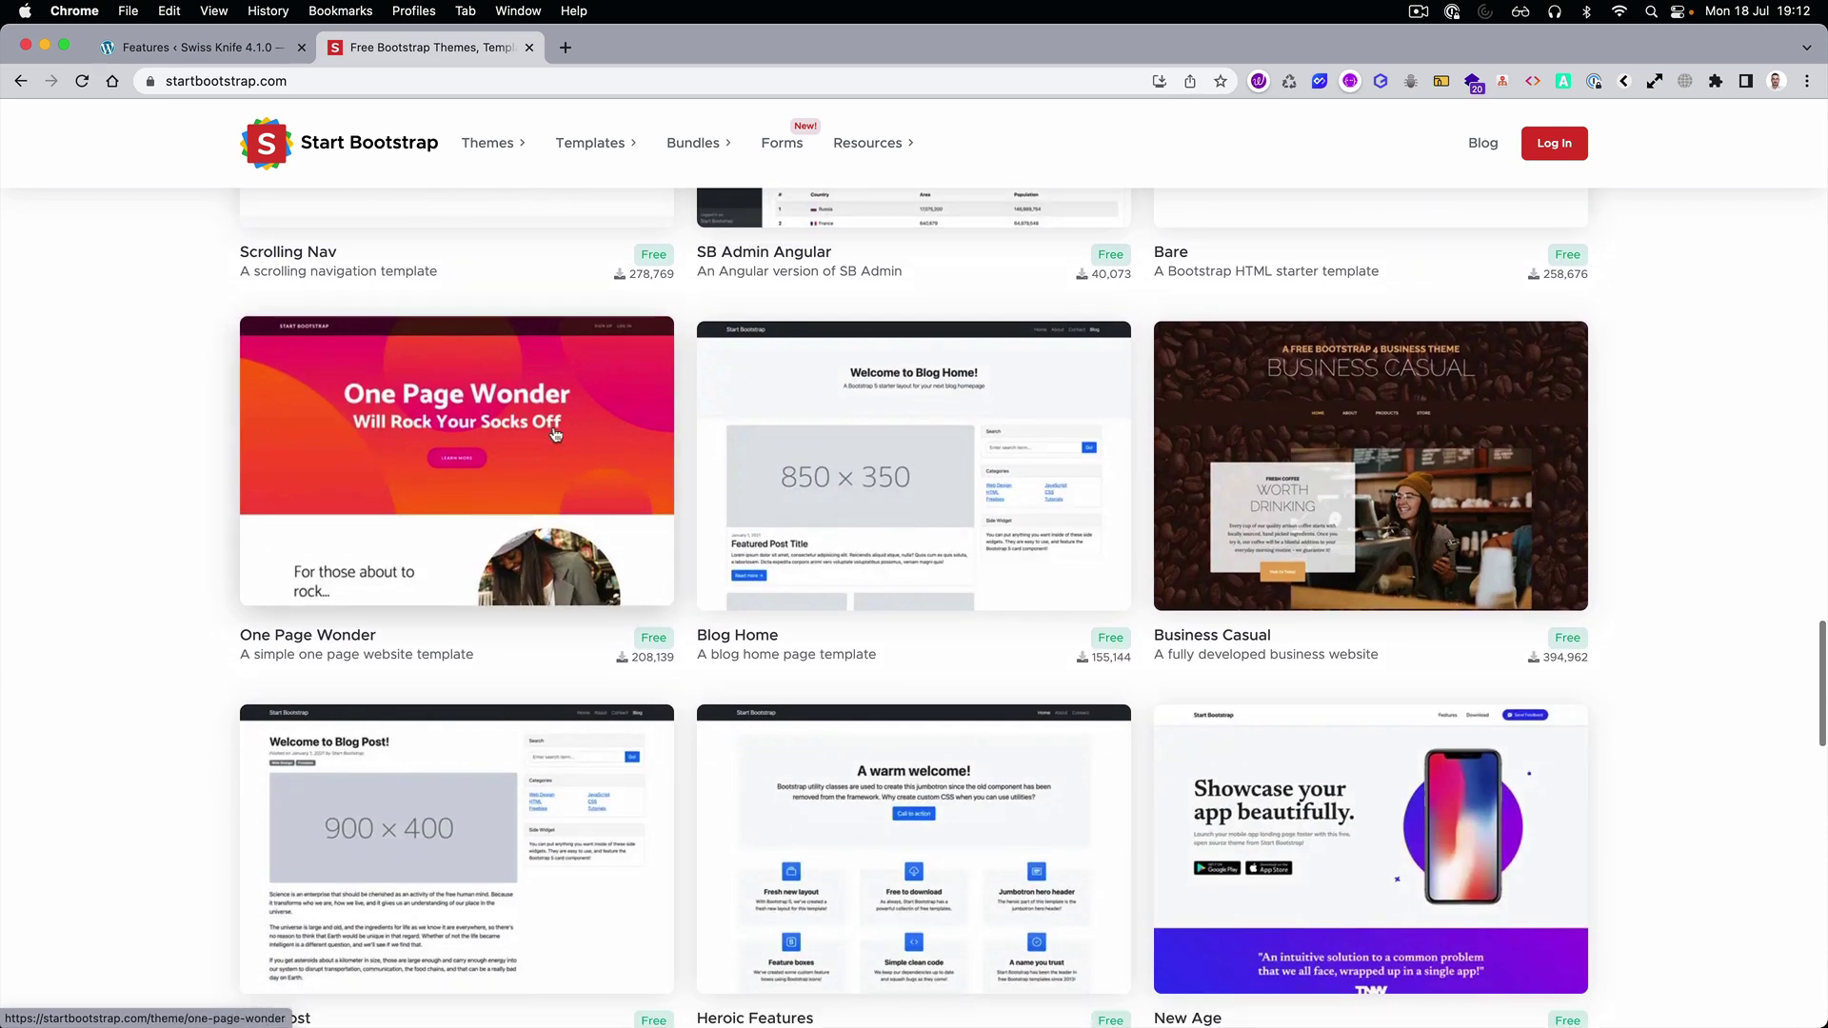
left_click(560, 436)
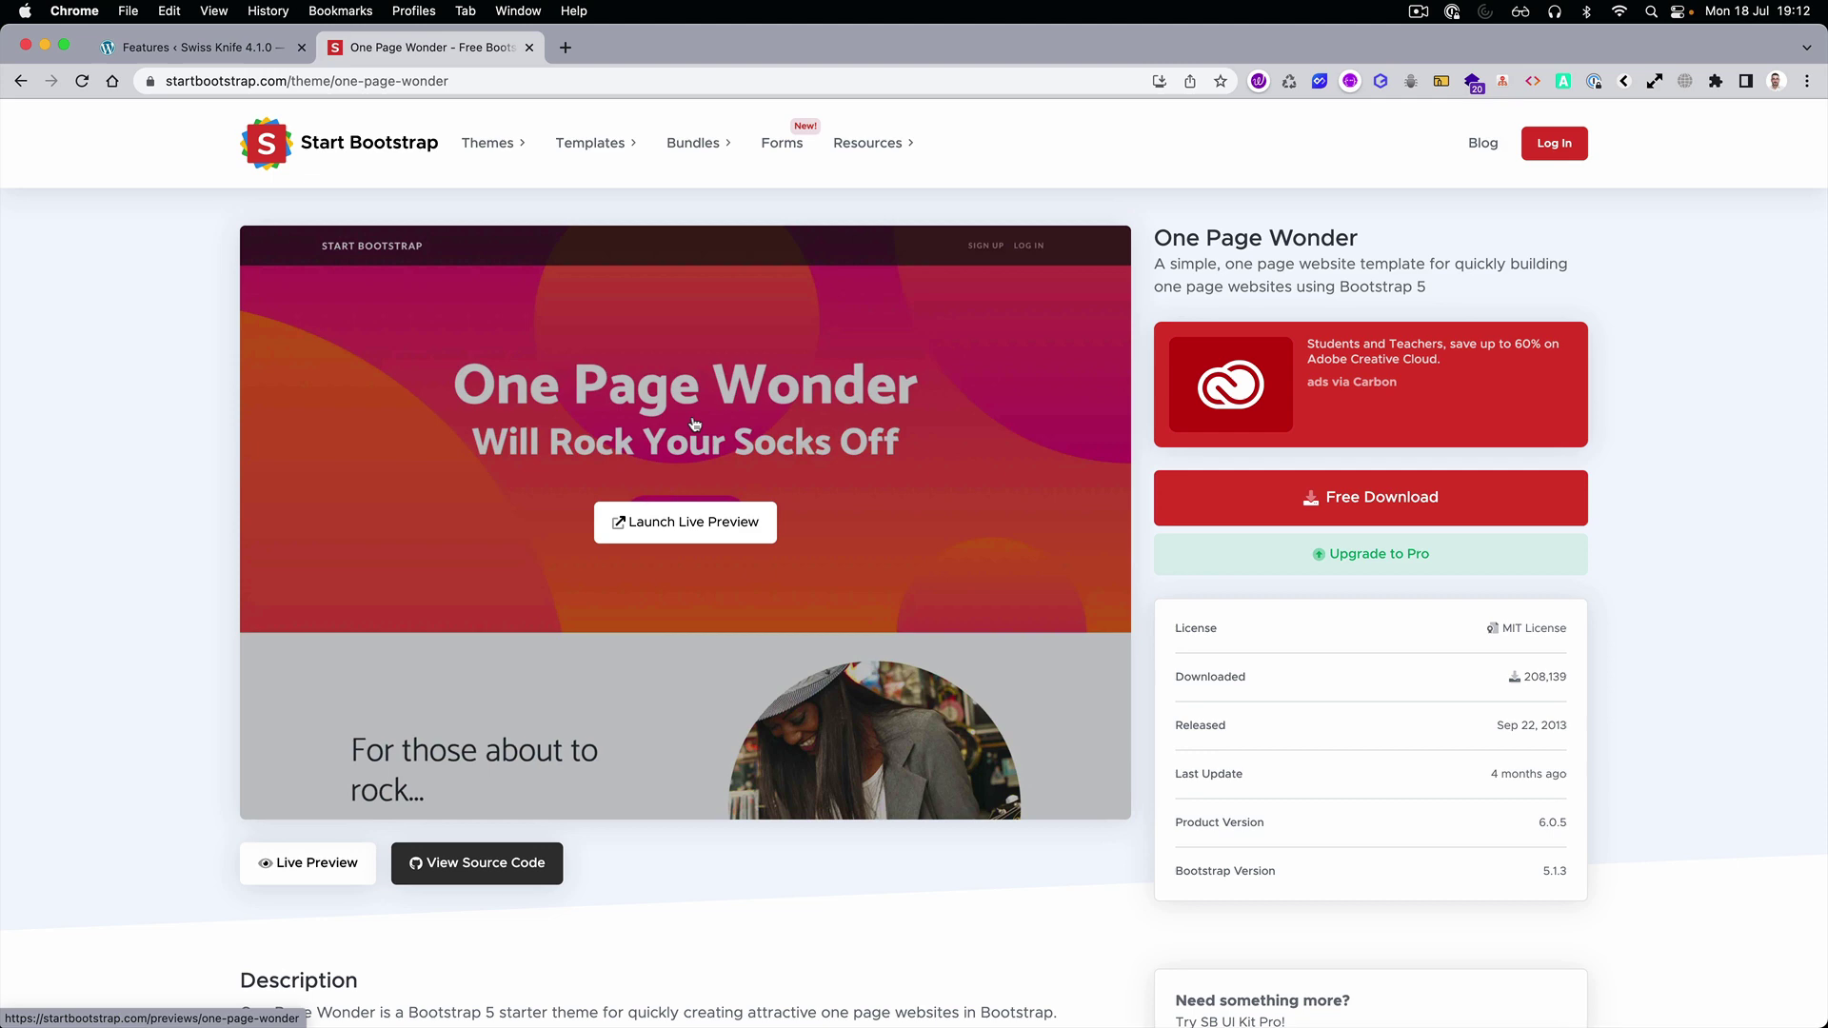
left_click(667, 524)
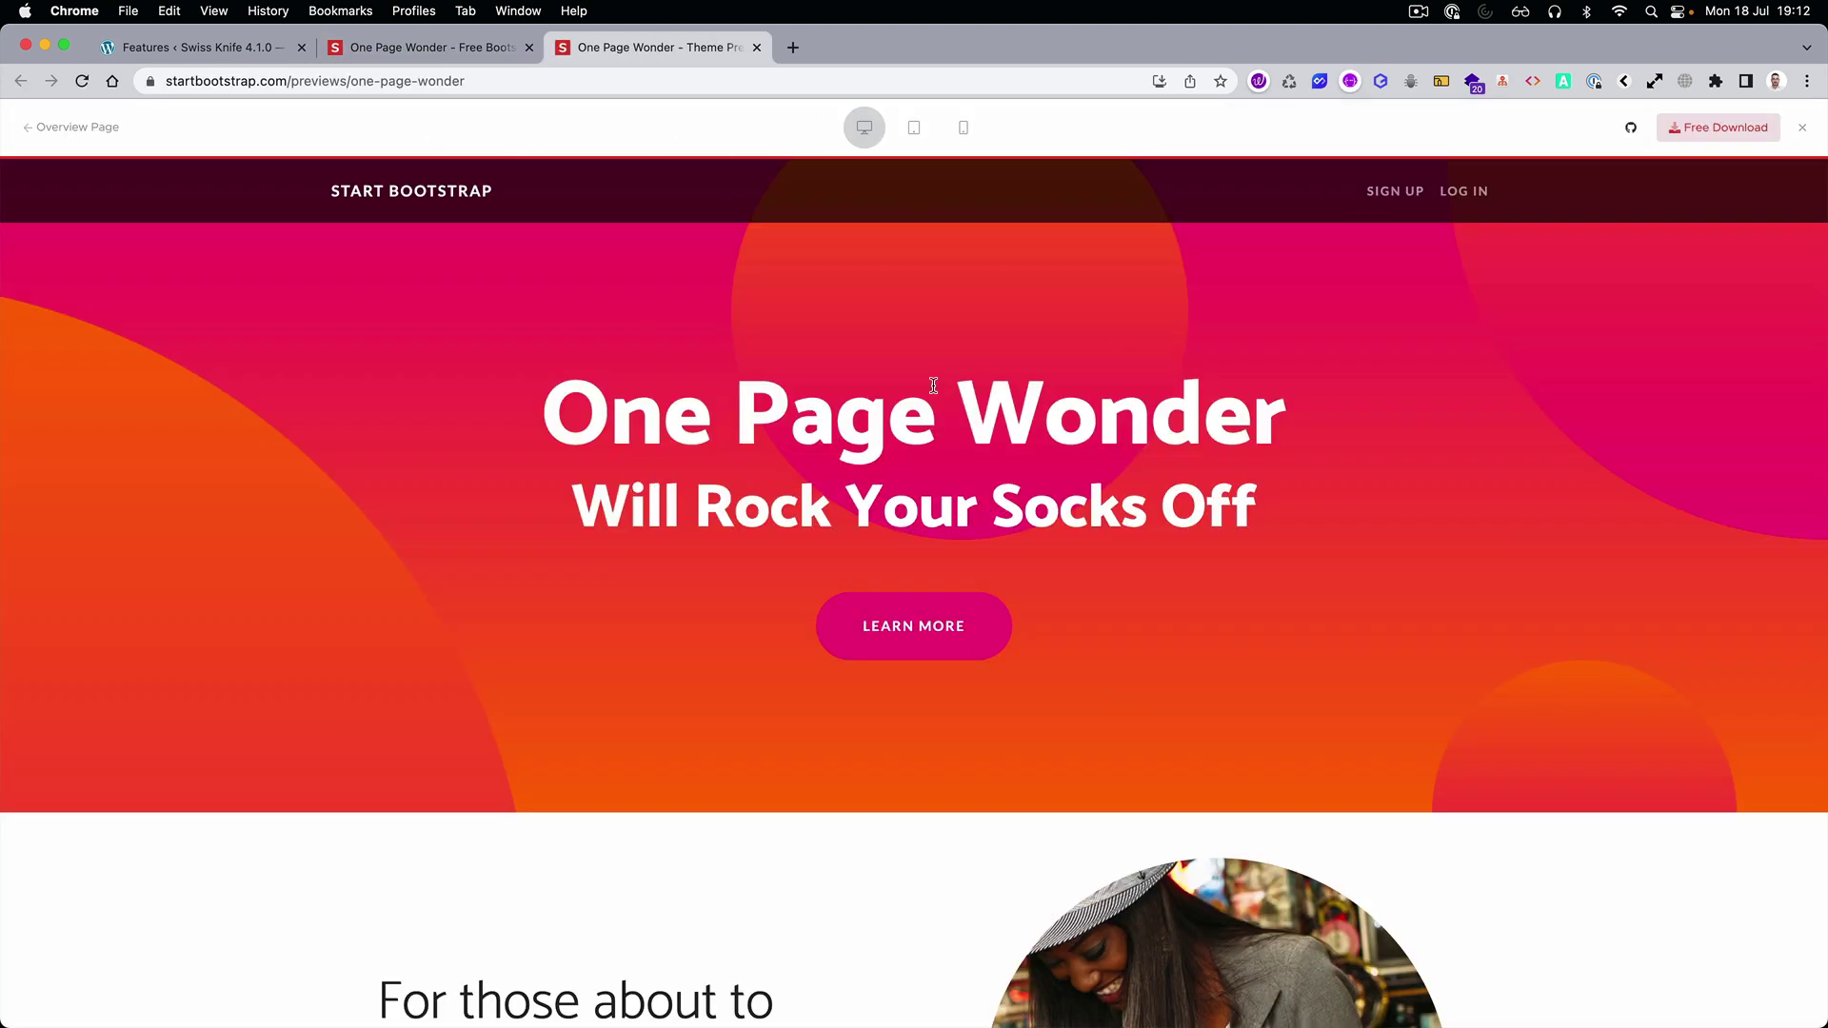
scroll(1088, 390, "down", 20)
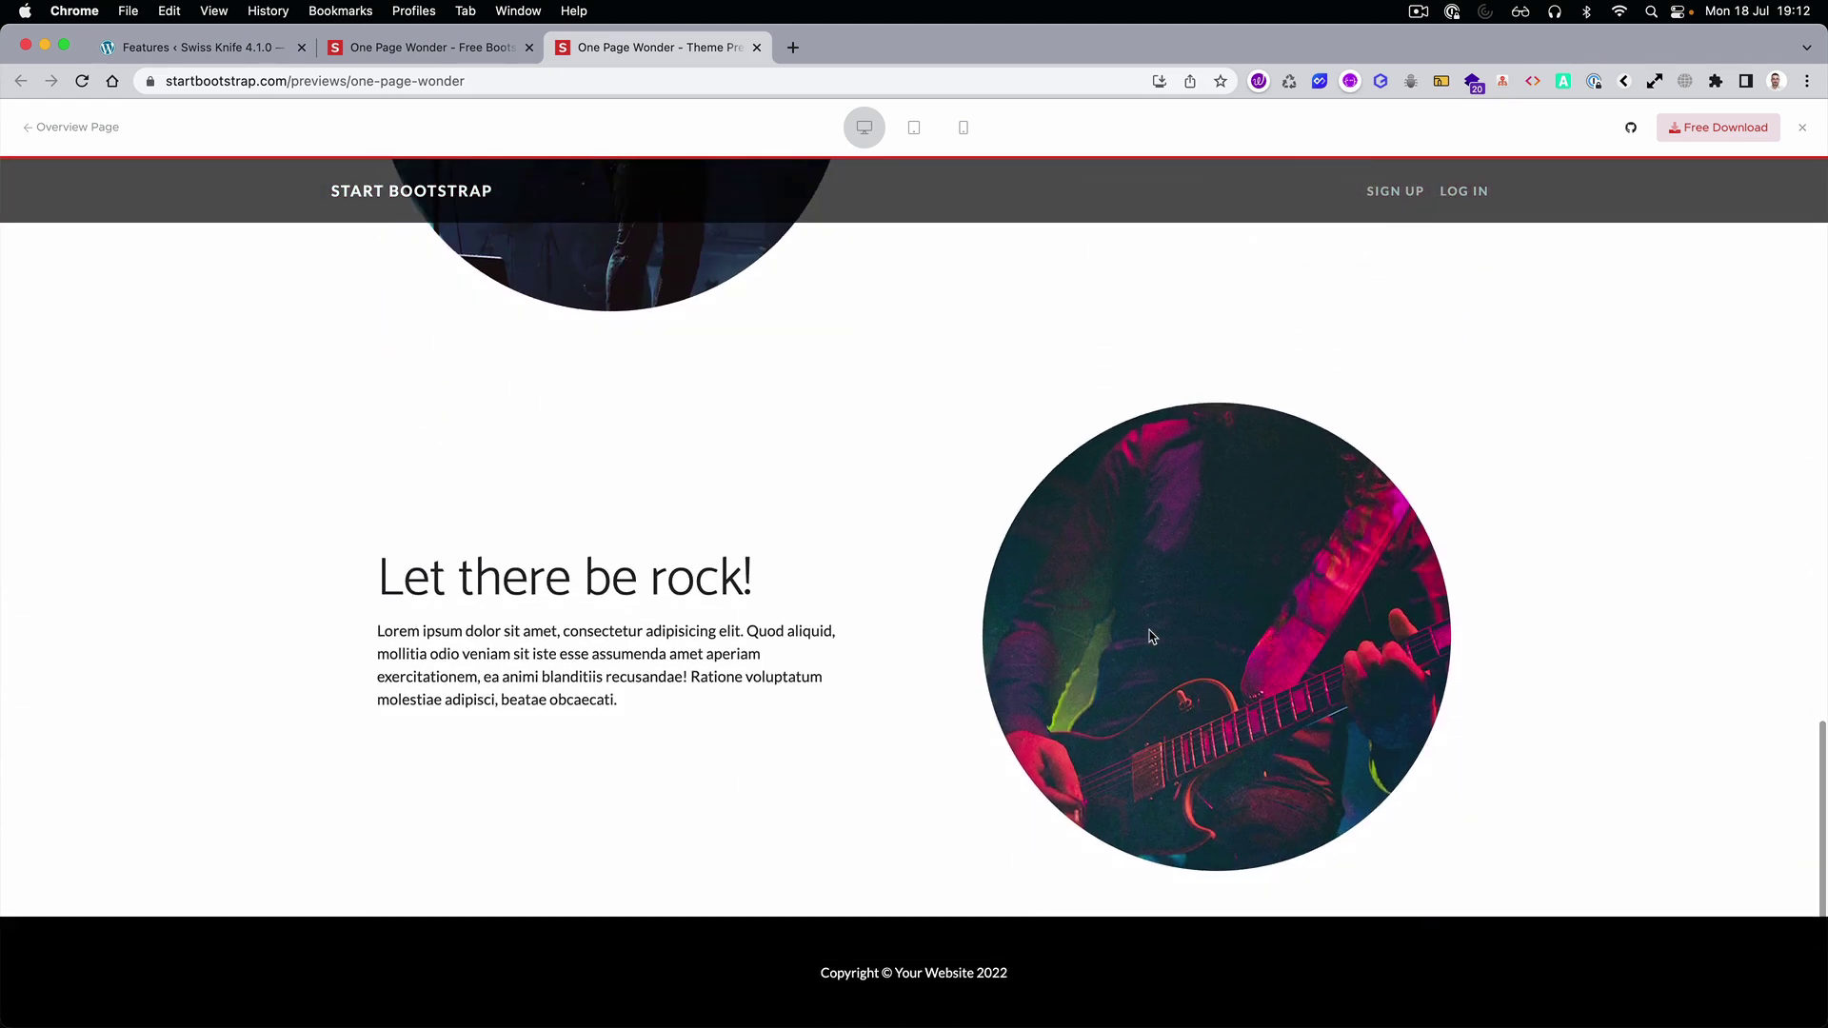
Download the One Page Wonder zip into the Swiss Knife test folder.
left_click(425, 47)
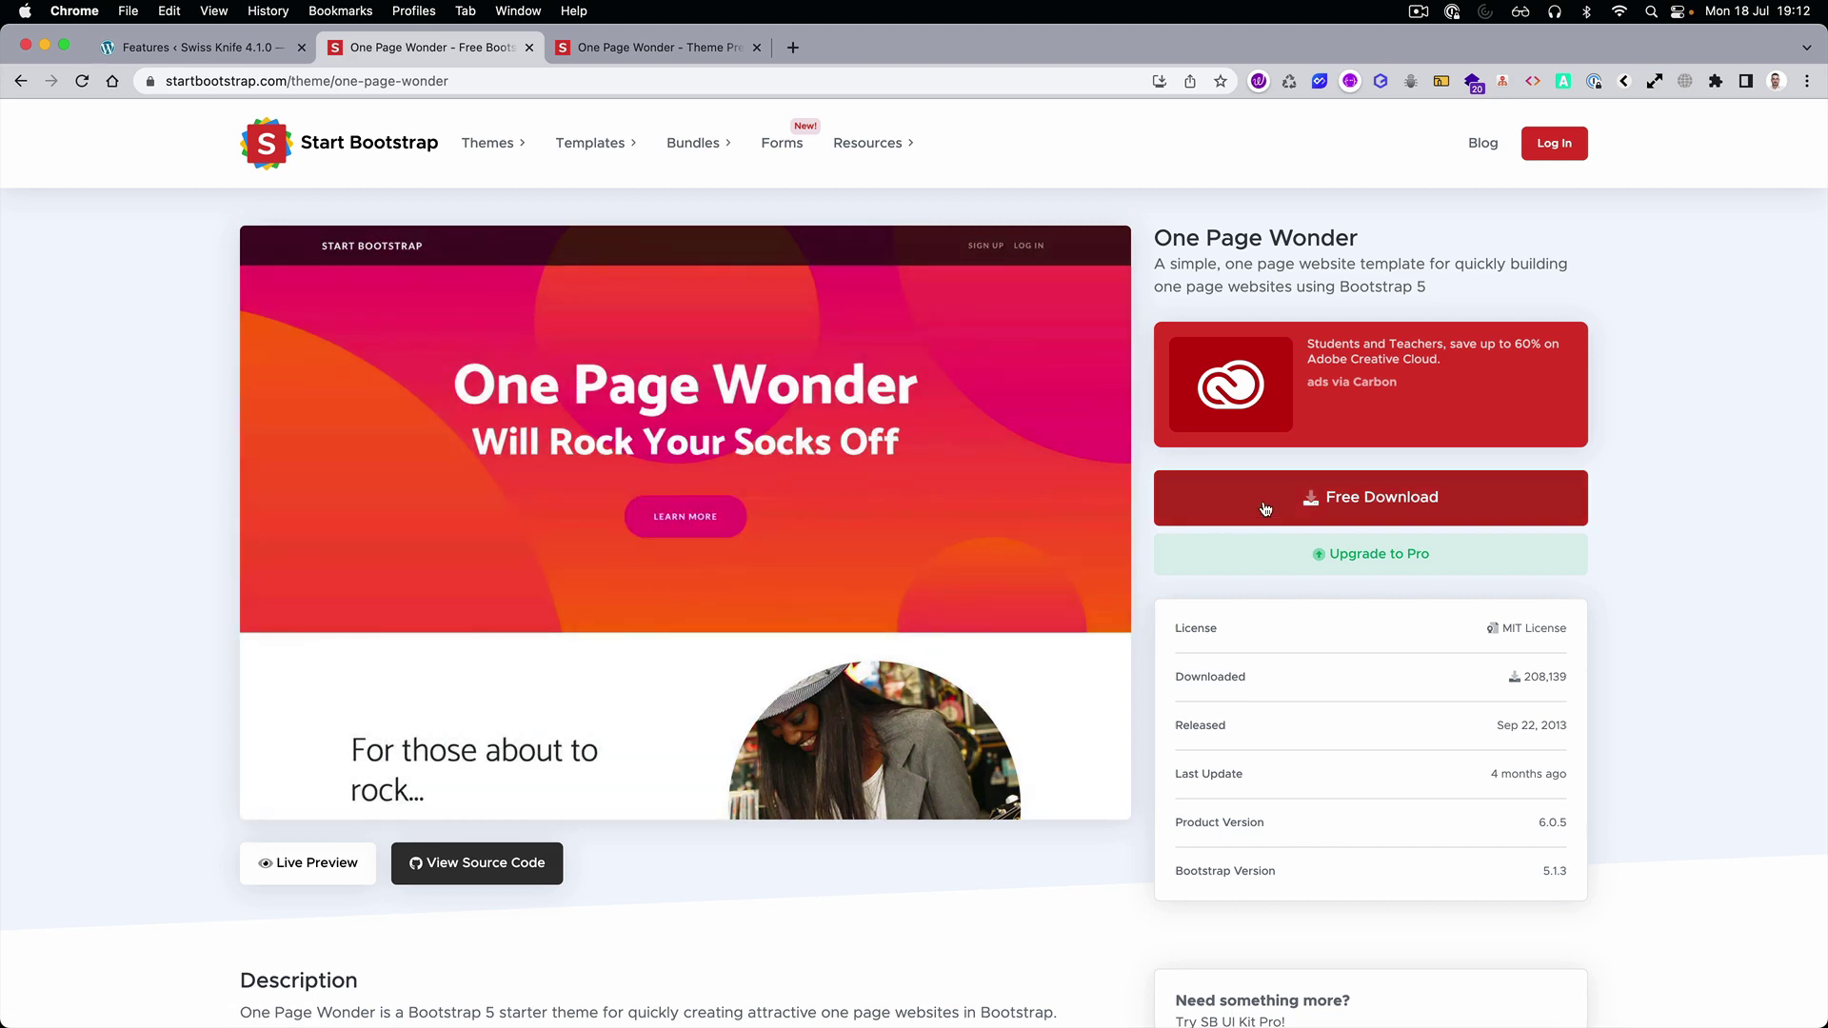
left_click(1264, 505)
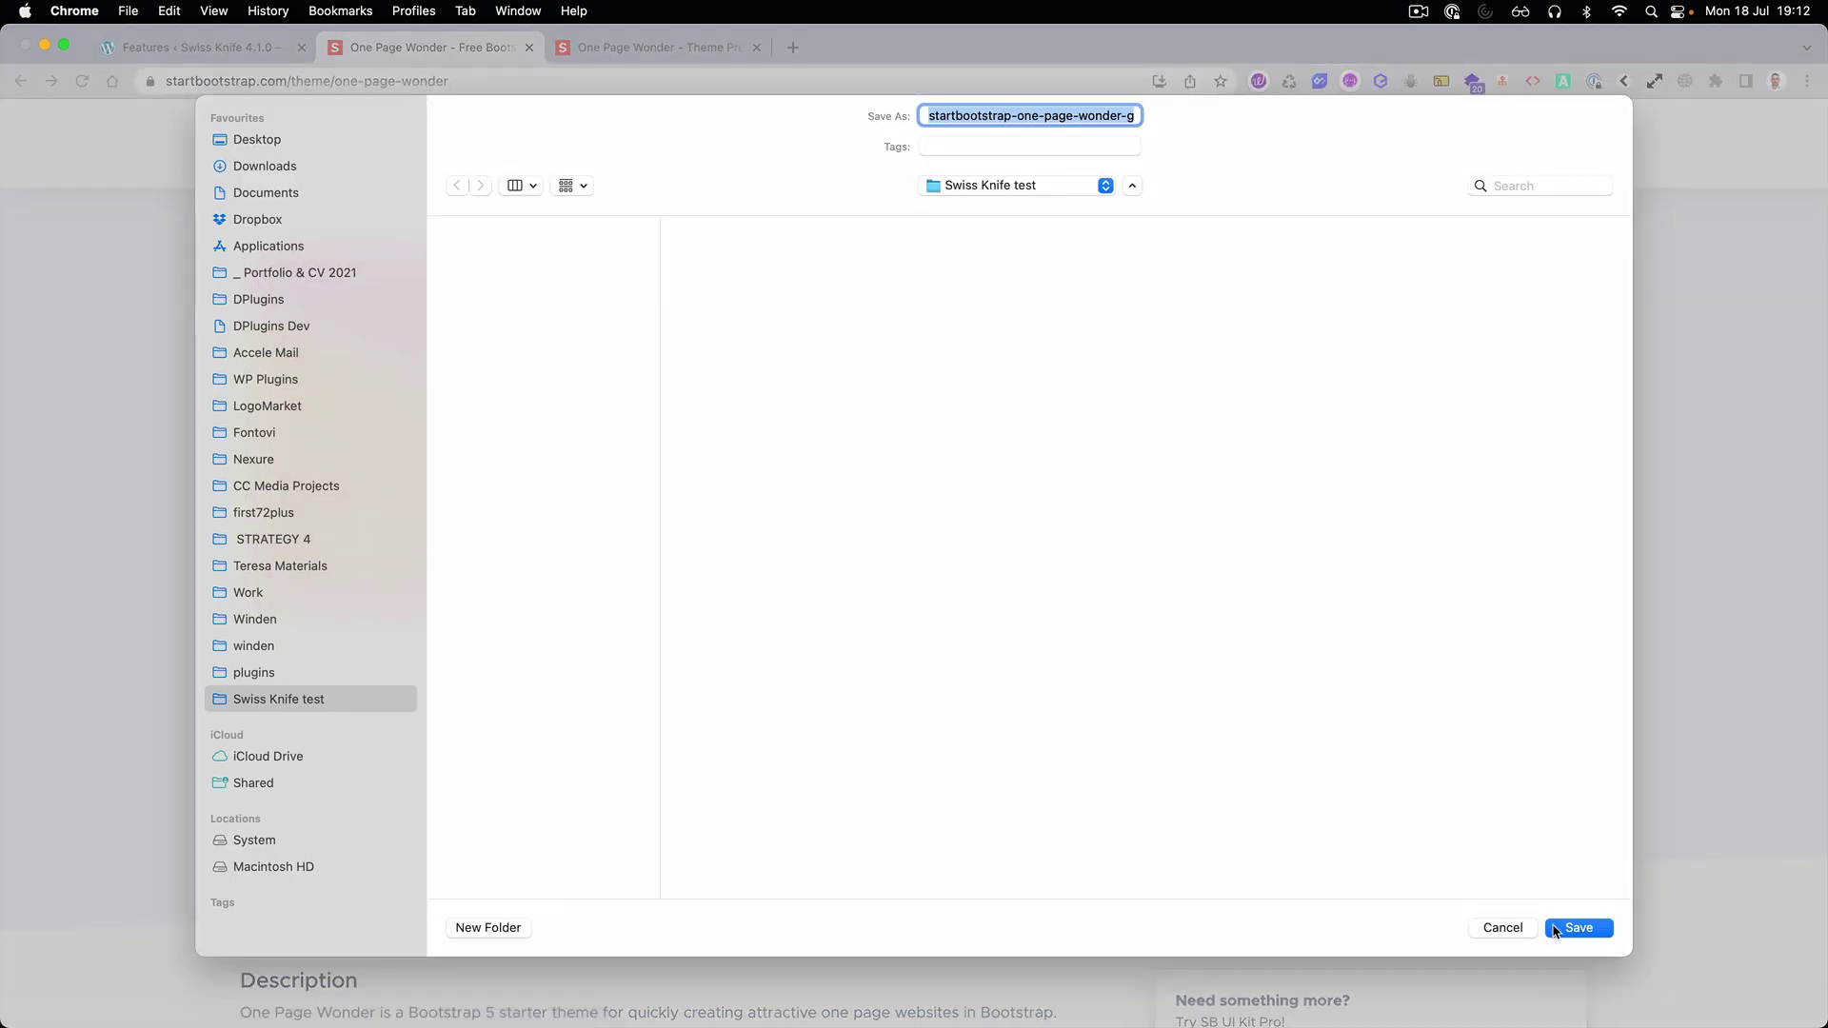
left_click(1556, 930)
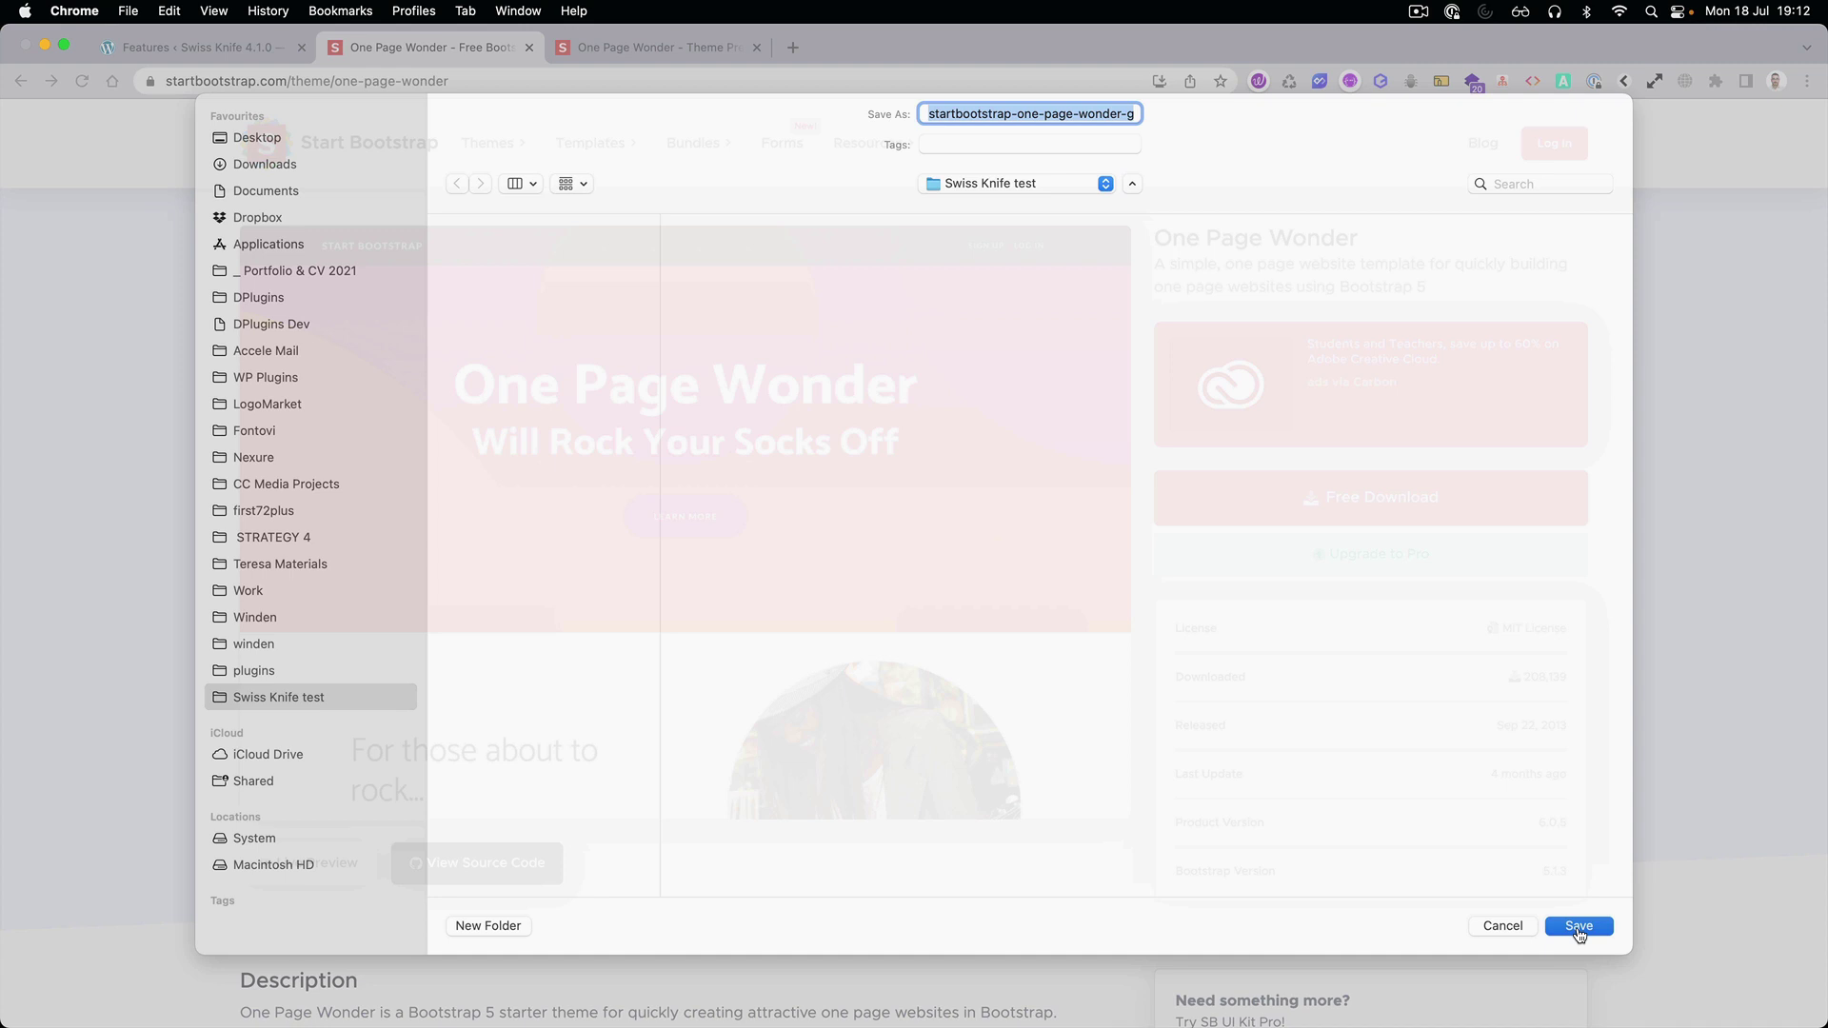
left_click(203, 1003)
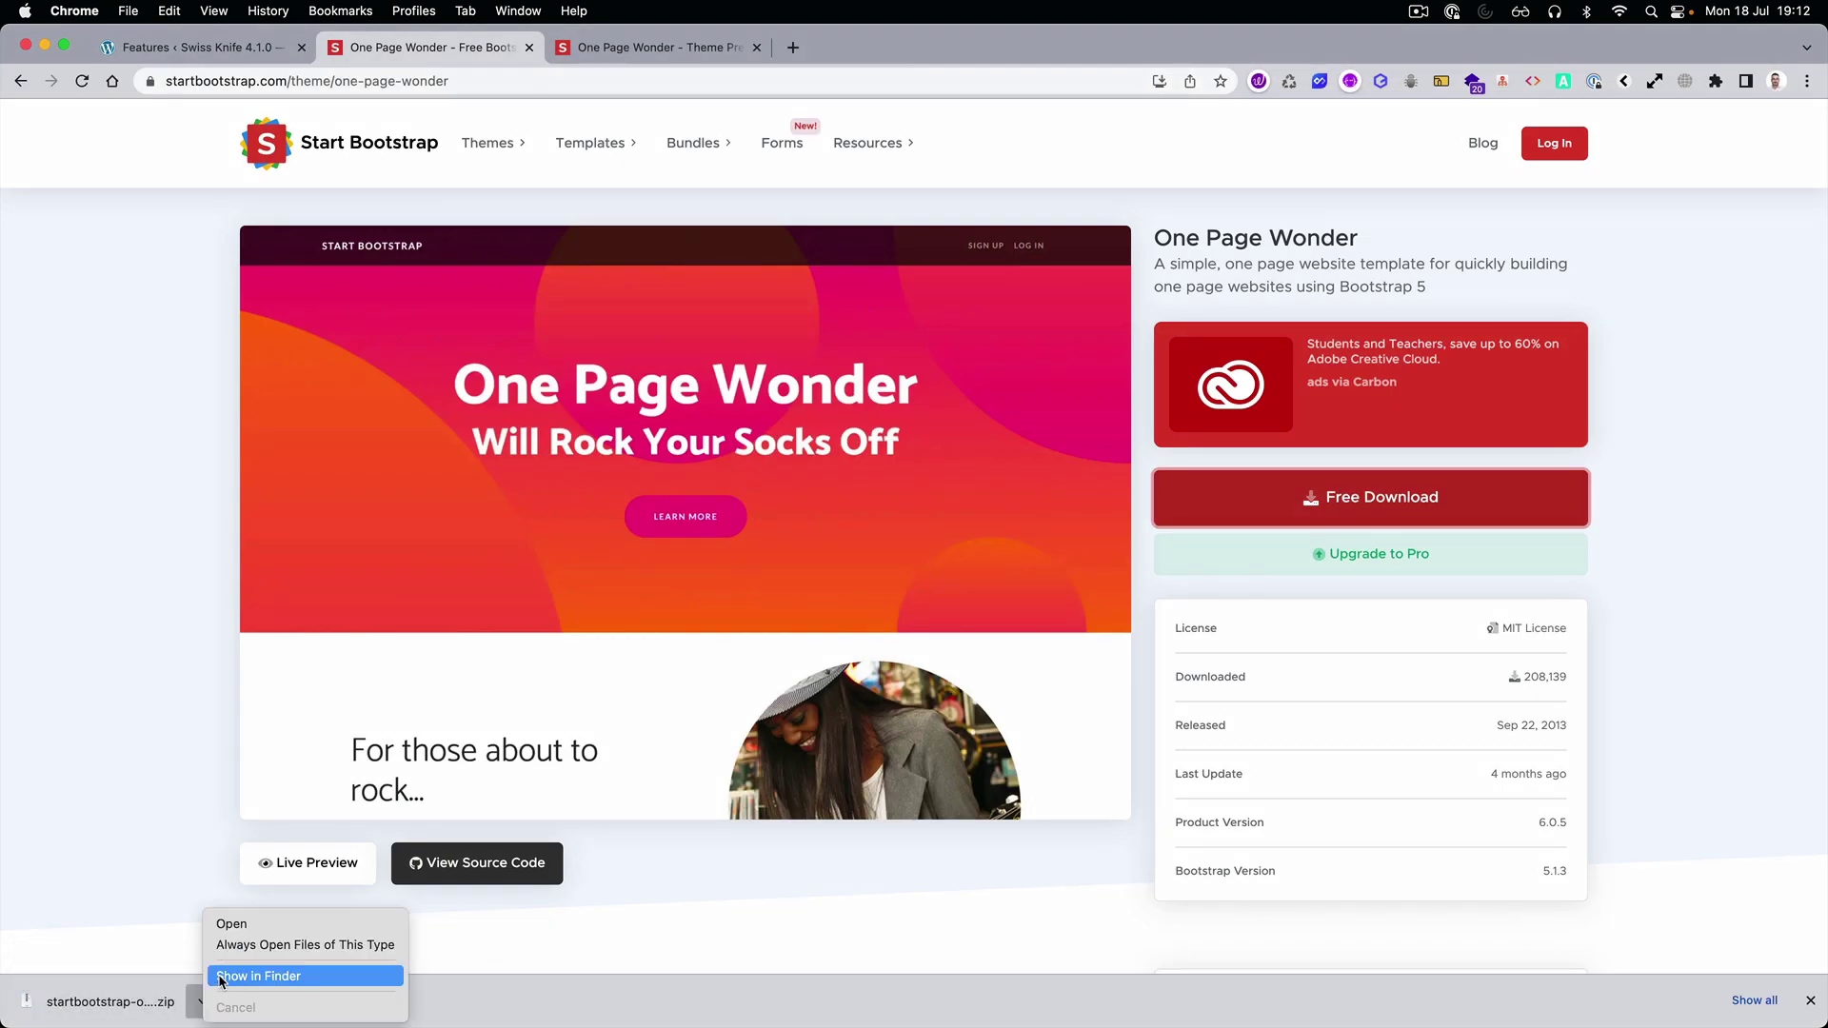
Extract the downloaded One Page Wonder zip and open the resulting folder.
left_click(228, 975)
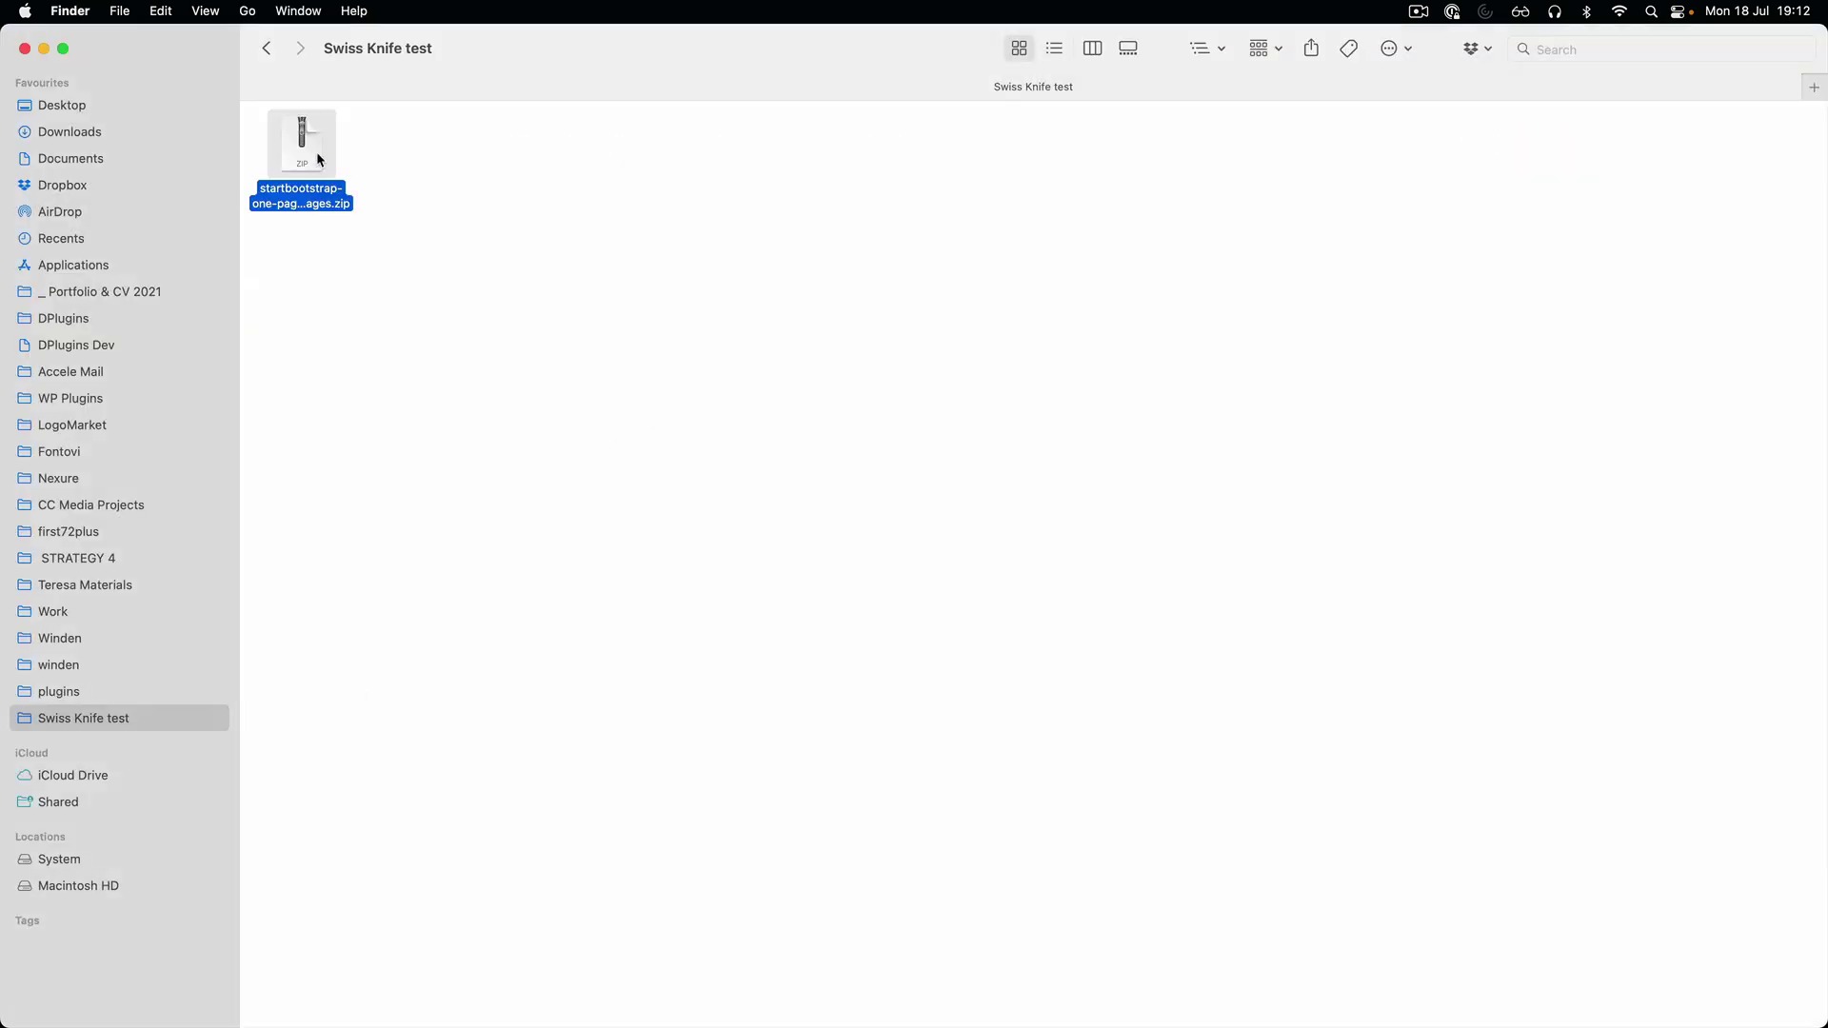
double_click(316, 152)
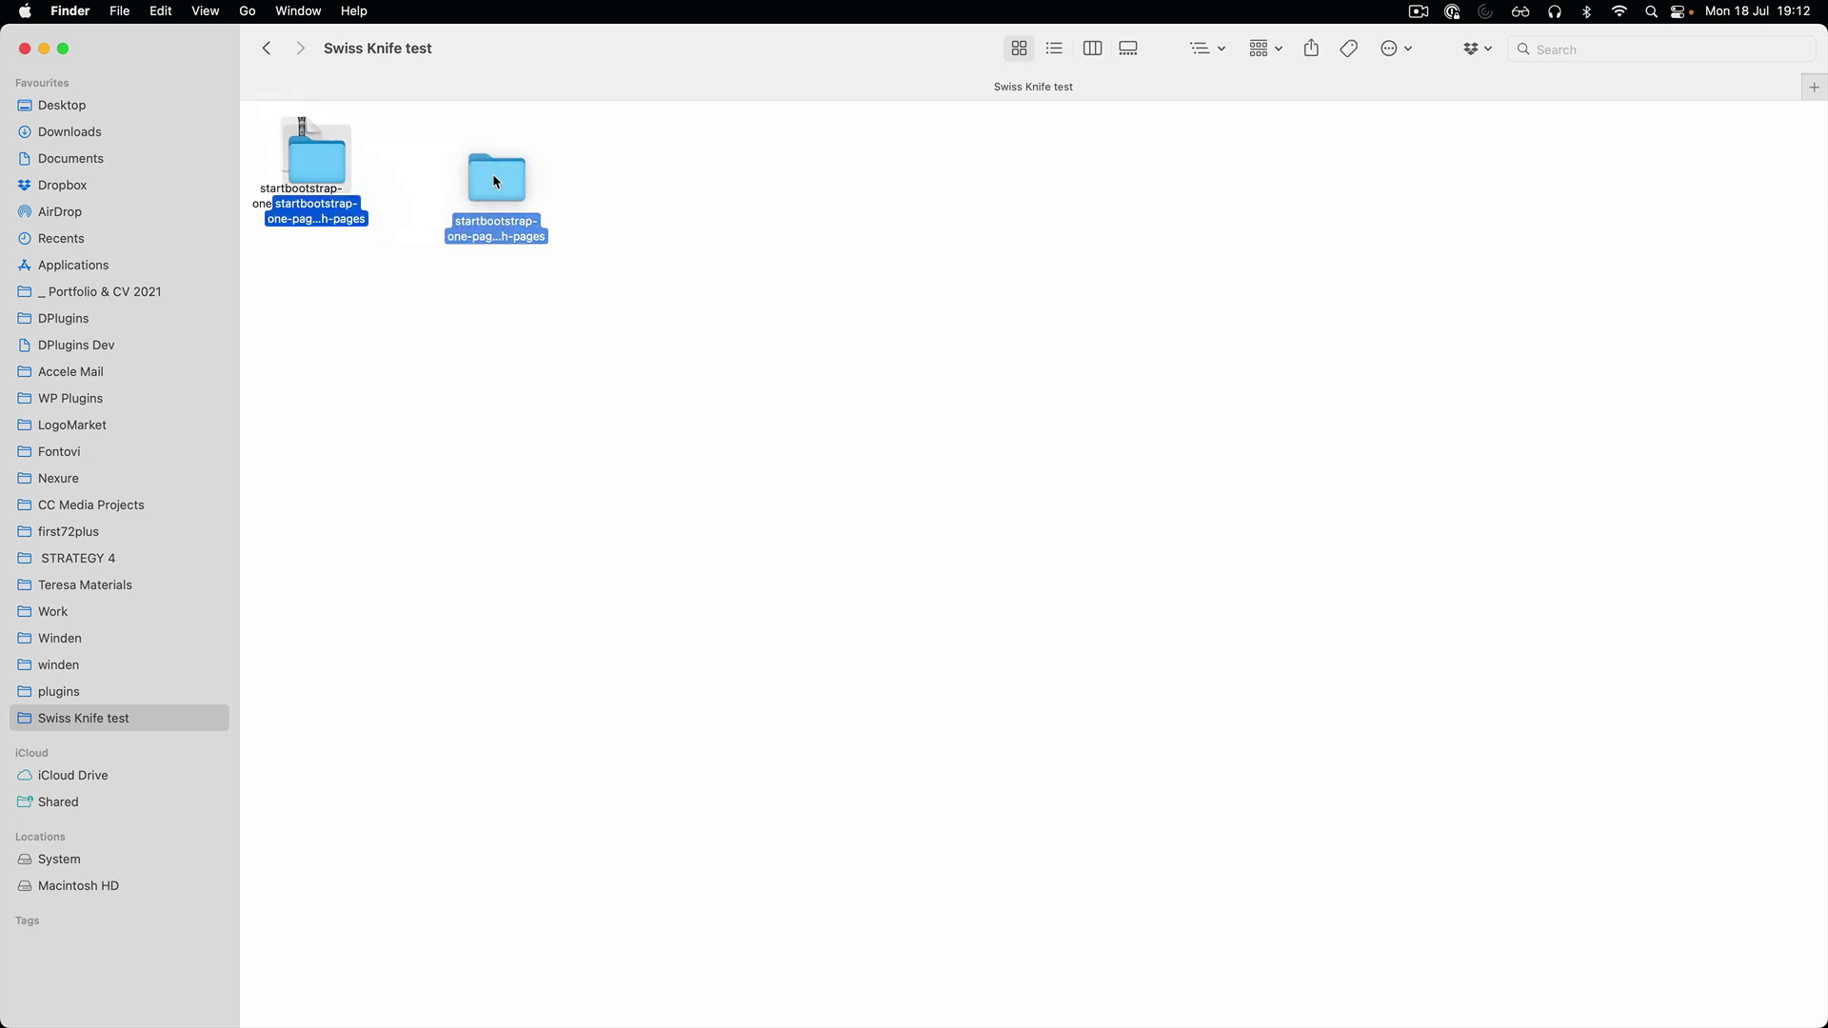
double_click(493, 173)
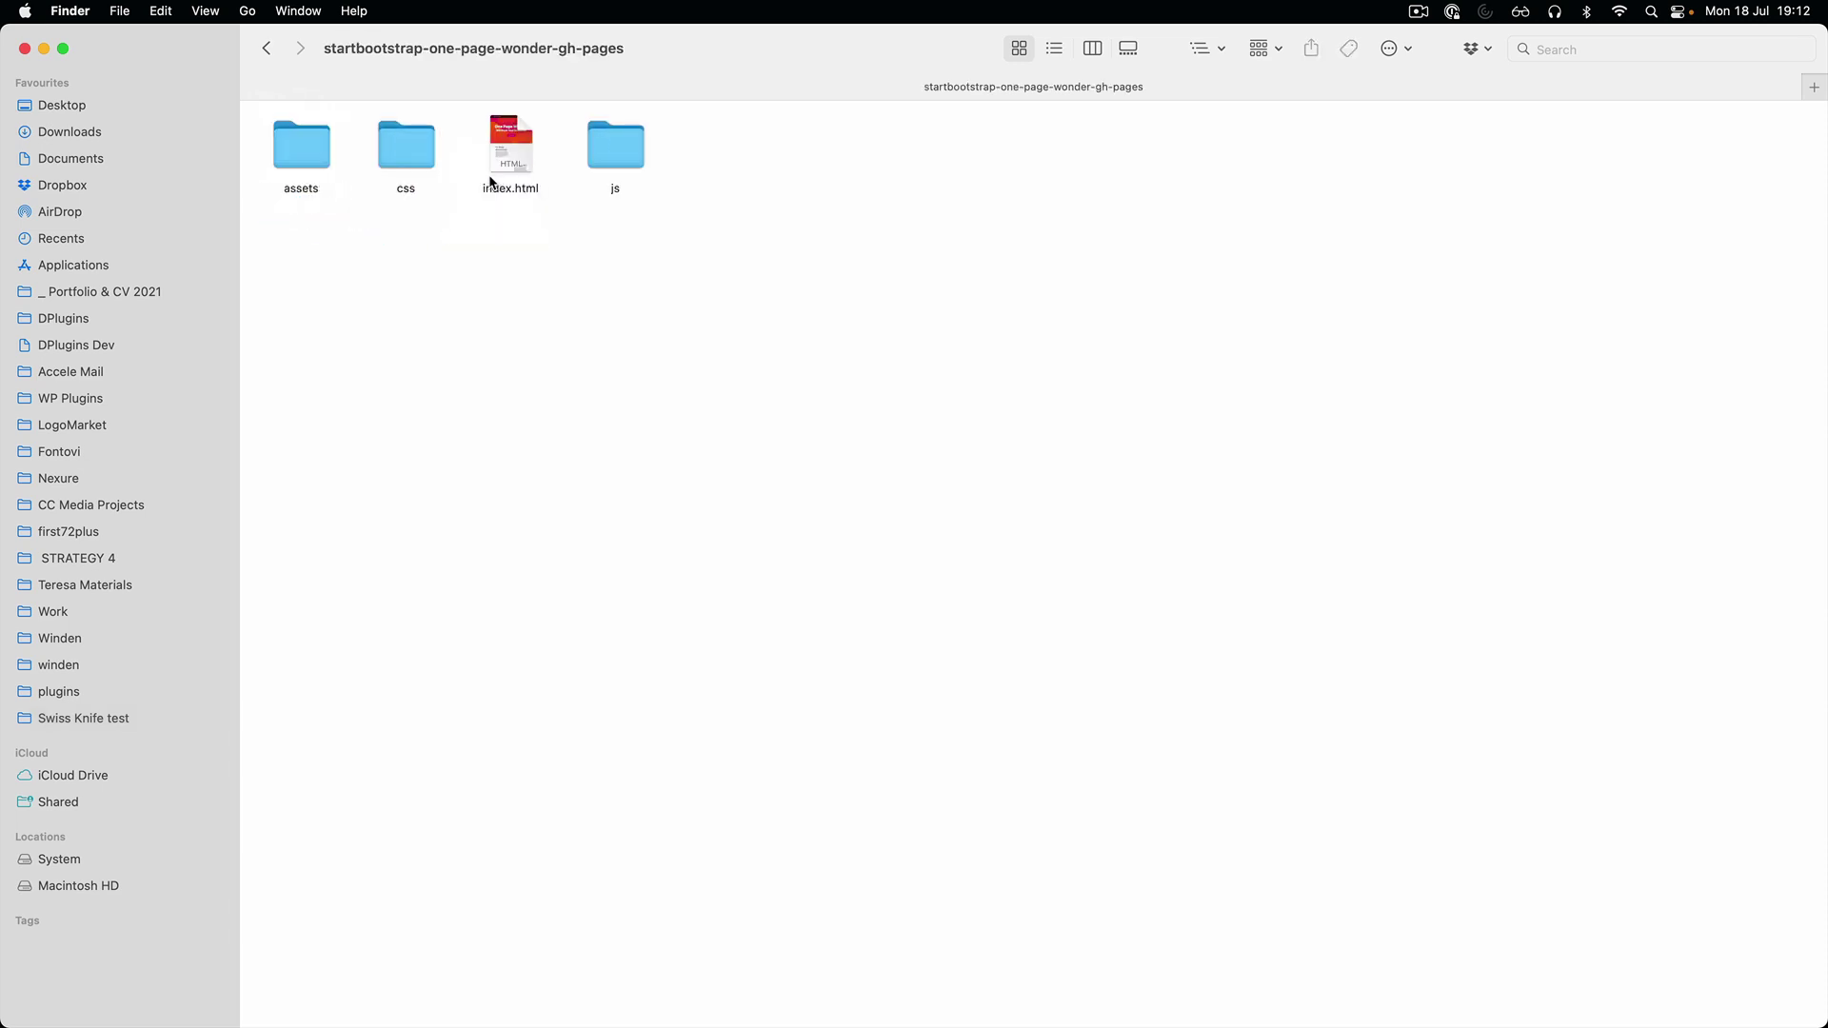
Browse assets/img and css in column view, then go back to Chrome.
key("super+3")
key("Right")
key("Right")
key("Down")
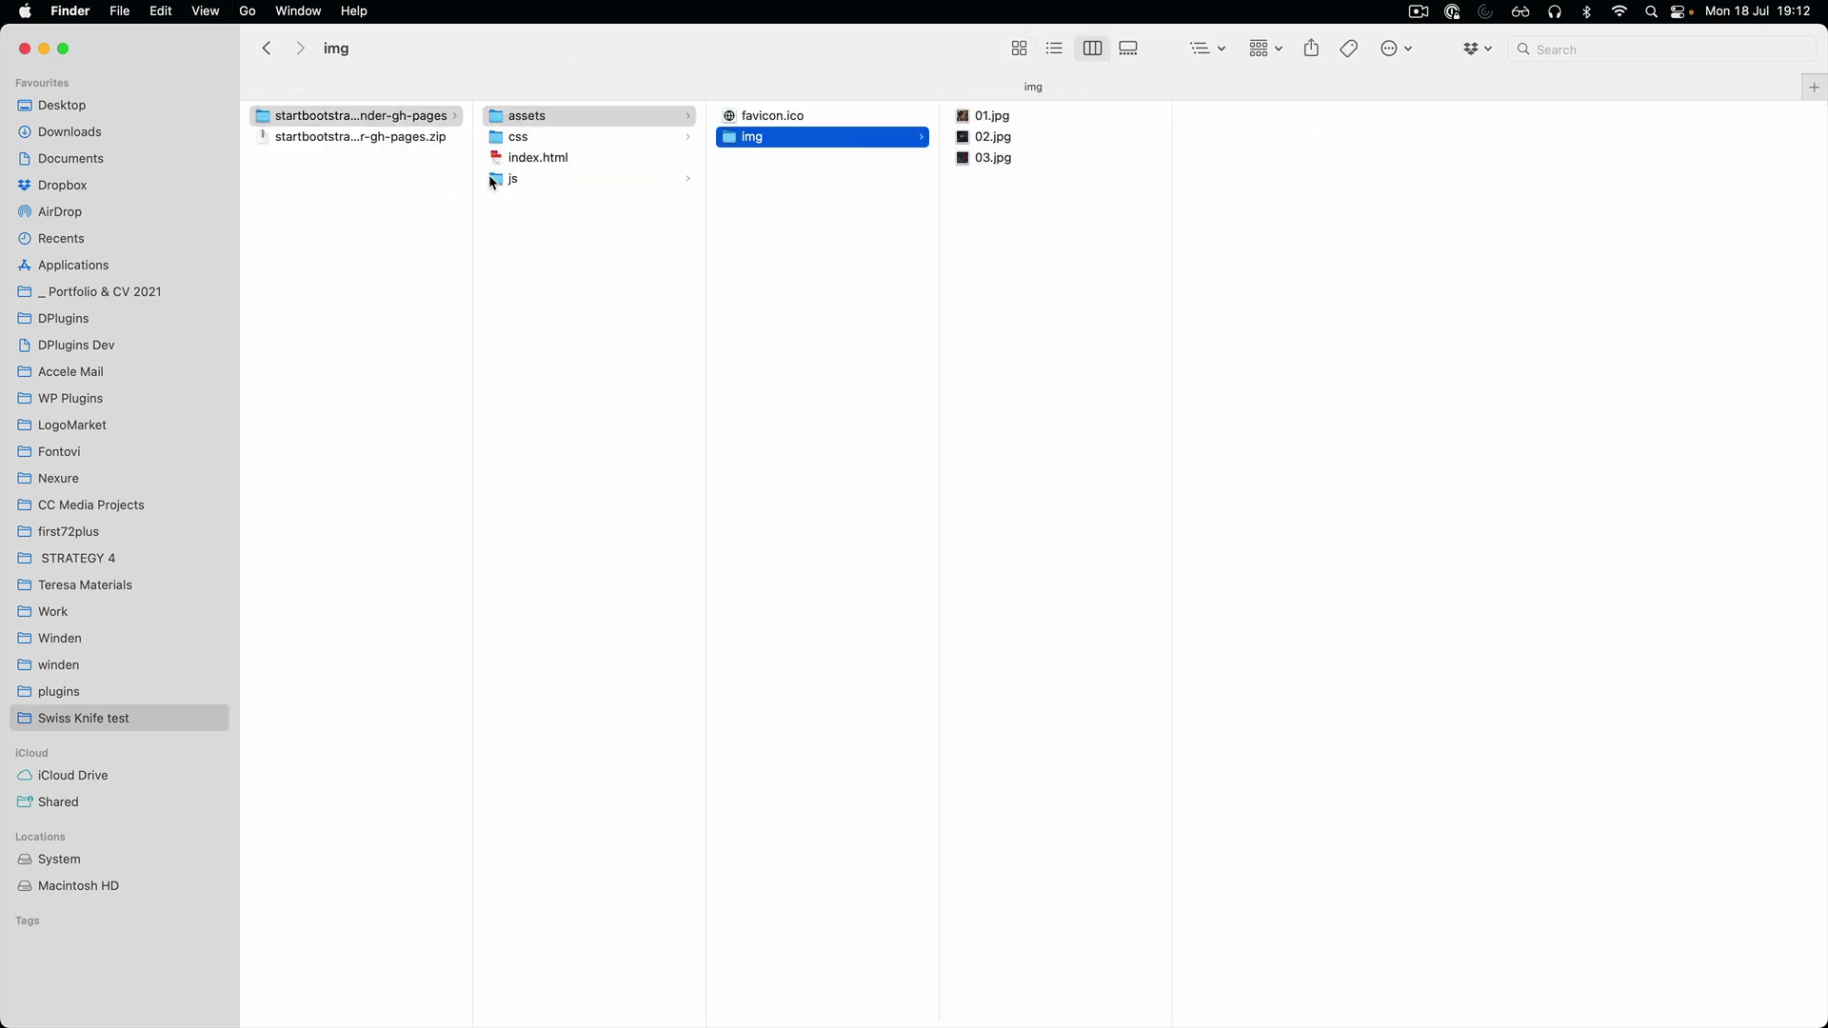
key("Right")
key("Left")
key("Left")
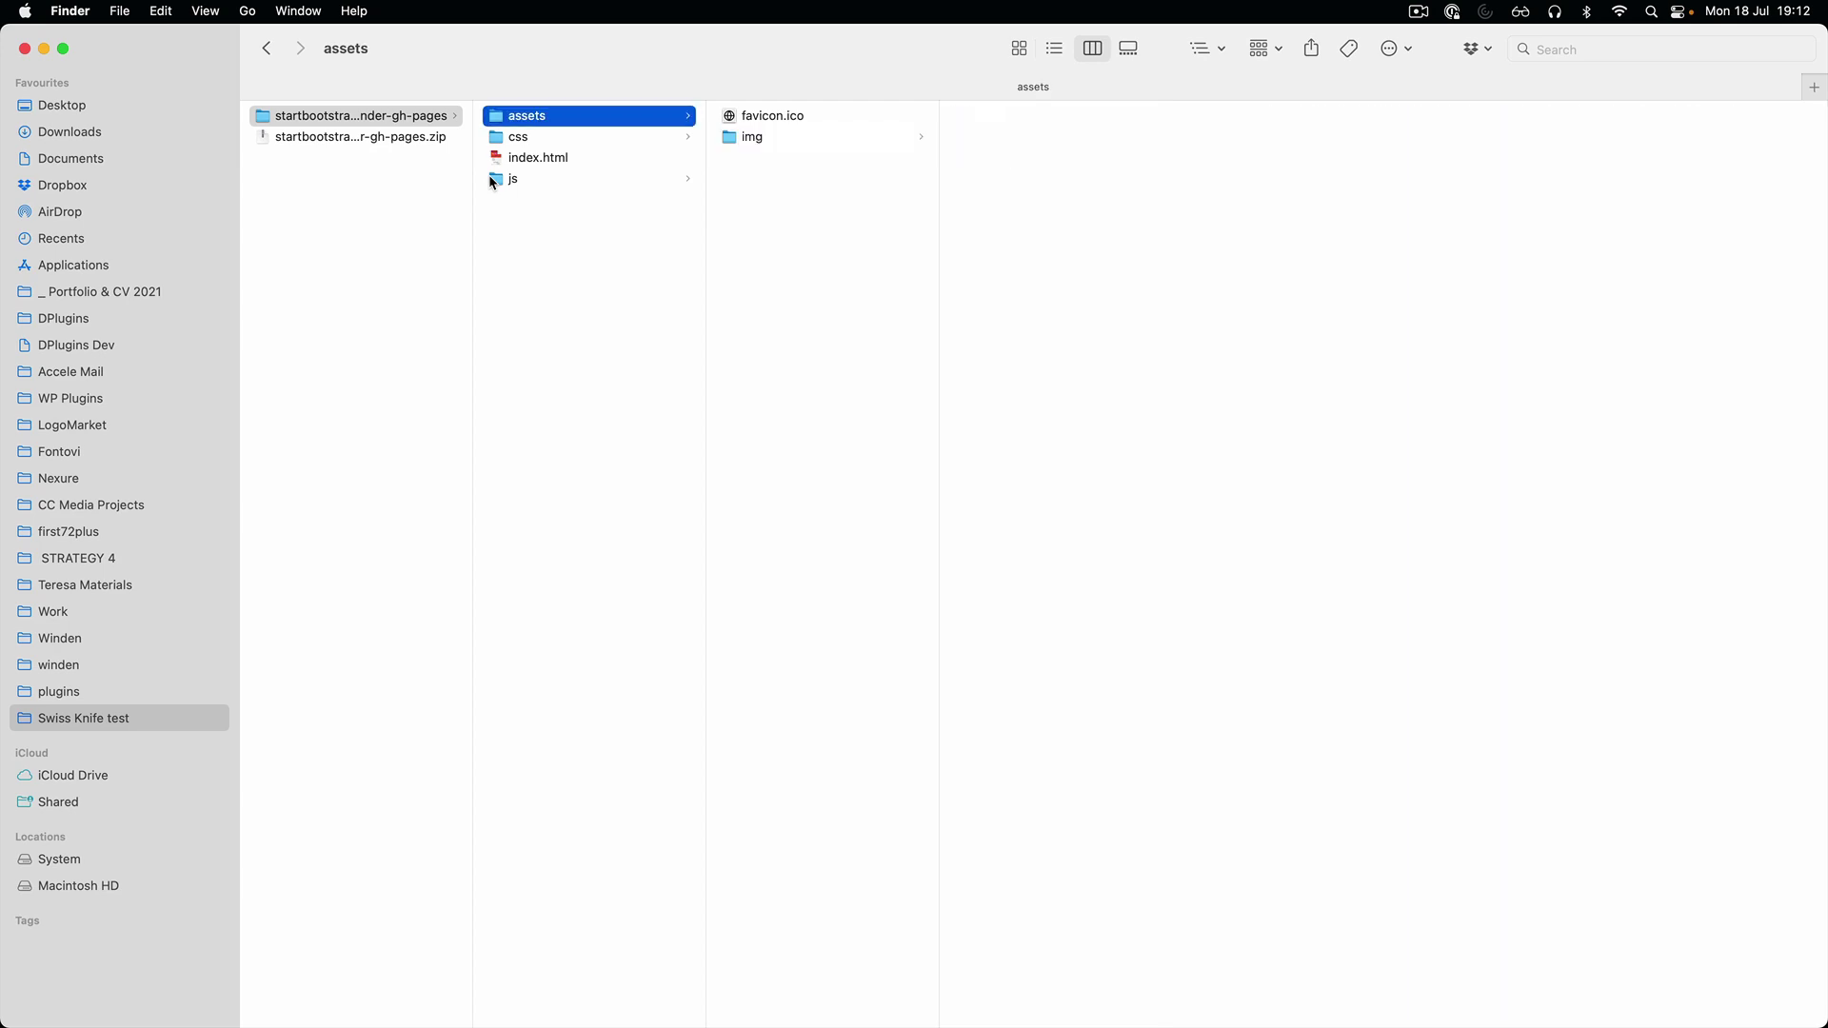
key("Down")
key("Right")
key("Left")
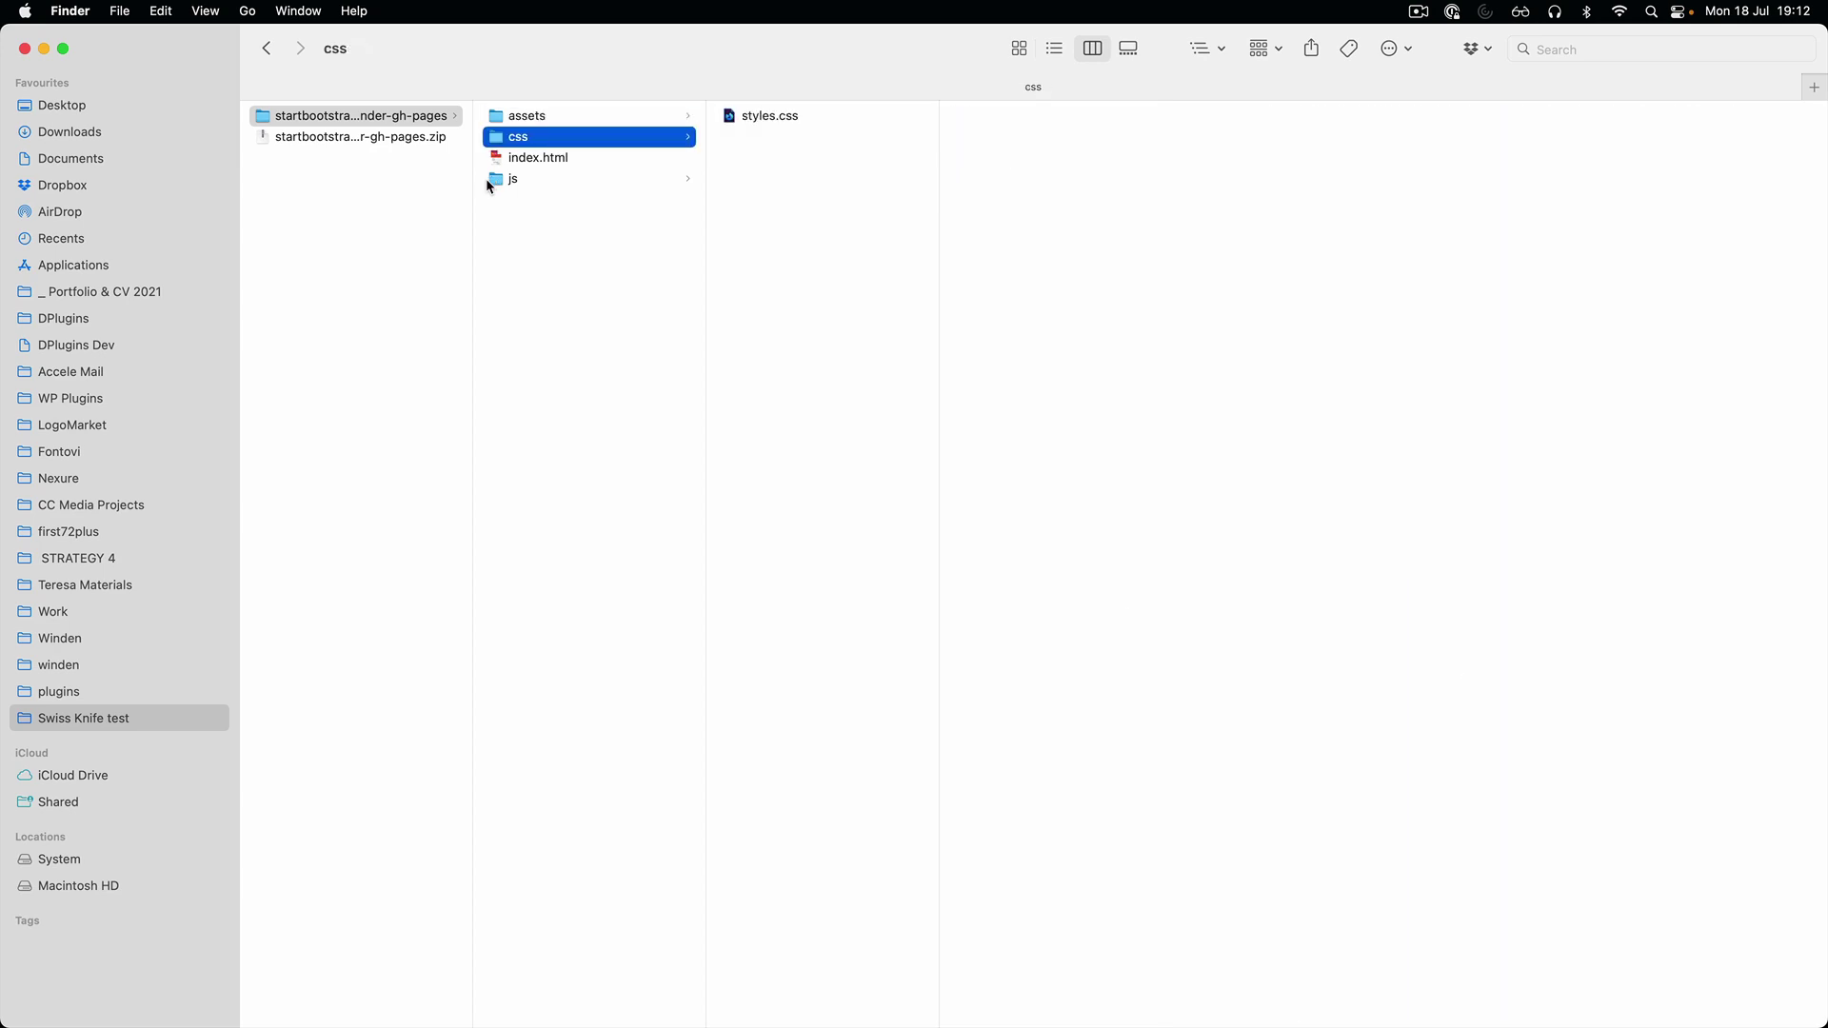
key("super+Tab")
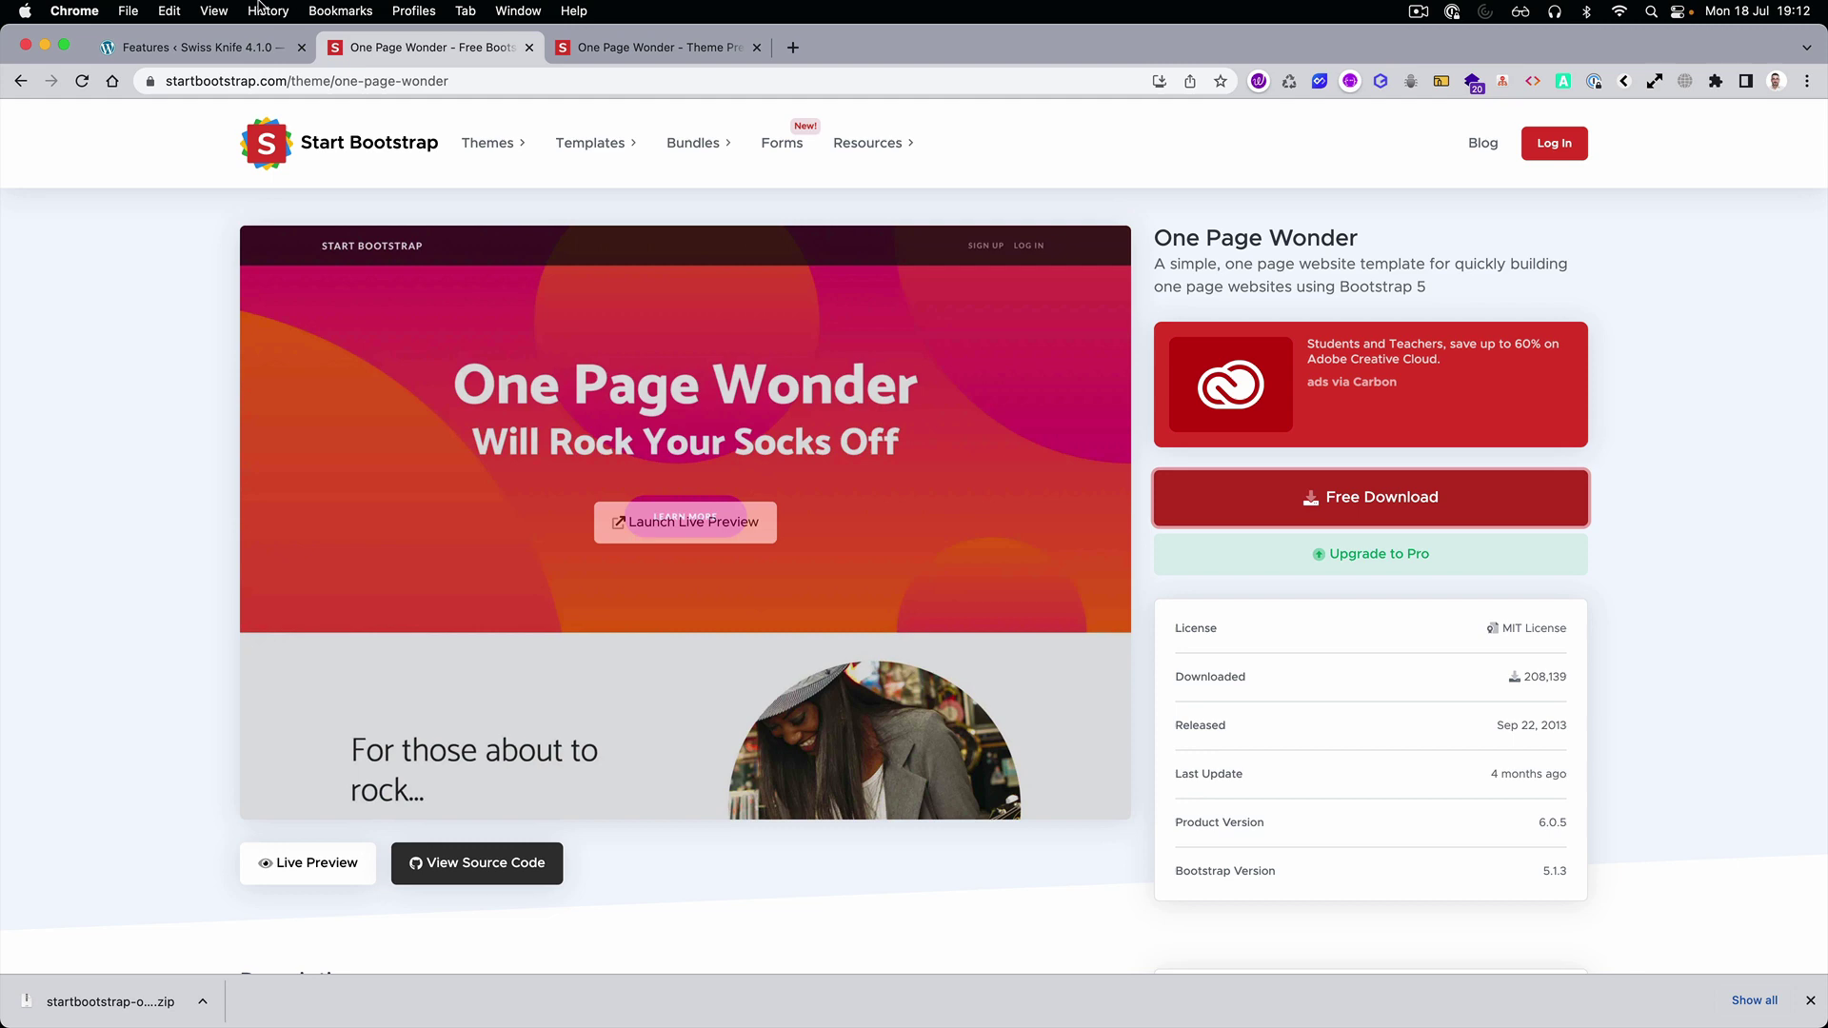
Add a Swiss Knife script named Bootstrap with type CSS, location Header, include type Enqueue.
left_click(196, 48)
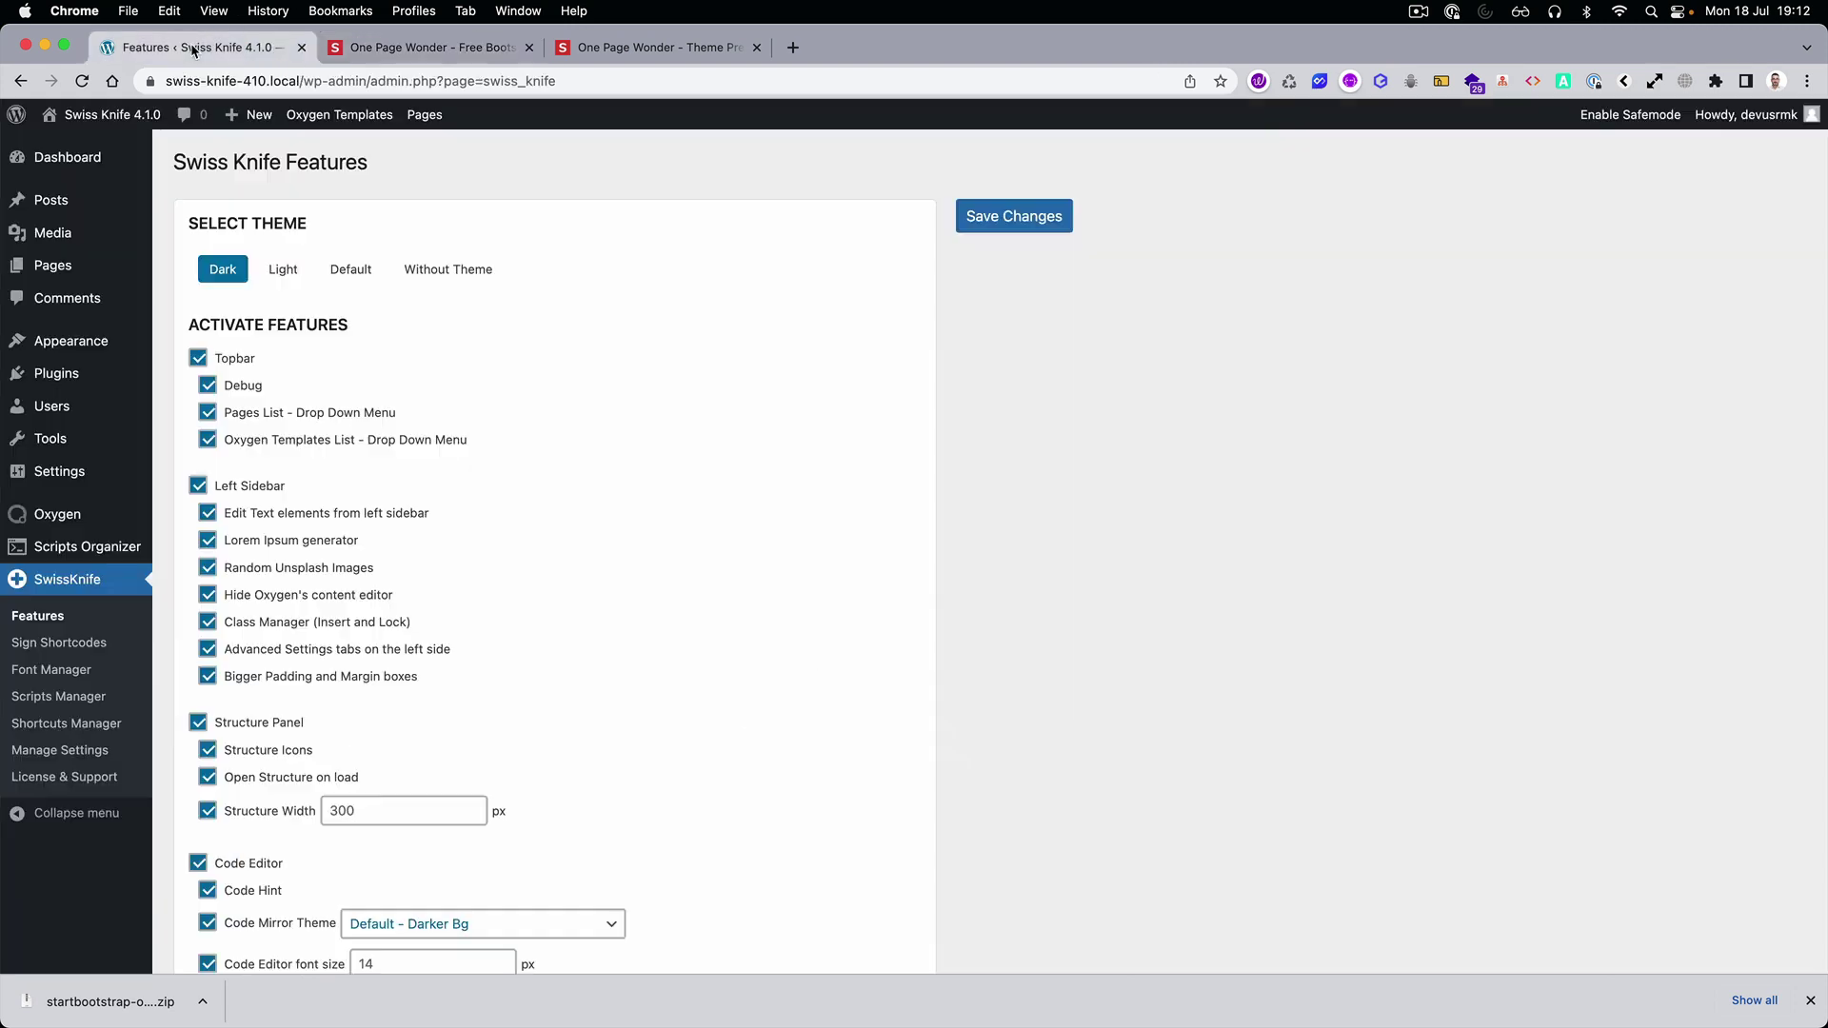
left_click(76, 699)
left_click(405, 162)
left_click(342, 322)
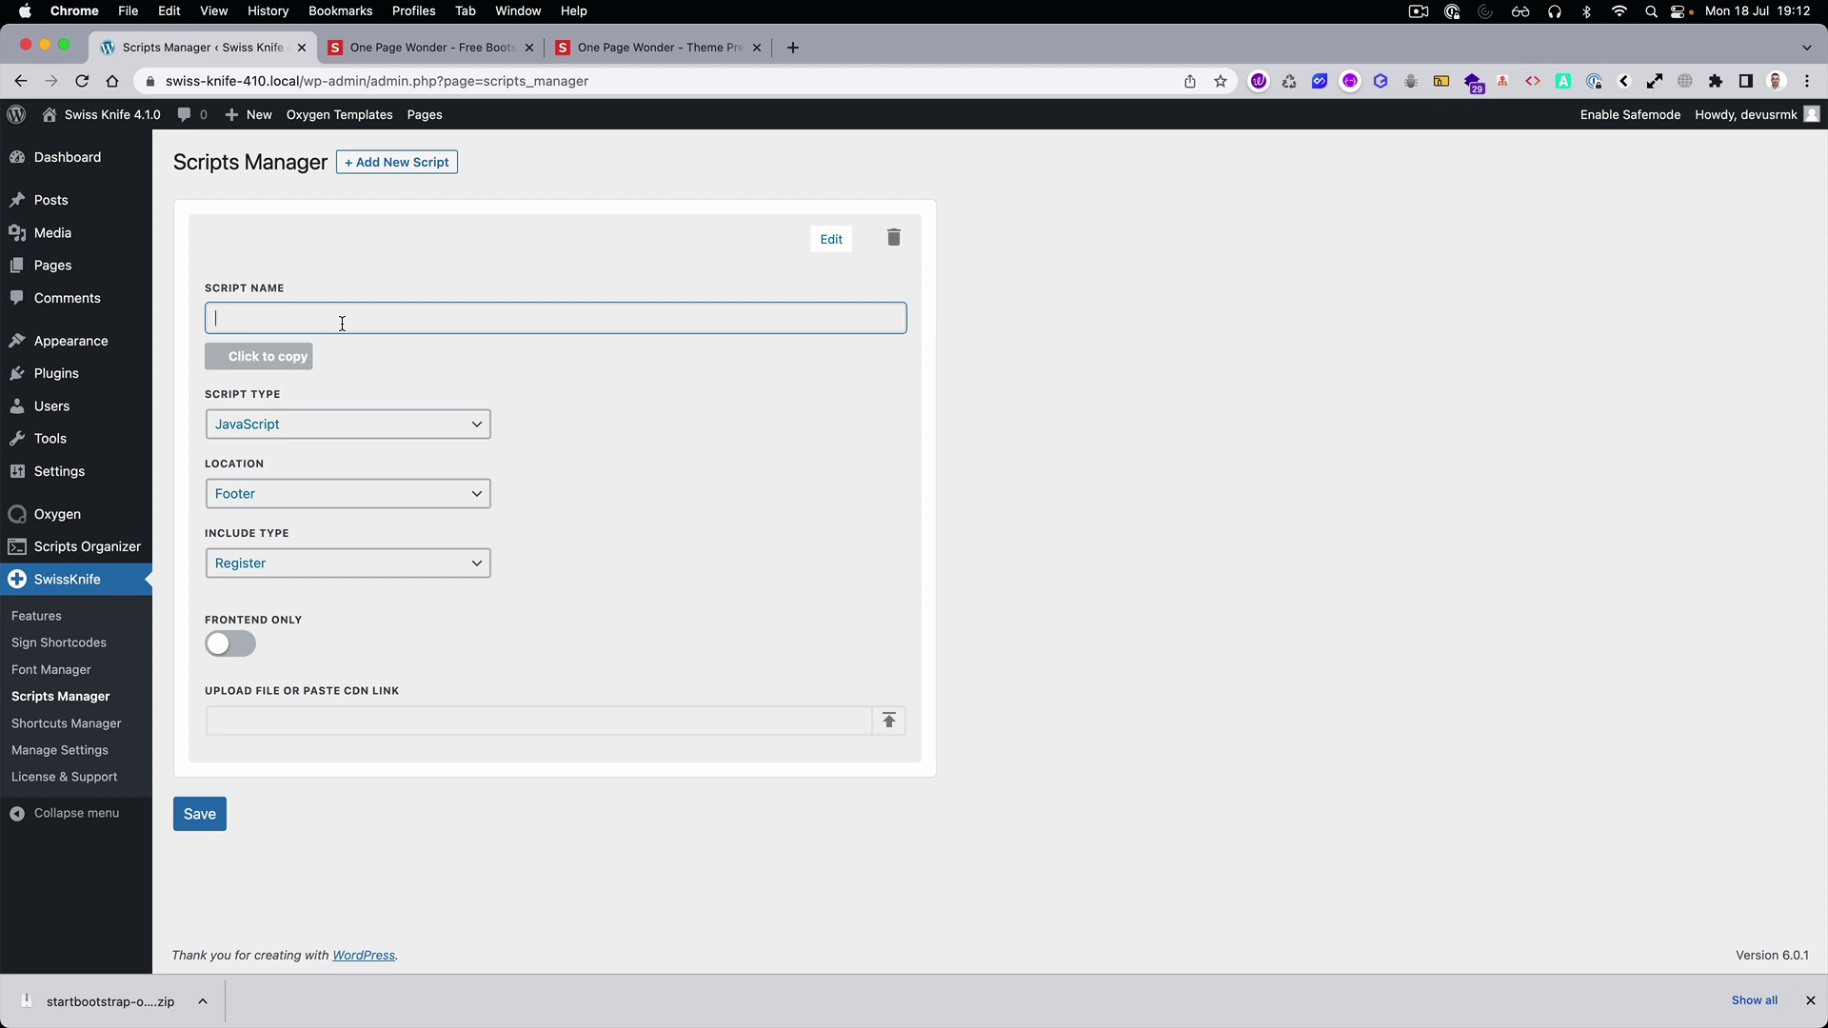
type("Bootstrap")
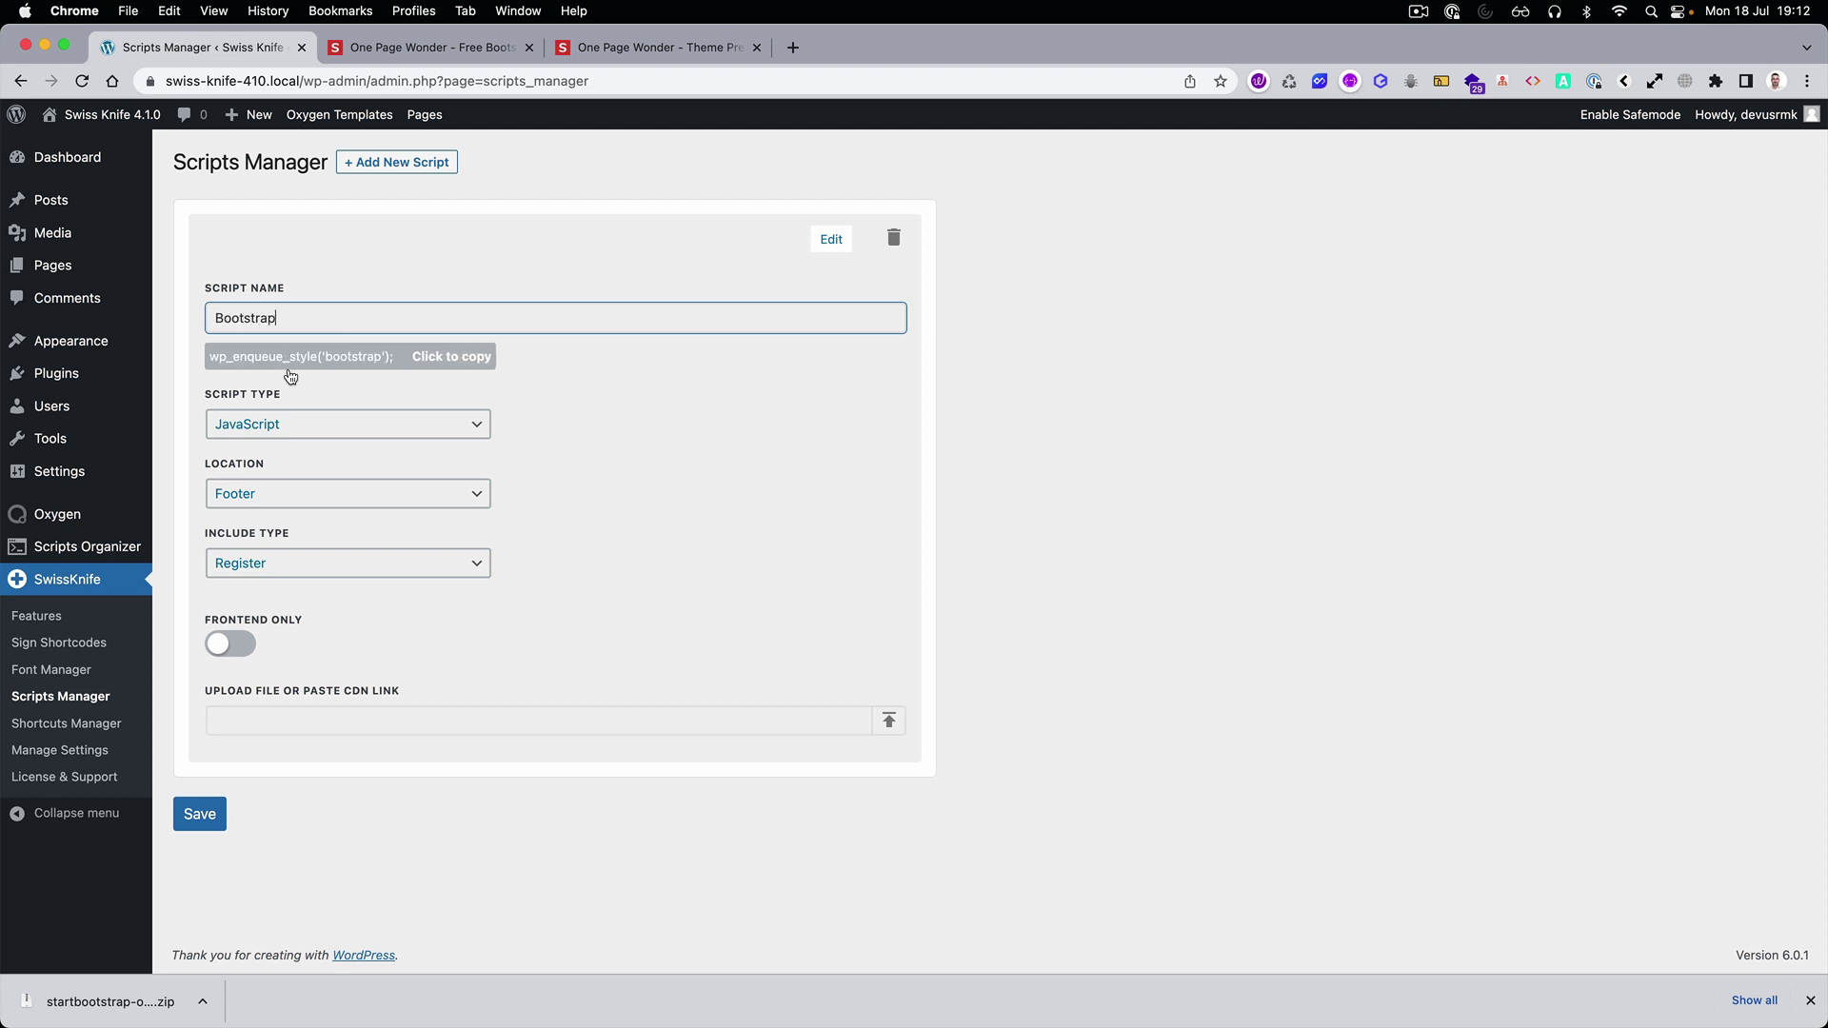
left_click(289, 424)
left_click(291, 445)
left_click(323, 495)
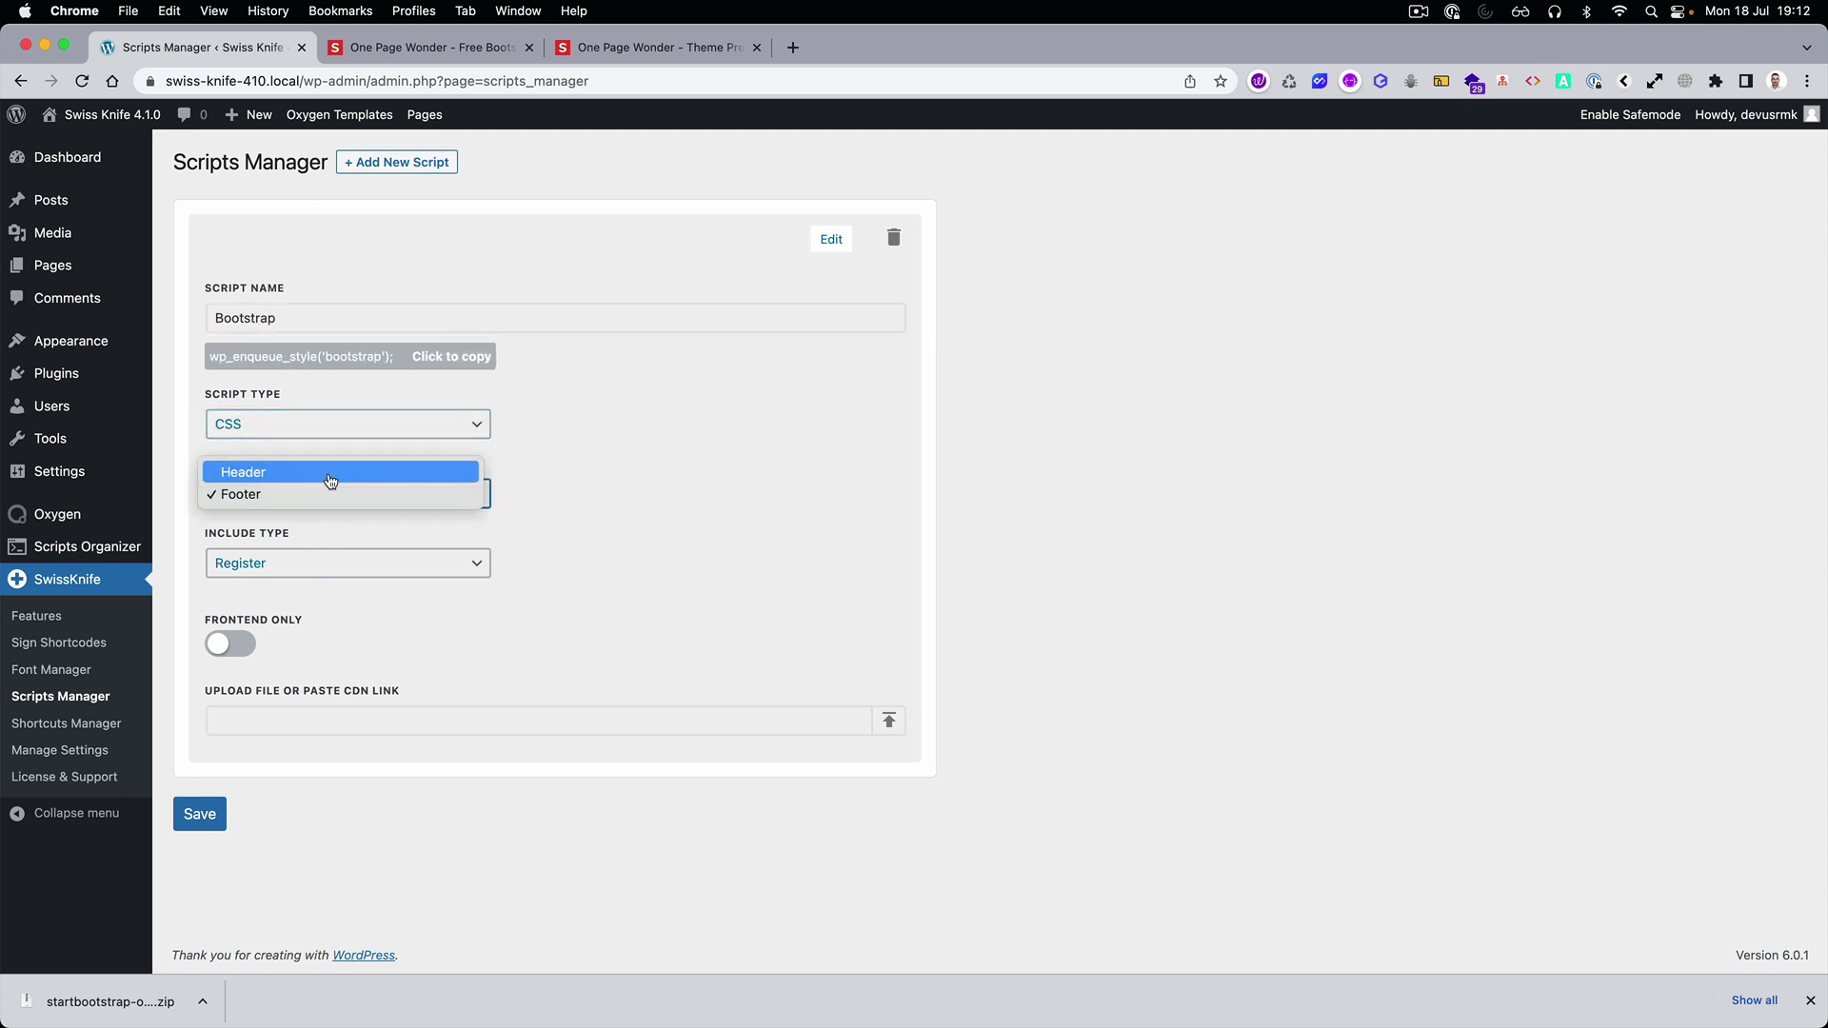
left_click(331, 472)
left_click(320, 567)
left_click(410, 584)
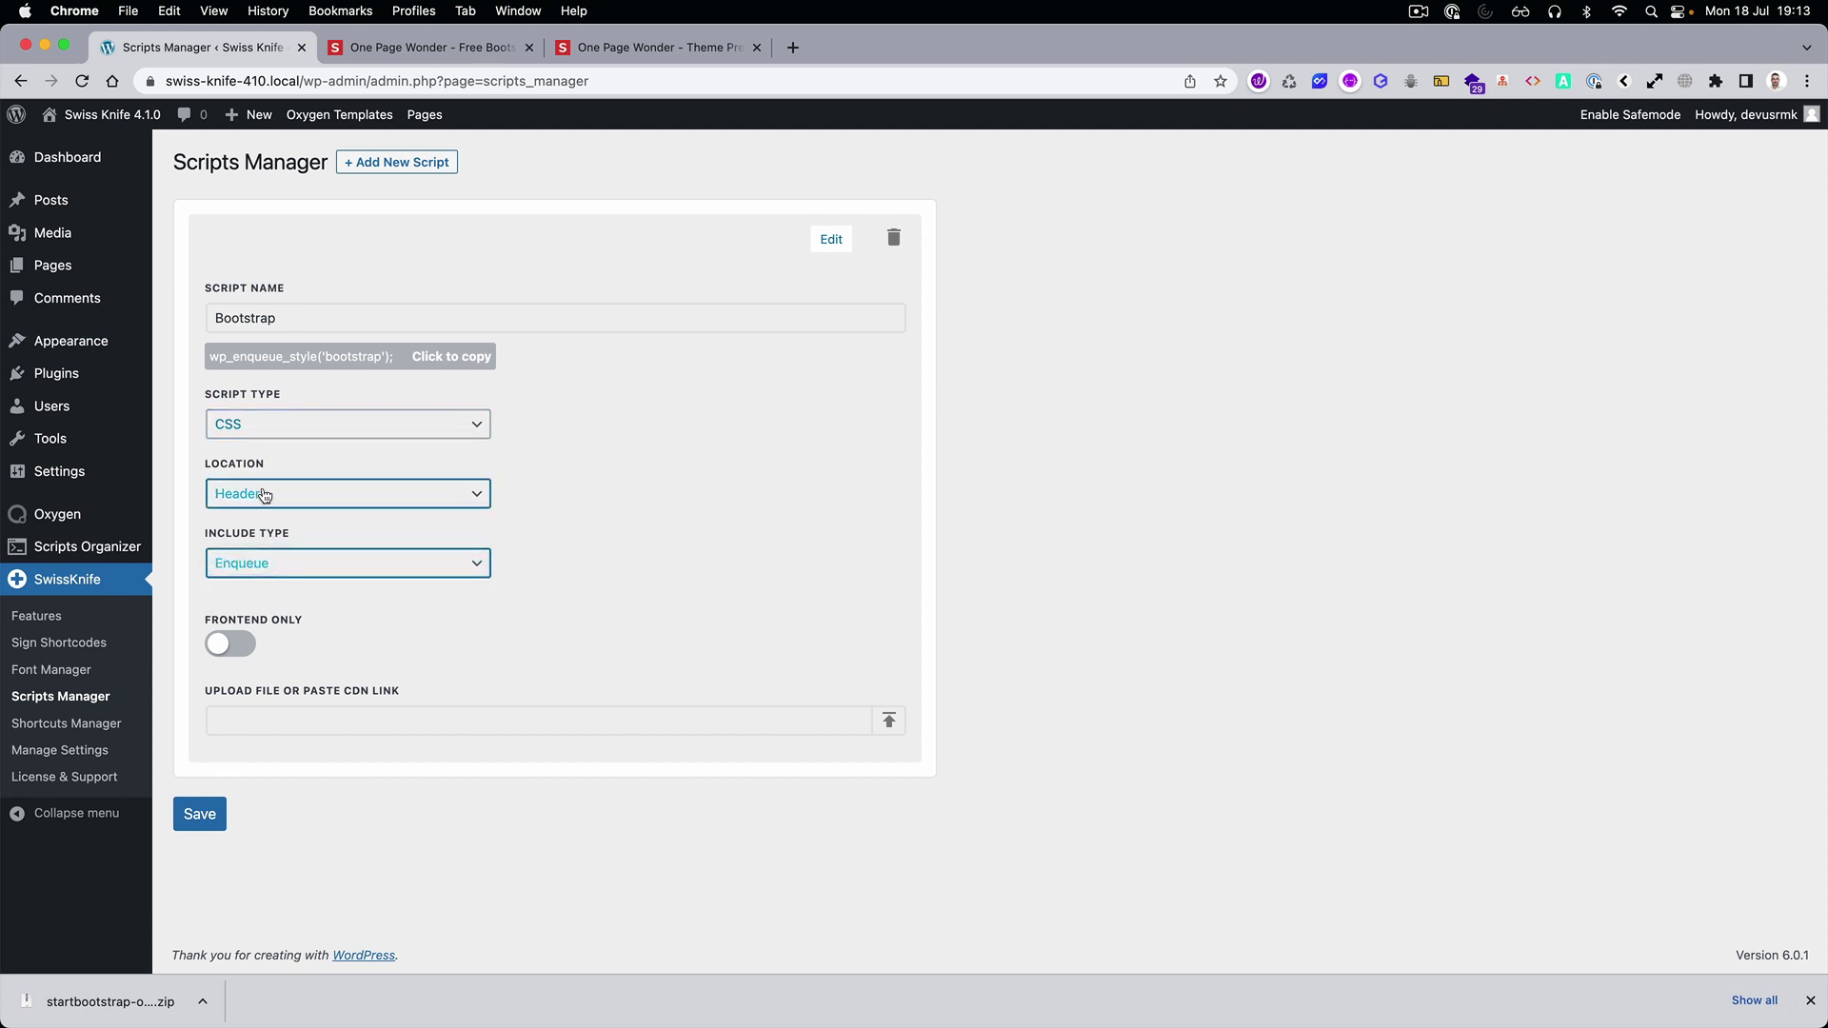
Upload styles.css from Finder, attach it as the script file, and save the script.
left_click(893, 721)
key("super+Tab")
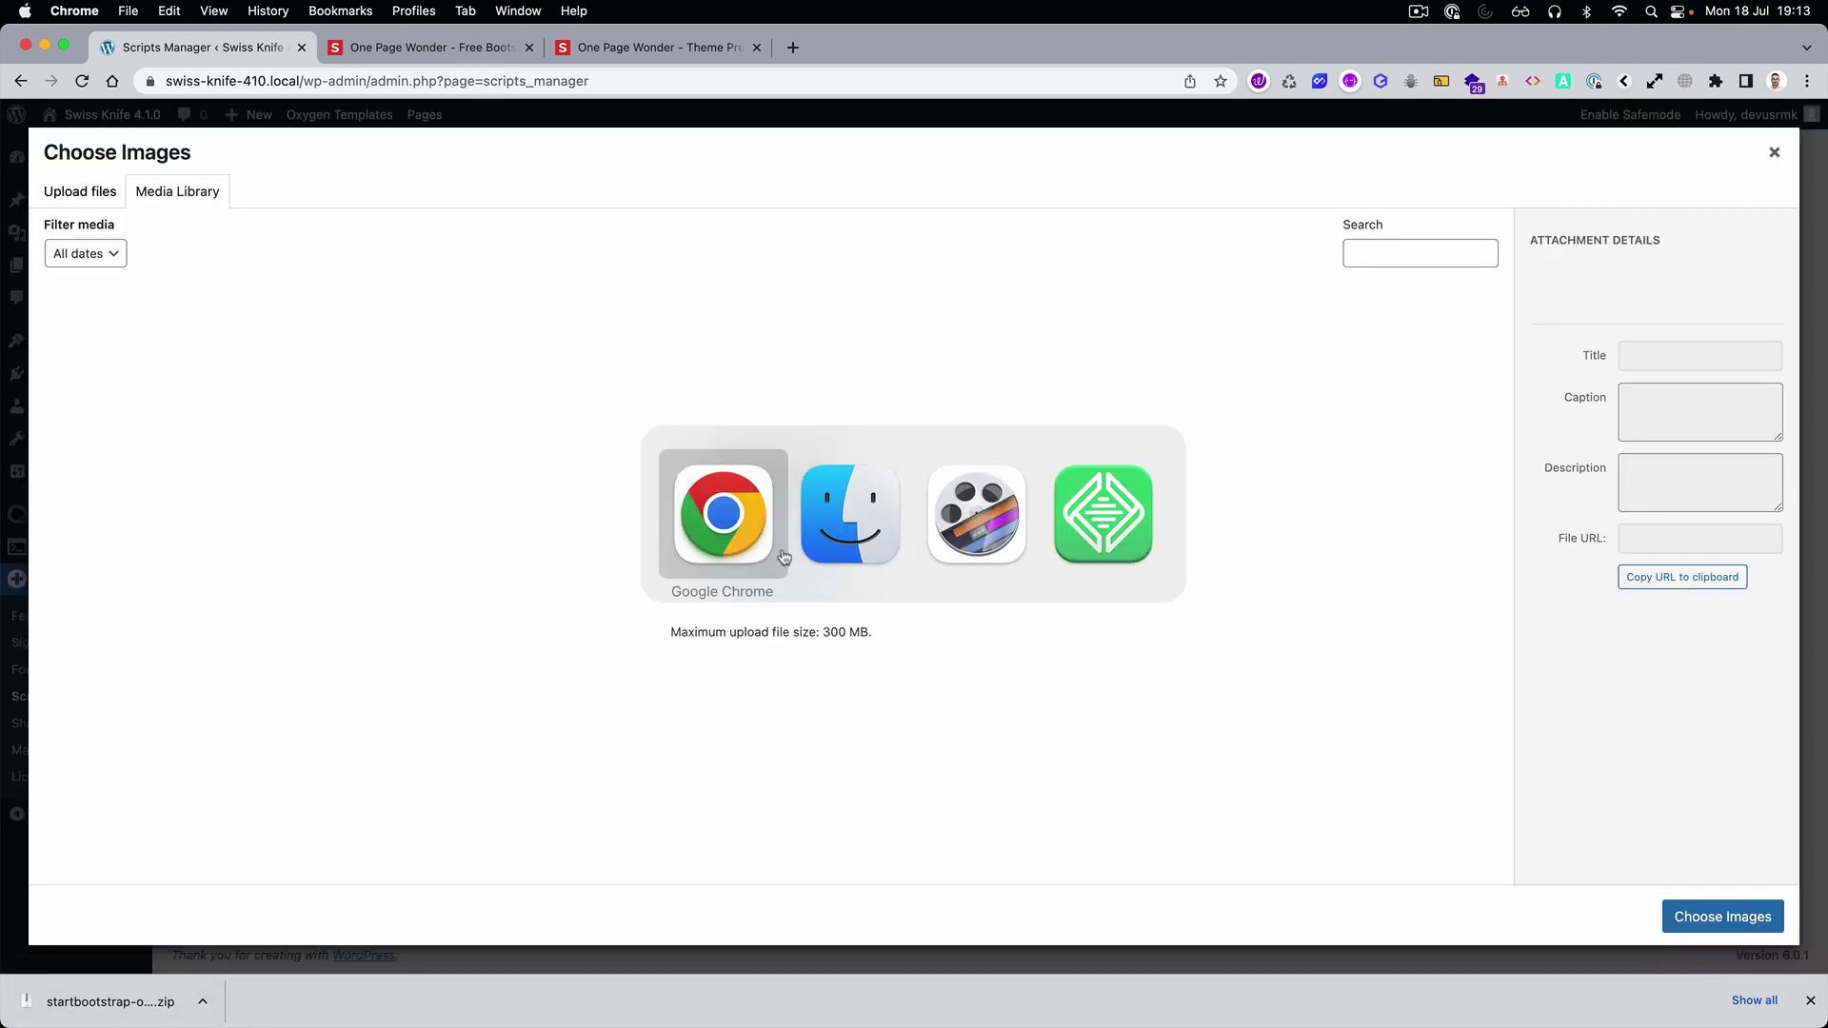
left_click_drag(758, 90, 816, 173)
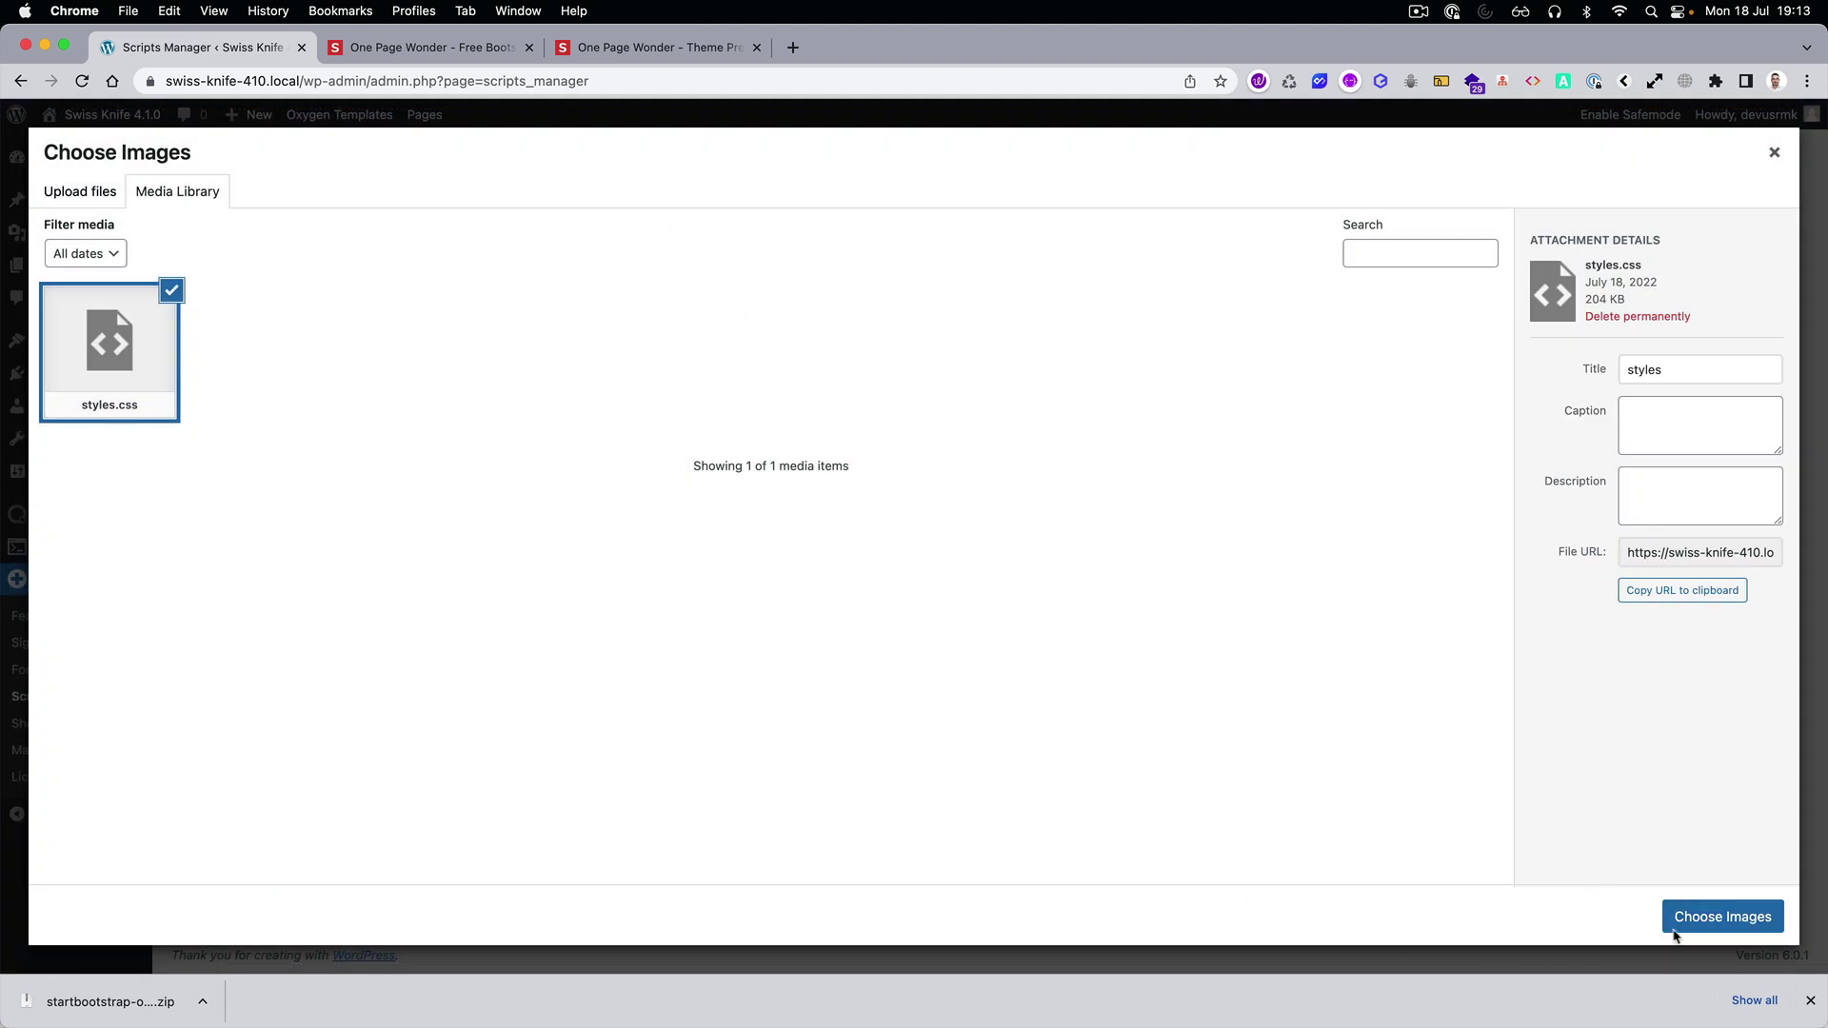
left_click(1721, 916)
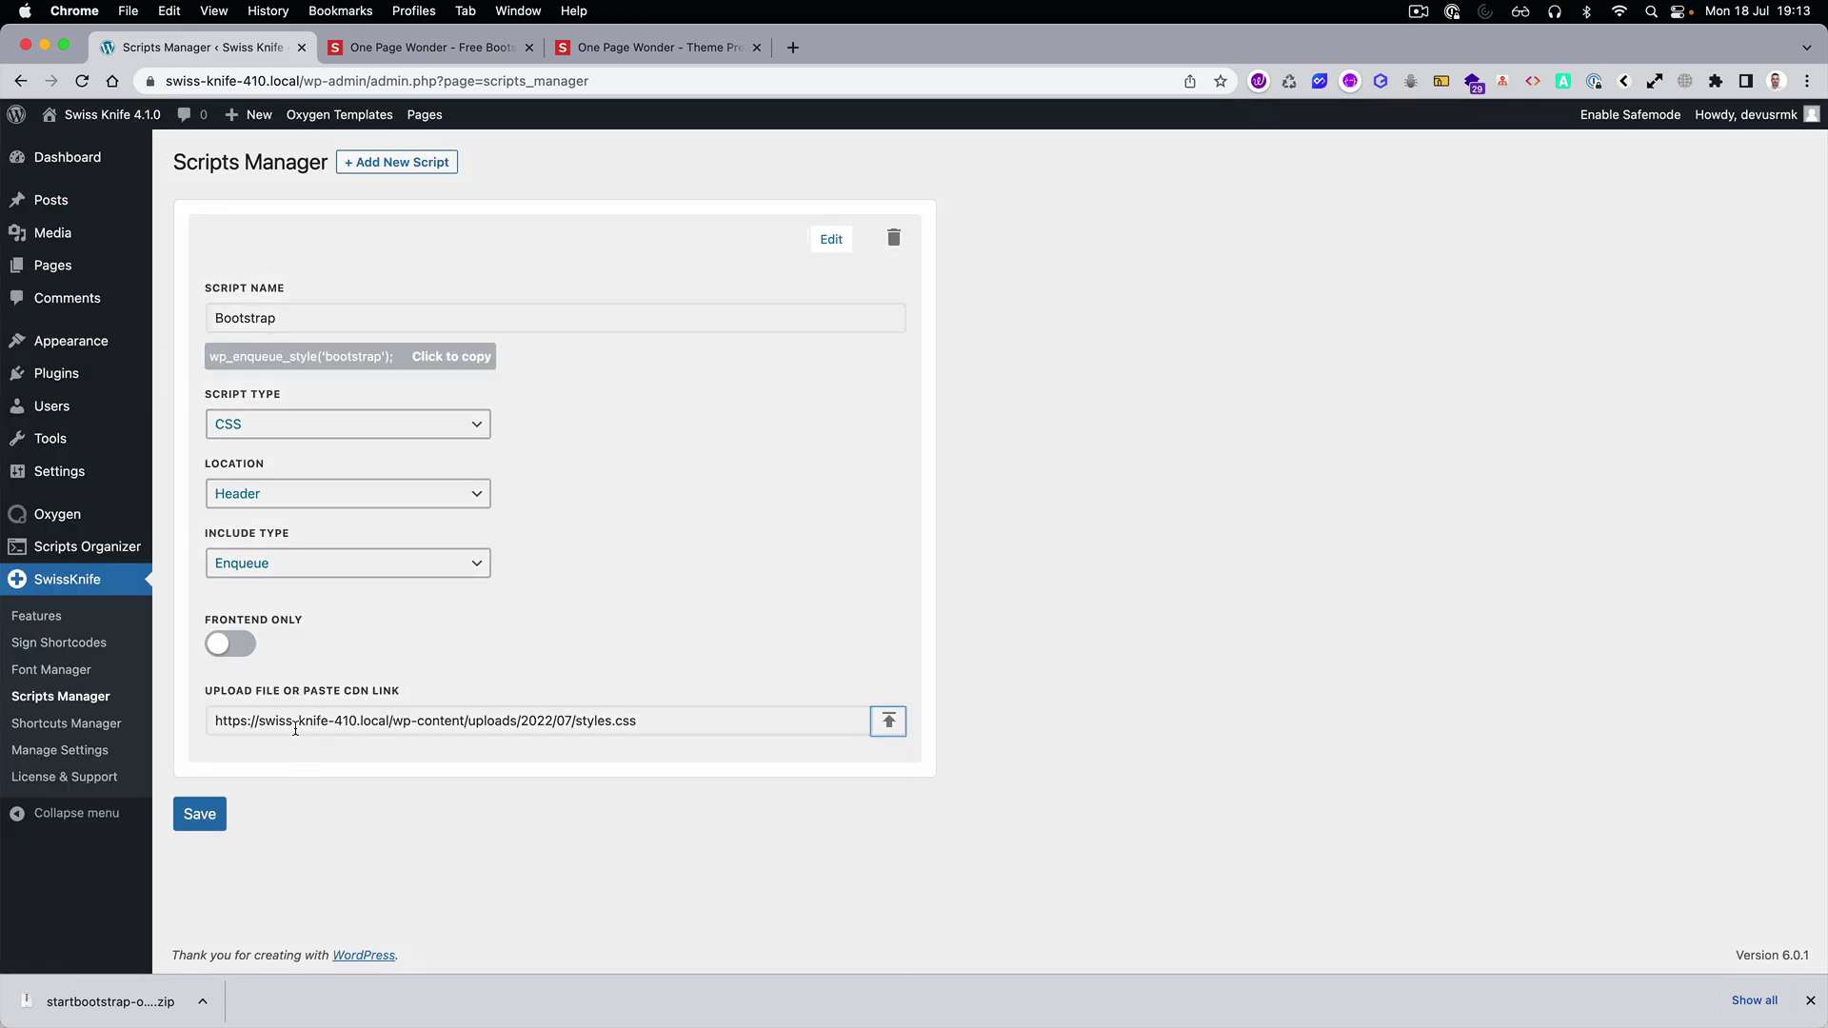
left_click(199, 819)
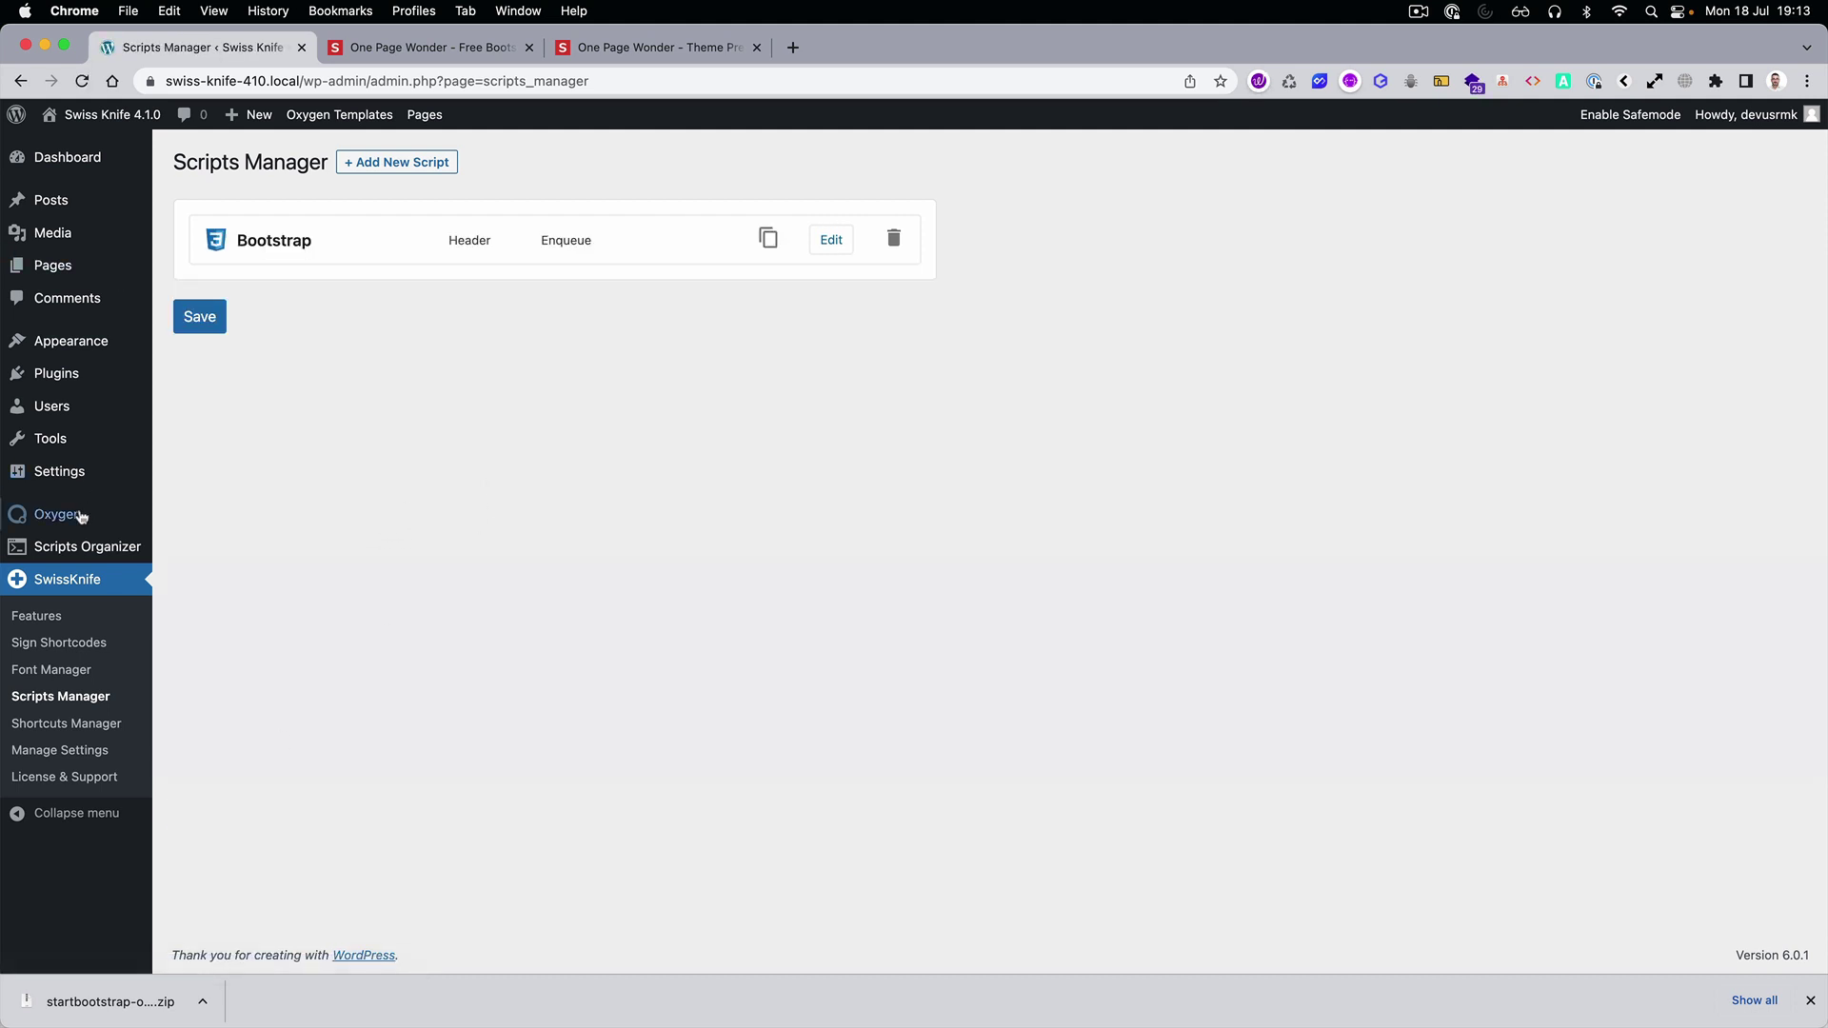
Review the Deregister Oxygen CSS code block's PHP, return to Code Blocks, and close the downloads bar.
left_click(76, 546)
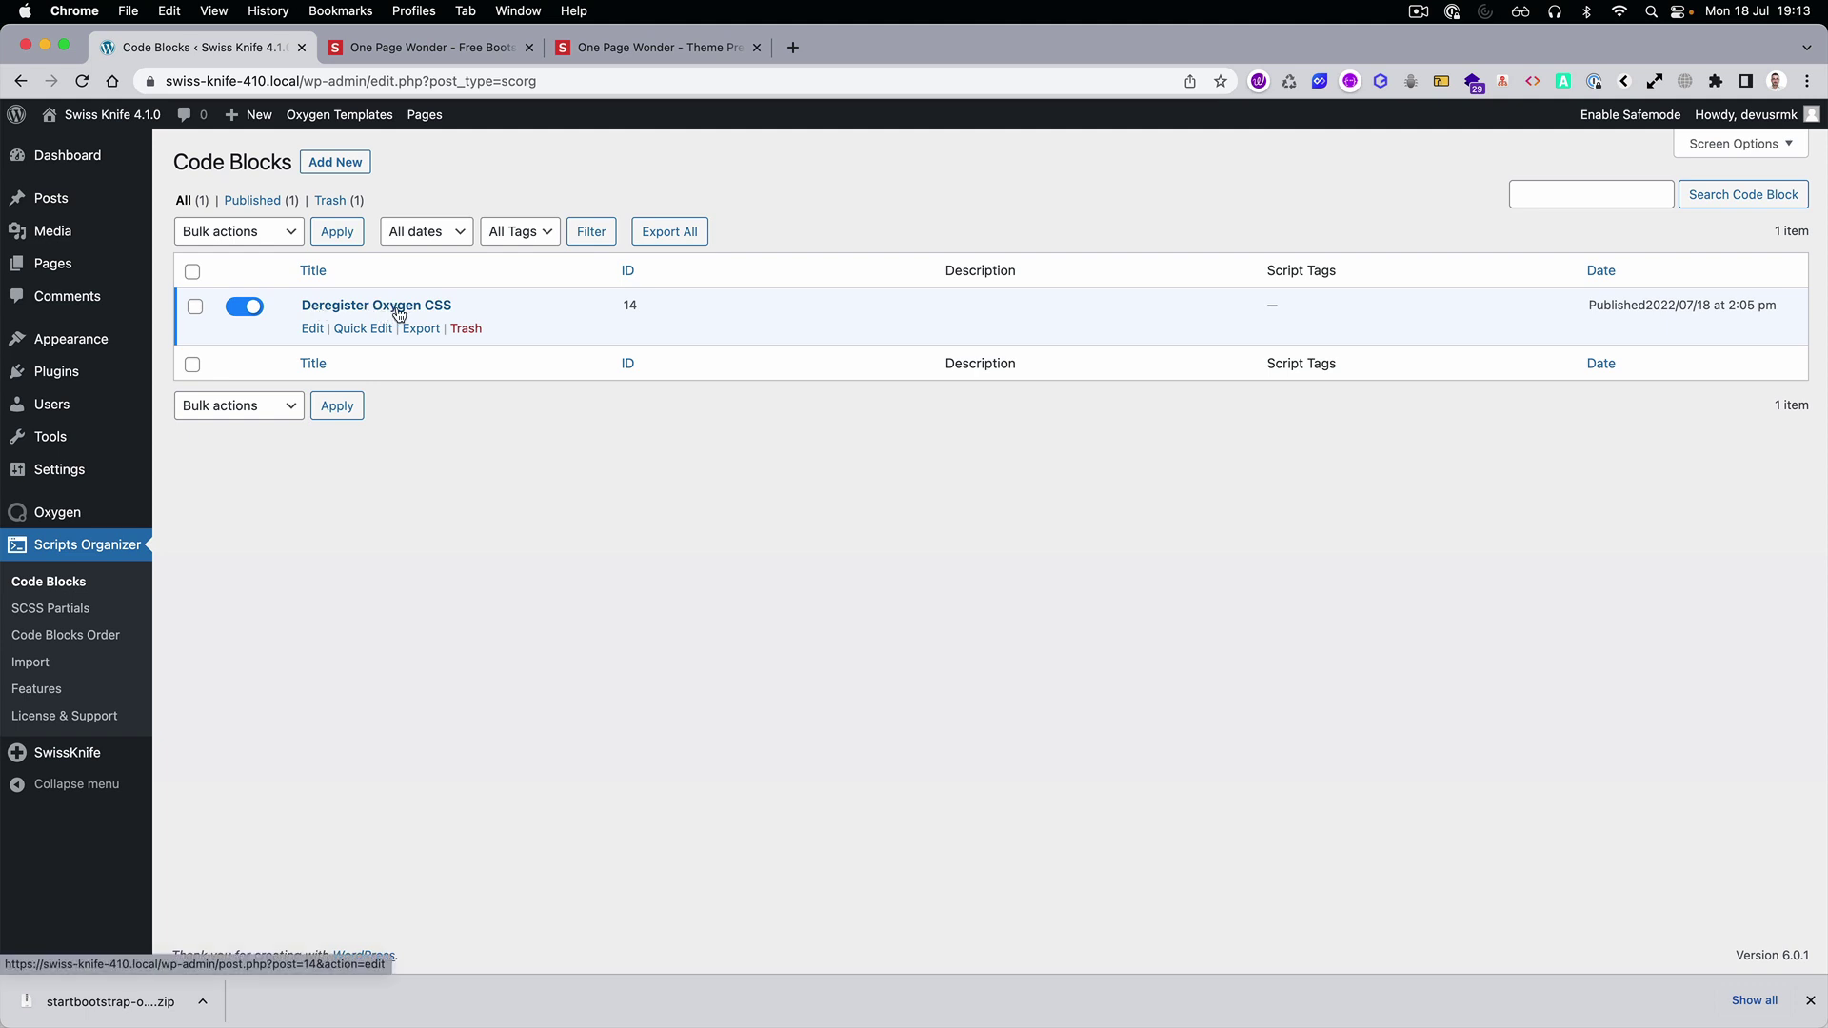
left_click(401, 305)
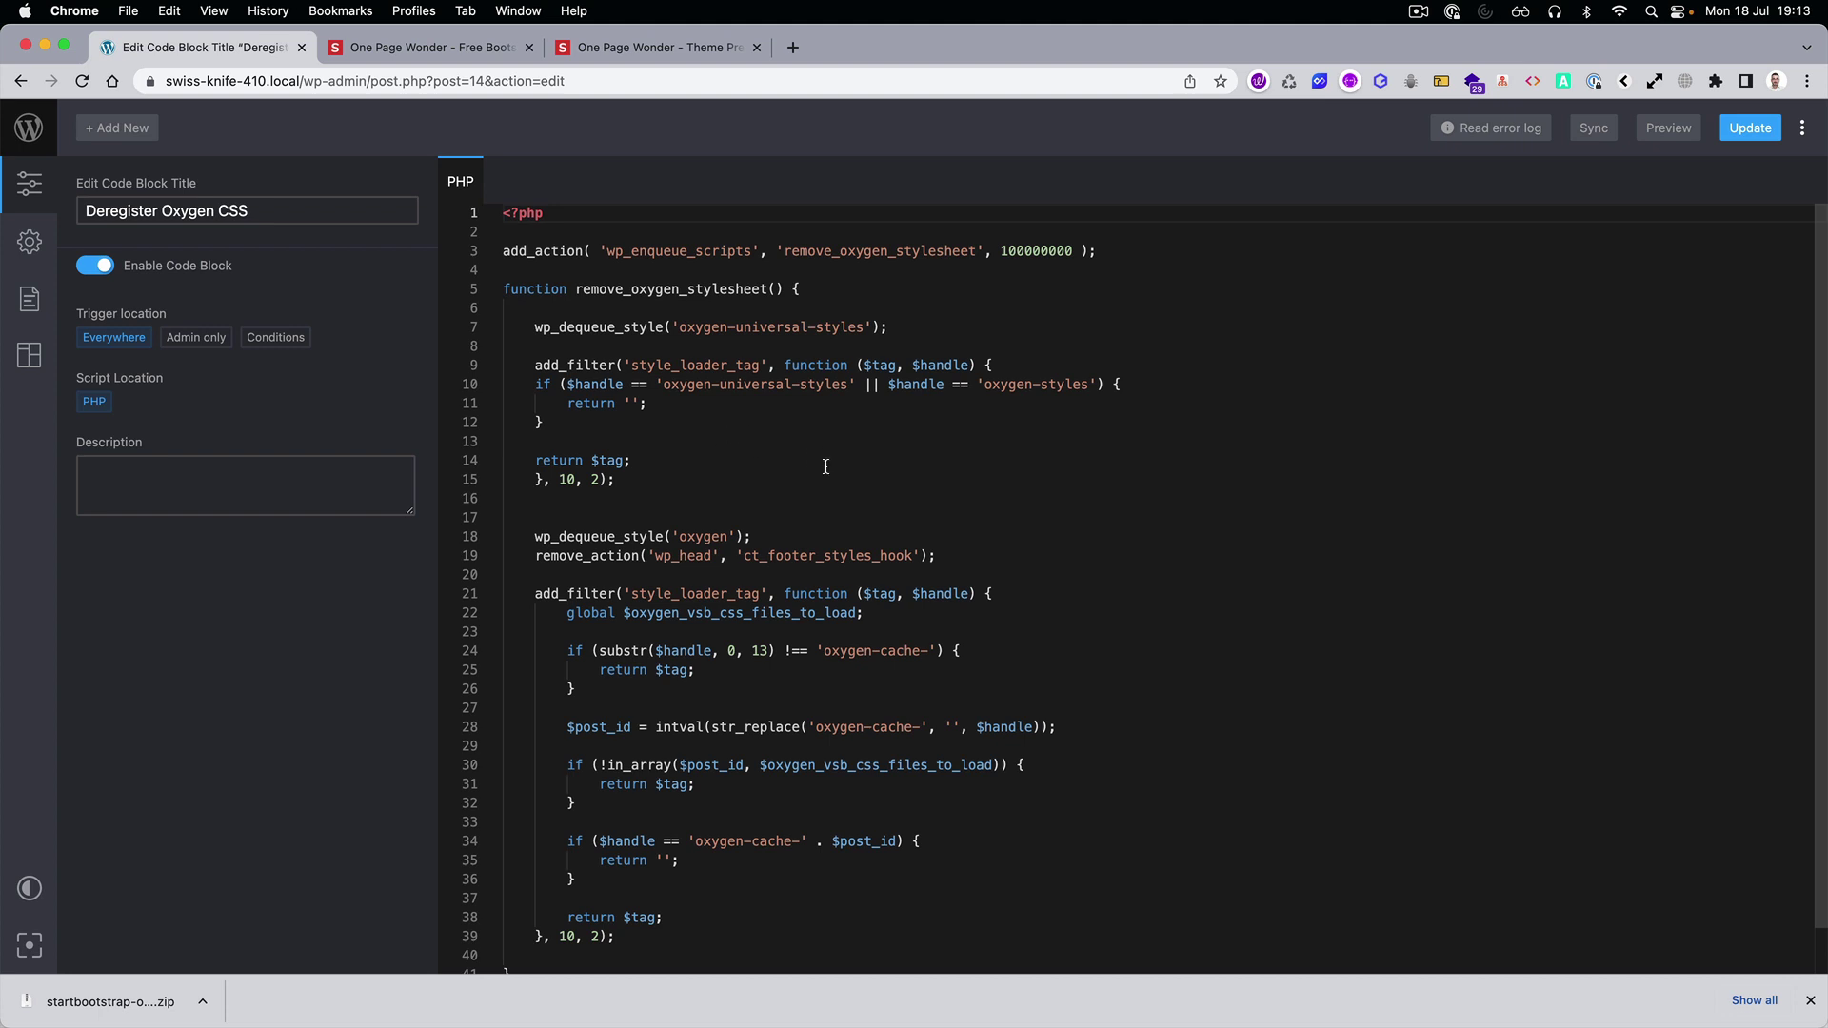
scroll(826, 462, "down", 1)
scroll(826, 502, "up", 1)
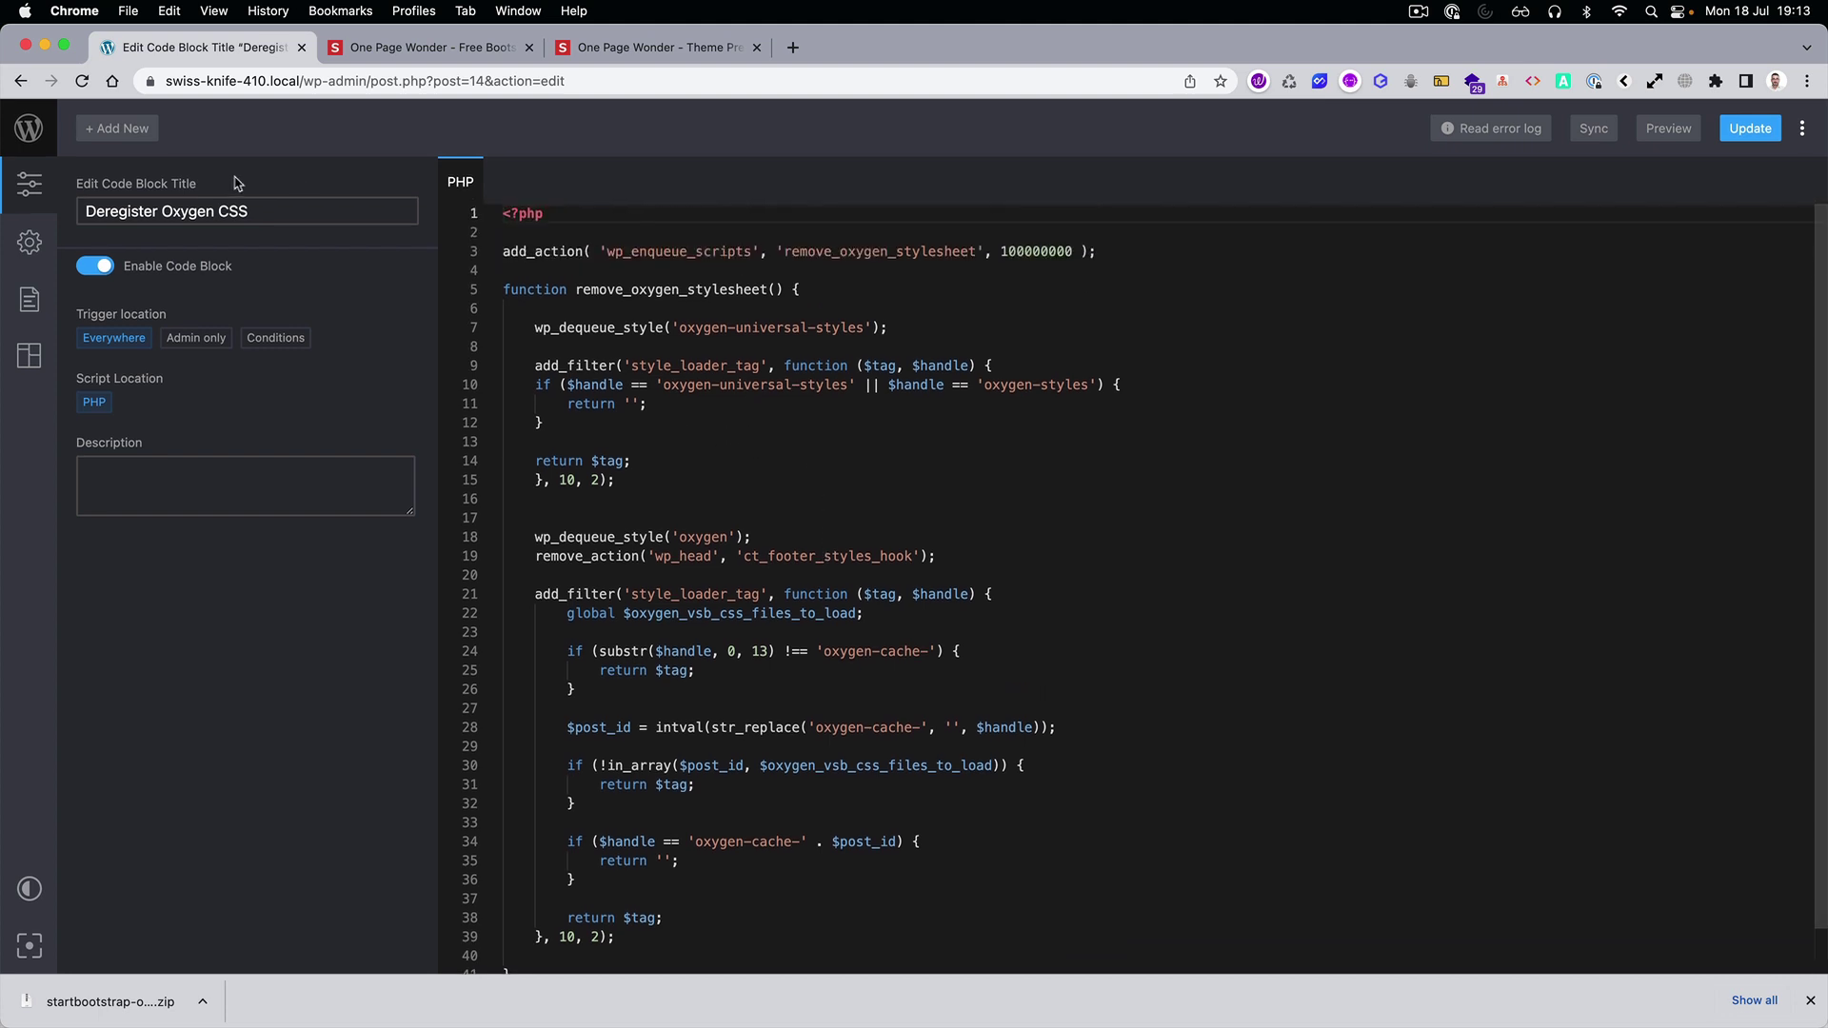
left_click(32, 128)
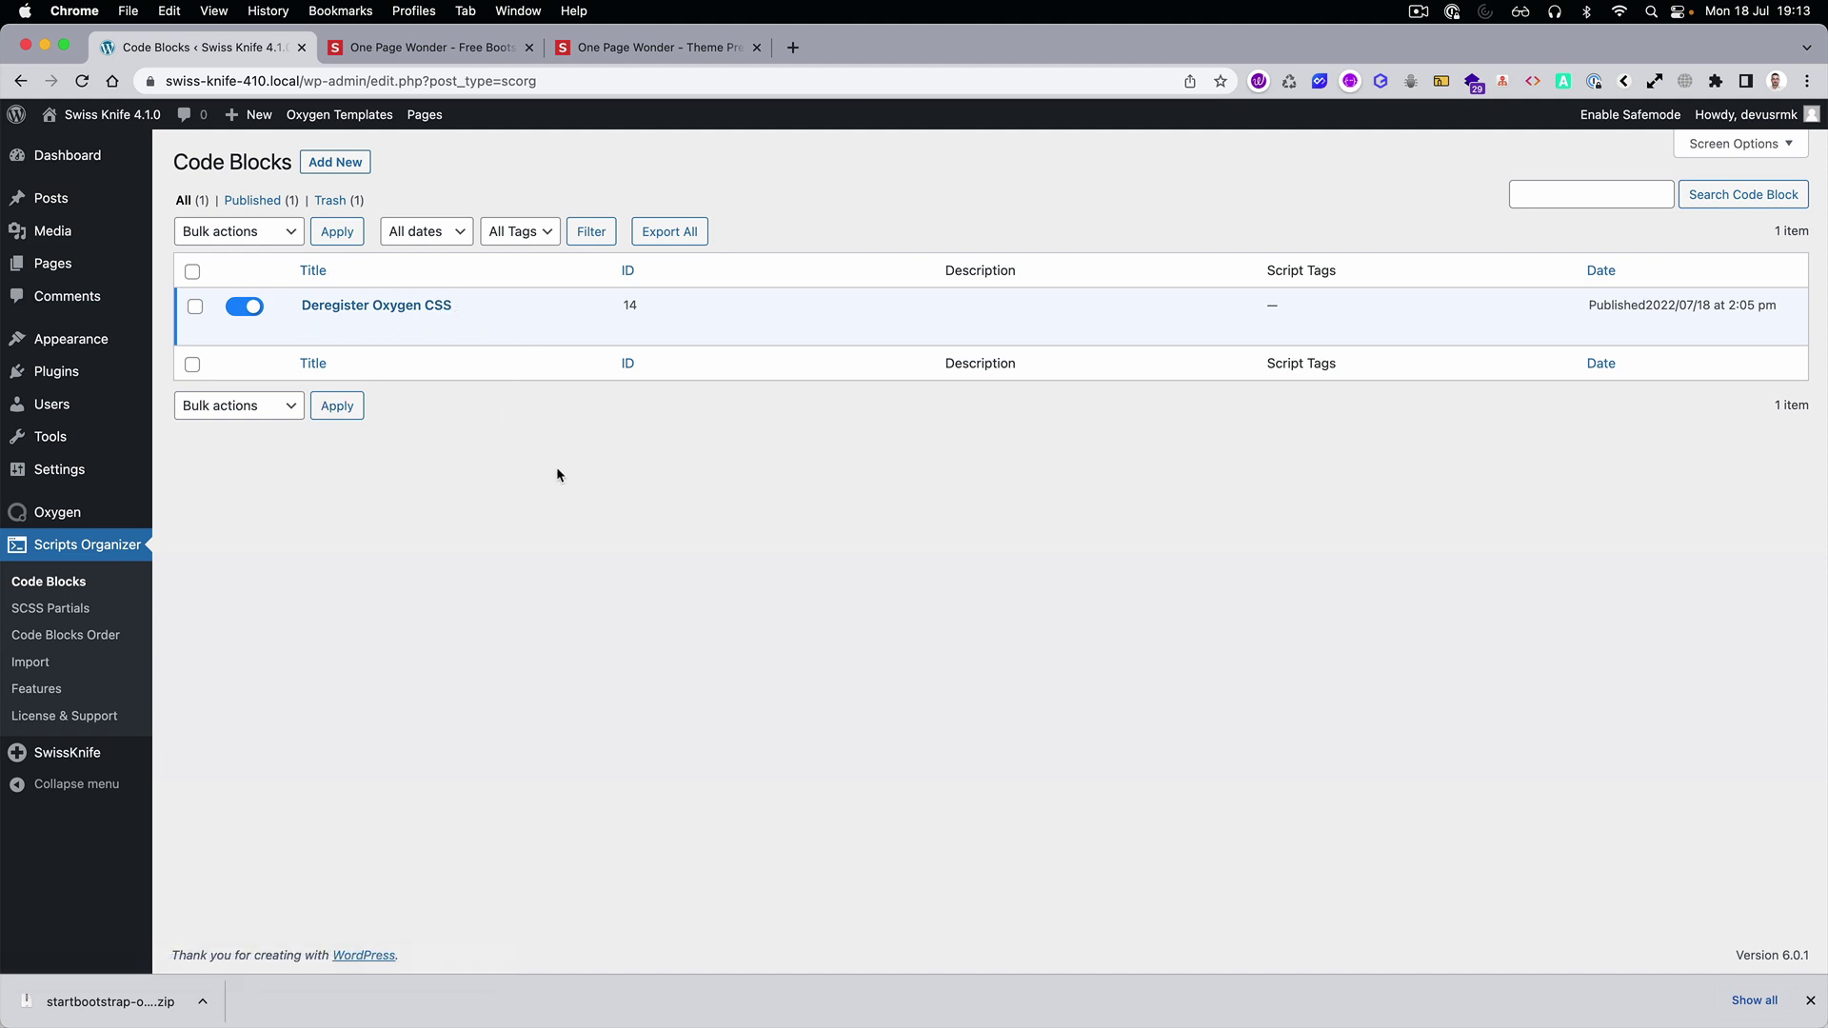
left_click(1810, 1002)
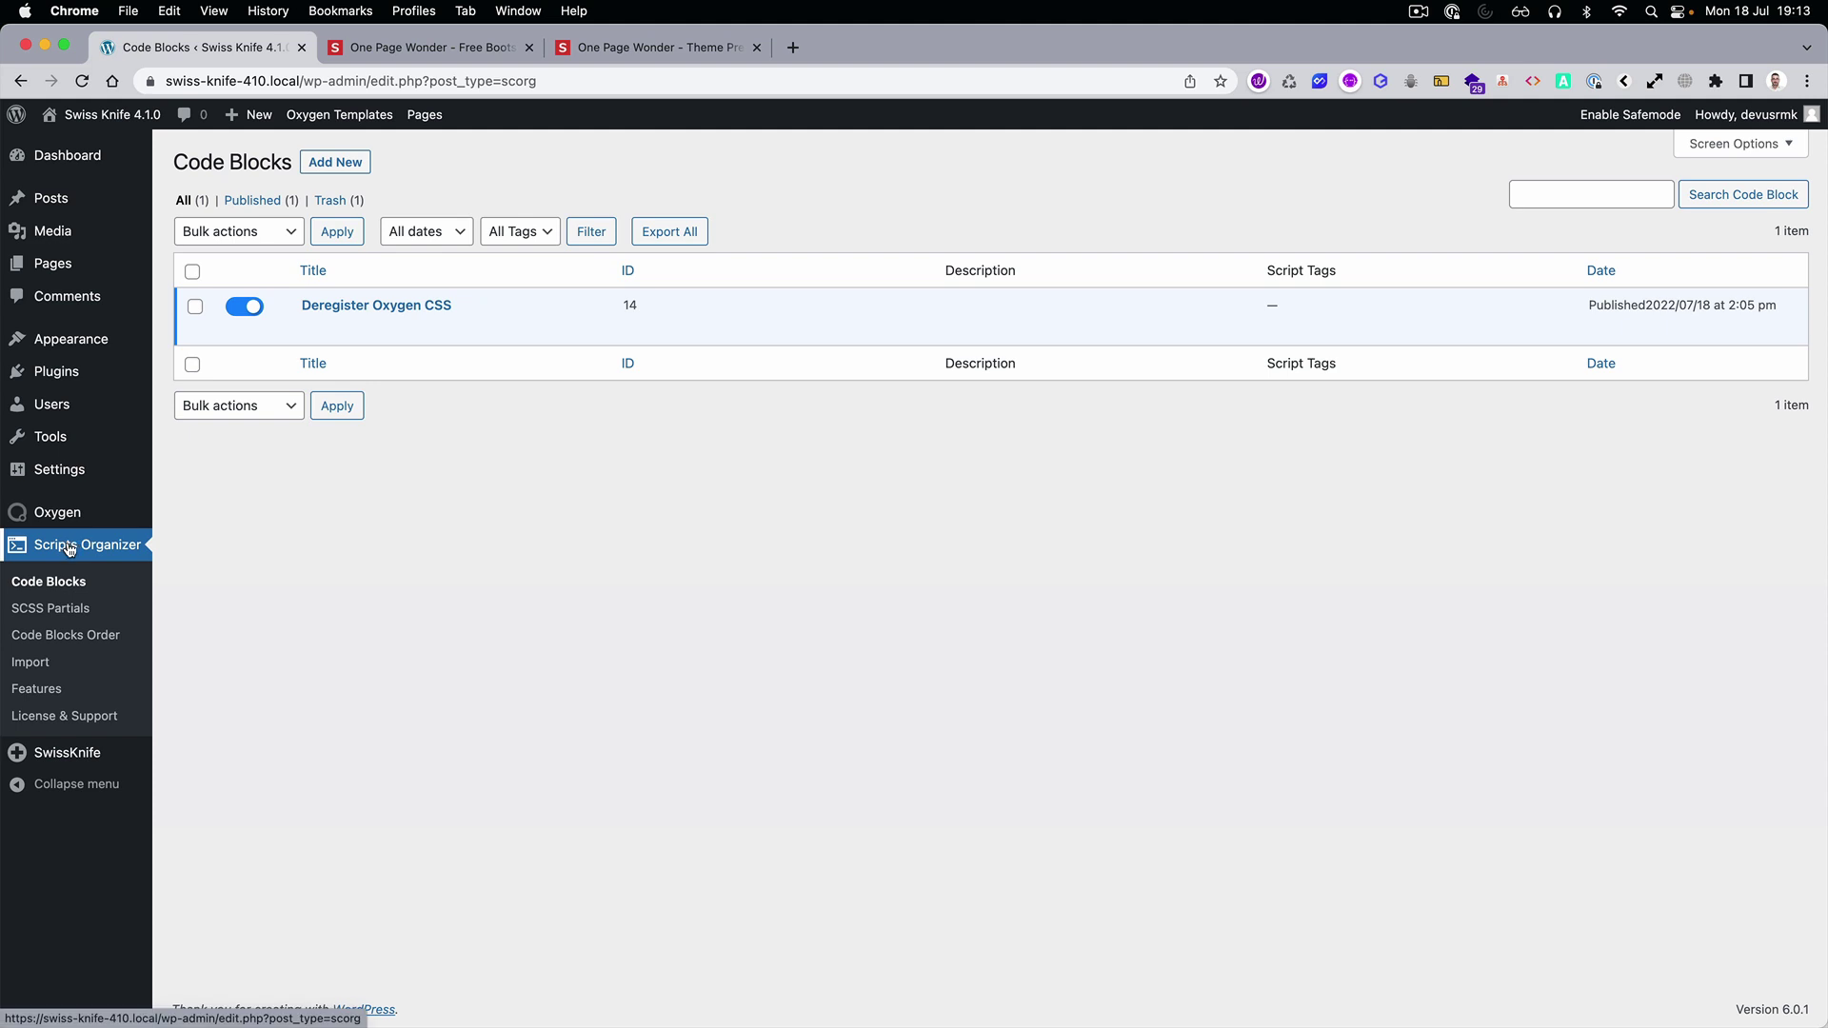
Publish a new Oxygen template titled Main and choose to open it in the builder anyway.
left_click(52, 265)
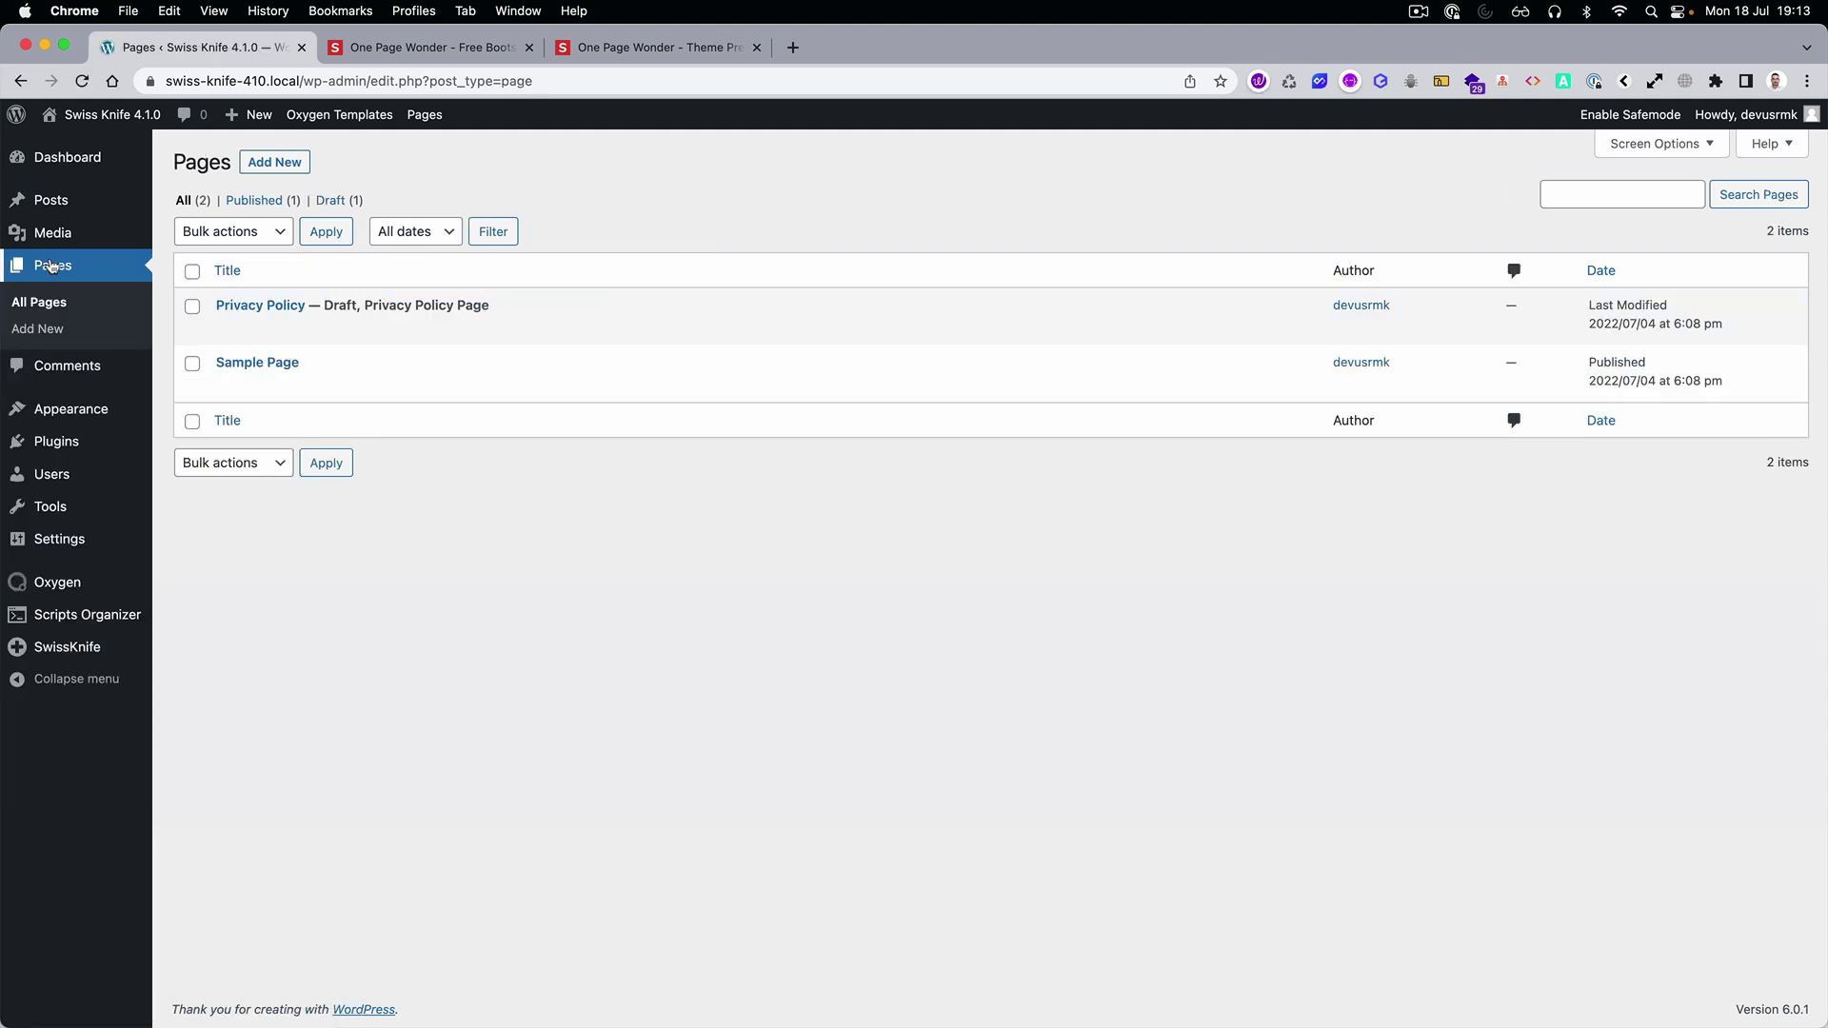
mouse_move(86, 586)
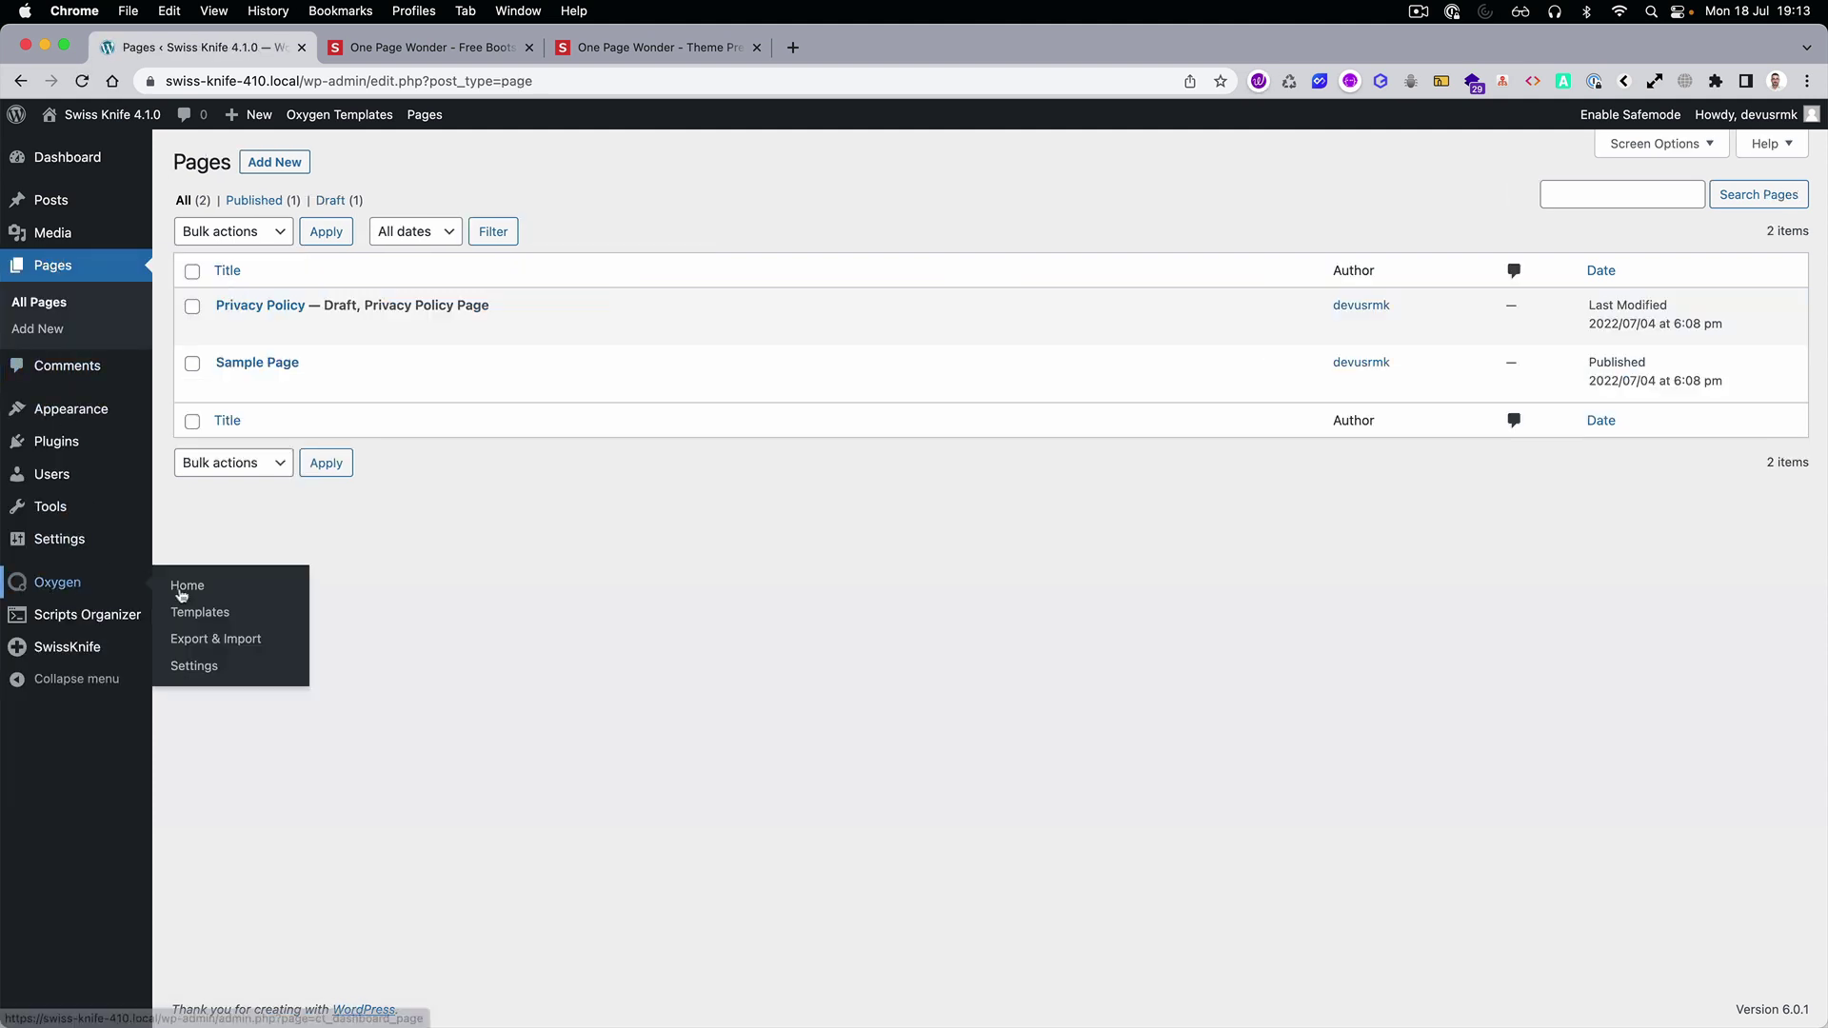
left_click(209, 616)
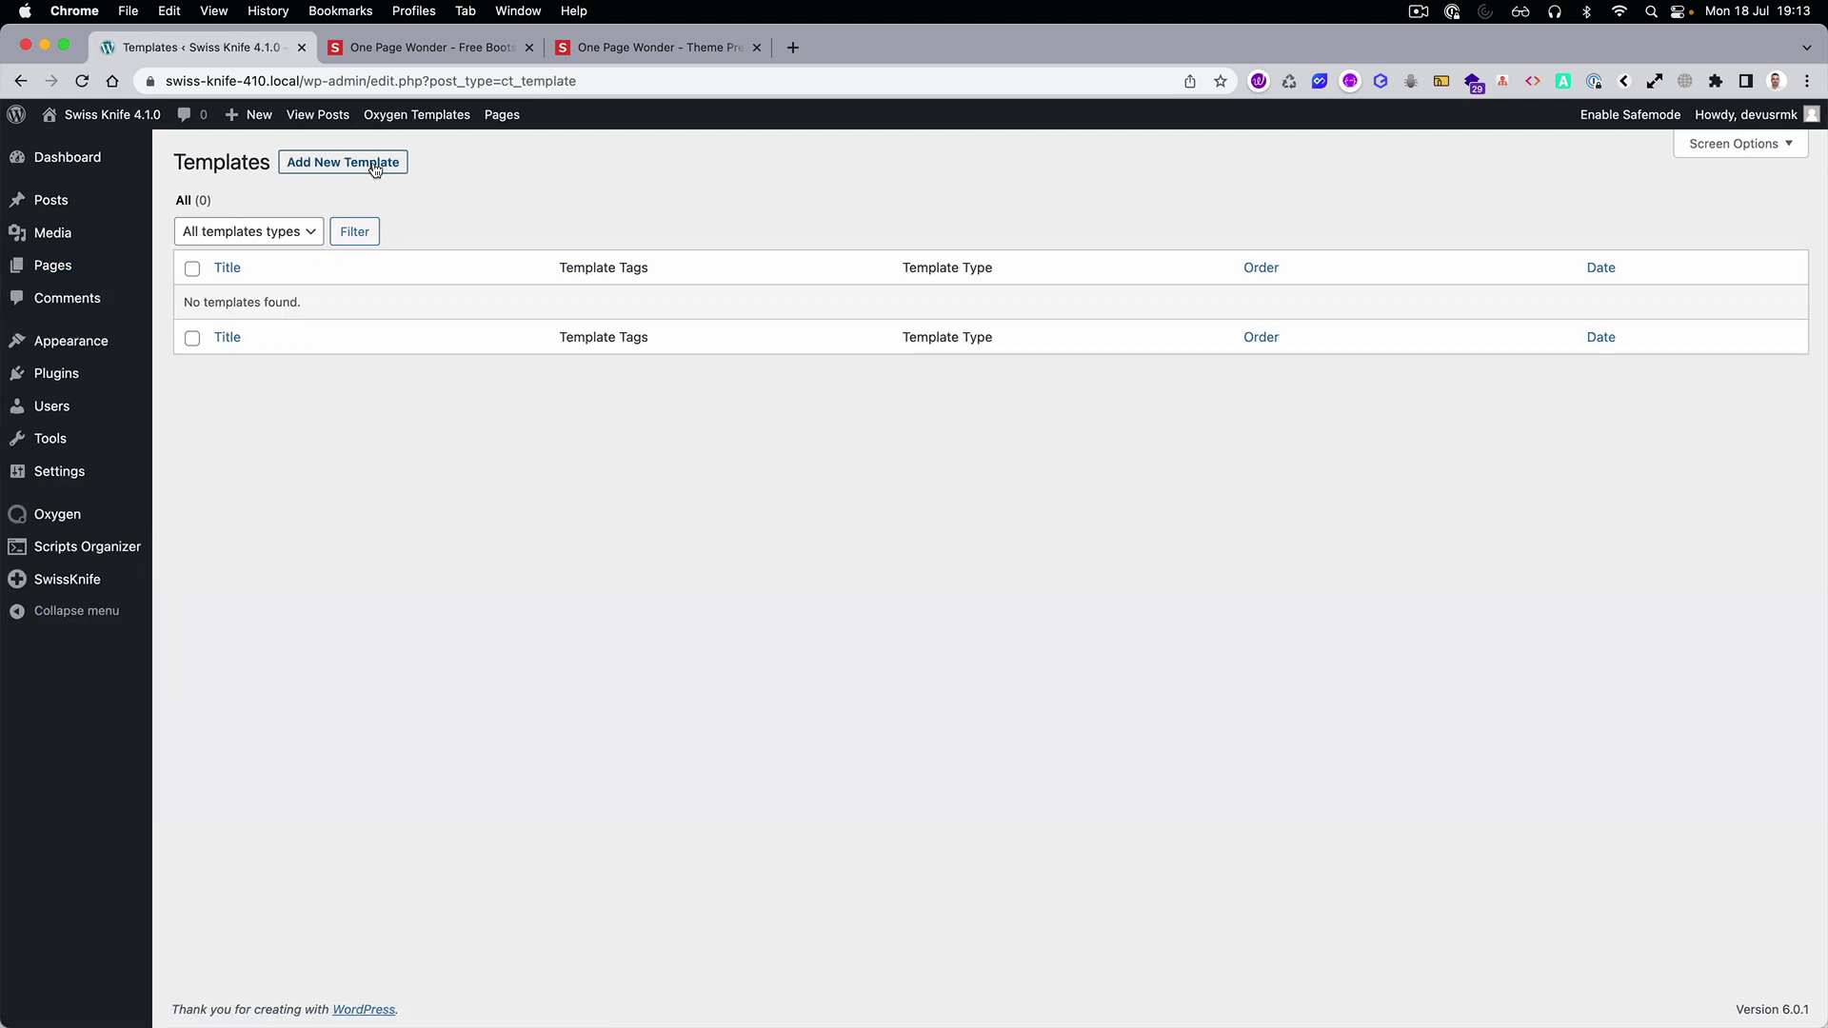
left_click(375, 164)
type("Main")
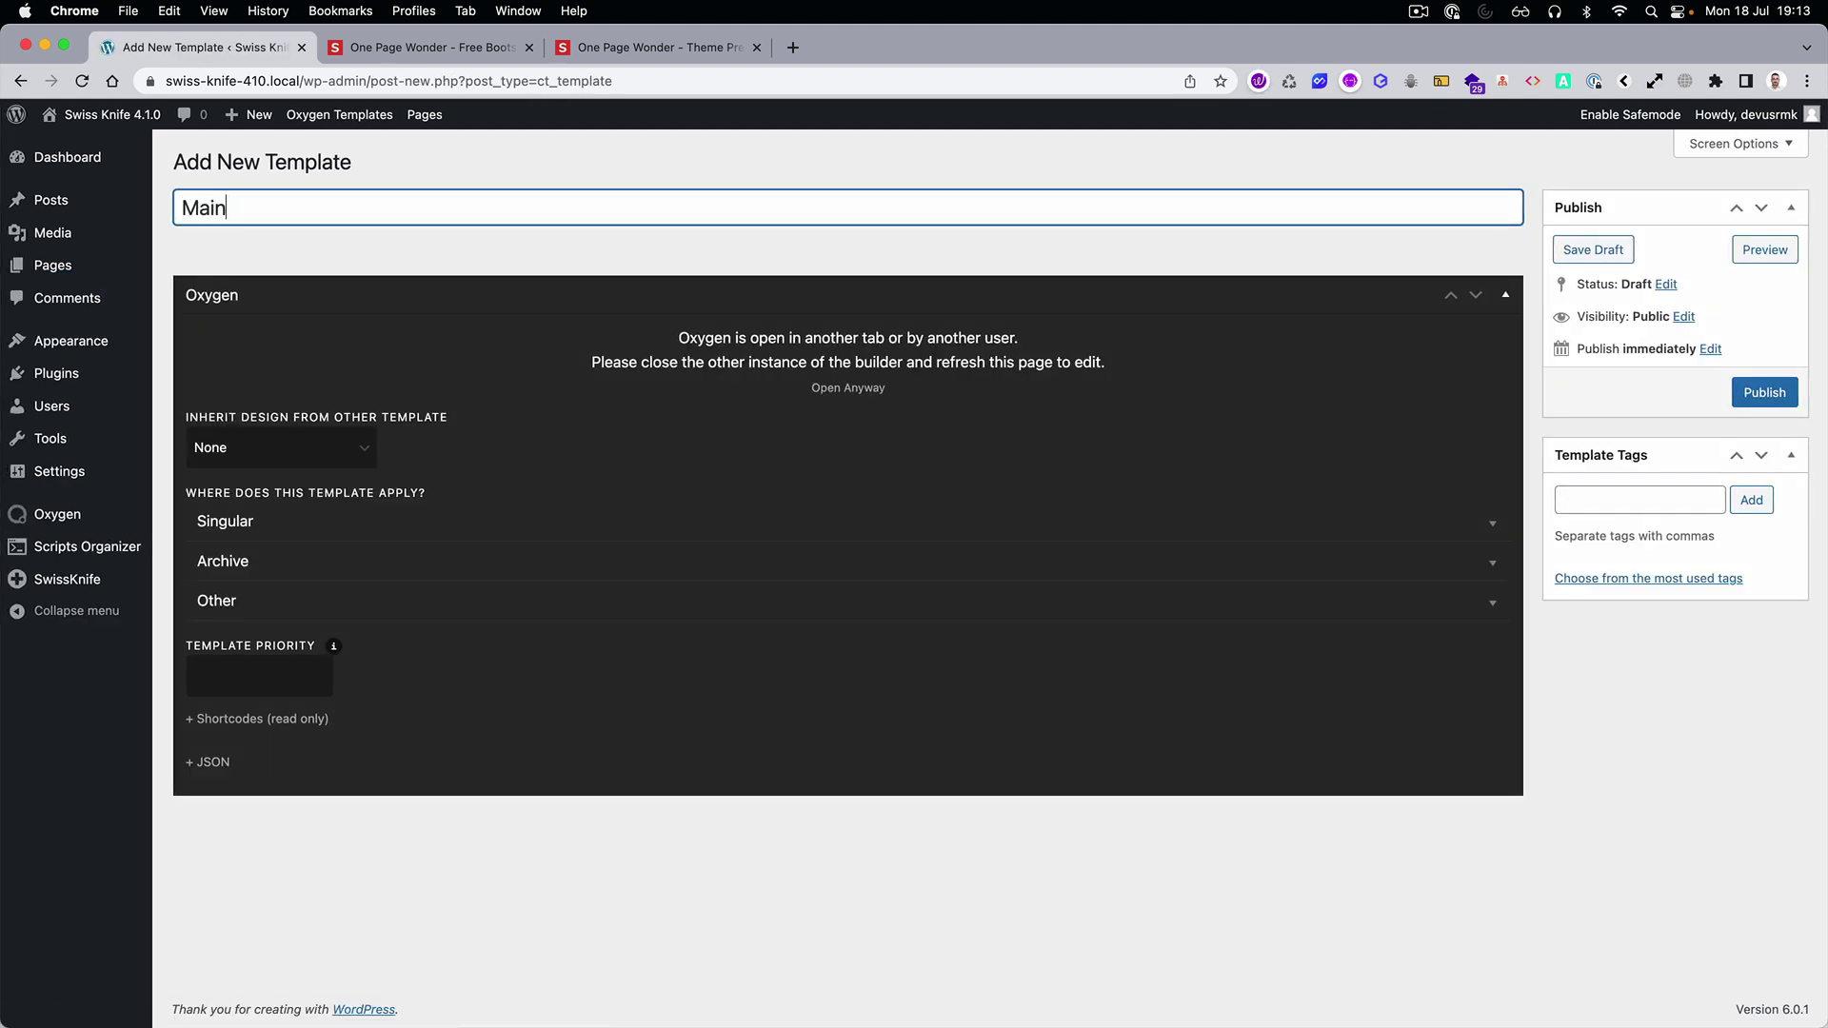
left_click(253, 600)
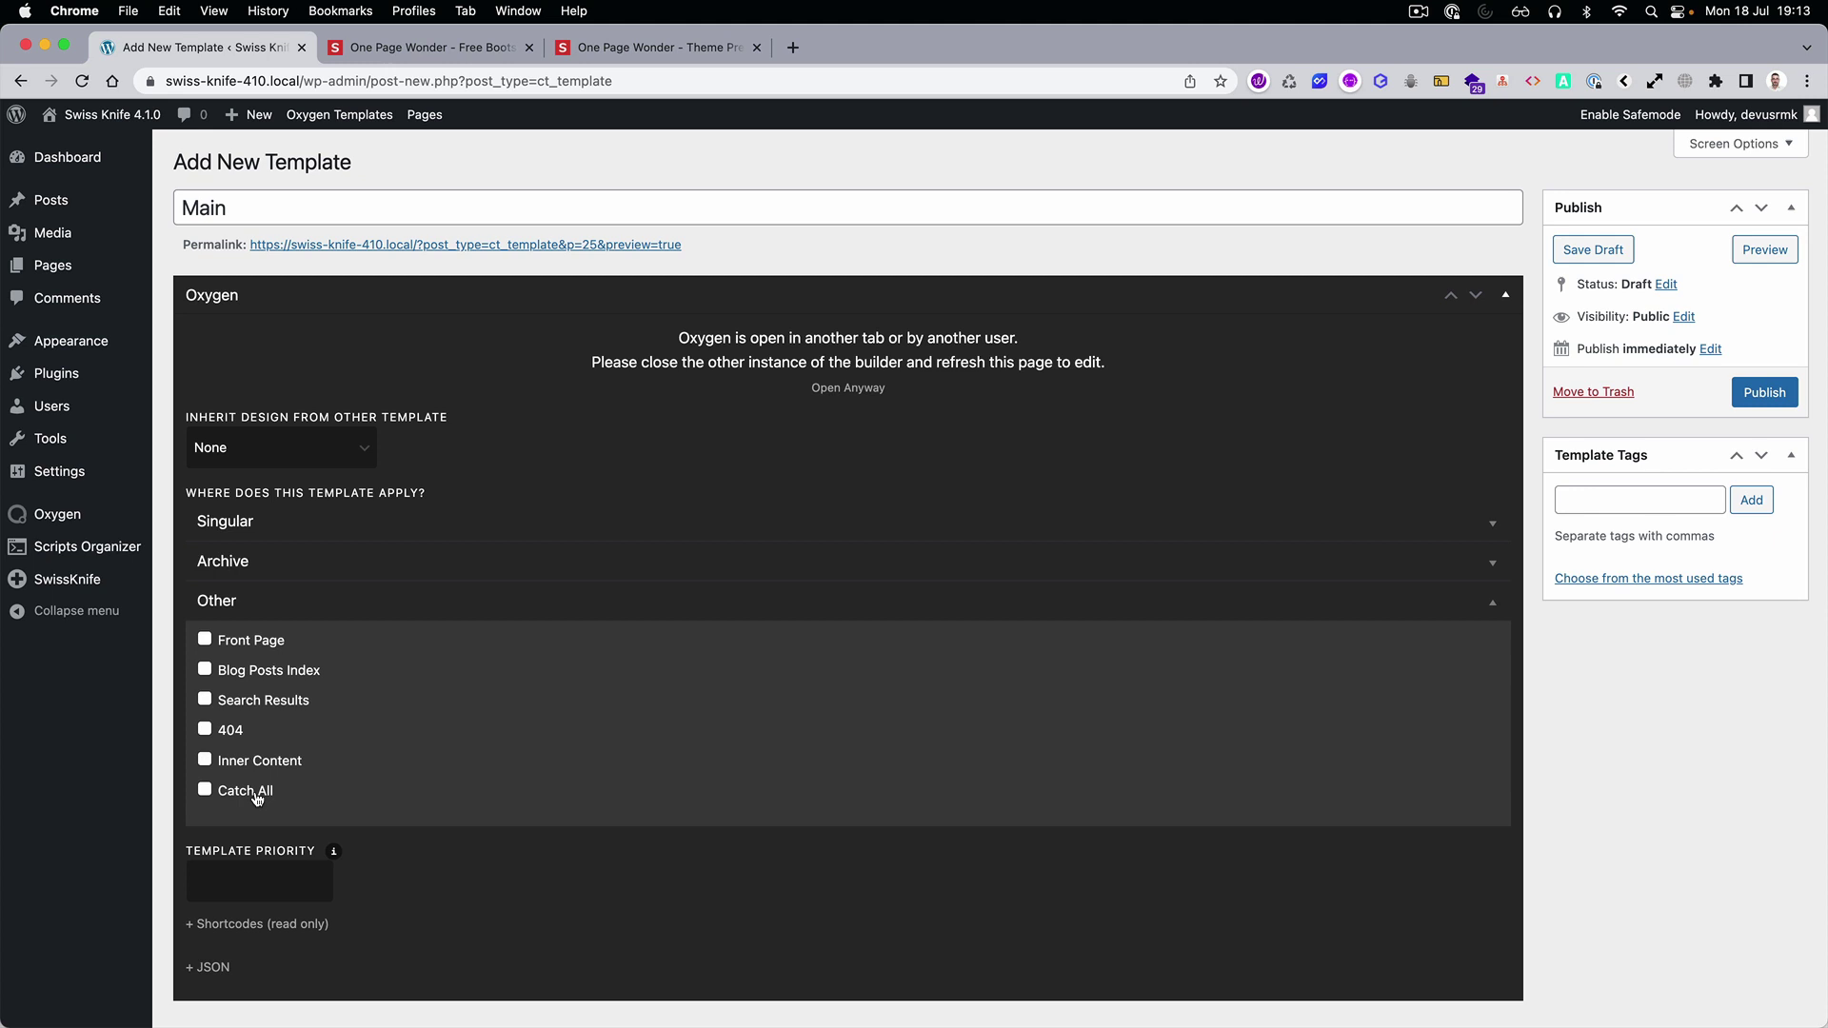
left_click(1765, 392)
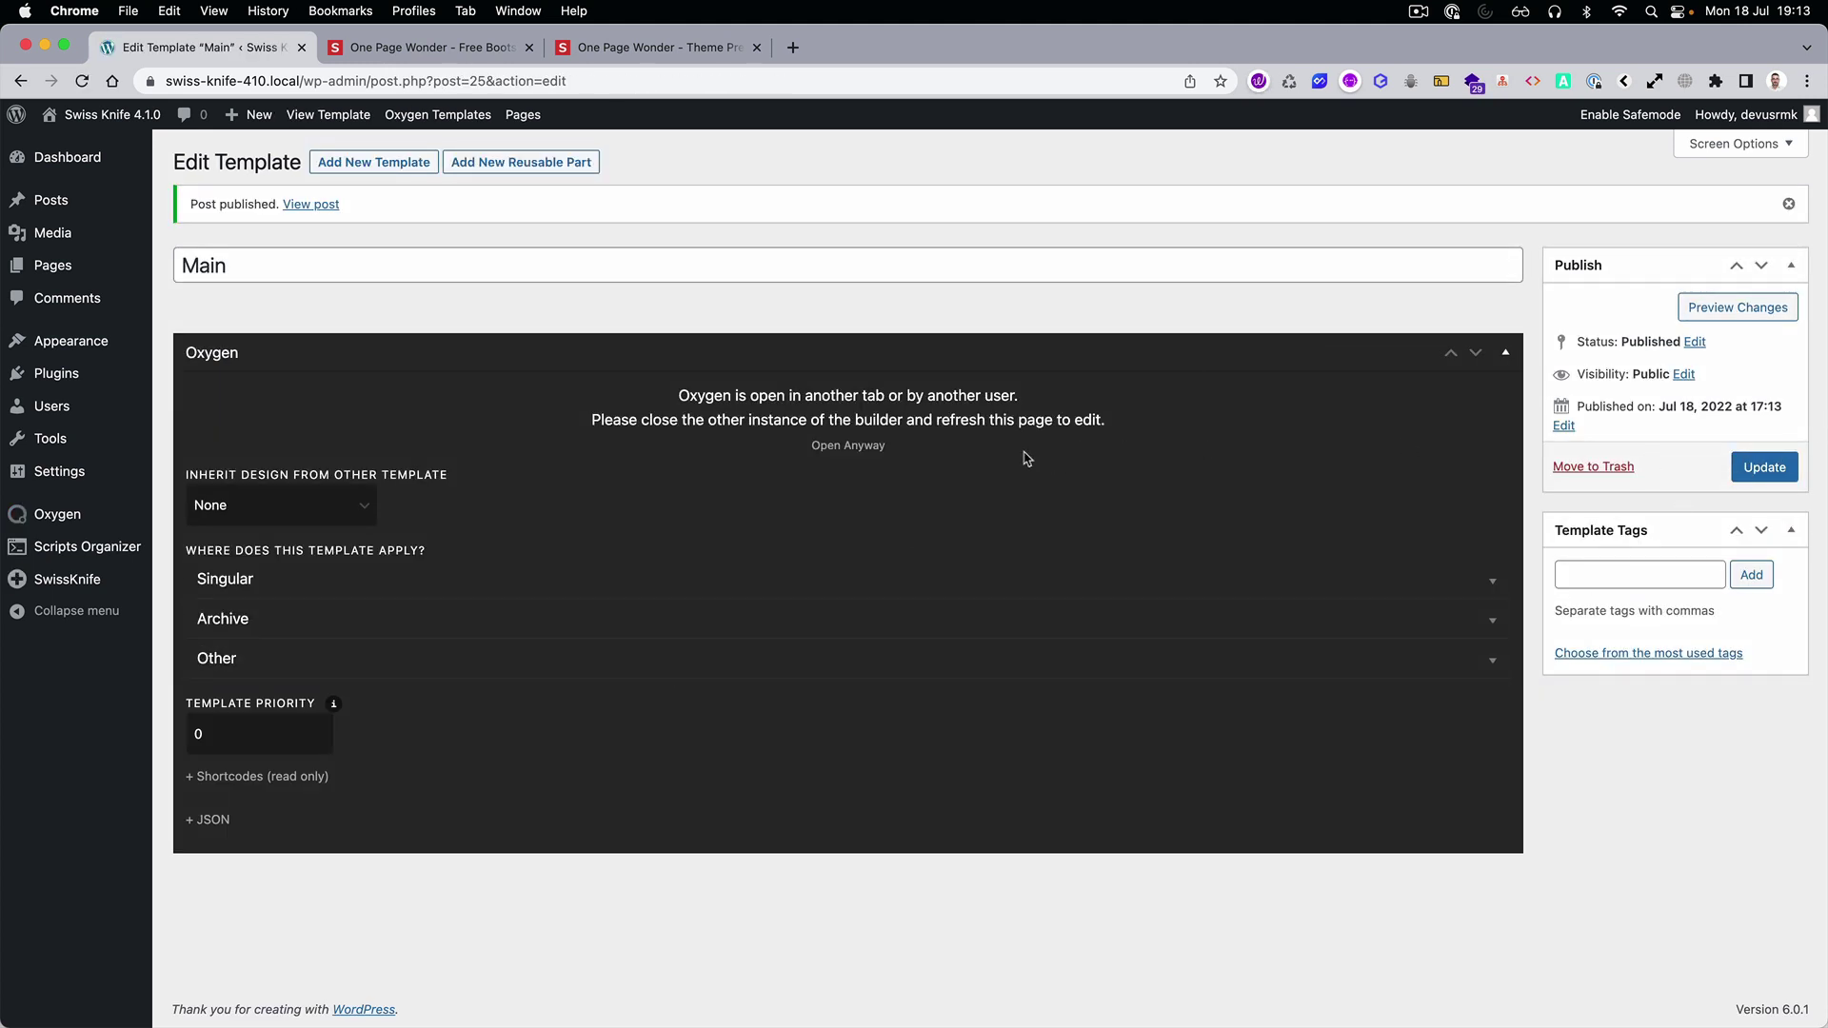
left_click(862, 448)
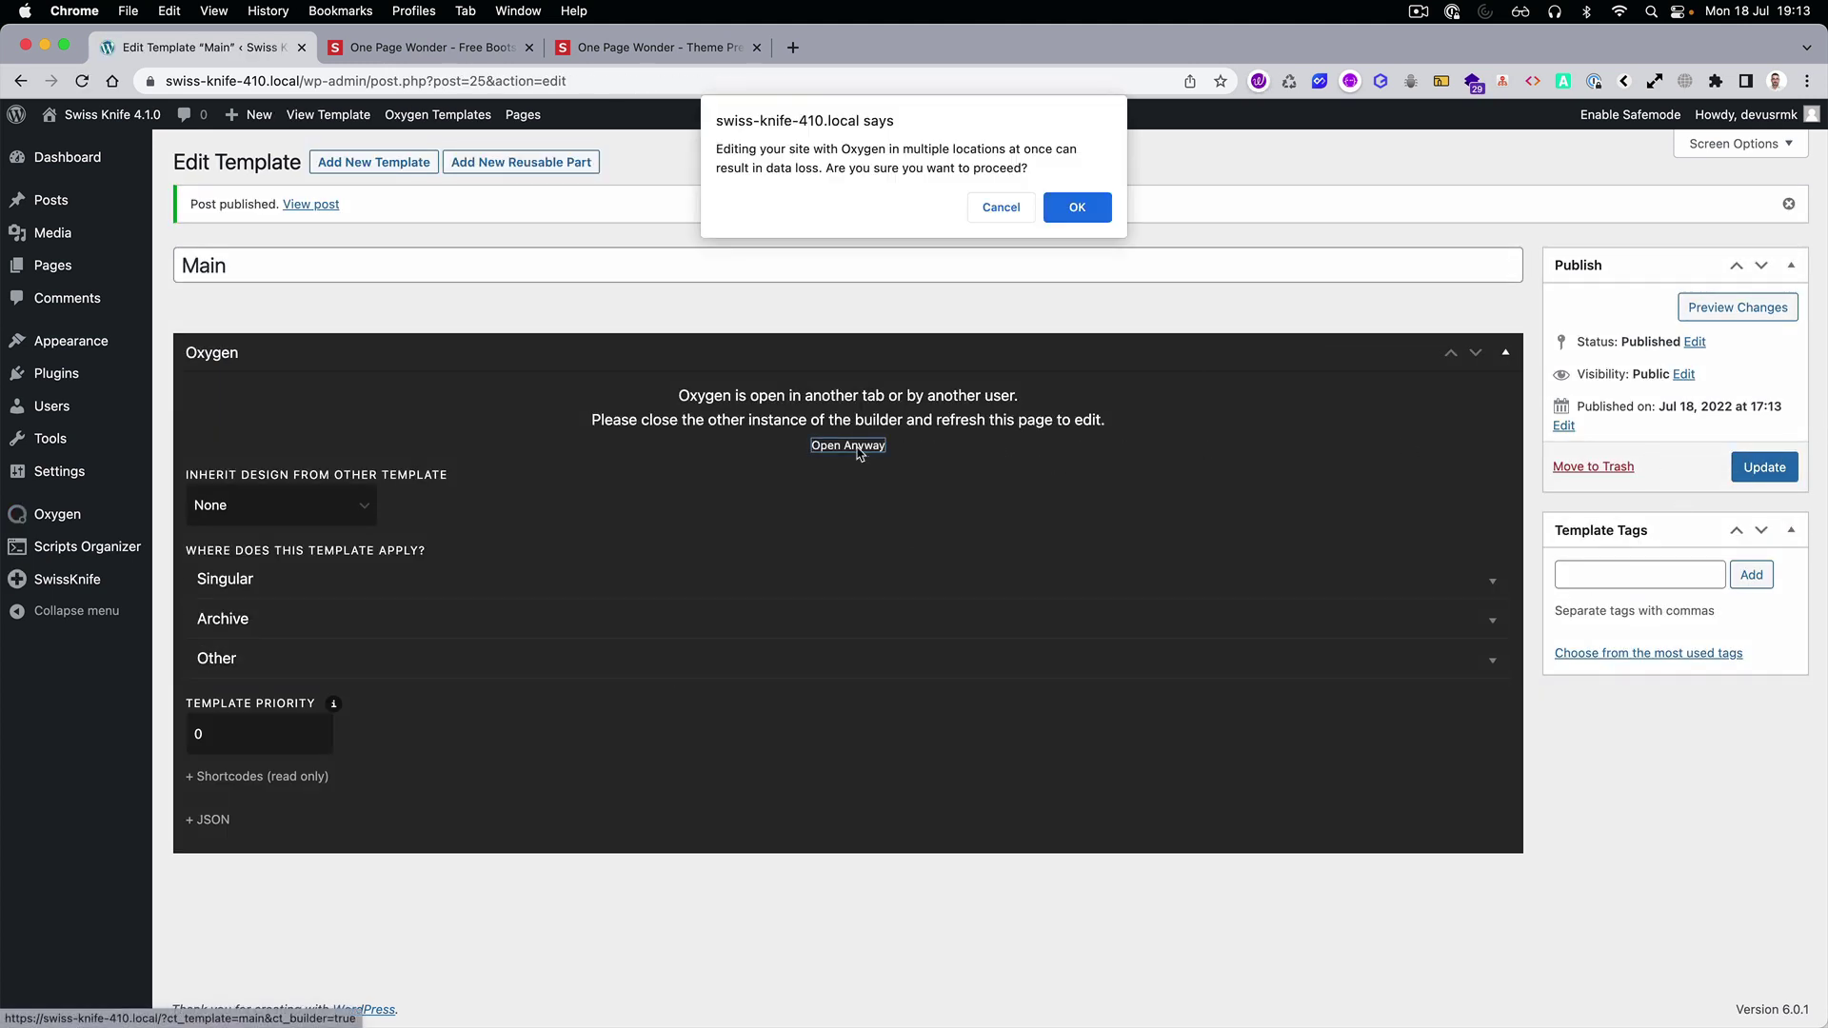
Check Inner Content's Advanced Layout and Size & Spacing options, then exit back to WordPress.
left_click(1078, 208)
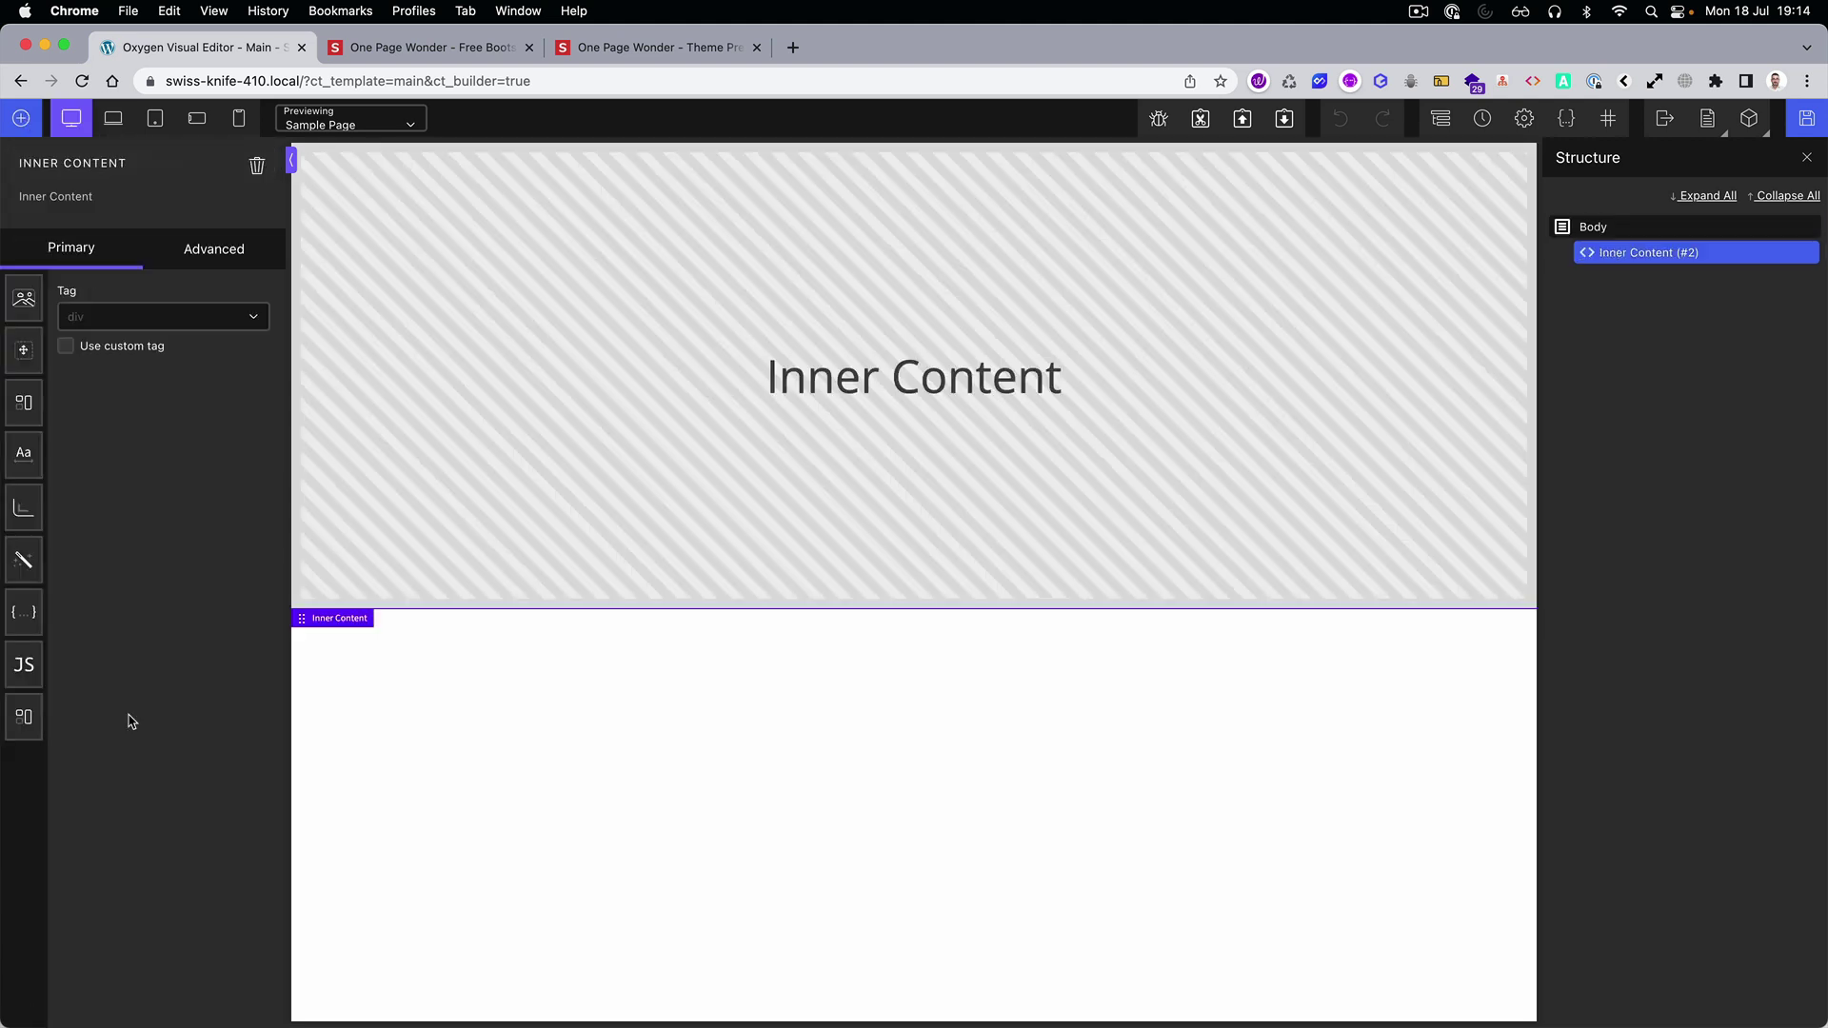
left_click(222, 265)
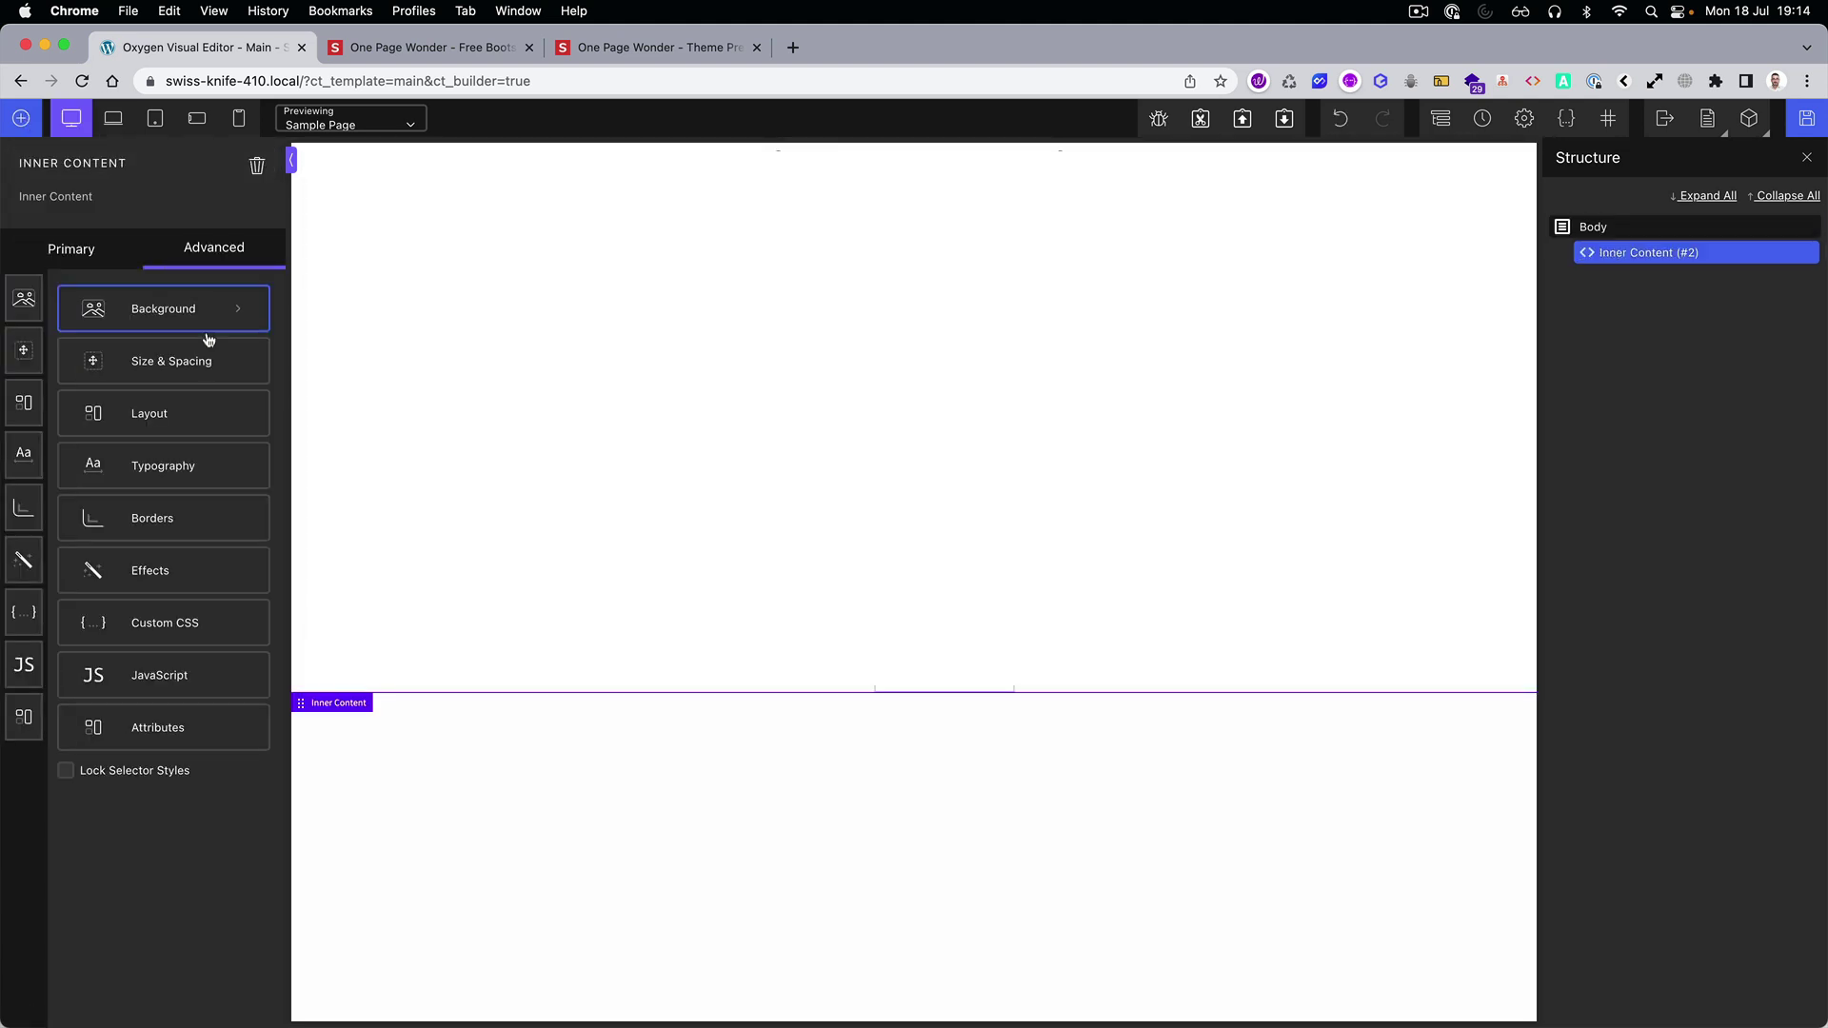
left_click(190, 416)
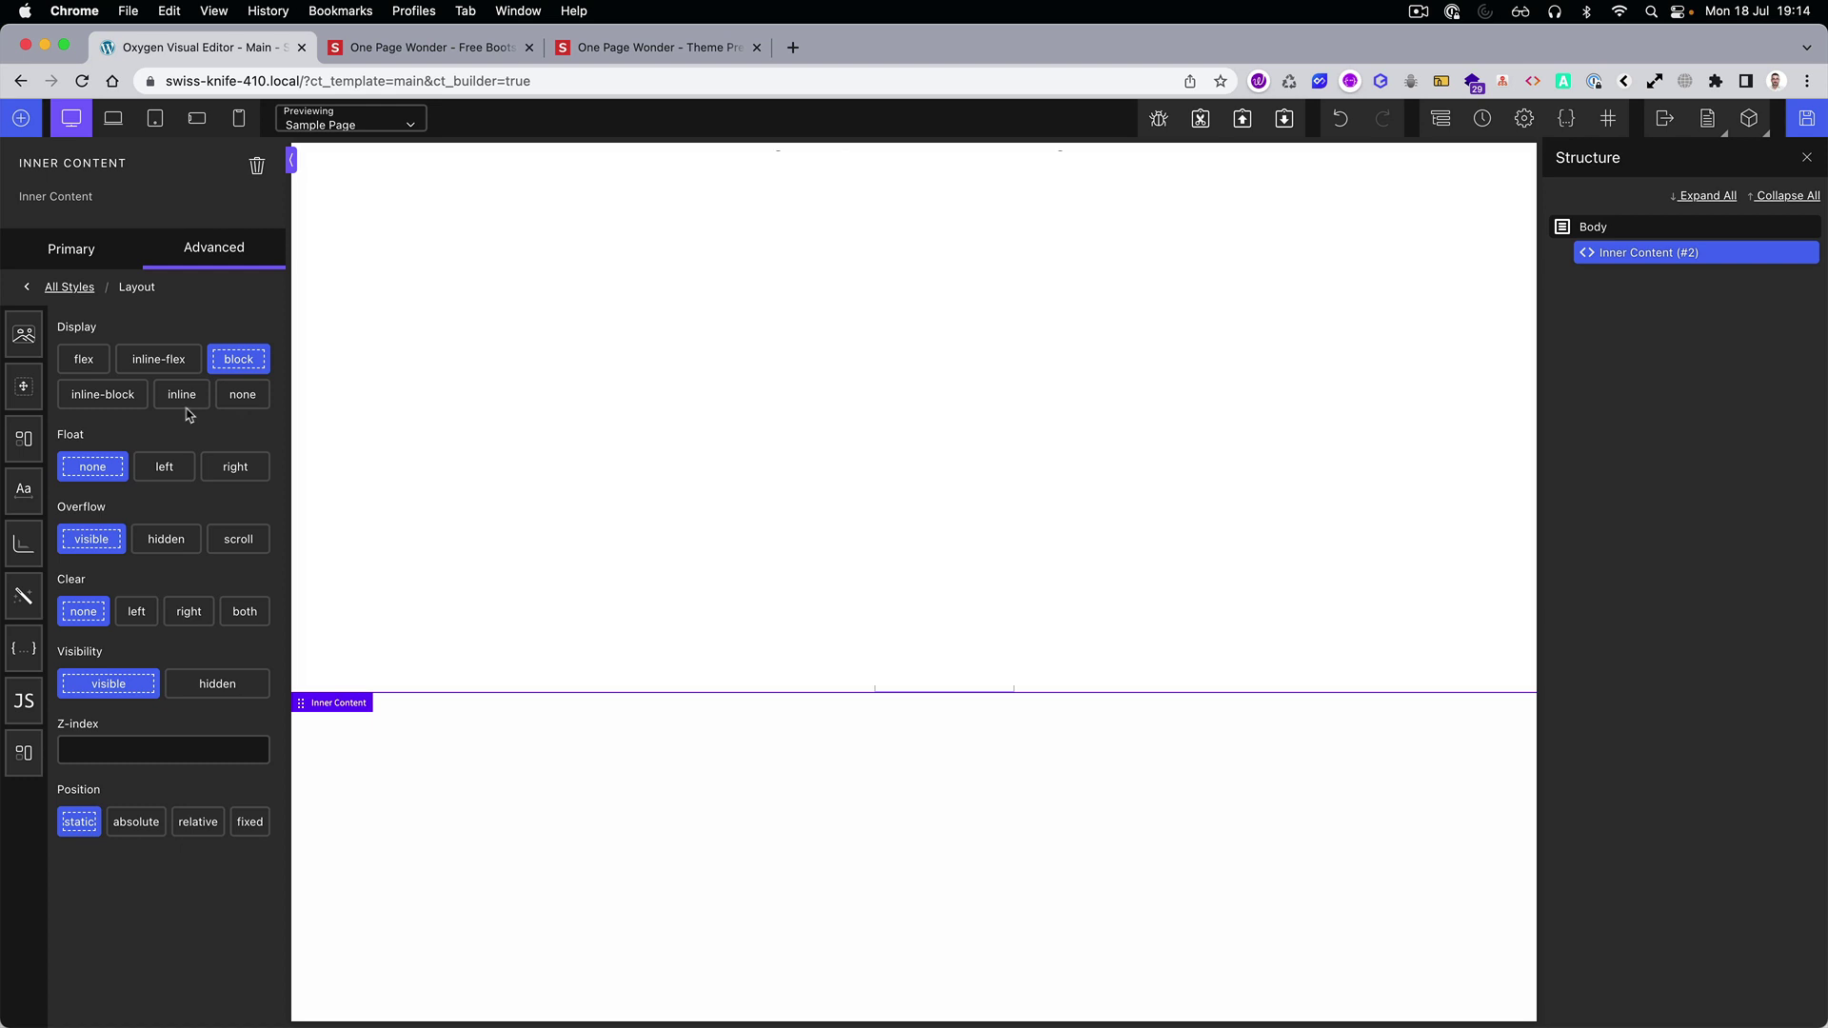
left_click(86, 291)
left_click(188, 361)
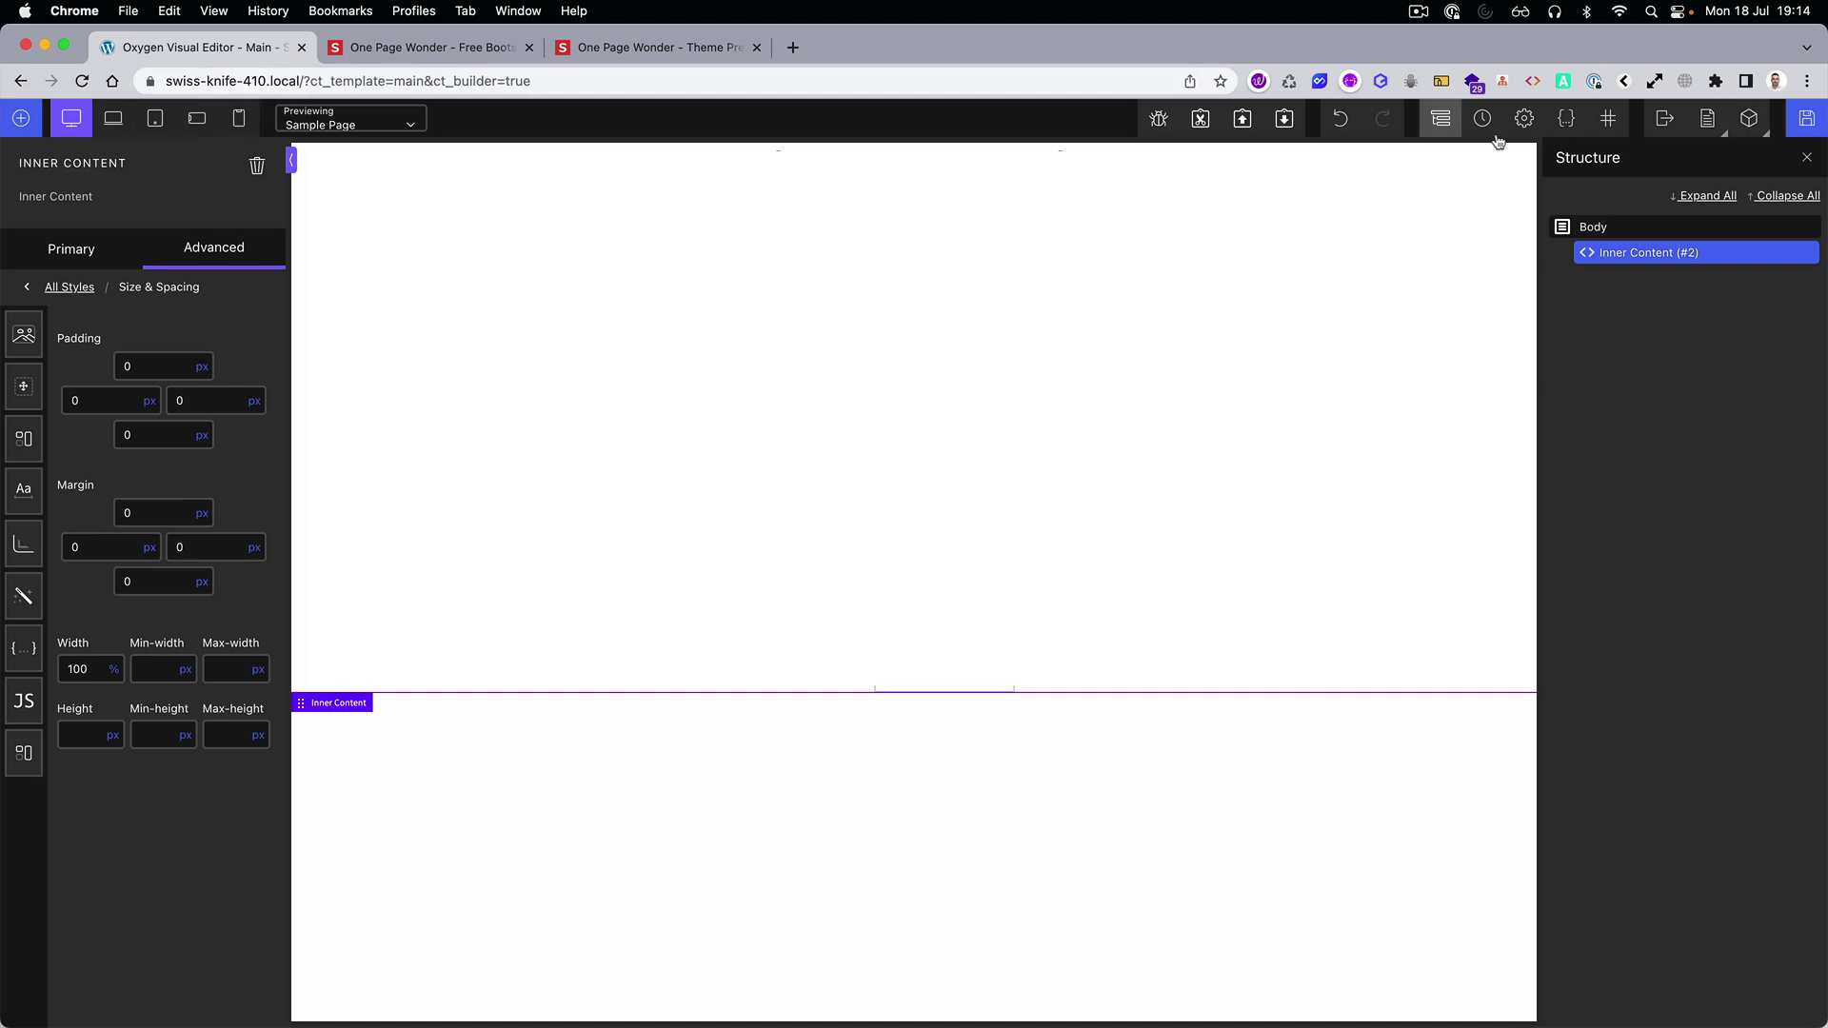
mouse_move(1667, 121)
left_click(1676, 162)
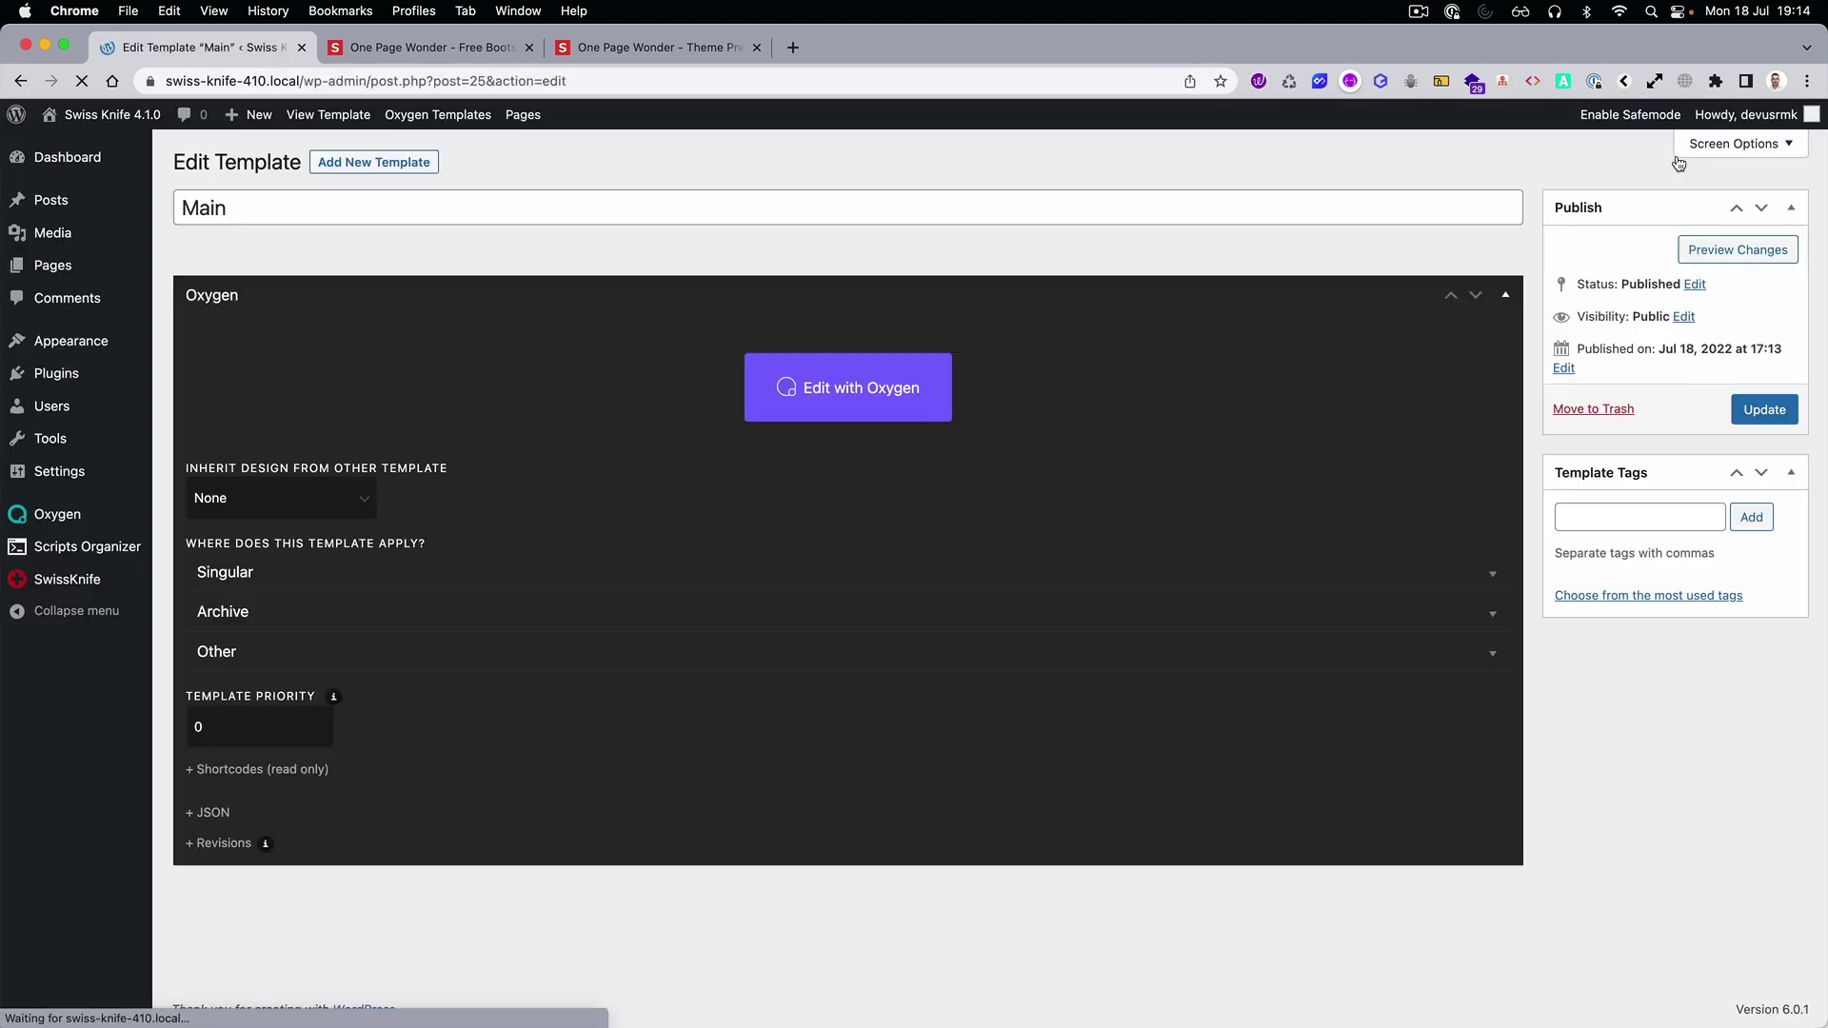
Publish a new page titled Bootstrap and open it in Oxygen Builder anyway.
left_click(52, 263)
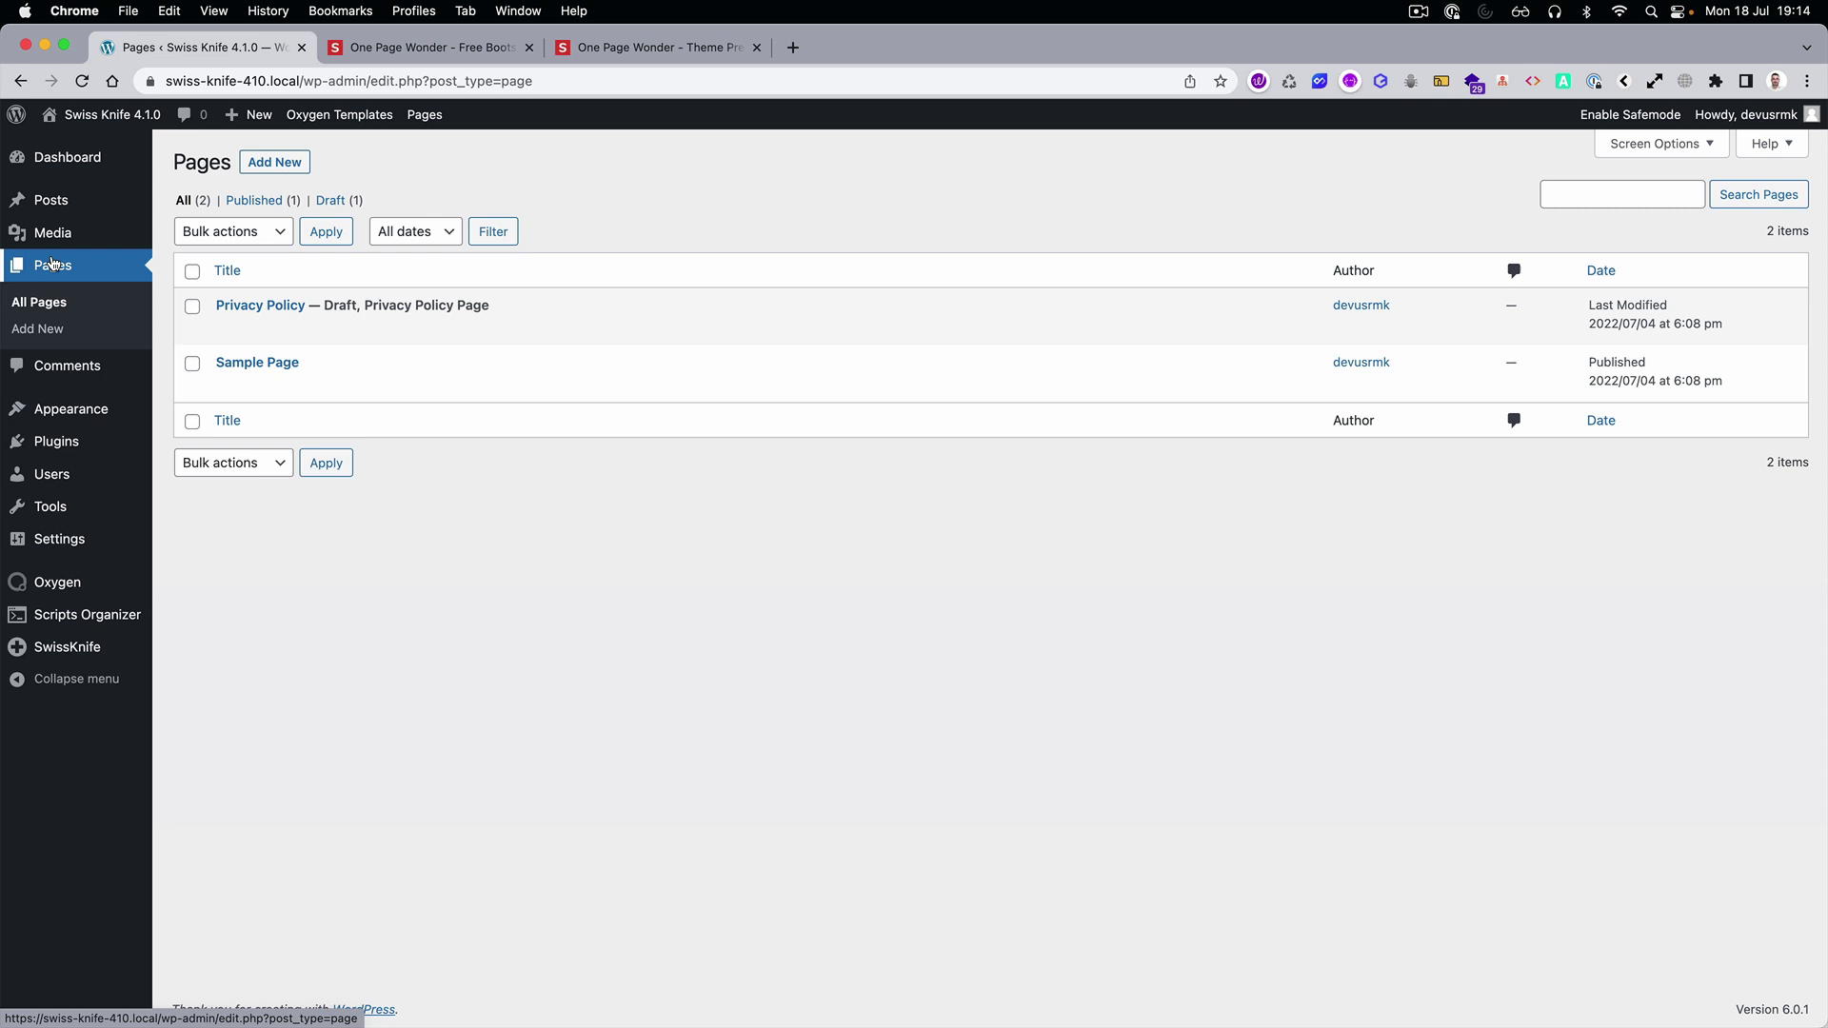
left_click(271, 162)
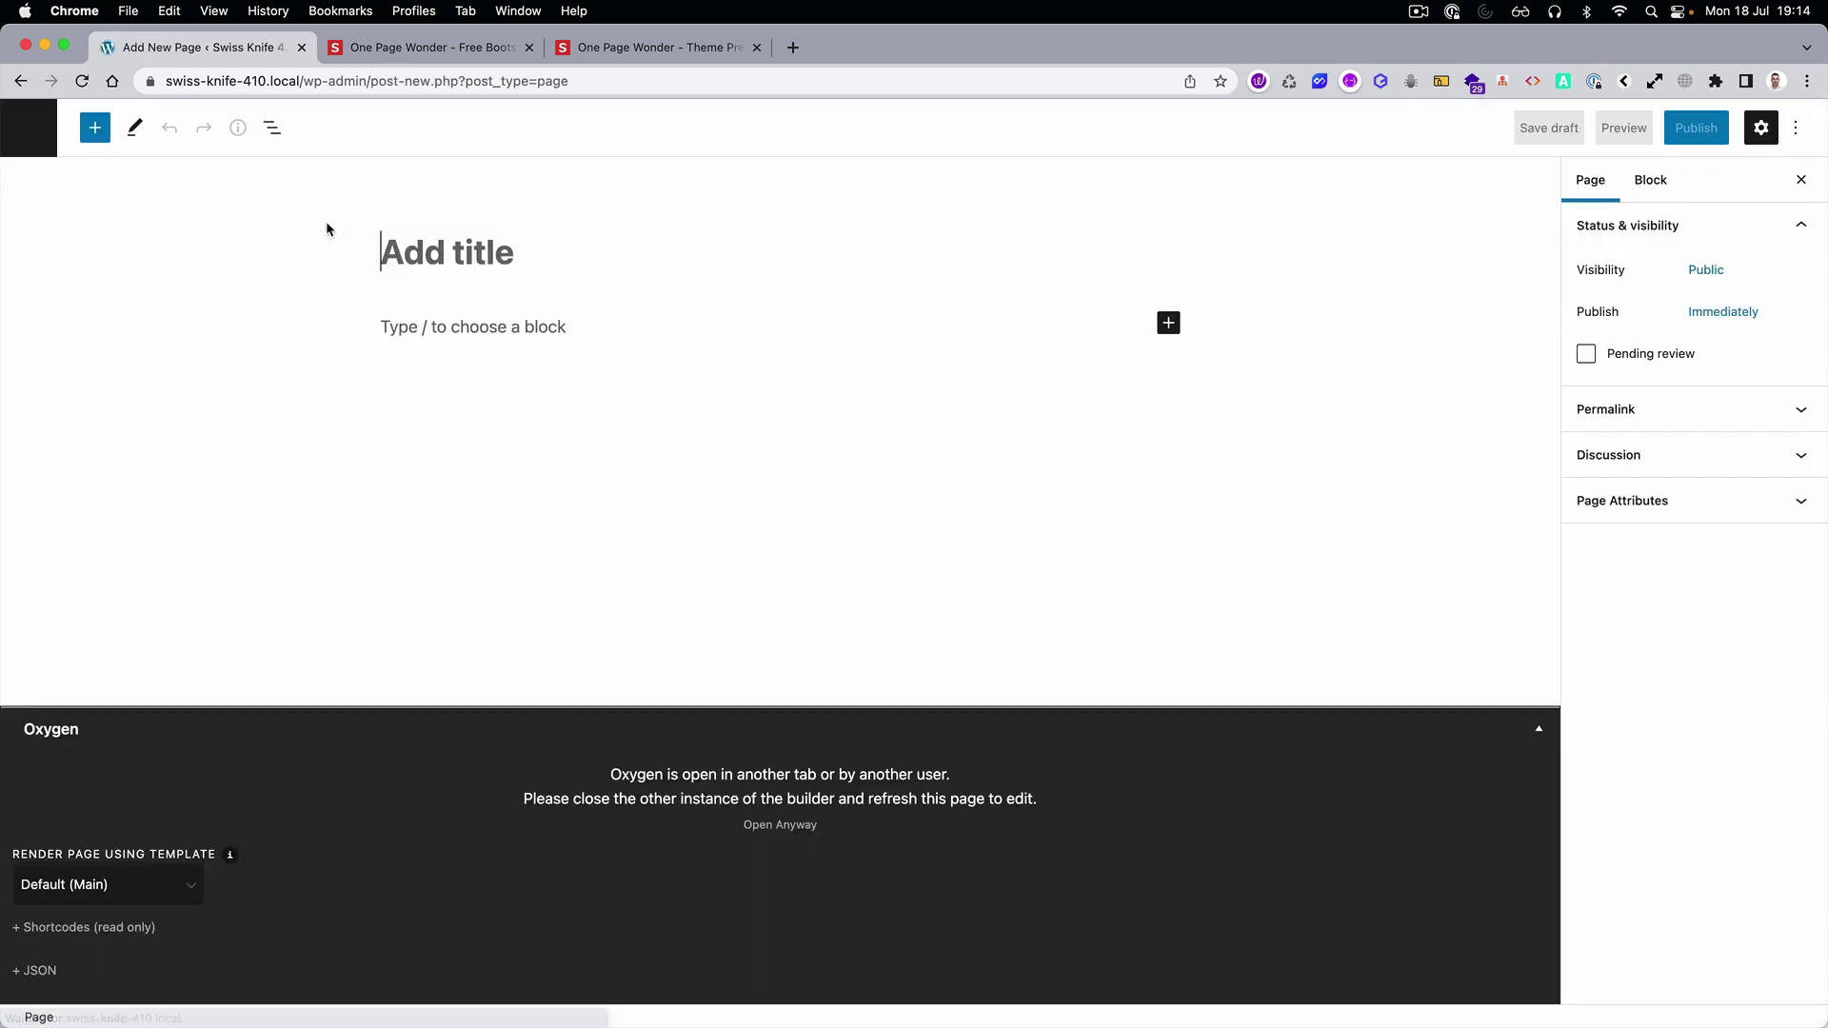
type("Bootstrap")
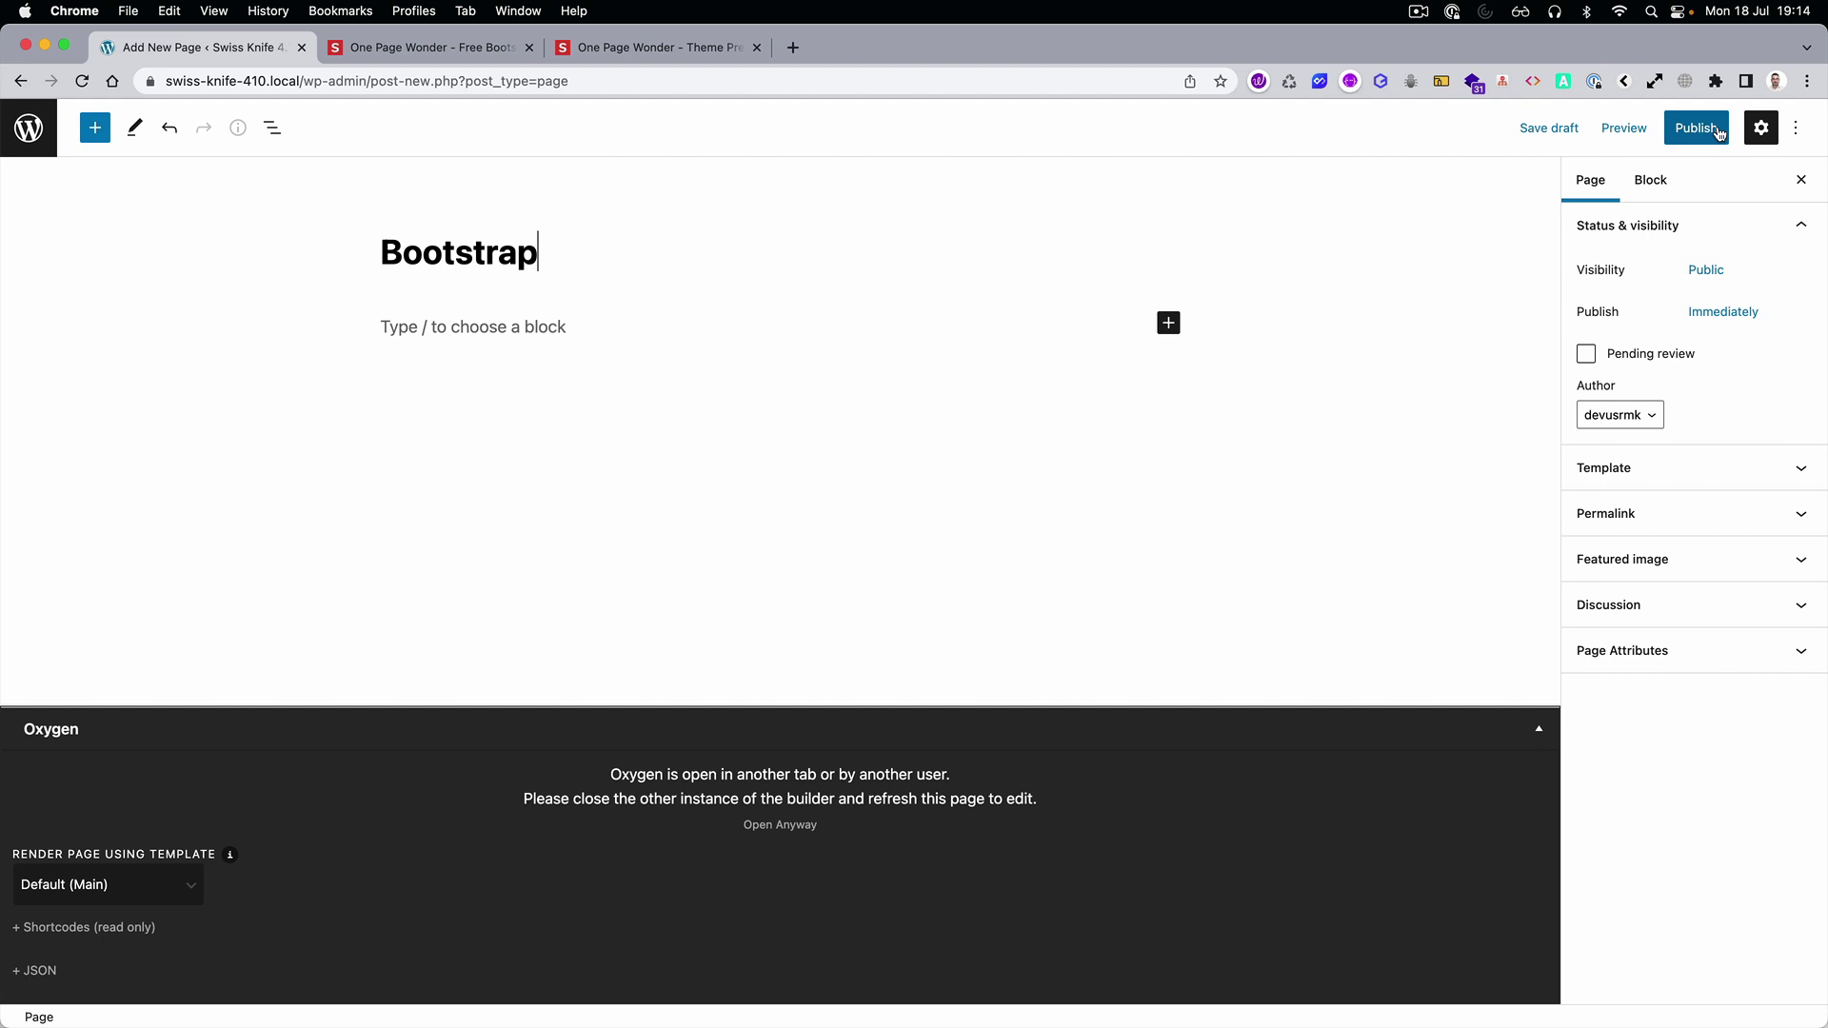
left_click(1696, 128)
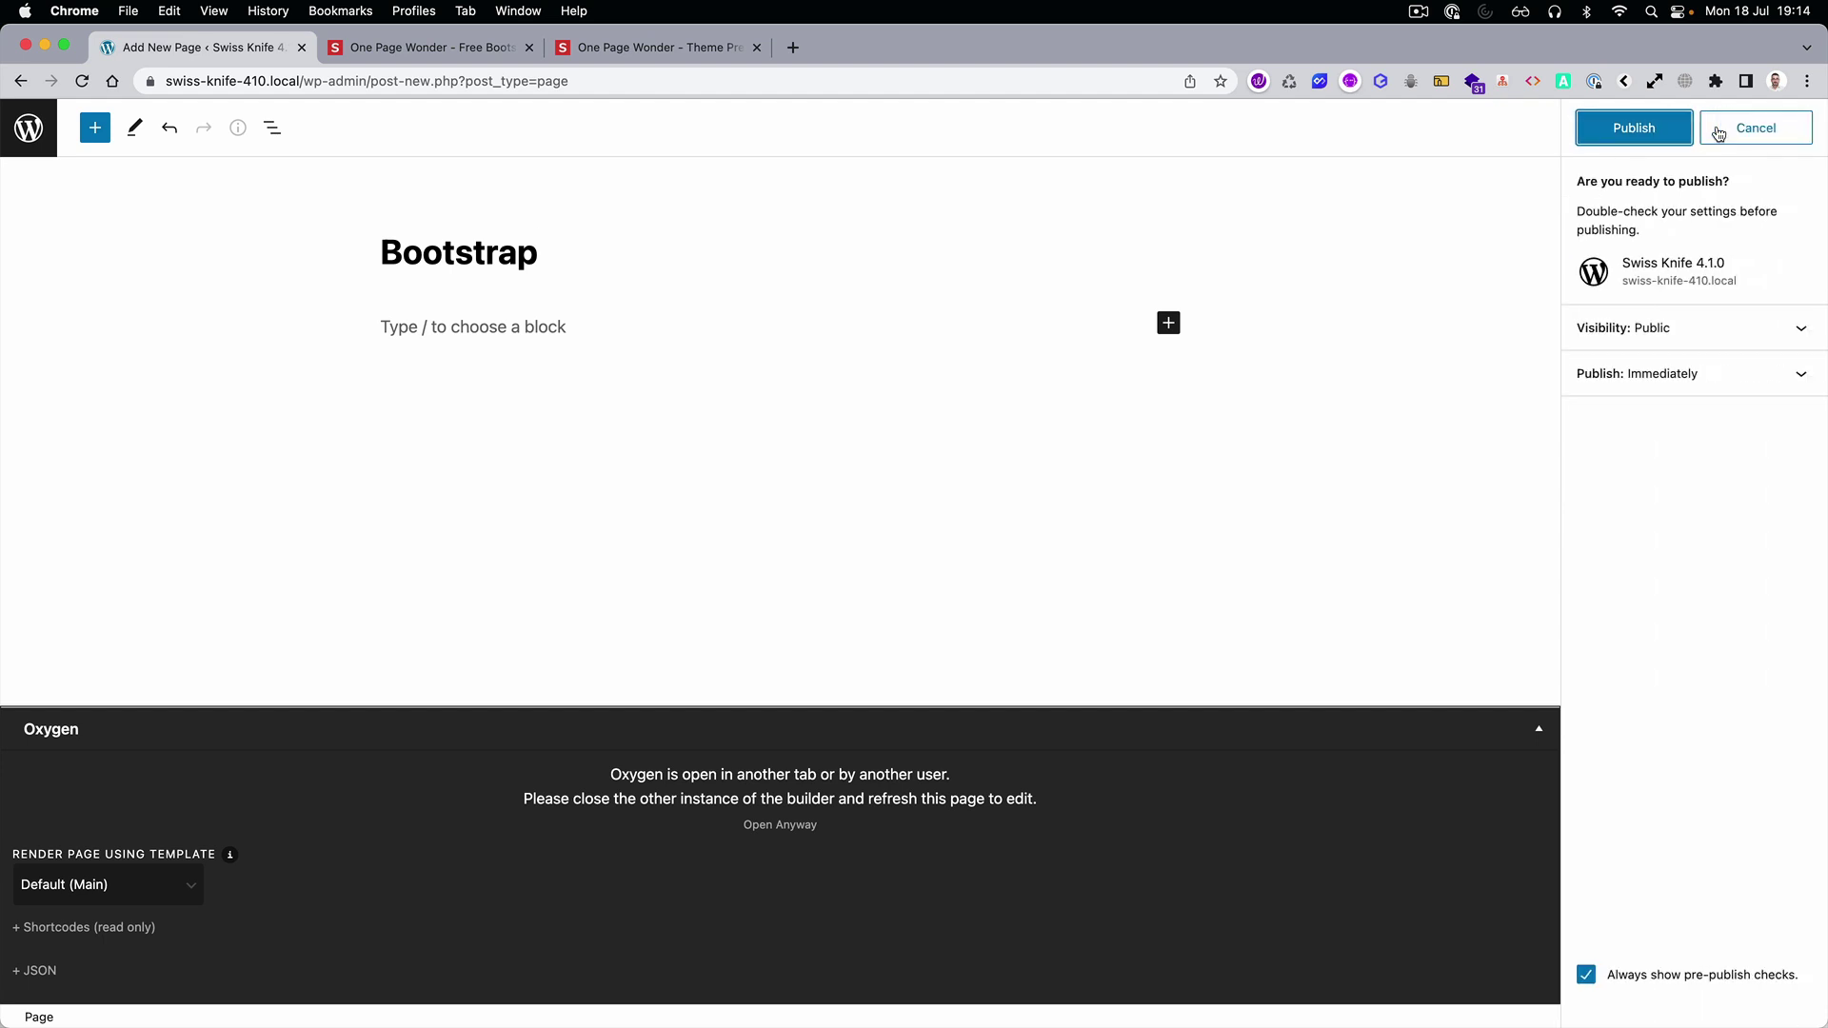
left_click(1633, 128)
left_click(796, 830)
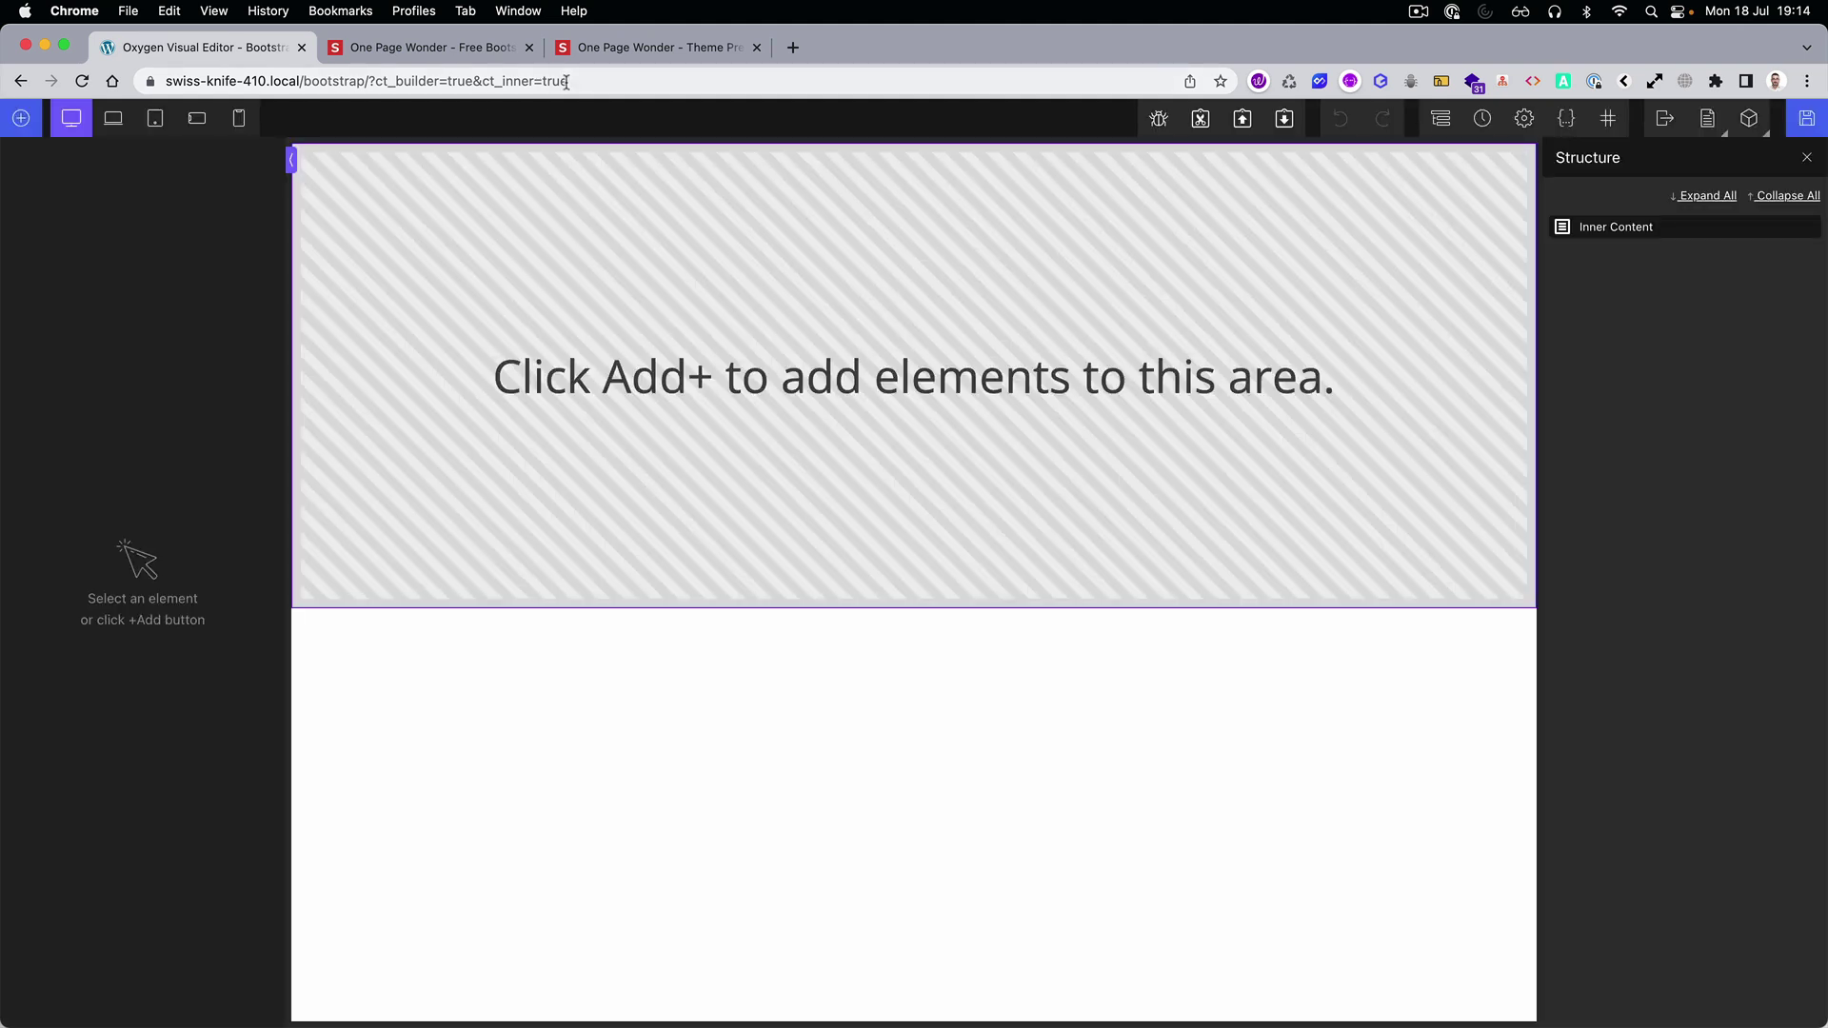
Inspect the One Page Wonder live preview, then close that preview tab.
left_click(626, 53)
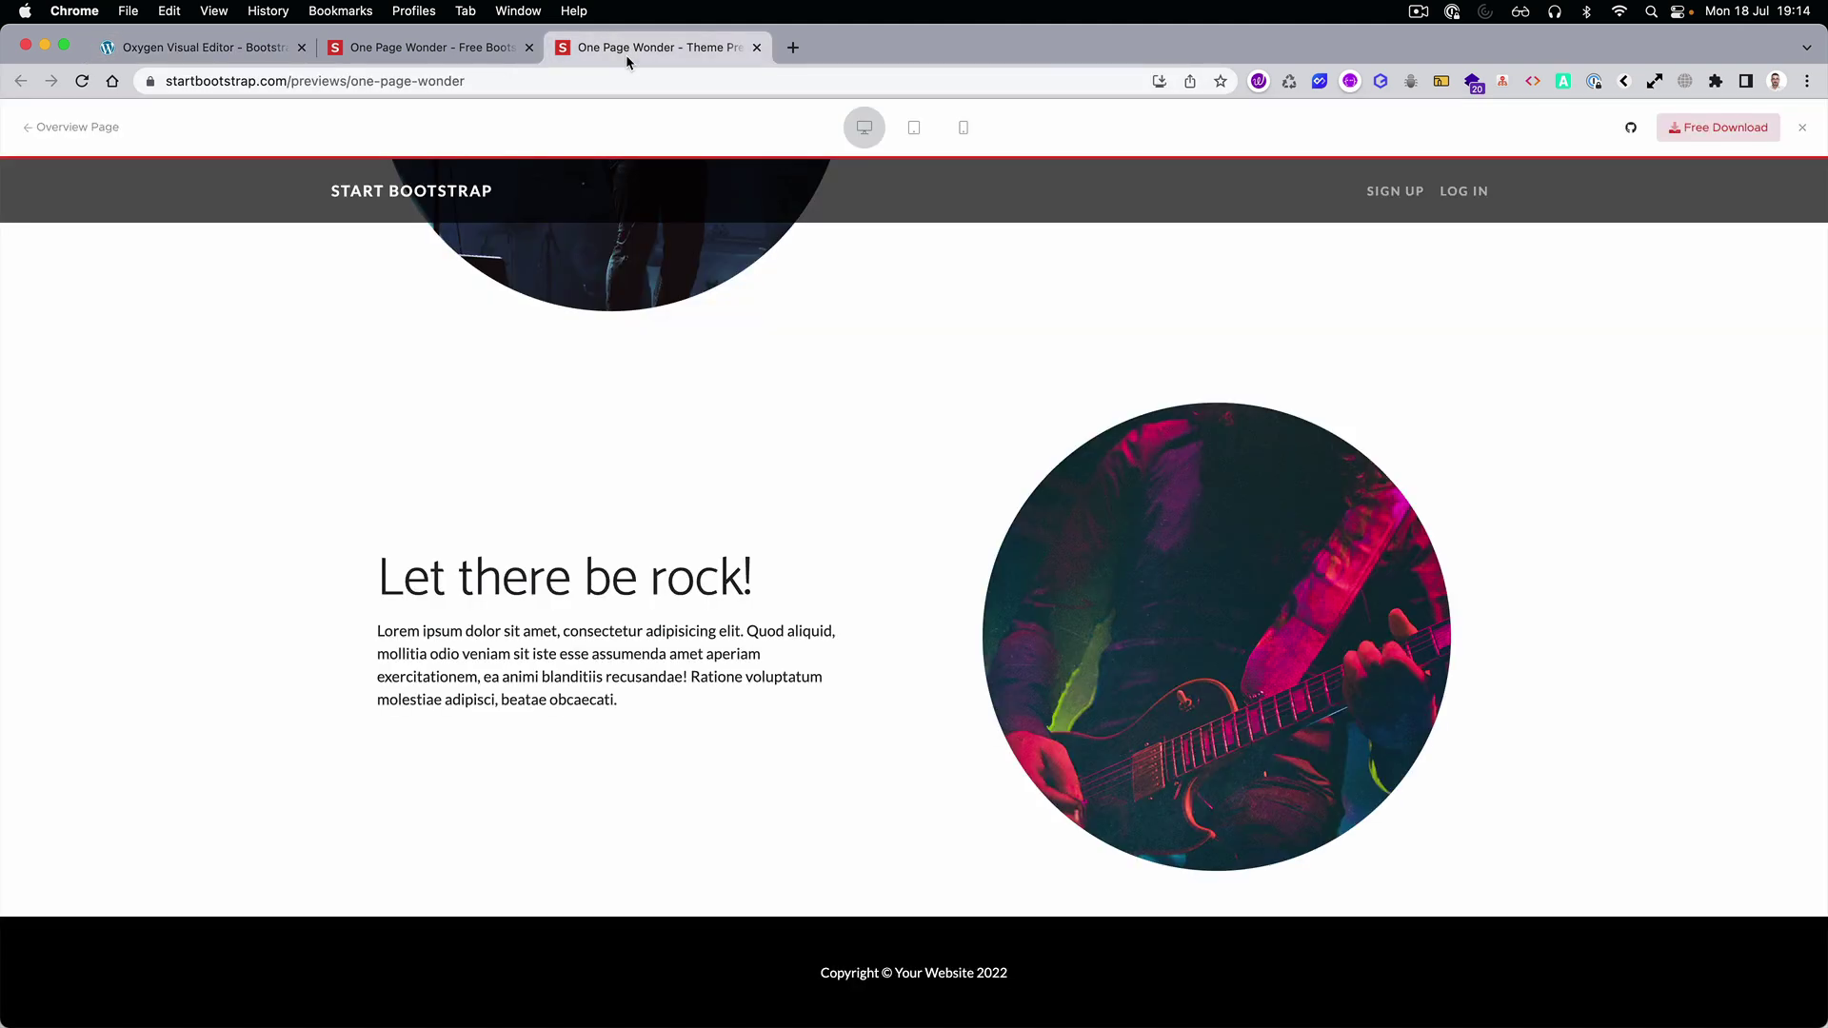
scroll(524, 297, "up", 15)
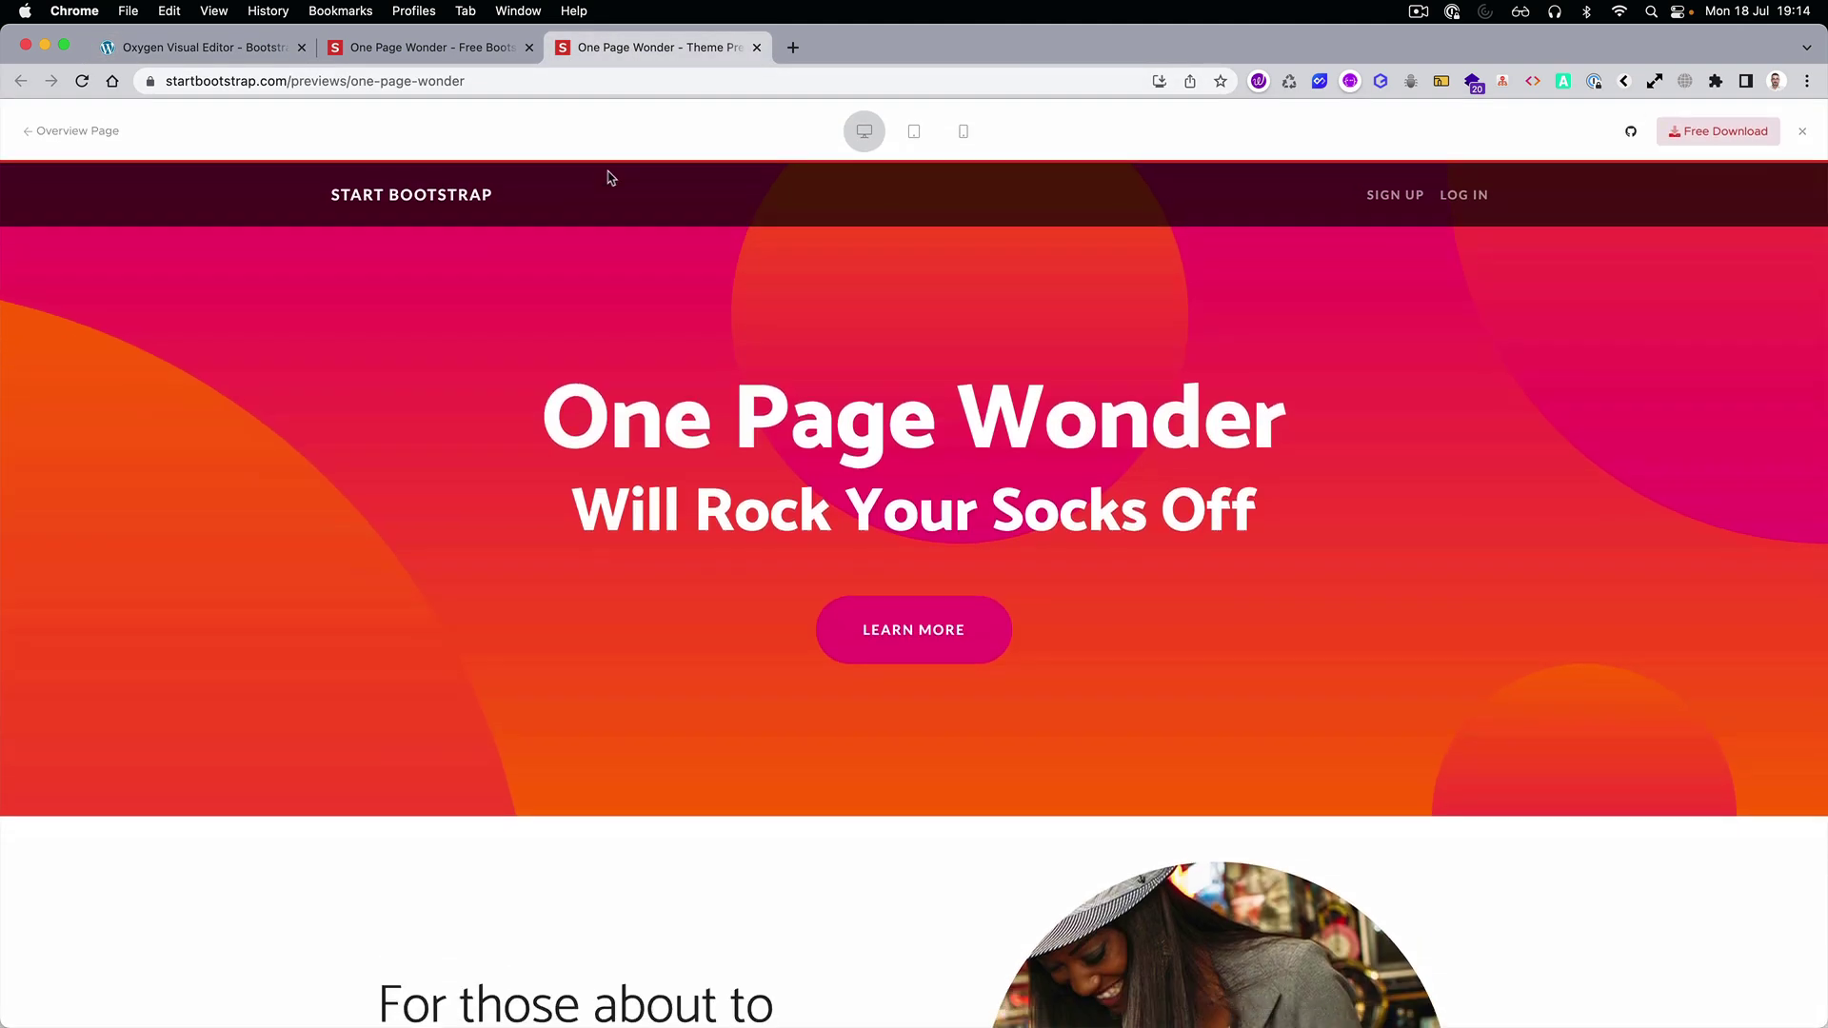
right_click(548, 199)
left_click(582, 556)
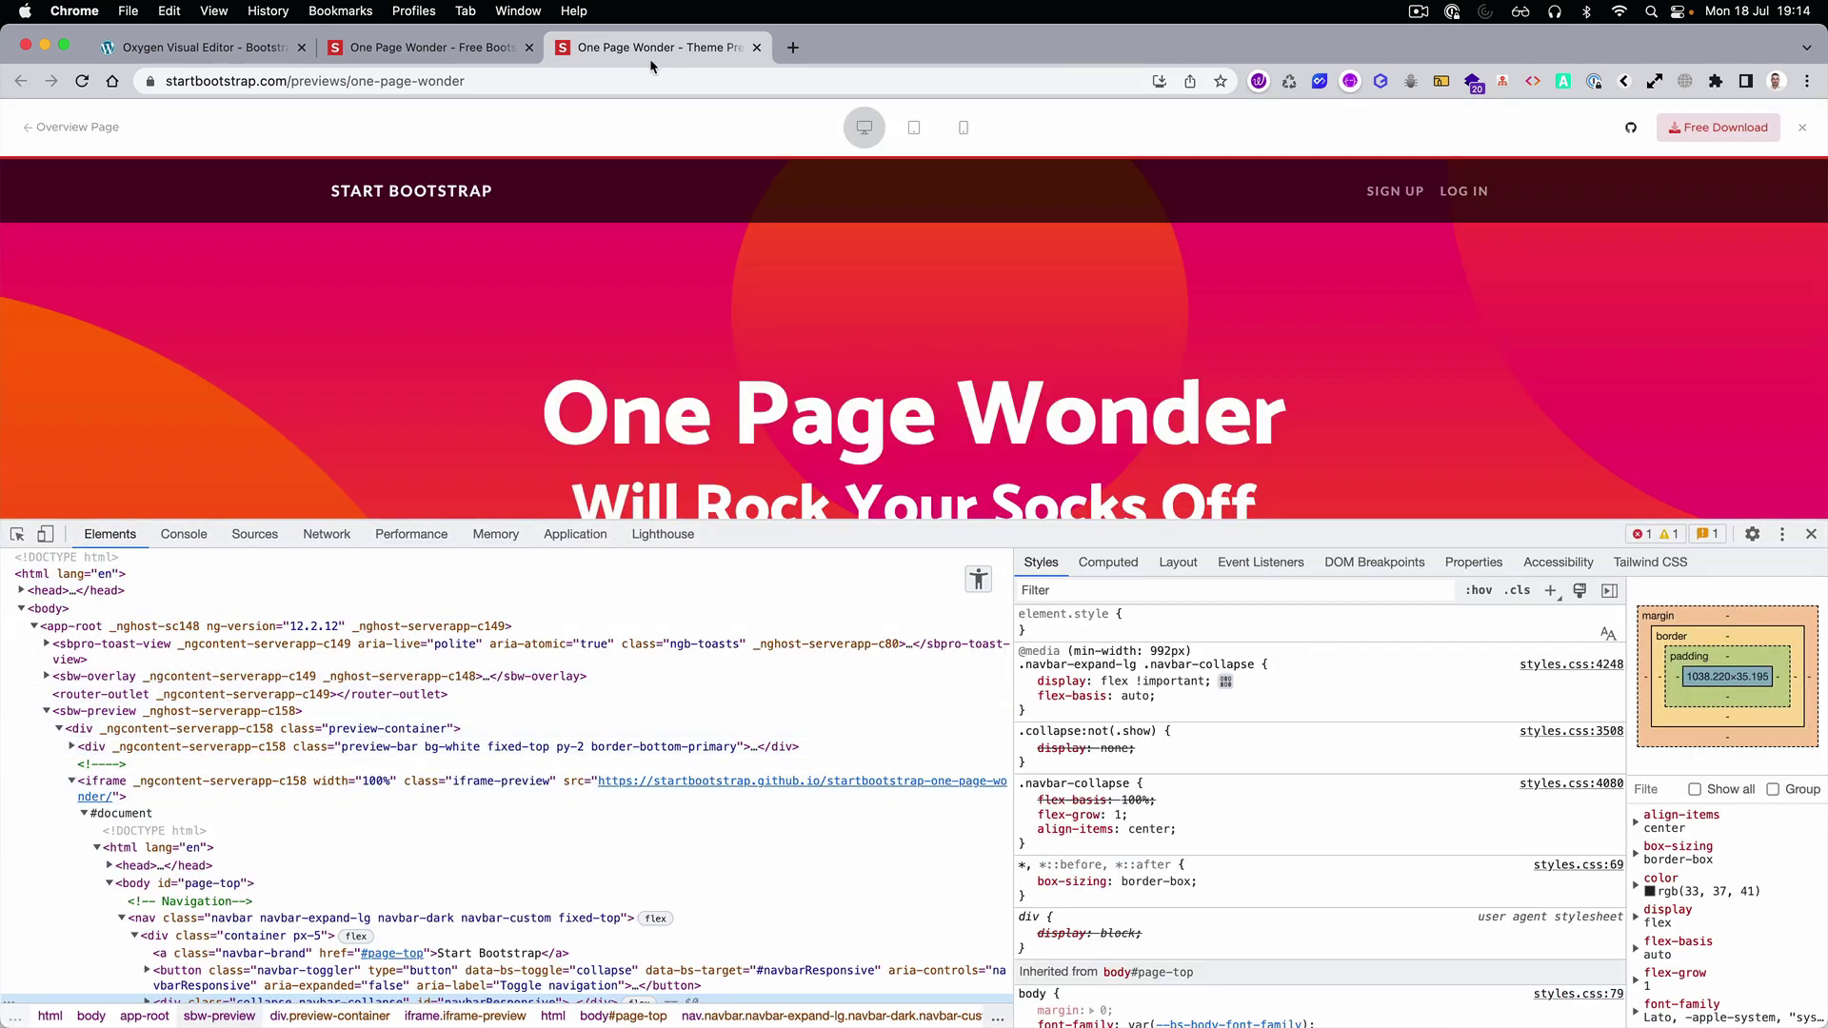
left_click(756, 48)
Open the local index.html in Chrome, inspect it, and select the nav element.
key("super+Tab")
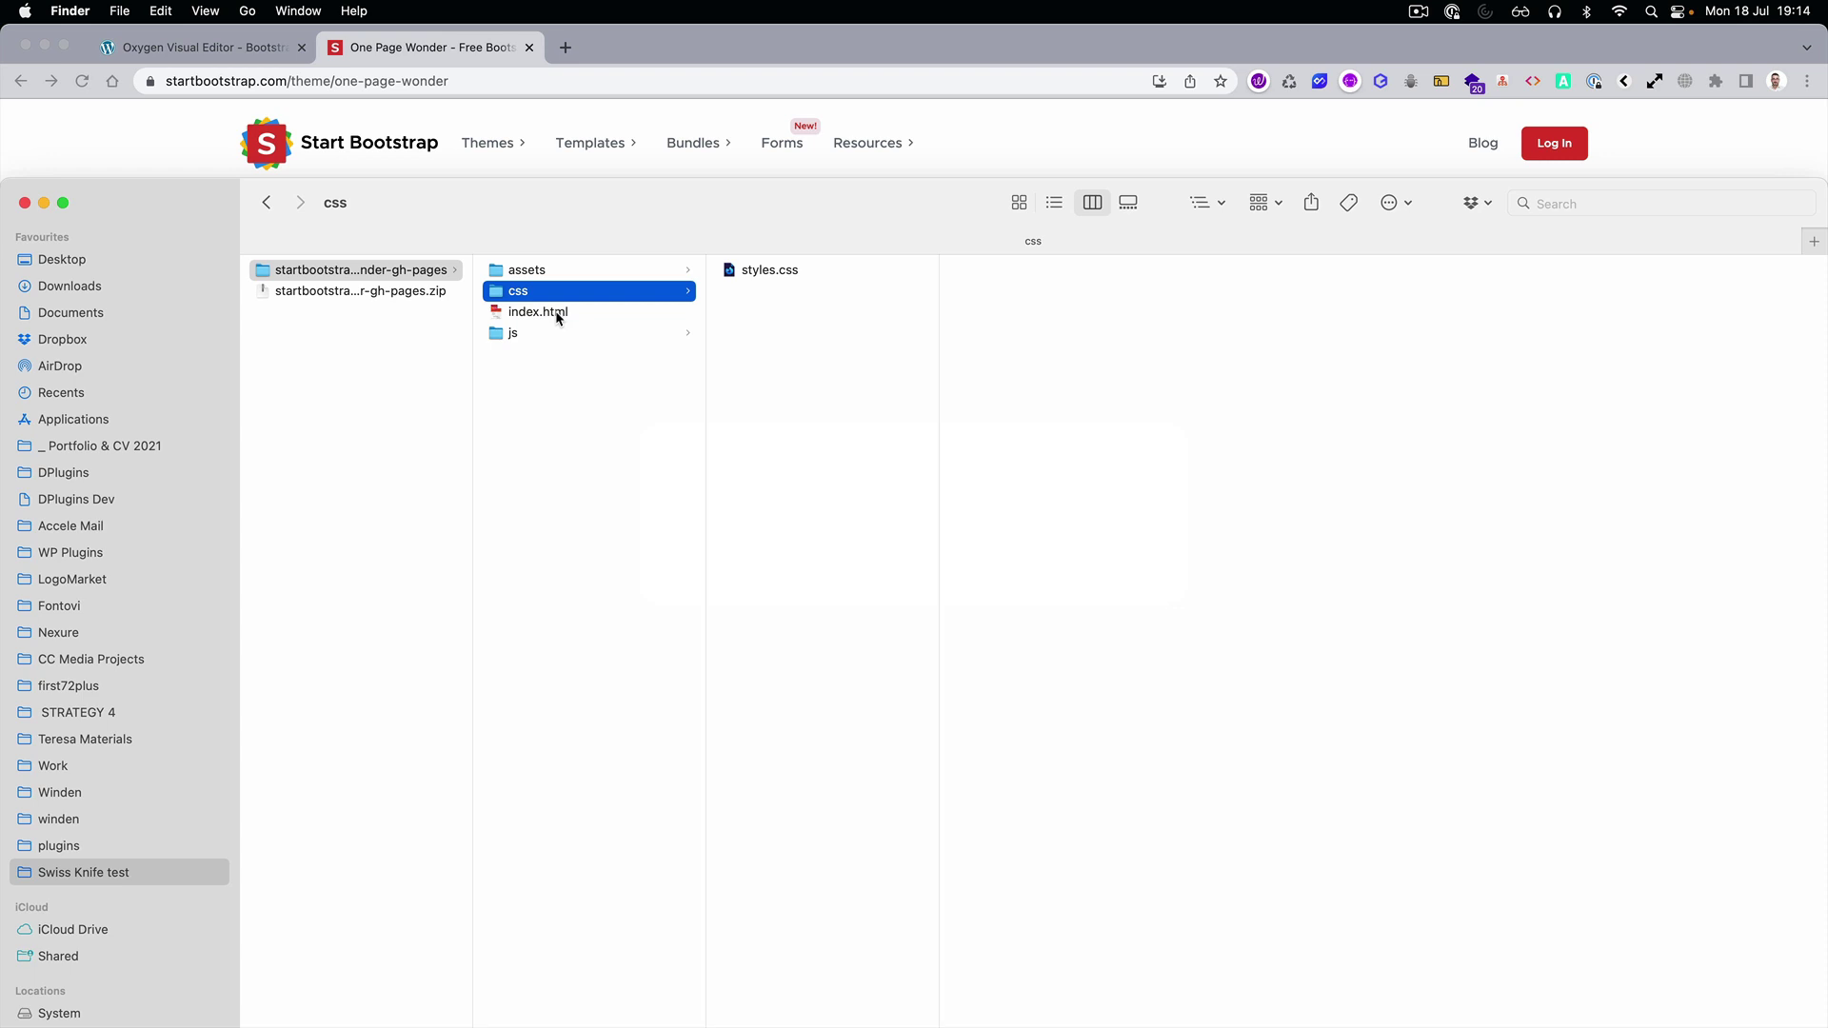
double_click(558, 317)
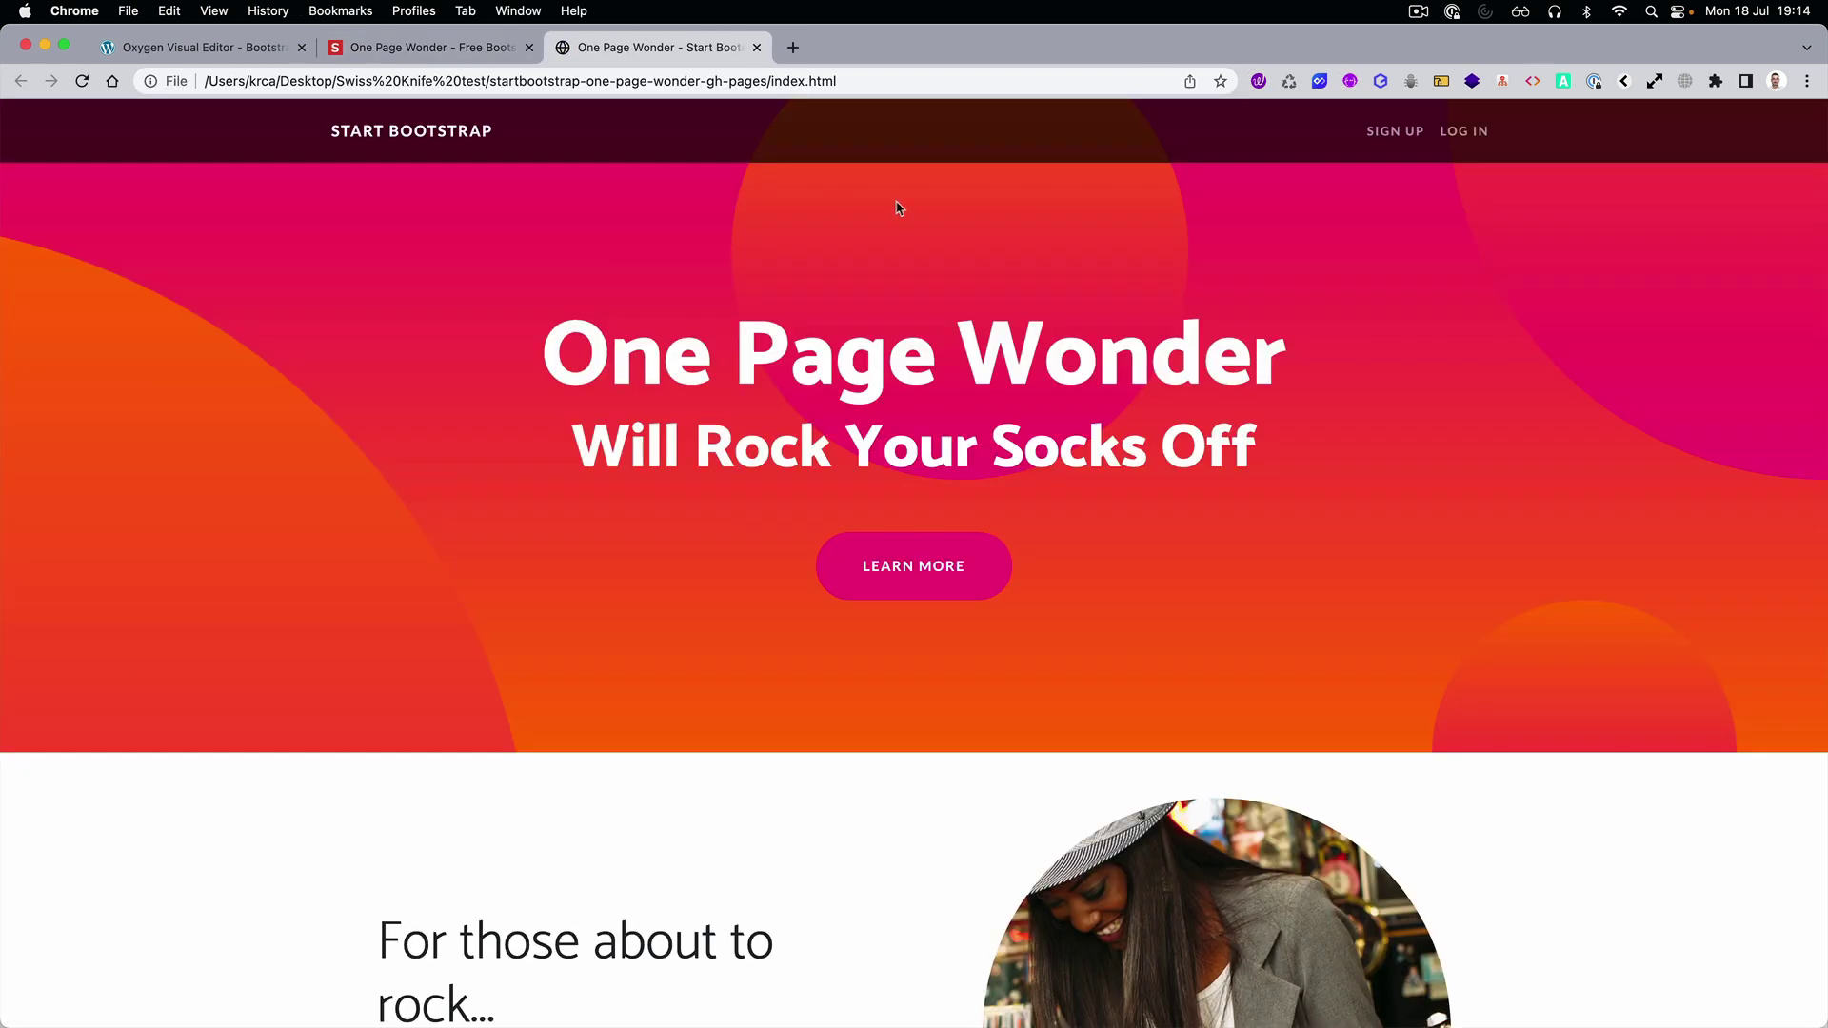
right_click(578, 145)
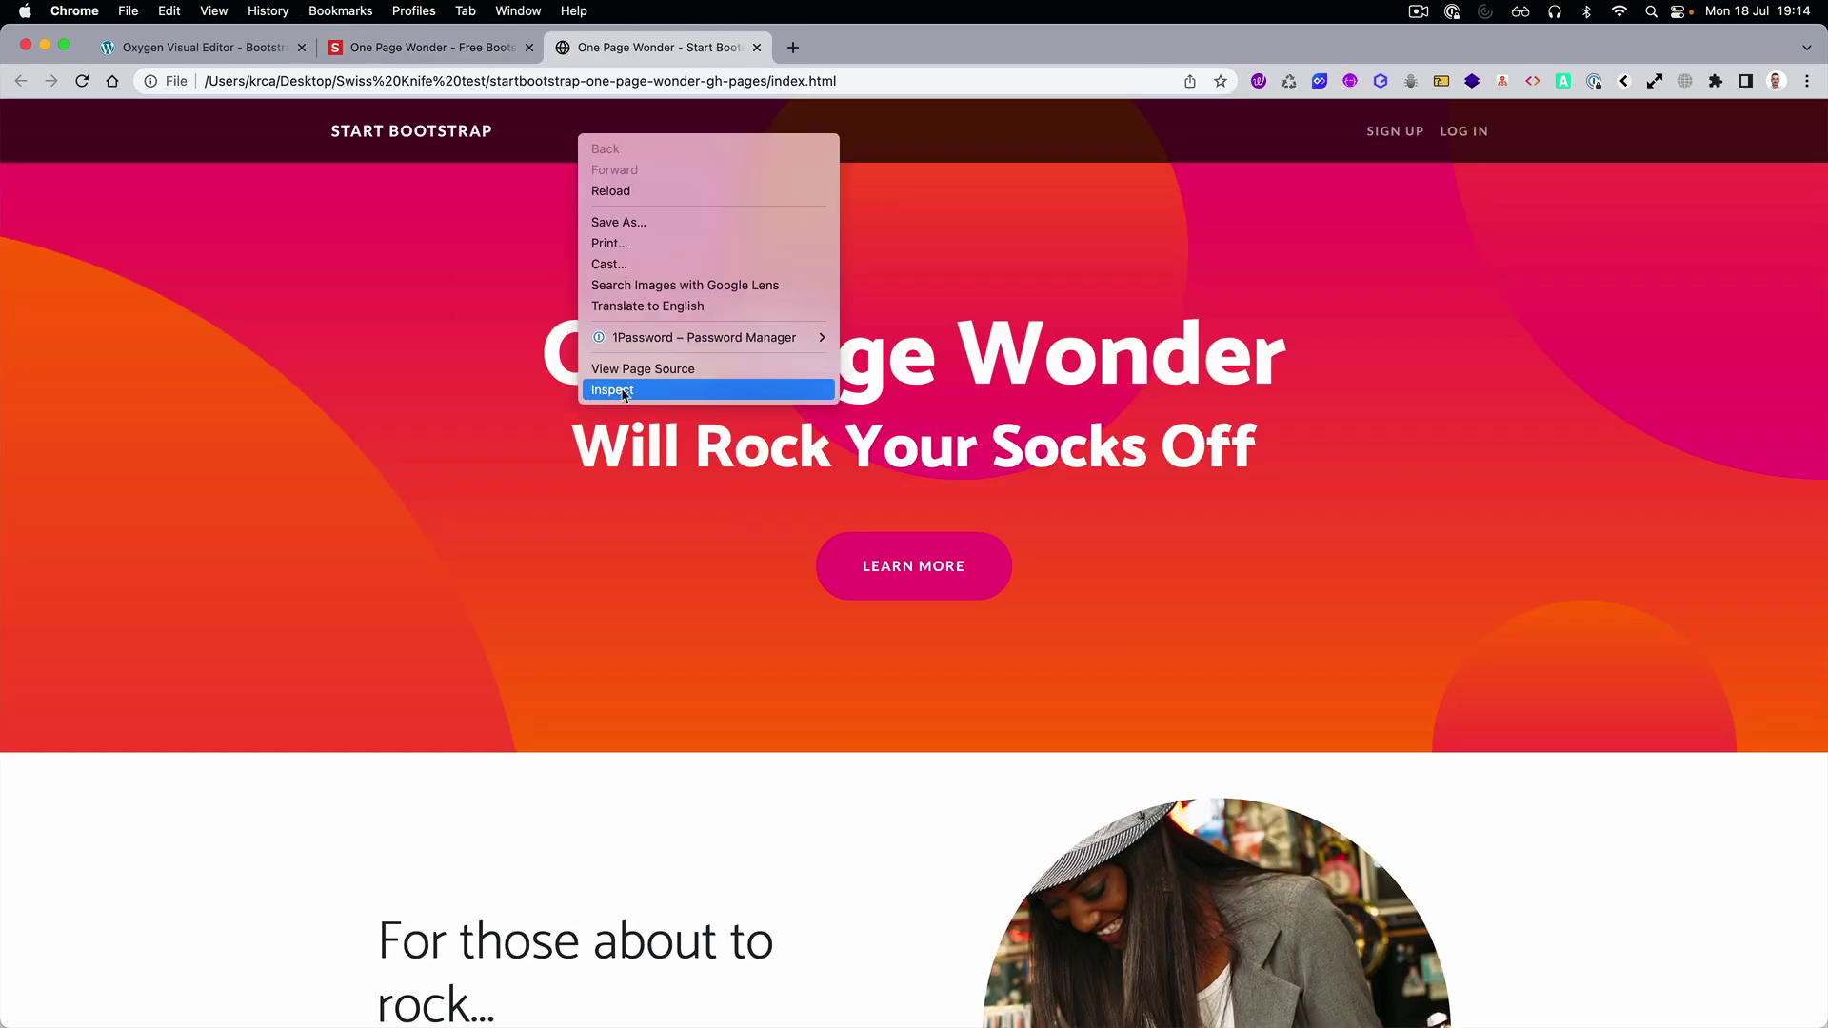
left_click(626, 391)
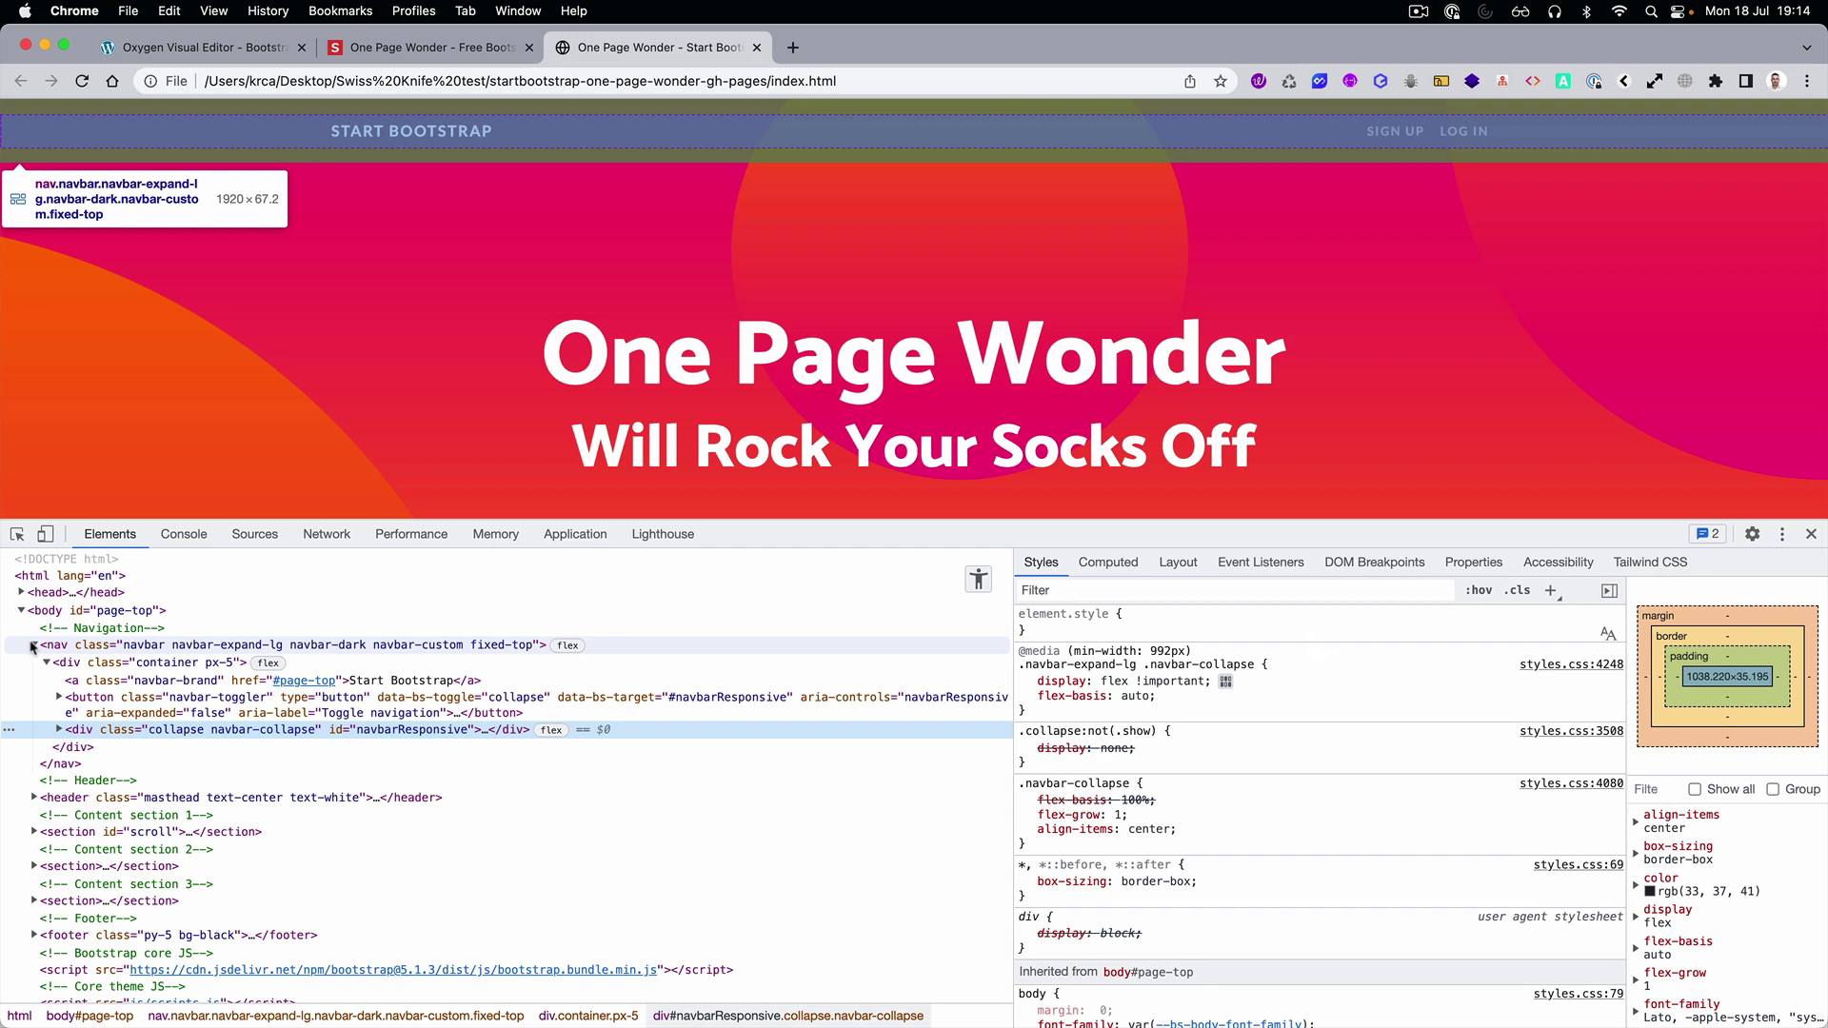
left_click(107, 647)
left_click(33, 647)
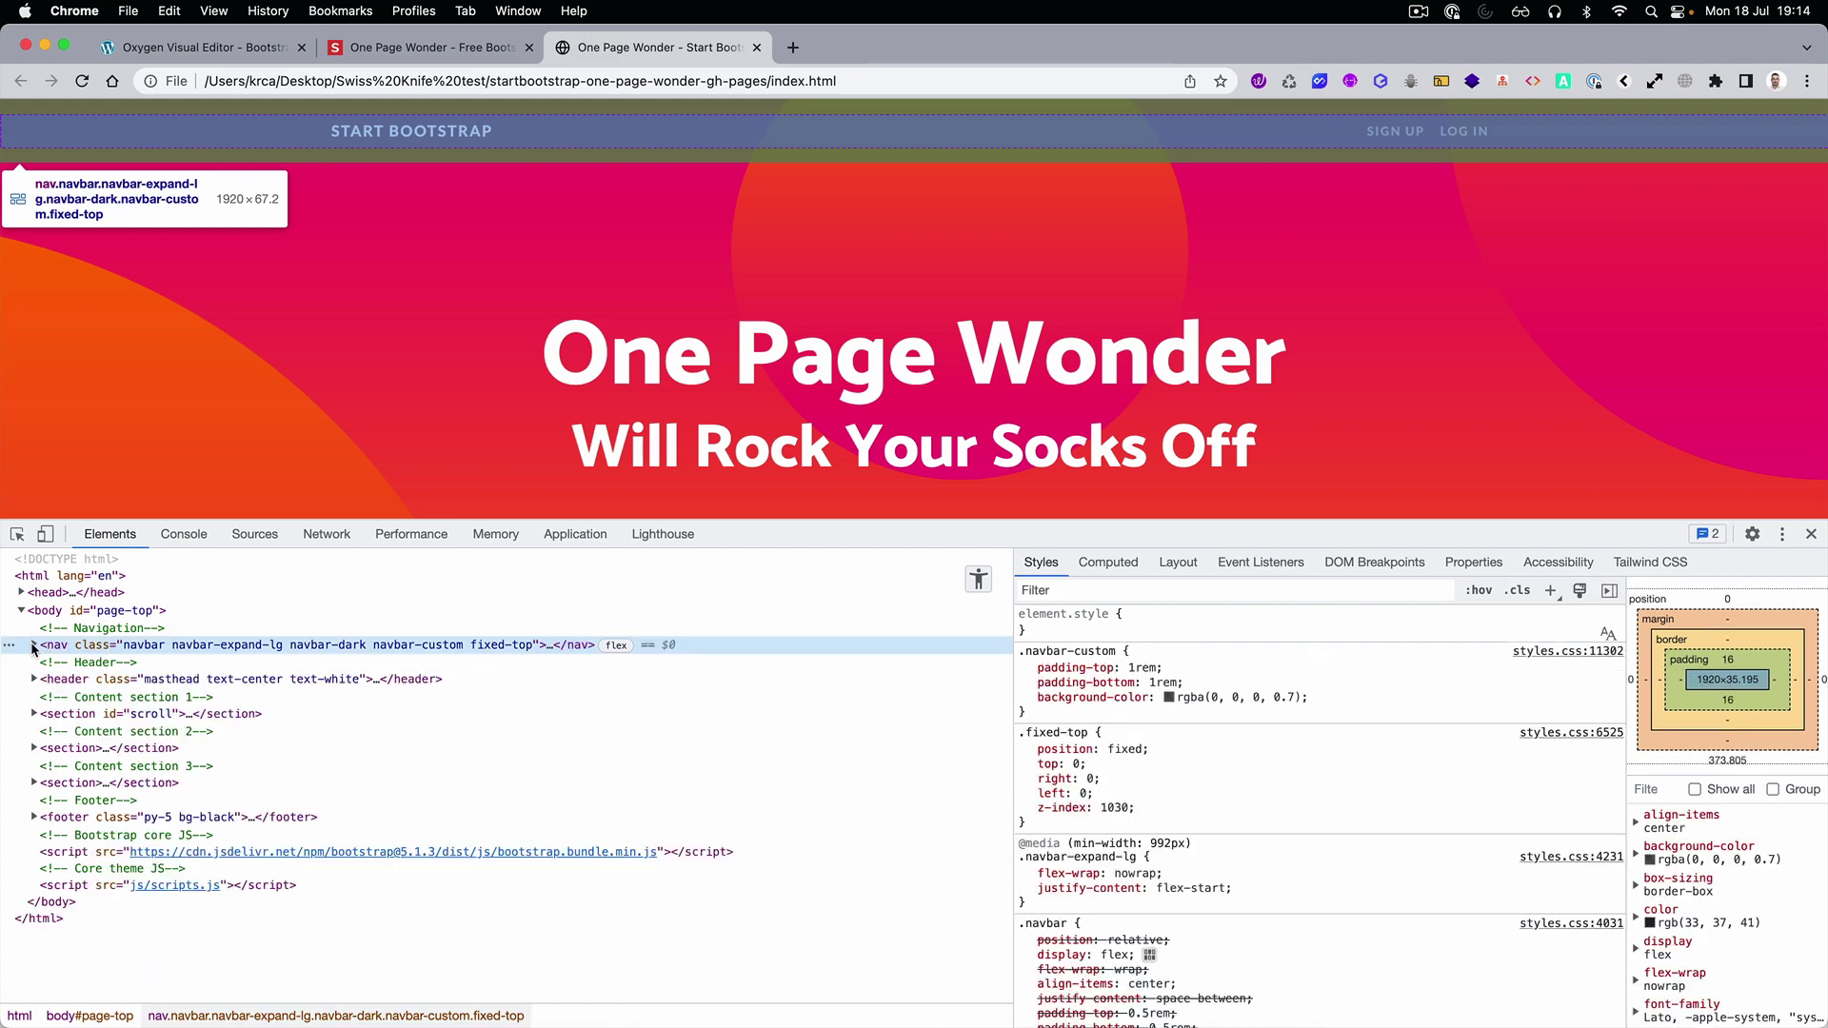
right_click(83, 651)
Copy the nav element and paste it into Oxygen as the page's navbar.
mouse_move(143, 722)
left_click(352, 723)
left_click(233, 46)
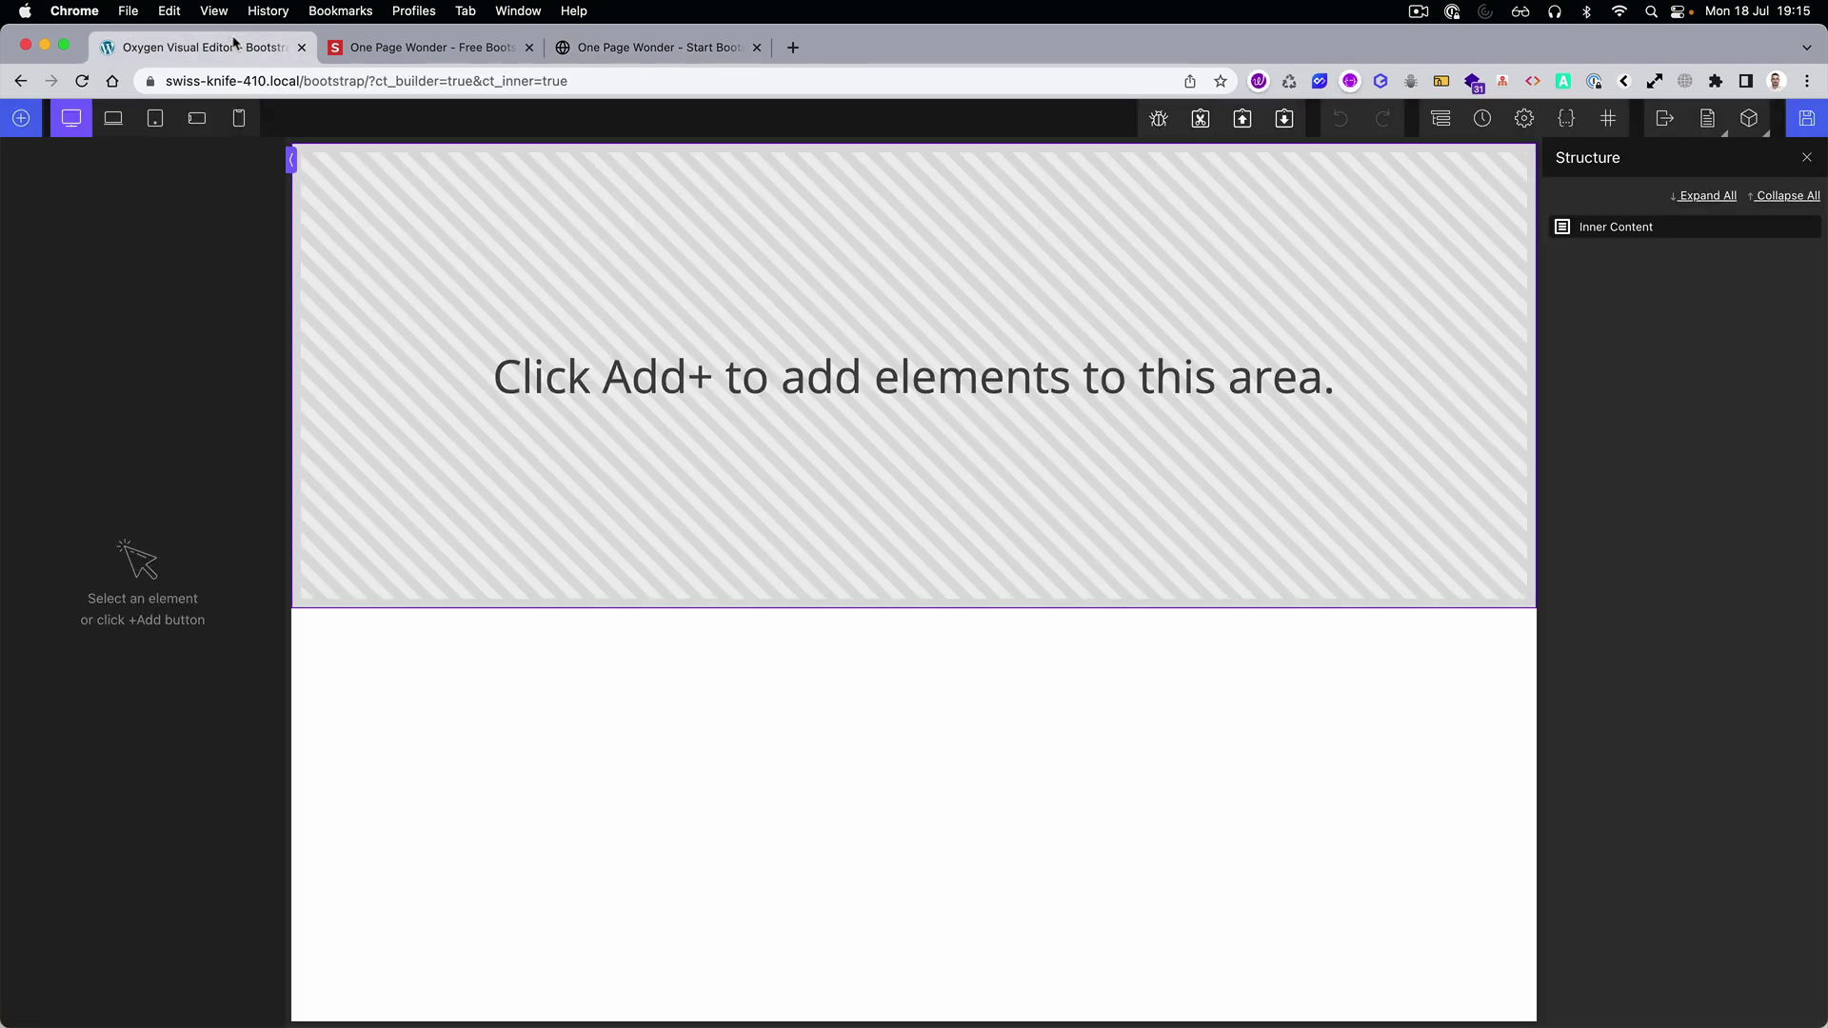
left_click(1284, 118)
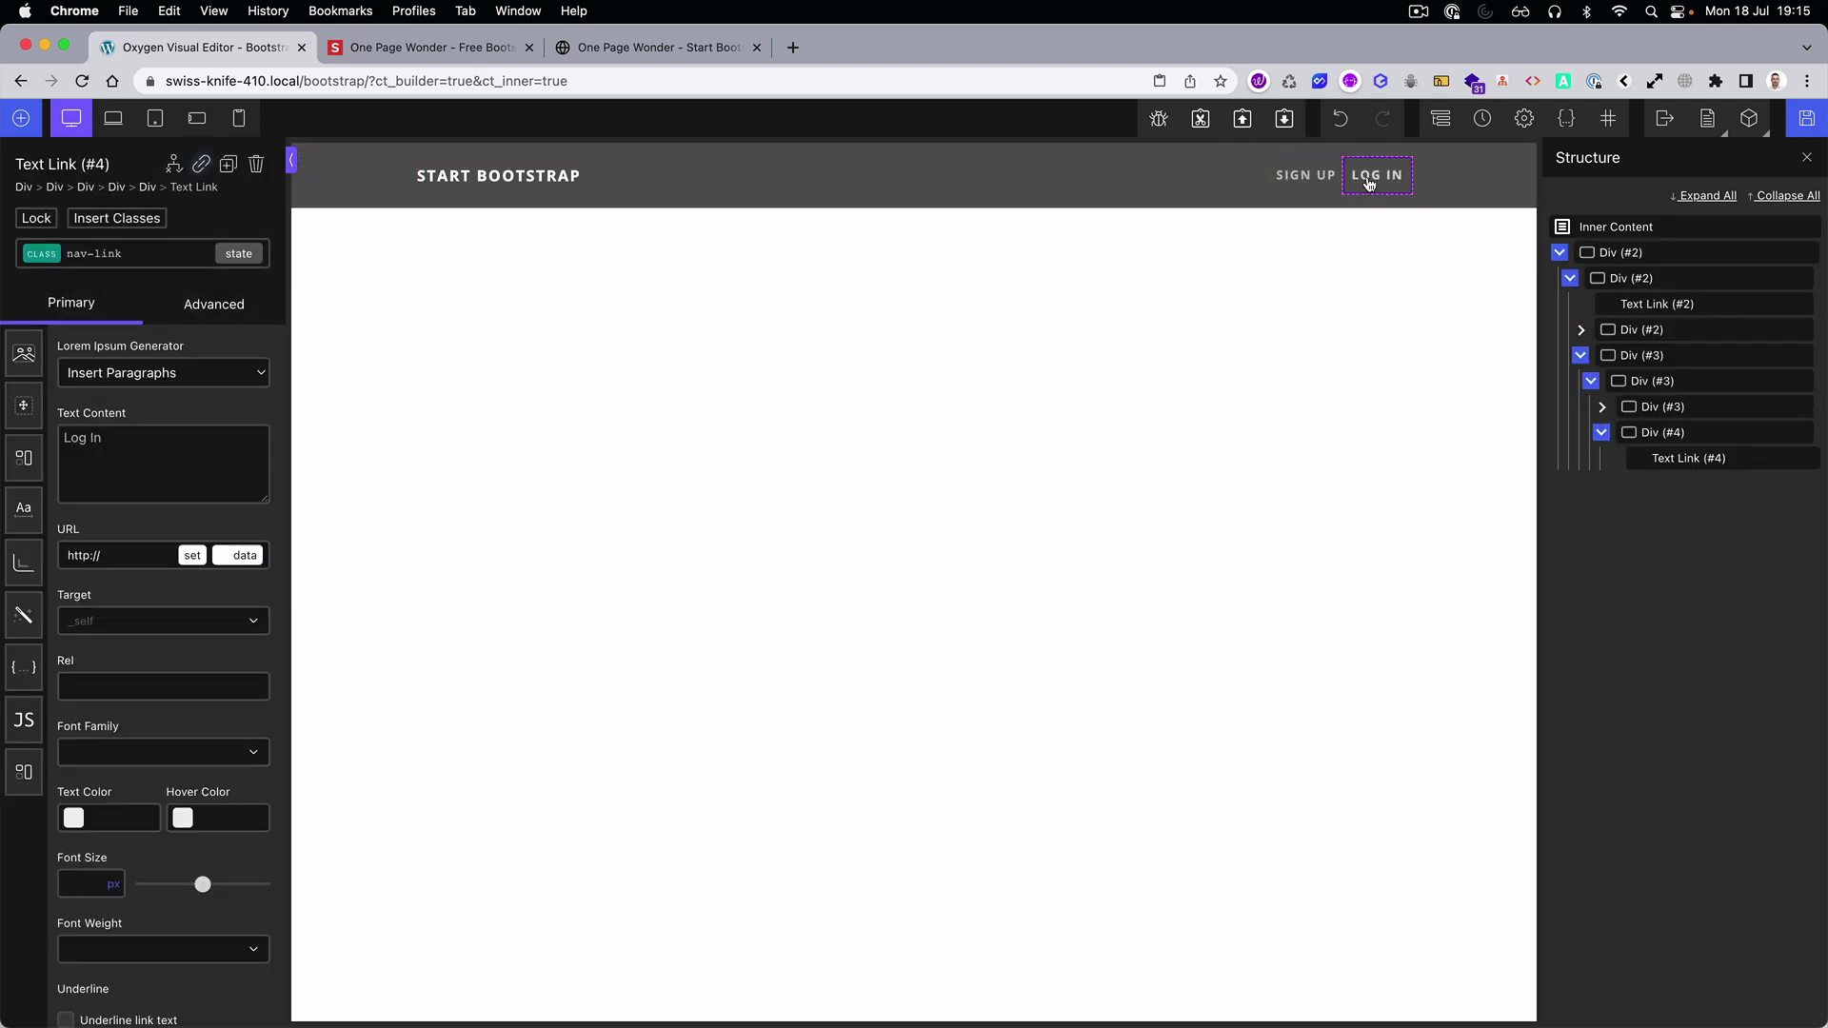
left_click(1604, 407)
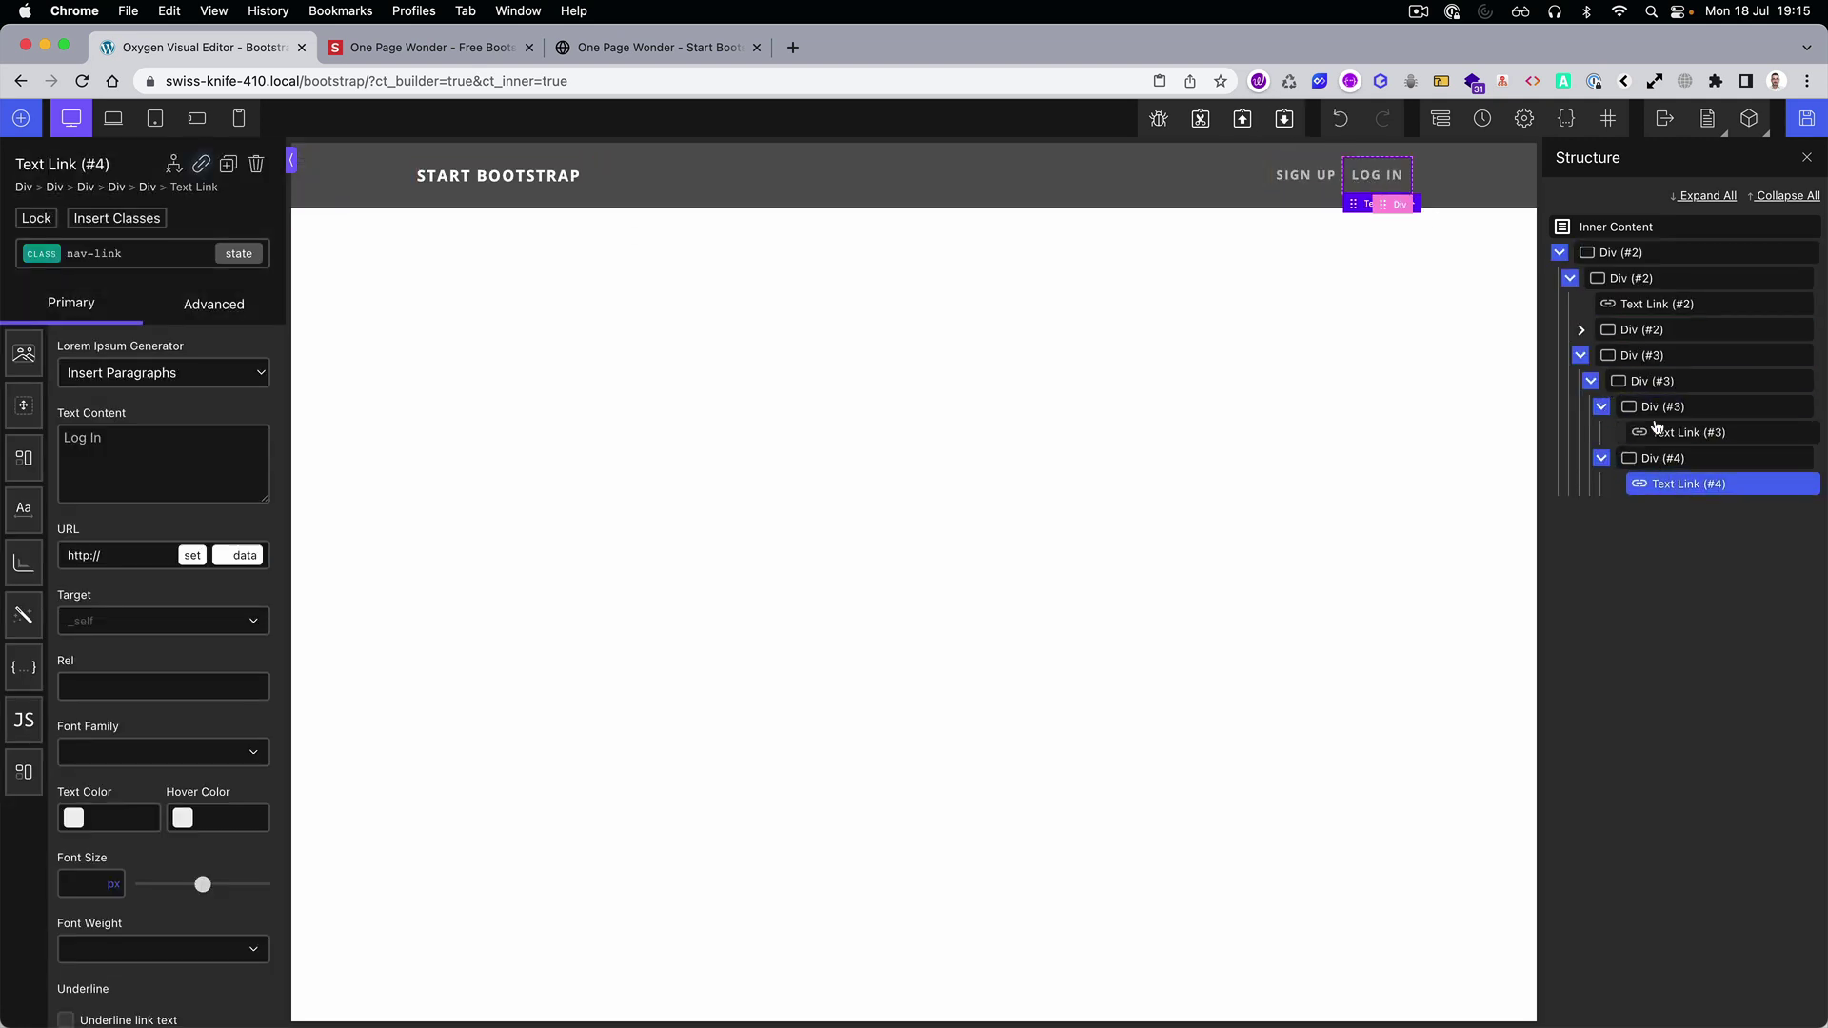
left_click(470, 185)
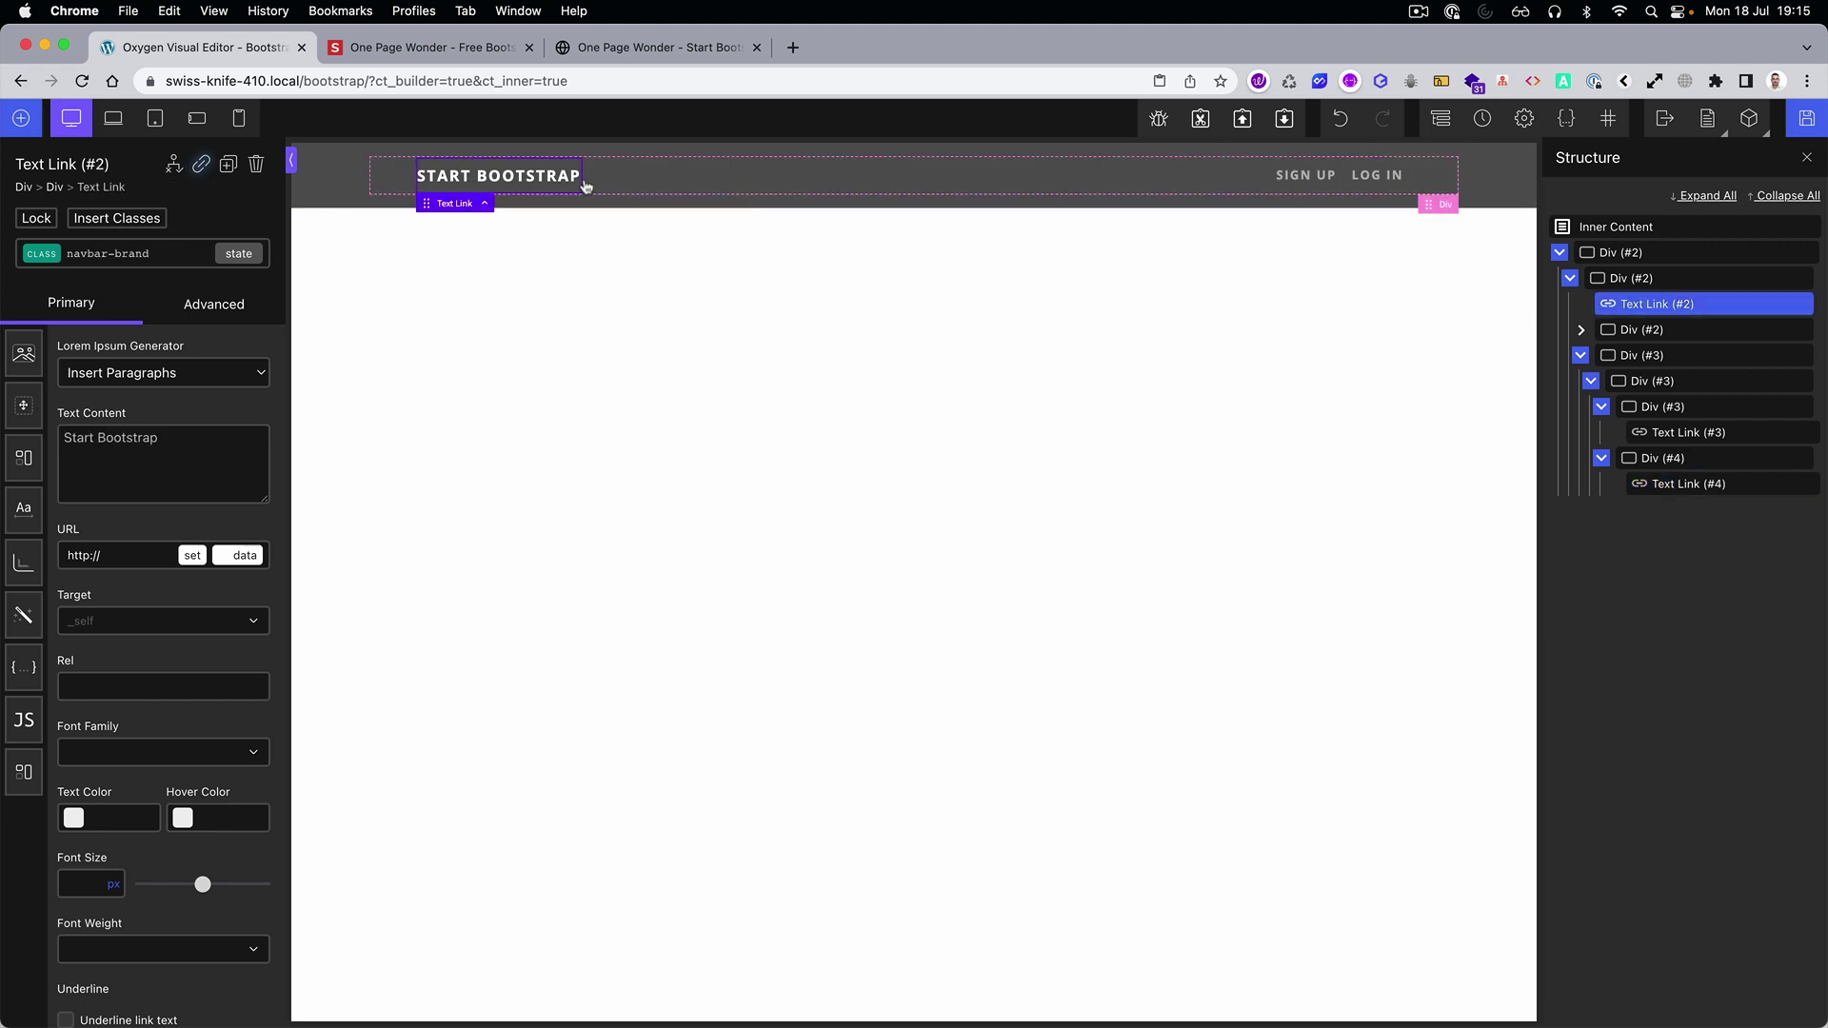
Copy the masthead header element and paste it into Inner Content.
left_click(667, 48)
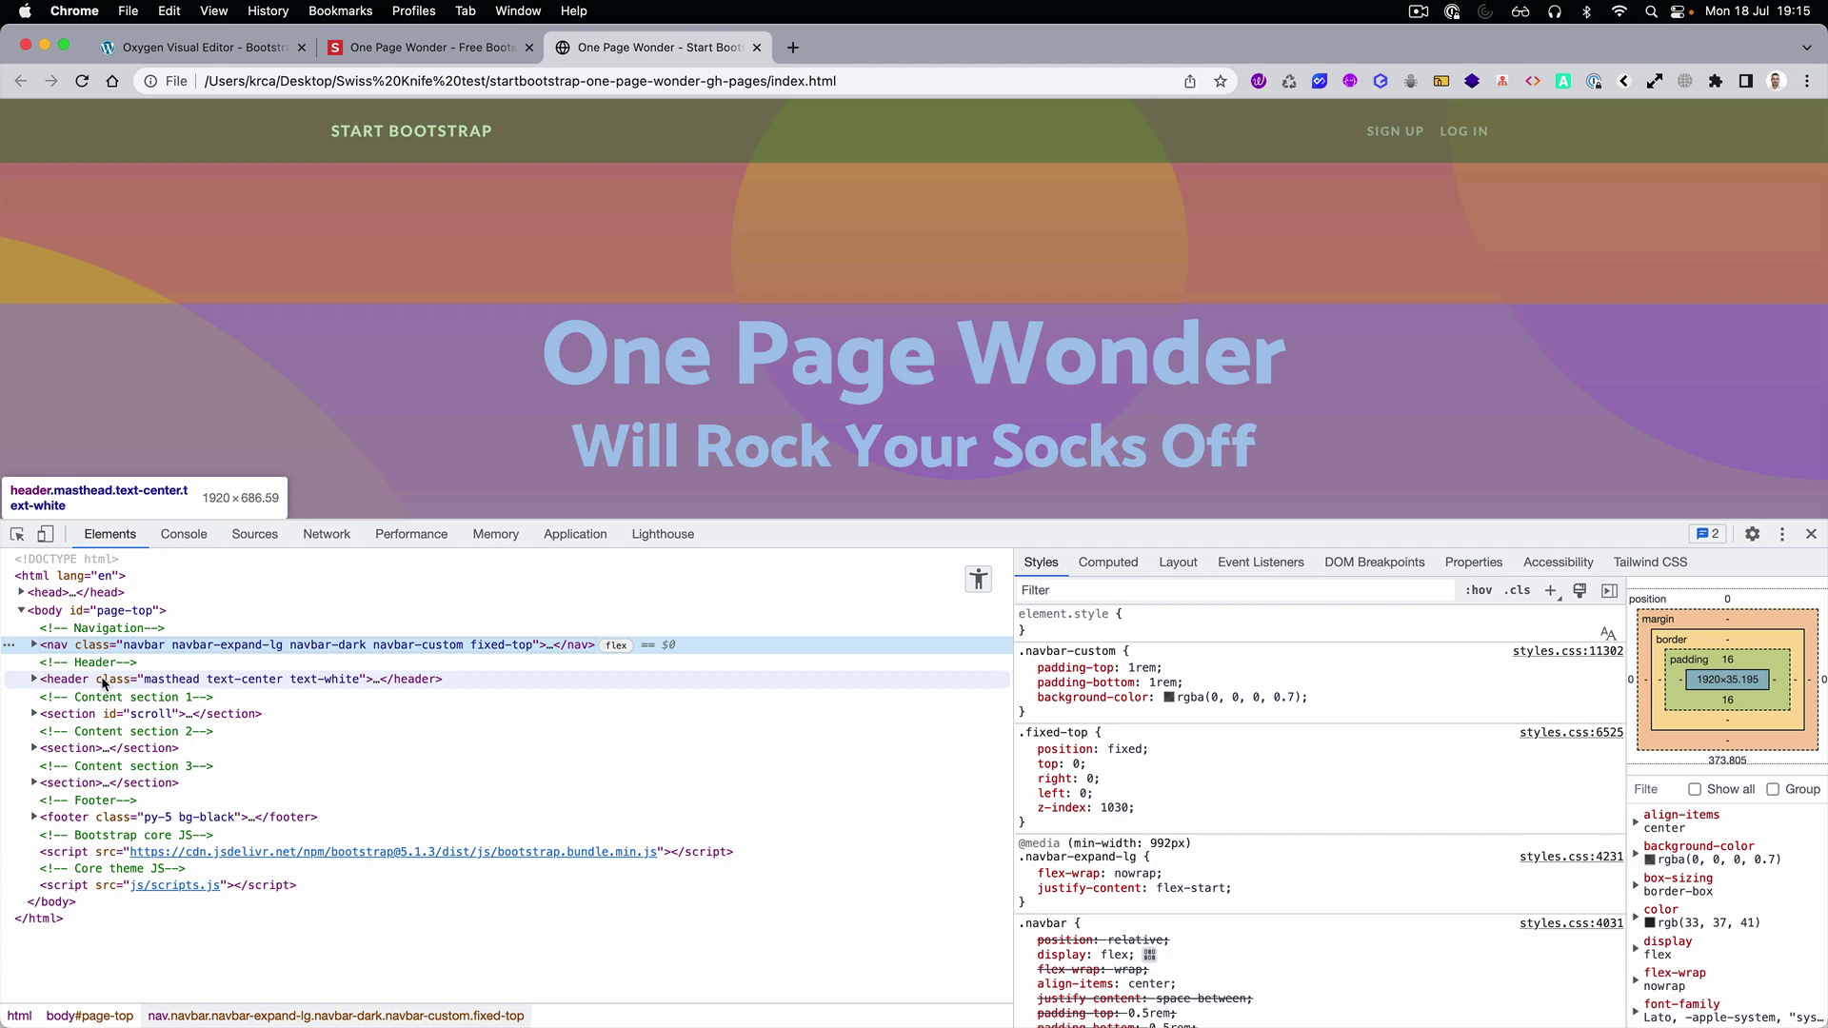
right_click(101, 677)
mouse_move(245, 724)
left_click(381, 725)
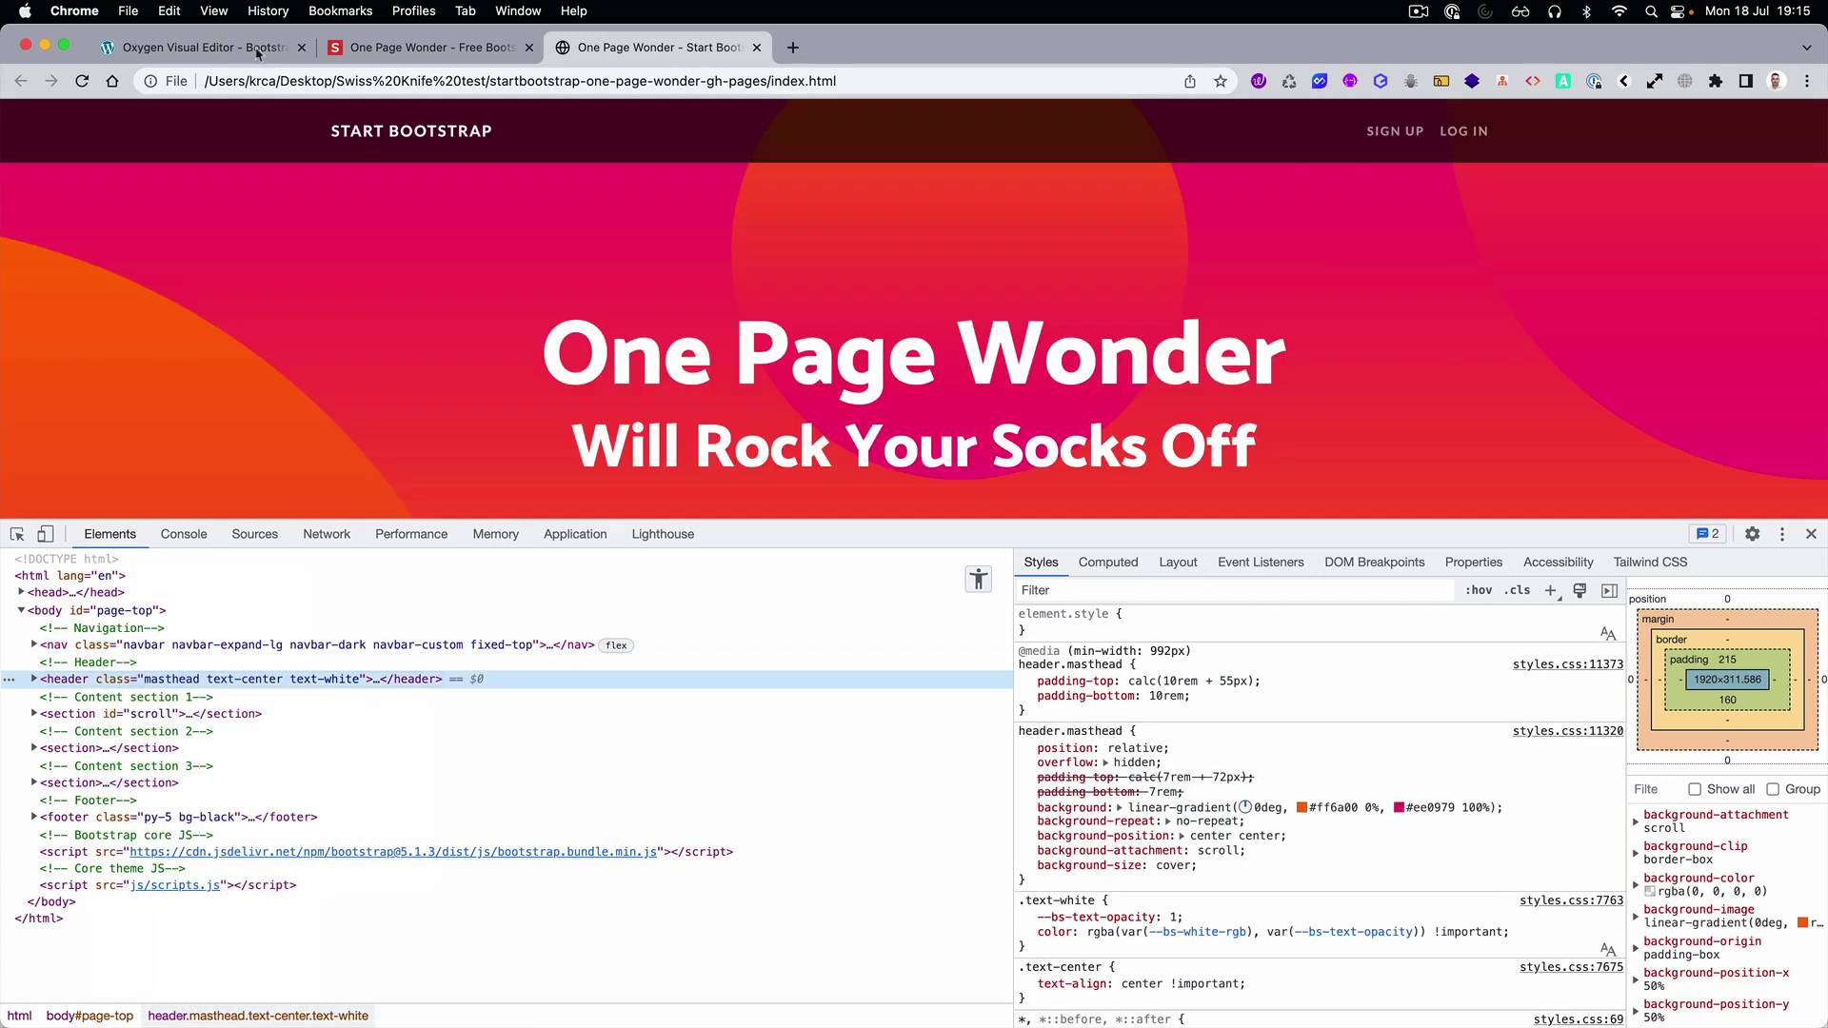
left_click(200, 47)
left_click(1634, 236)
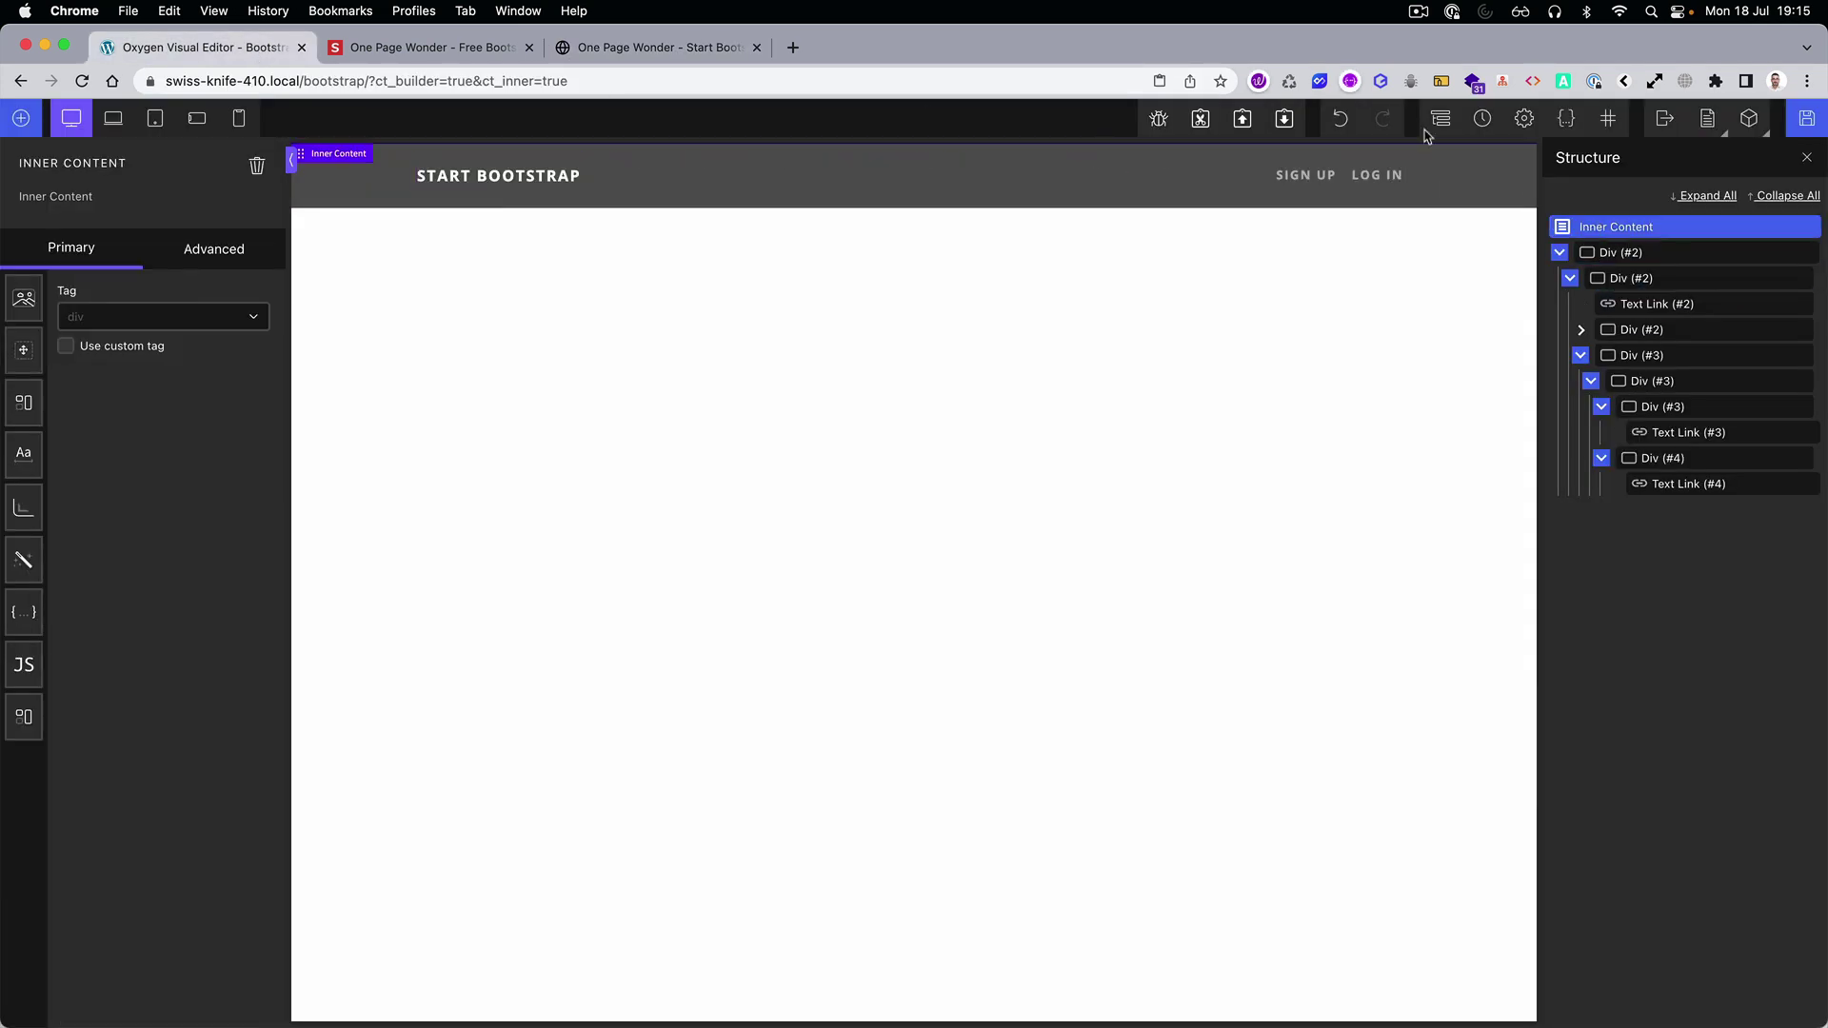
left_click(1284, 119)
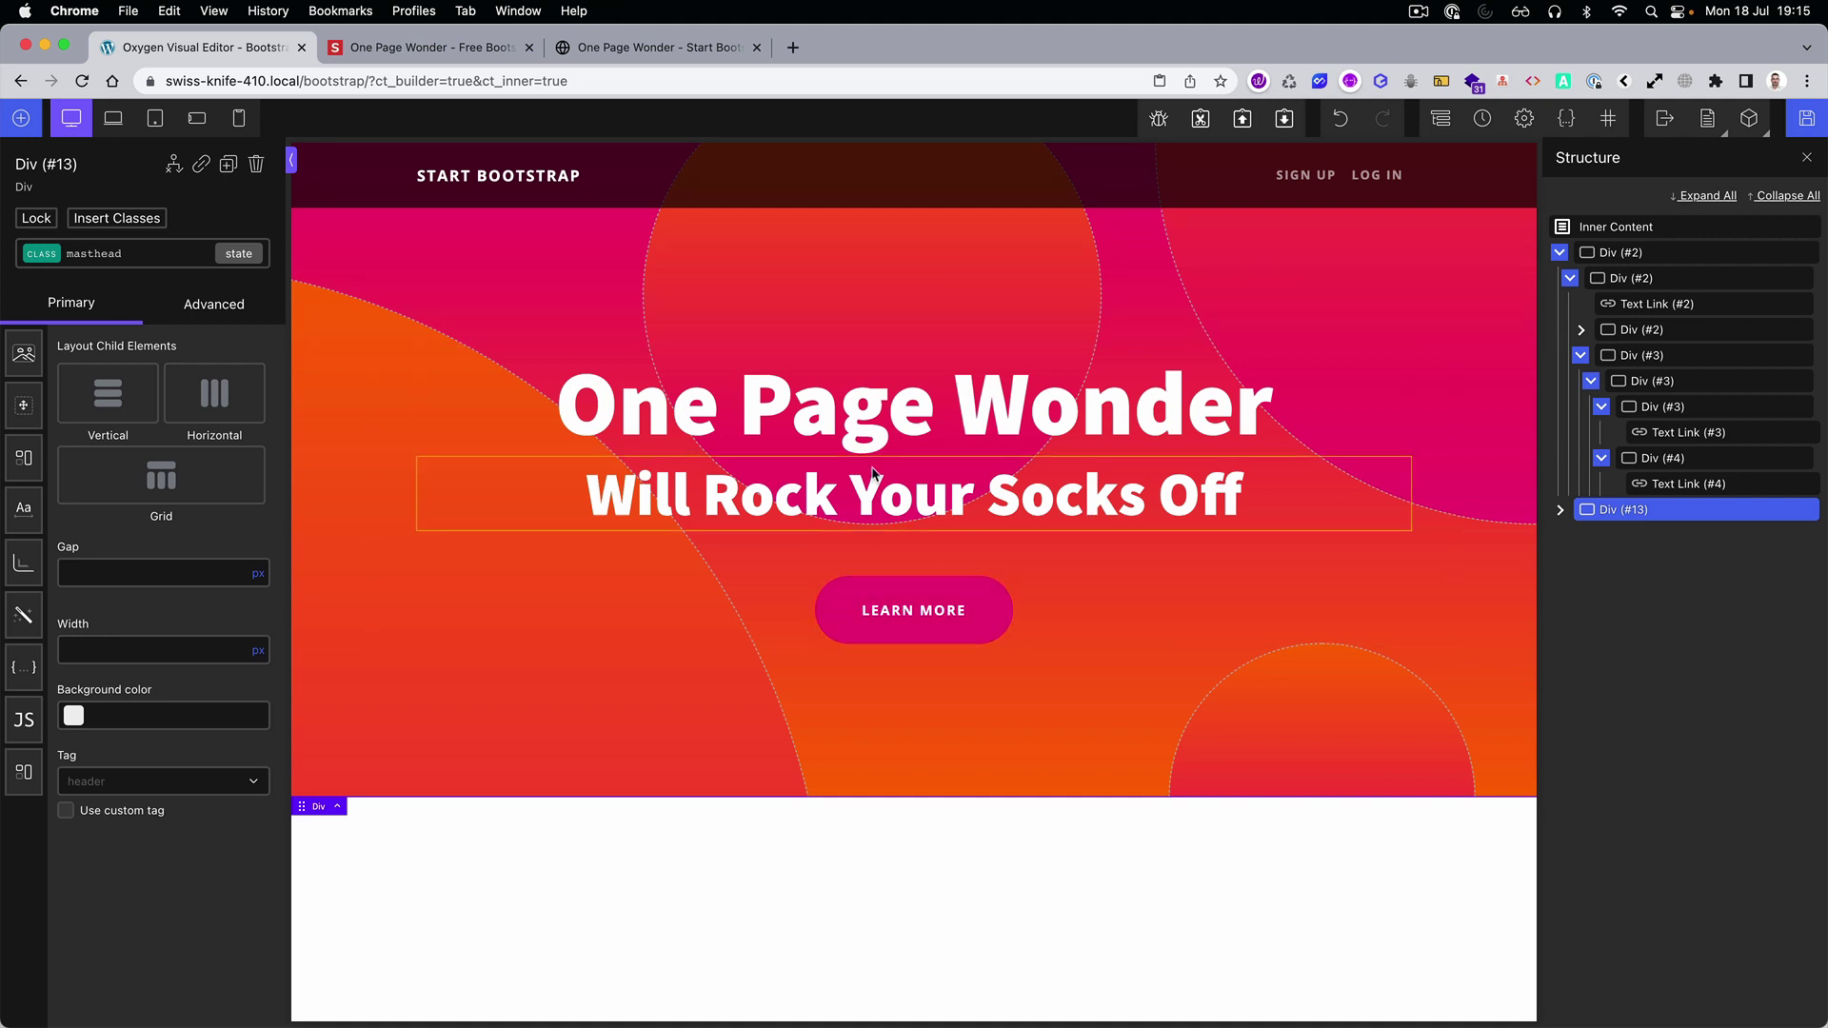
Copy the first content section element and select the page's top level in Oxygen.
left_click(651, 57)
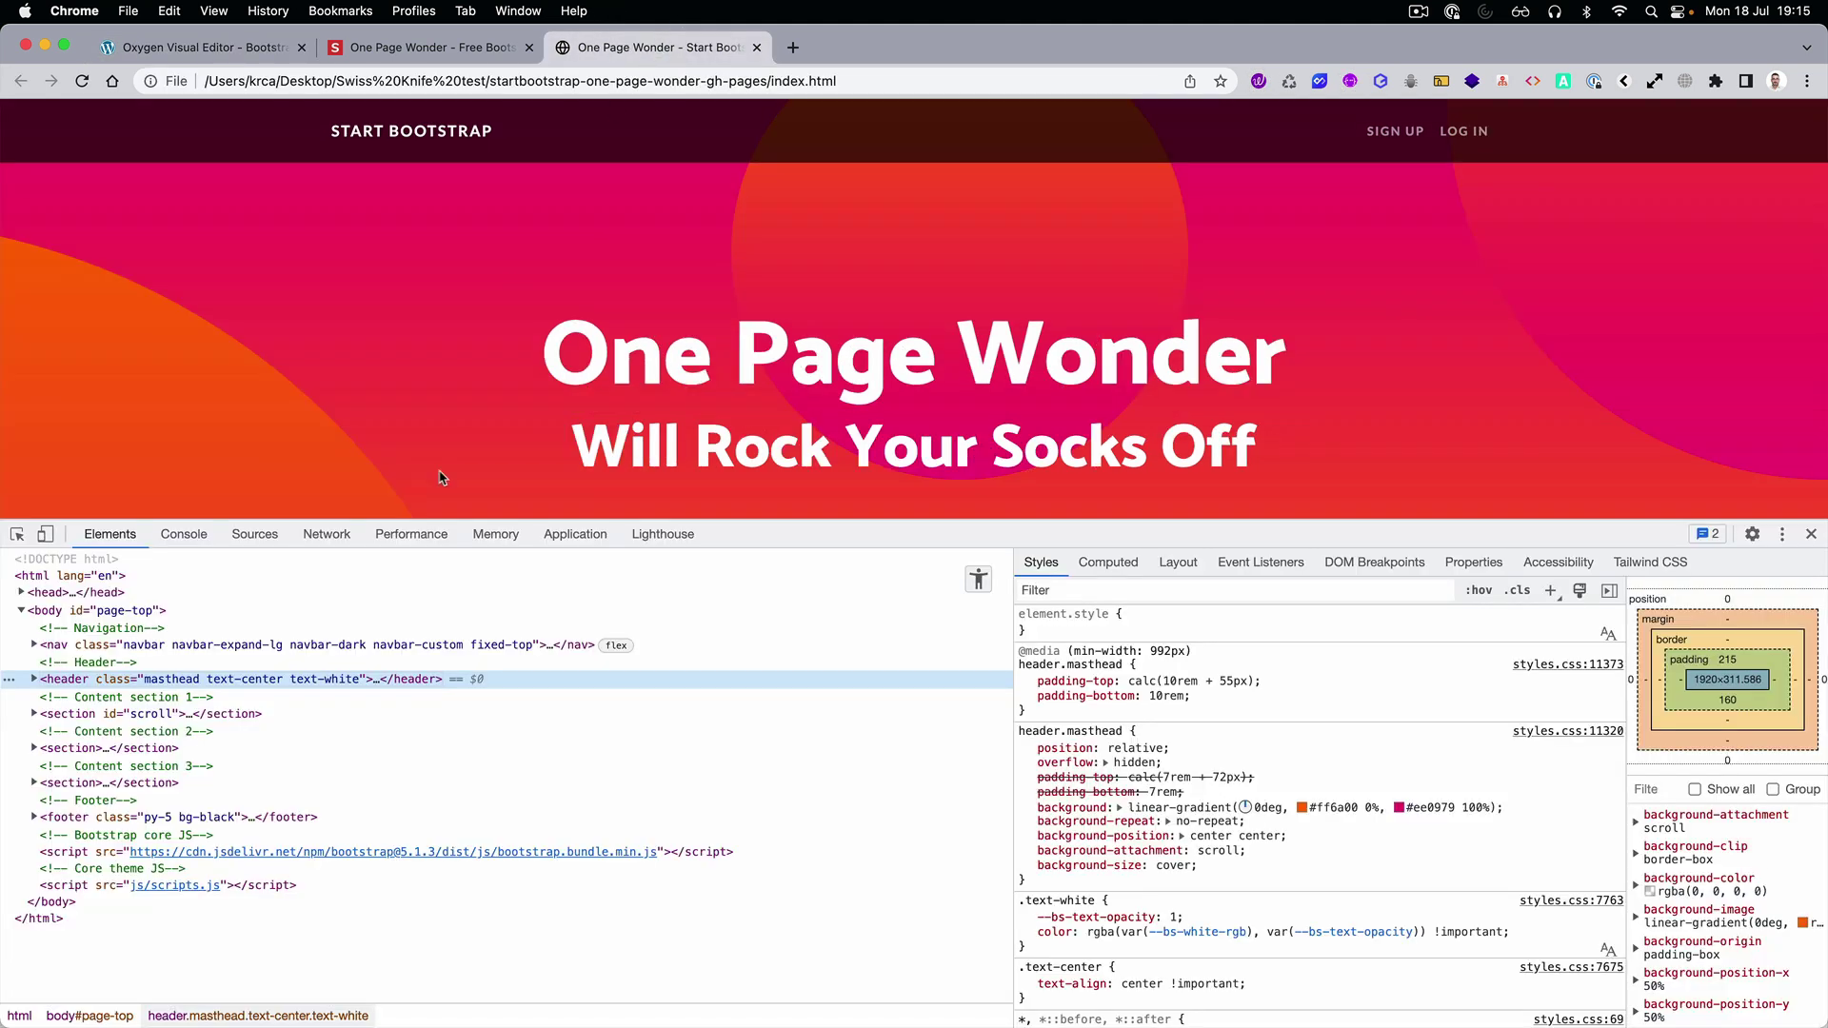
right_click(177, 721)
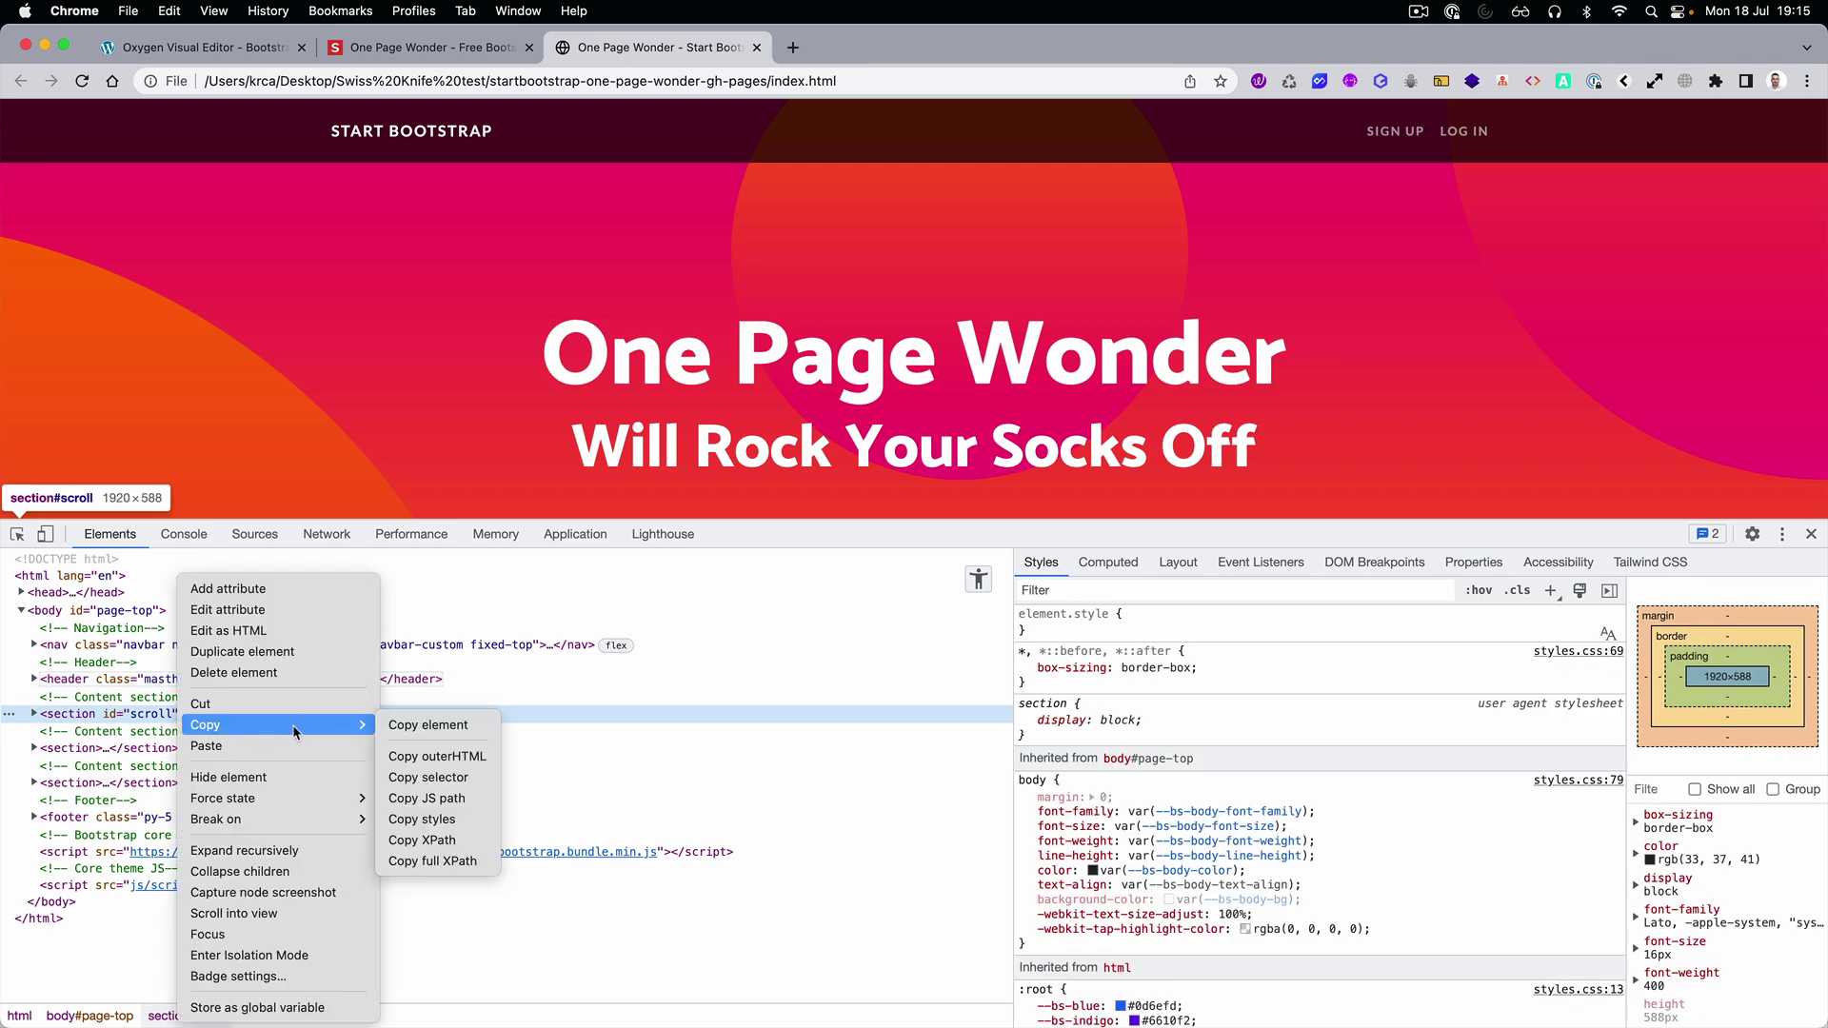
left_click(419, 725)
left_click(205, 47)
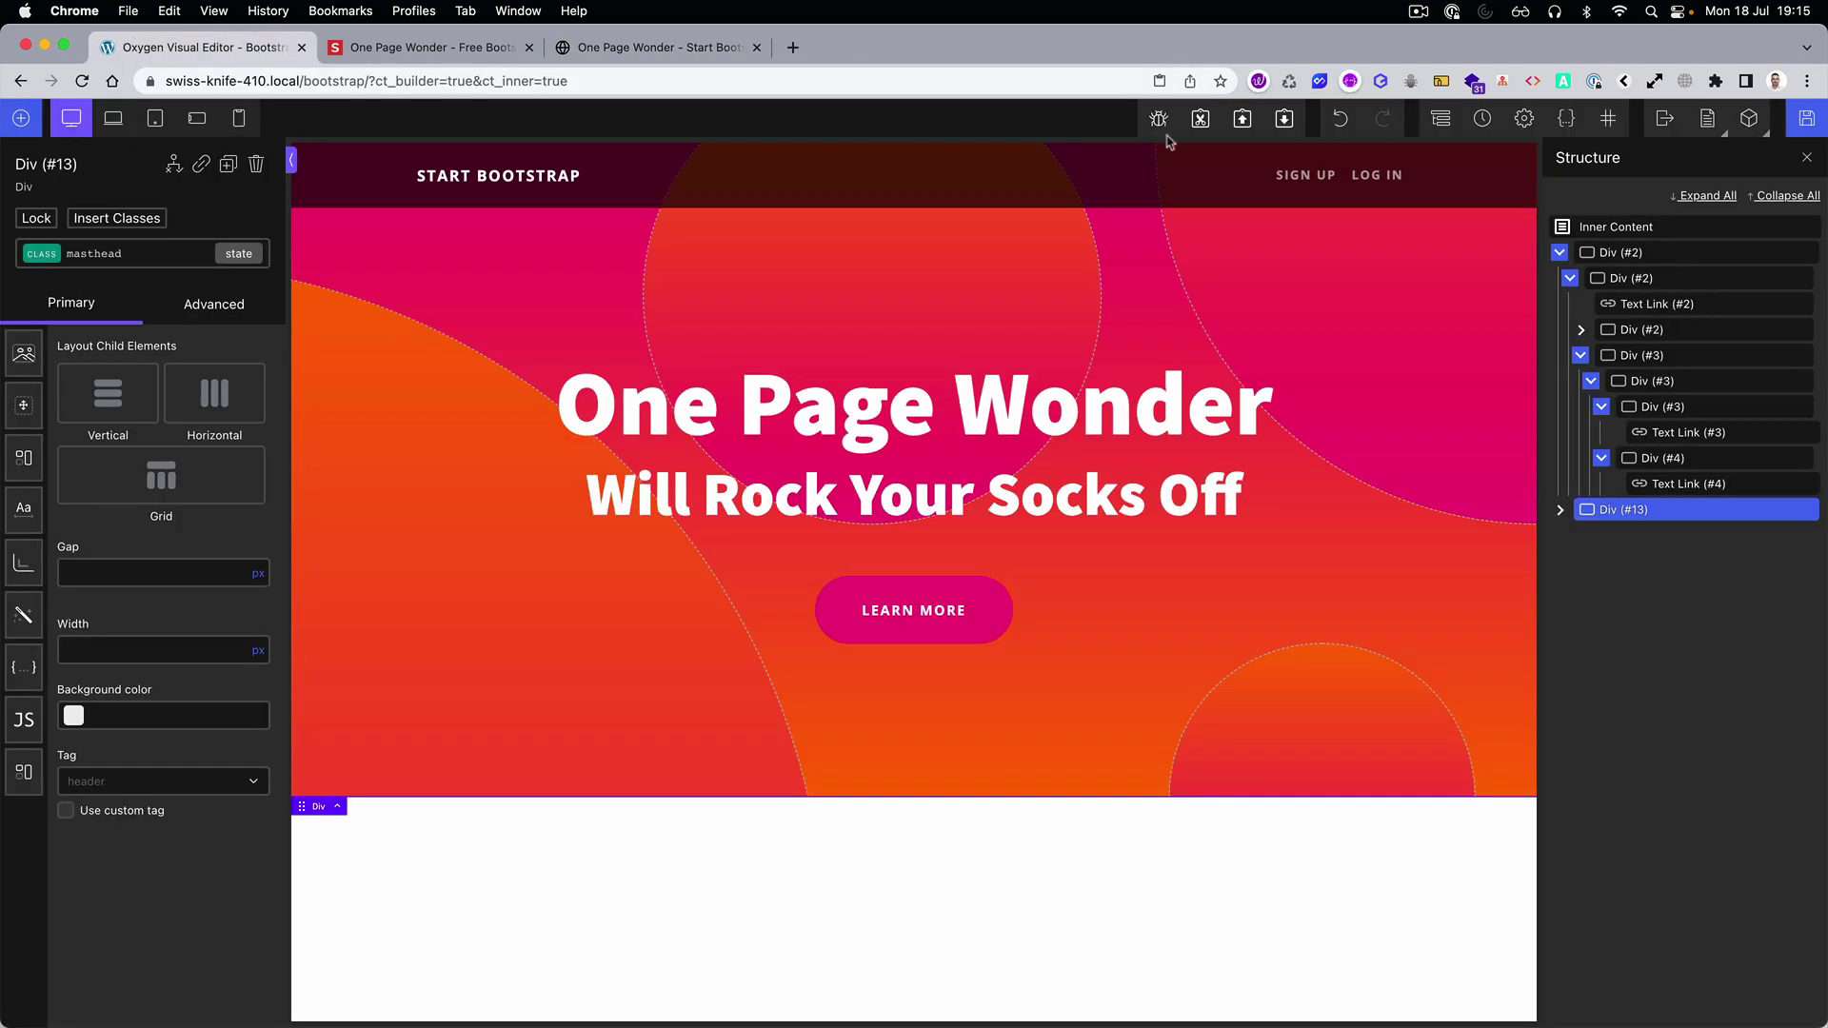
left_click(1604, 229)
Paste the first section, then copy and paste the "We salute you!" section.
left_click(1284, 120)
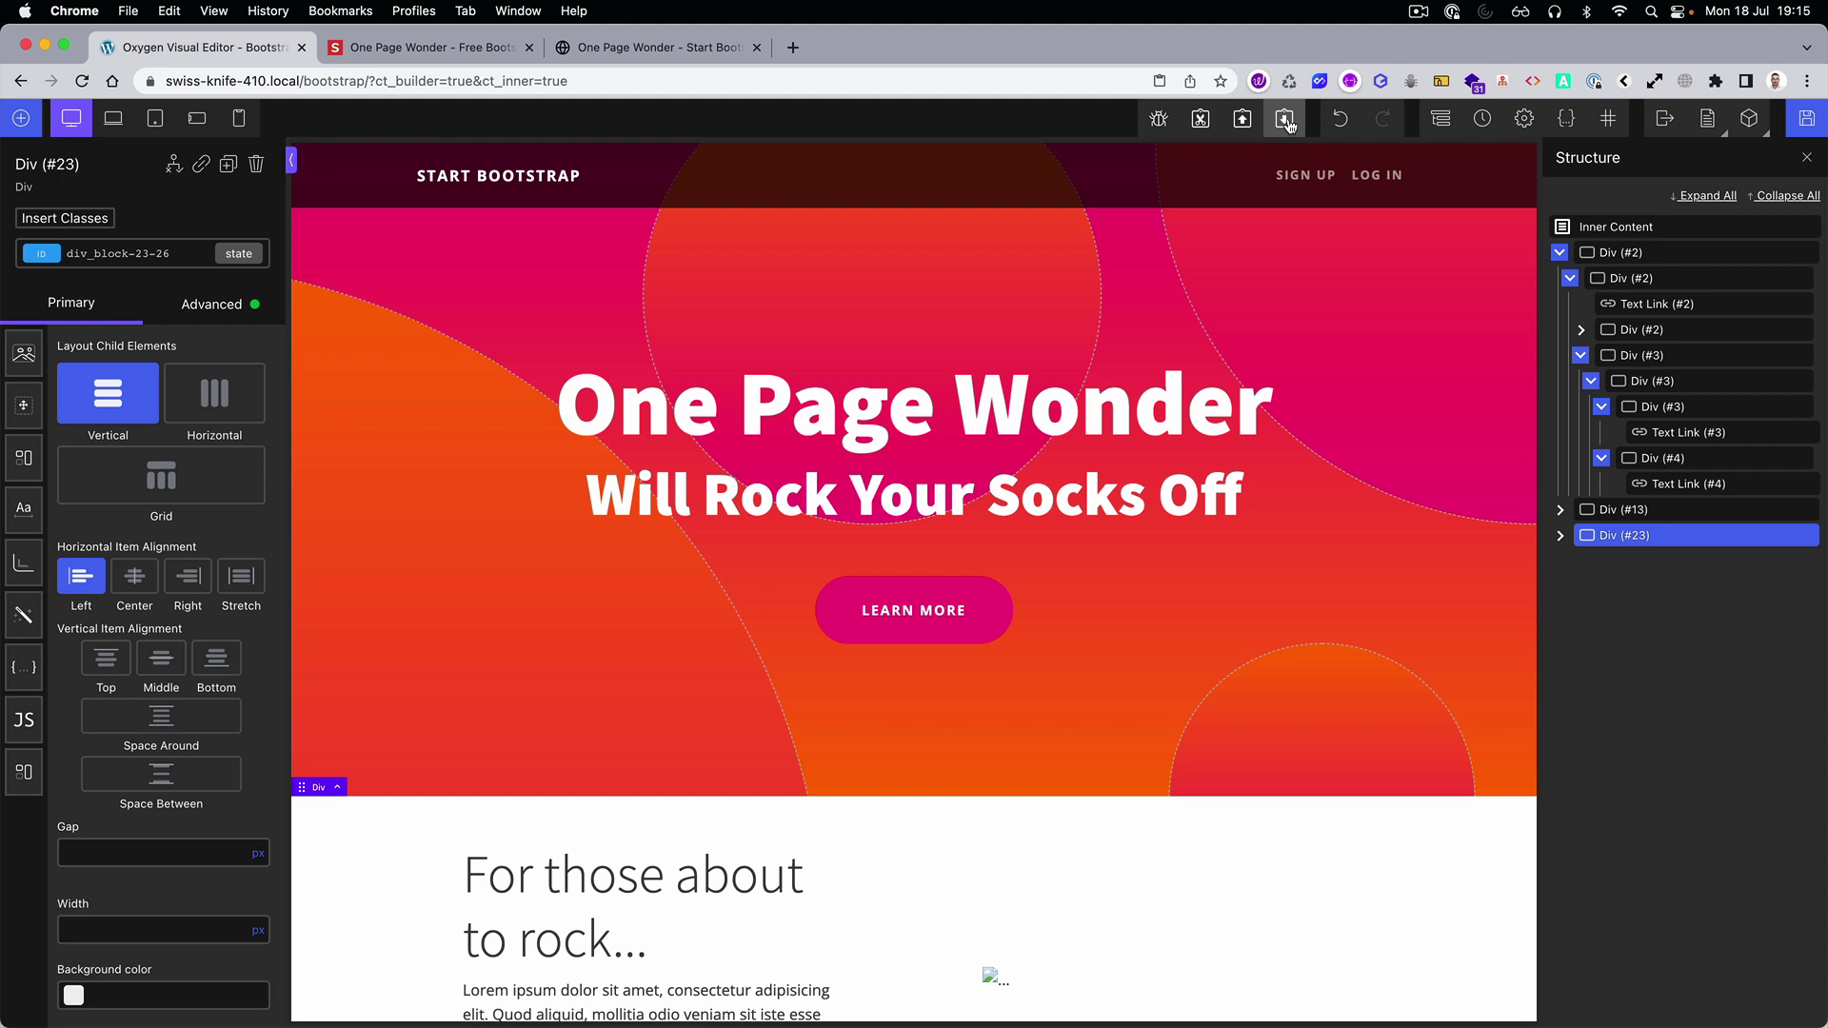
scroll(991, 952, "down", 3)
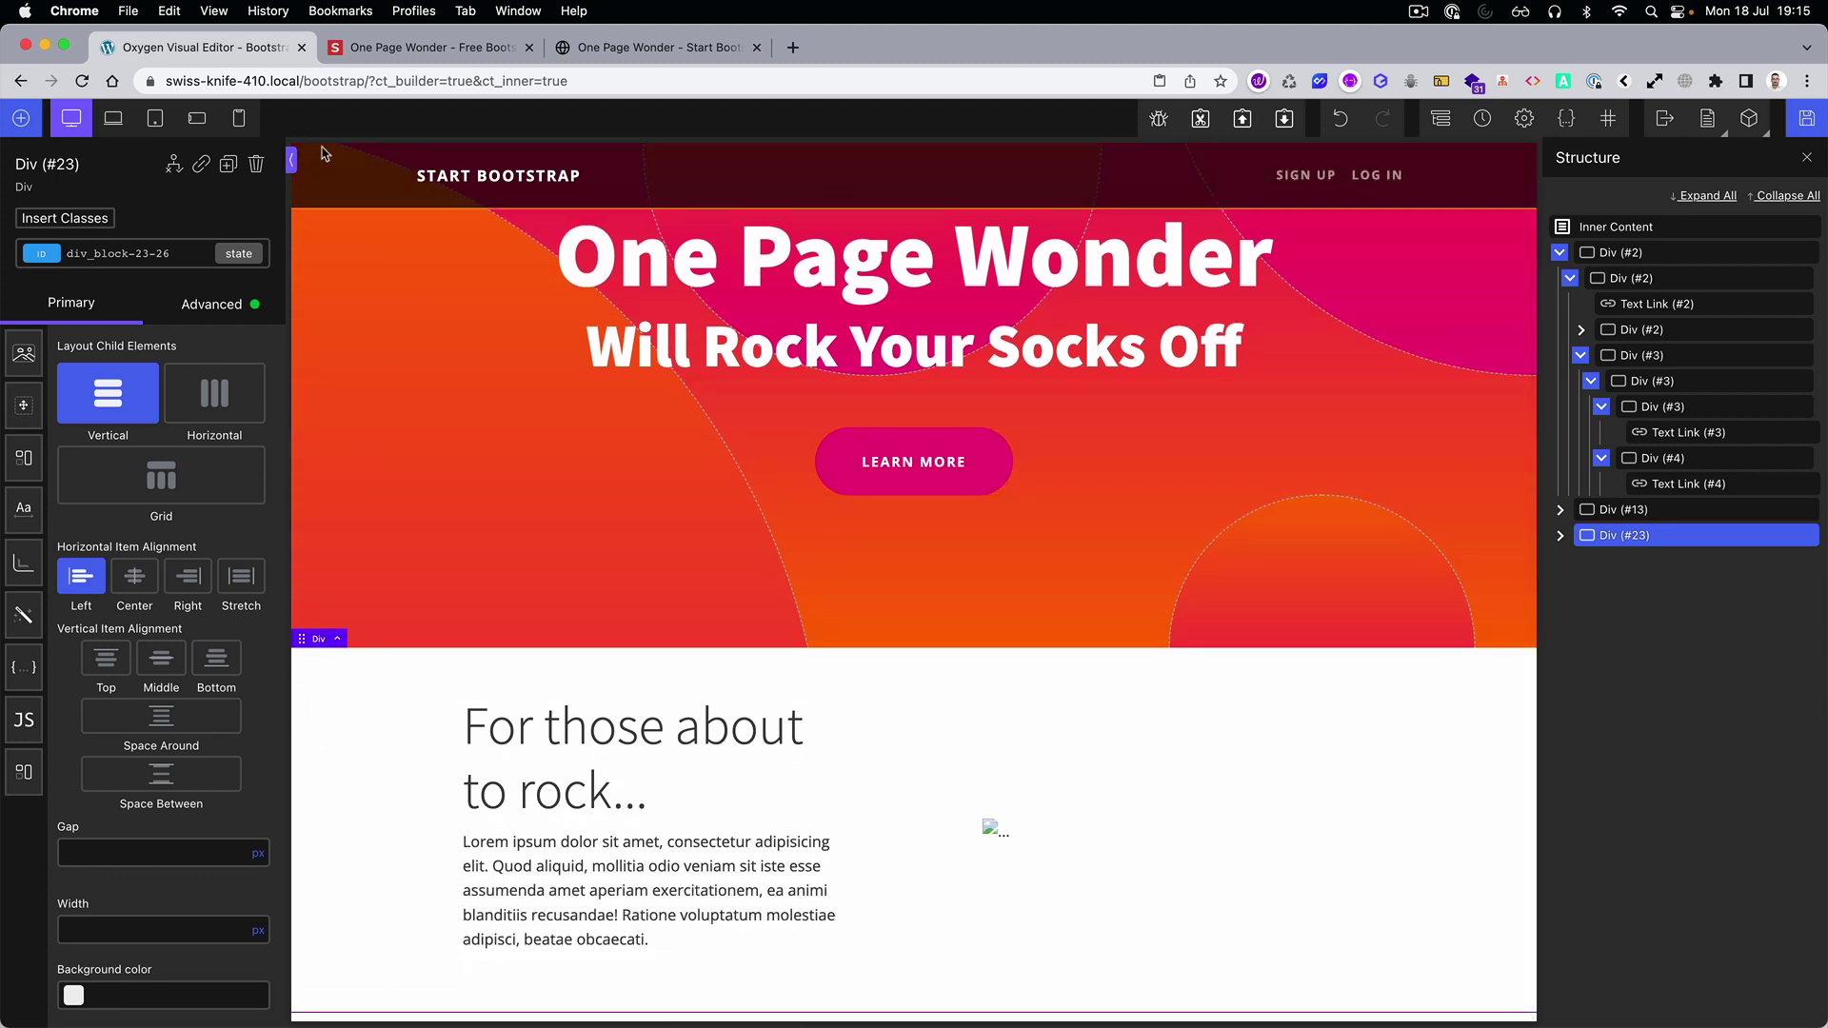
left_click(644, 47)
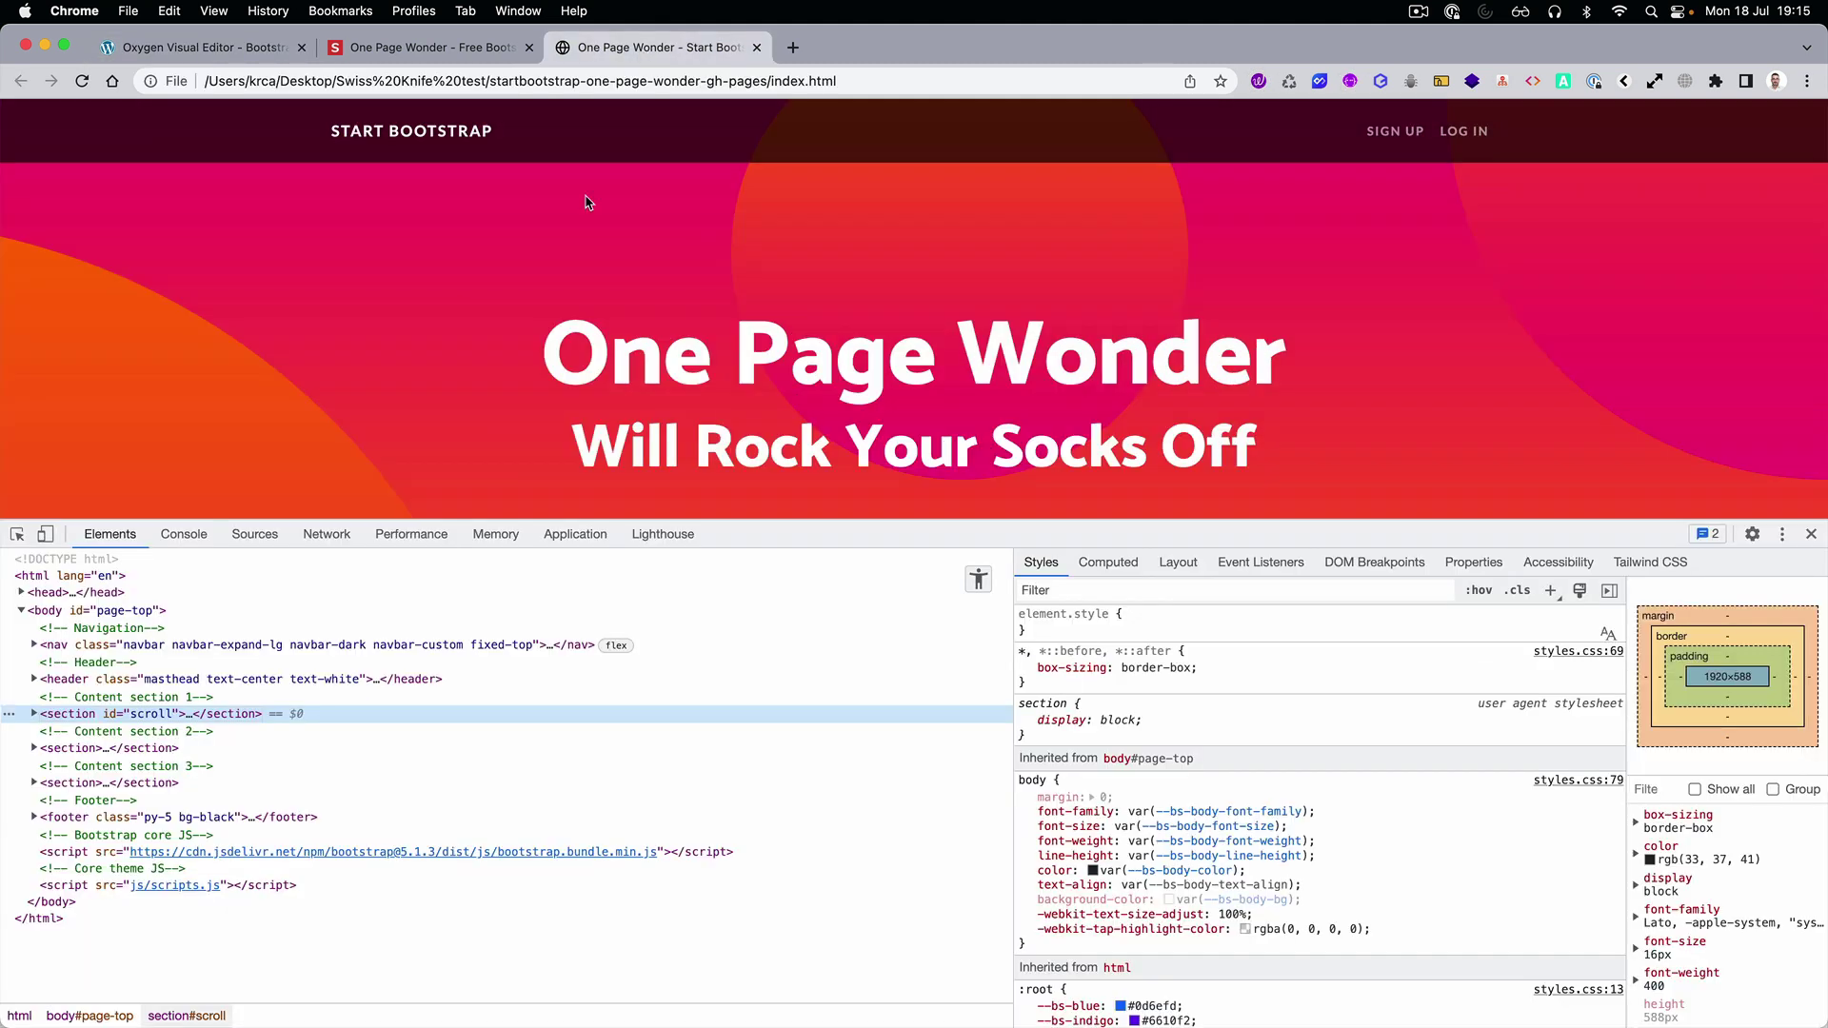
right_click(160, 748)
mouse_move(243, 725)
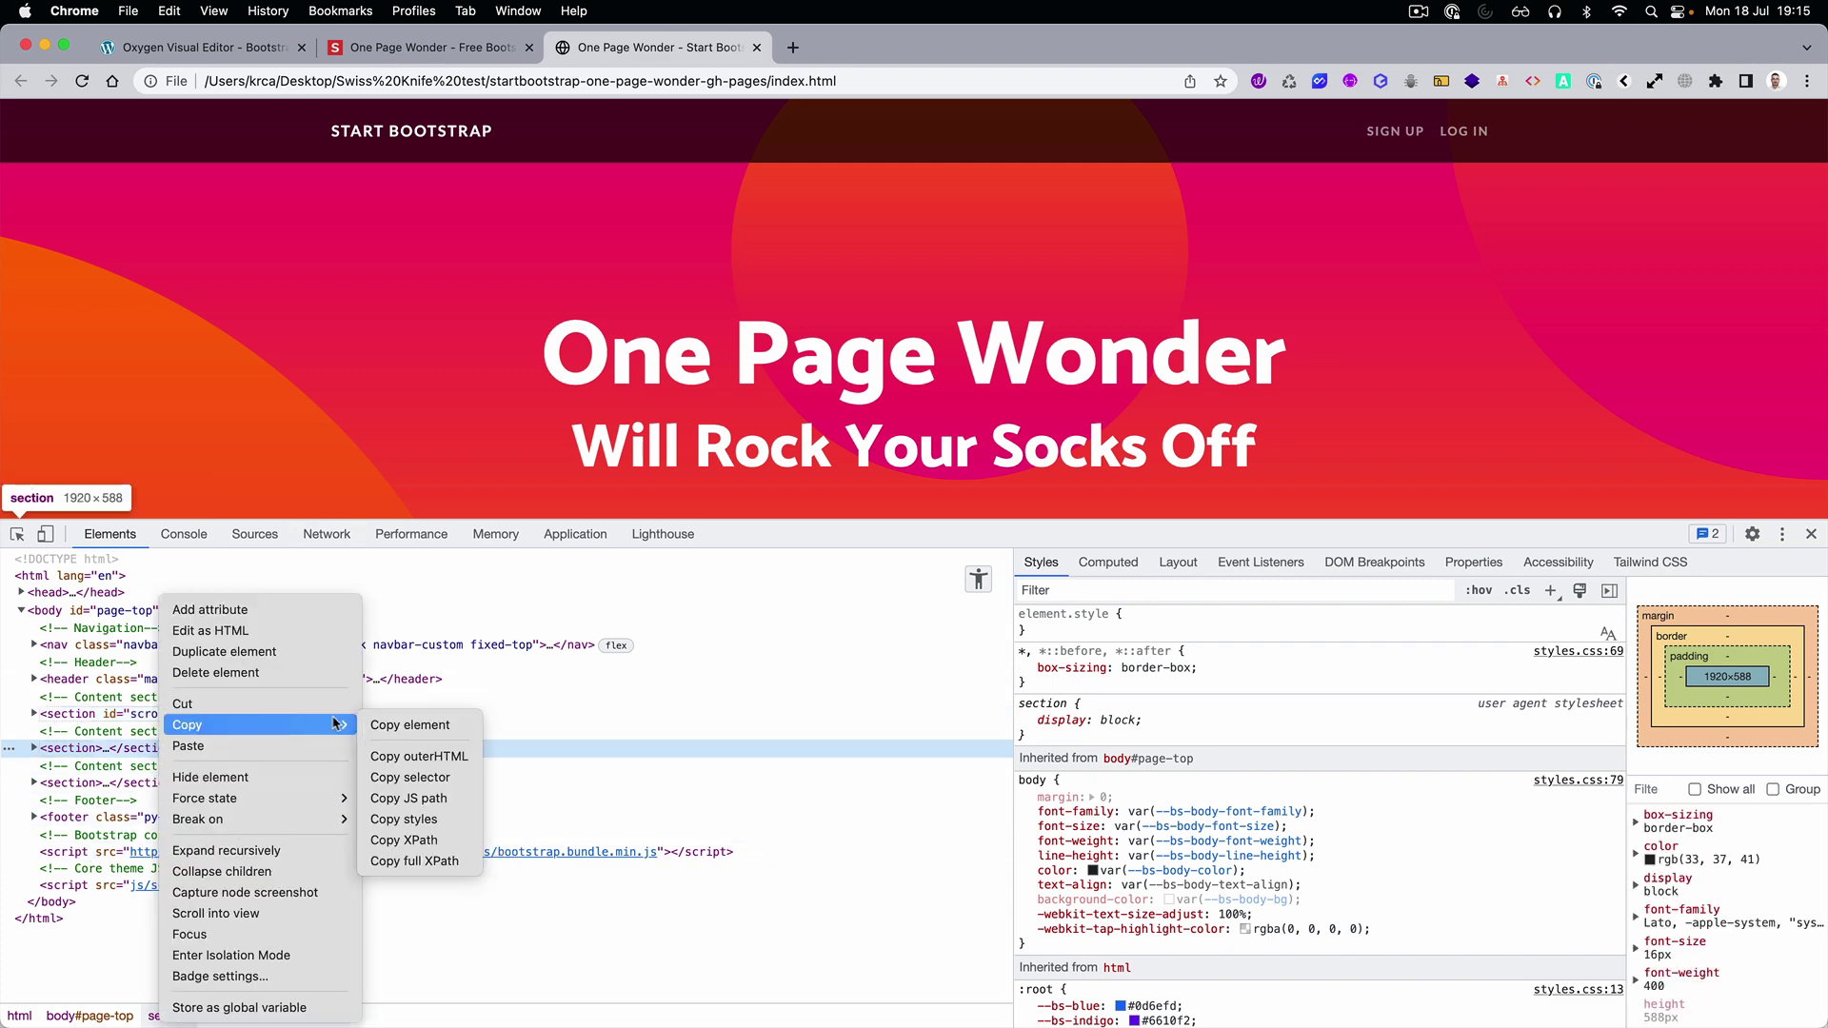
left_click(385, 724)
left_click(229, 48)
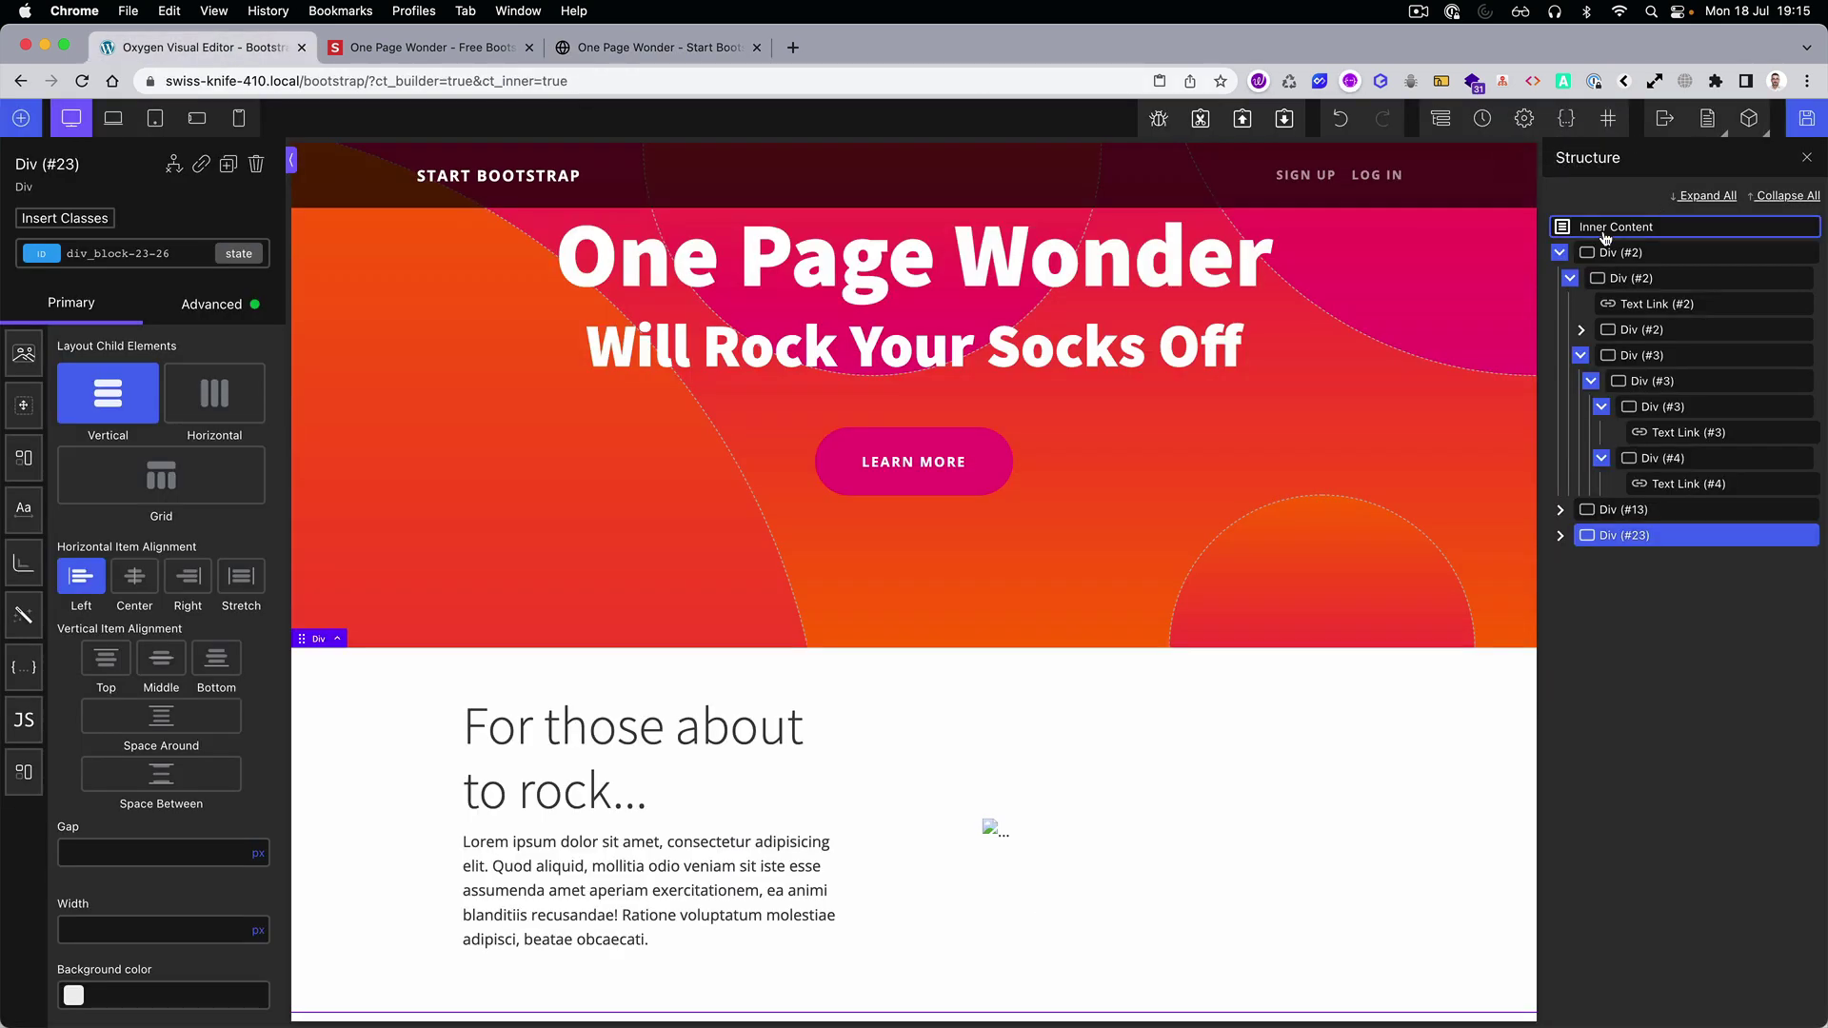
left_click(1285, 119)
Copy the "Let there be rock!" section and paste it at the page's top level.
left_click(681, 50)
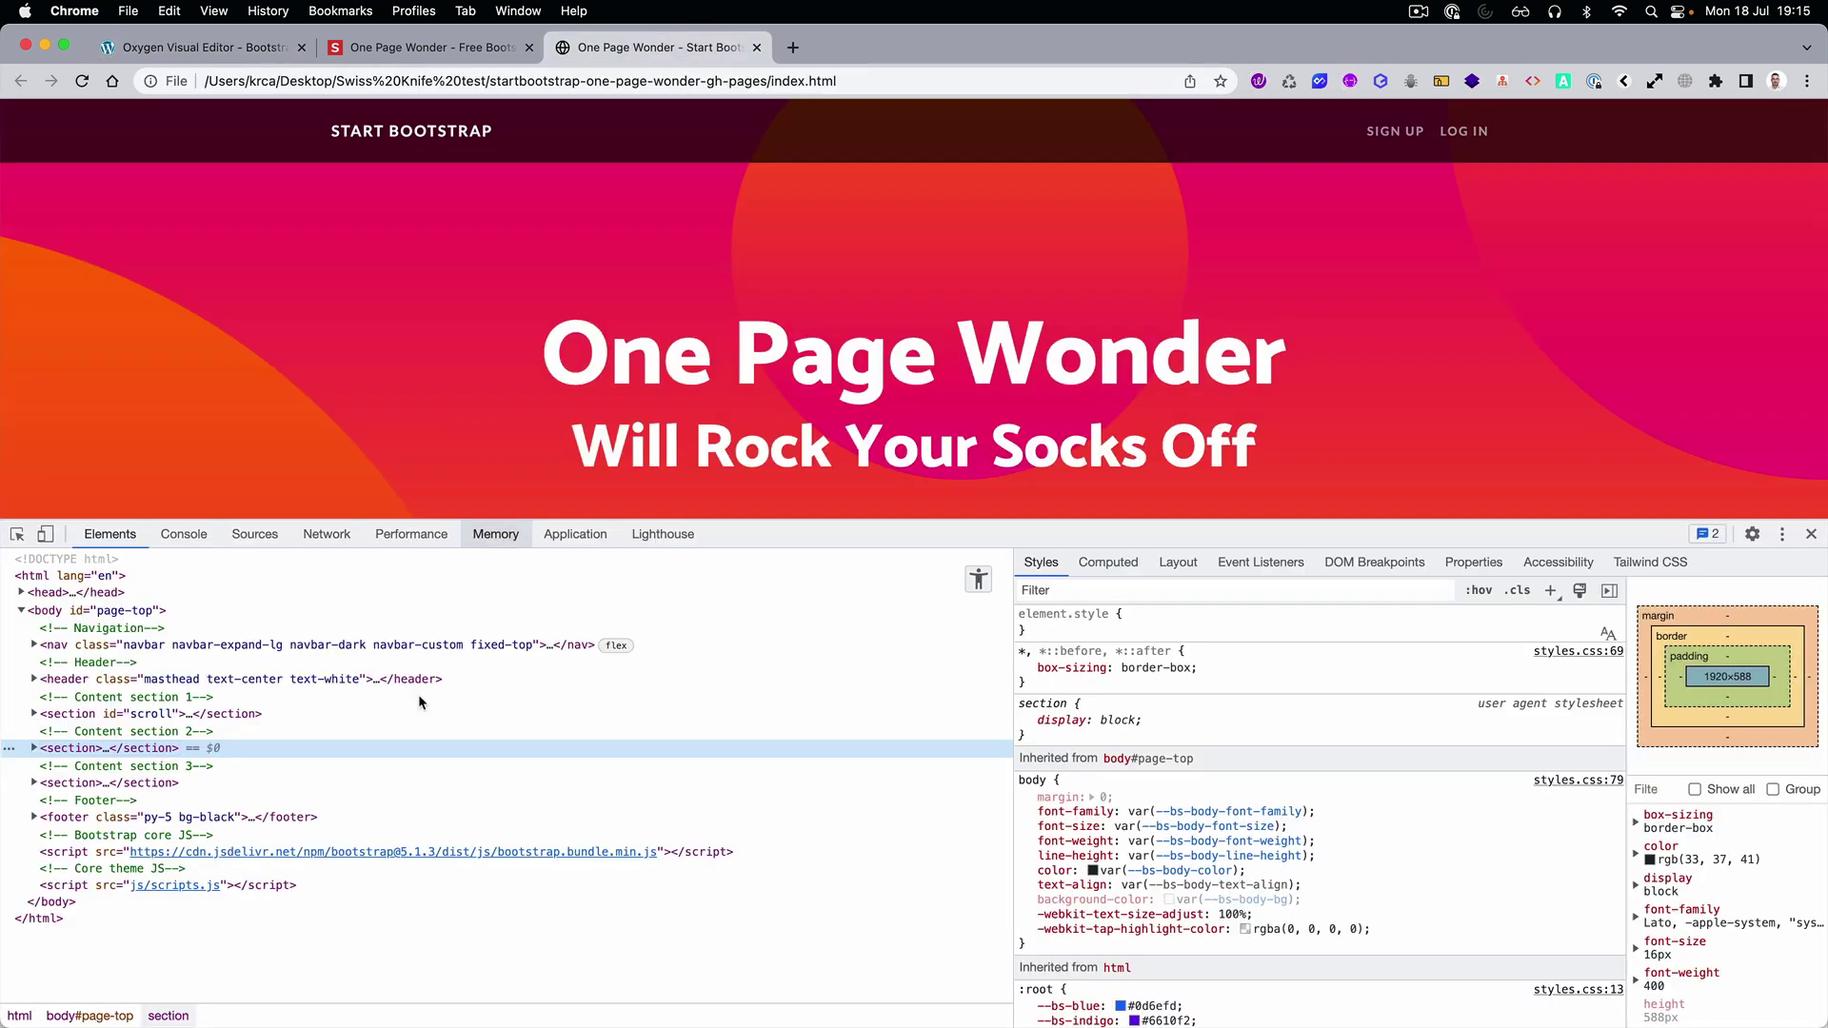
left_click(100, 783)
right_click(100, 783)
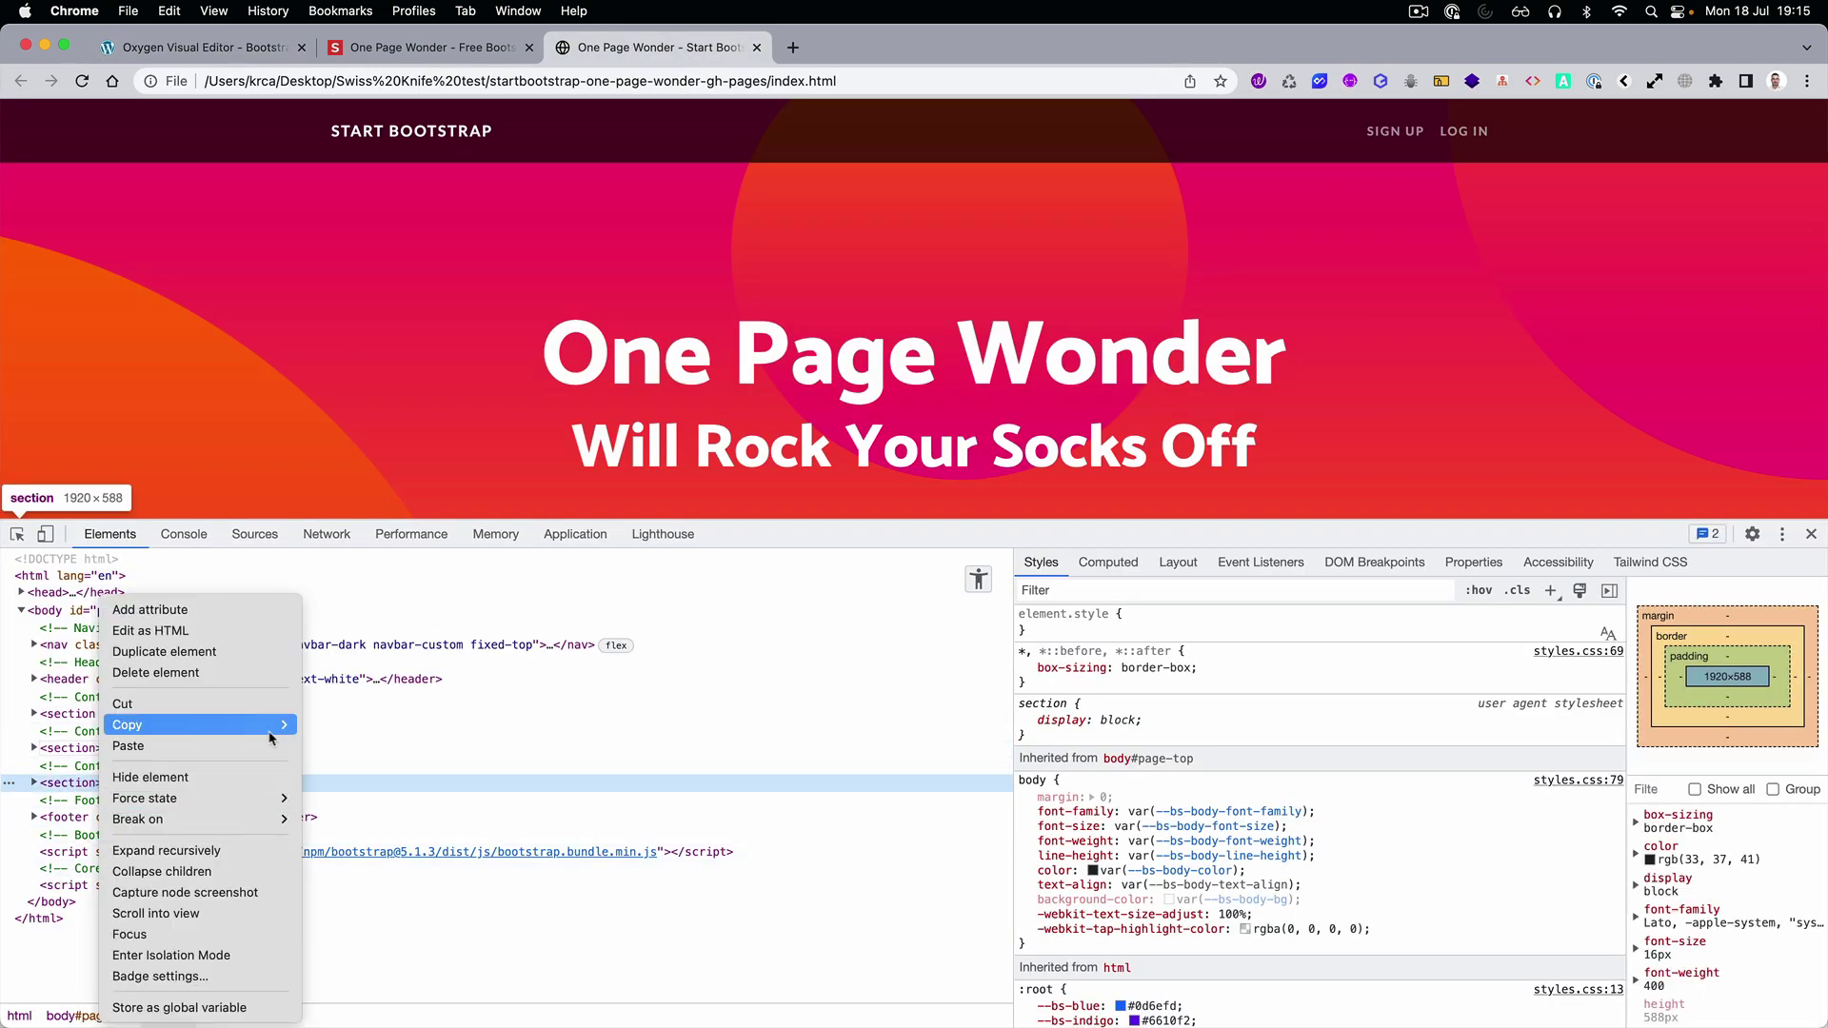
mouse_move(272, 734)
left_click(379, 731)
left_click(234, 49)
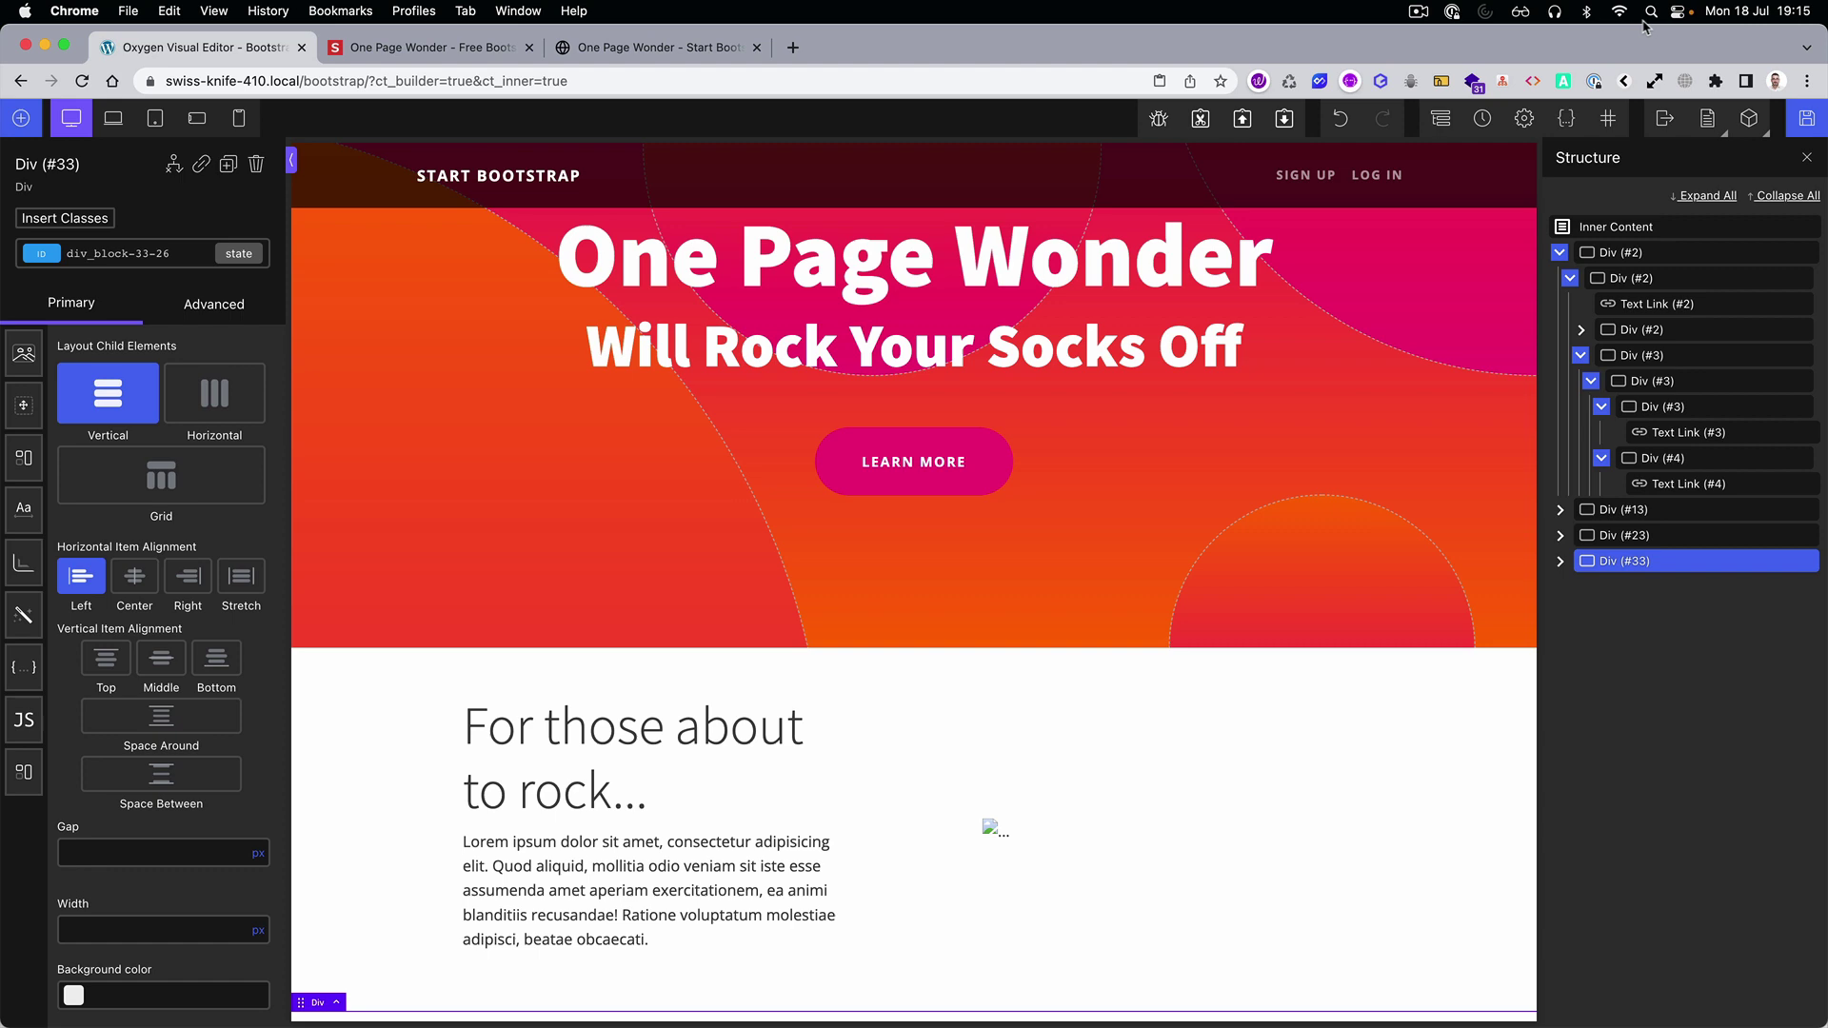
left_click(1631, 228)
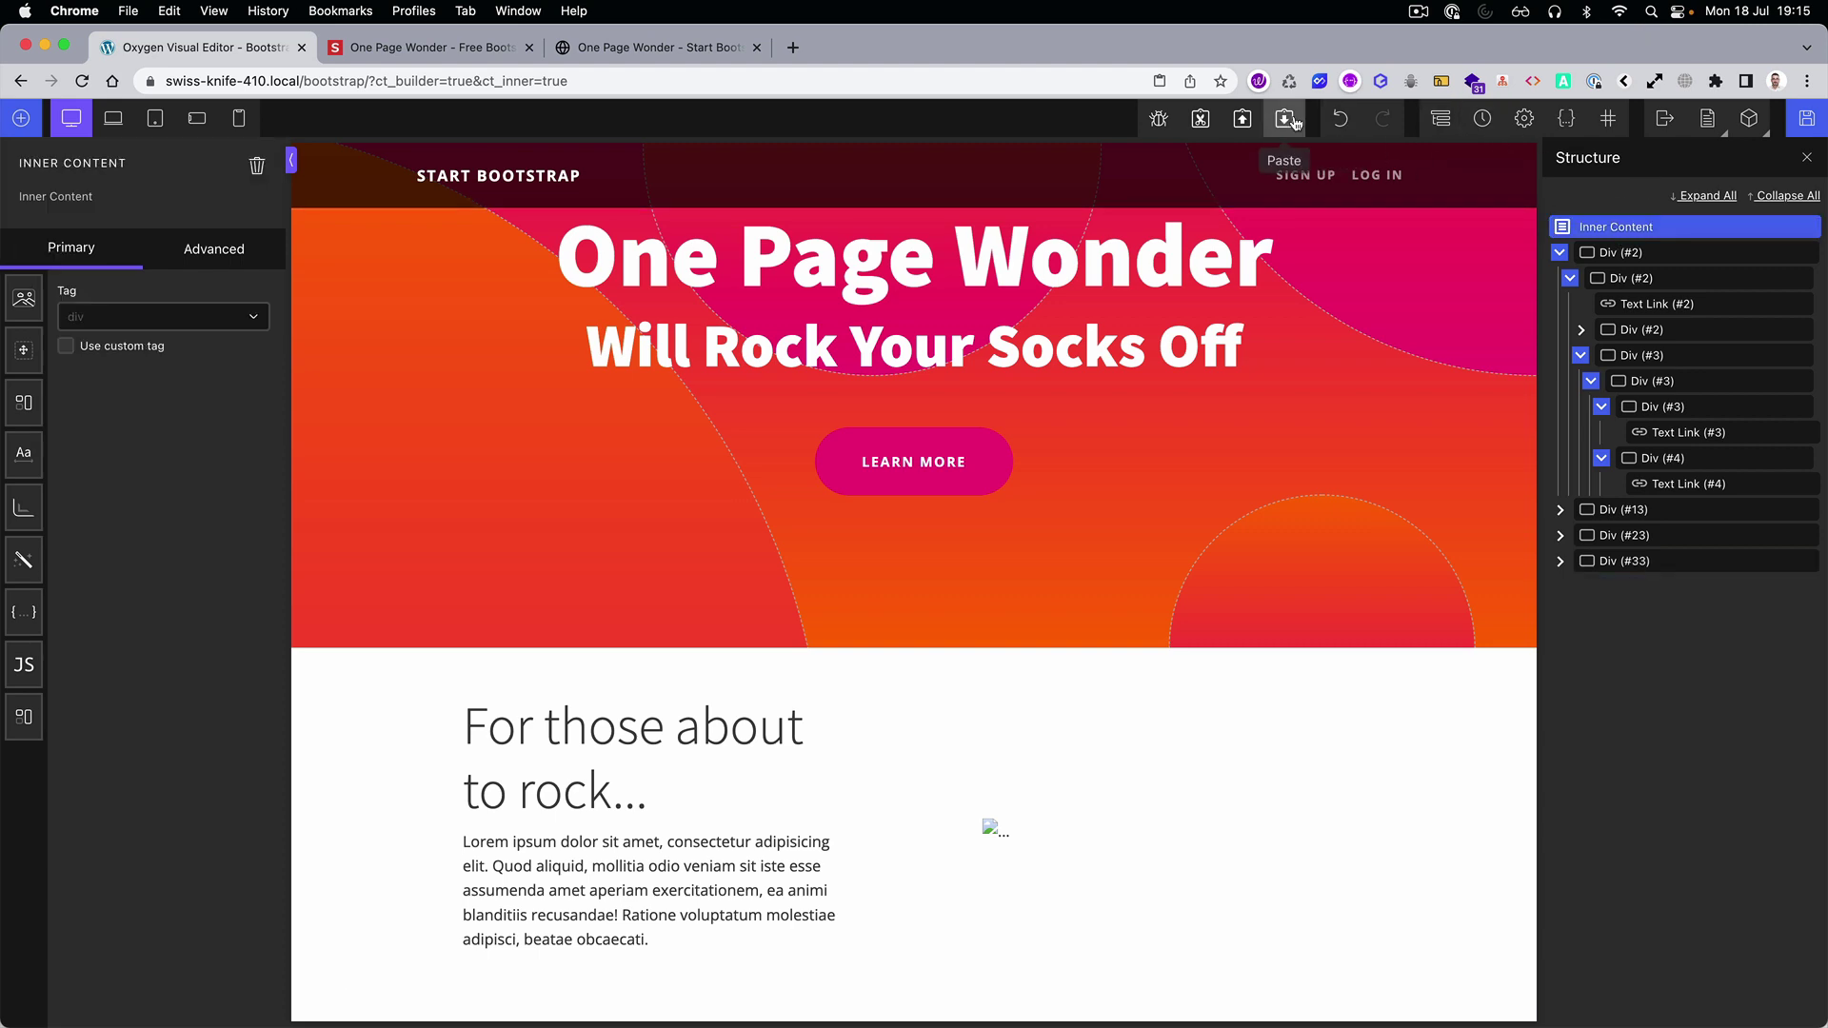
left_click(1288, 120)
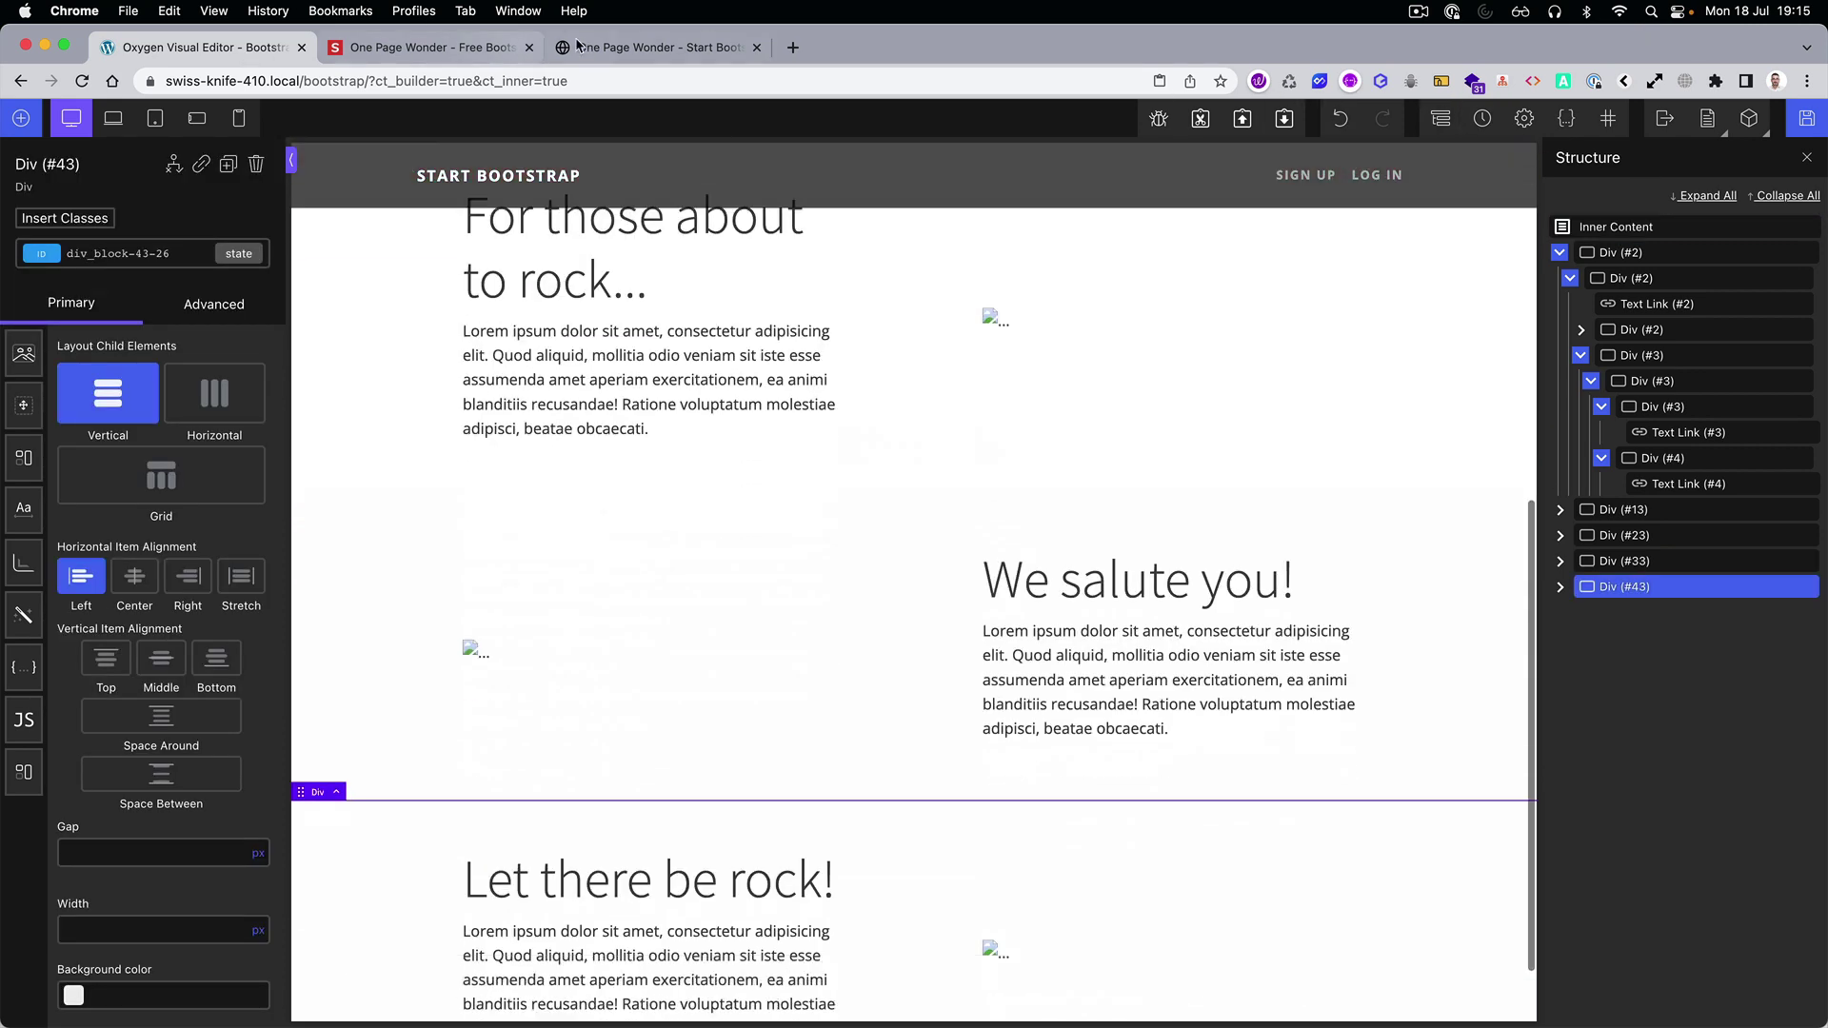
Copy the footer element and paste it at the page's top level.
left_click(461, 49)
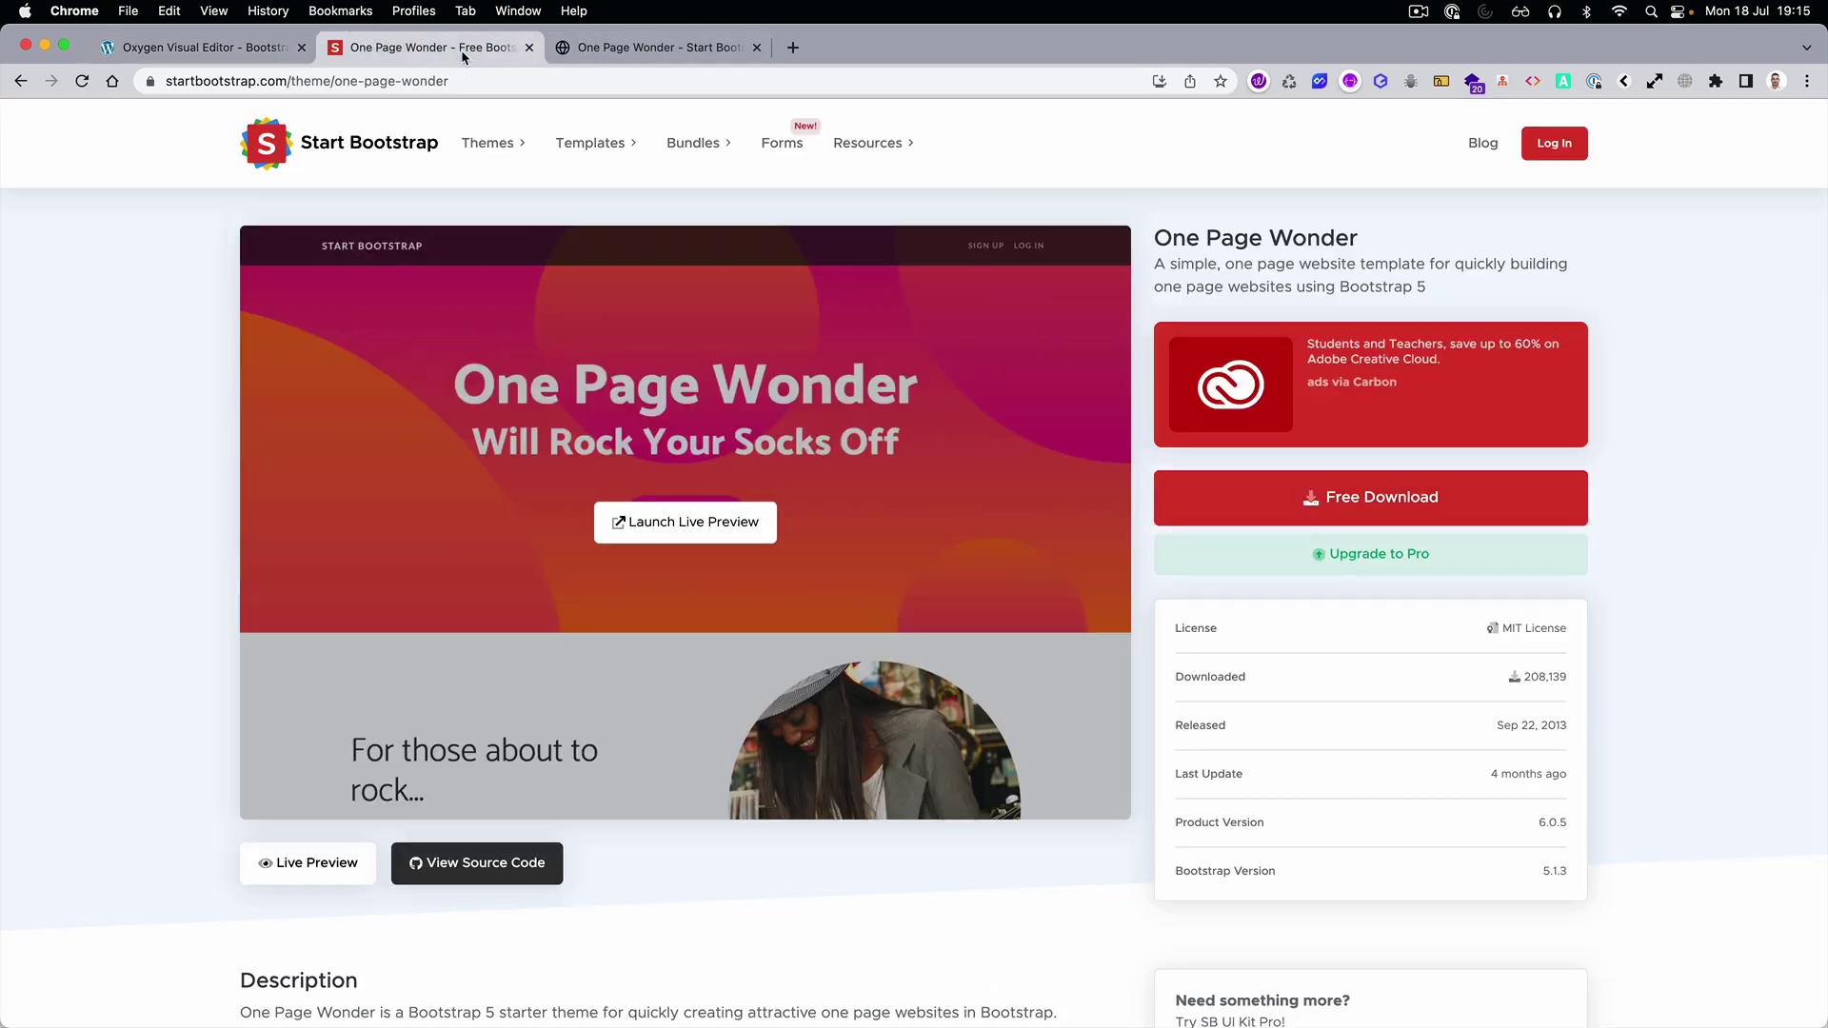
left_click(647, 47)
right_click(92, 818)
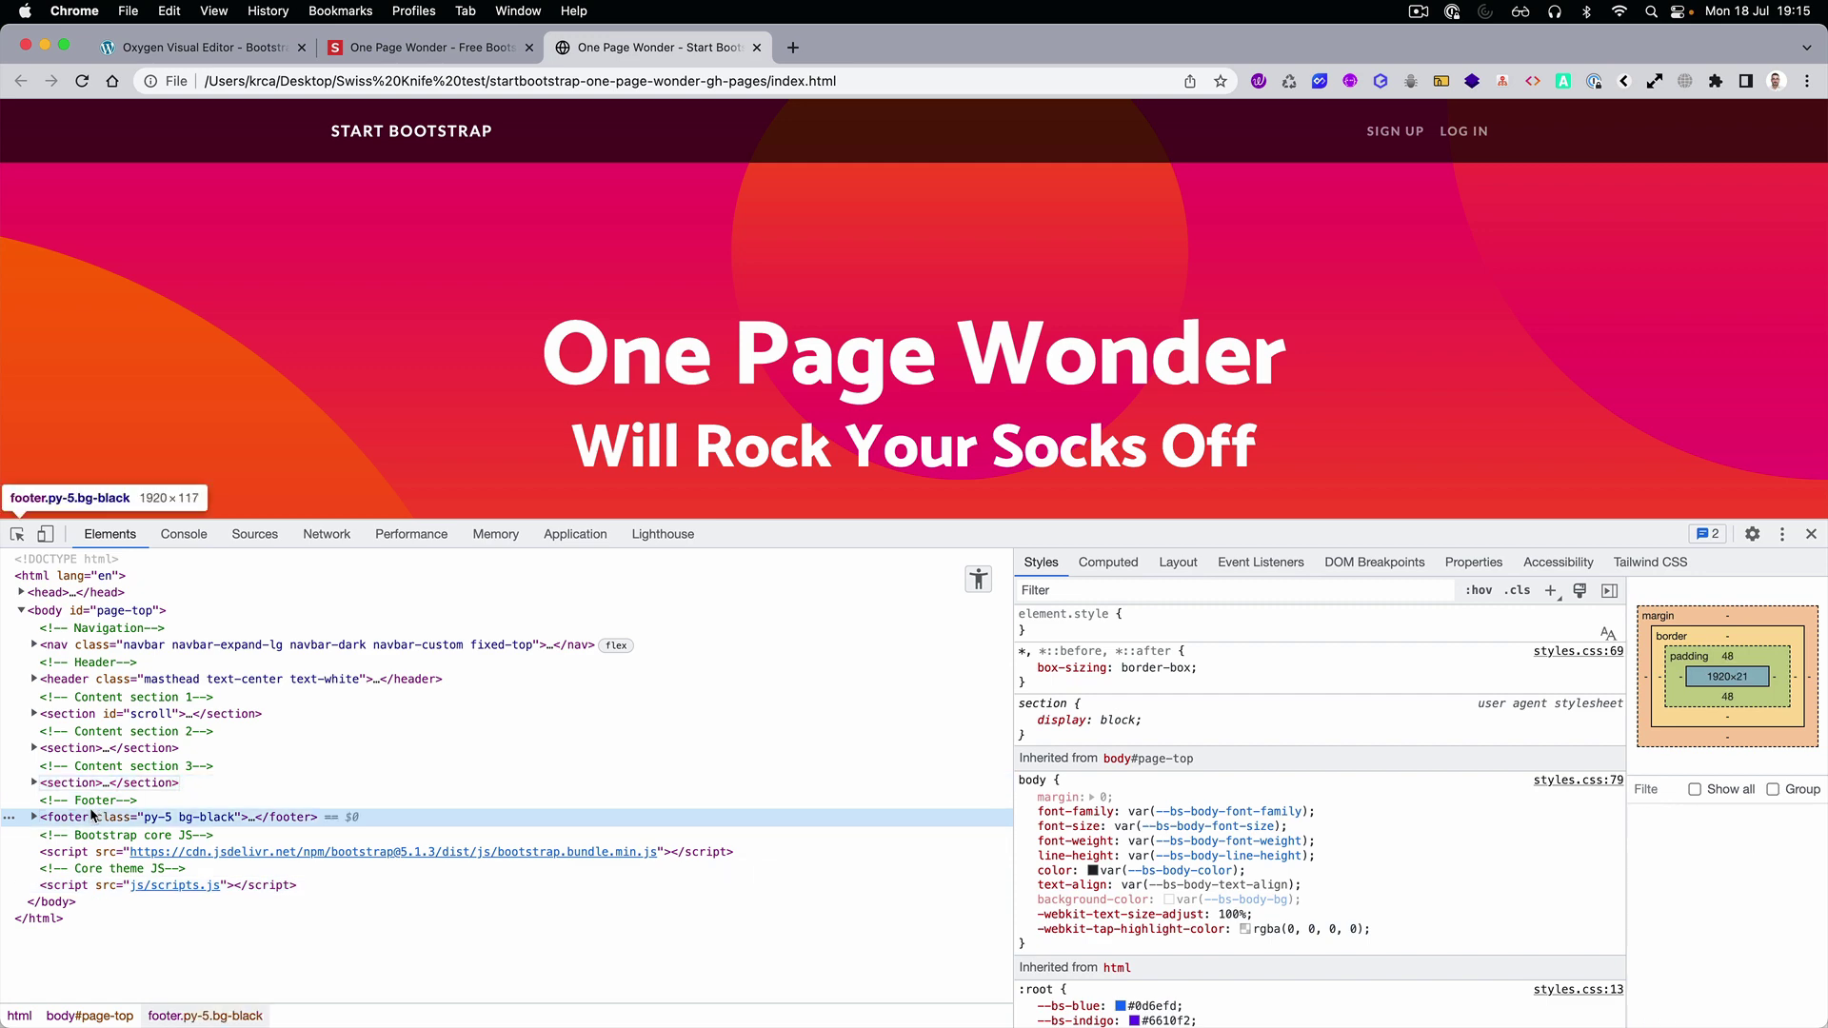
mouse_move(238, 725)
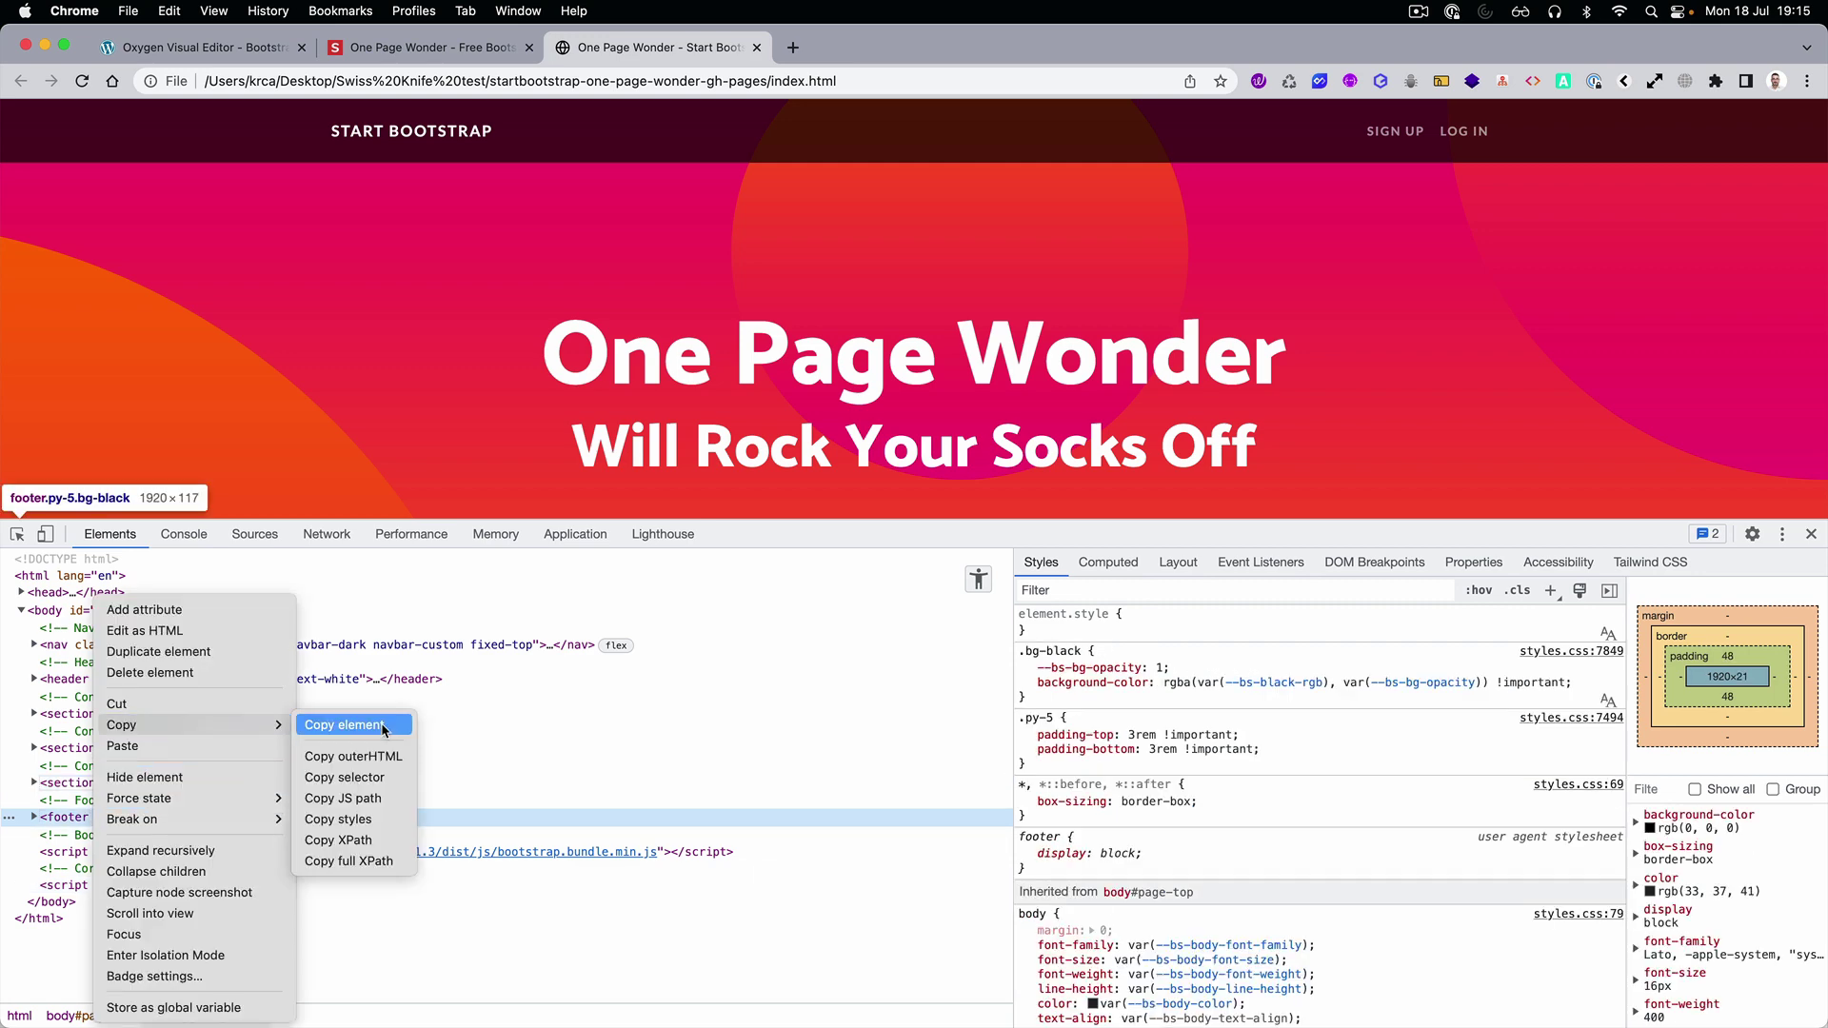
left_click(381, 725)
left_click(264, 46)
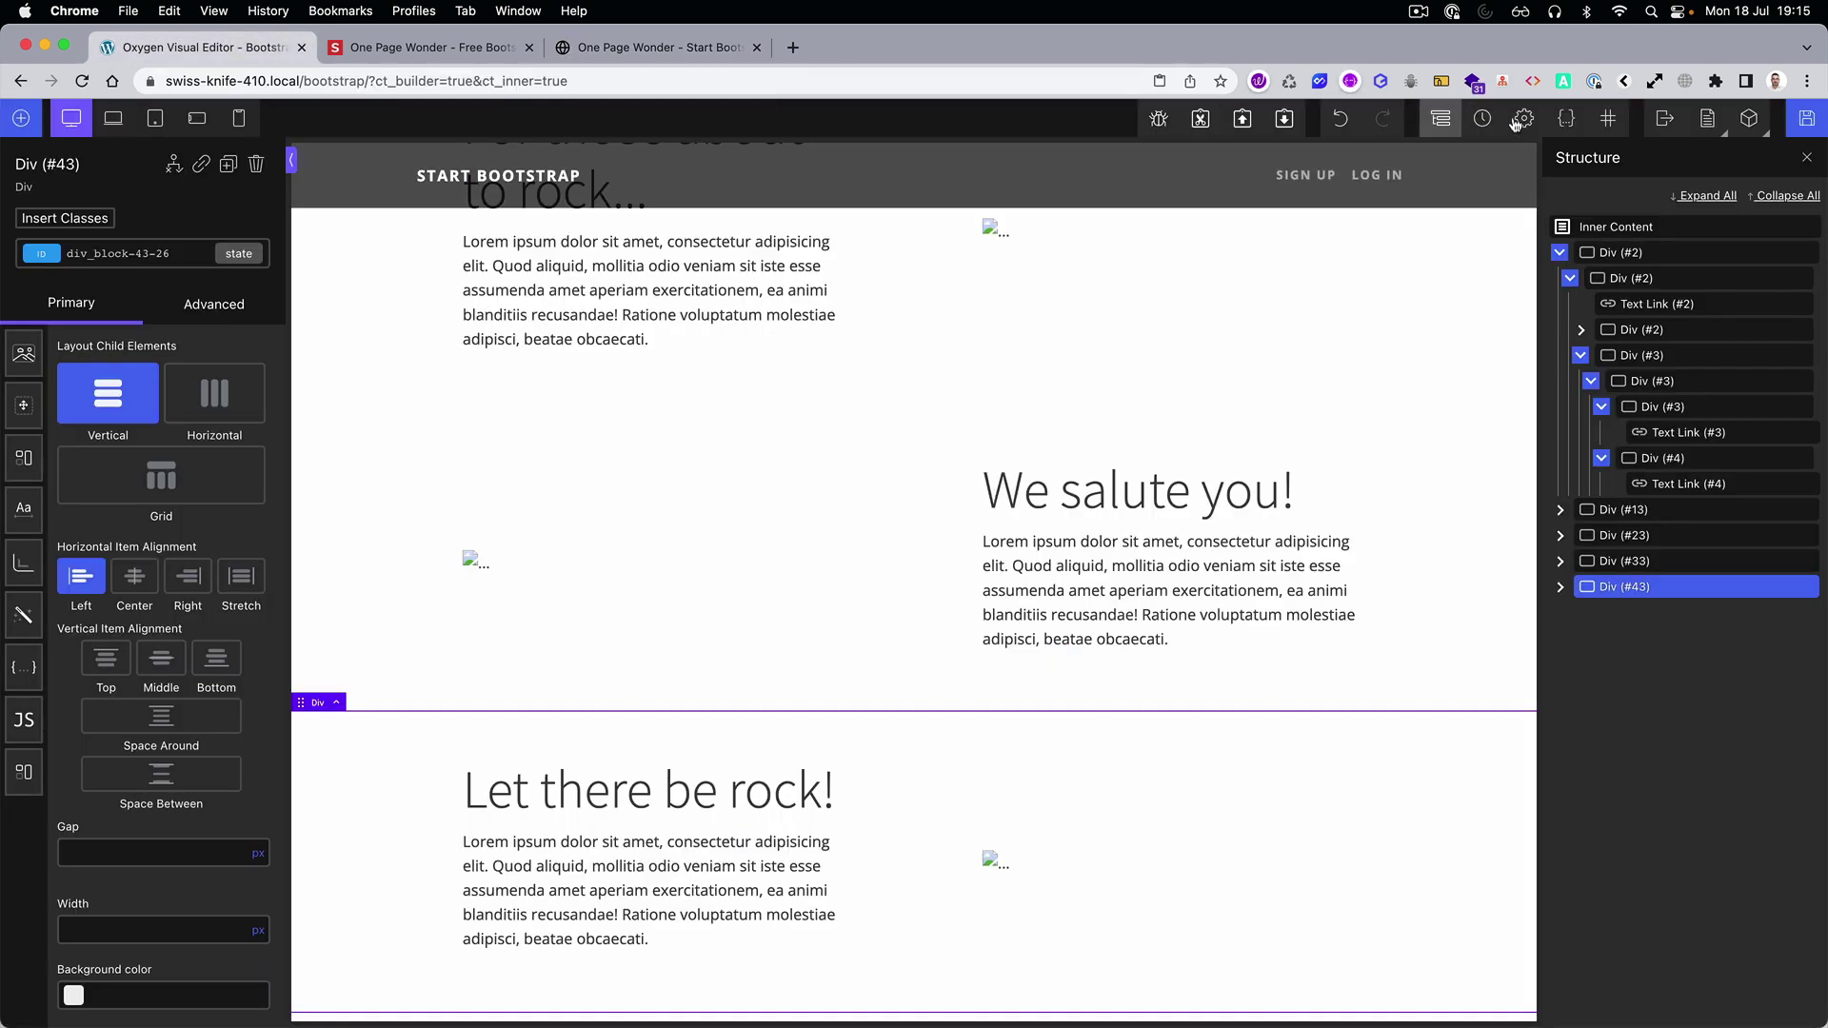
left_click(1627, 231)
left_click(1284, 119)
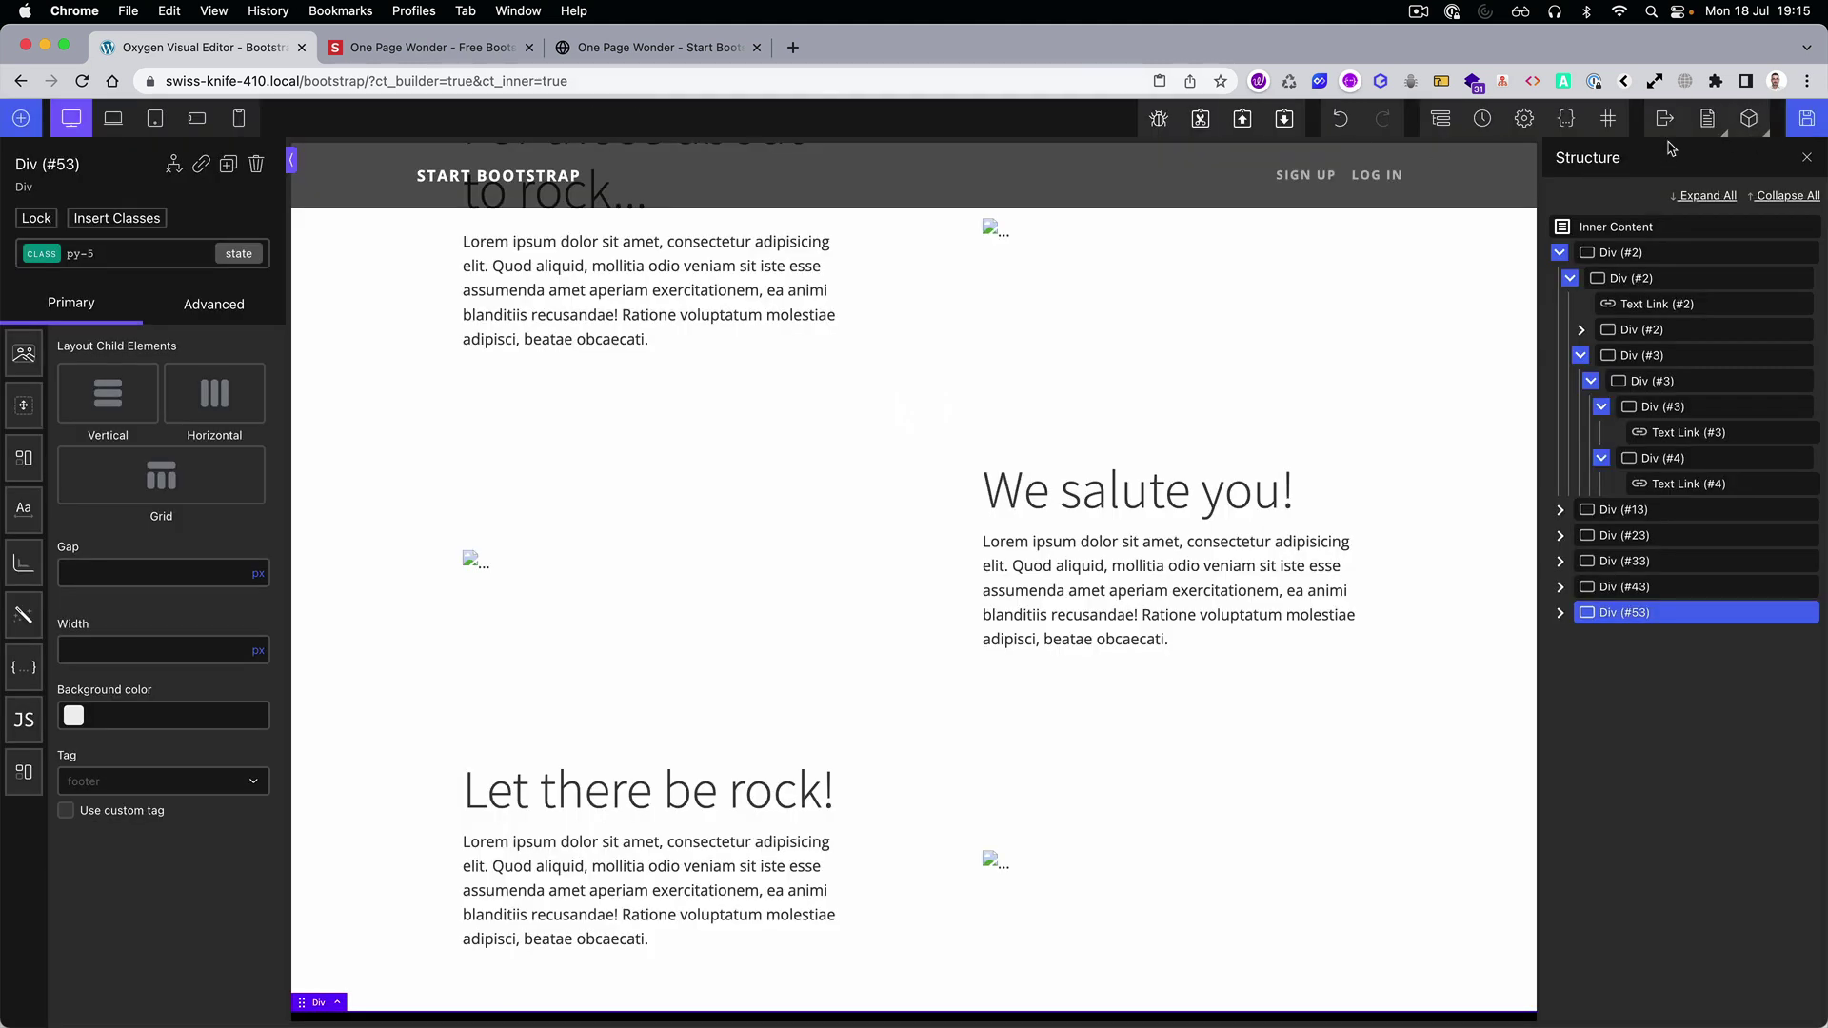
Upload 01.jpg, 02.jpg and 03.jpg from the template's assets/img folder into the Media Library.
mouse_move(1665, 118)
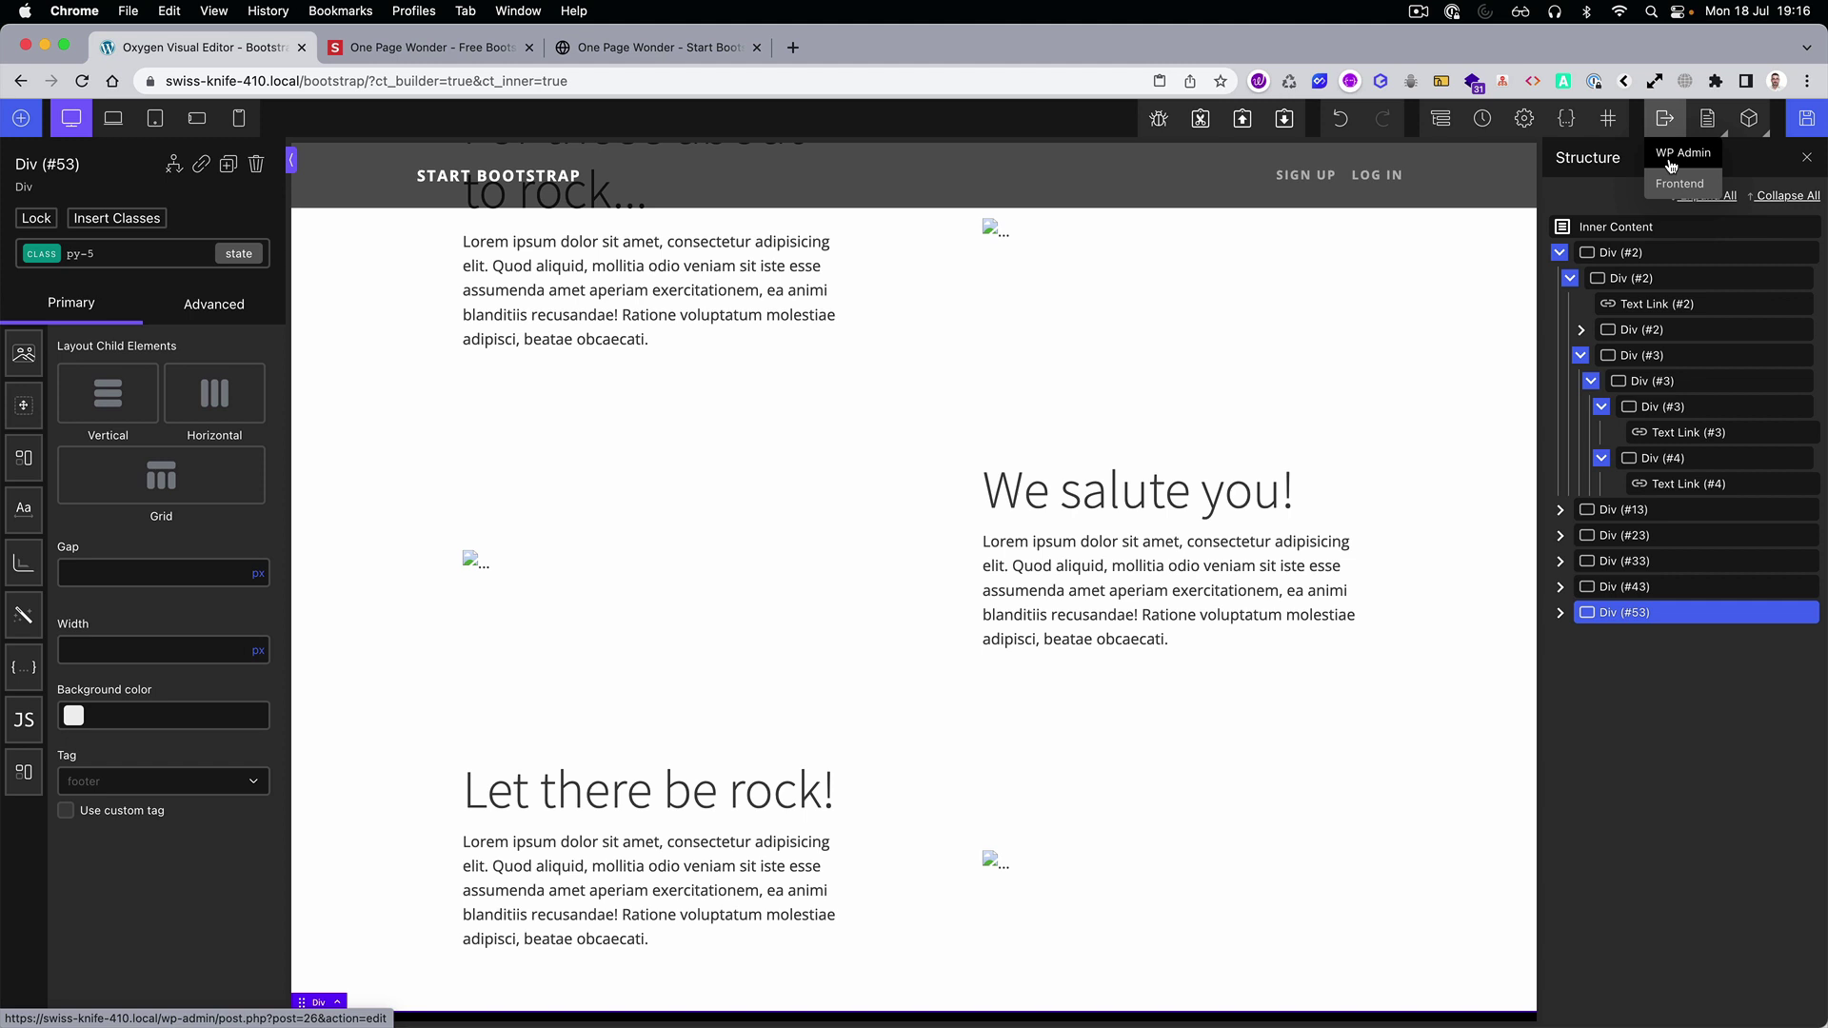
left_click(1678, 154)
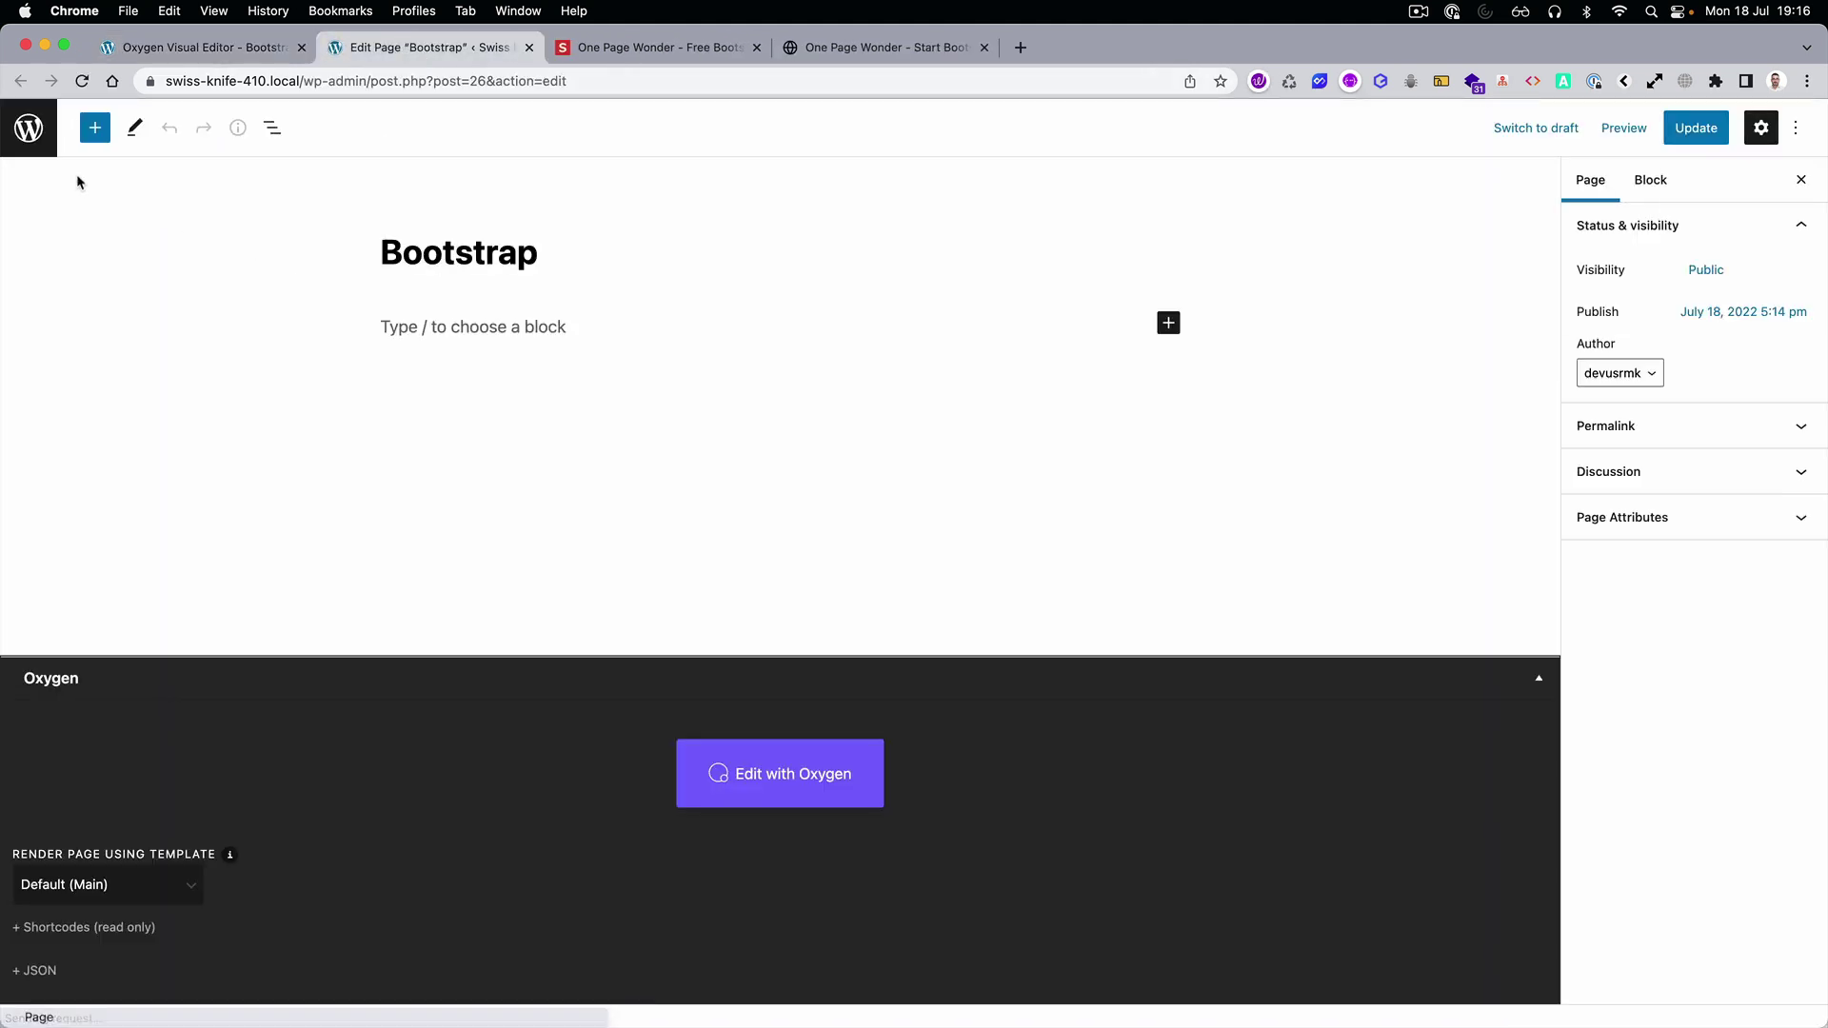
left_click(28, 127)
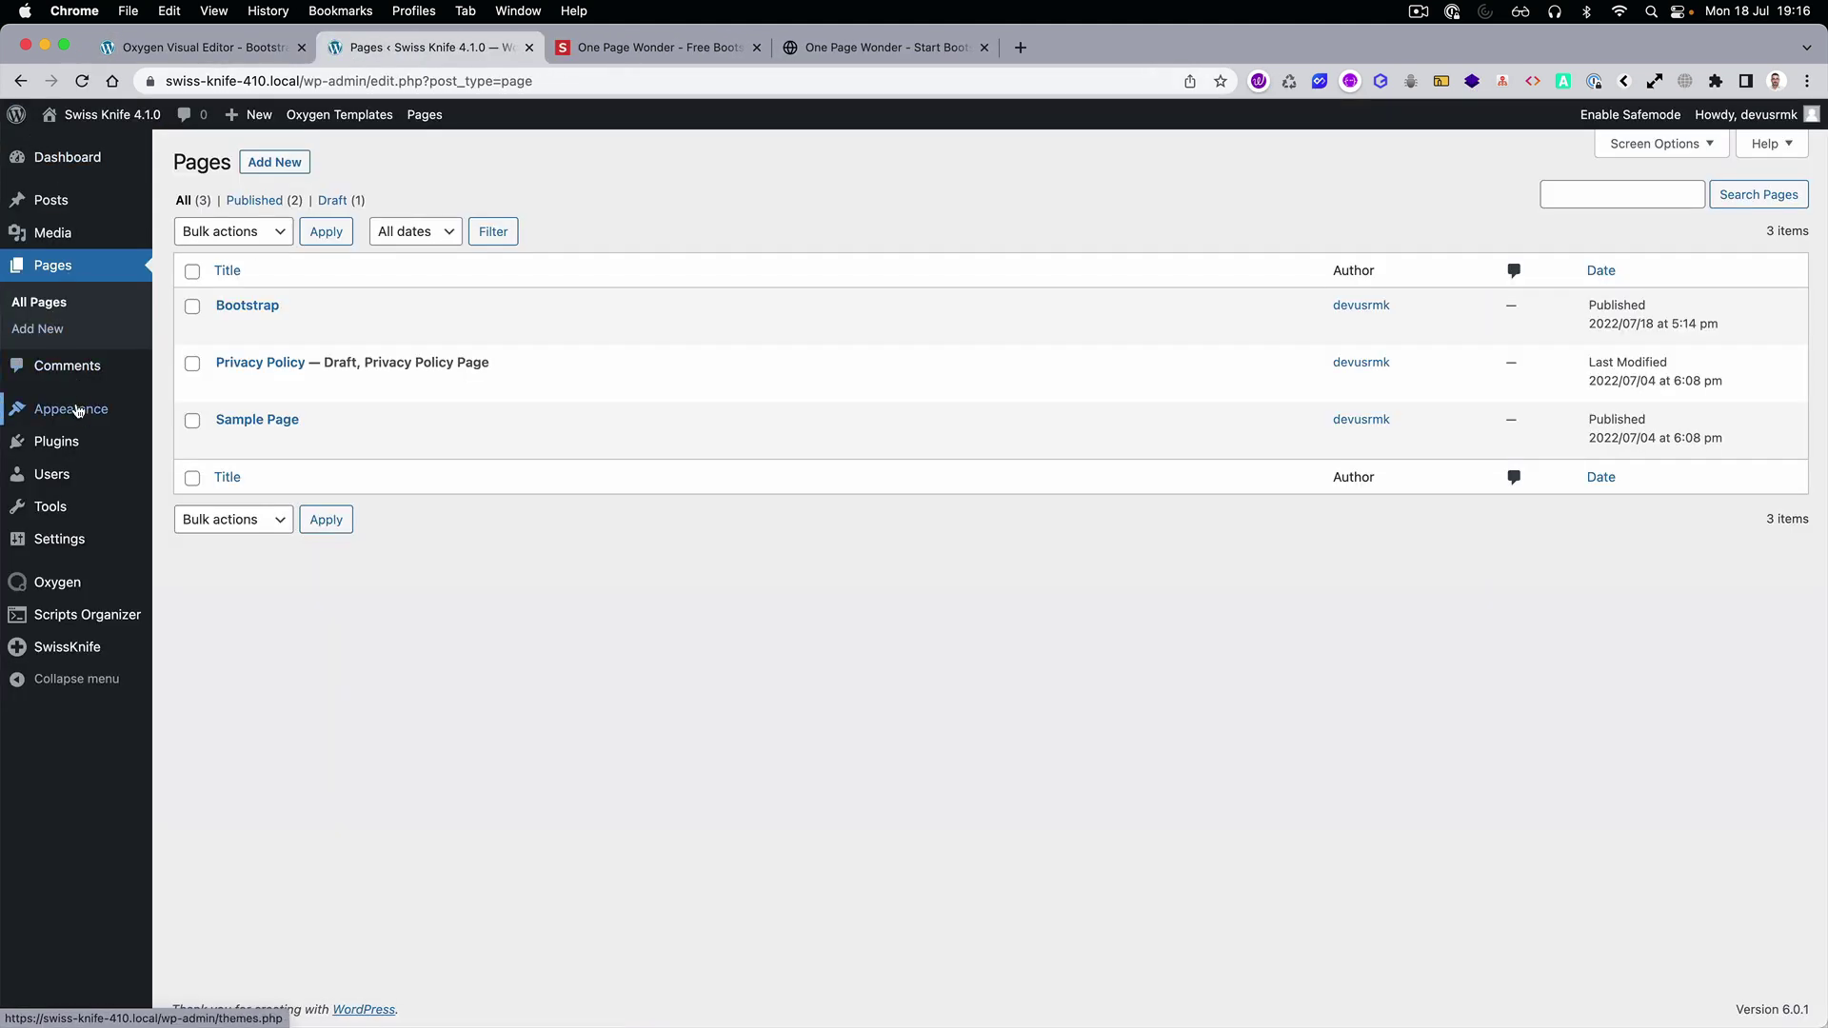
mouse_move(79, 411)
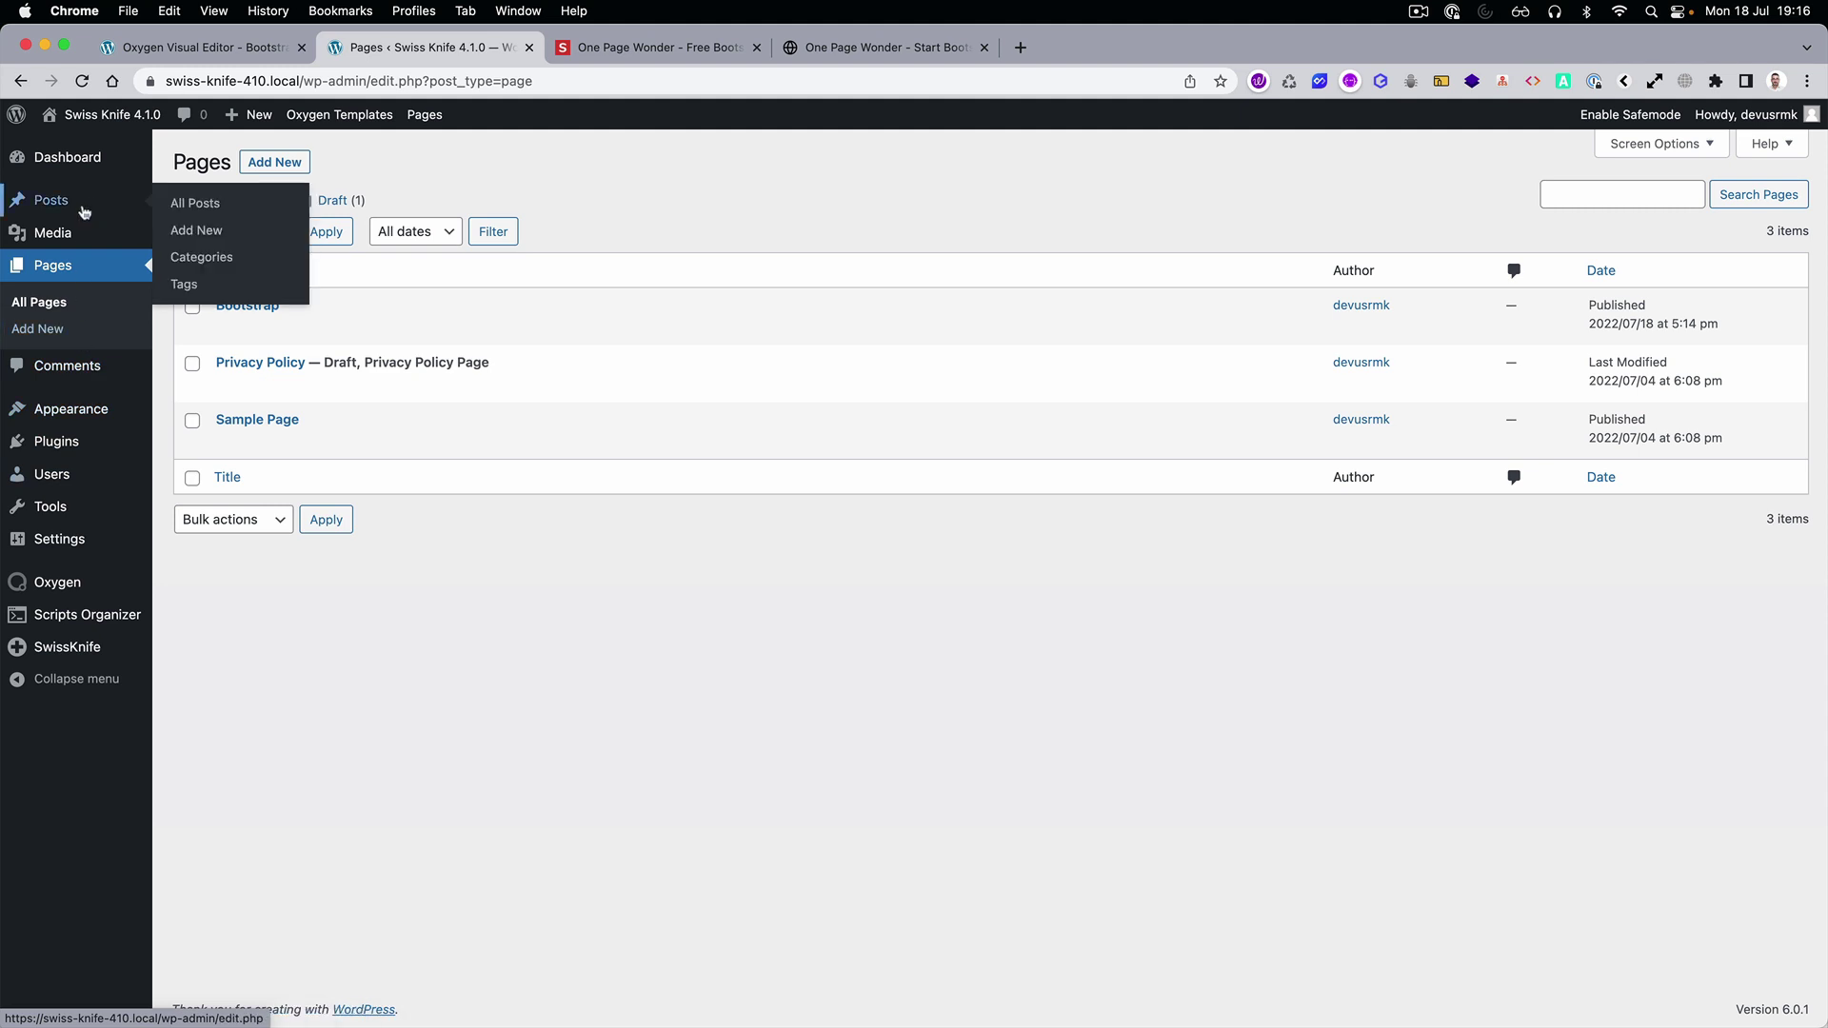
left_click(58, 234)
key("super+Tab")
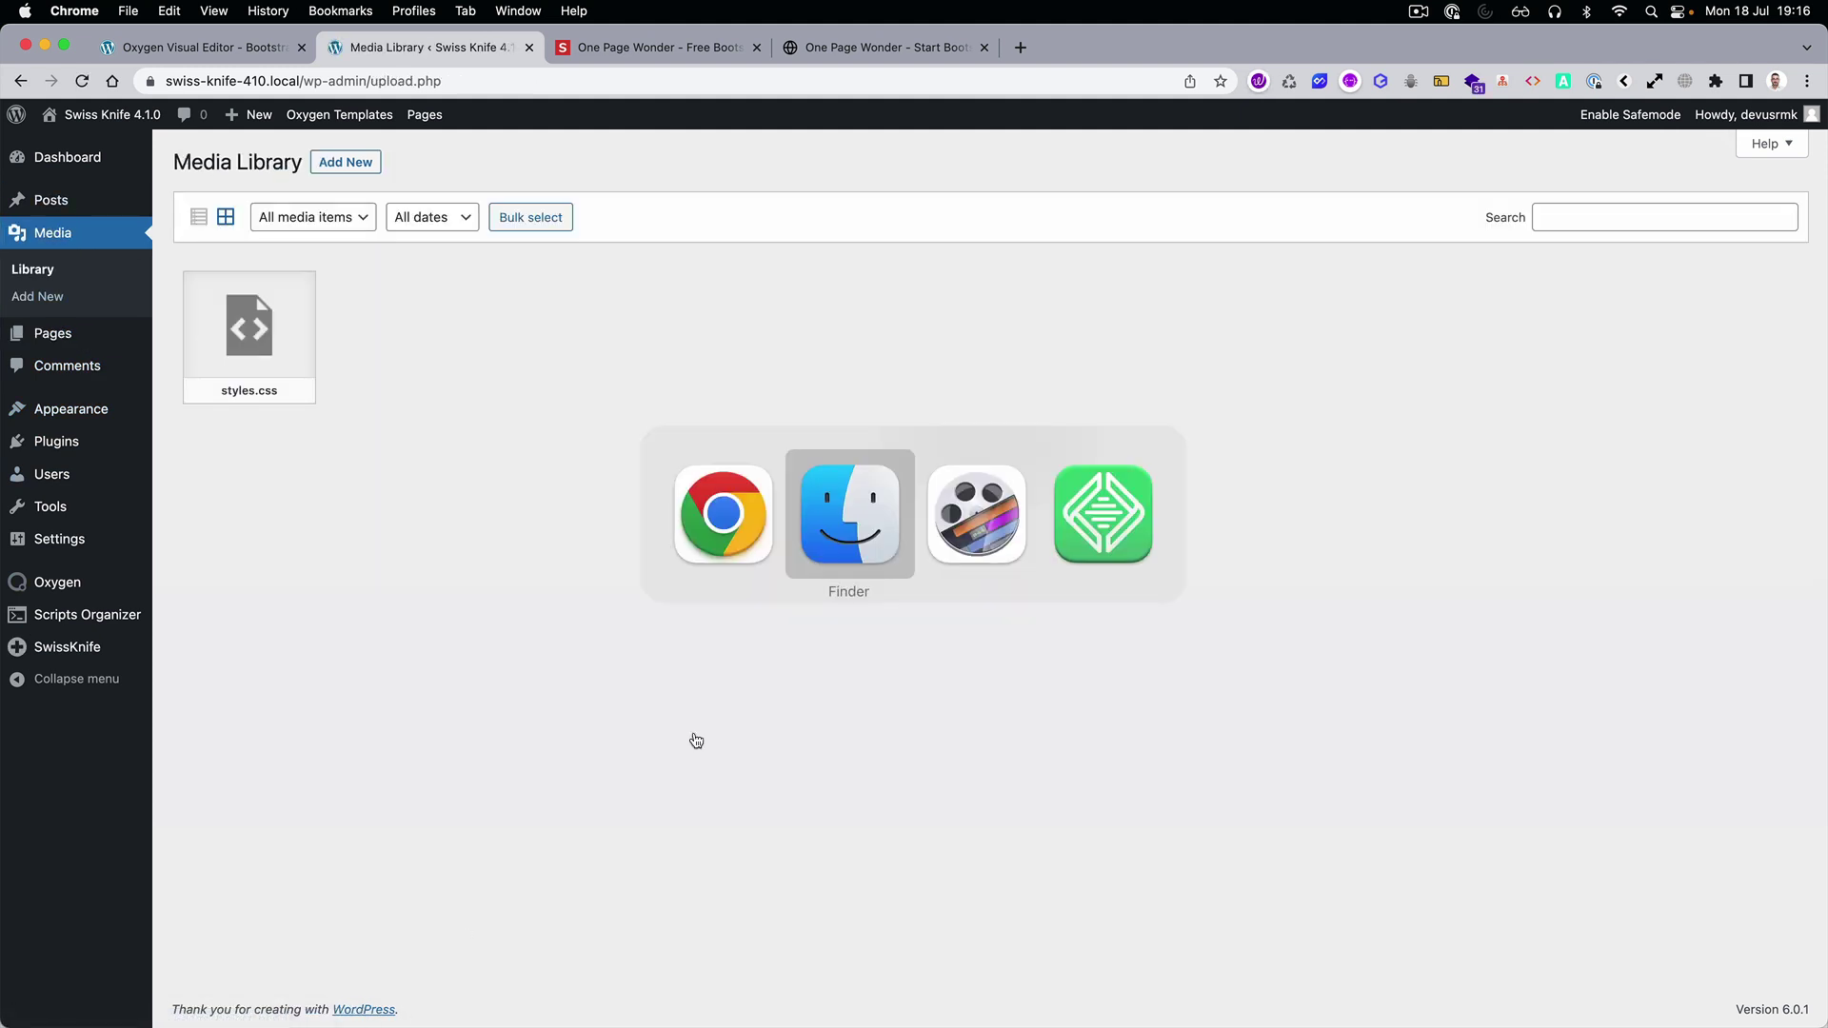
left_click(858, 551)
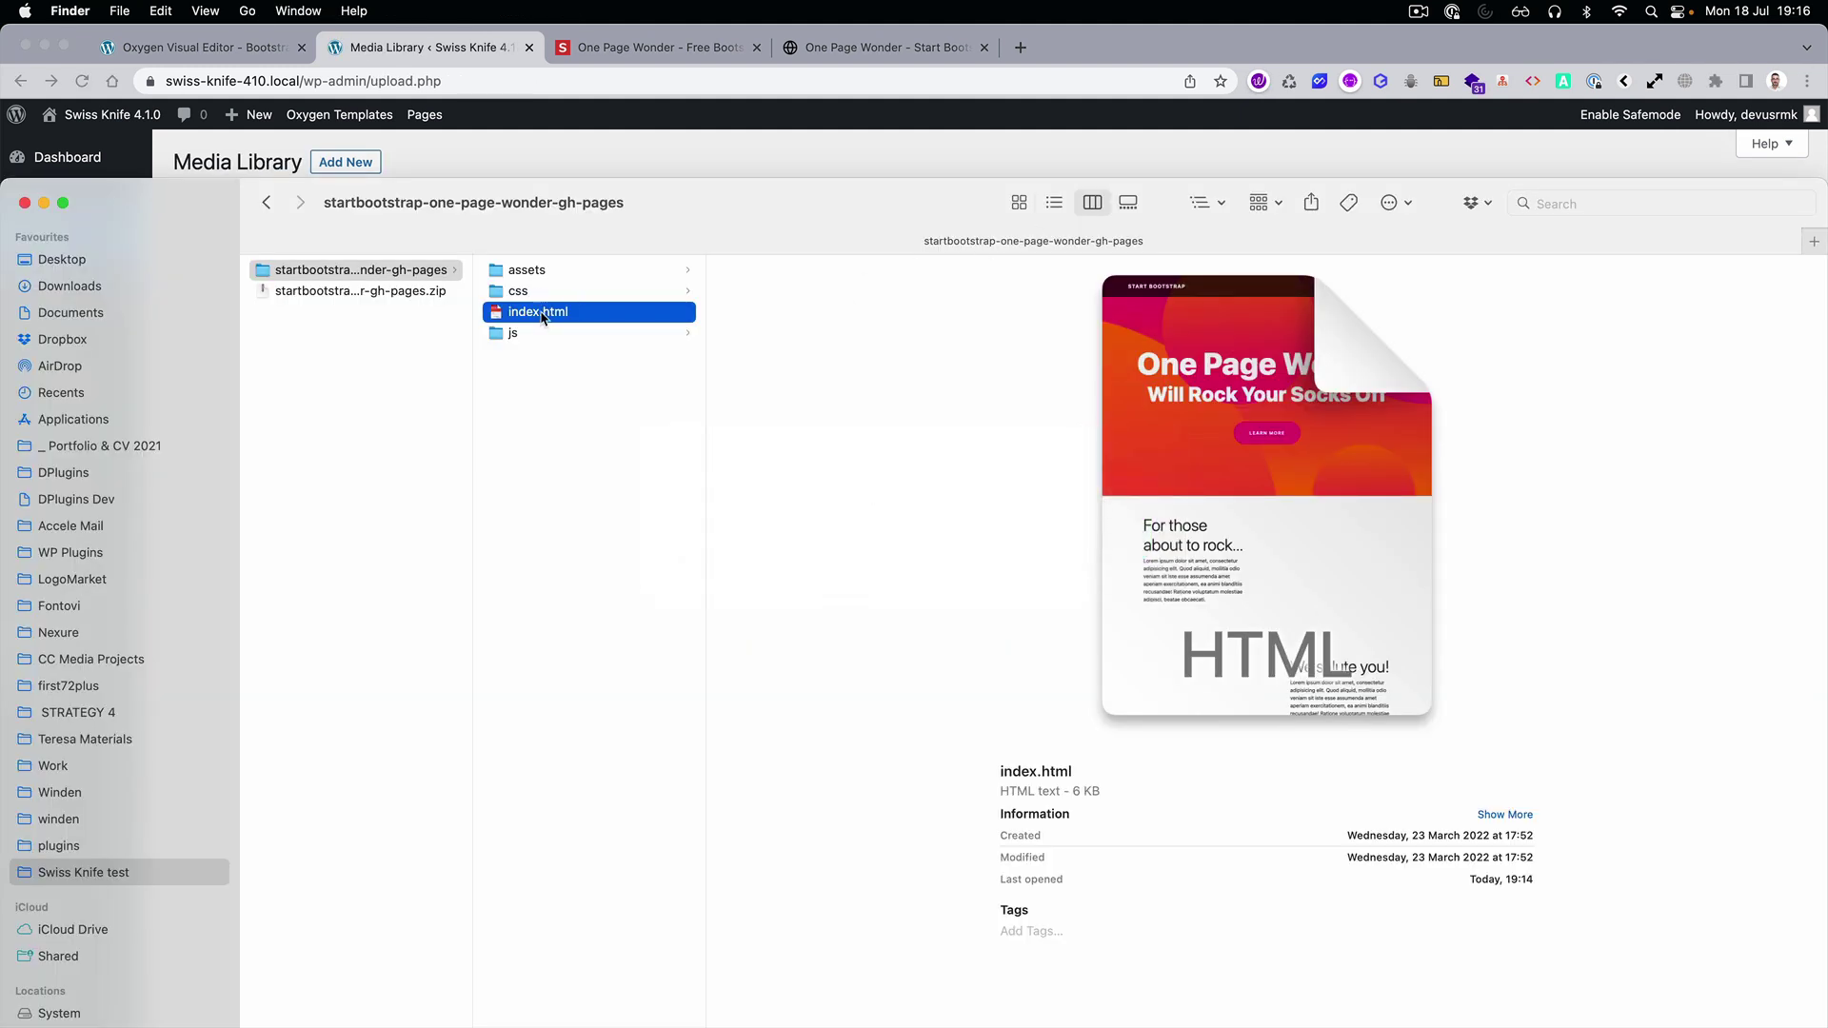
left_click(551, 273)
left_click(746, 292)
left_click_drag(829, 241, 1042, 483)
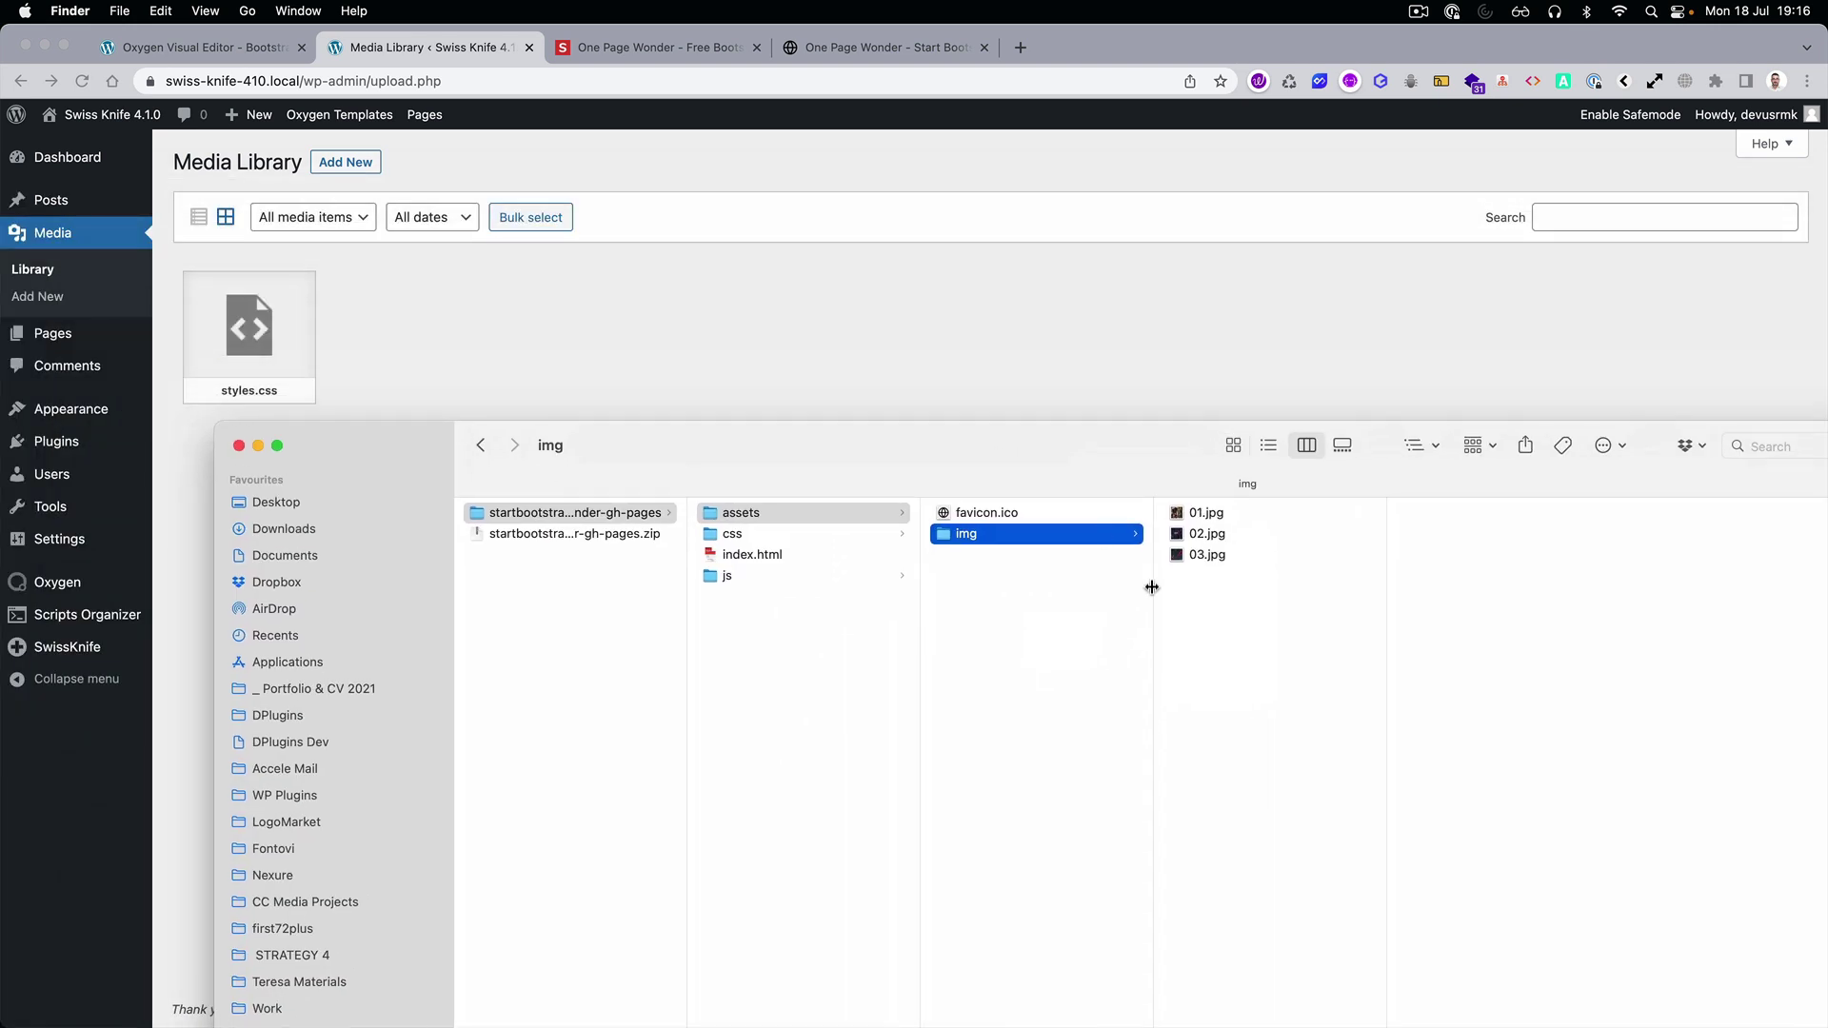
left_click_drag(1157, 588, 637, 346)
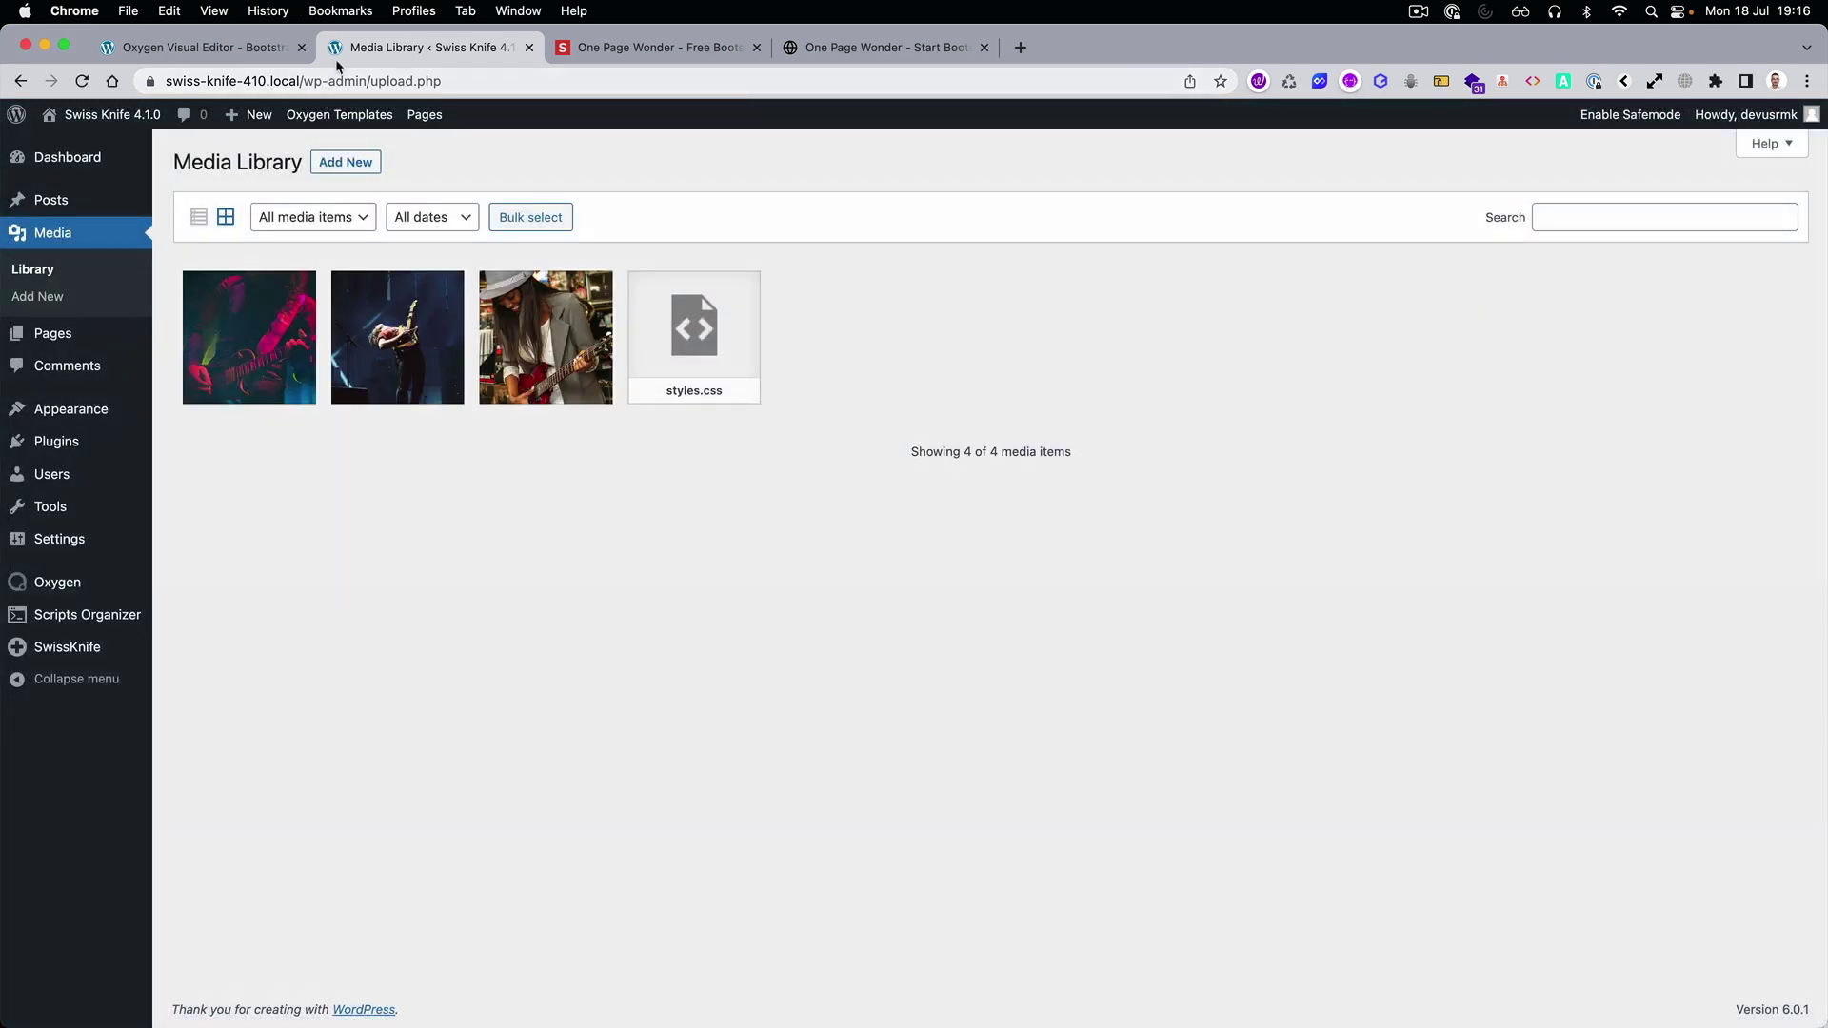
Back in Oxygen, select the first section's broken image, checking the template pages for reference.
left_click(281, 48)
scroll(674, 457, "up", 5)
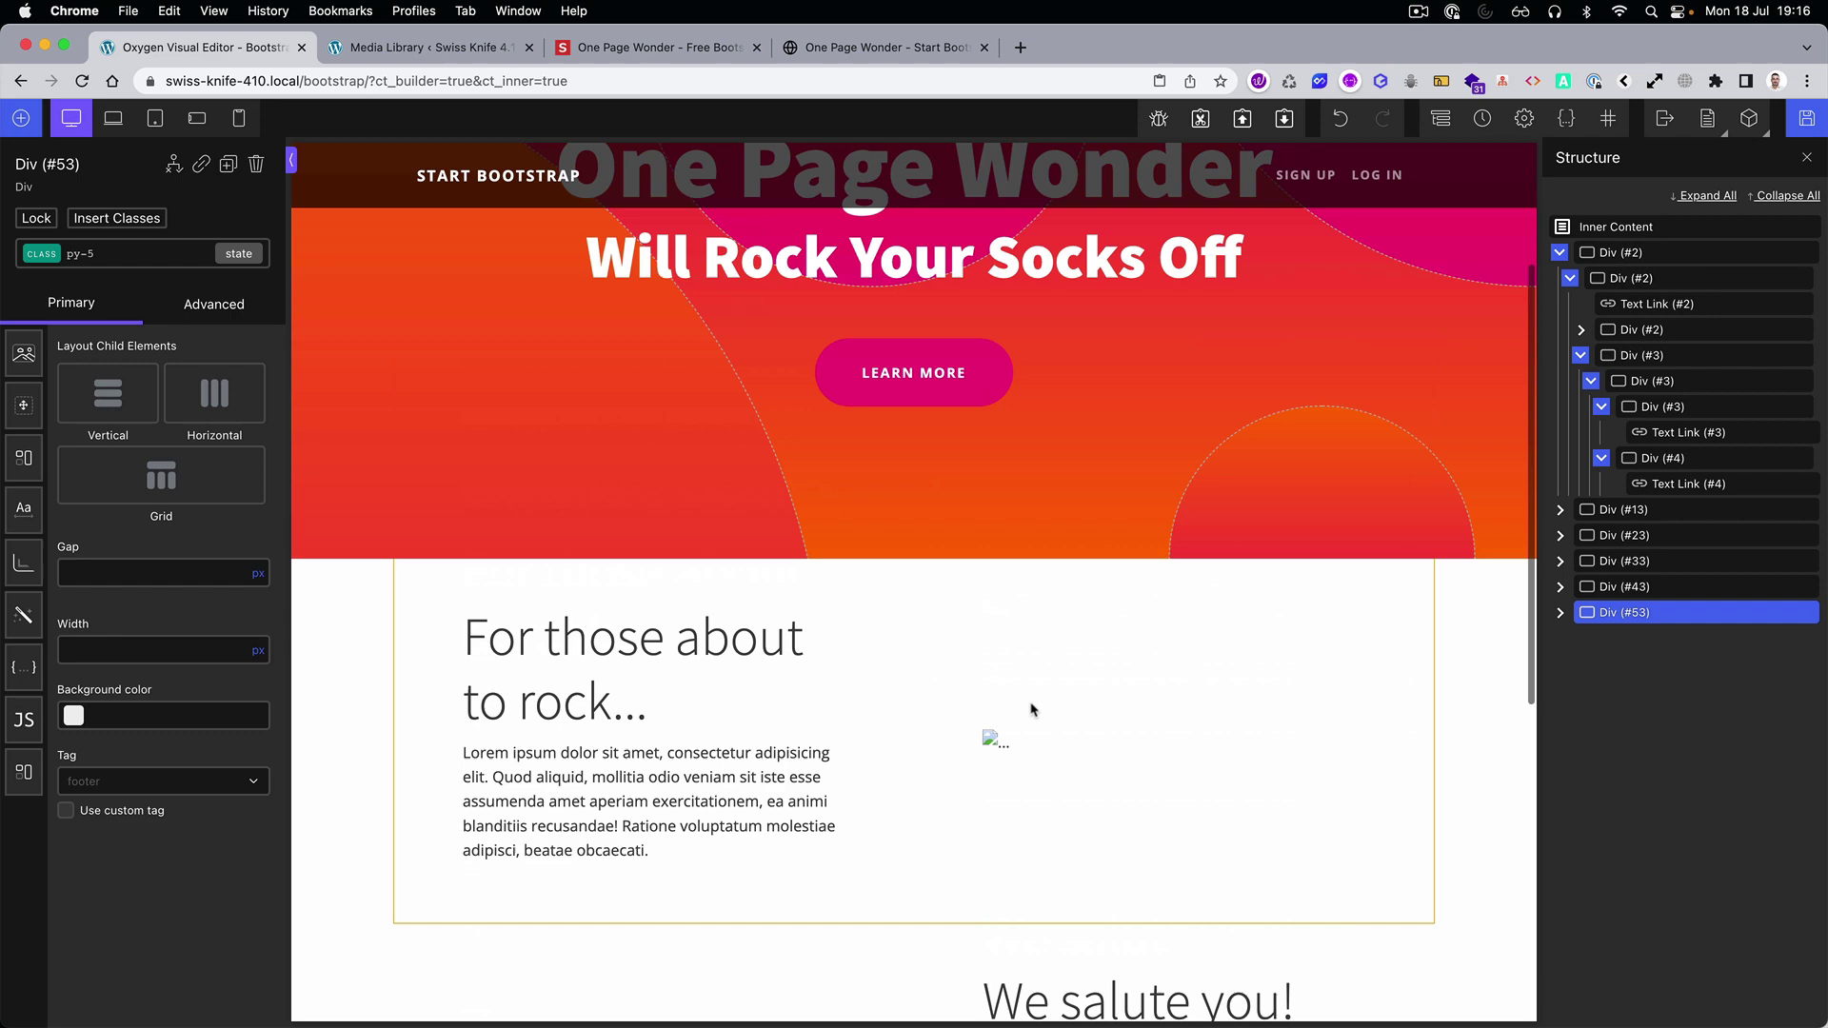
left_click(992, 740)
left_click(693, 47)
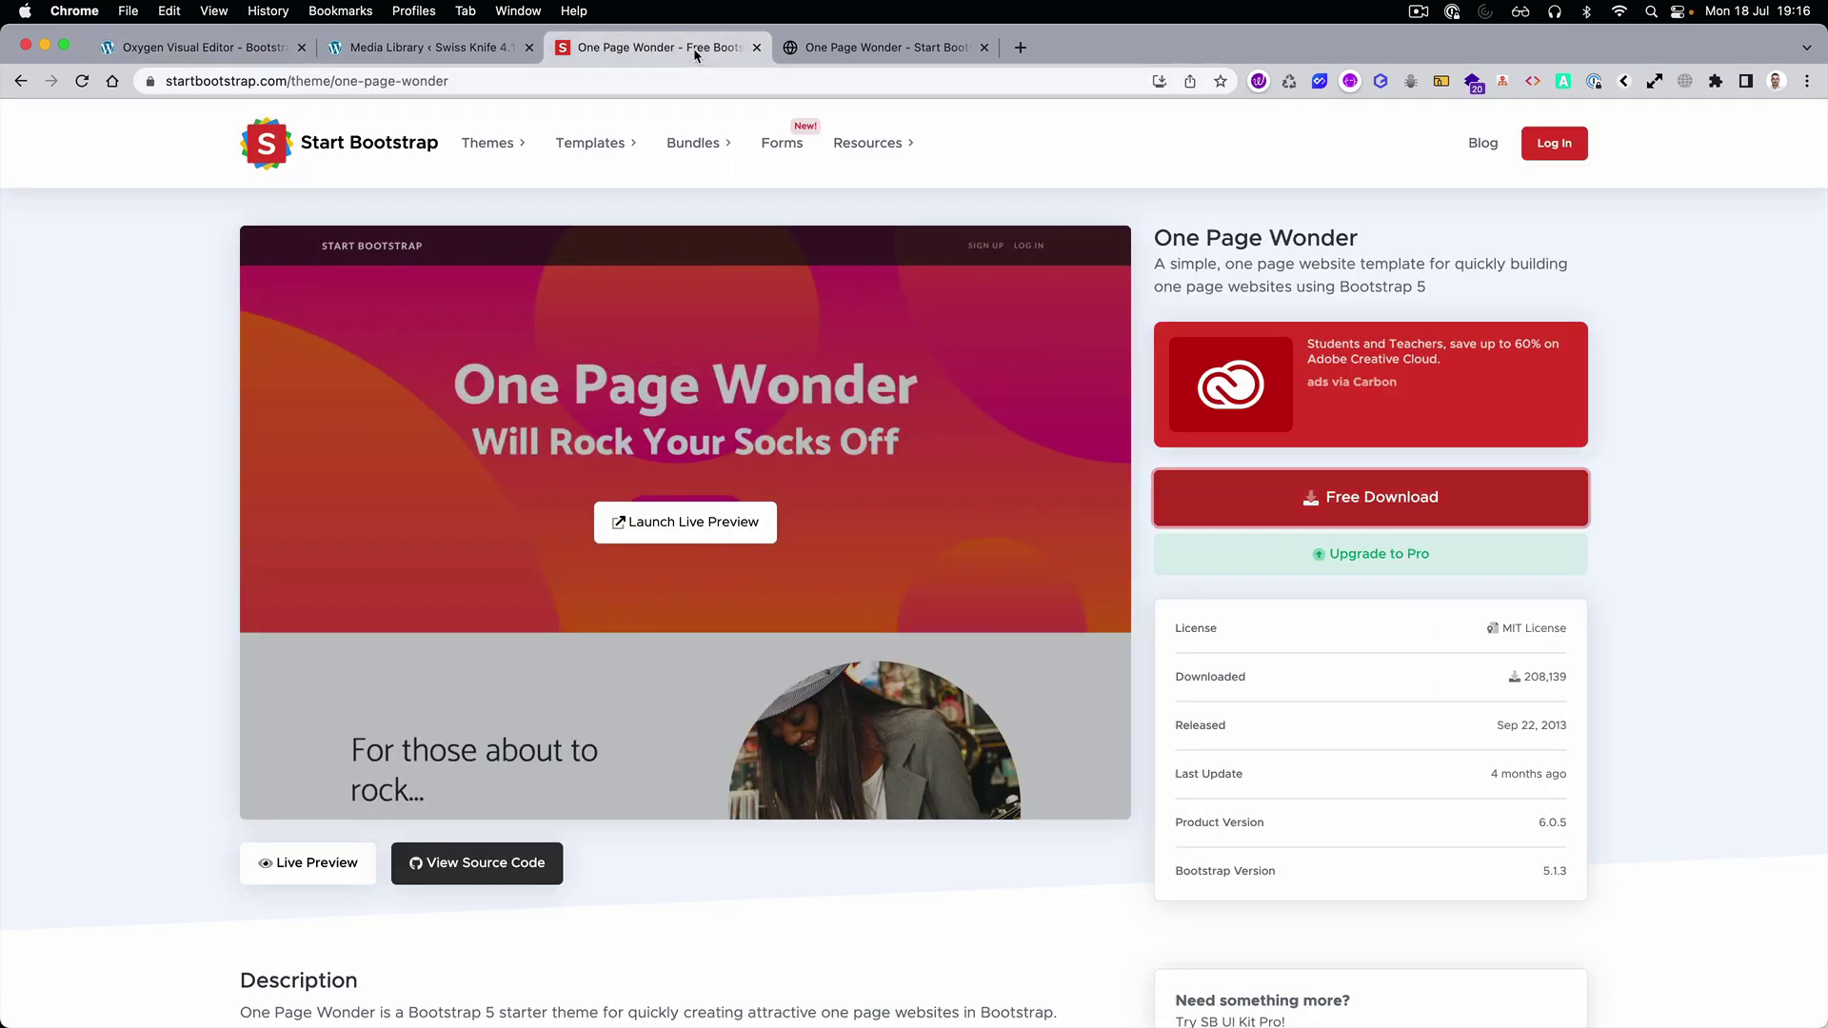
scroll(686, 476, "down", 1)
left_click(885, 48)
scroll(1064, 438, "down", 3)
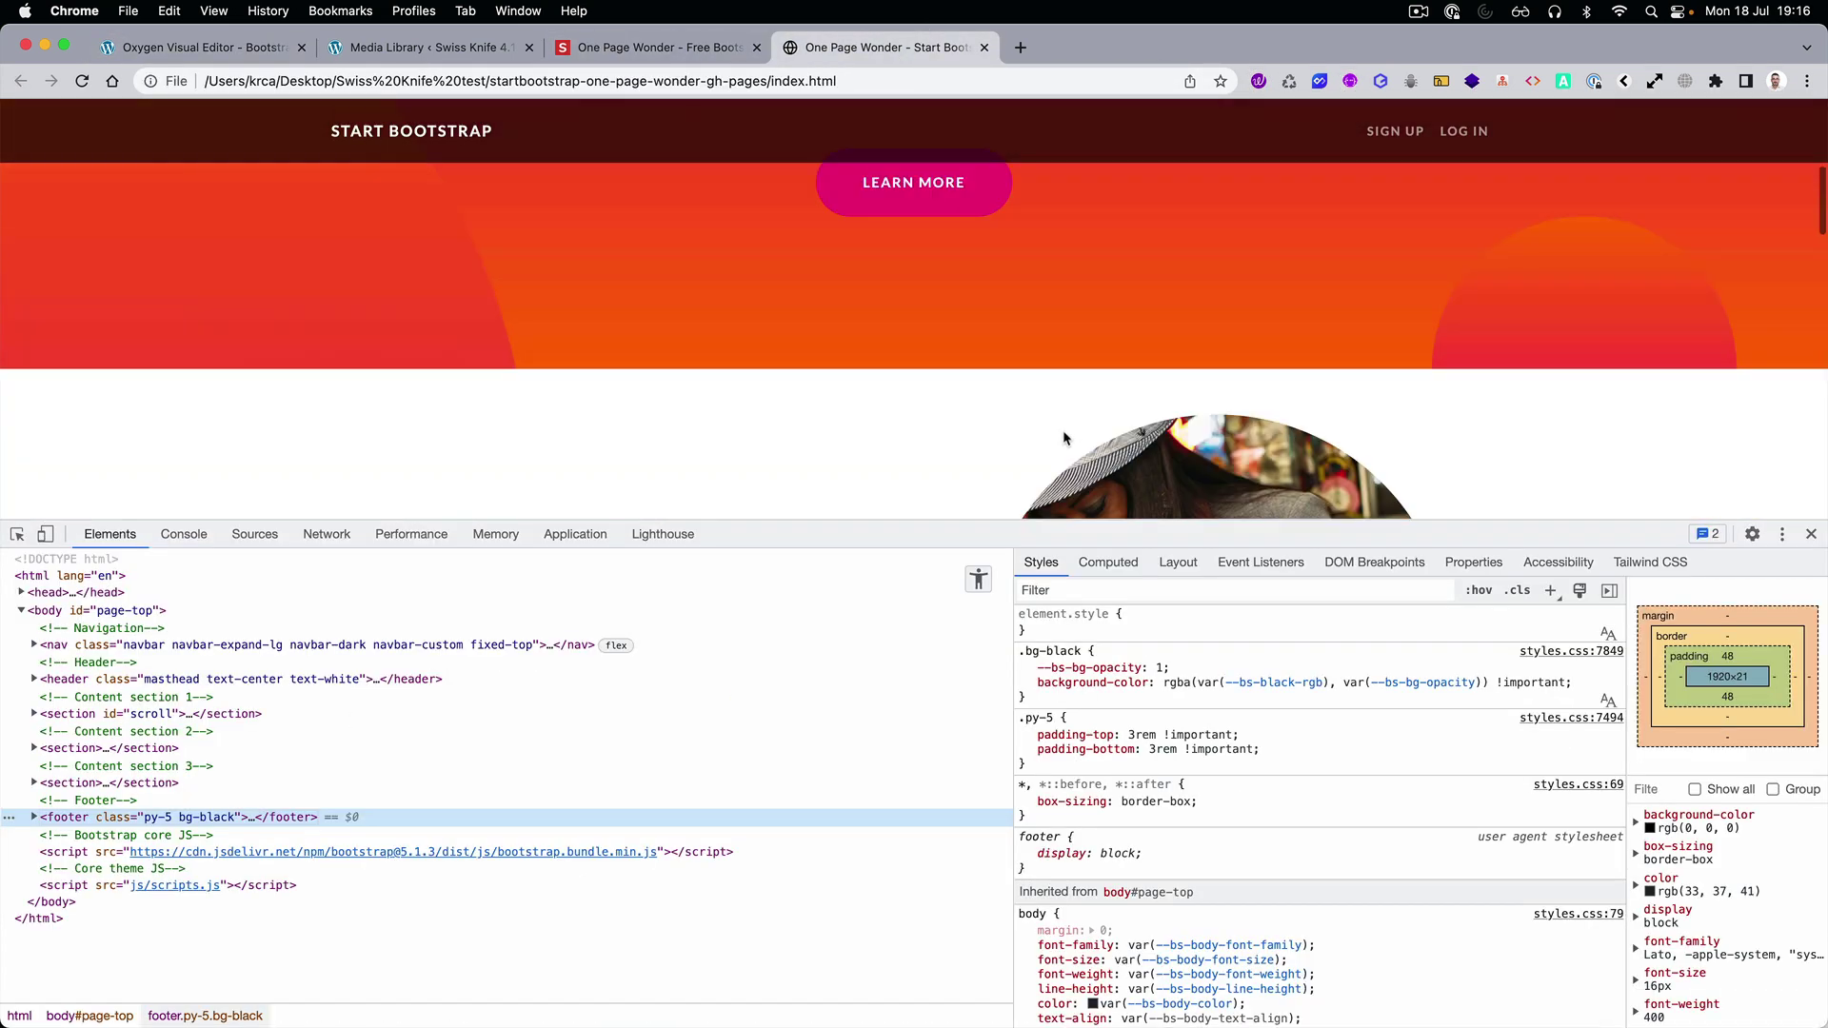
left_click(1813, 534)
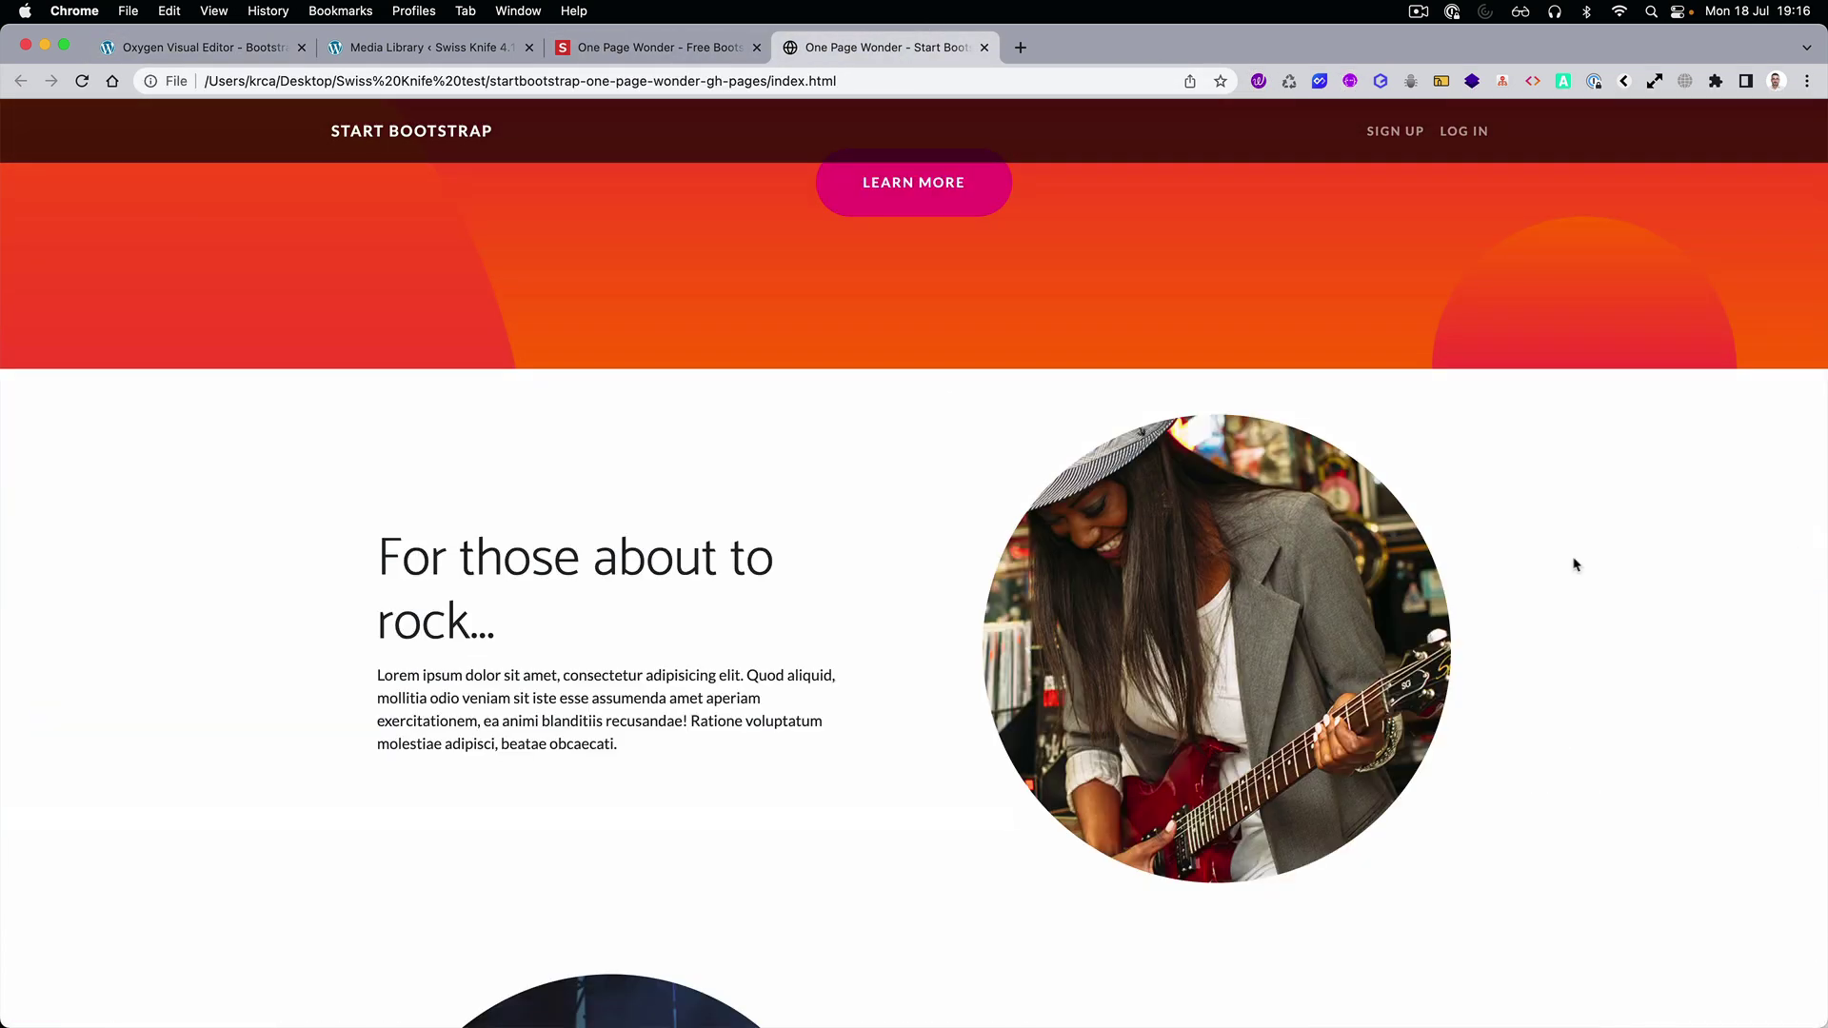
left_click(245, 45)
Apply the third uploaded photo to the first image and 02.jpg beside 'We salute you!'.
left_click(181, 432)
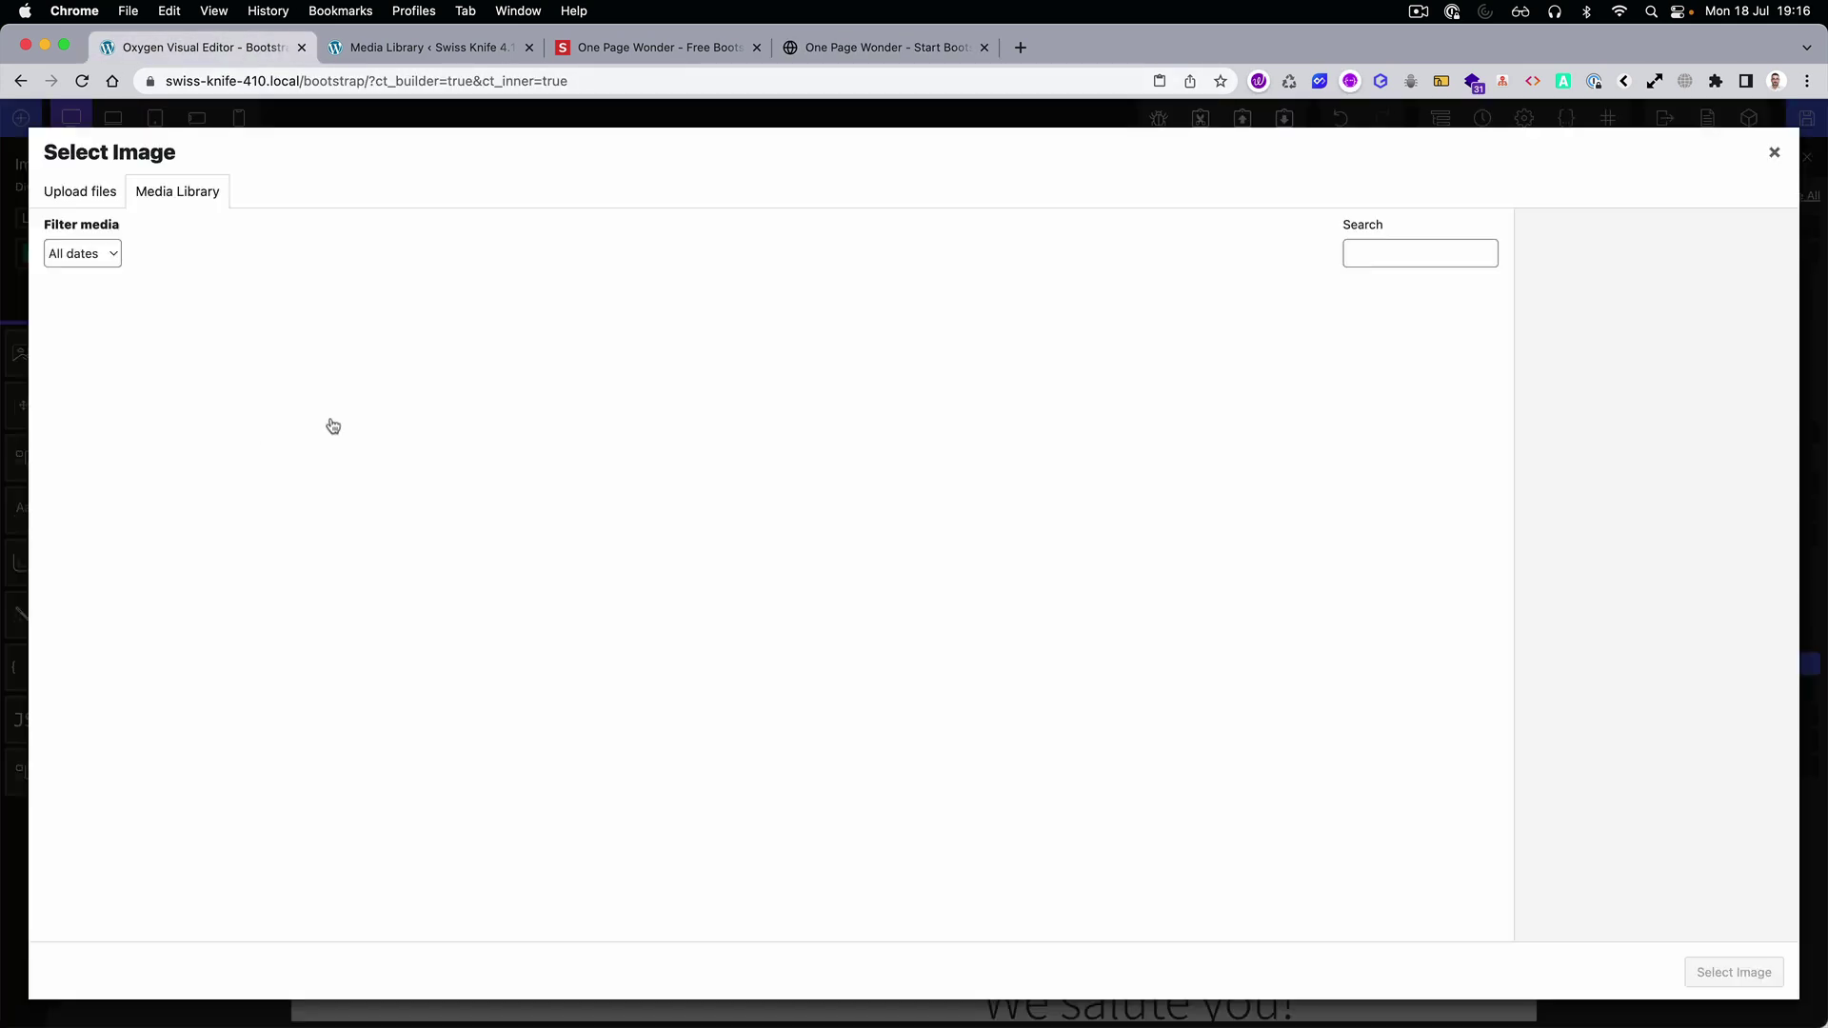
left_click(449, 412)
left_click(1727, 970)
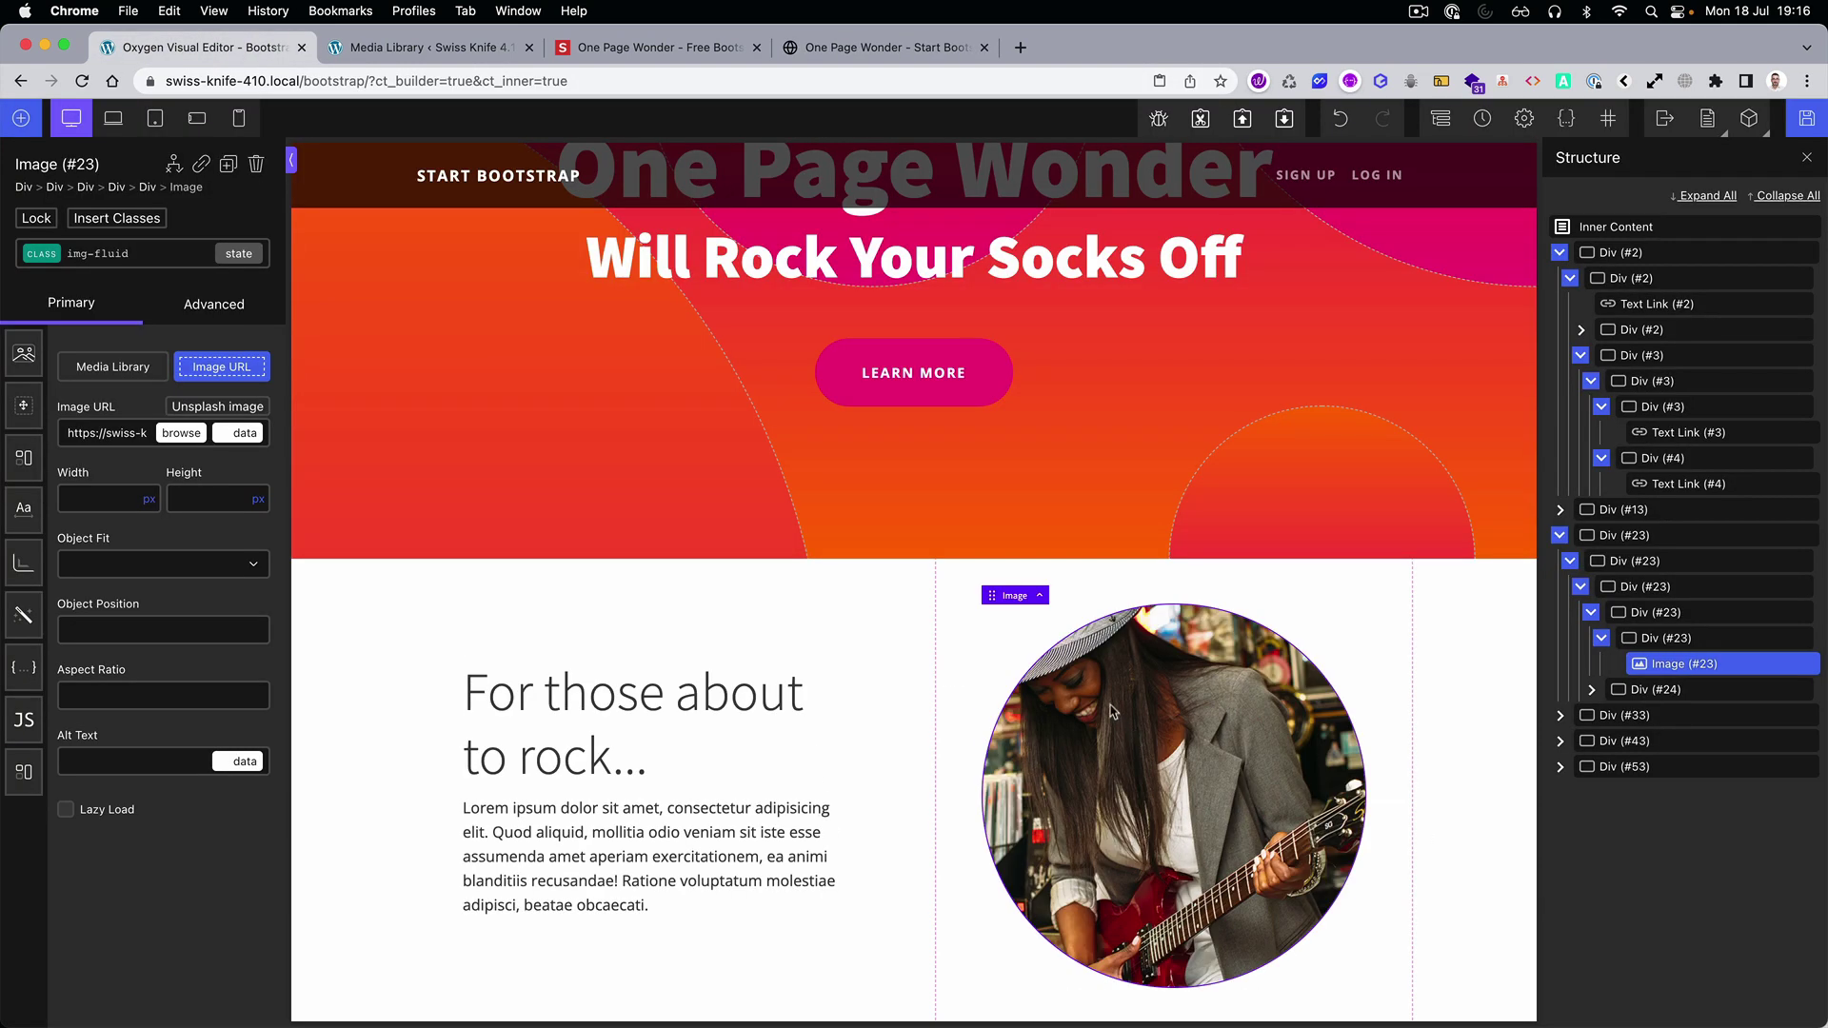
scroll(1093, 660, "down", 7)
left_click(473, 460)
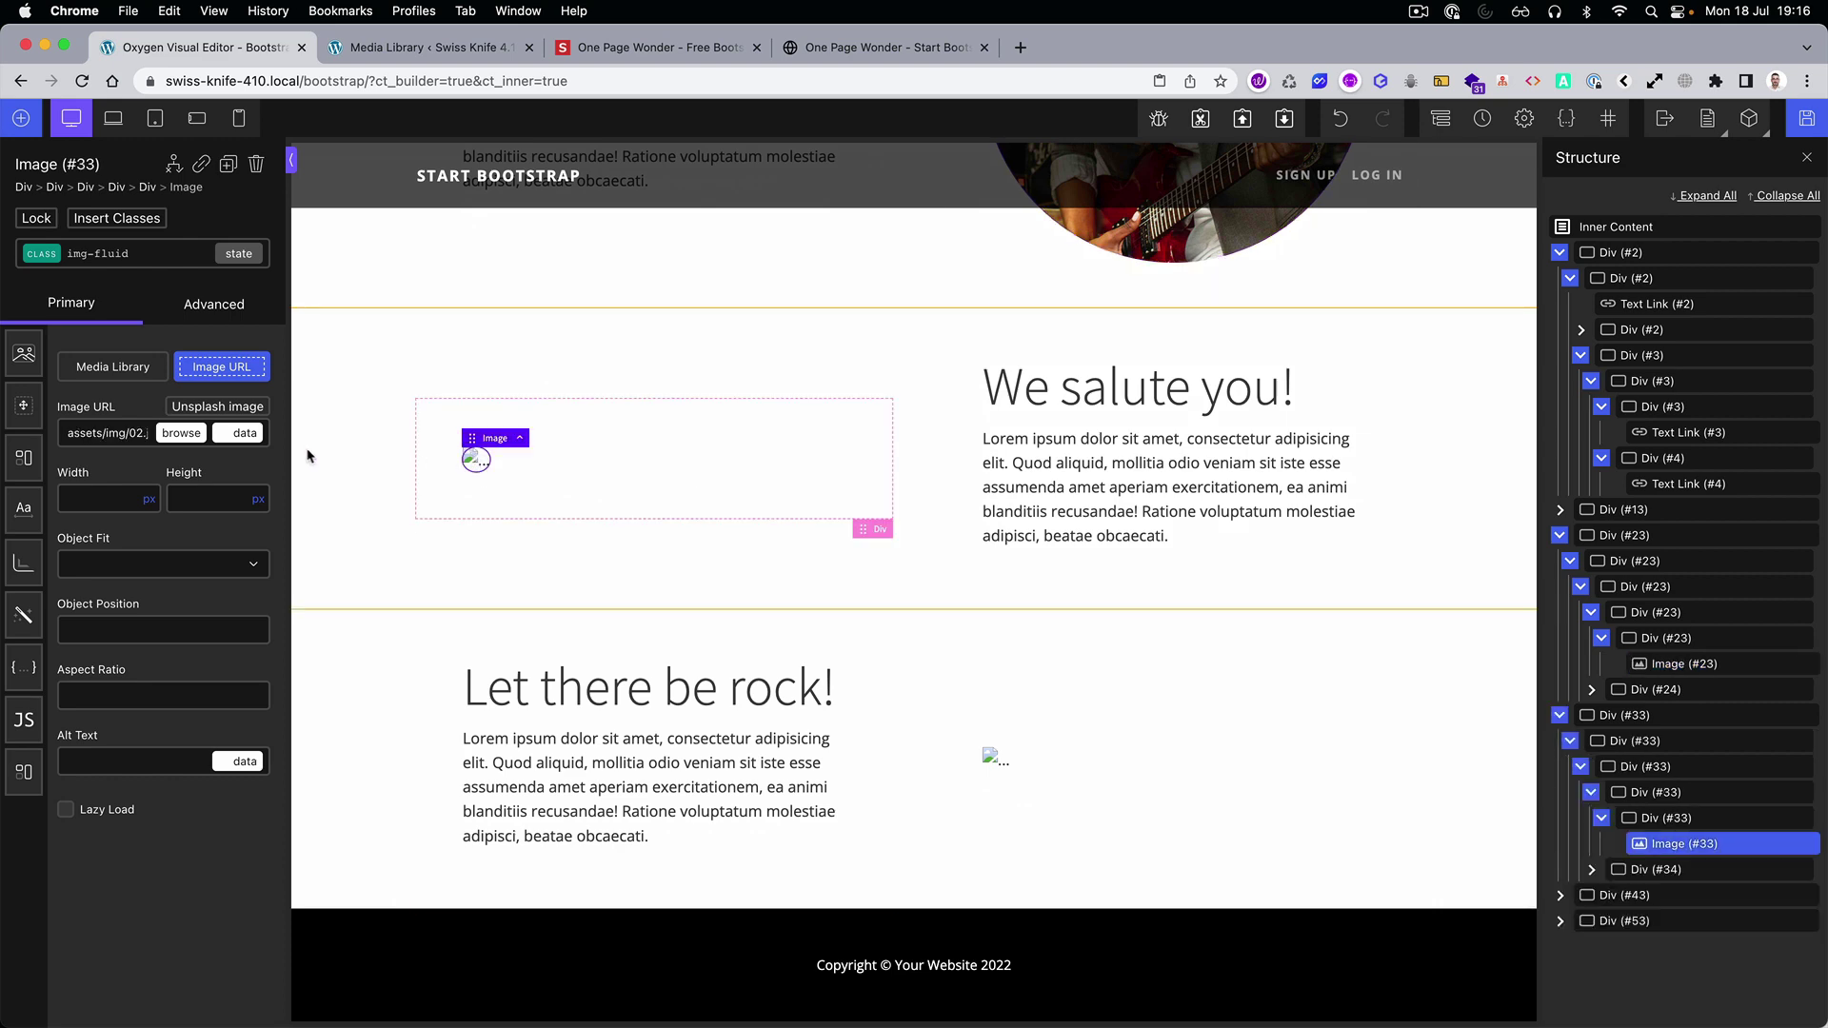
left_click(200, 434)
left_click(242, 384)
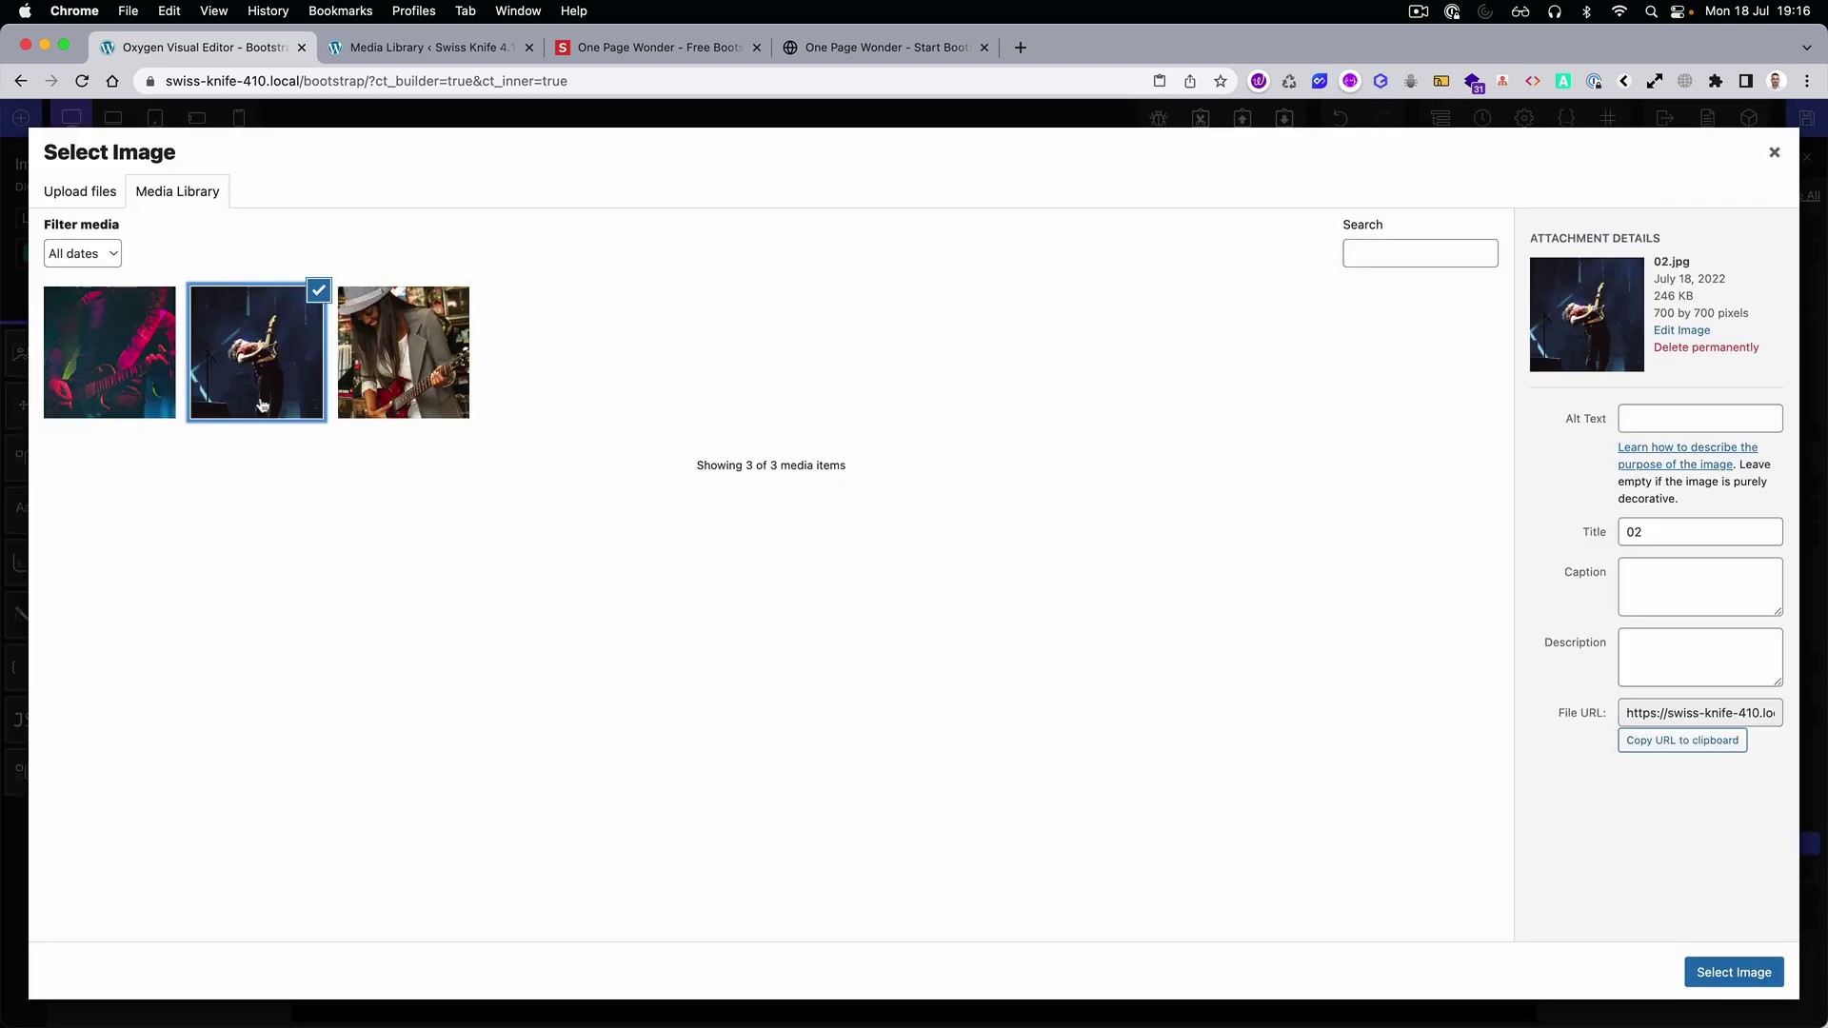
left_click(1770, 981)
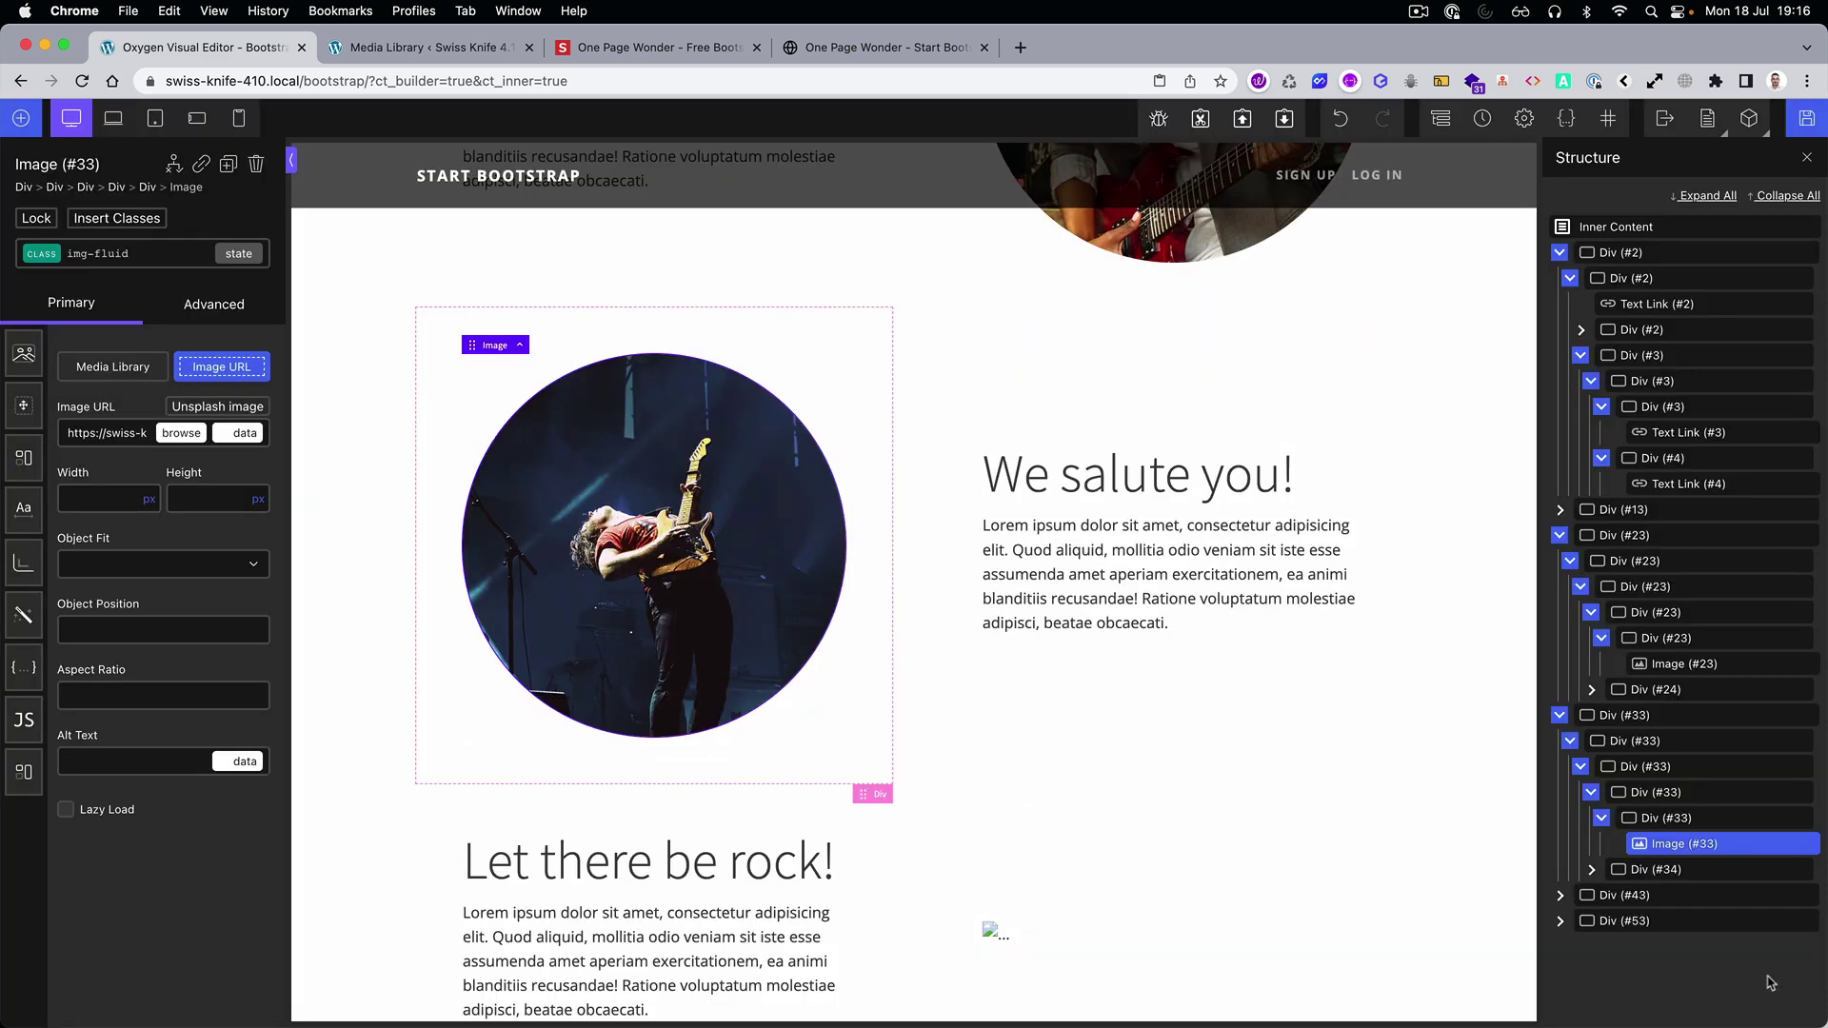
Replace the image beside 'Let there be rock!' with the 03.jpg guitarist photo.
left_click(991, 933)
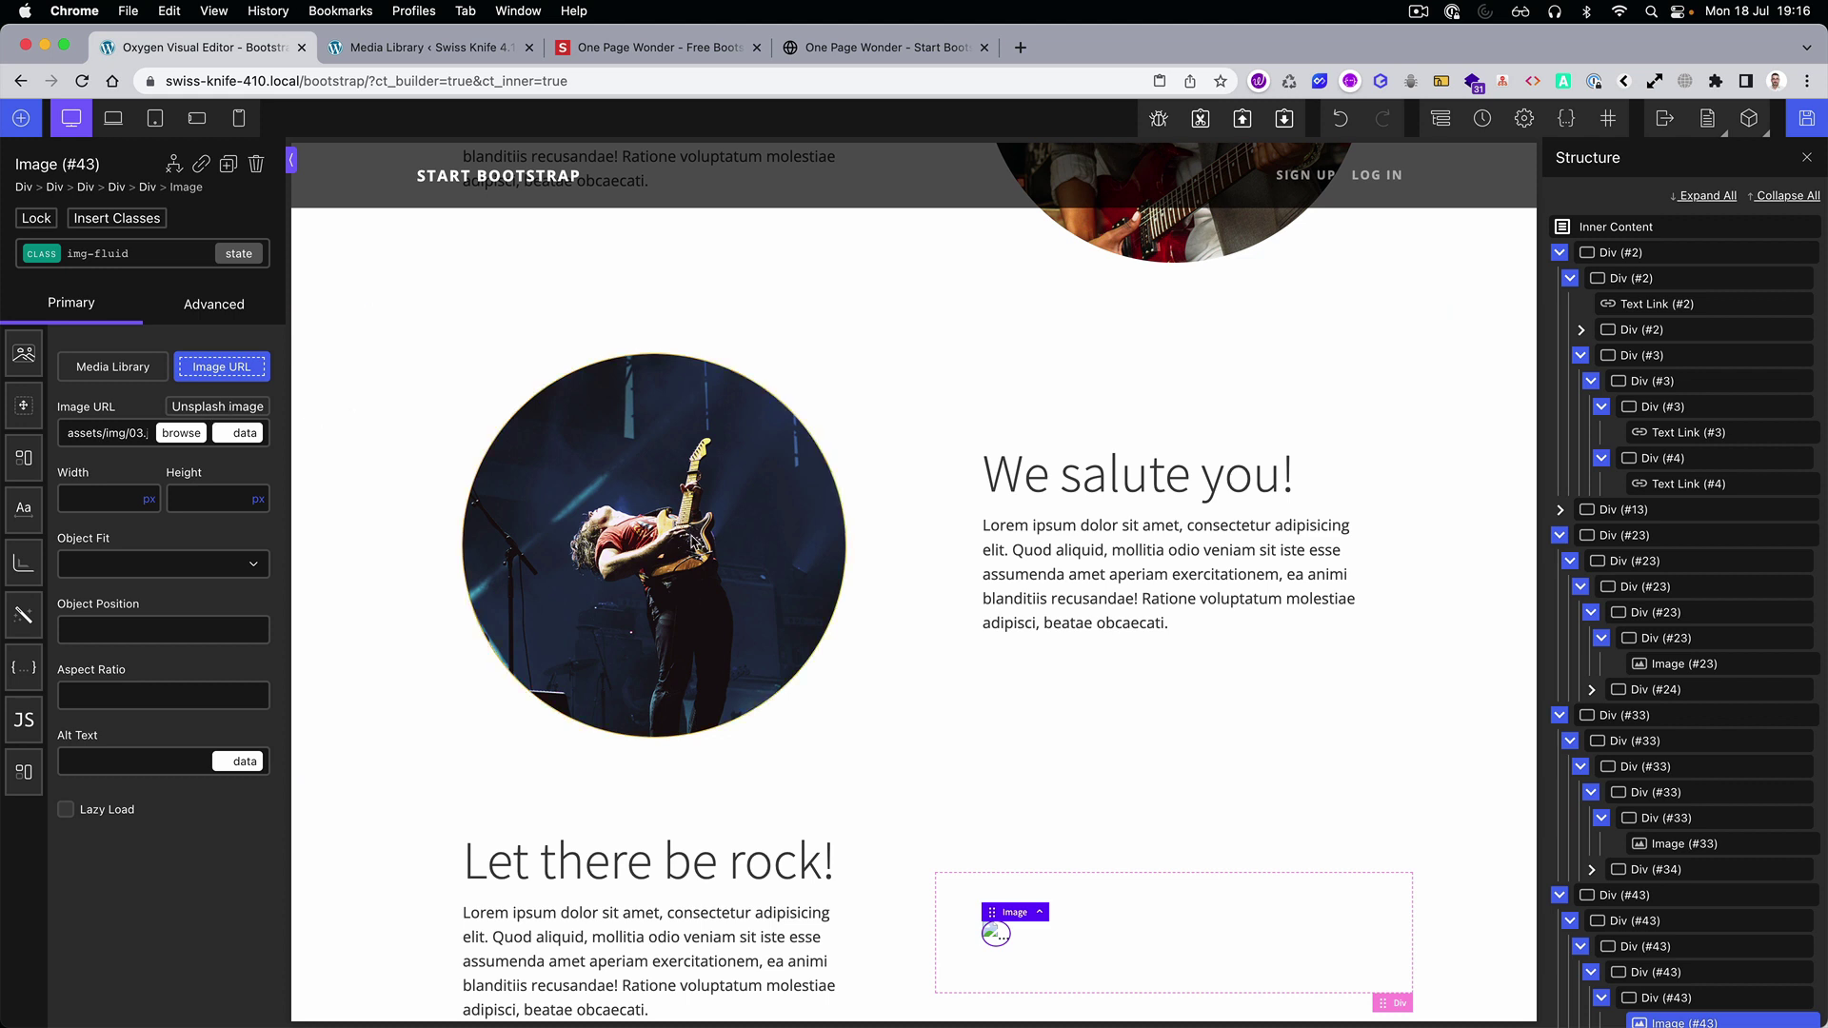
scroll(1060, 632, "down", 3)
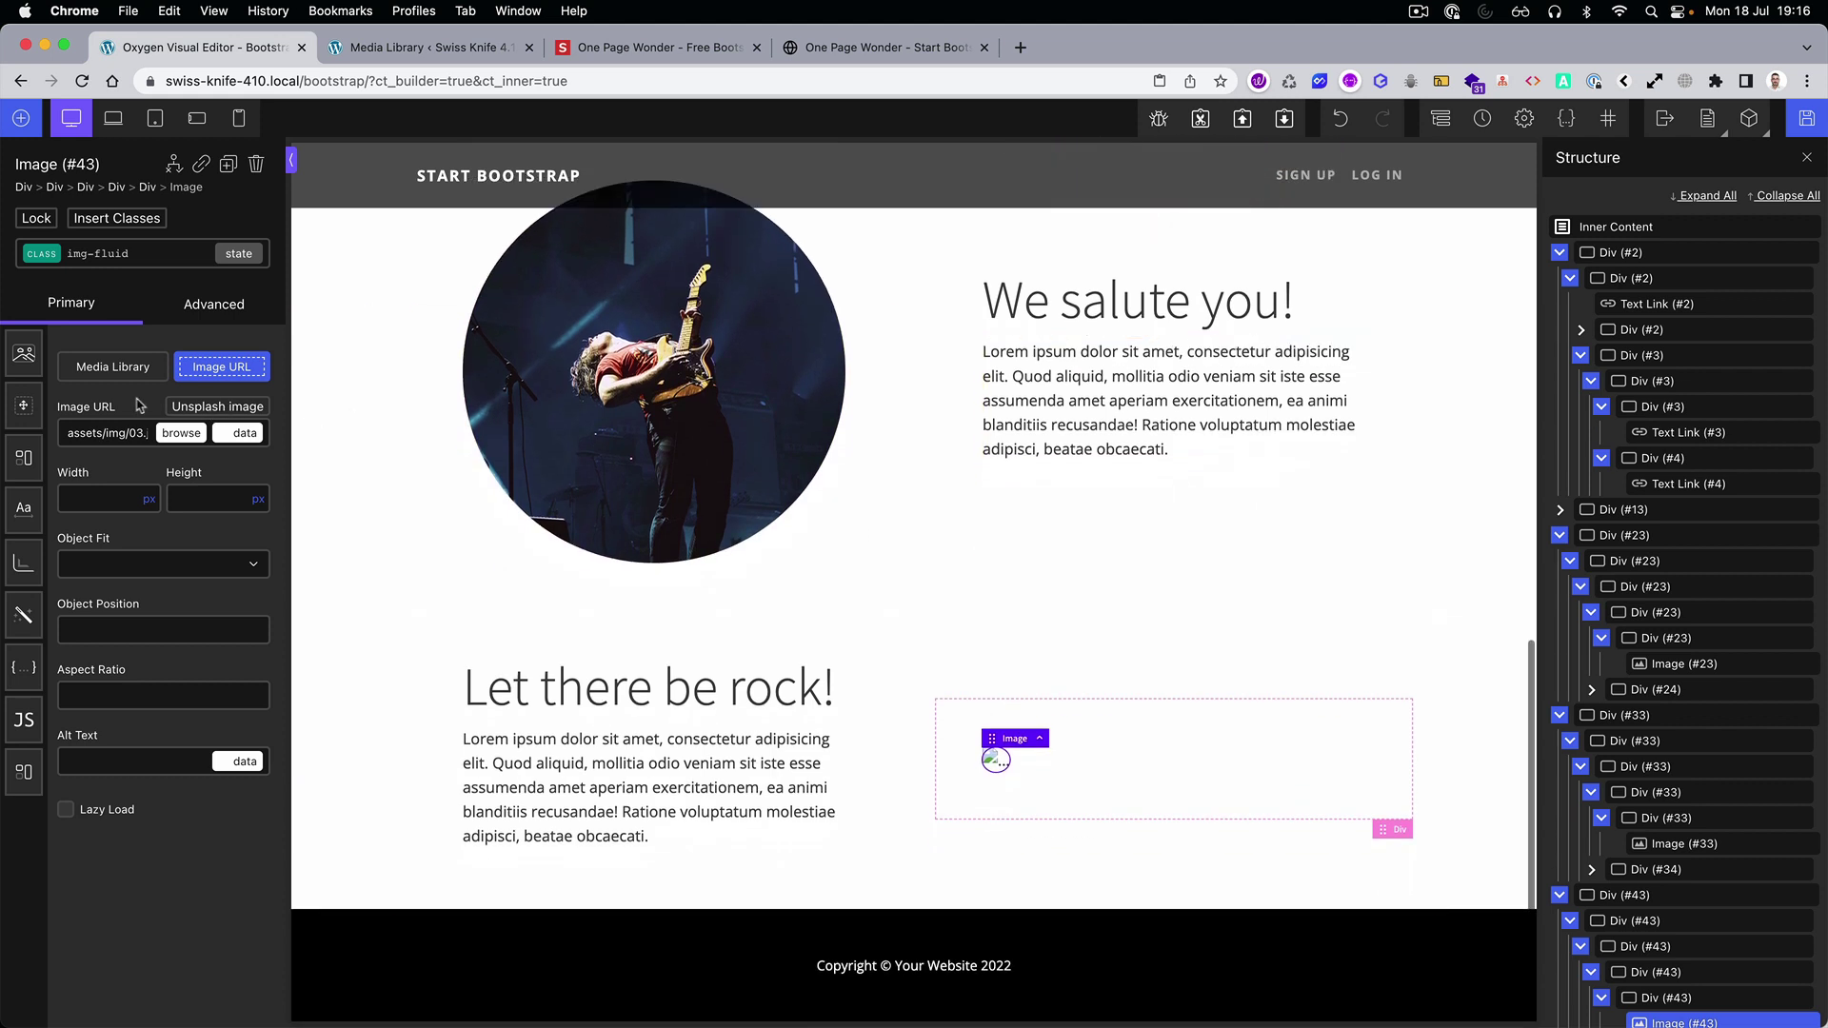
left_click(219, 408)
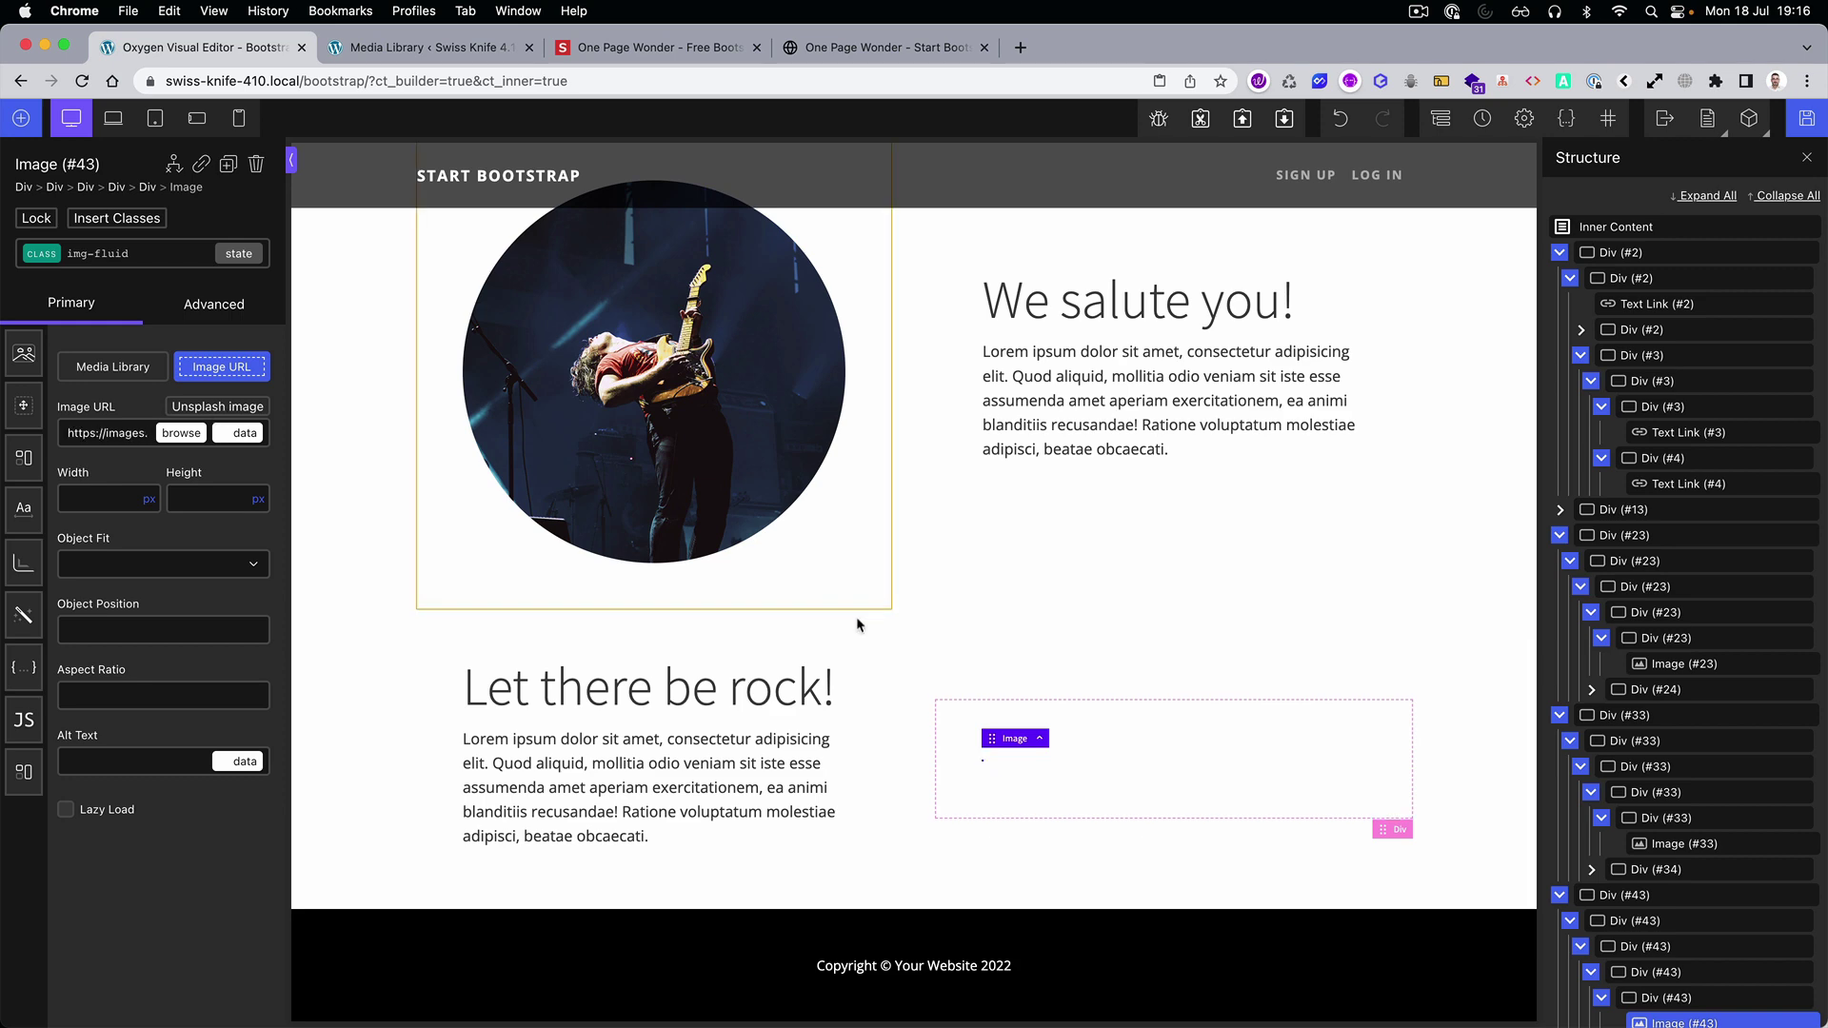
scroll(841, 661, "down", 5)
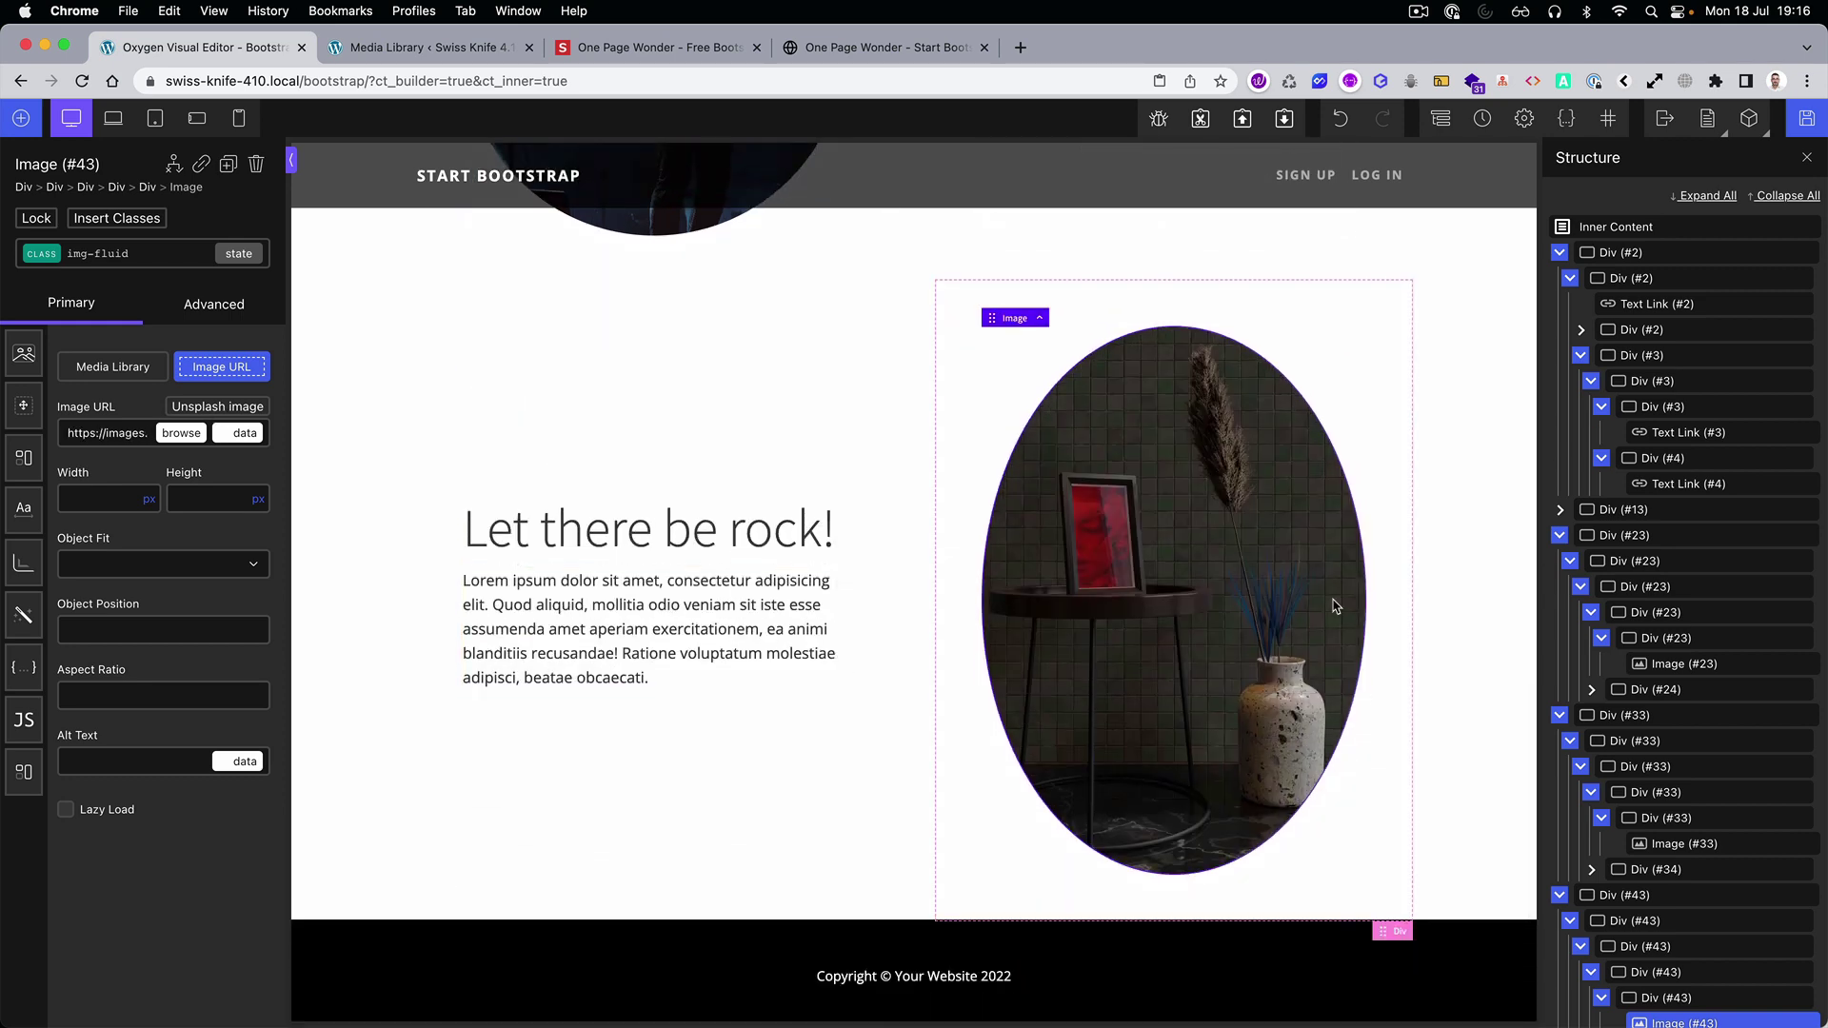
left_click(180, 434)
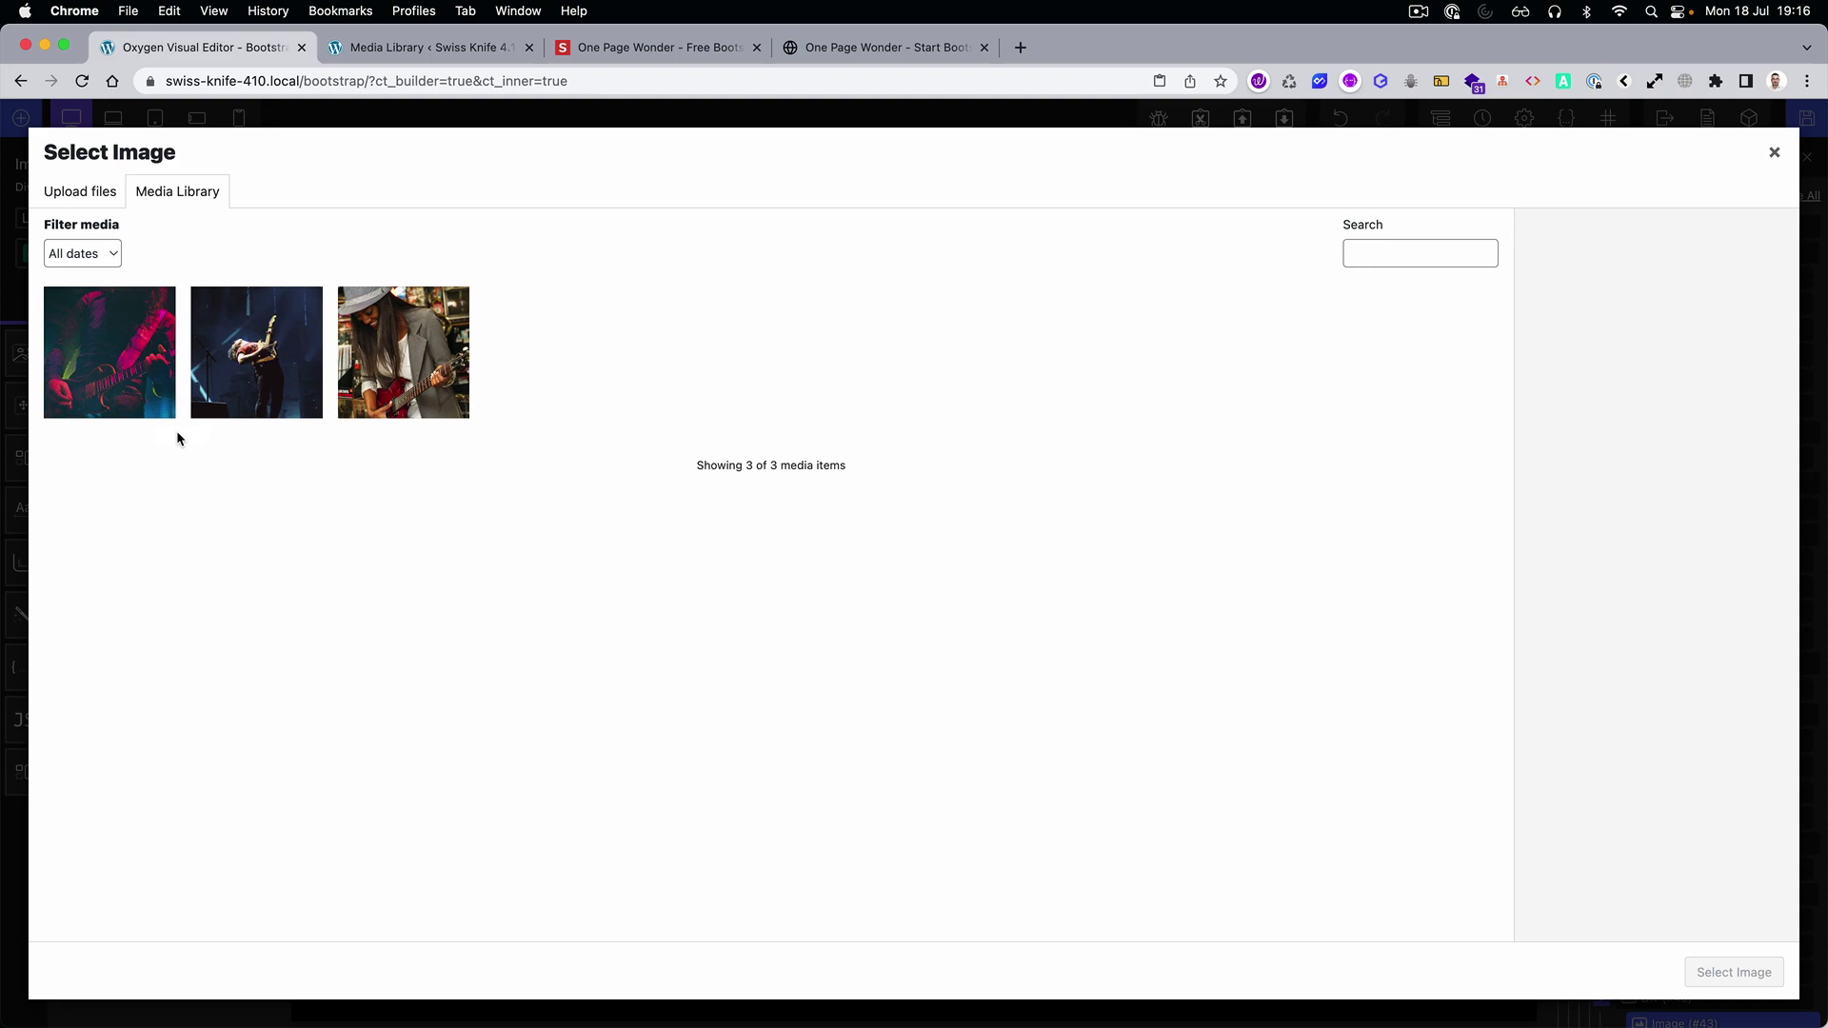
left_click(146, 403)
left_click(1725, 973)
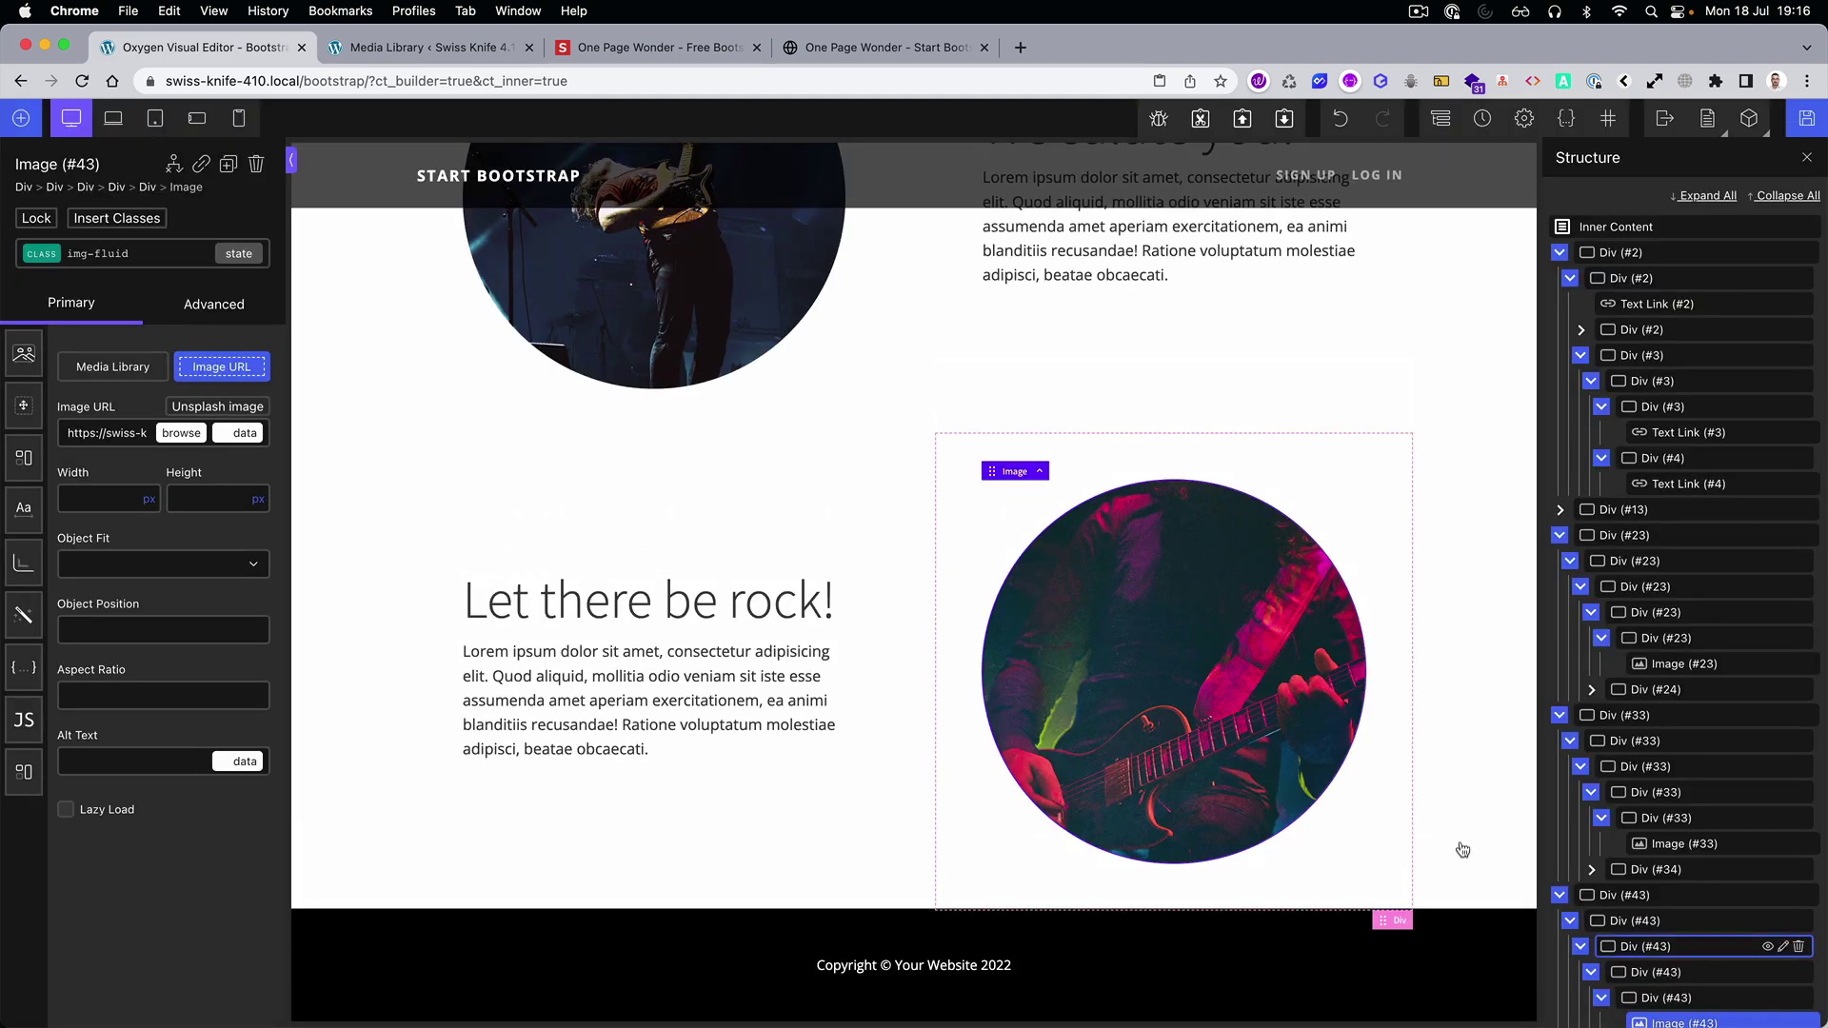
scroll(1031, 718, "up", 10)
scroll(1141, 705, "down", 10)
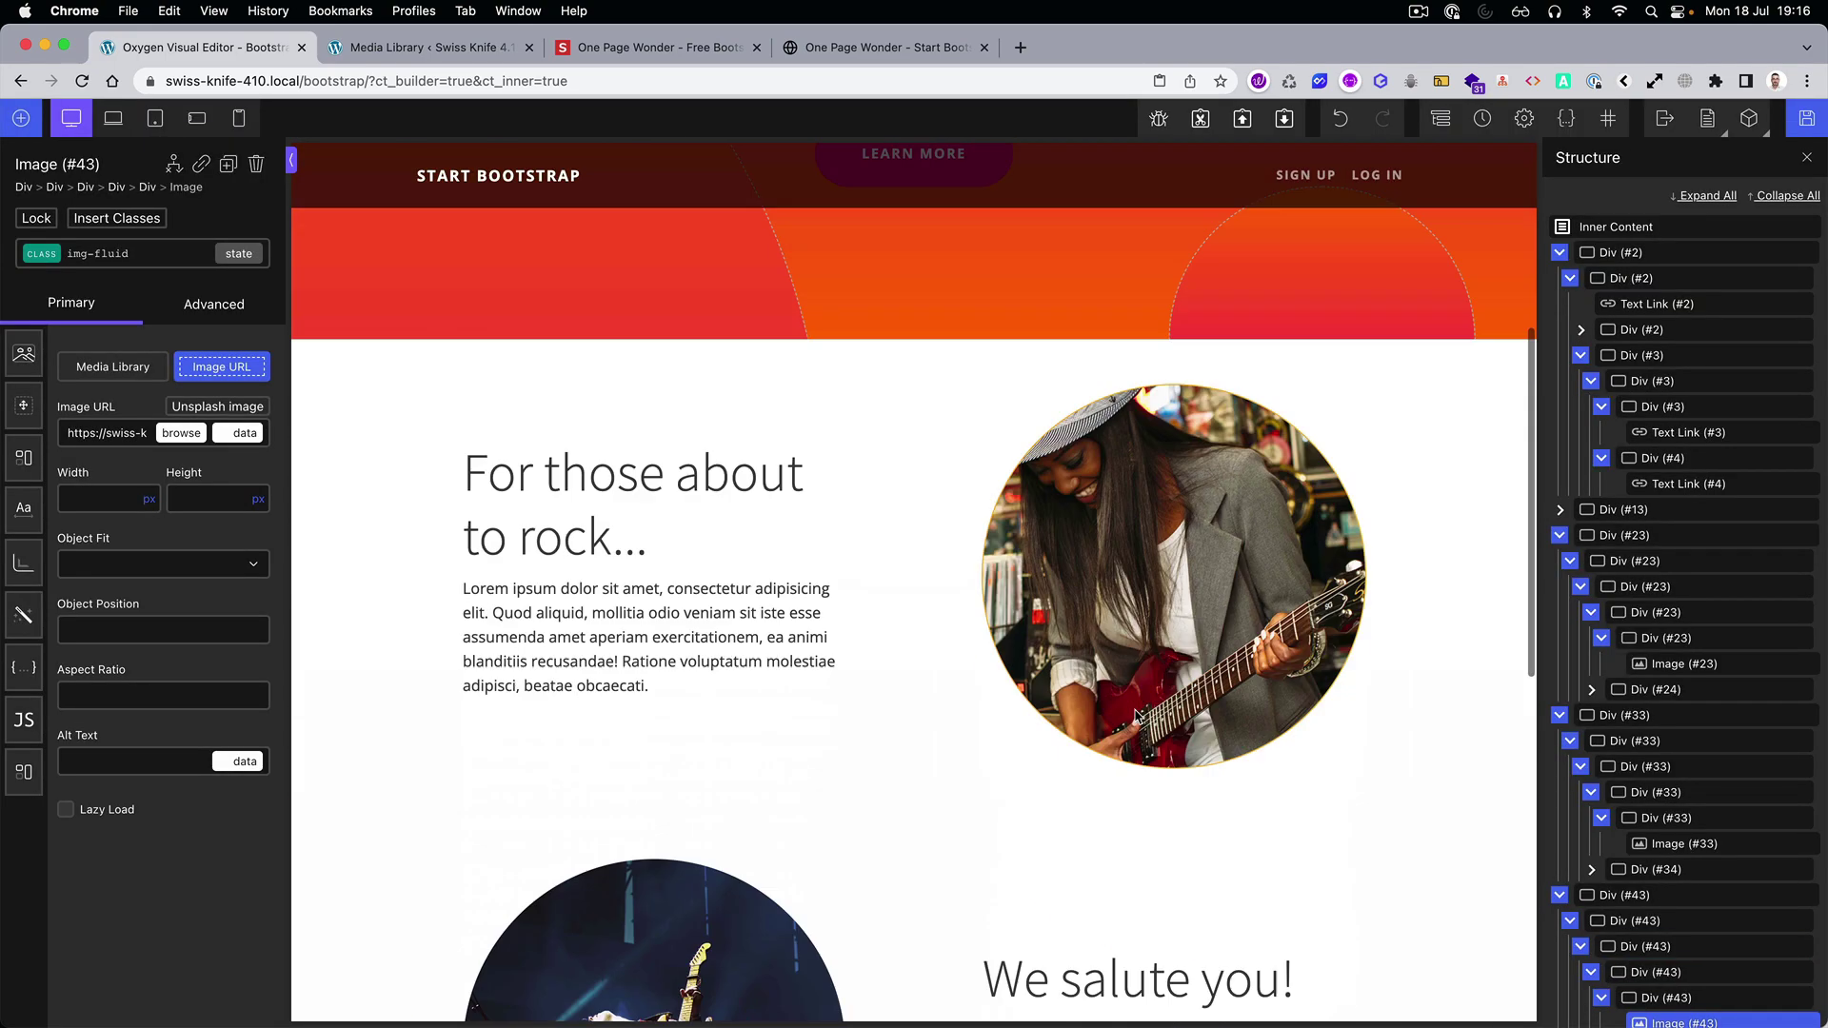
scroll(1481, 410, "up", 10)
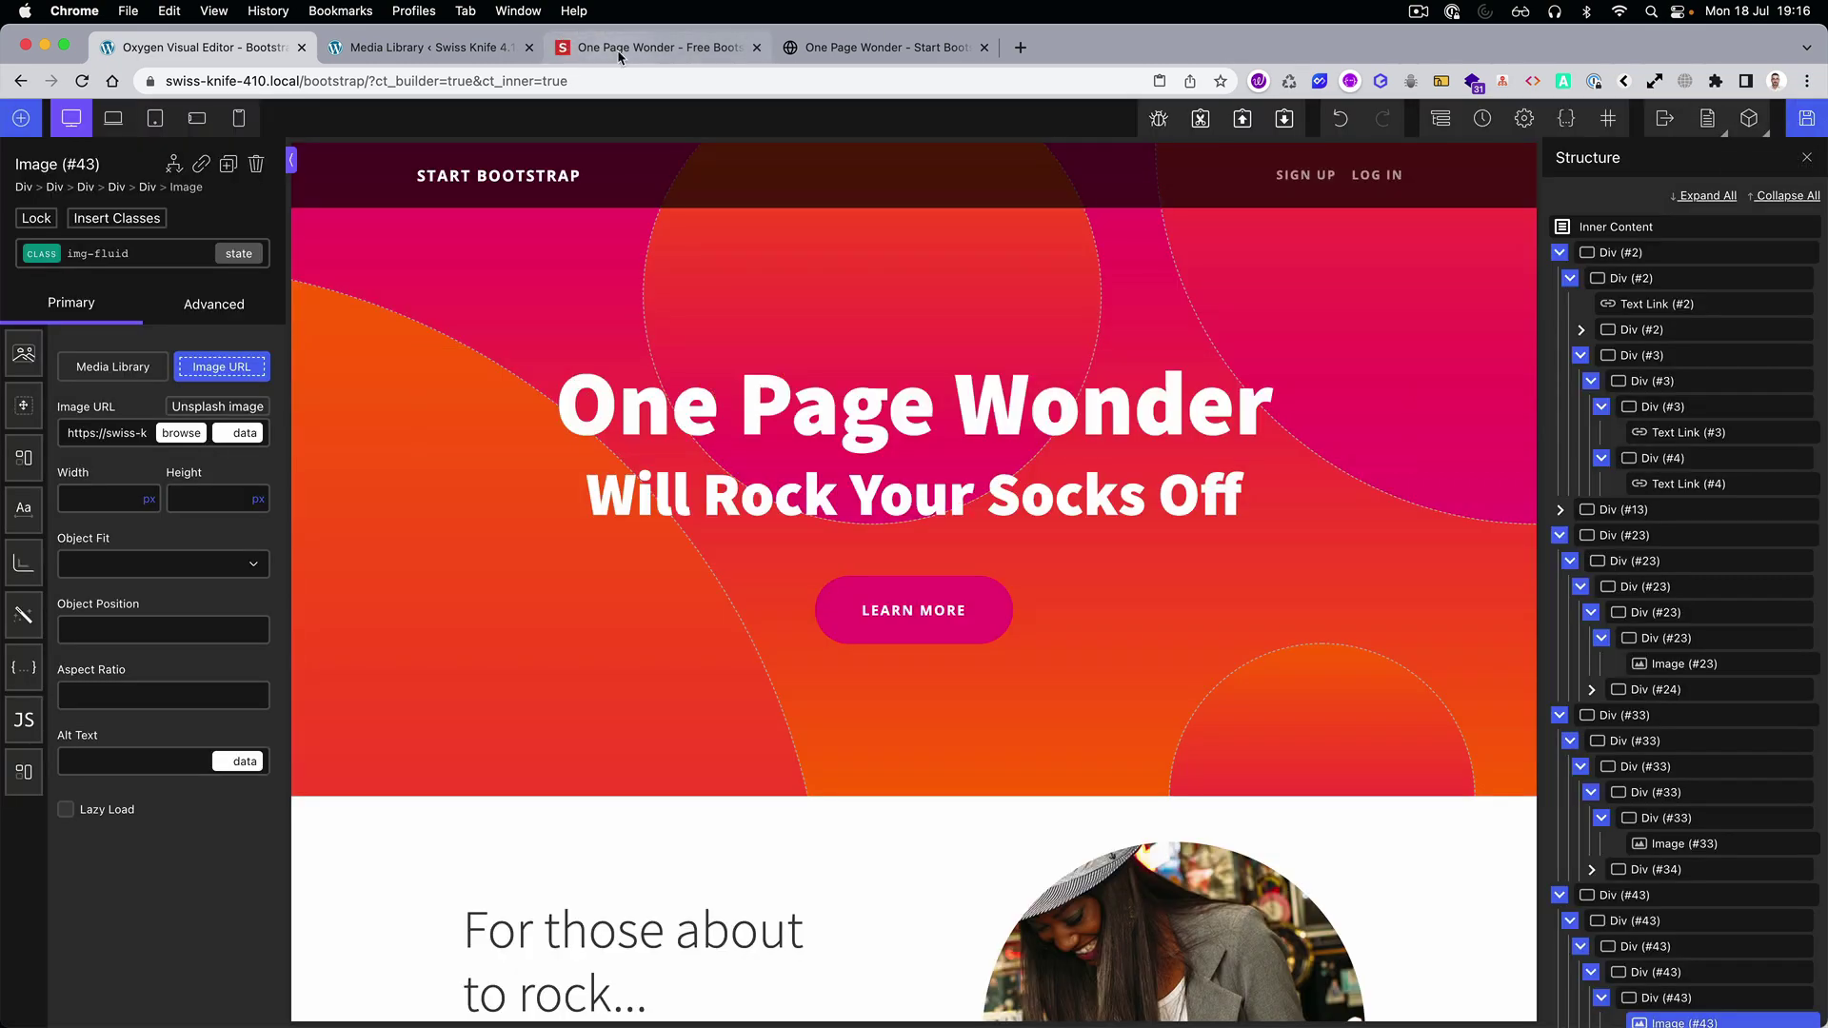
Close the startbootstrap.com One Page Wonder tab.
left_click(617, 49)
left_click(757, 48)
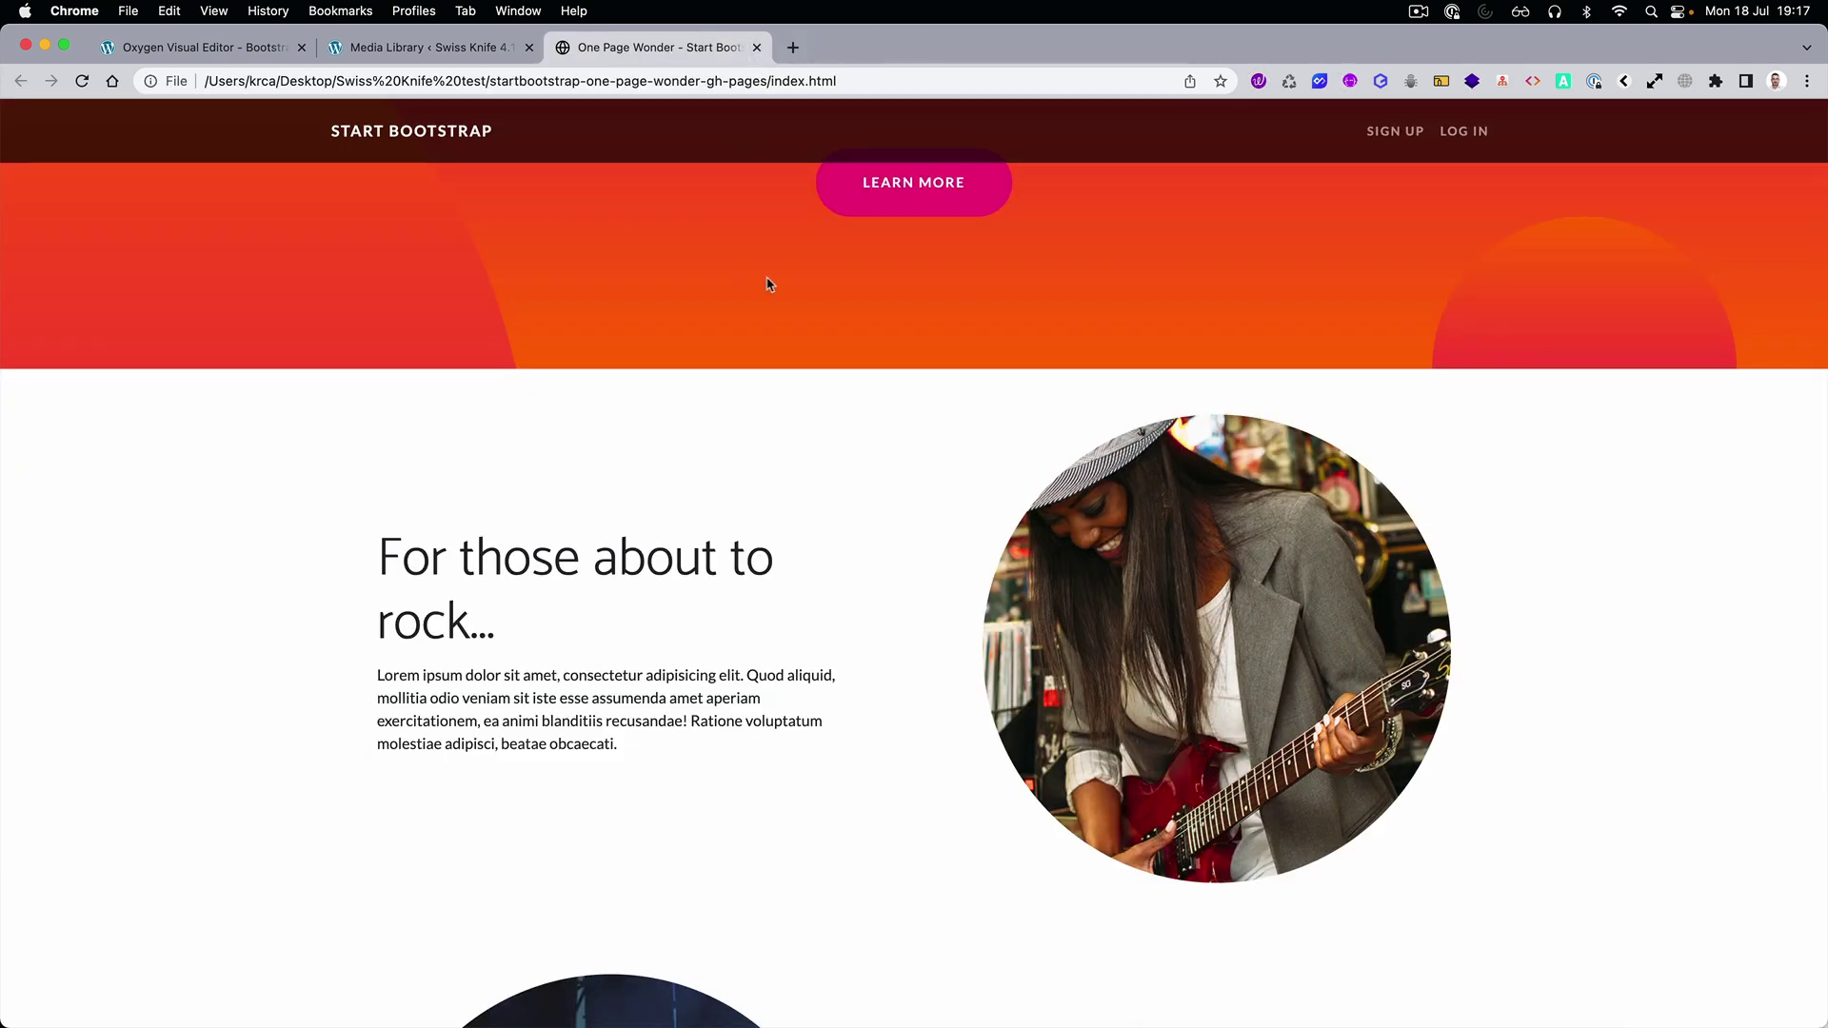
scroll(768, 337, "up", 5)
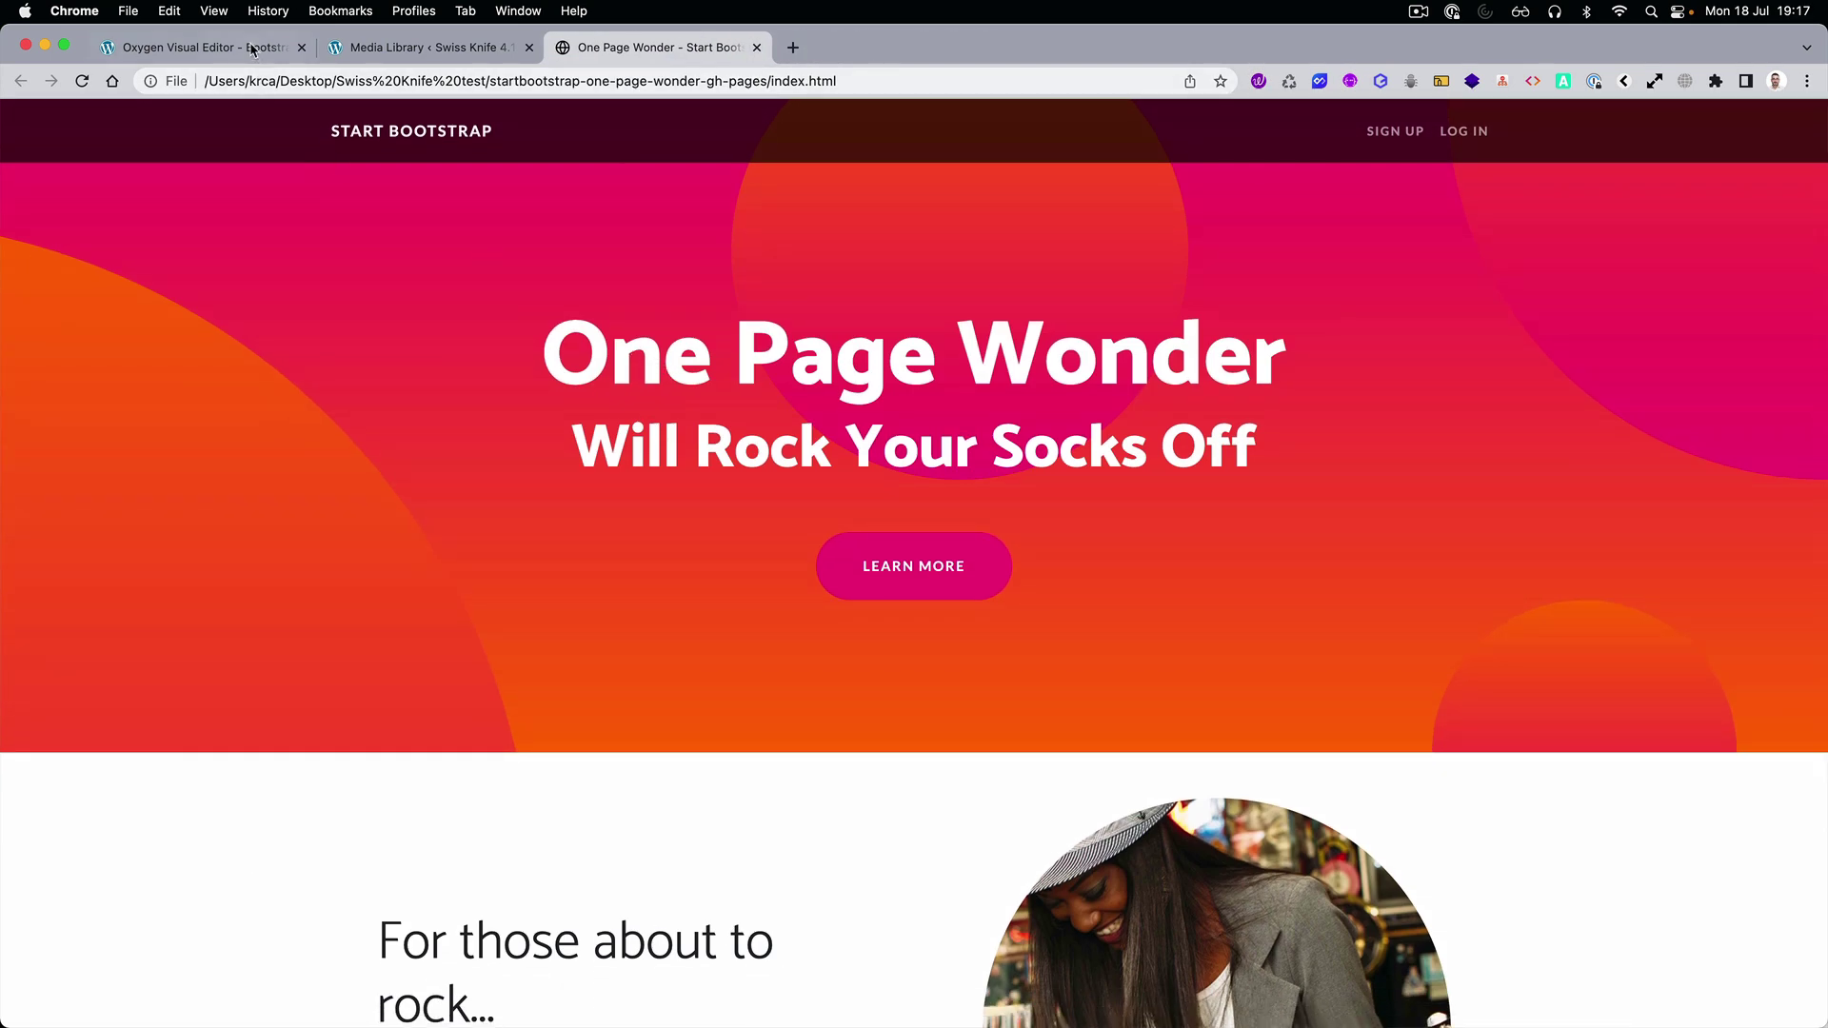
left_click(252, 49)
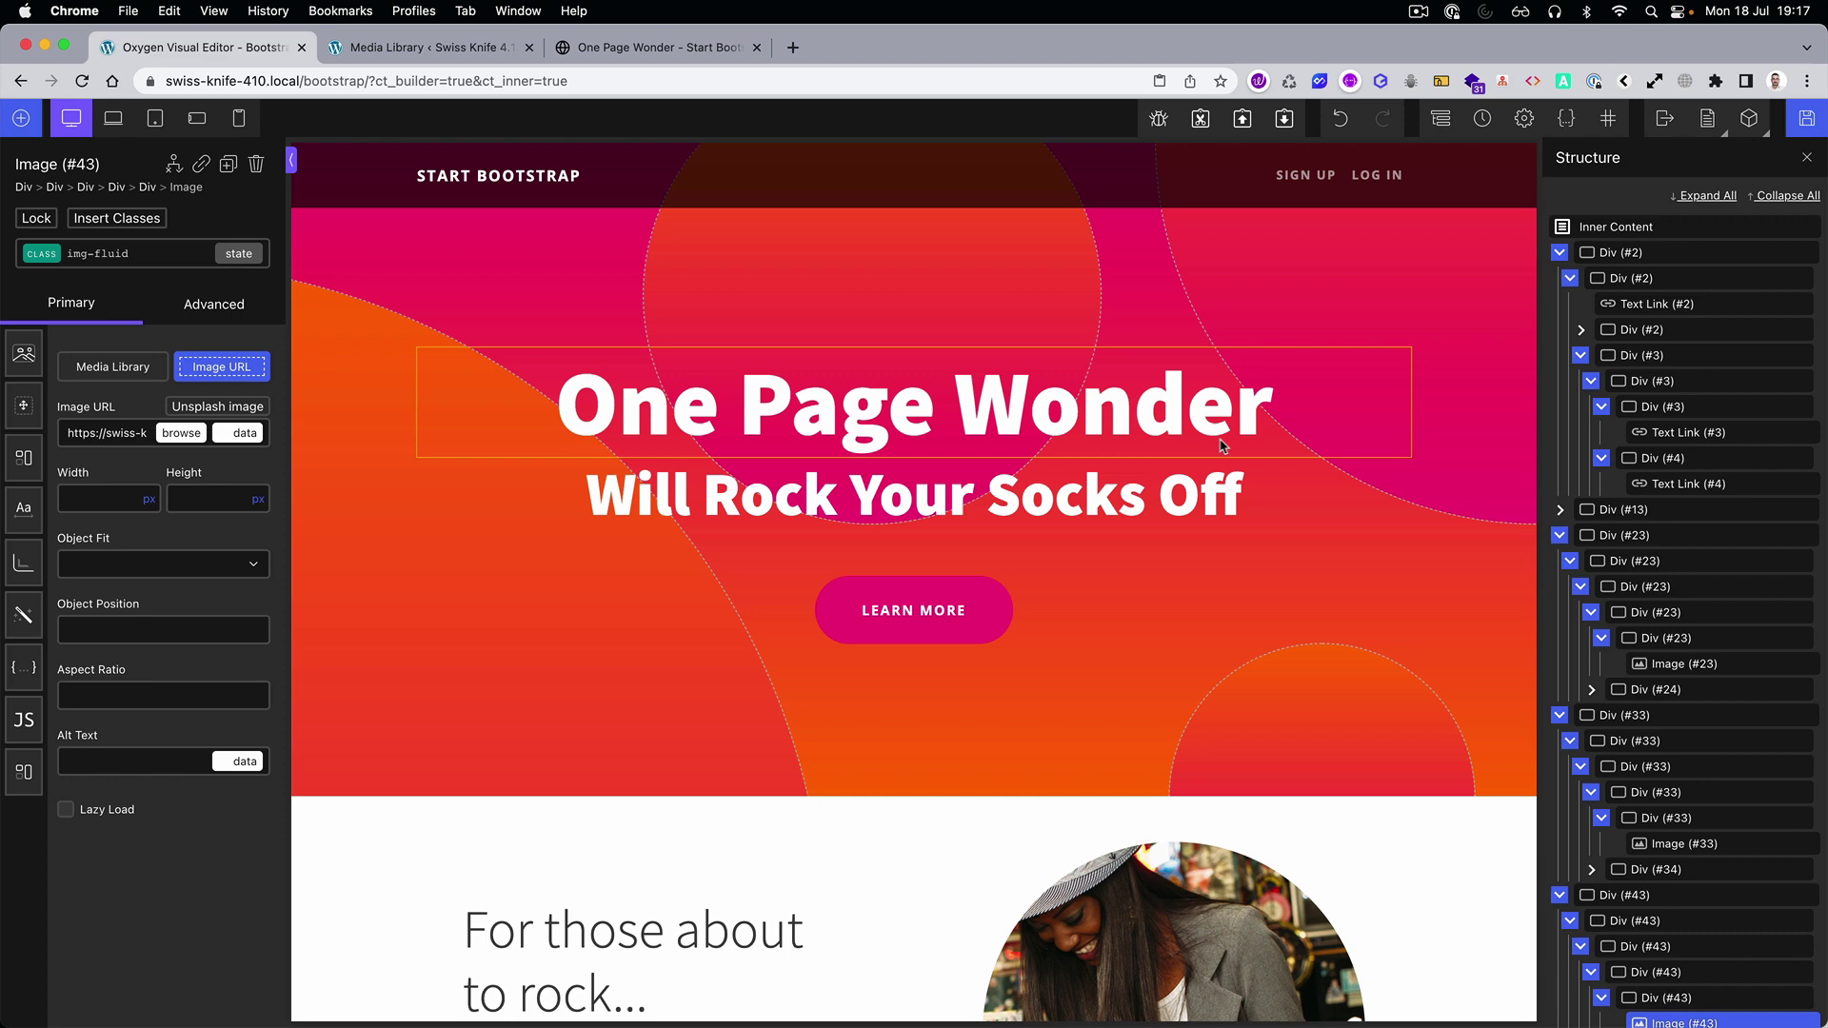
Inspect the local page's One Page Wonder h1 and open its font-family value.
left_click(590, 49)
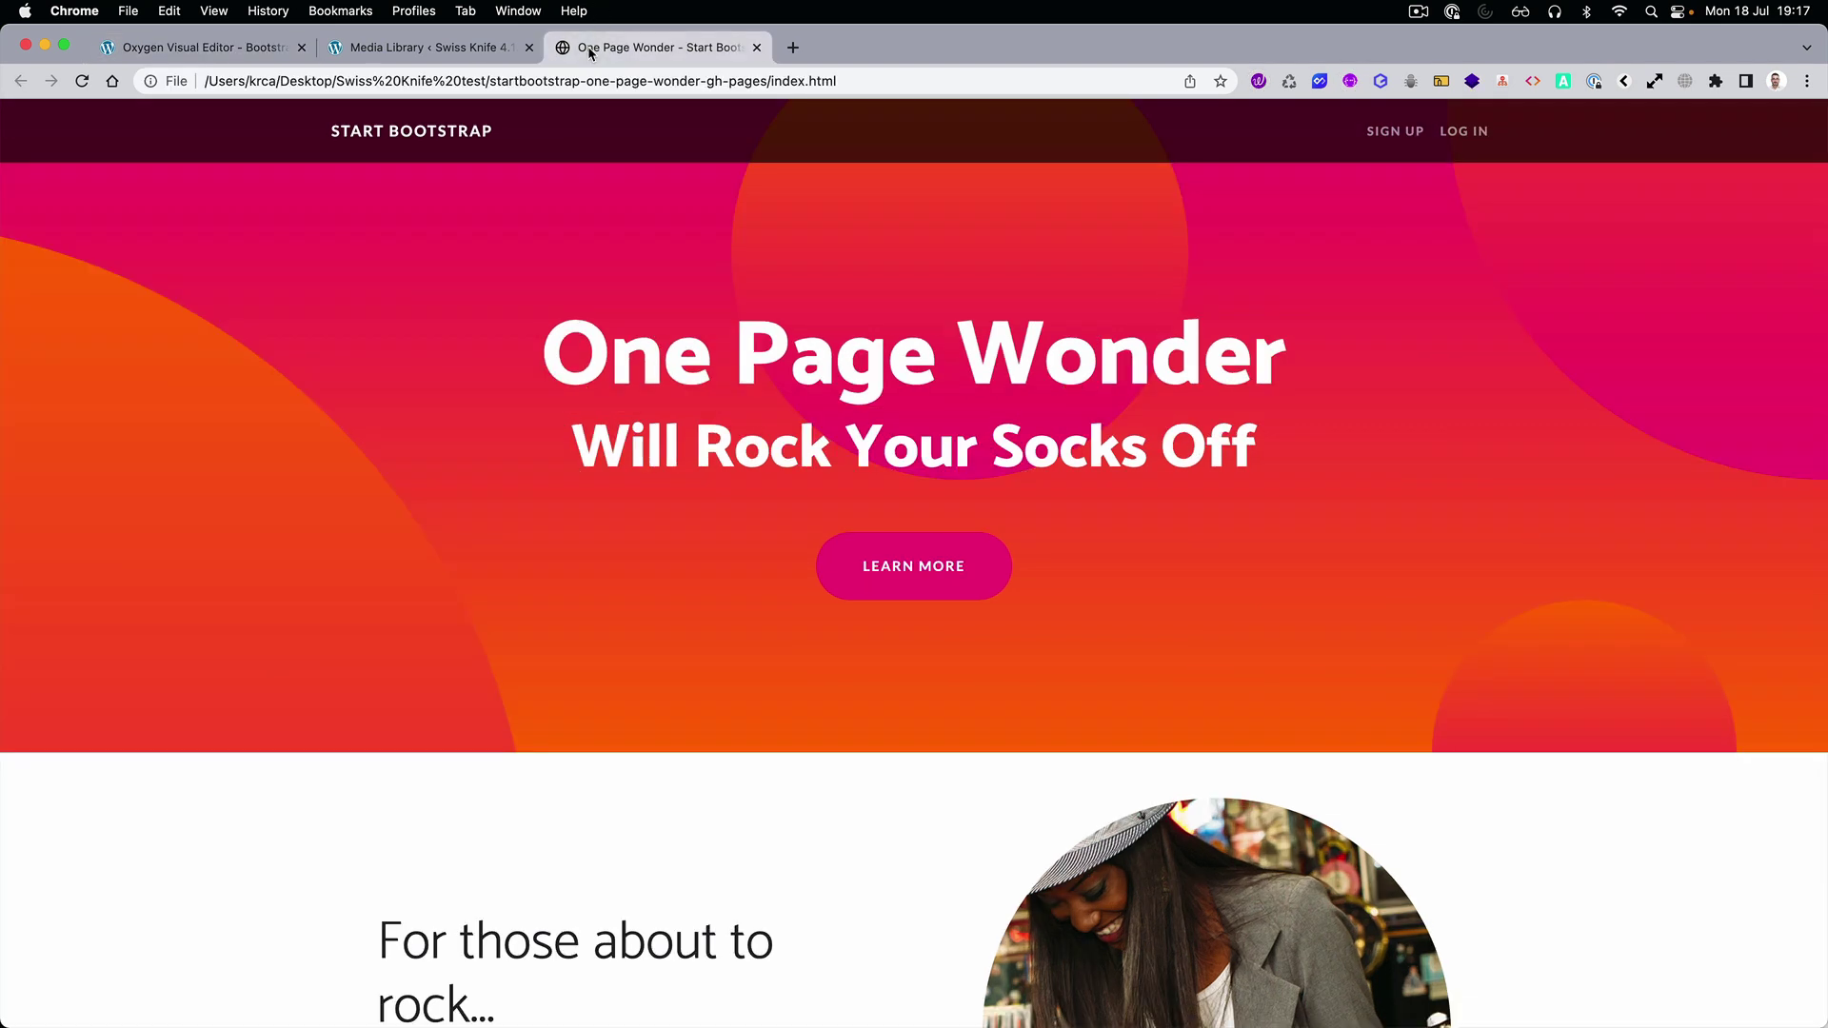
right_click(825, 353)
left_click(886, 520)
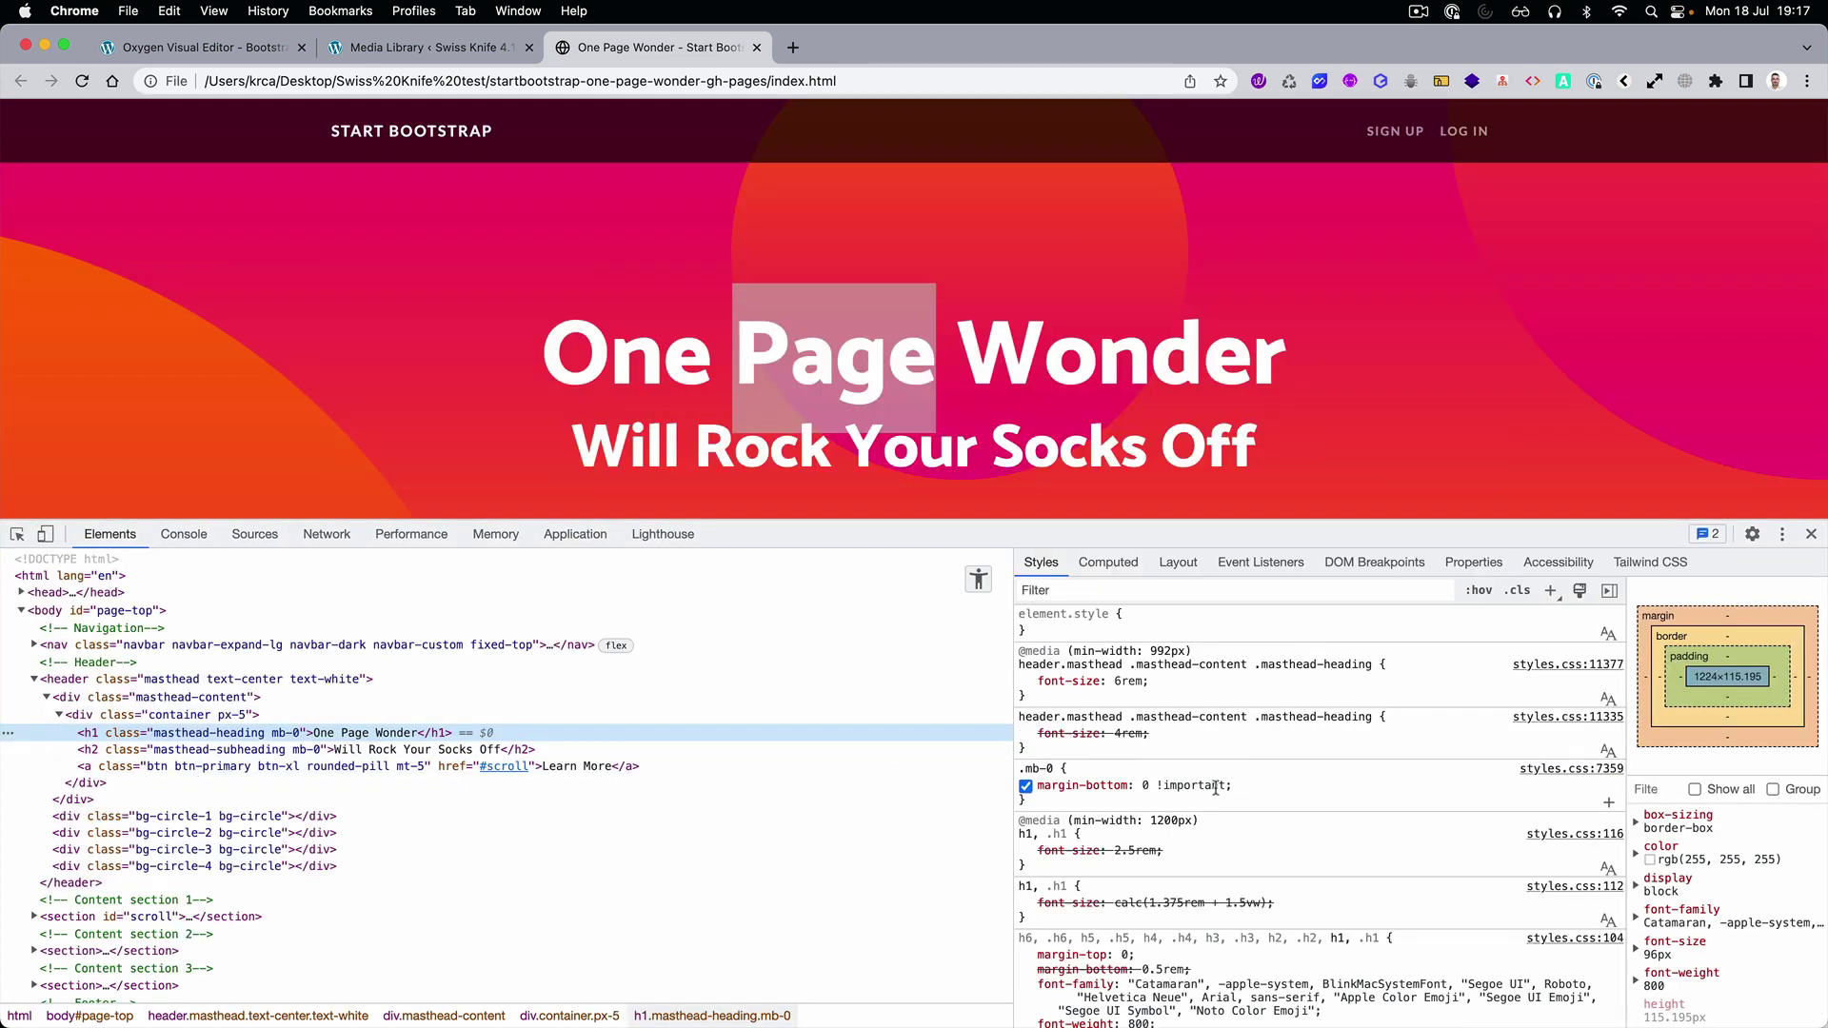
scroll(1216, 789, "down", 5)
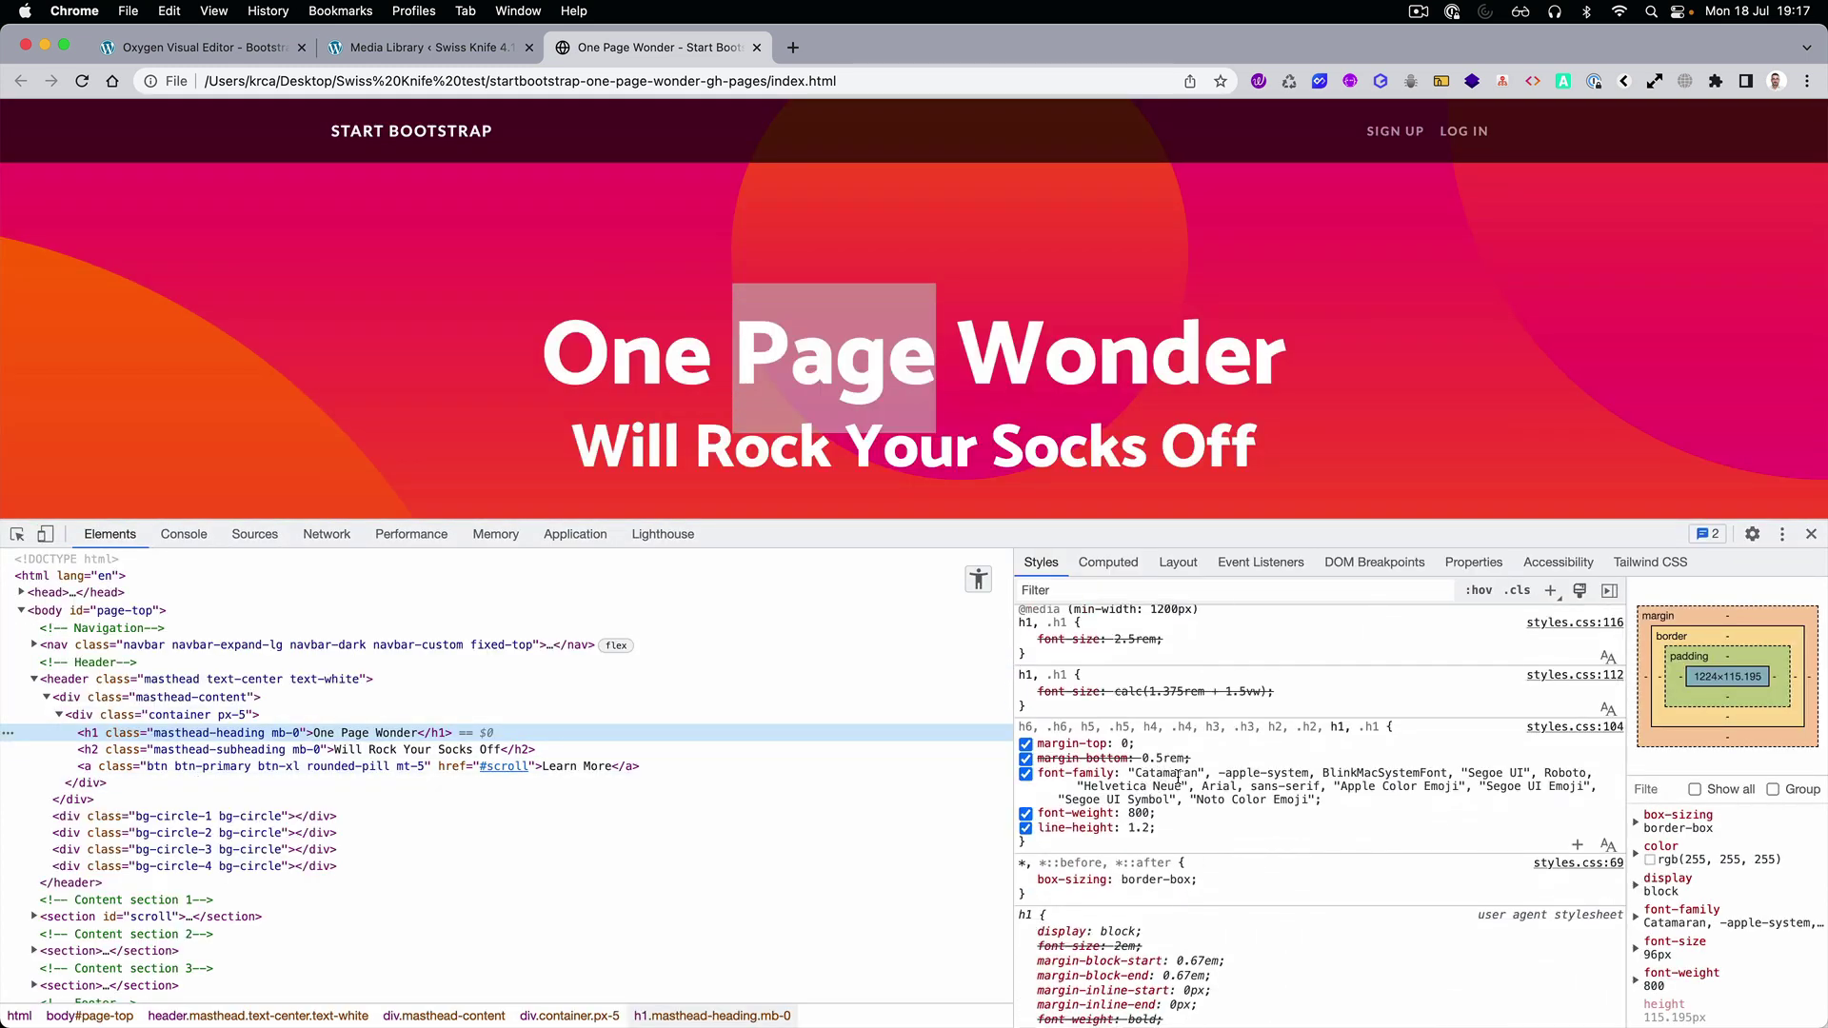
left_click(1163, 775)
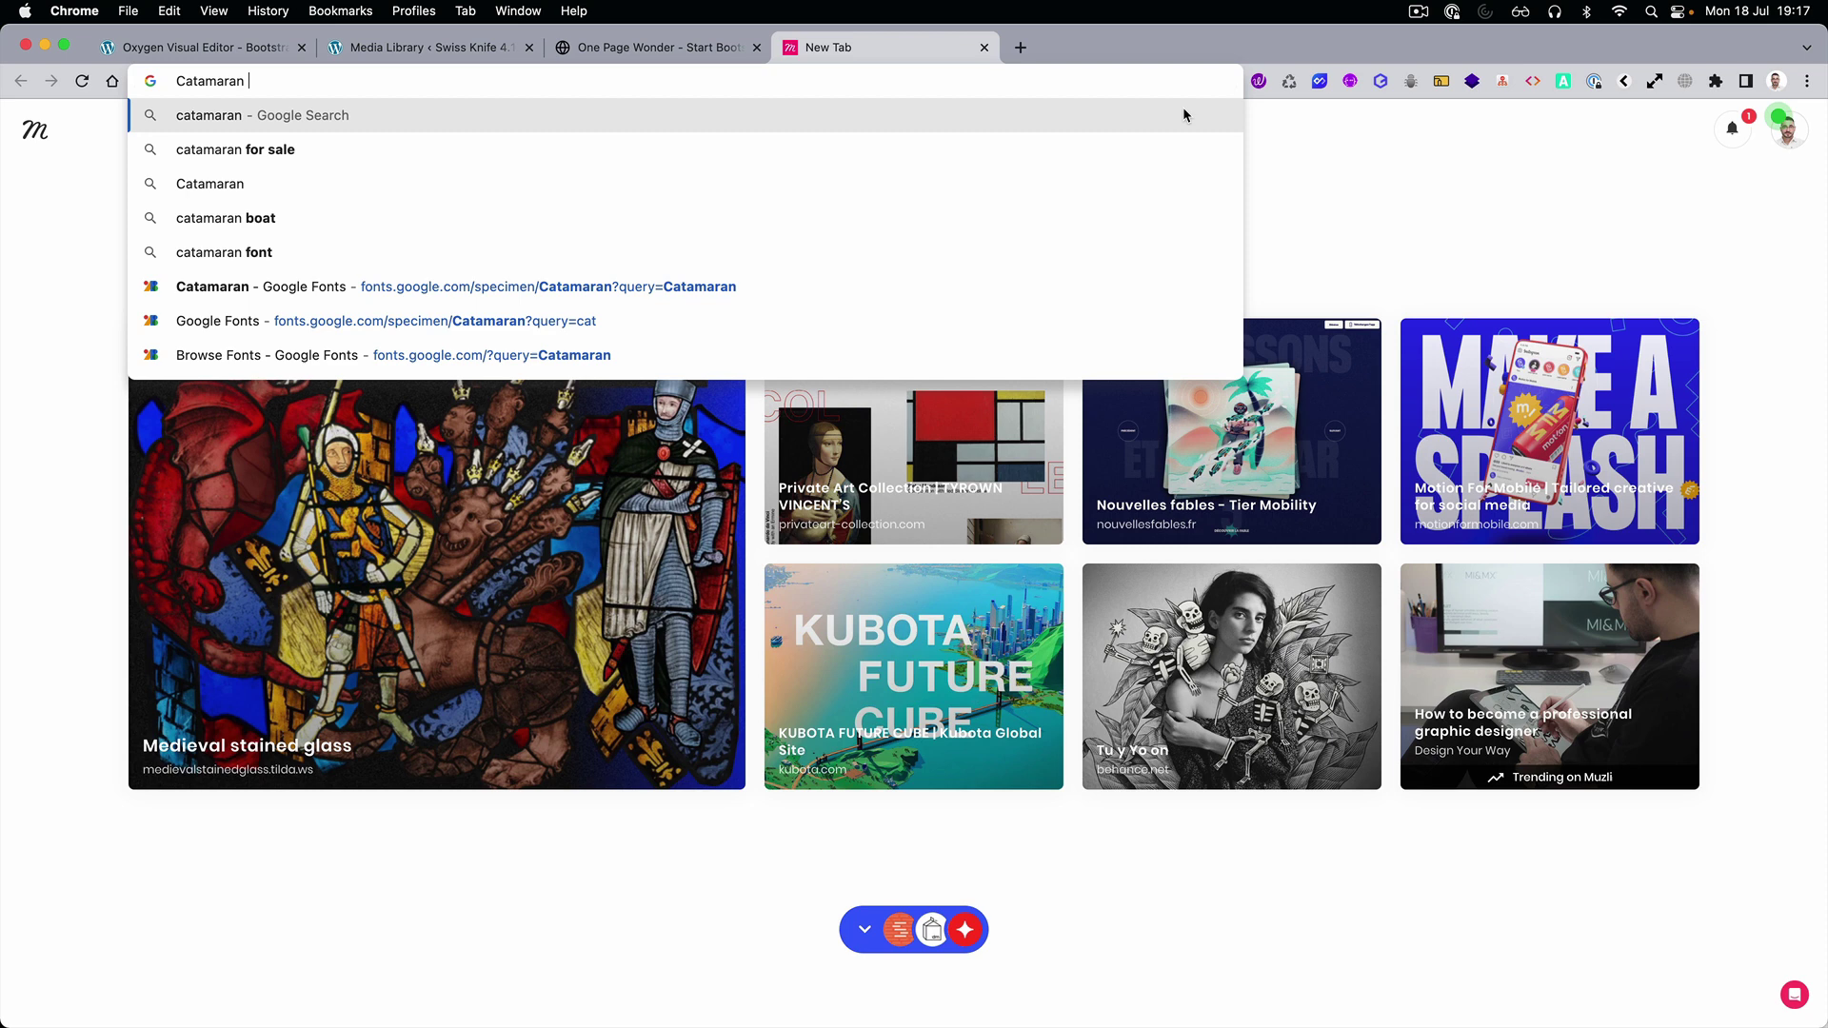
Search 'catamaran font', download the family from Google Fonts to Swiss Knife test, and unzip Catamaran.zip.
key("Return")
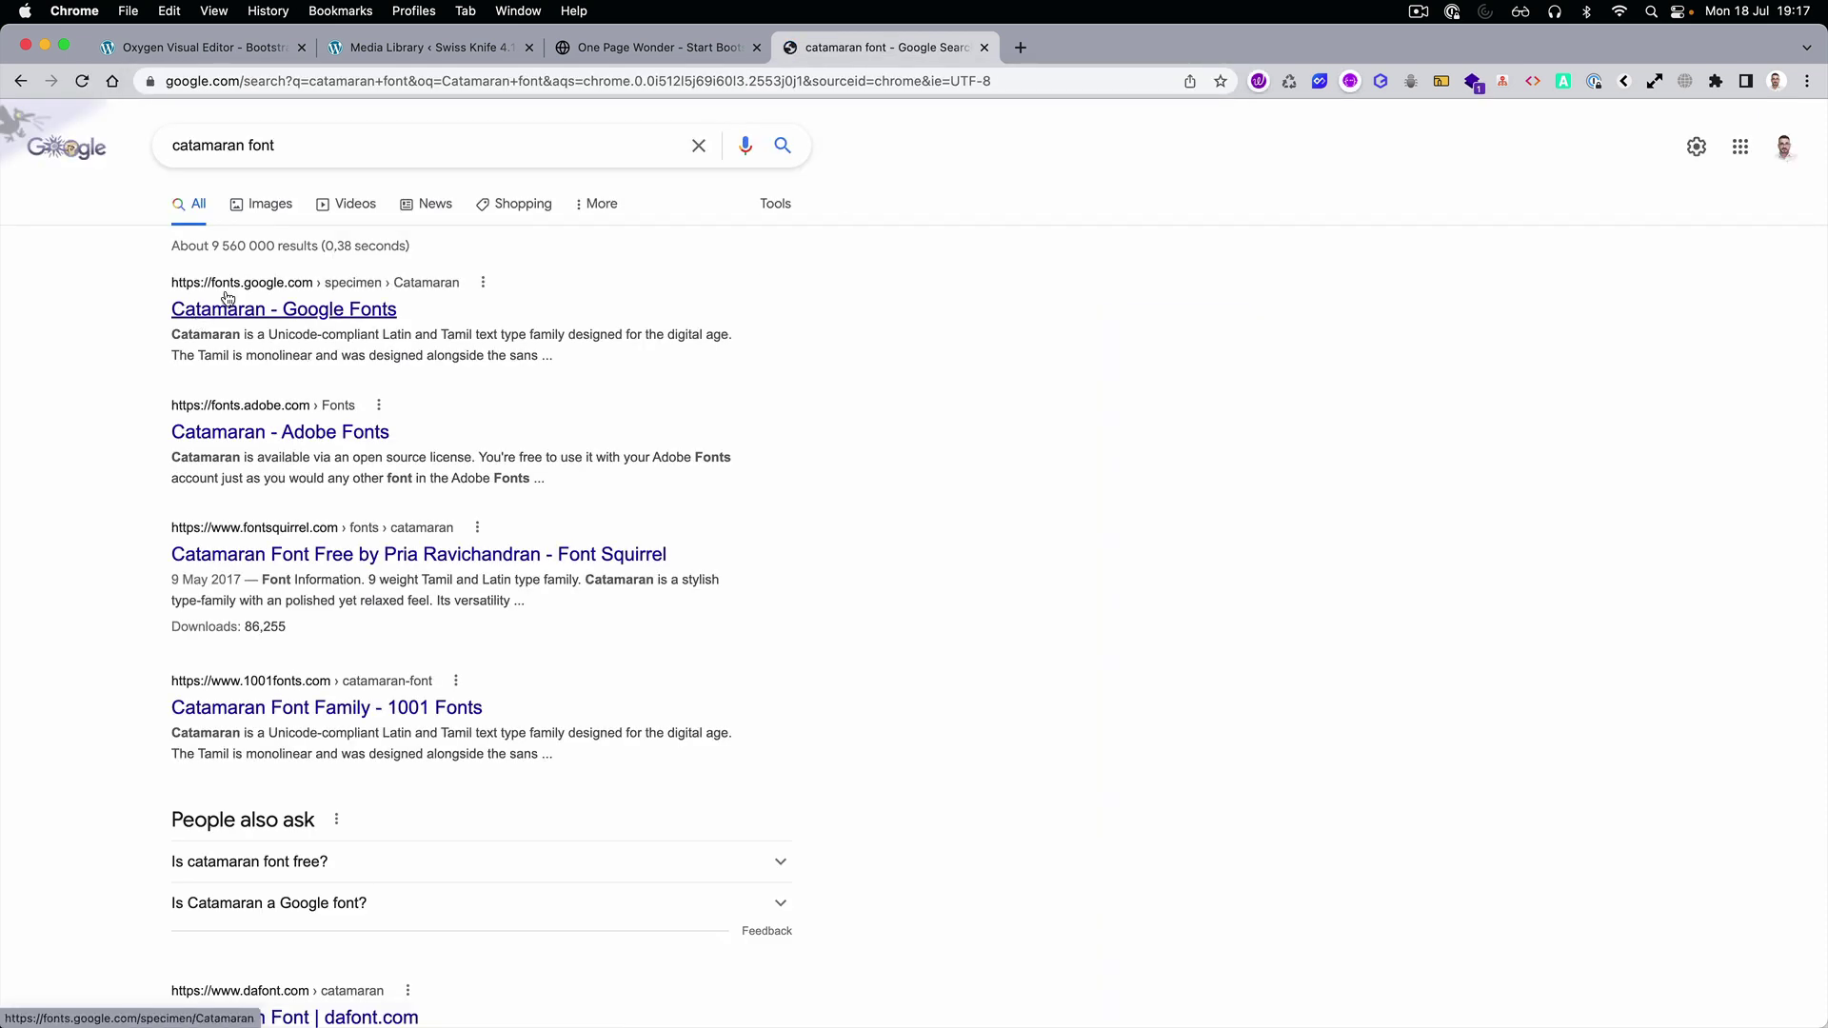
left_click(229, 309)
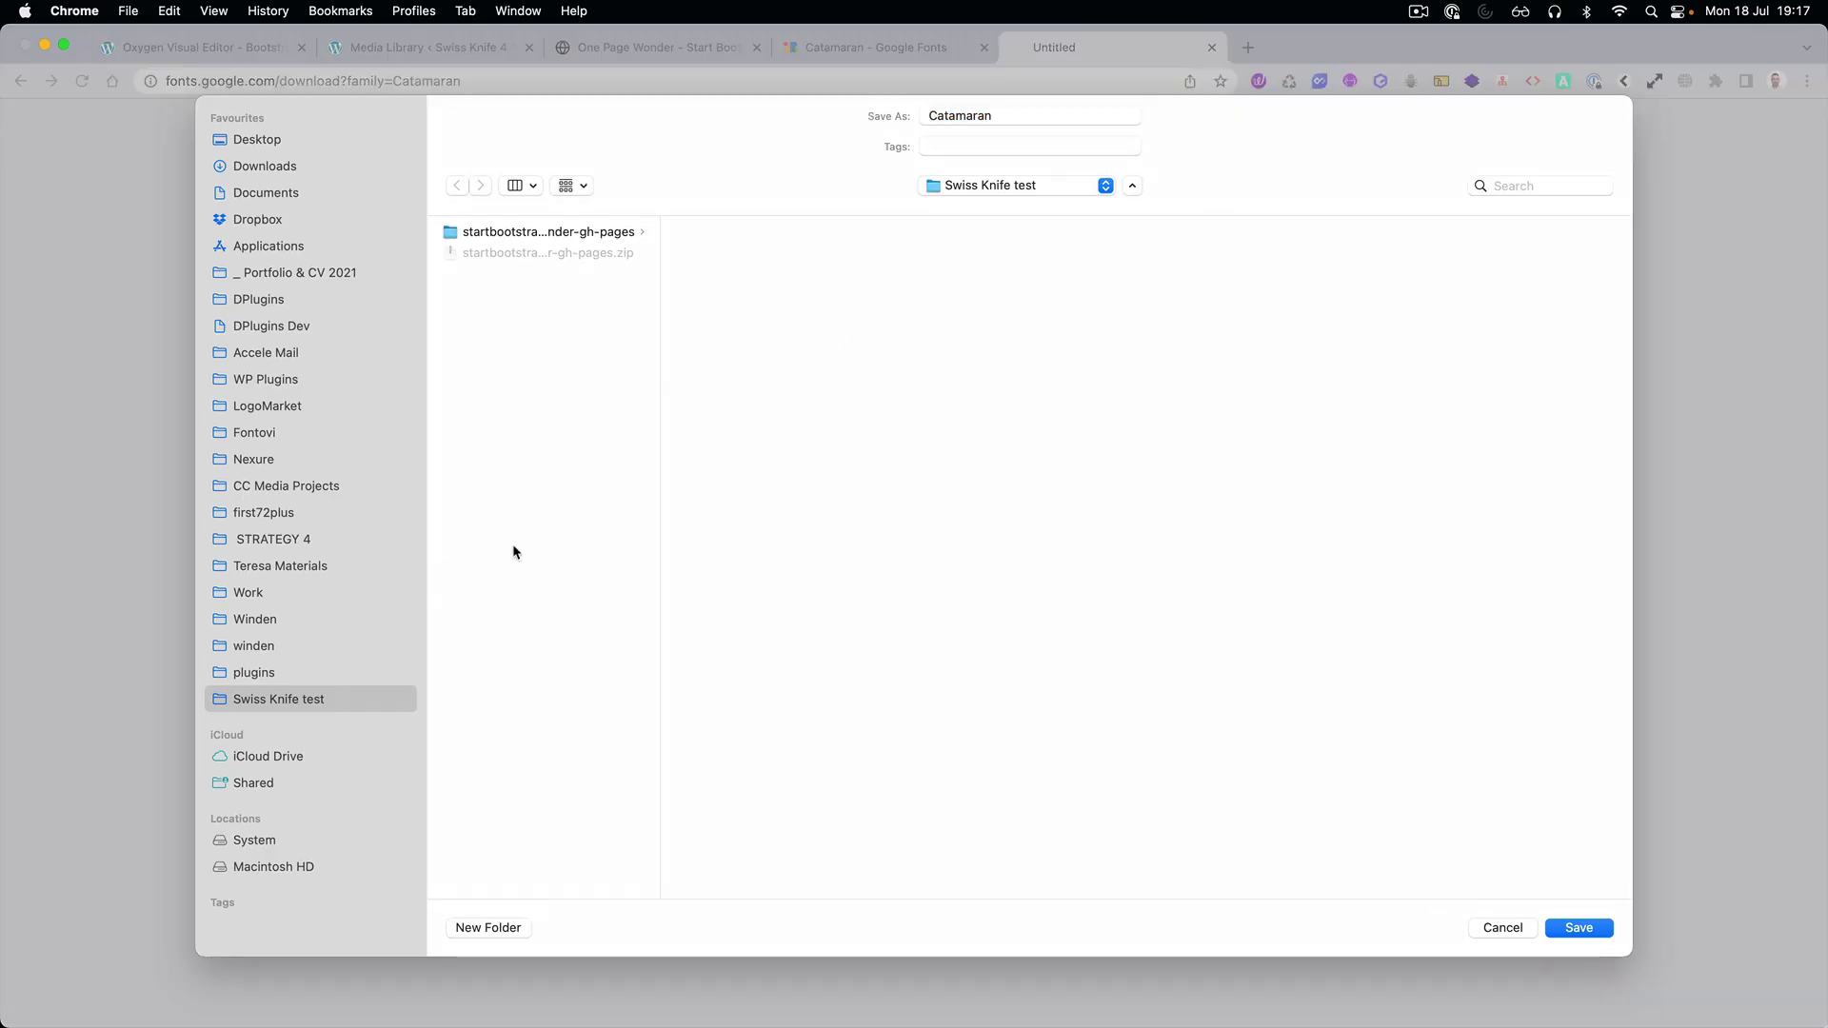
left_click(1579, 928)
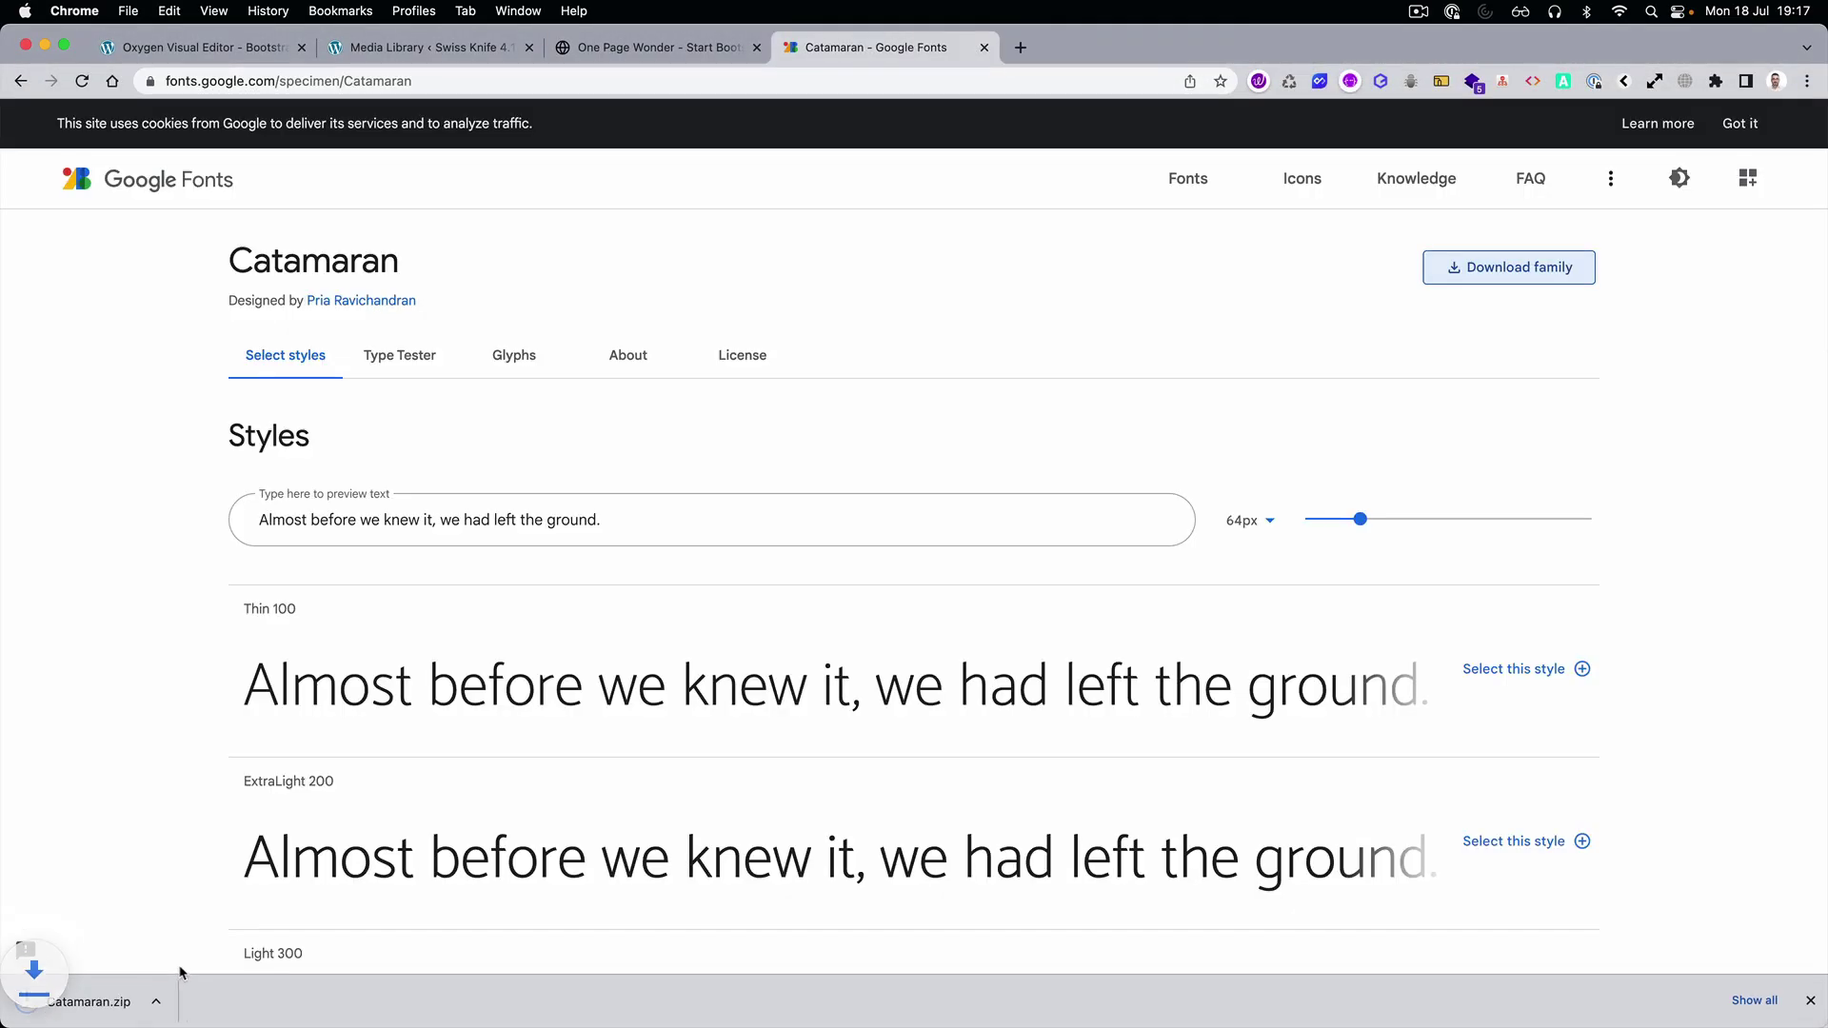
left_click(200, 1002)
left_click(220, 978)
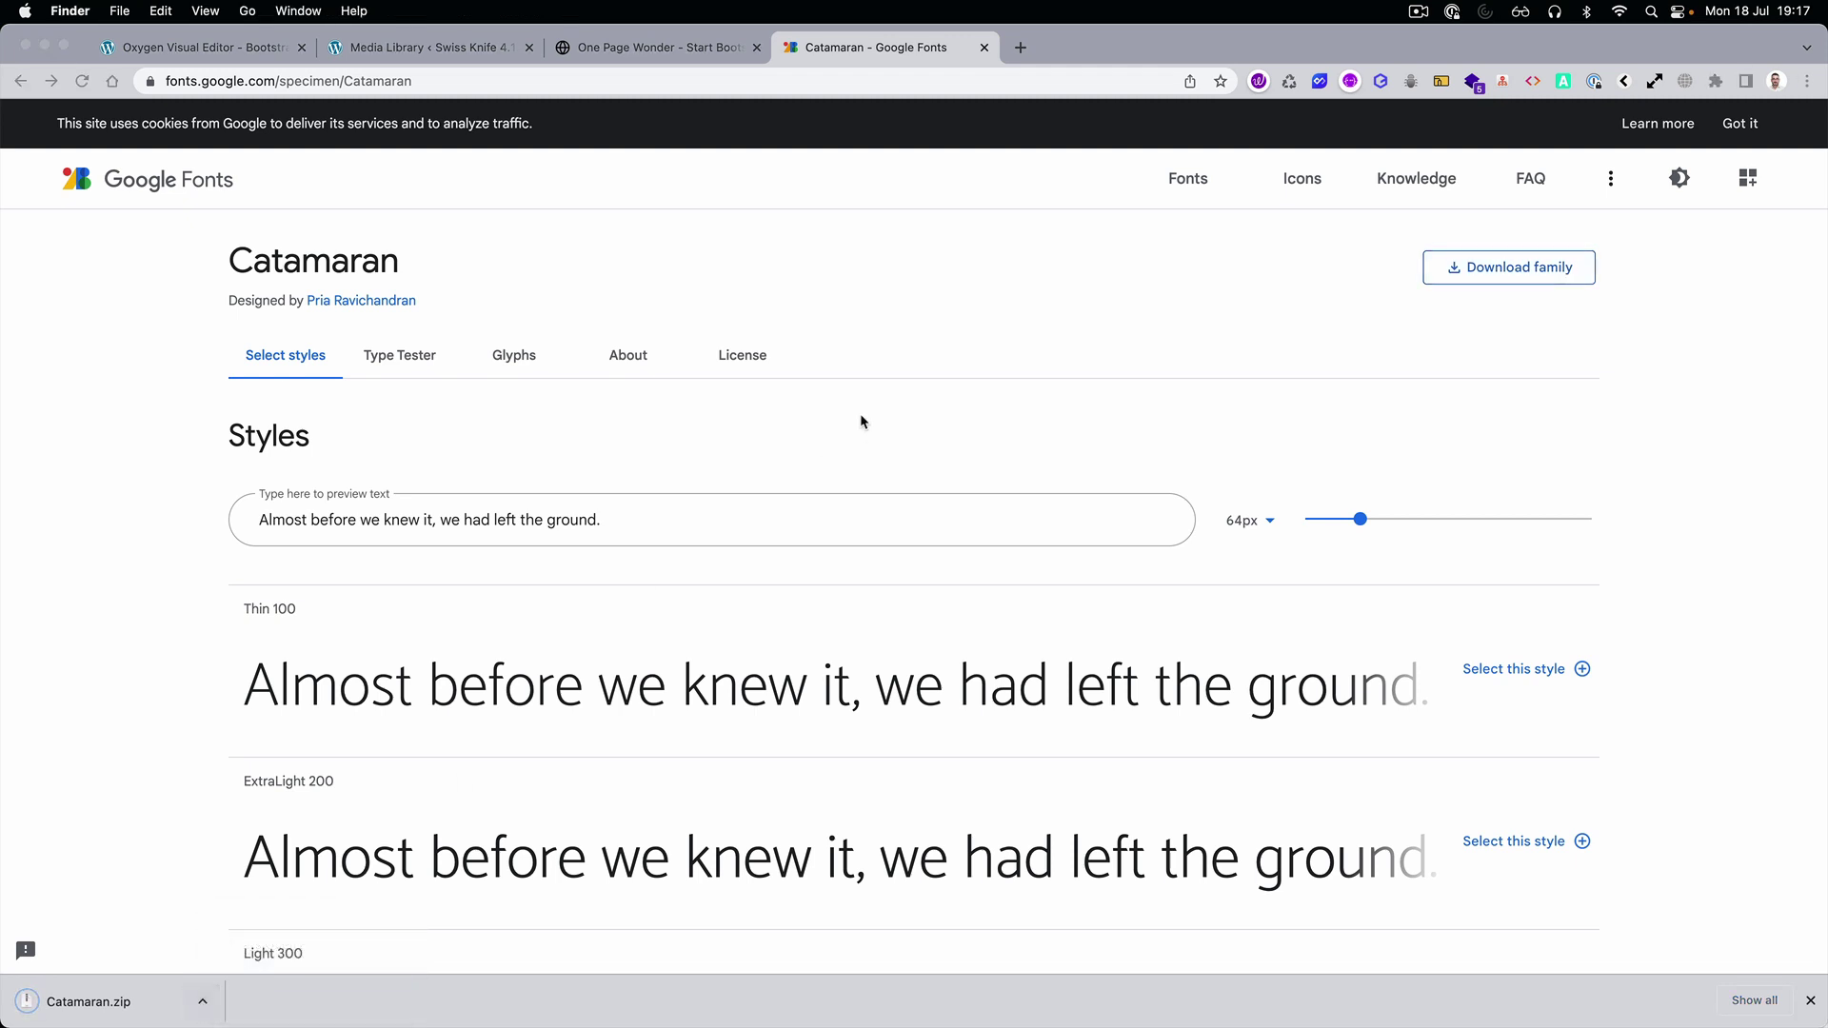
double_click(636, 147)
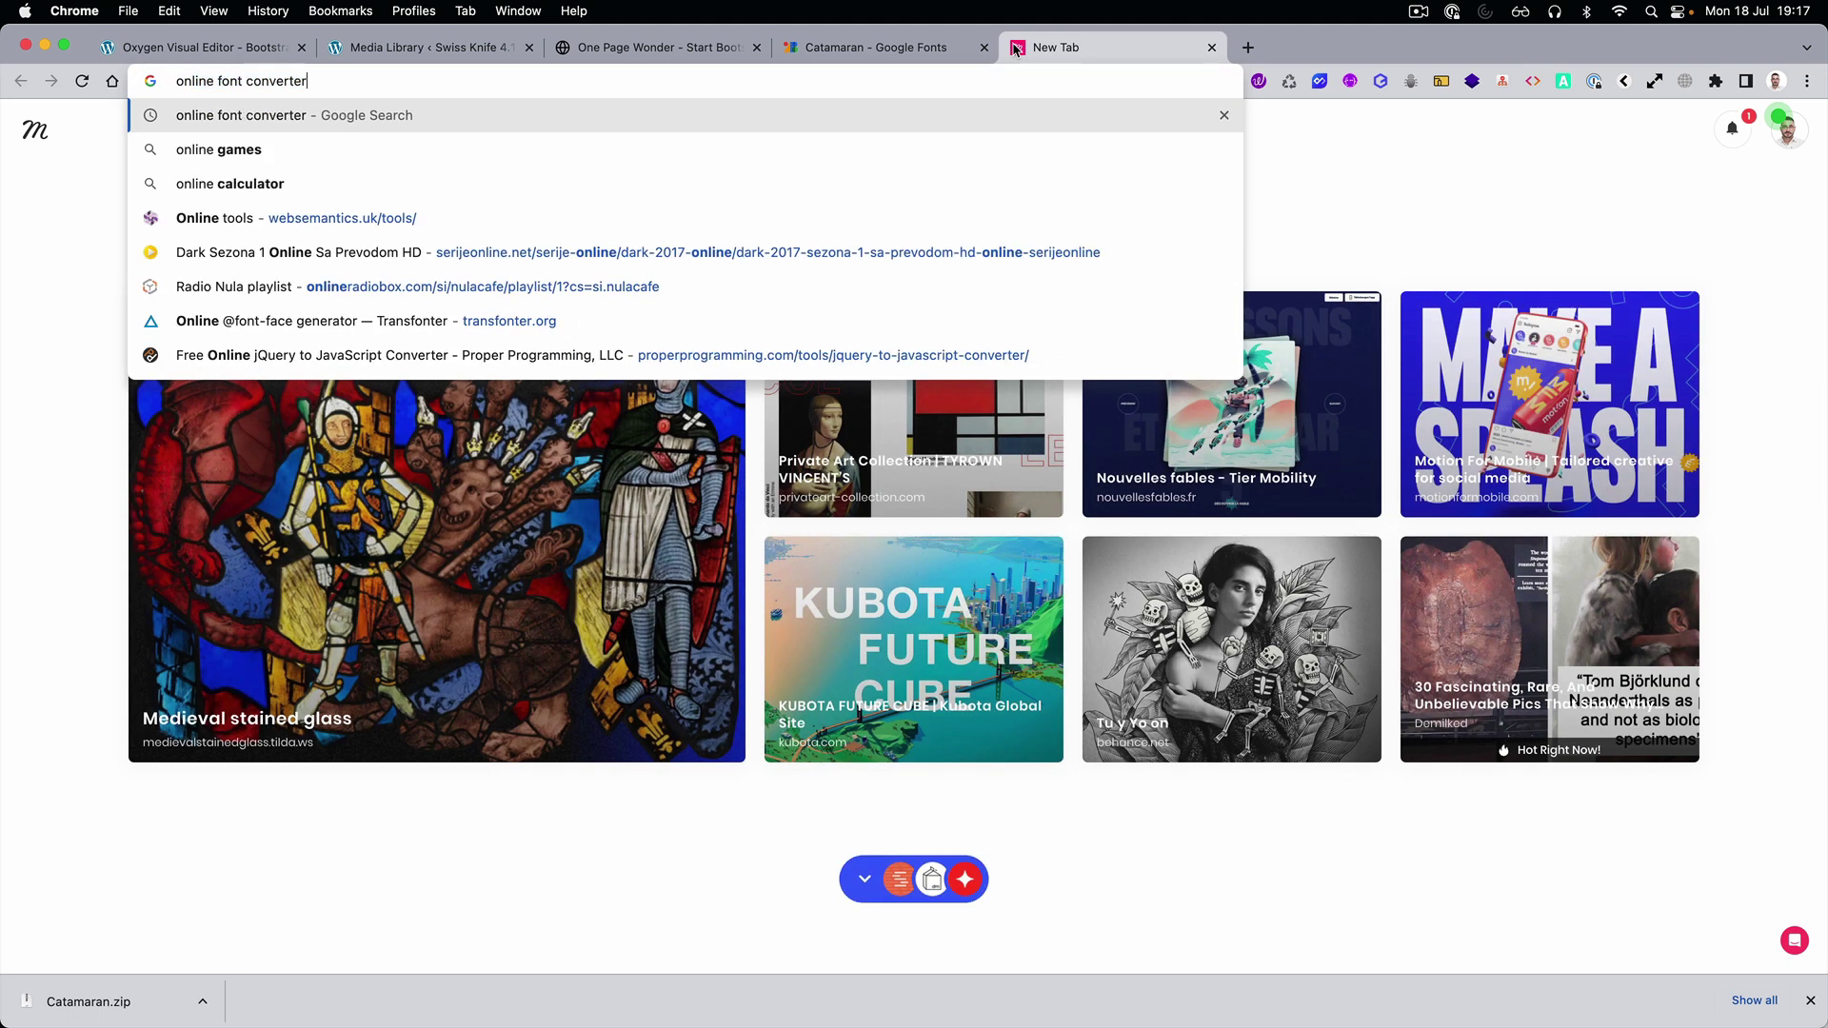
Open Transfonter and upload Catamaran-ExtraBold.ttf and Catamaran-Light.ttf.
key("Return")
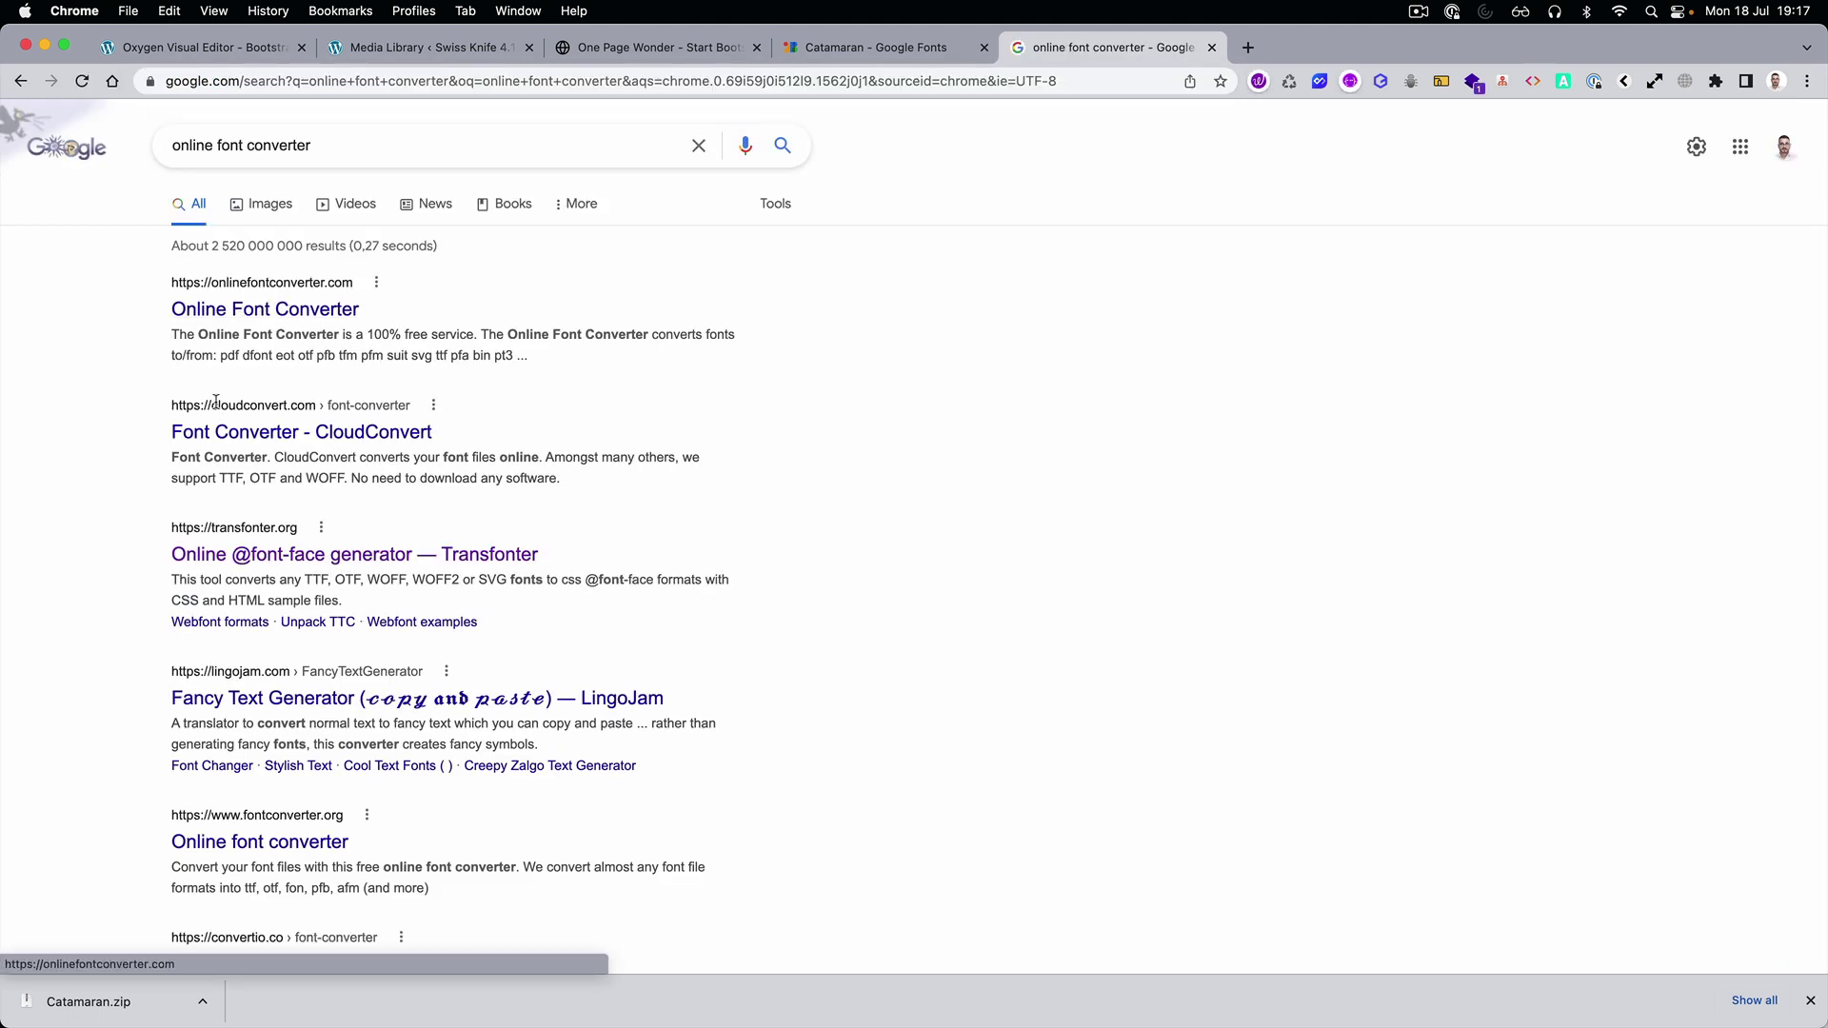
left_click(216, 554)
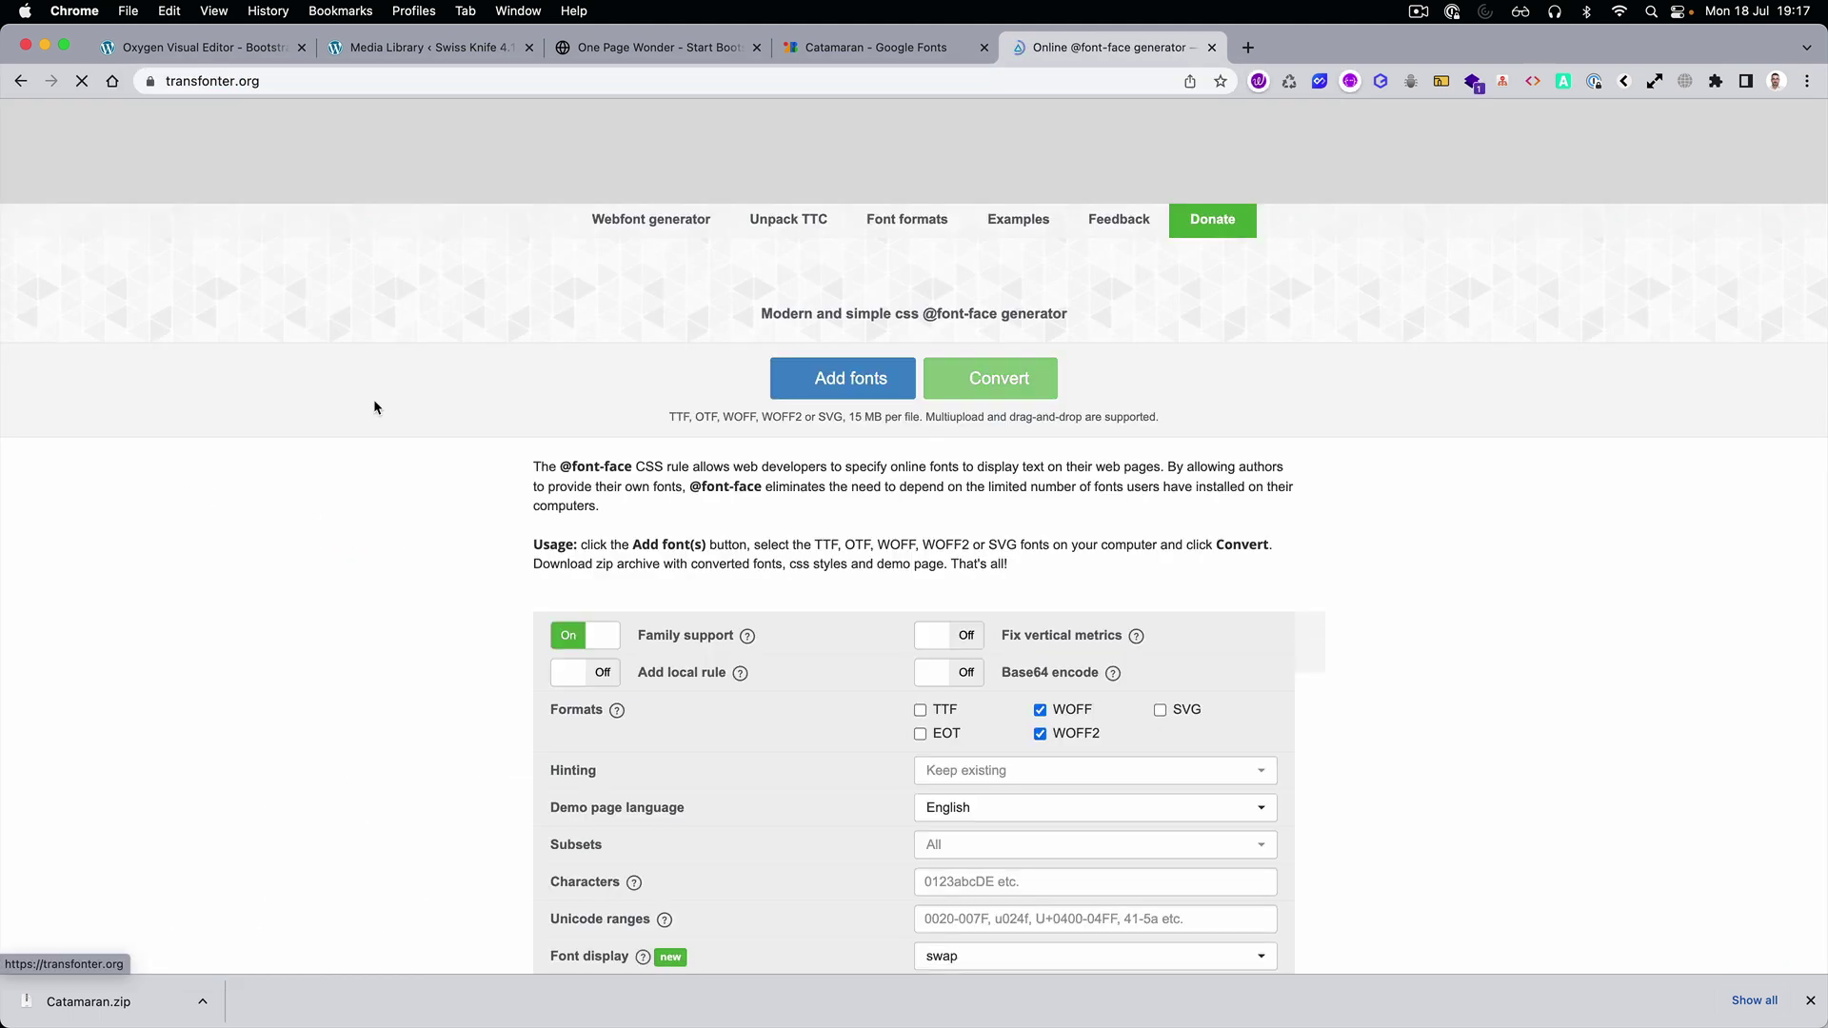
left_click(819, 381)
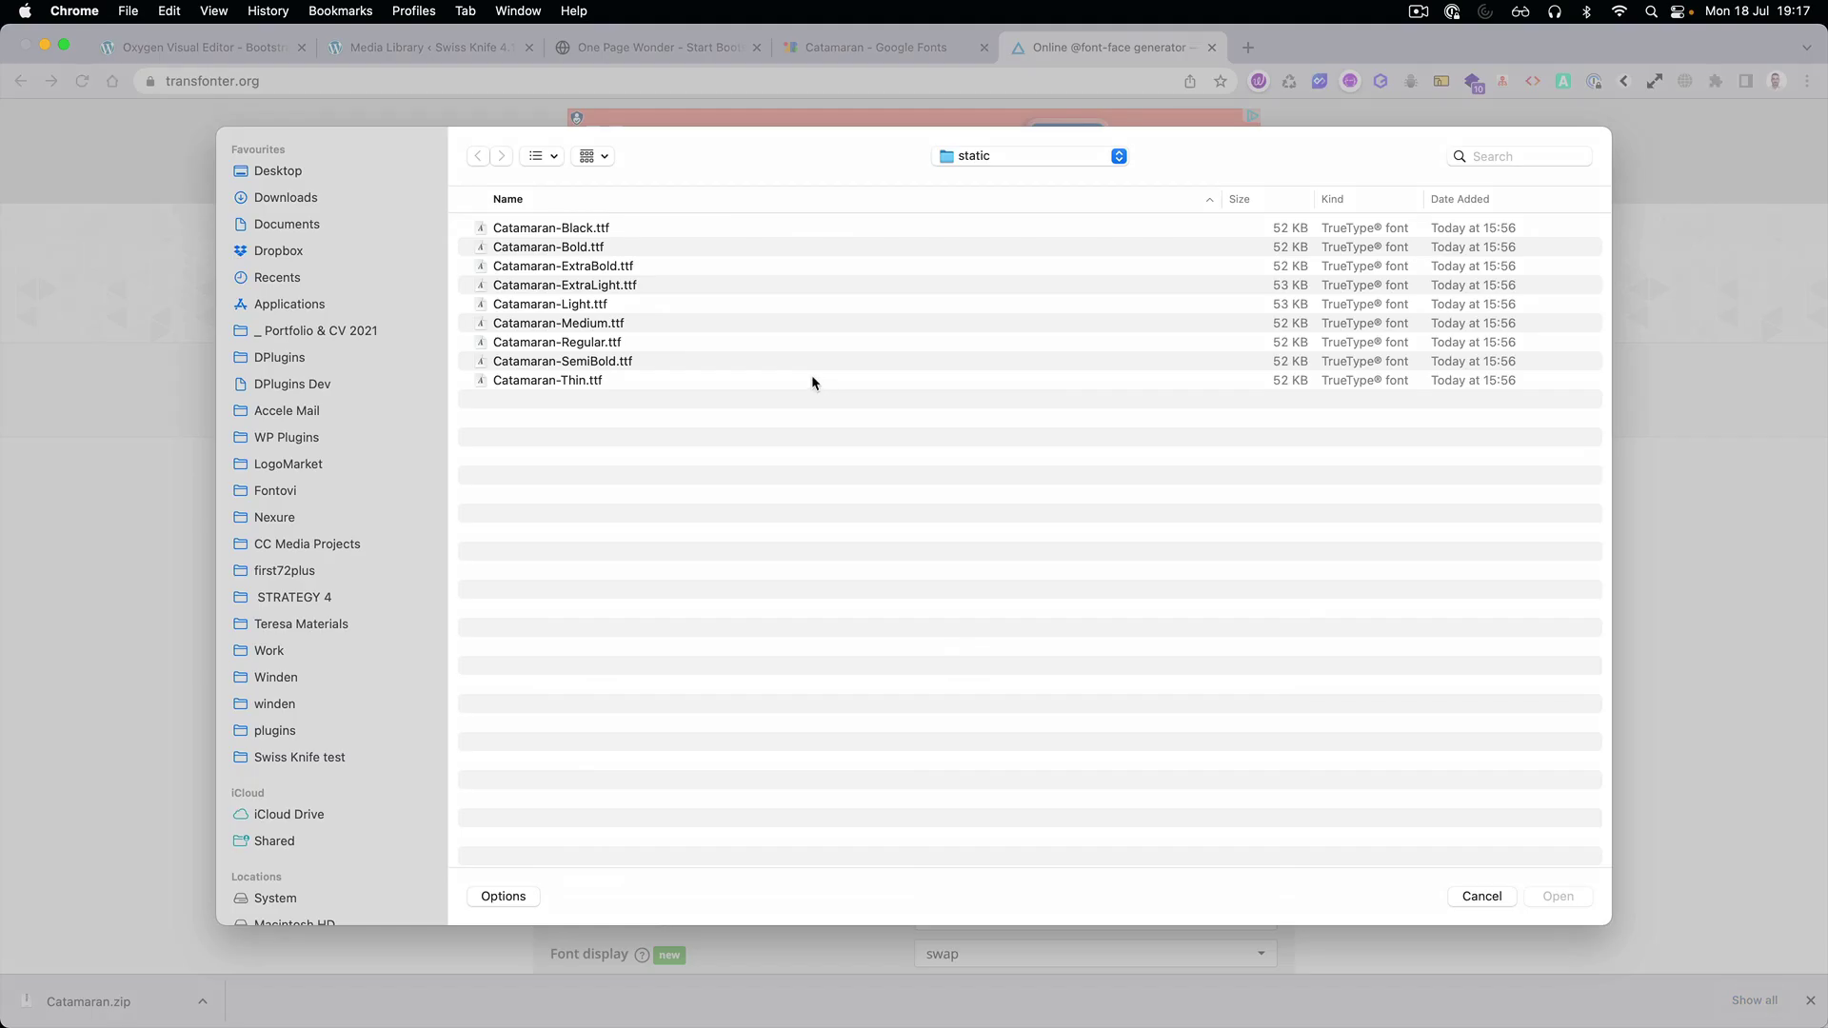
left_click(614, 267)
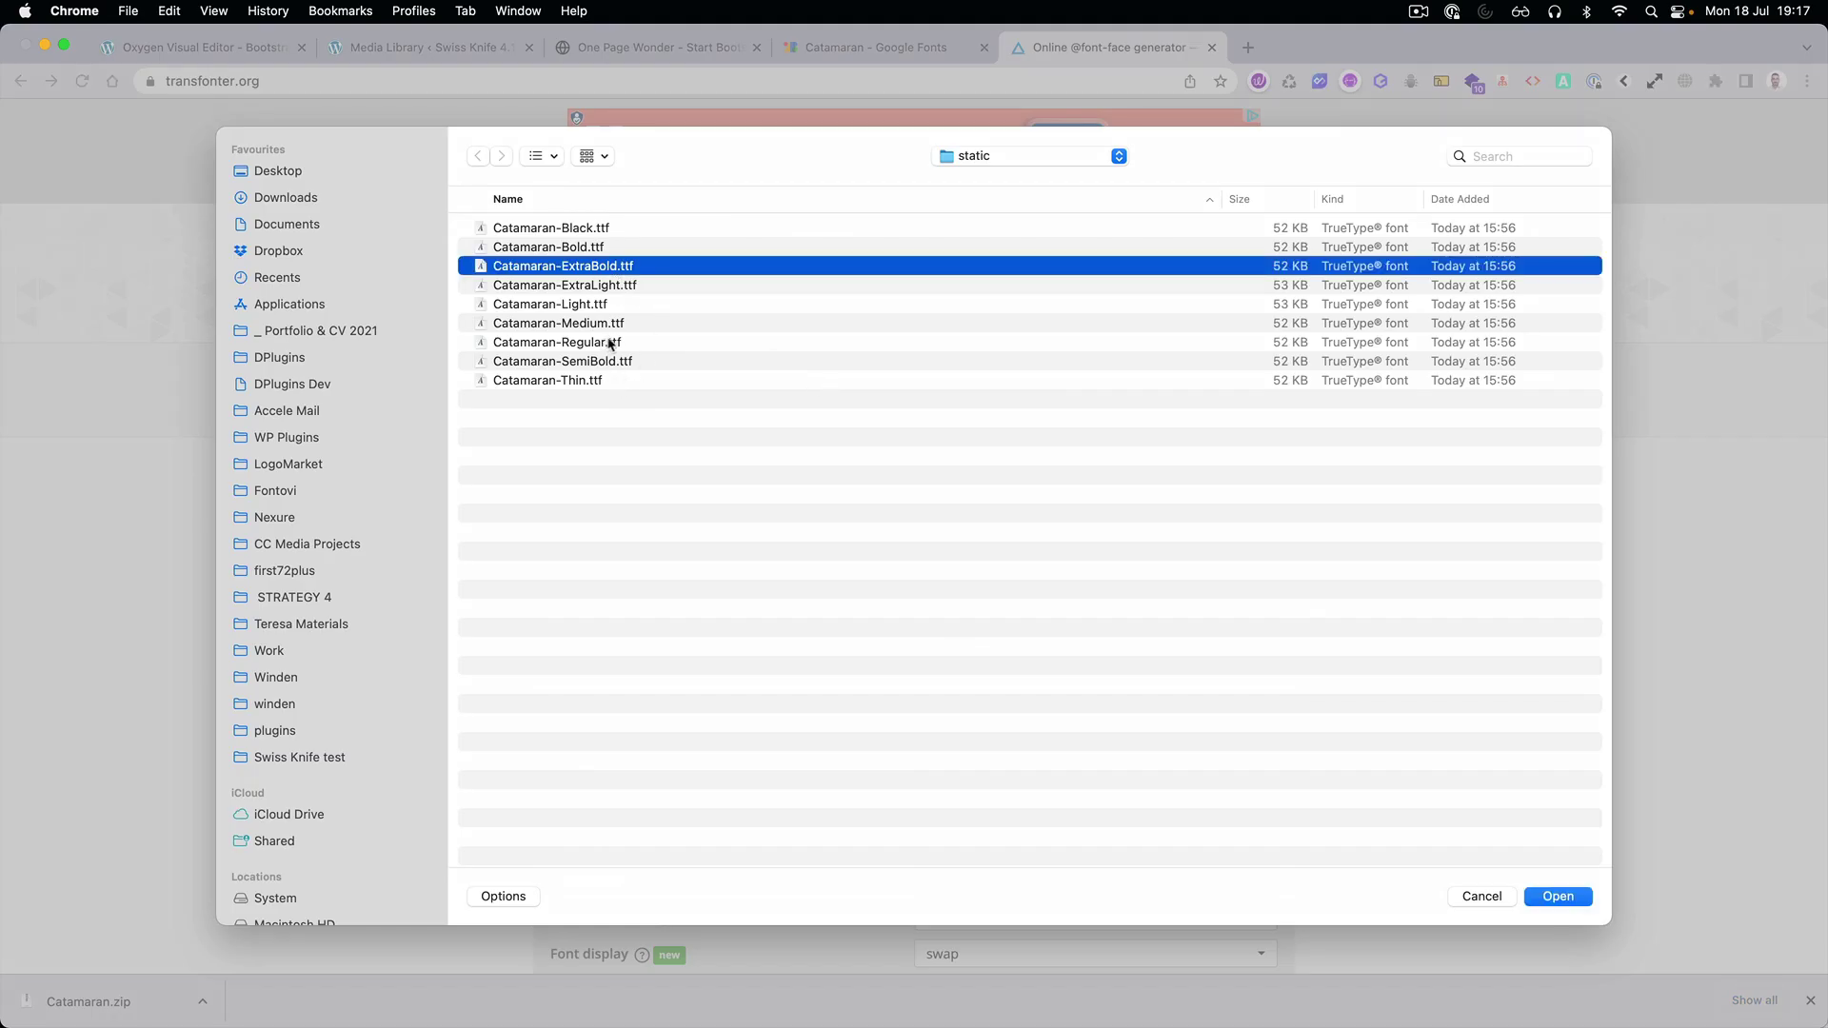
left_click(602, 304, "super")
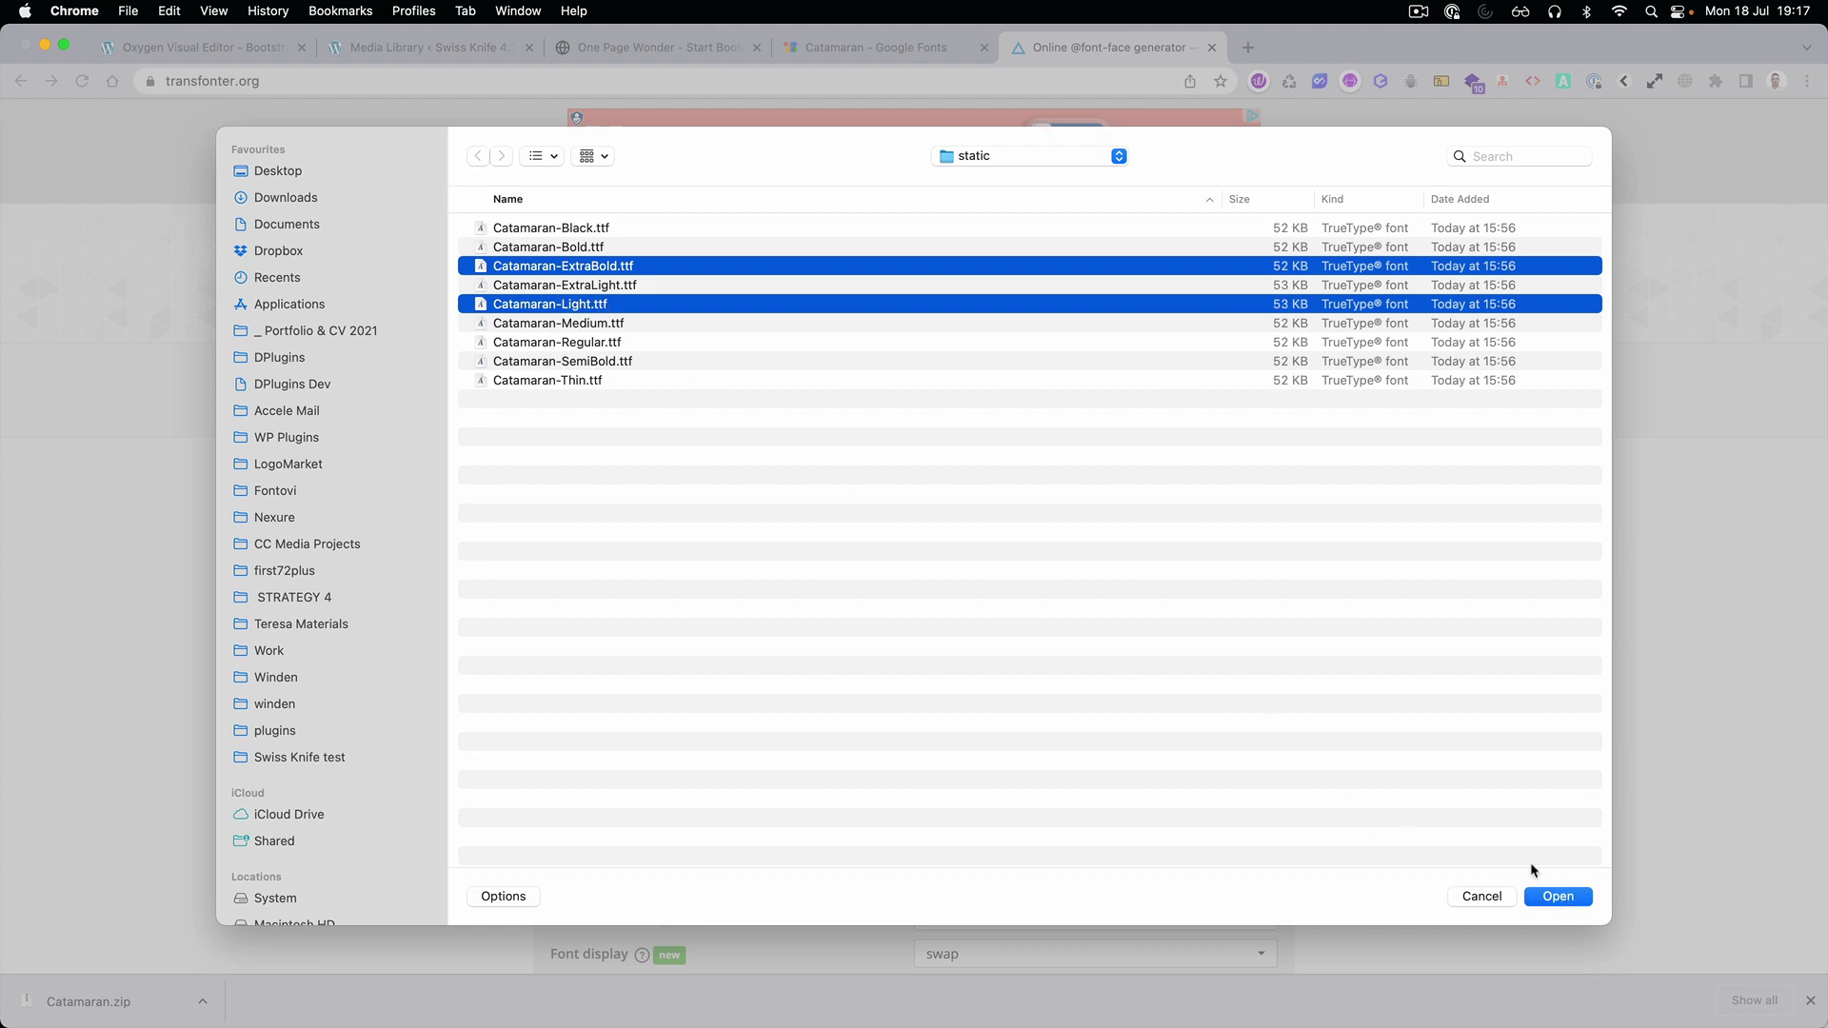
left_click(1558, 896)
Set the subset to Latin, convert the fonts, and save the kit into Swiss Knife test.
left_click(638, 46)
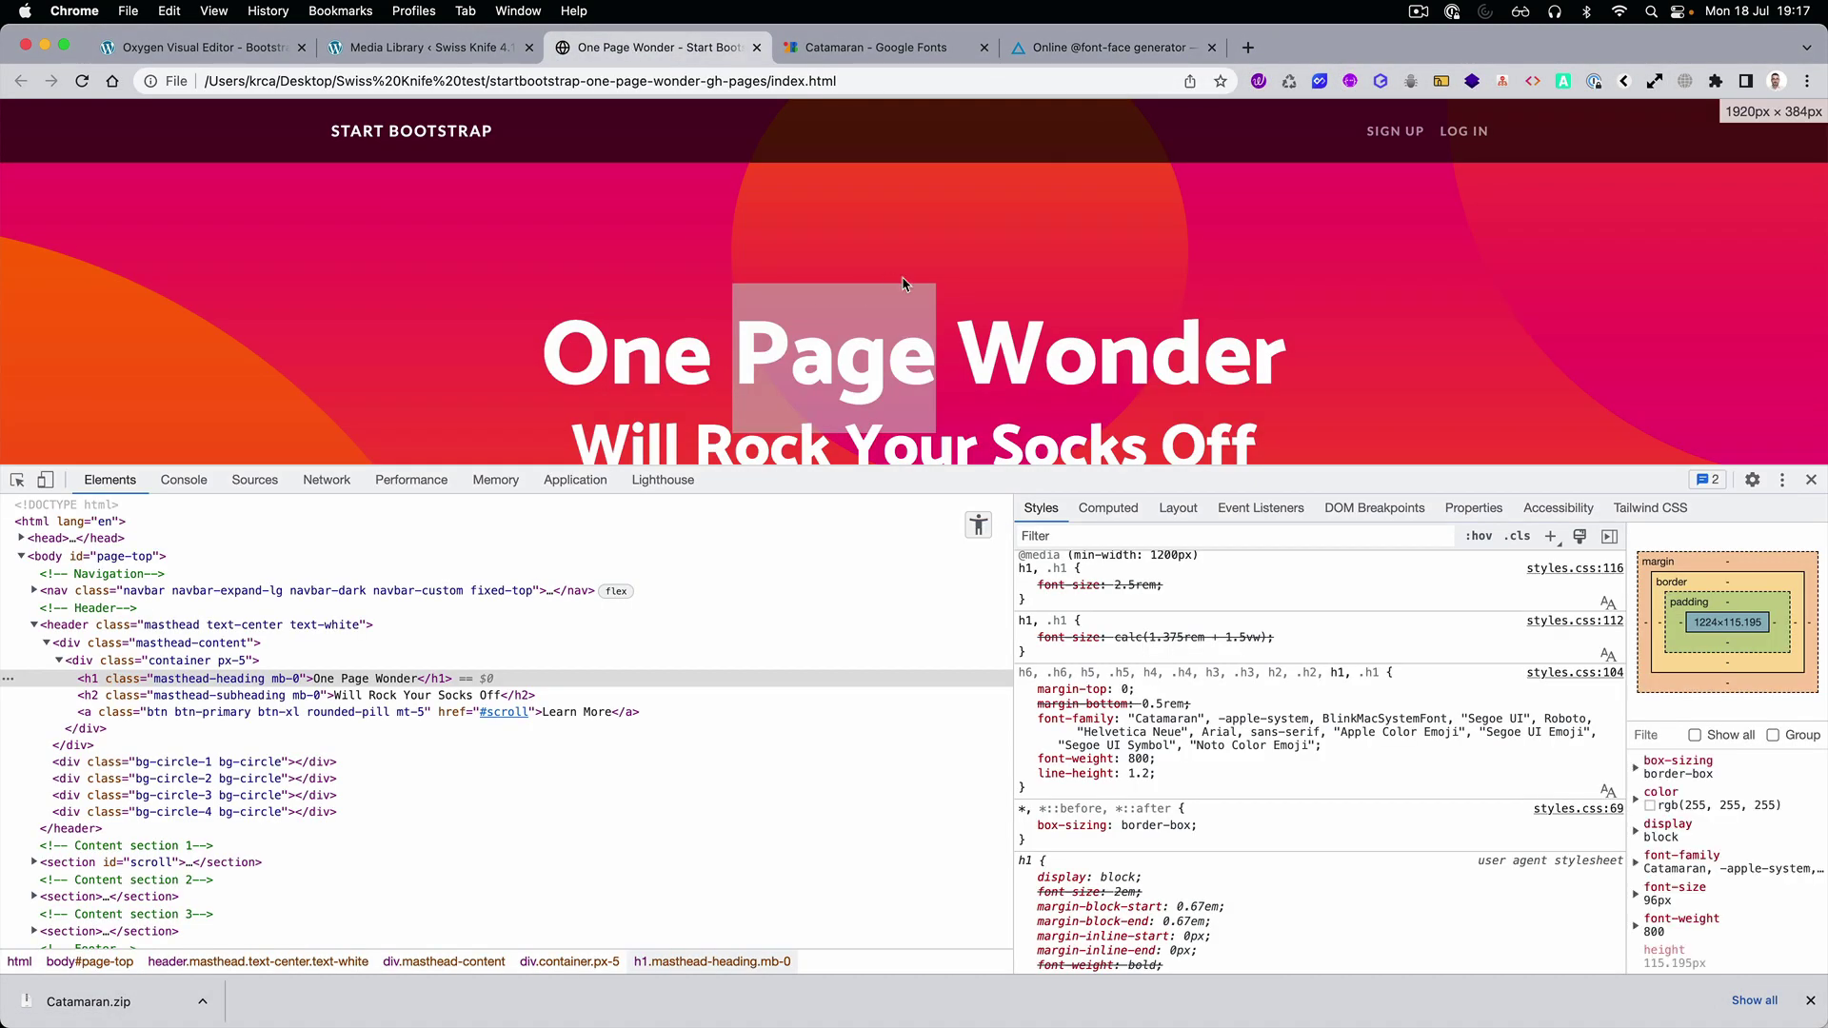
scroll(903, 283, "down", 10)
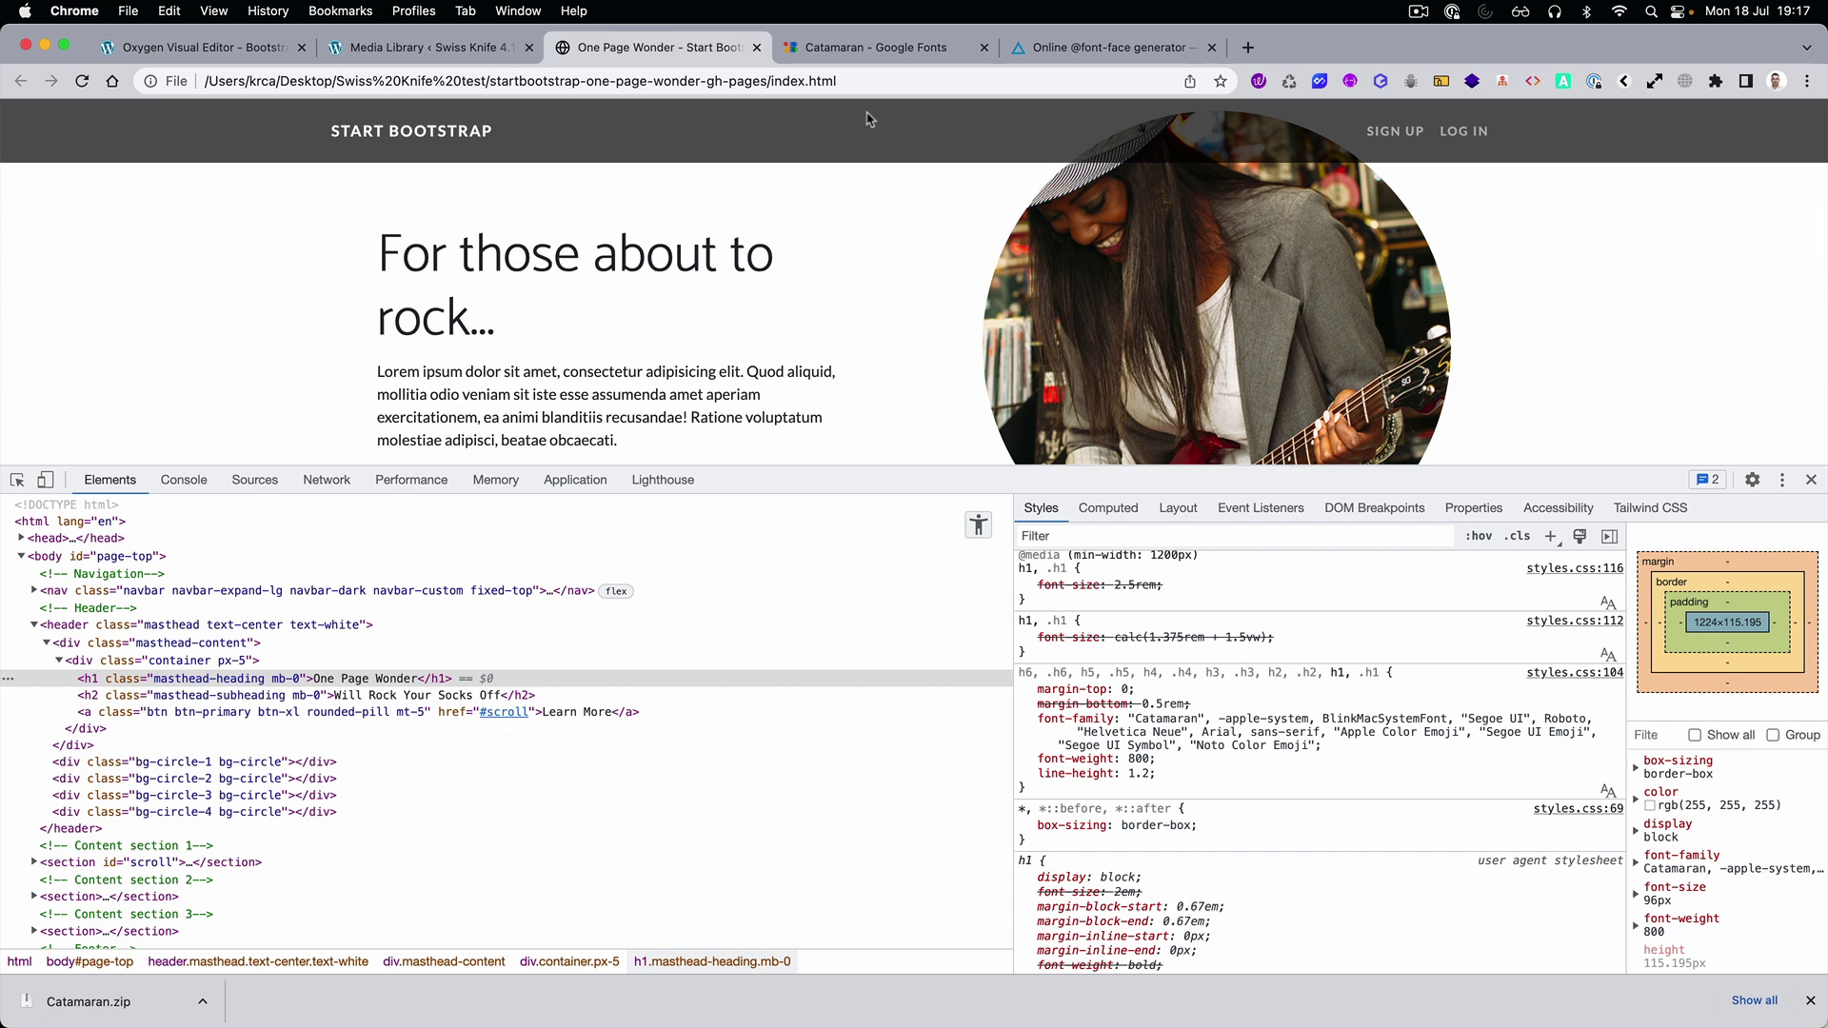
left_click(1106, 46)
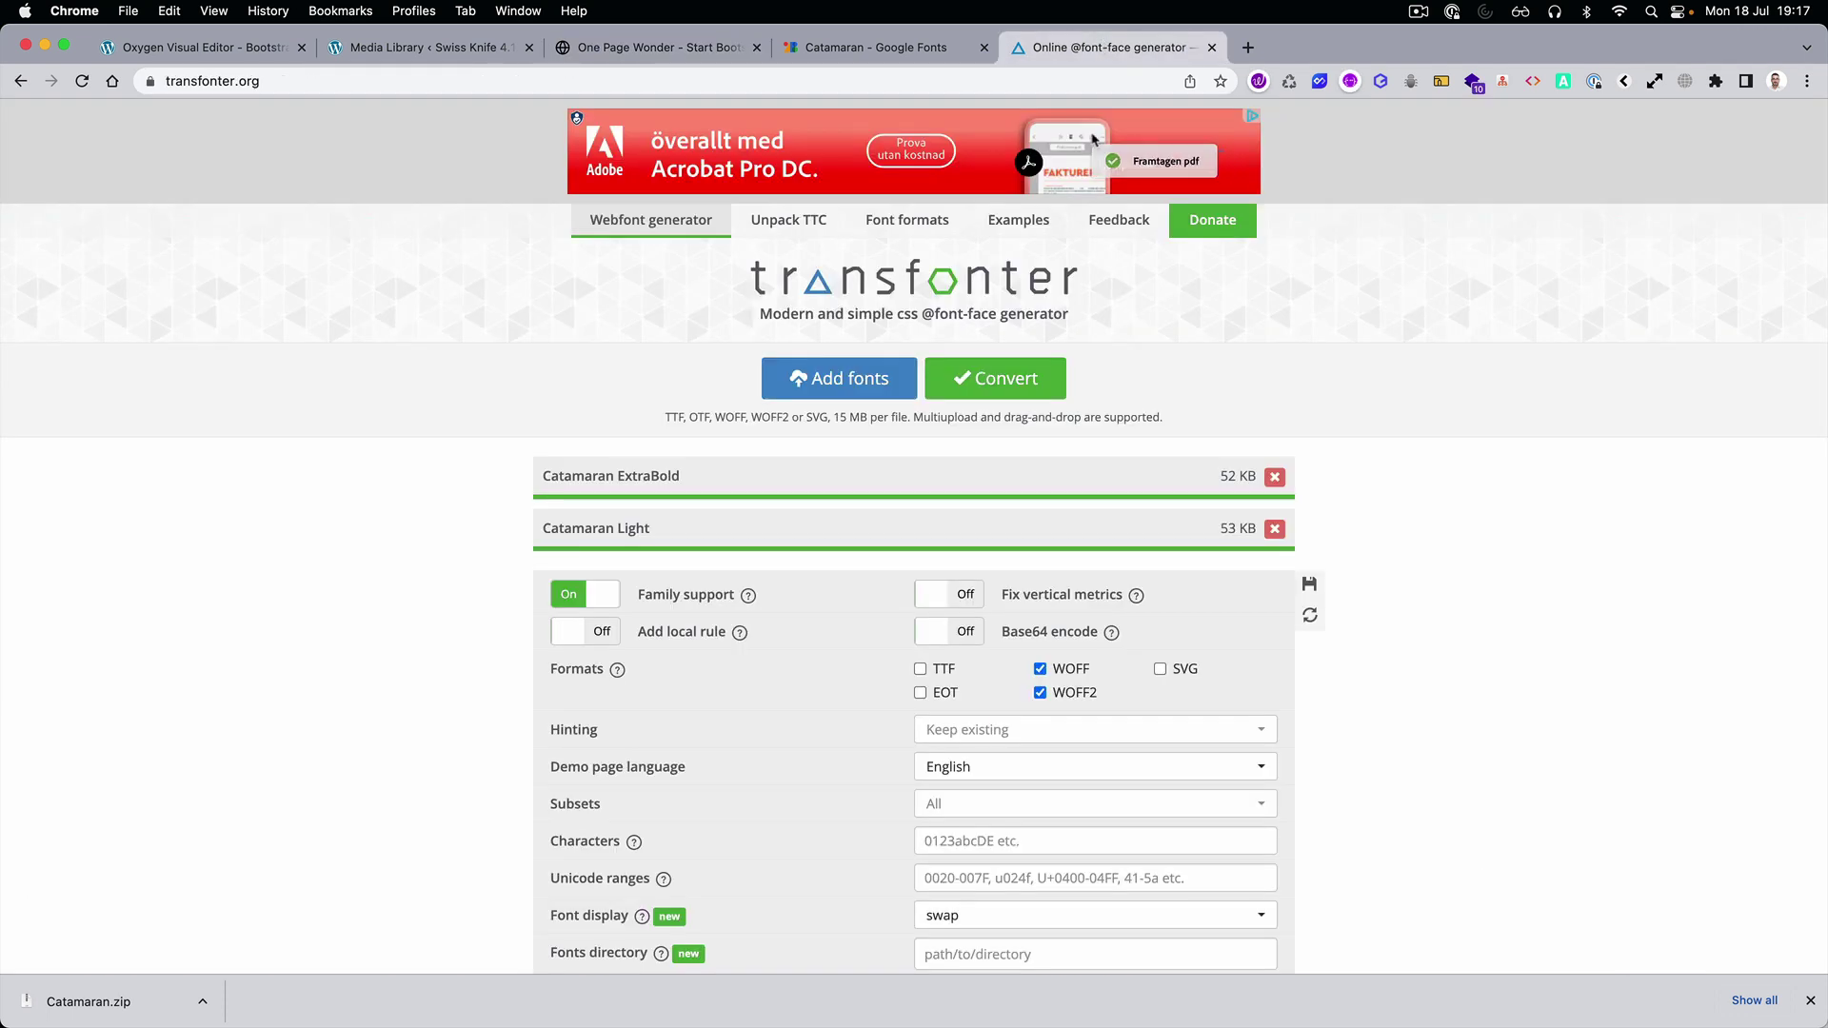
left_click(1013, 816)
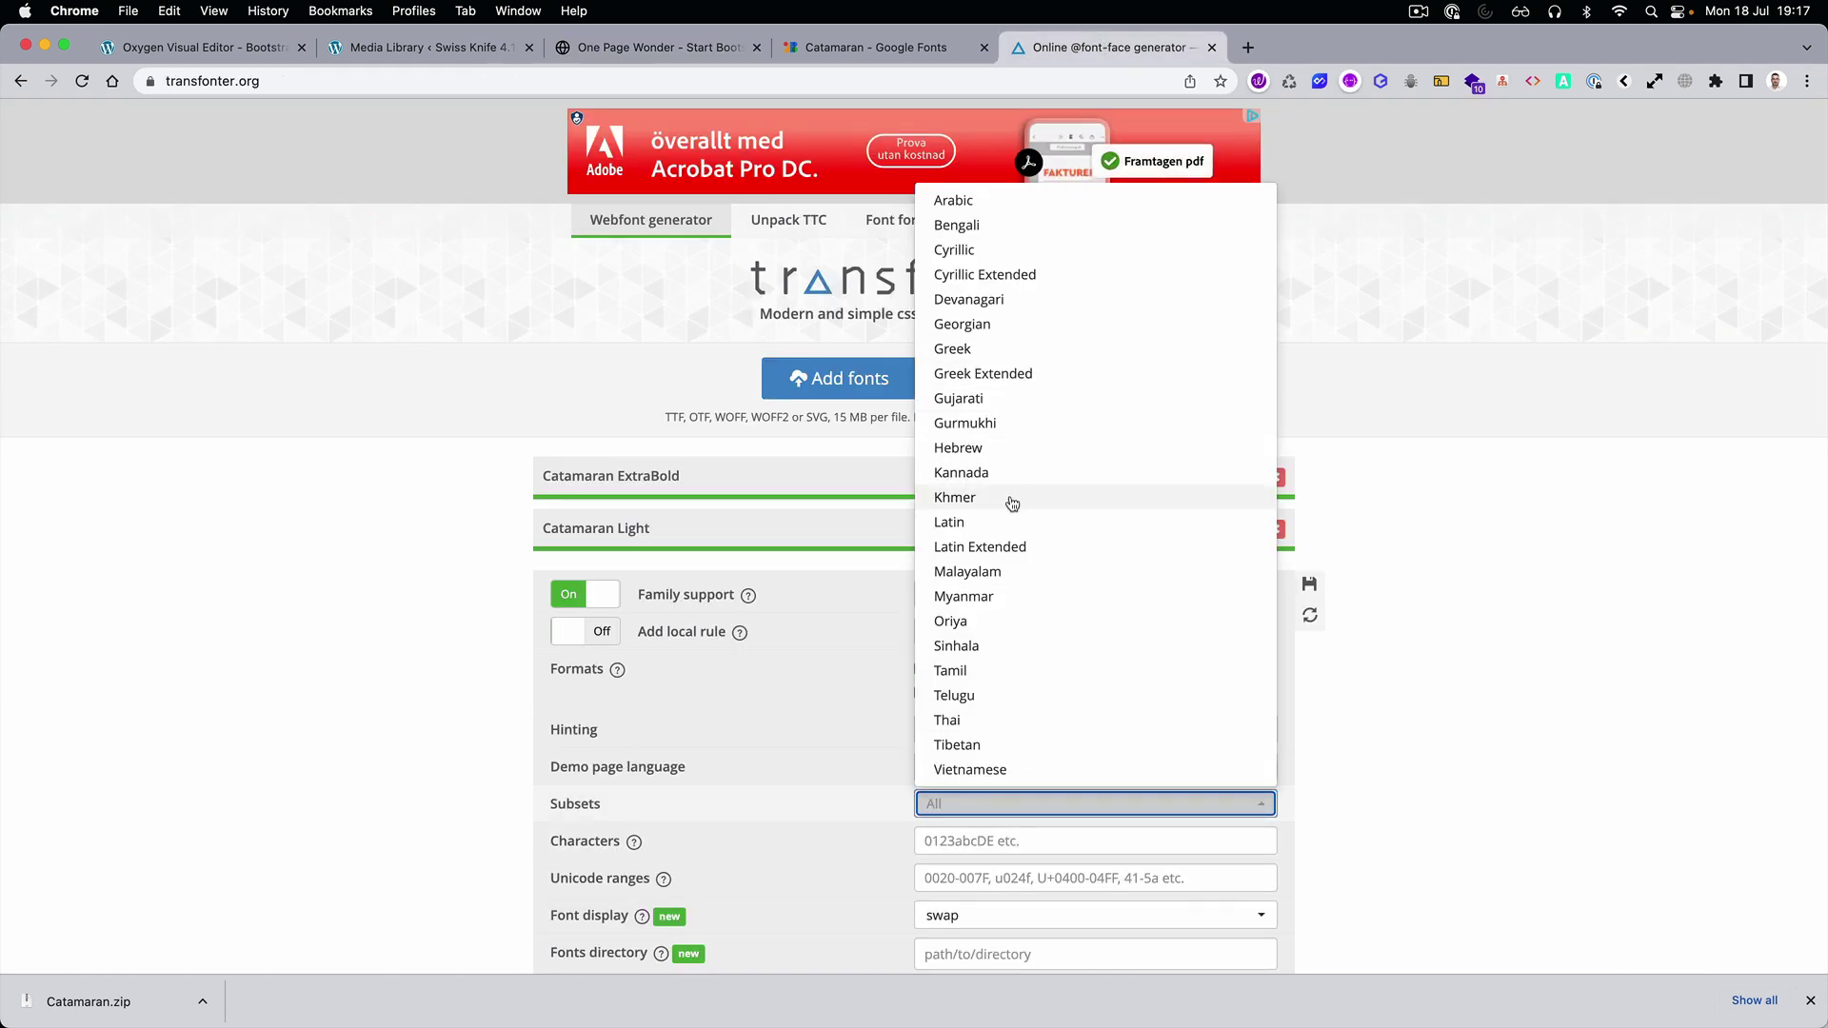
left_click(1013, 536)
scroll(809, 410, "down", 2)
left_click(810, 409)
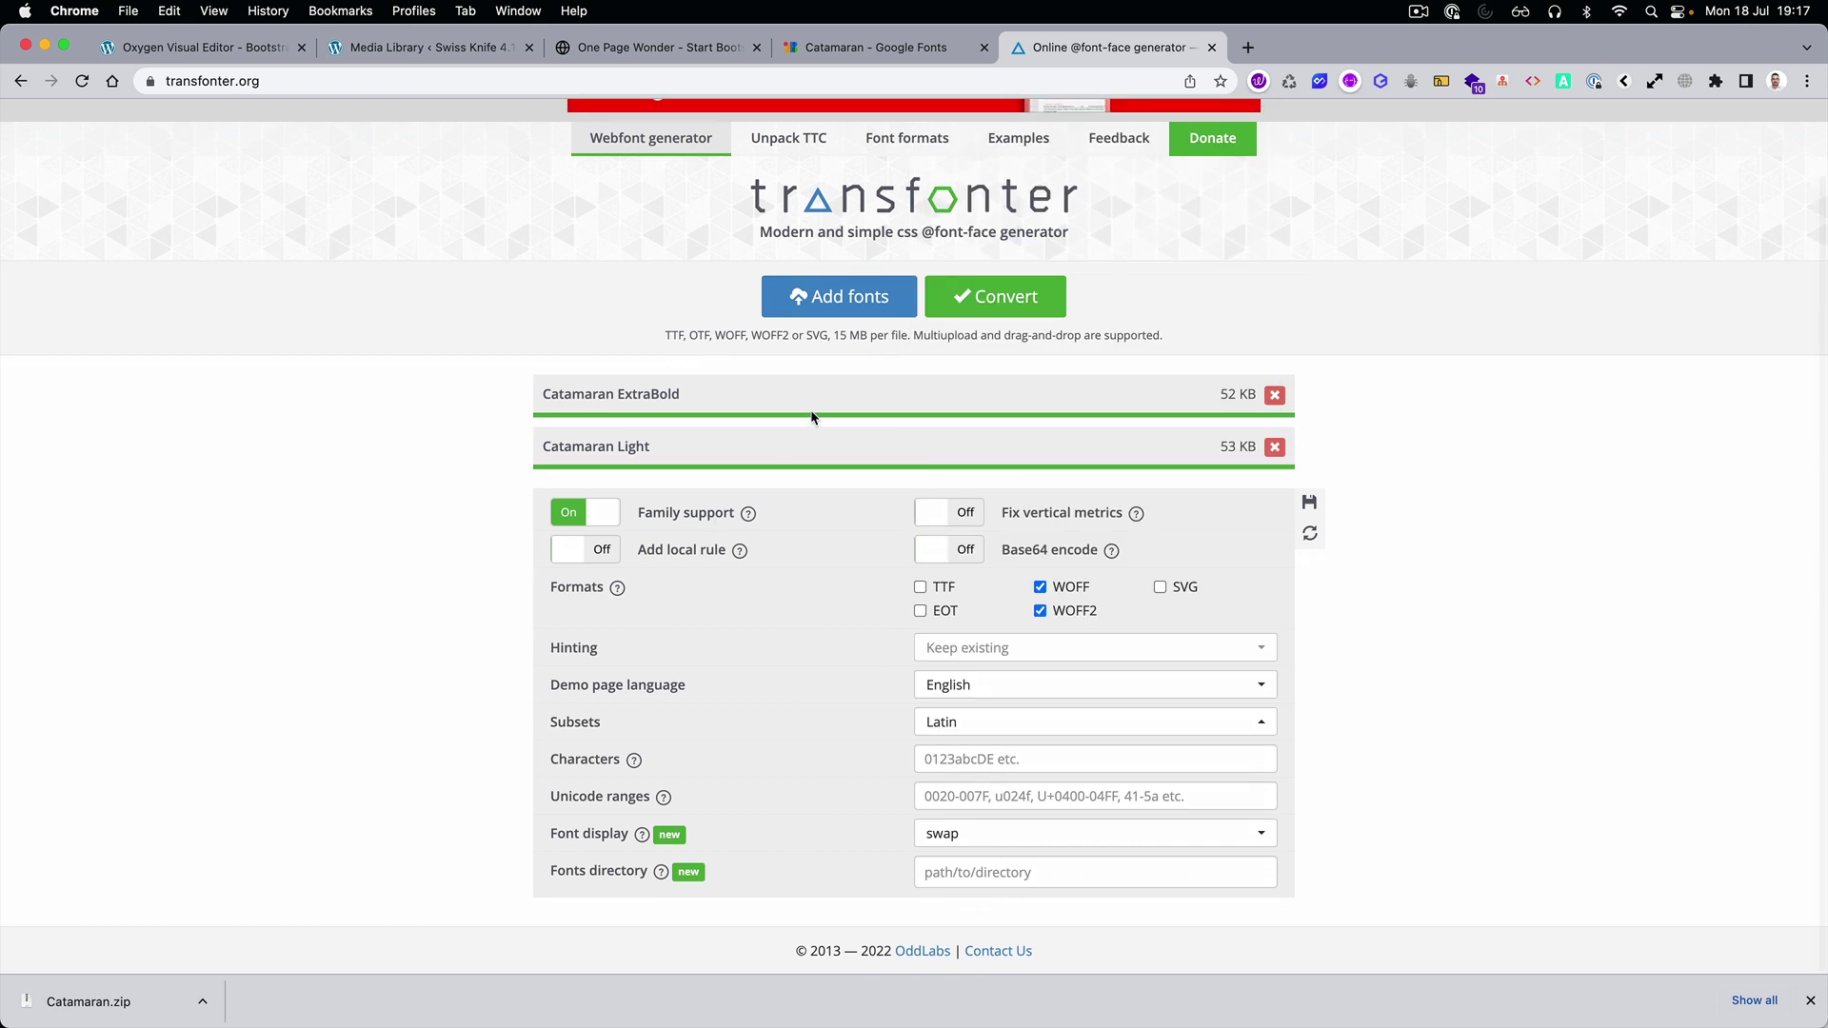
left_click(981, 303)
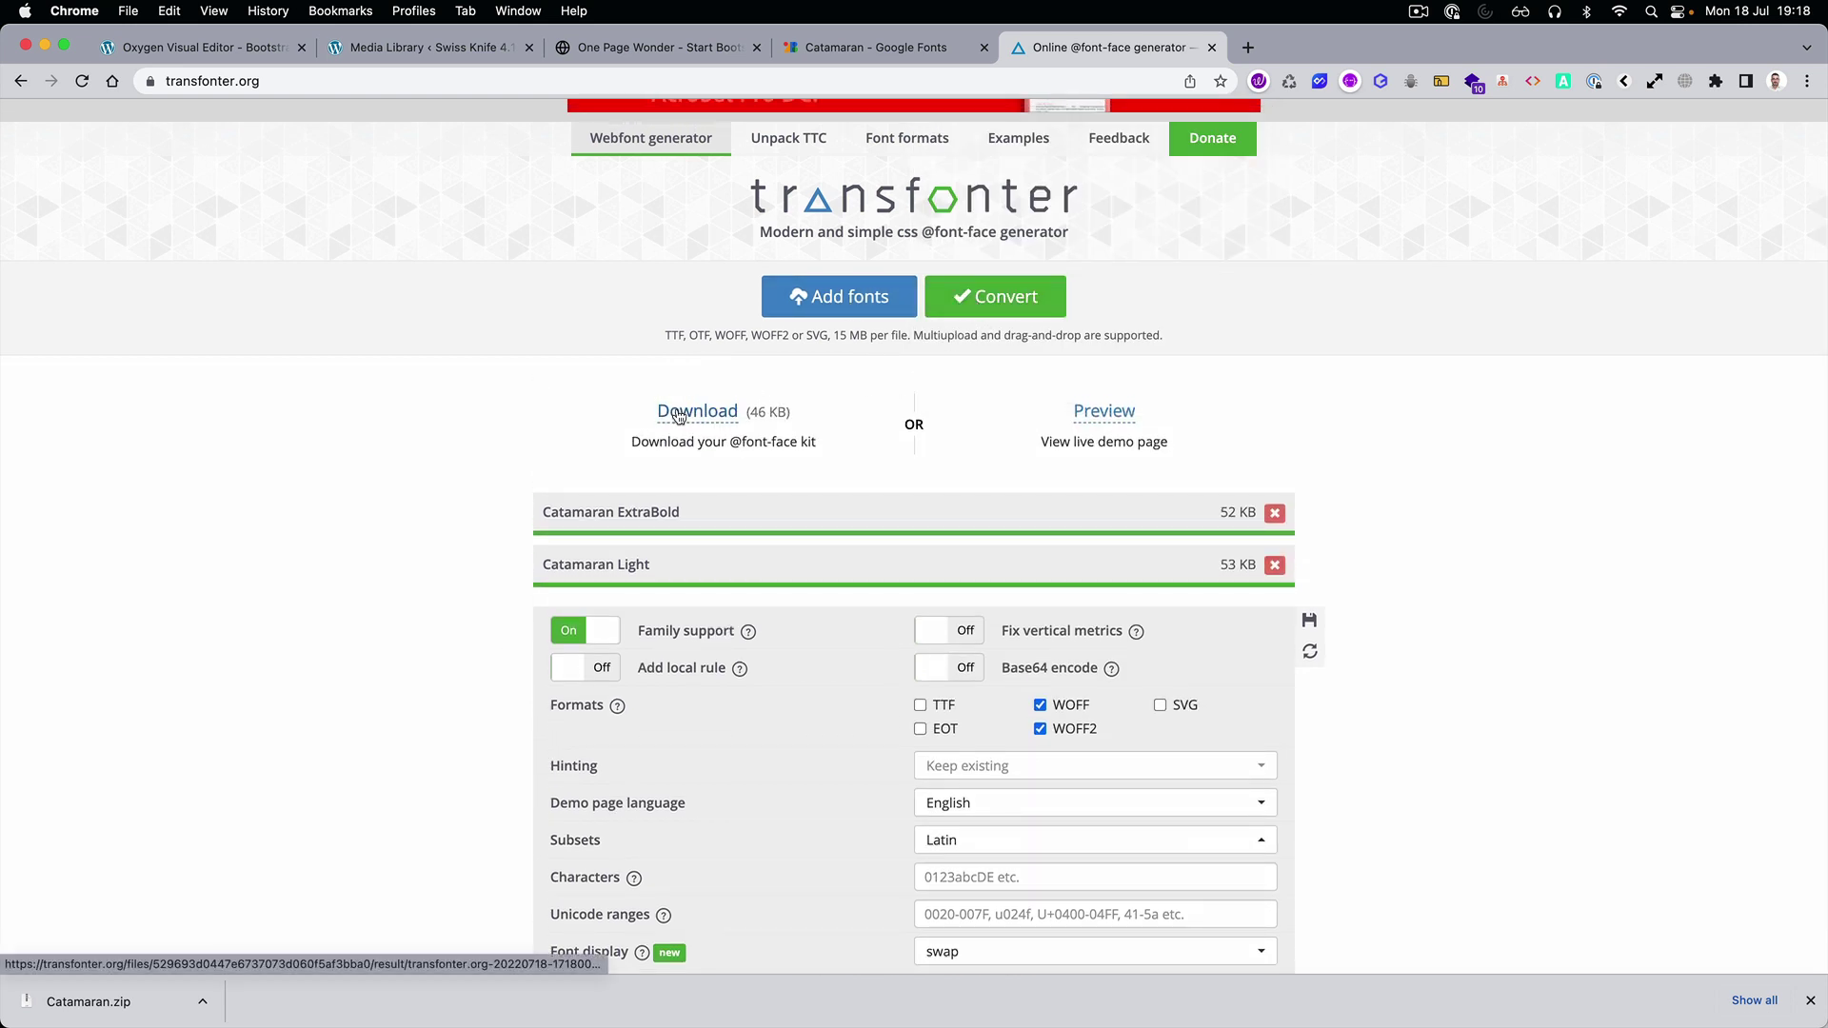
left_click(679, 412)
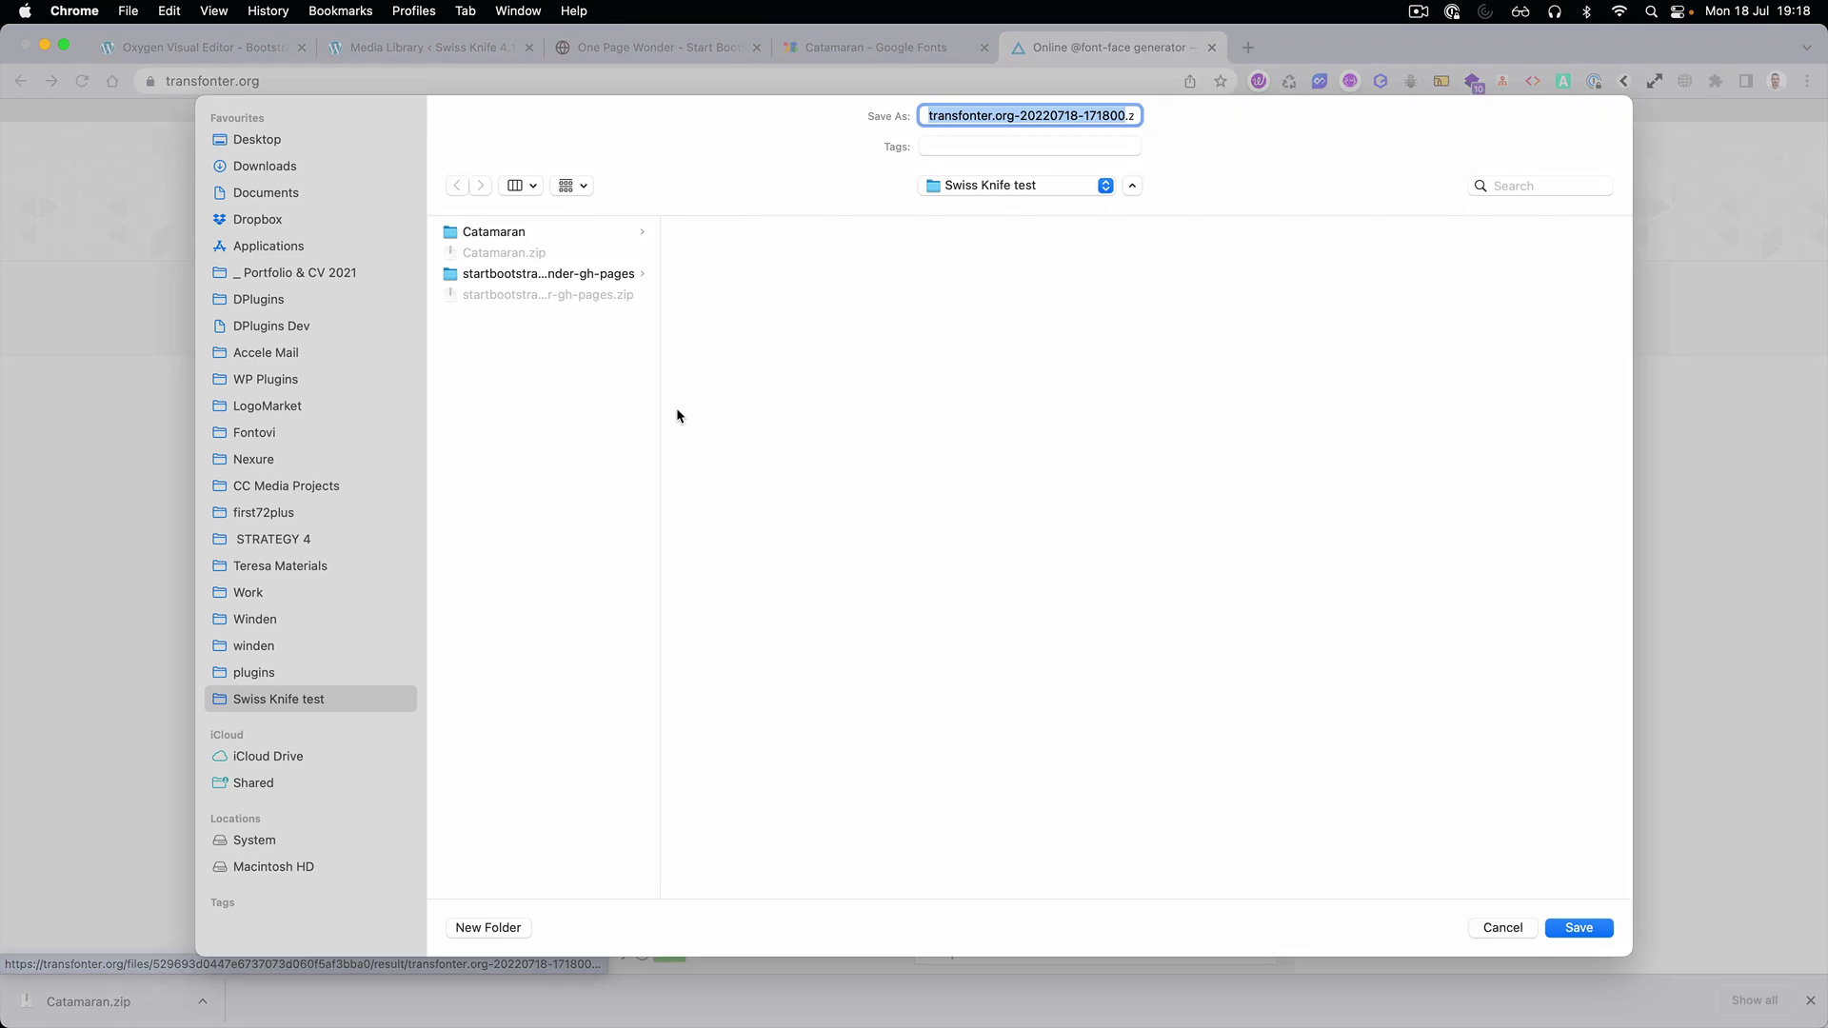
left_click(1577, 928)
left_click(96, 1002)
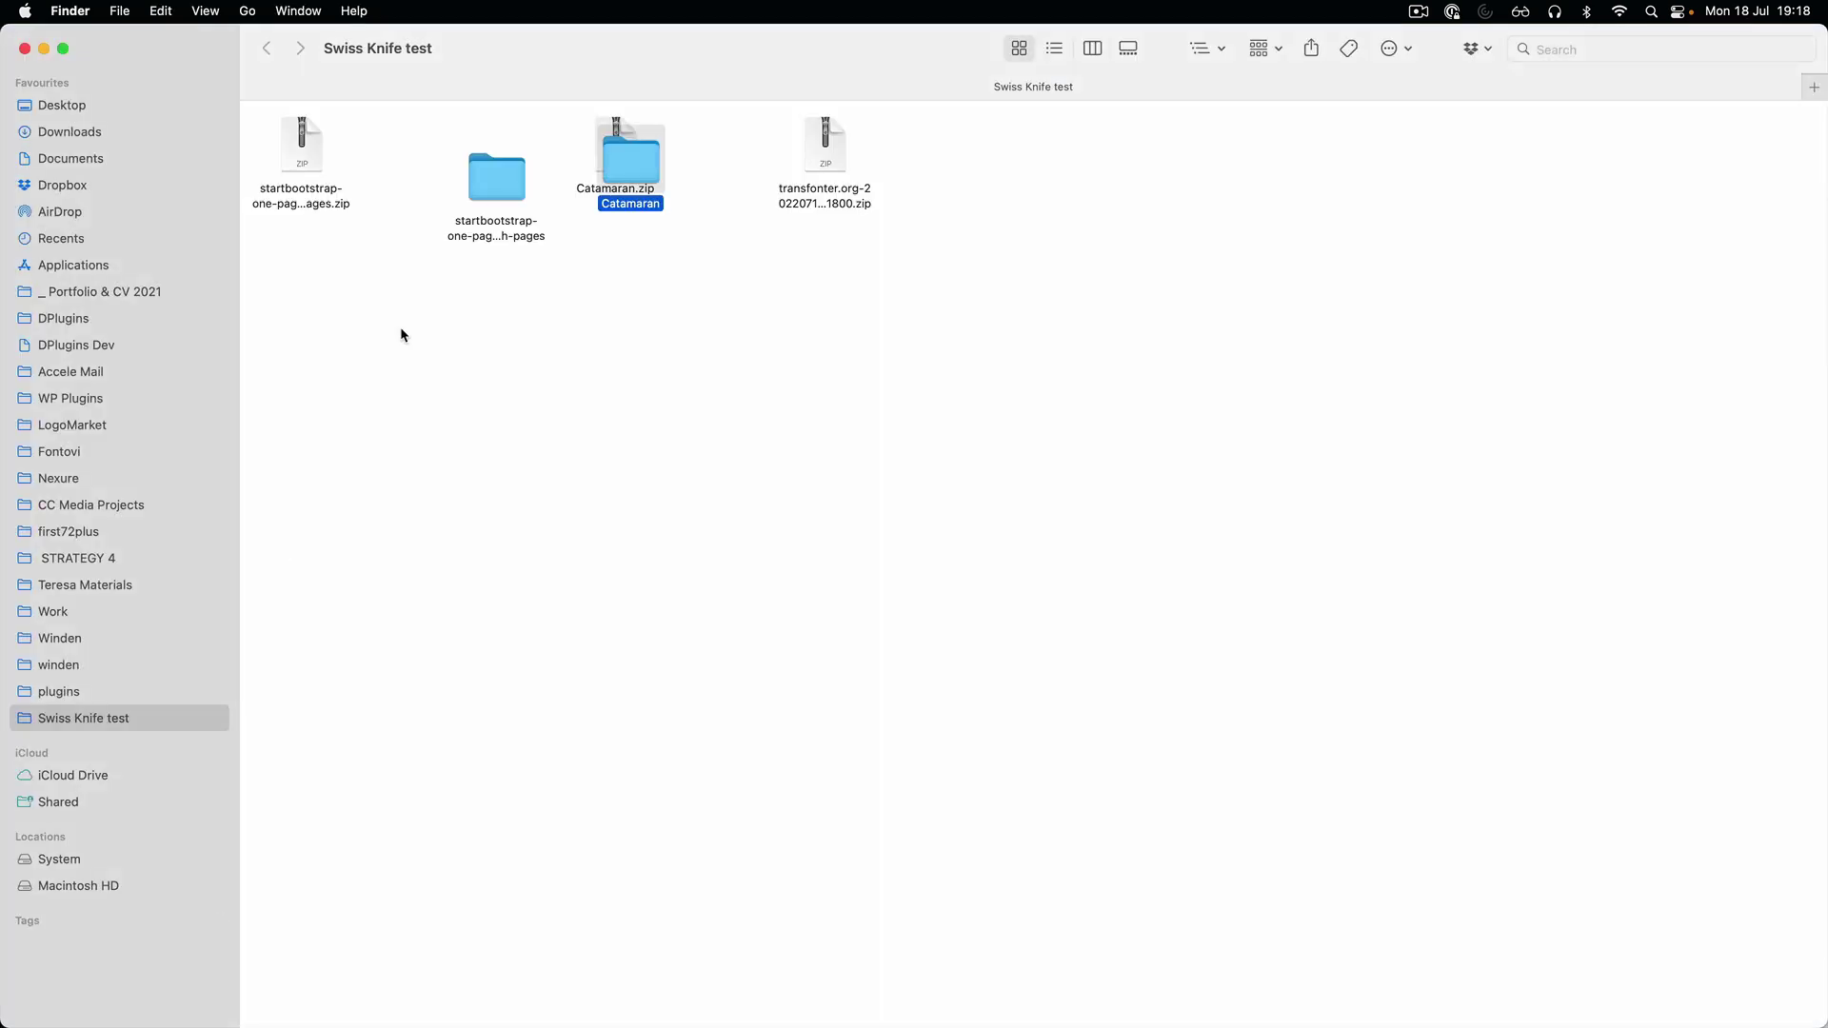
Open the Swiss Knife Font Manager and start a new font family.
key("super+Tab")
left_click(200, 47)
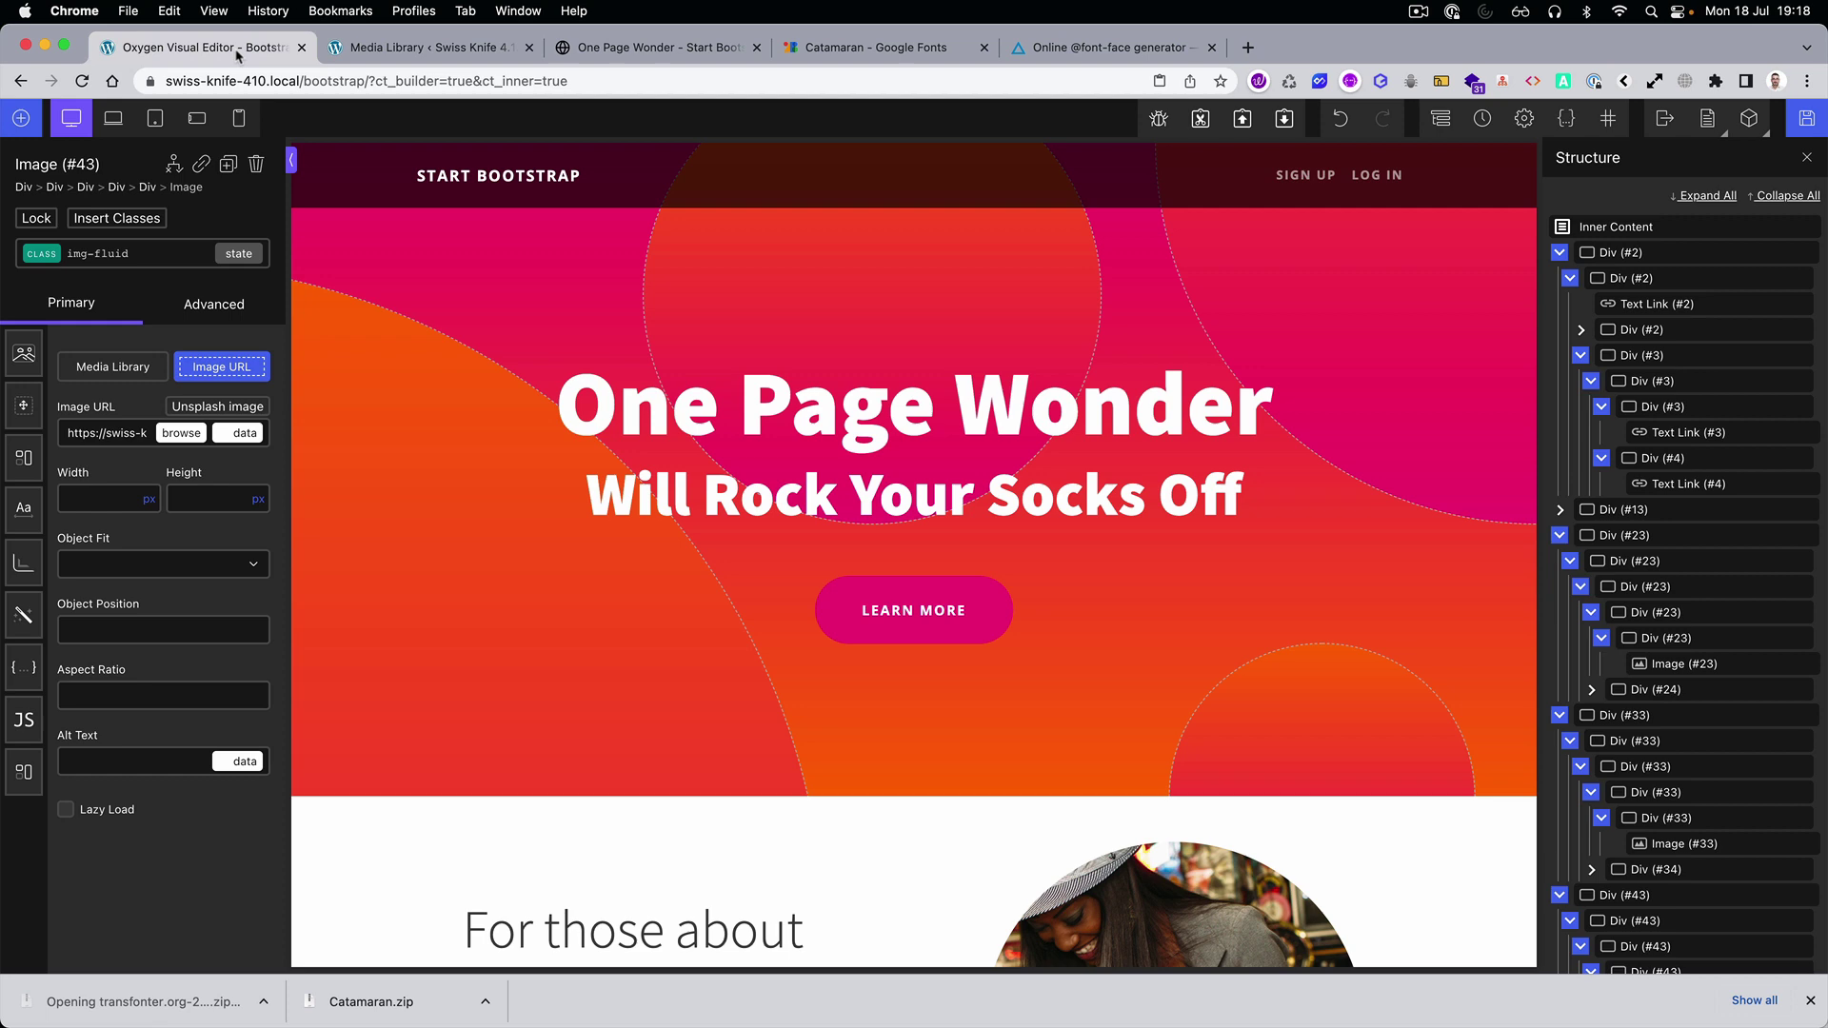
left_click(431, 47)
mouse_move(143, 646)
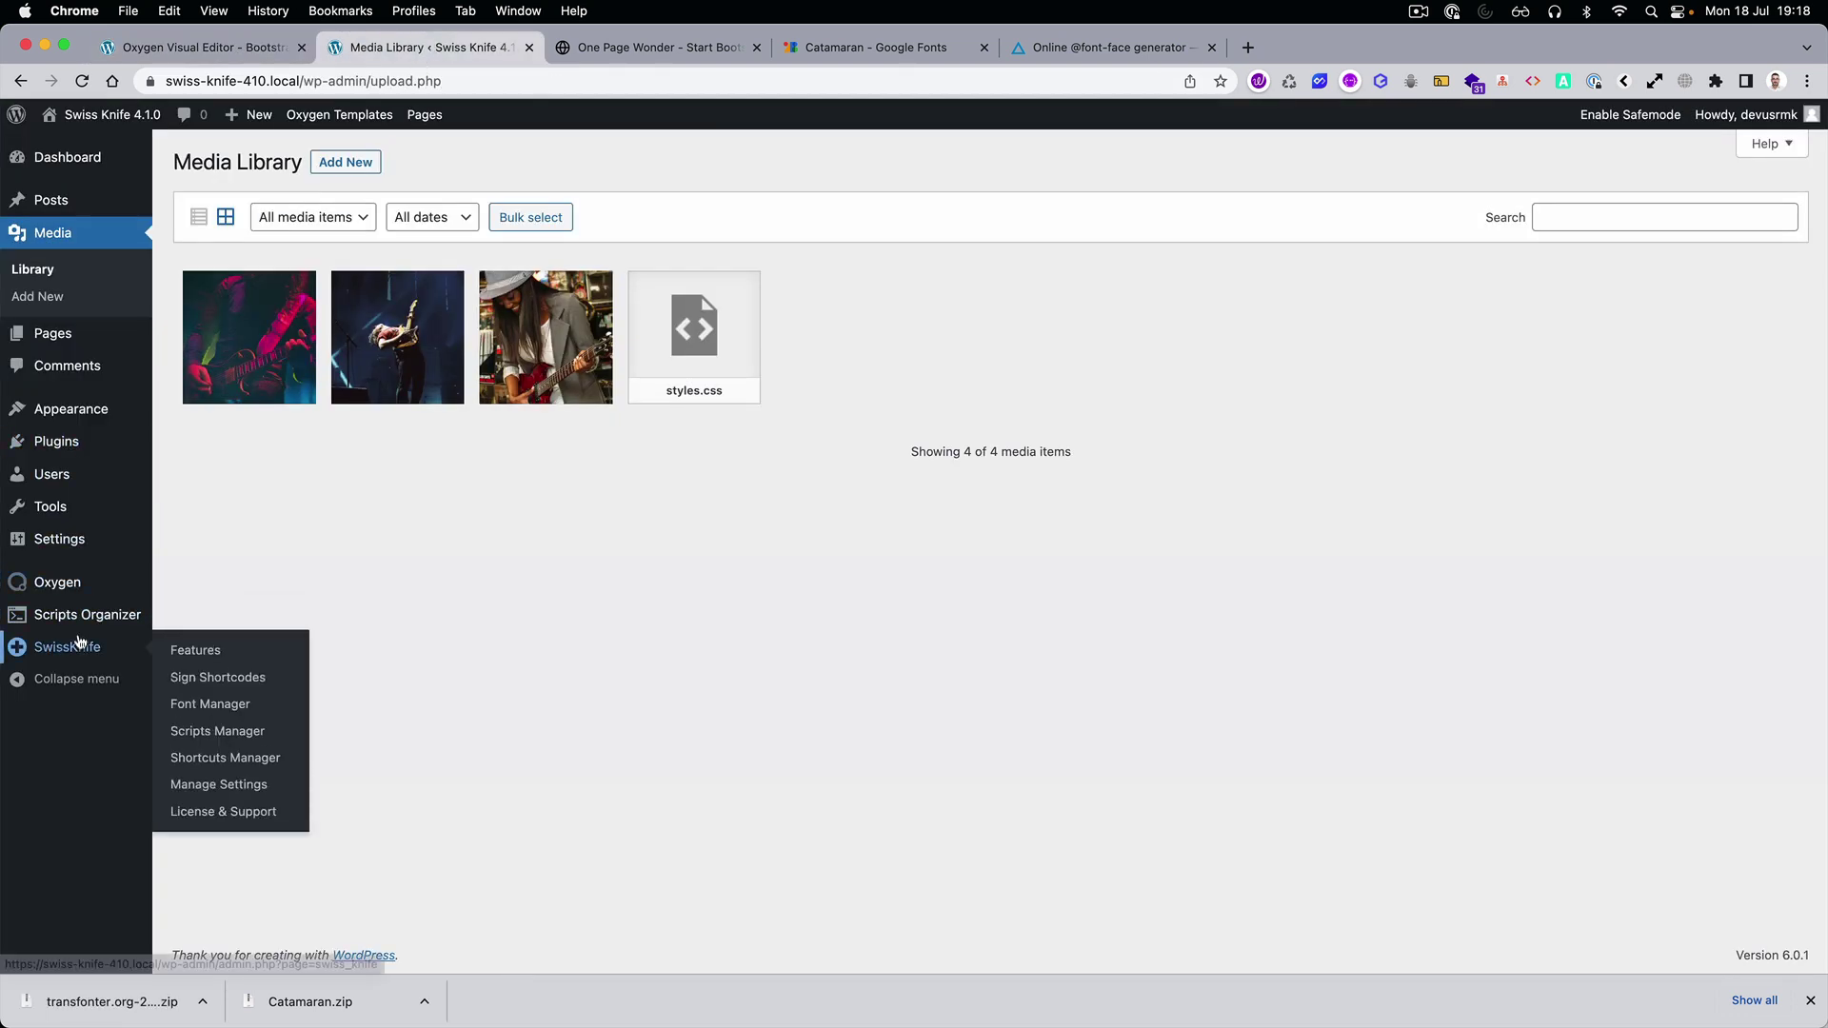
left_click(222, 713)
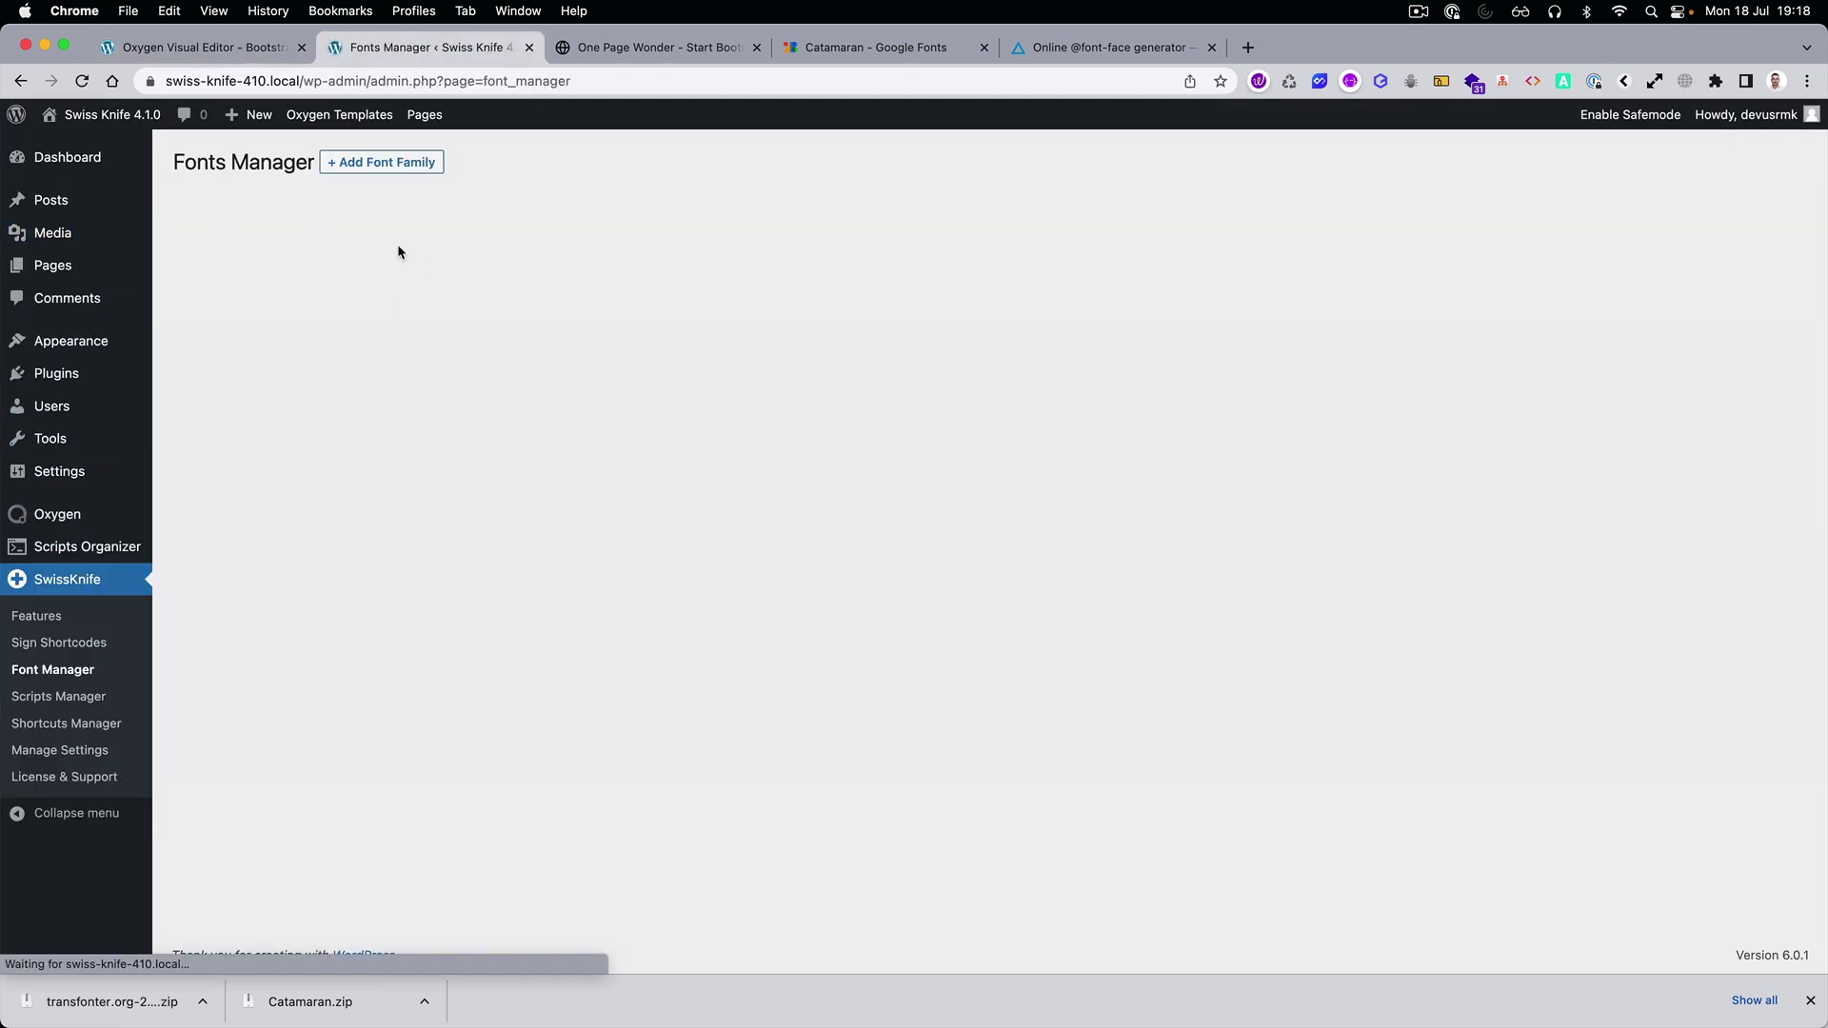
left_click(385, 164)
Copy the name 'Catamaran' from the h1 font-family rule in DevTools.
left_click(898, 56)
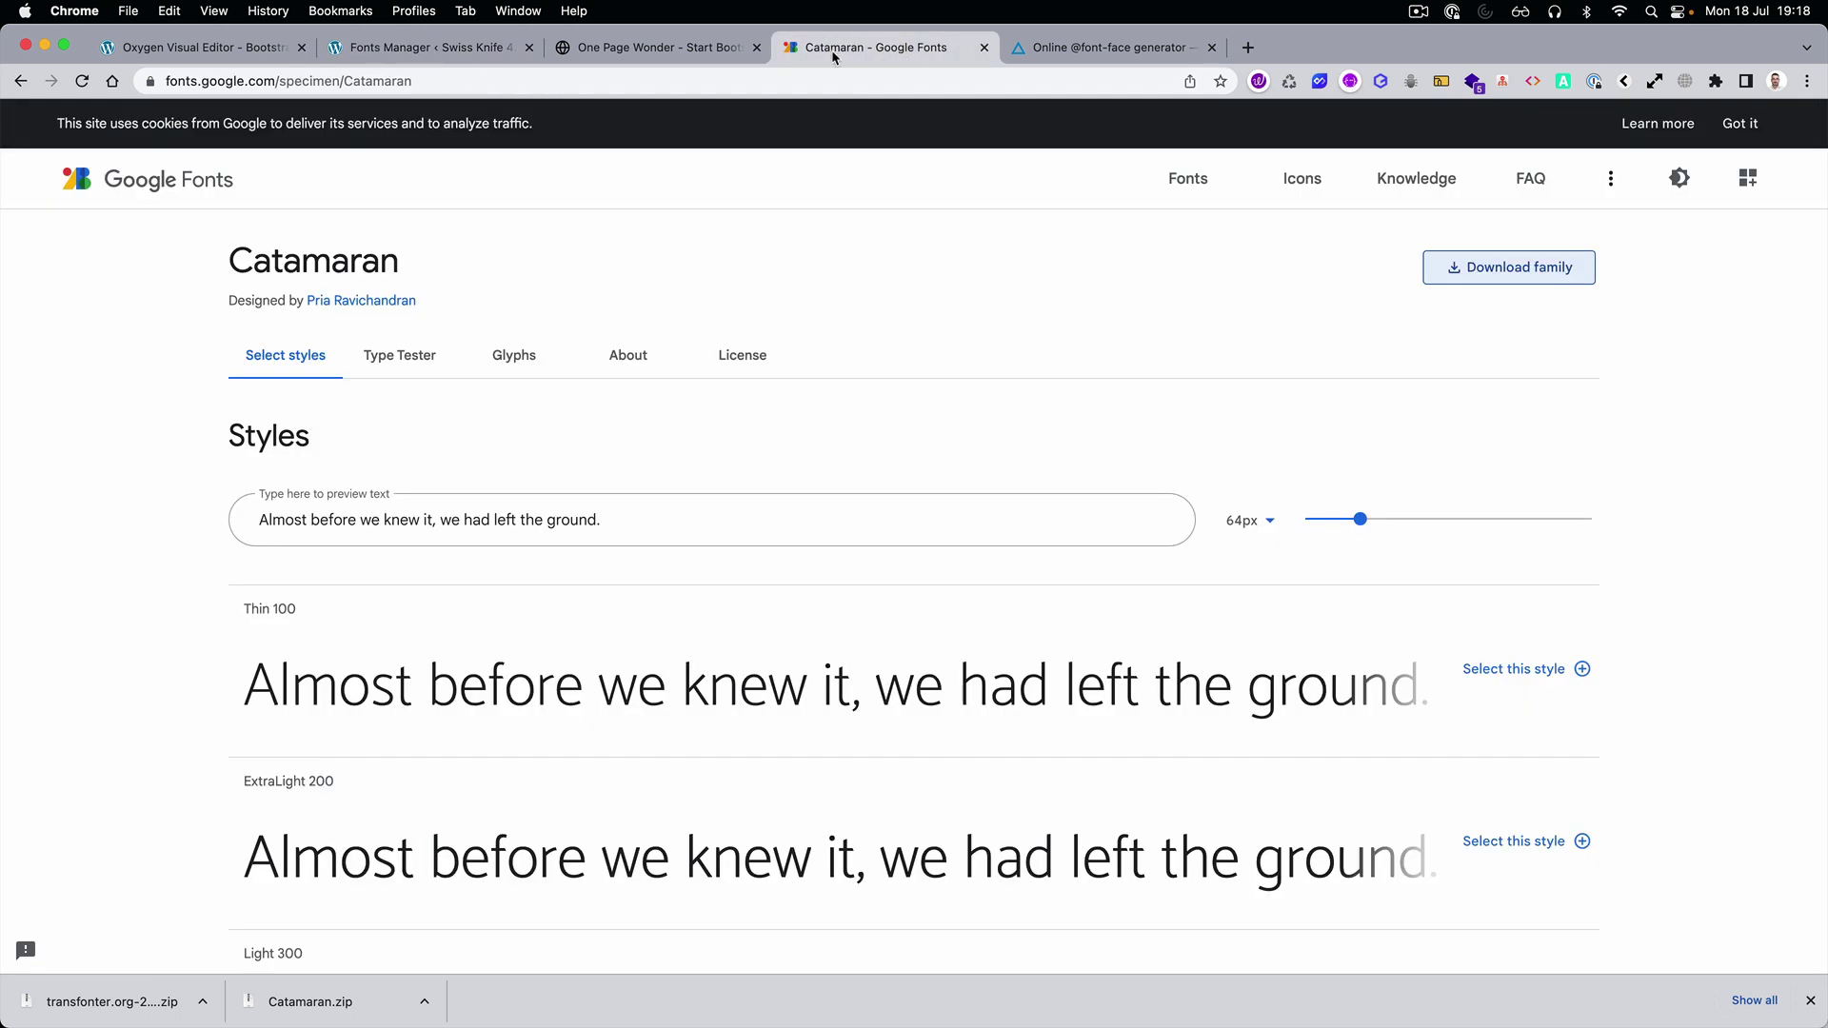
key("super+w")
left_click(665, 45)
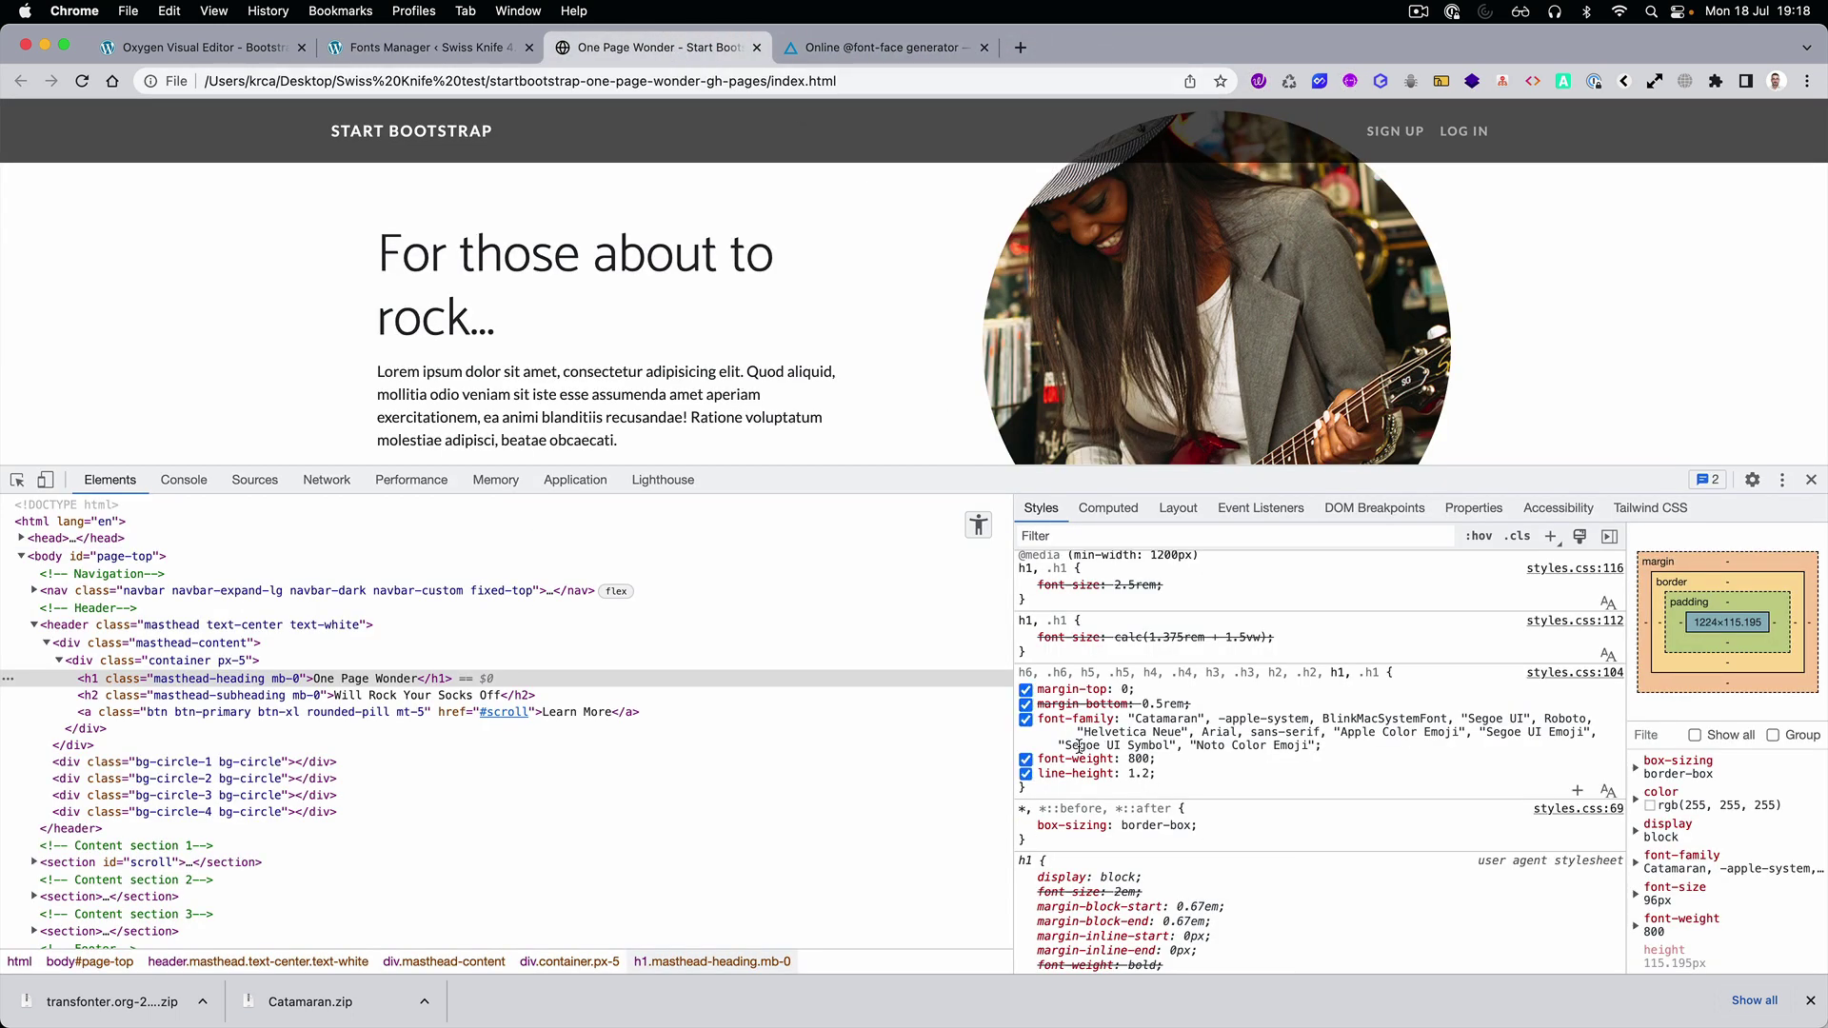
left_click(1155, 714)
double_click(1057, 731)
key("super+c")
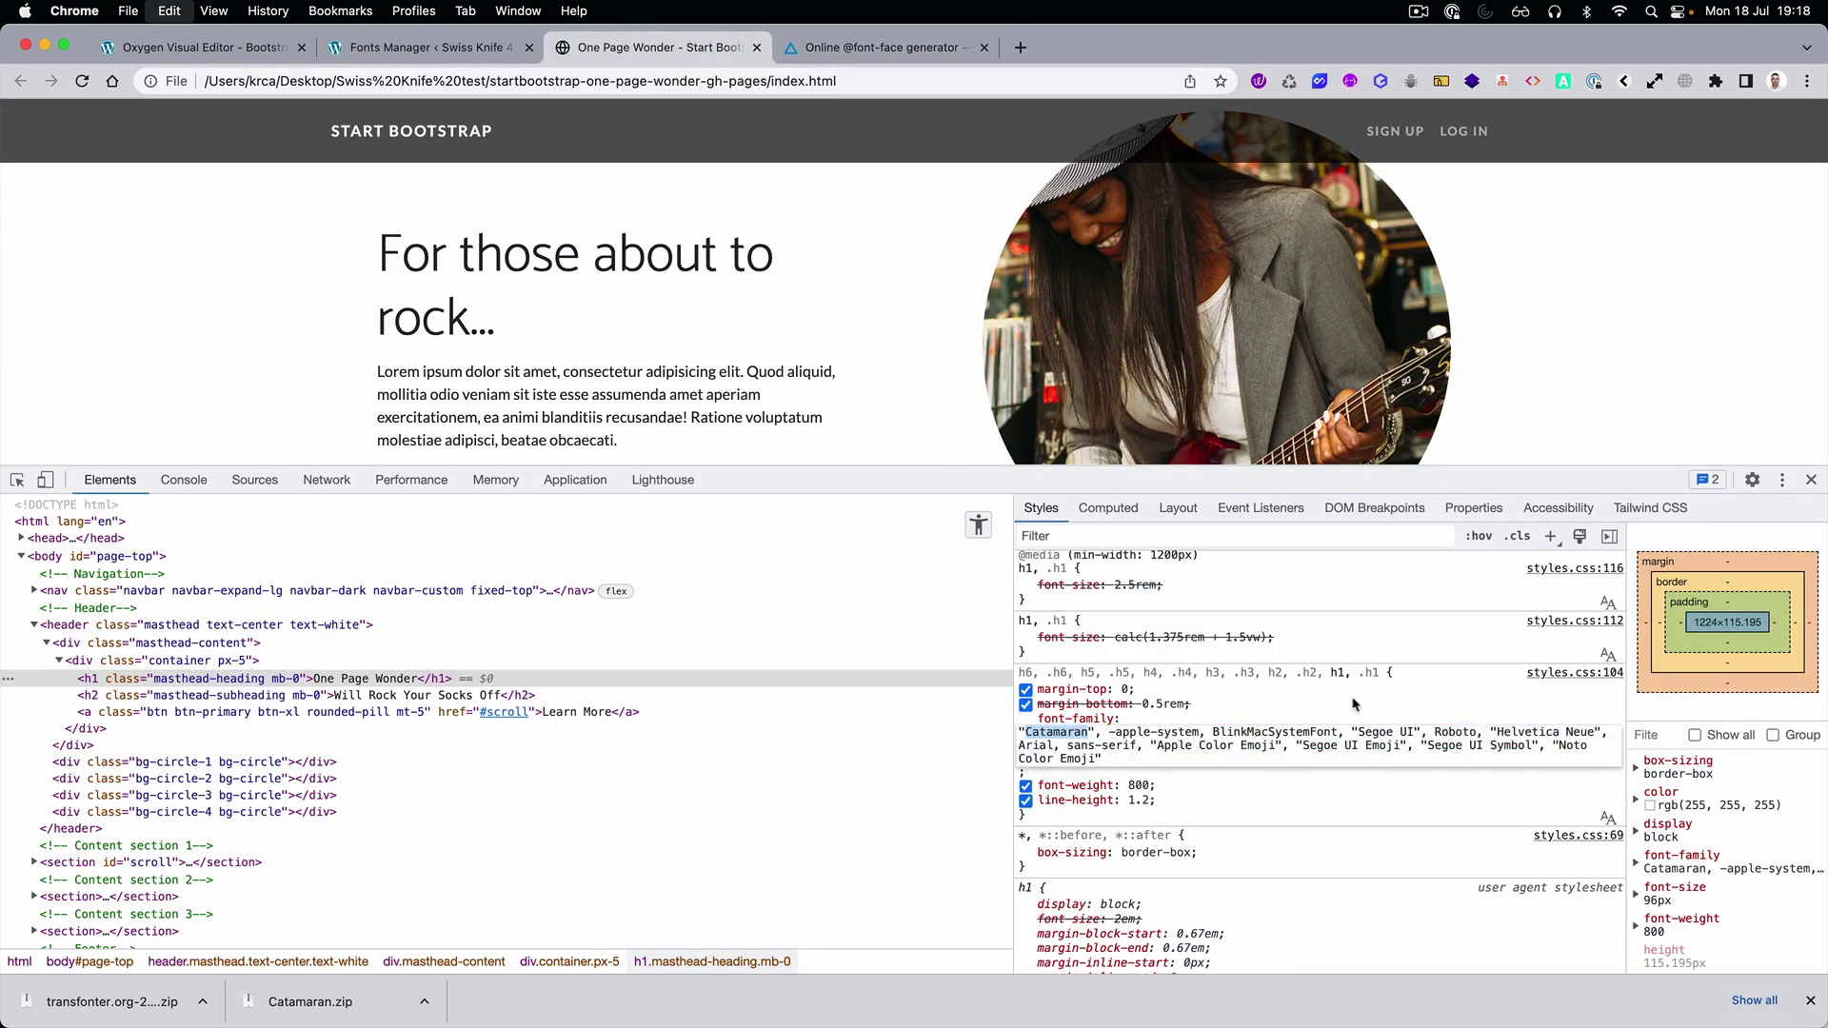
left_click(419, 46)
Create the Catamaran font family and add a font face with weight 800.
left_click(263, 247)
key("super+v")
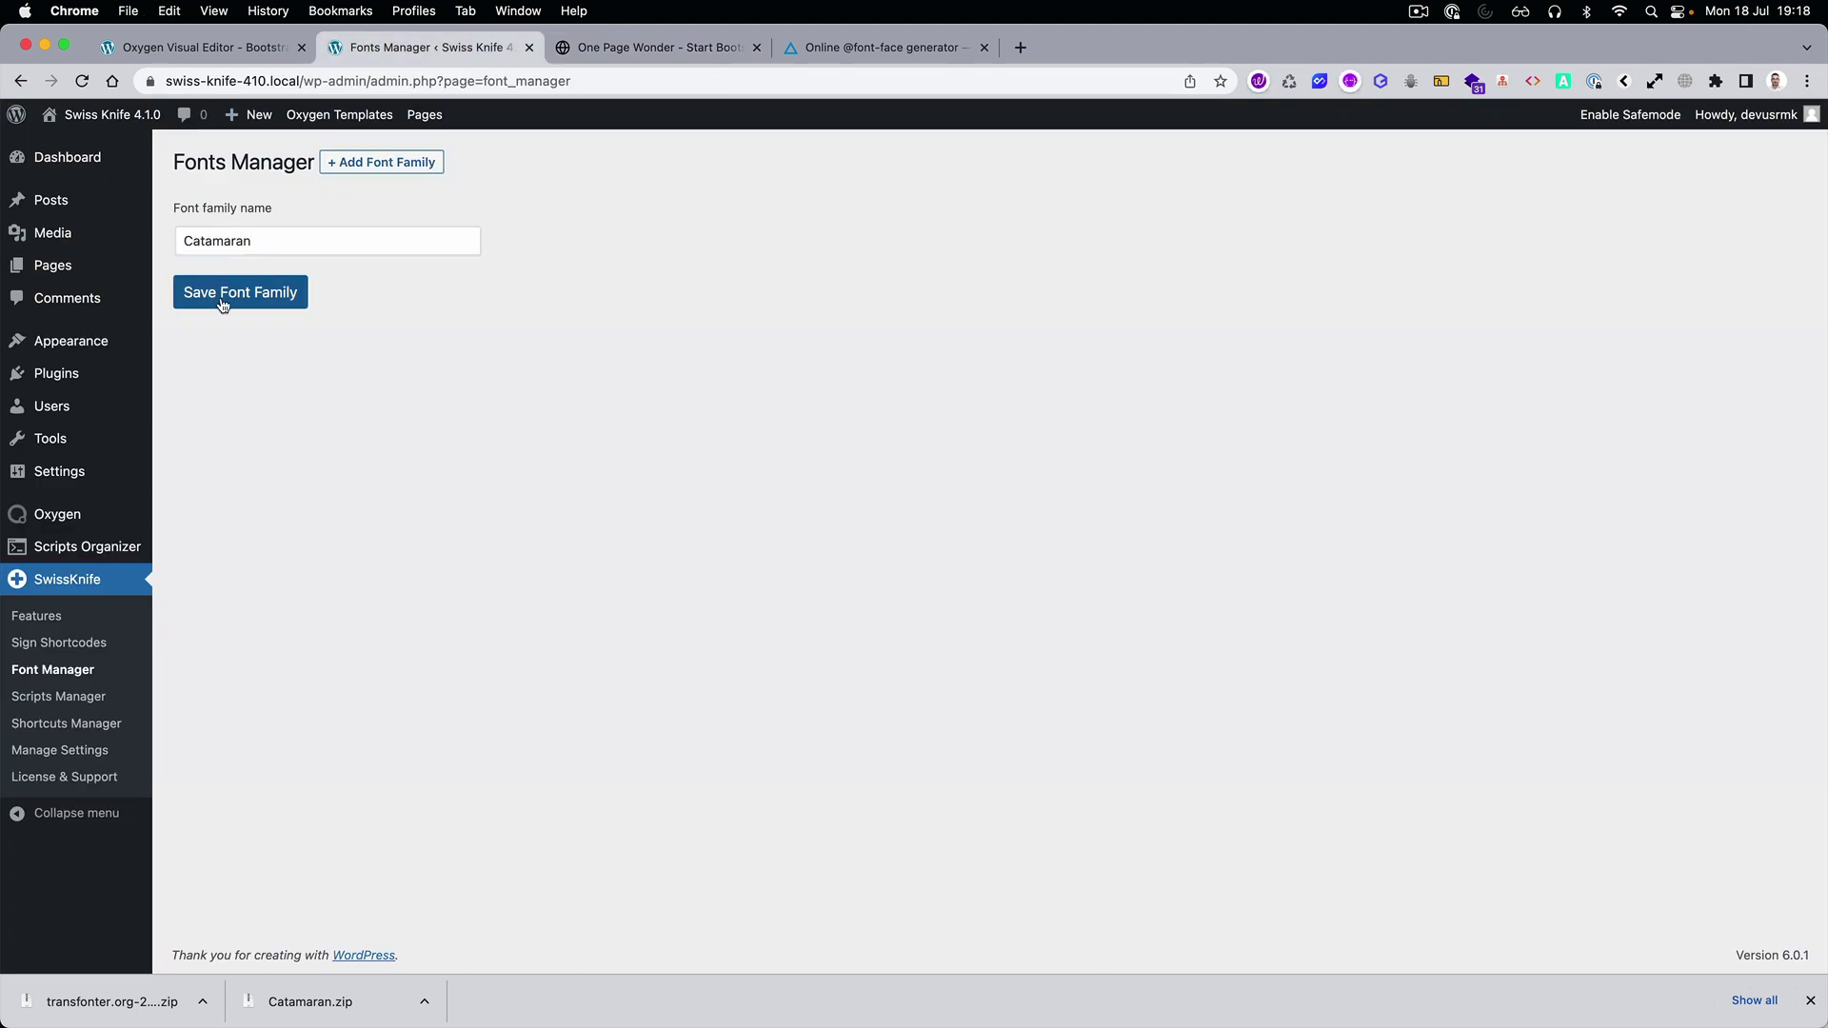
left_click(224, 294)
left_click(242, 305)
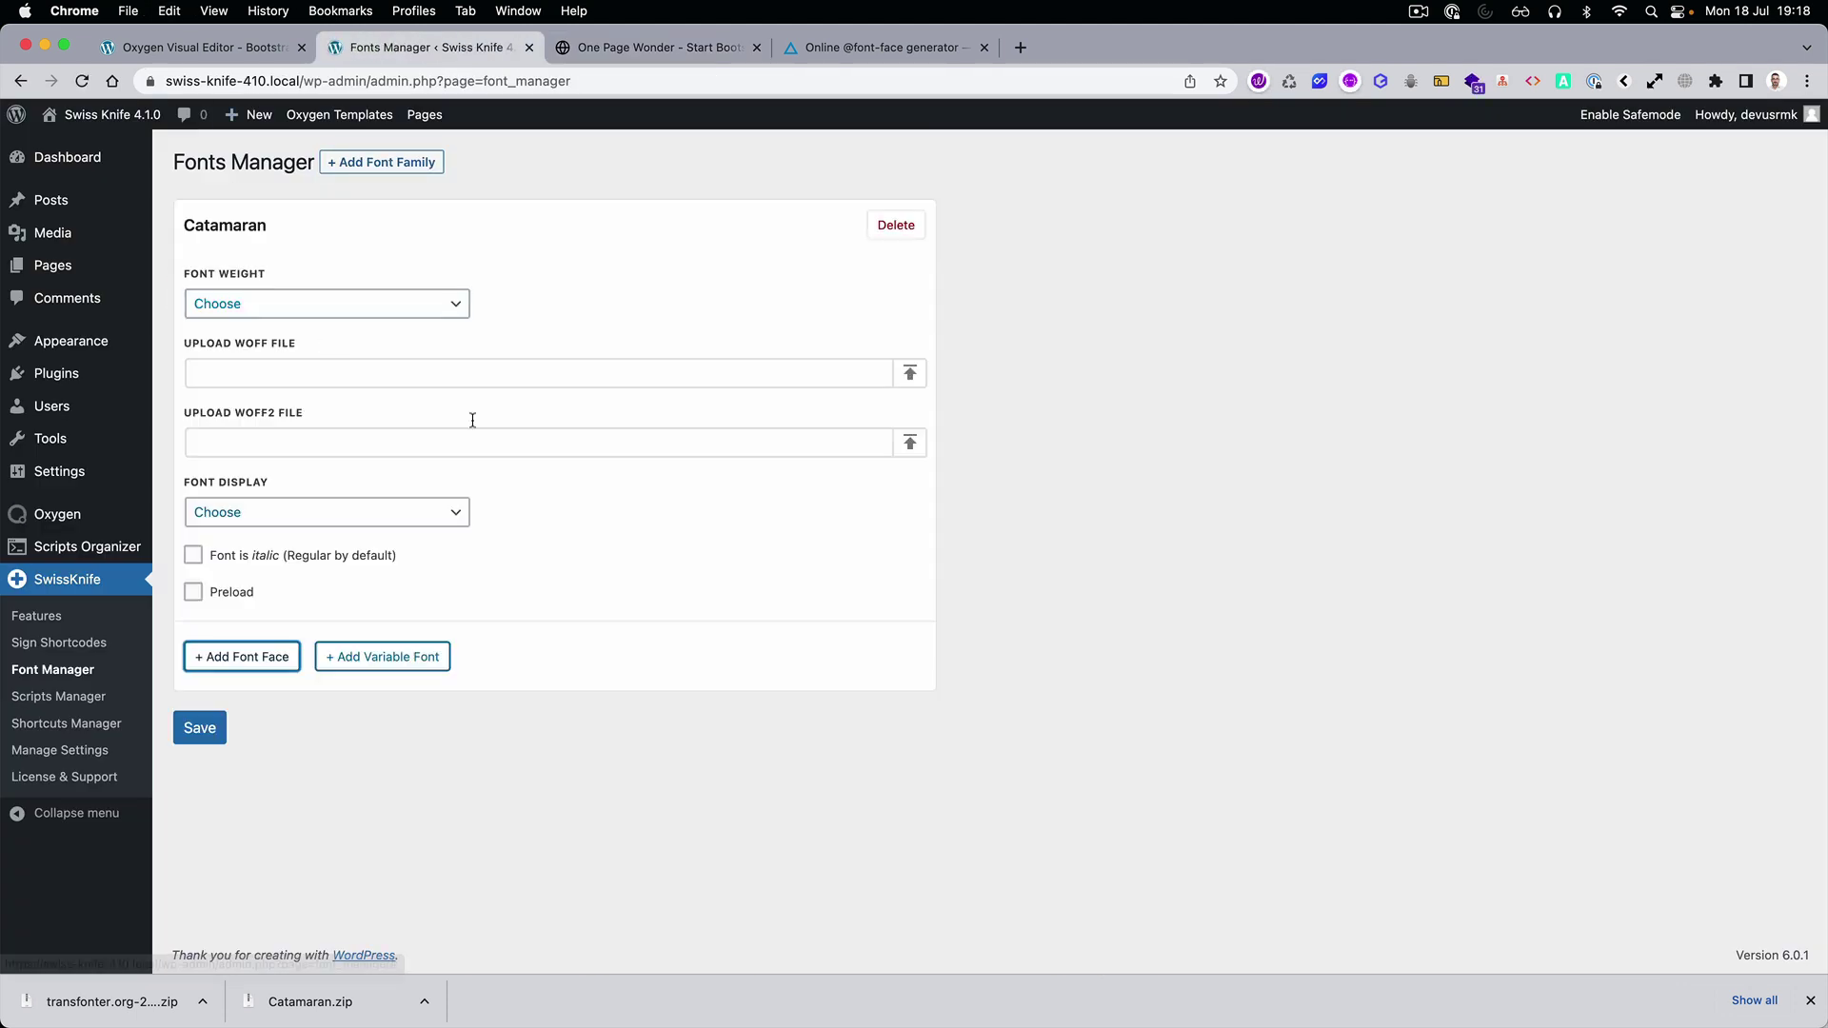
left_click(318, 303)
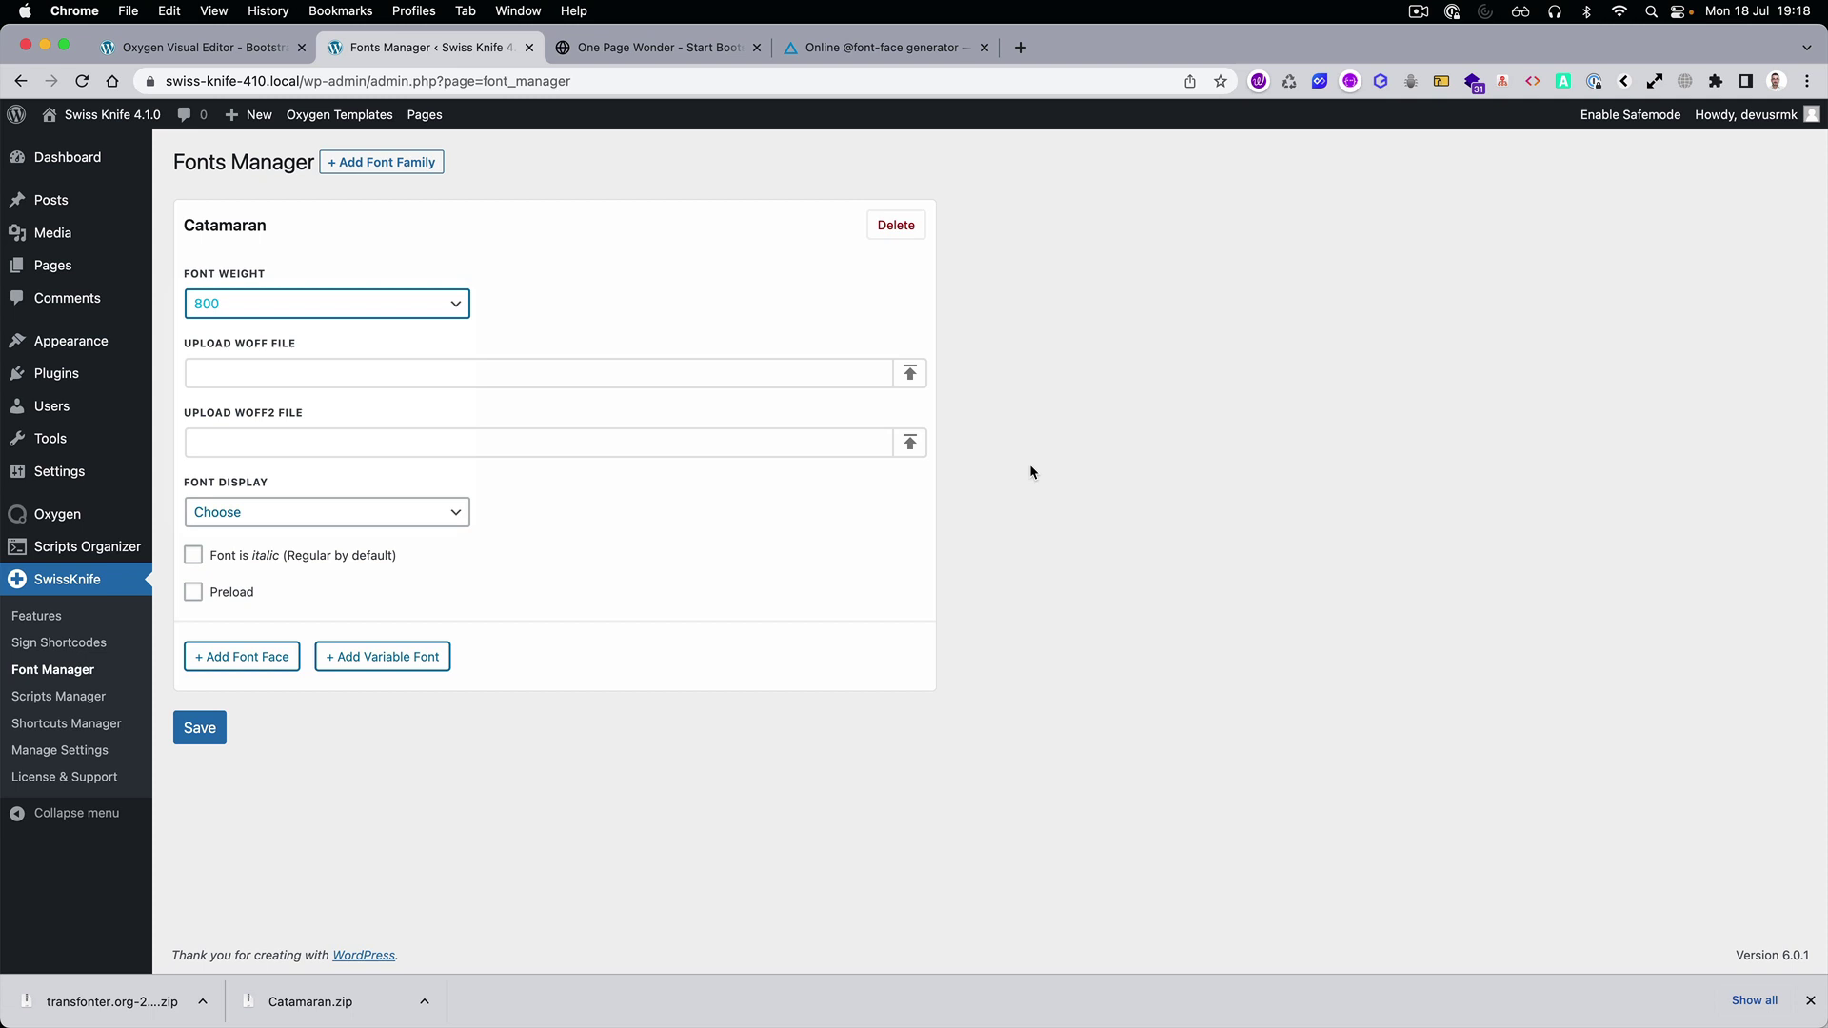
Upload both woff2 files and assign subset-Catamaran-ExtraBold.woff2 as the face's WOFF2 file.
left_click(910, 445)
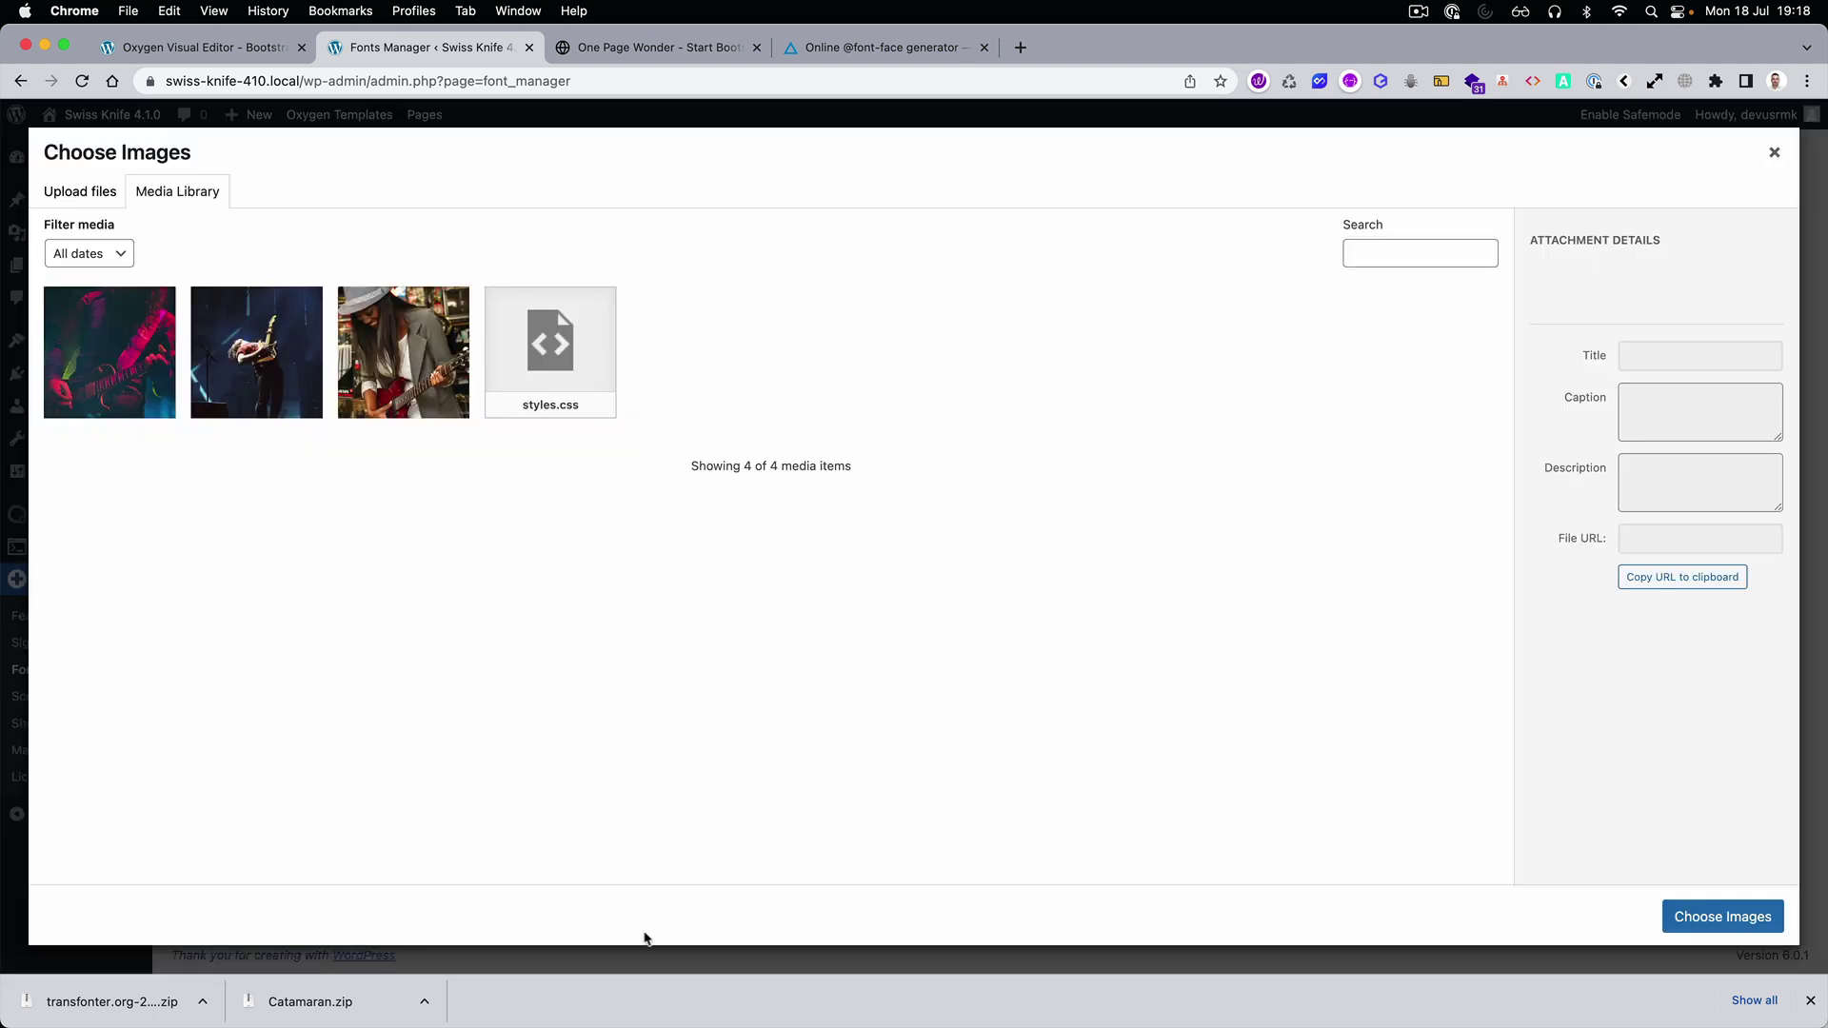
key("super+Tab")
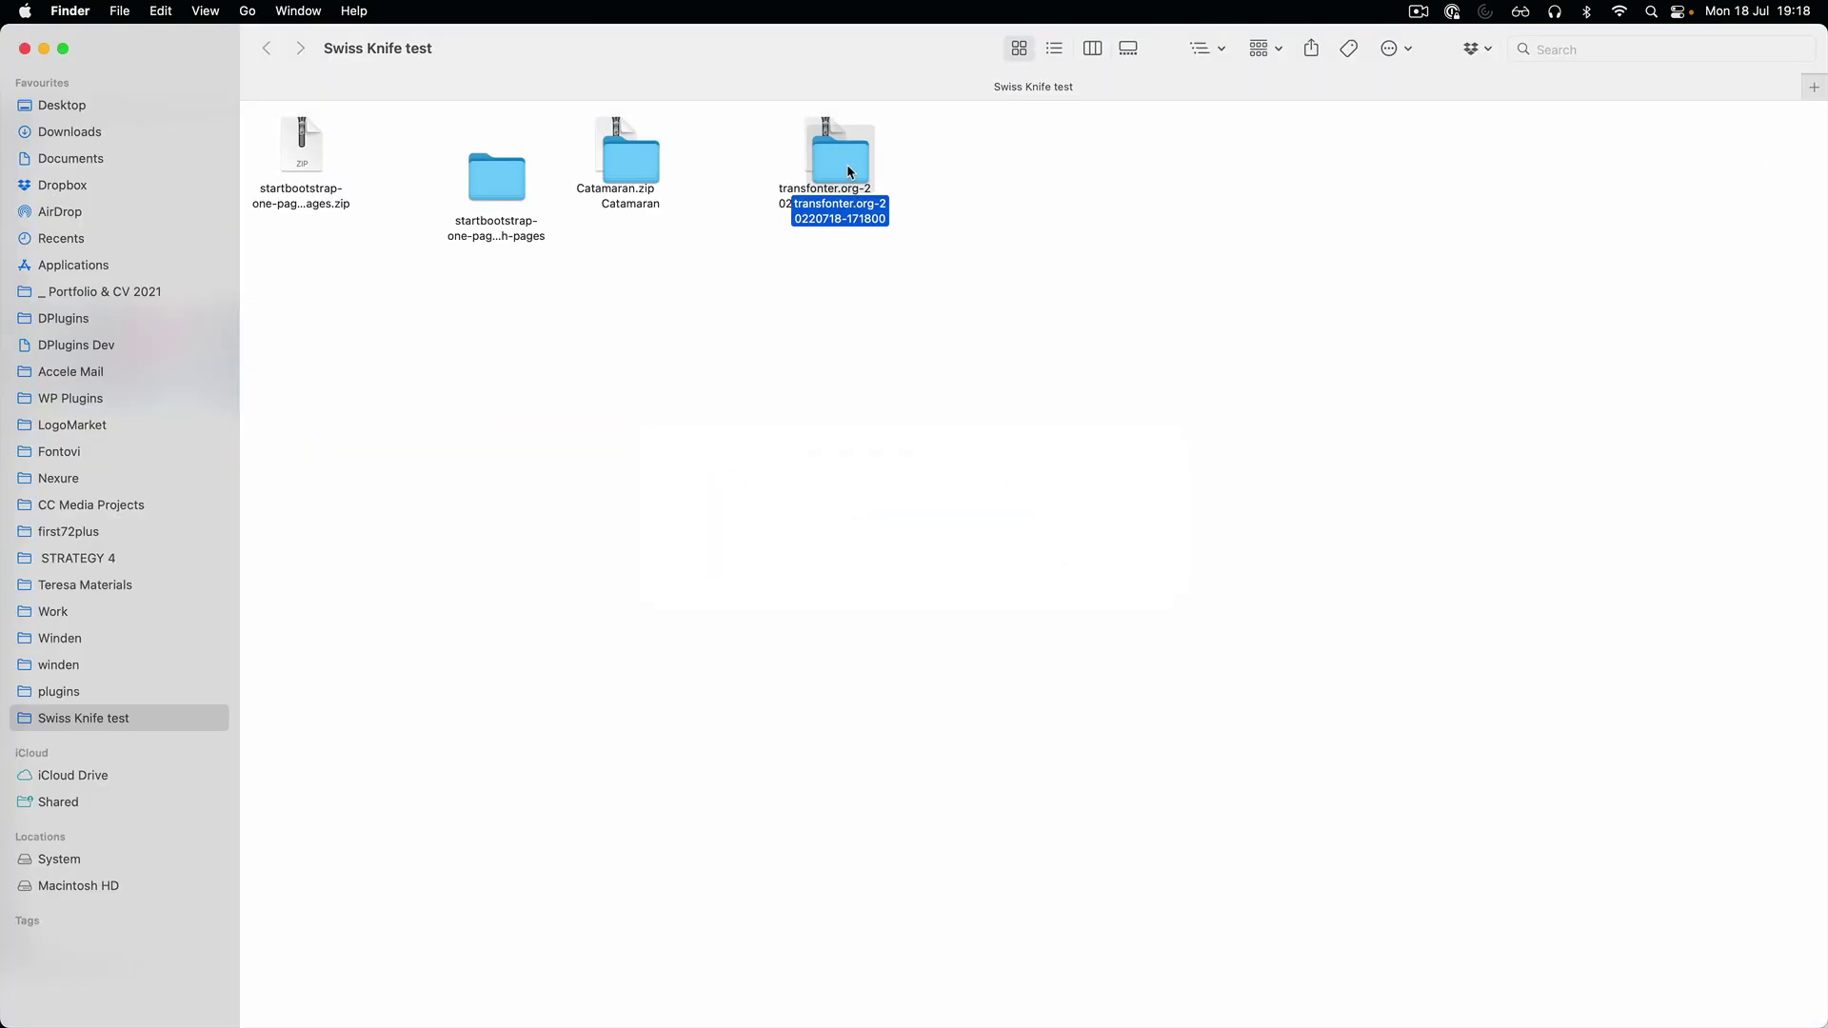
double_click(850, 172)
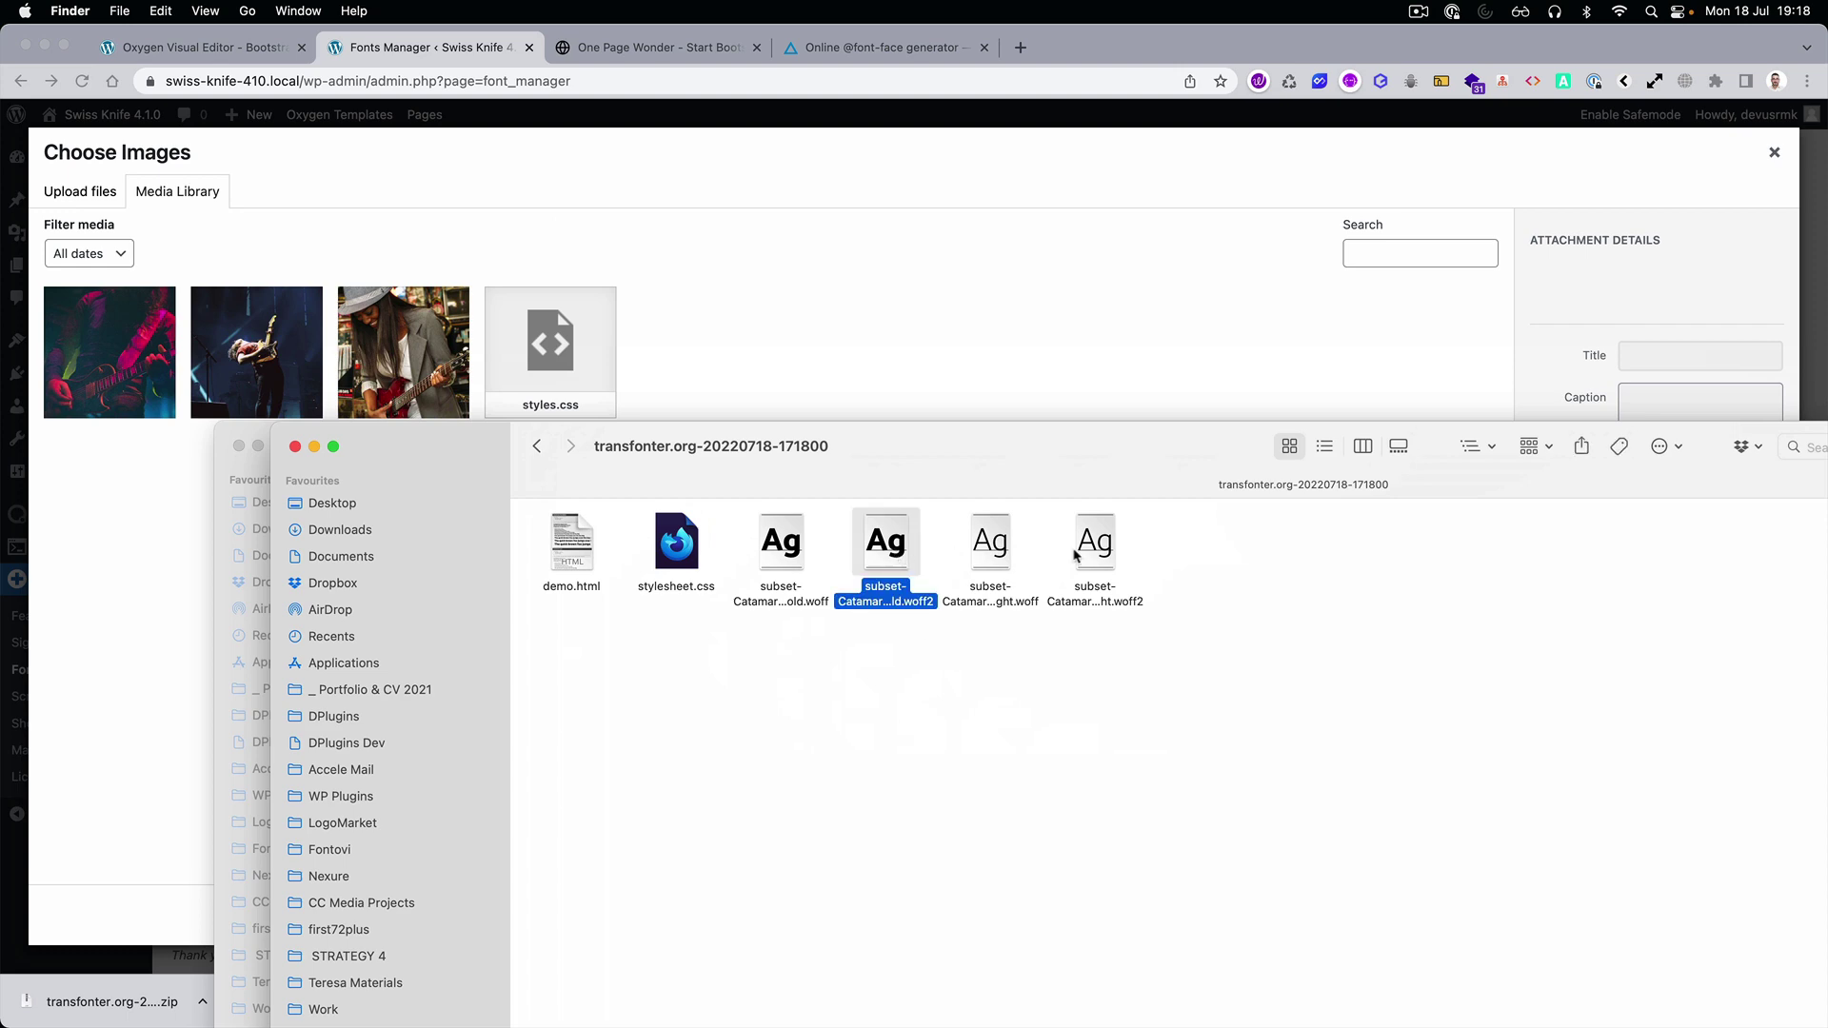
left_click(1085, 548, "super")
left_click_drag(1086, 548, 877, 408)
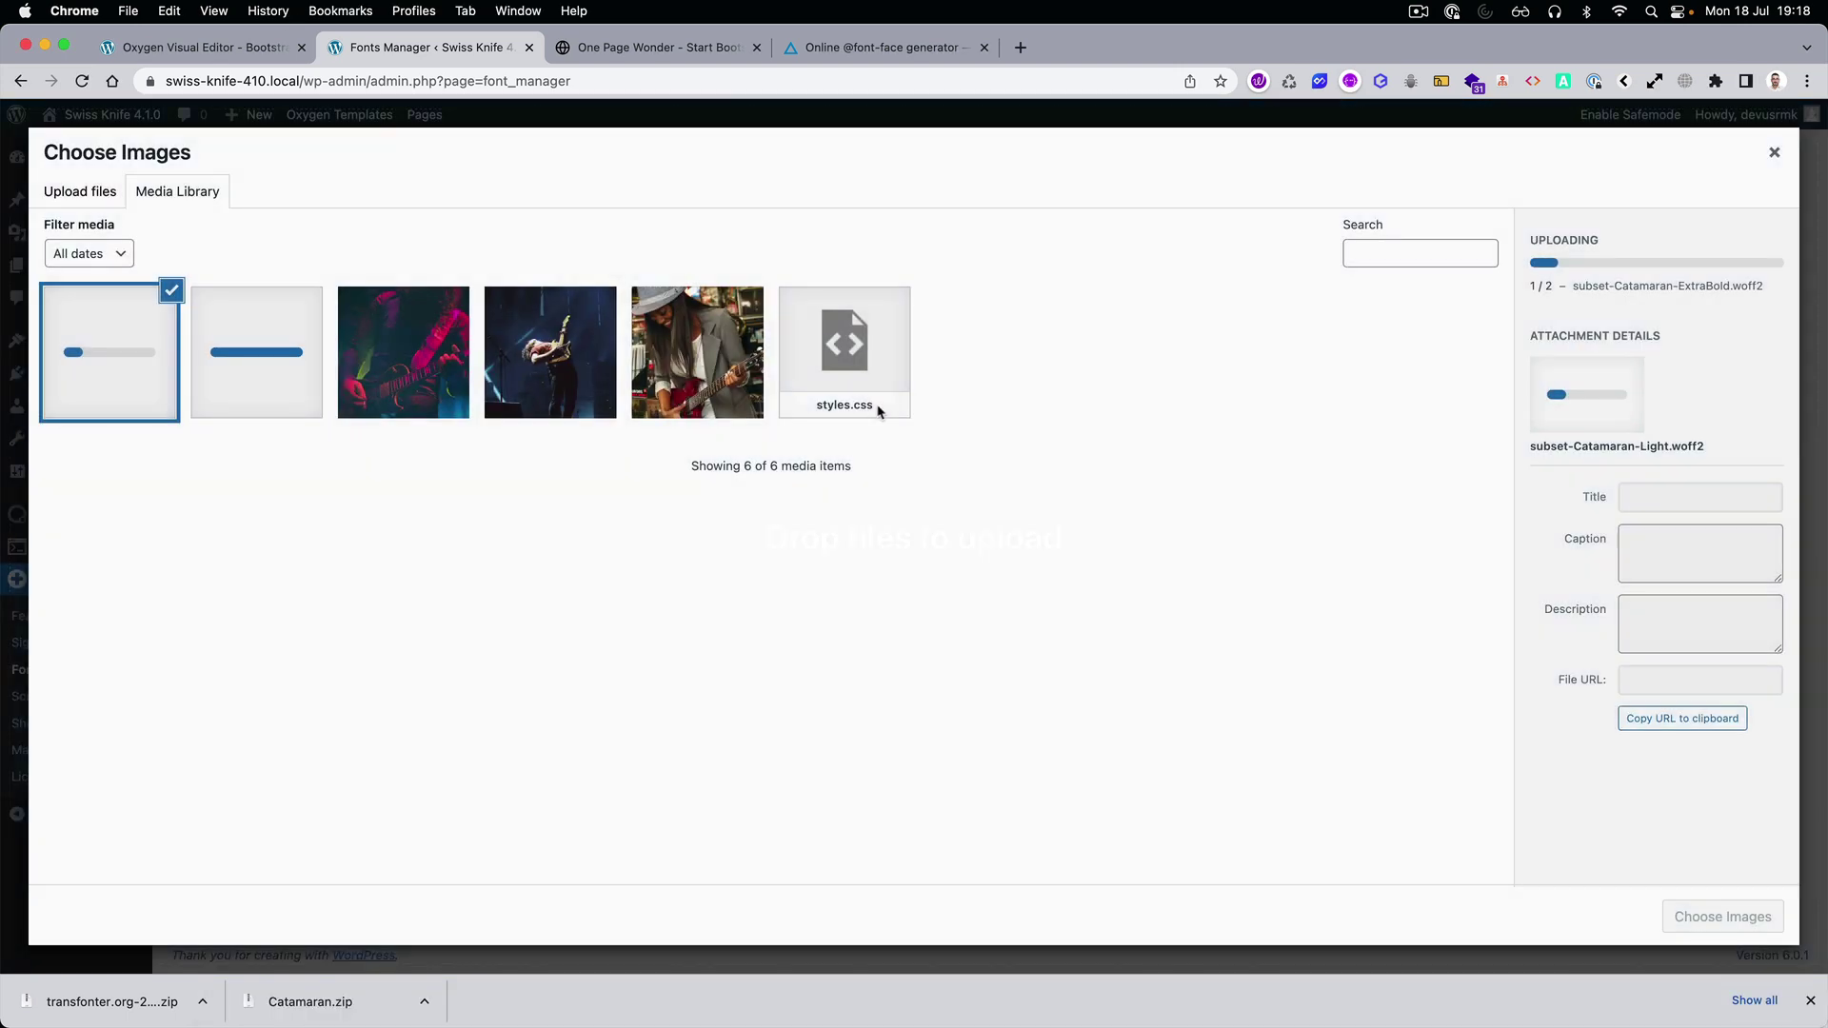
left_click(291, 359)
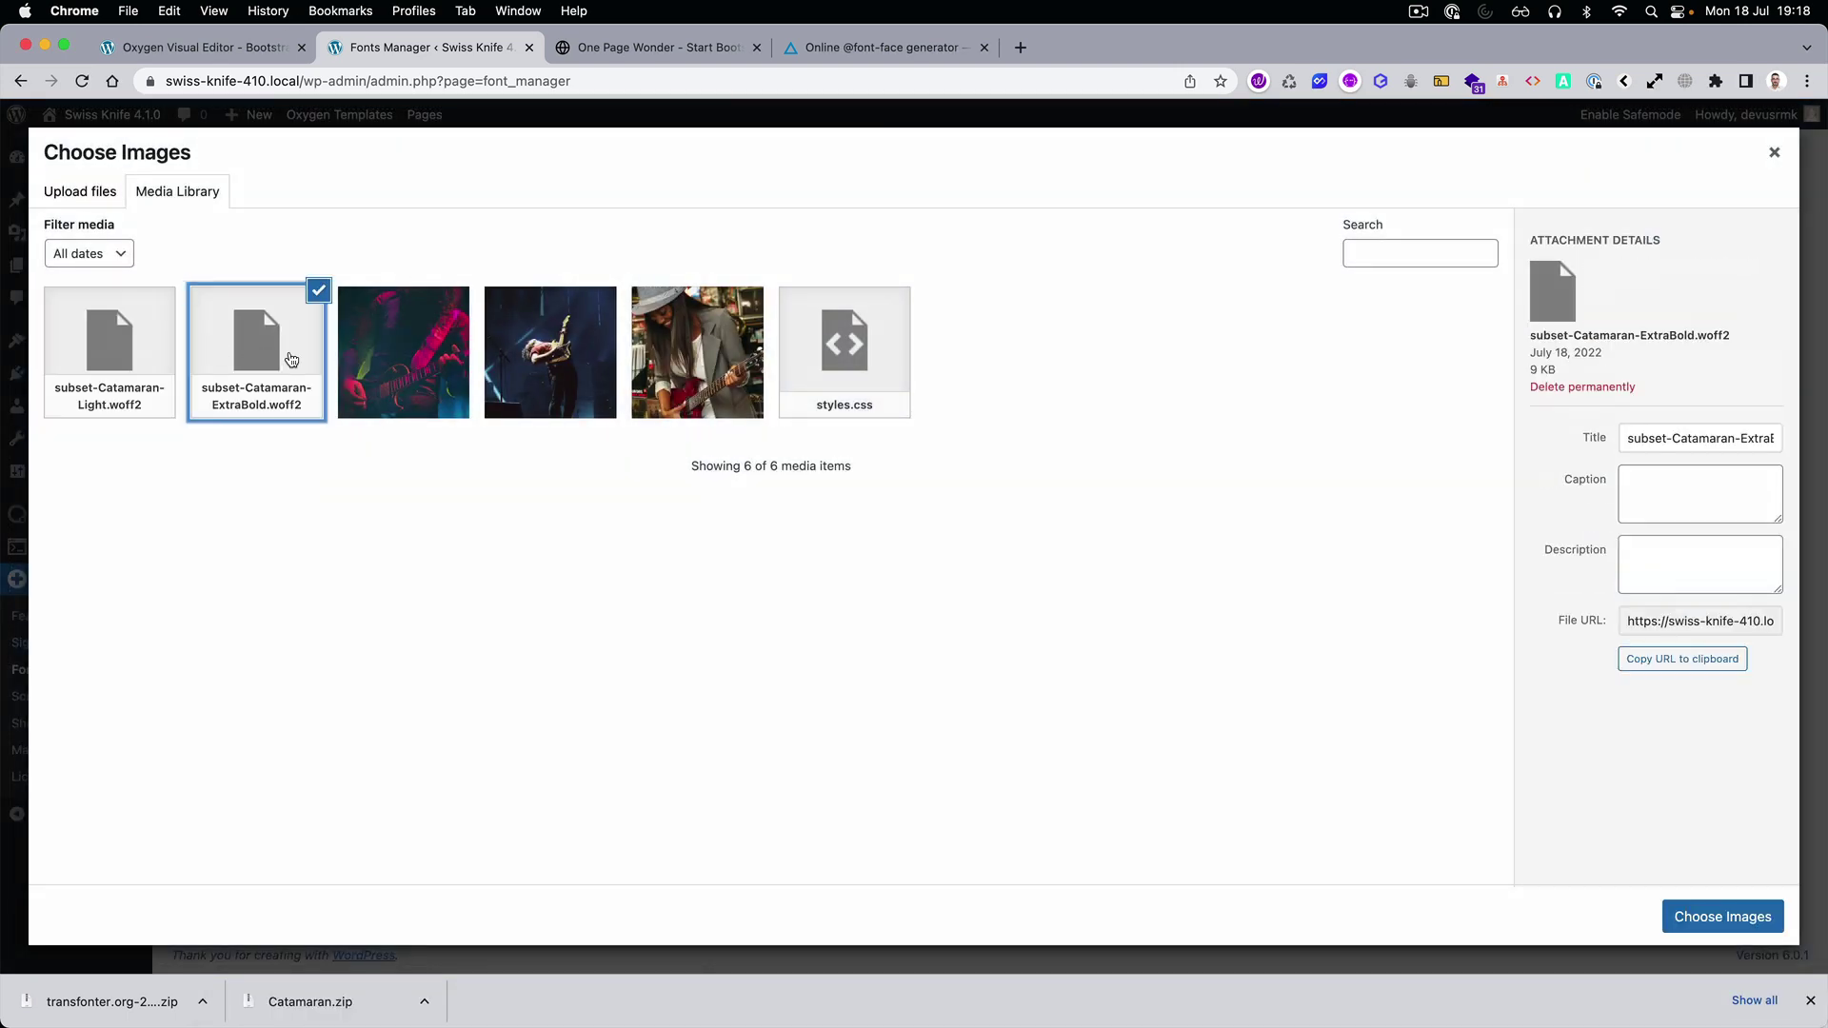
left_click(1724, 919)
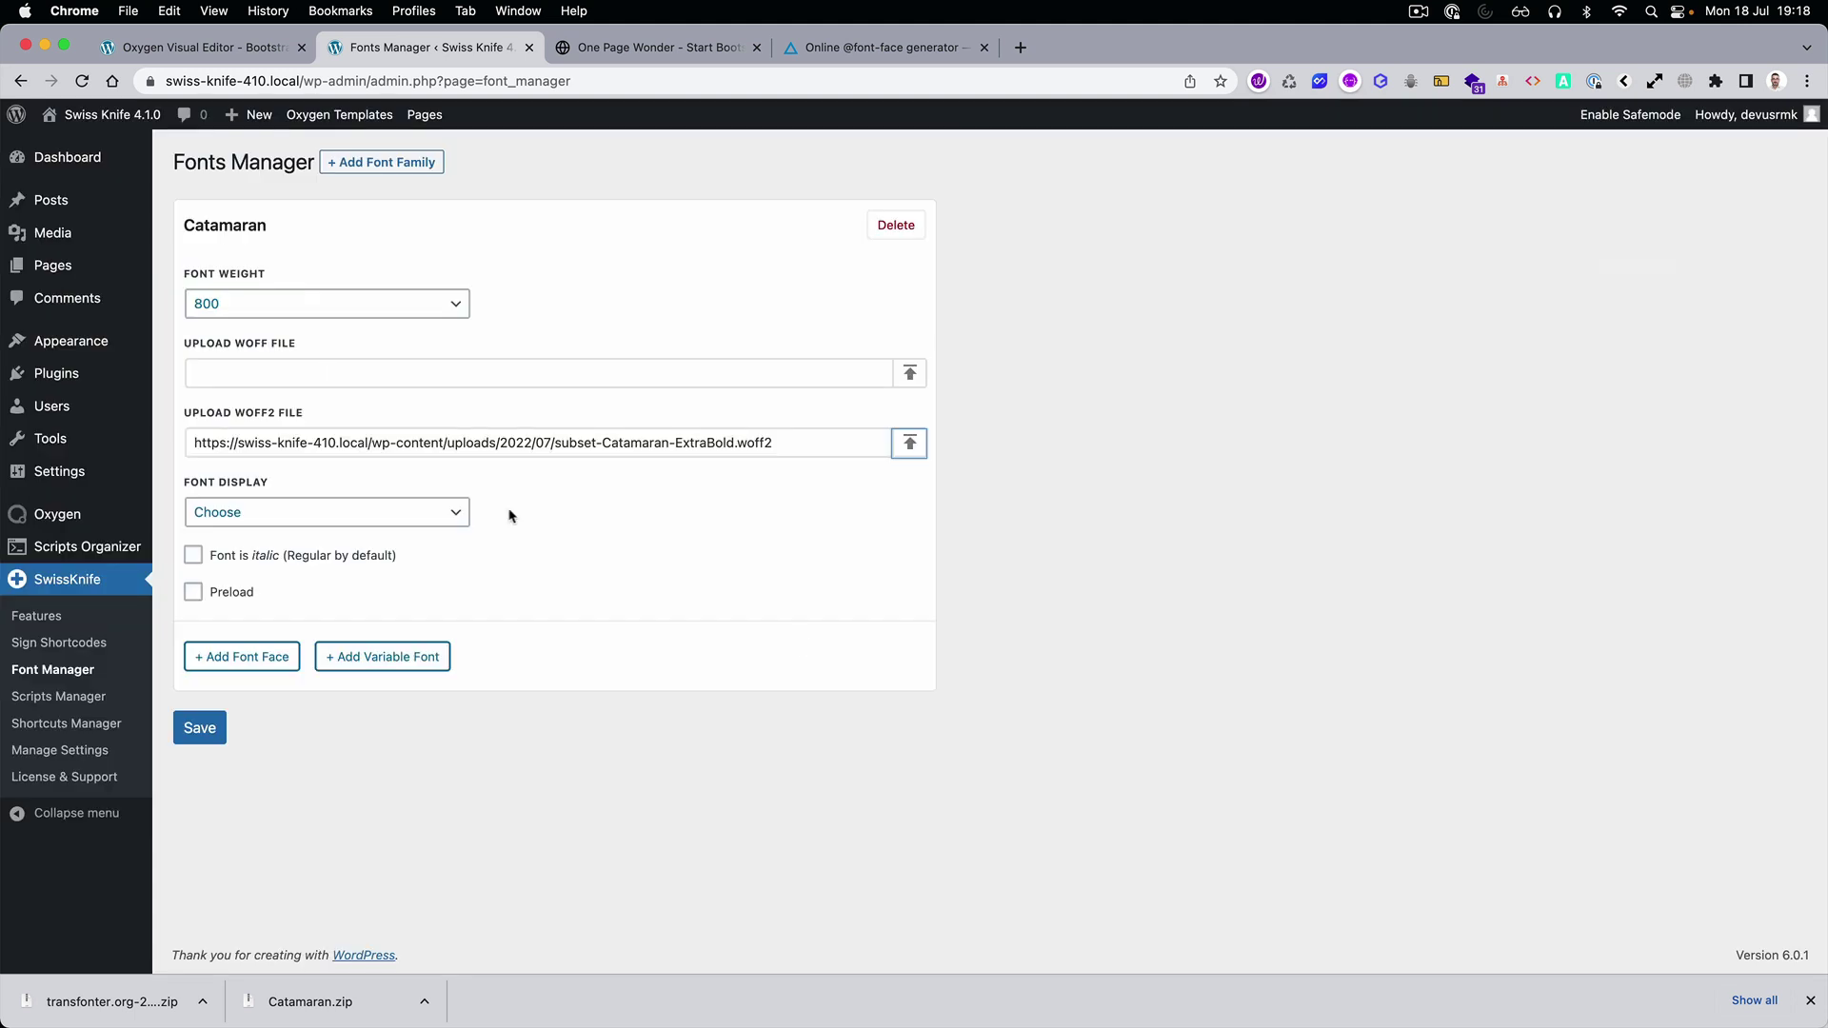
Set the 800 face's display to Swap and add a second face using the Light woff2.
left_click(283, 515)
left_click(269, 581)
left_click(251, 657)
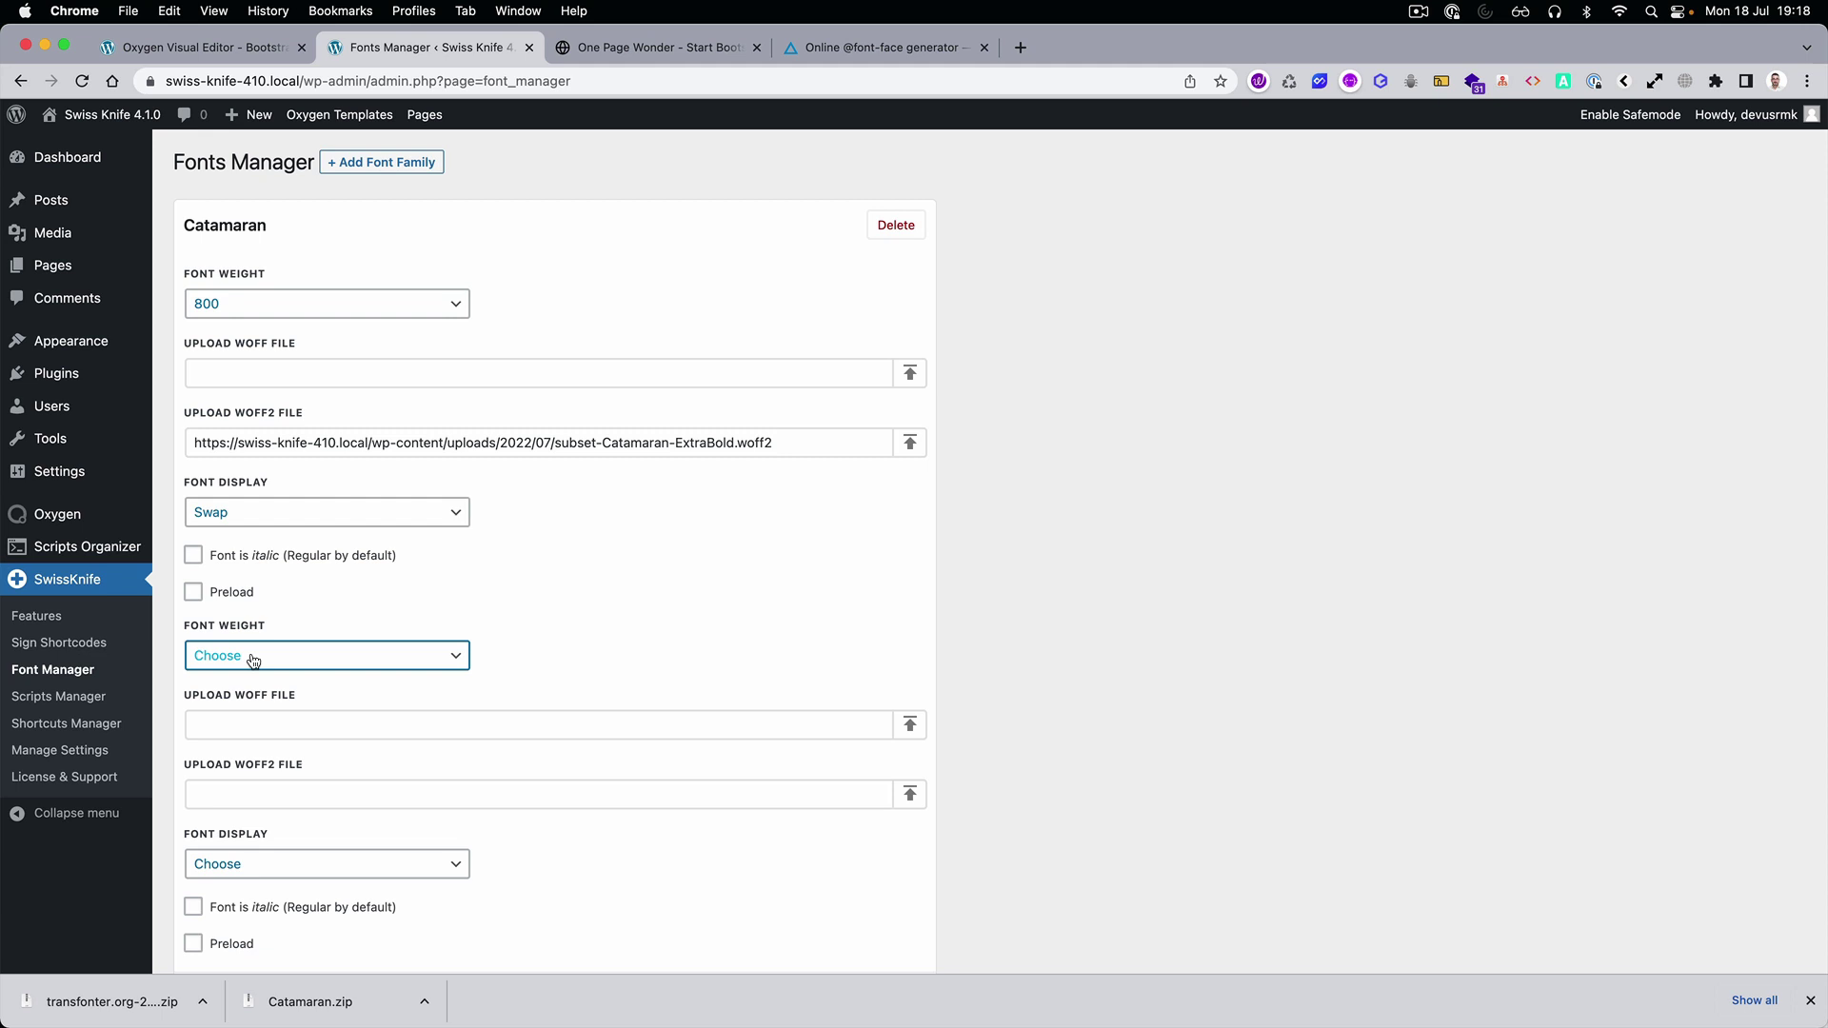
scroll(857, 690, "down", 2)
left_click(911, 682)
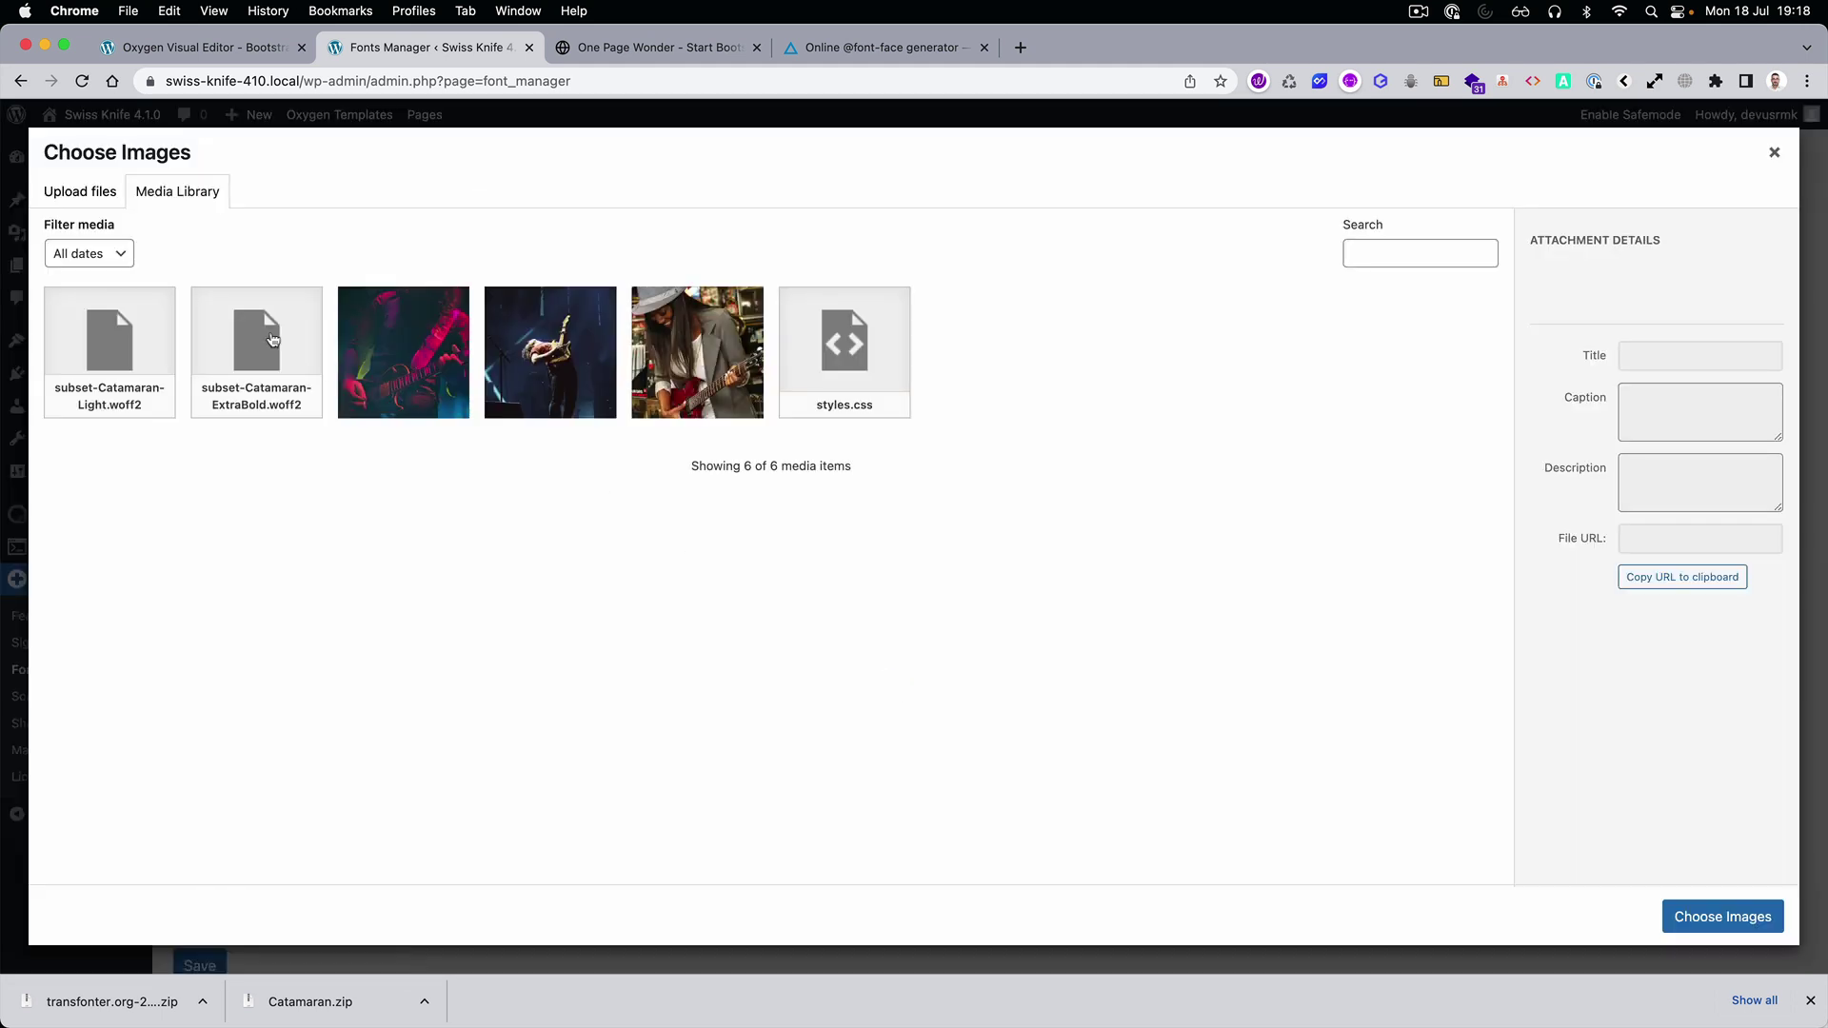
left_click(272, 340)
left_click(119, 334)
left_click(1731, 919)
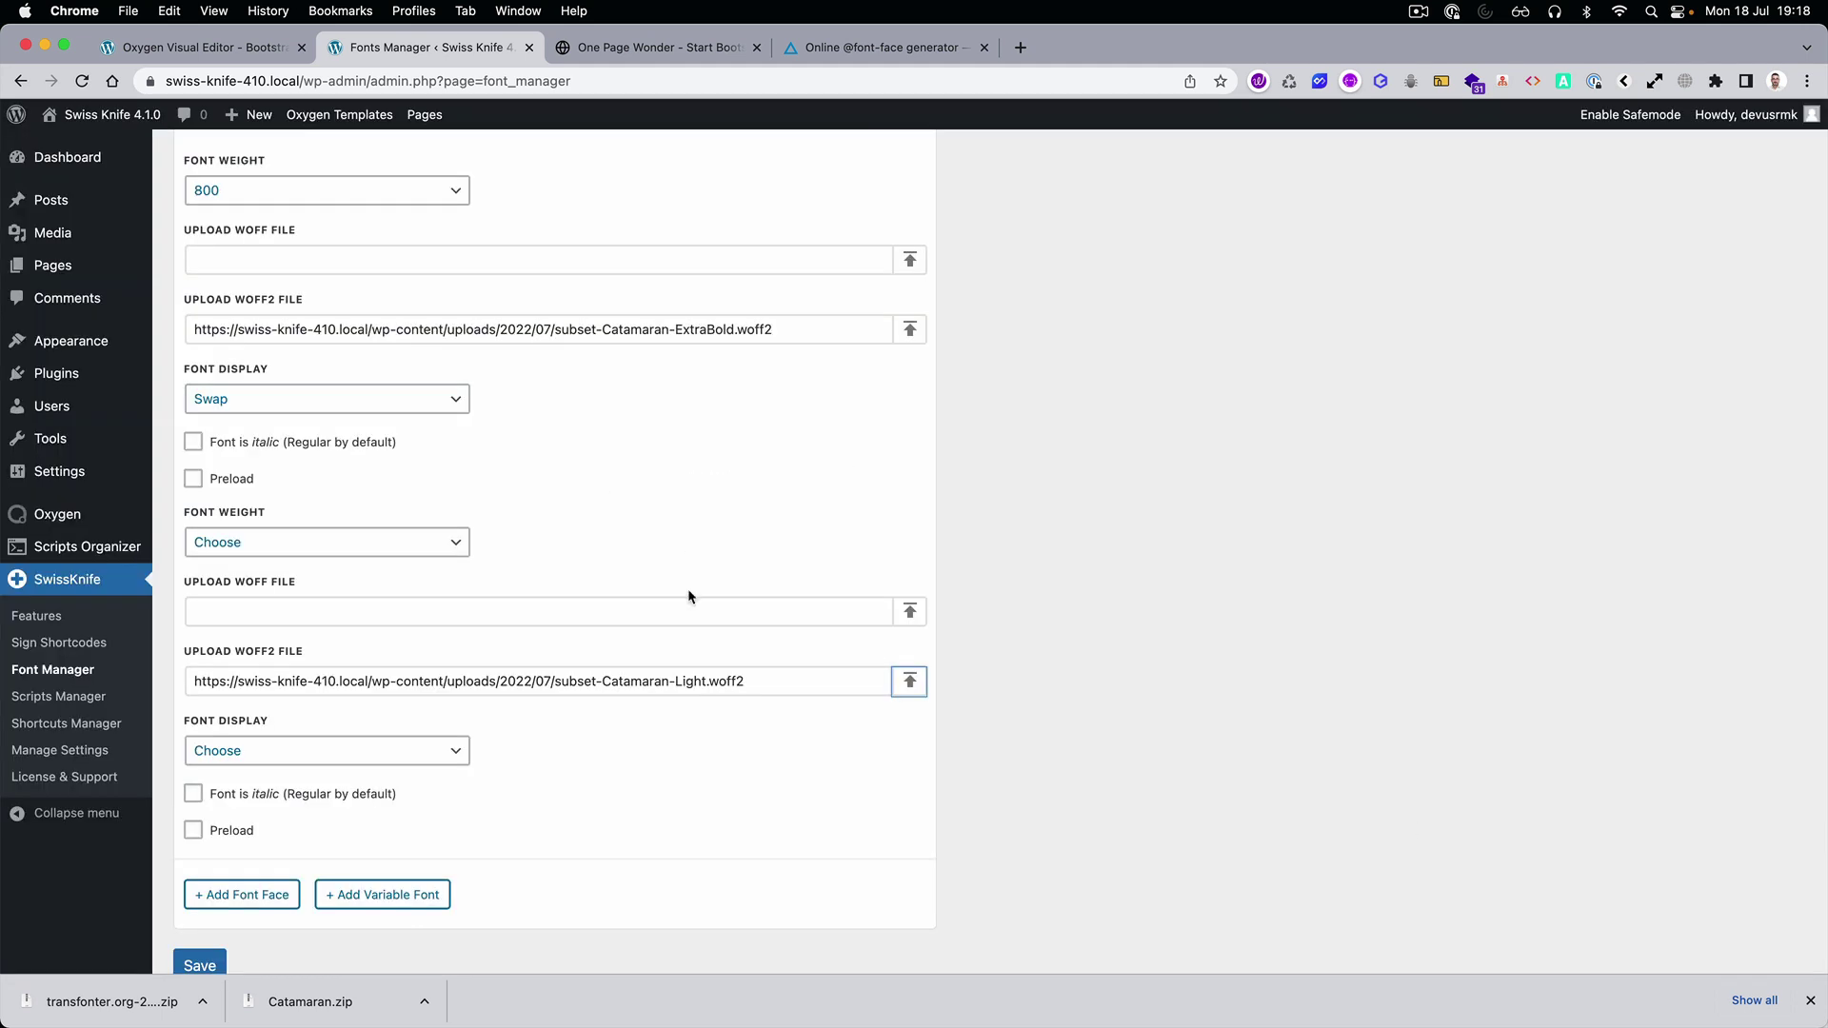
Give the second face weight 300 and Swap display, then save the family.
left_click(245, 543)
key("Return")
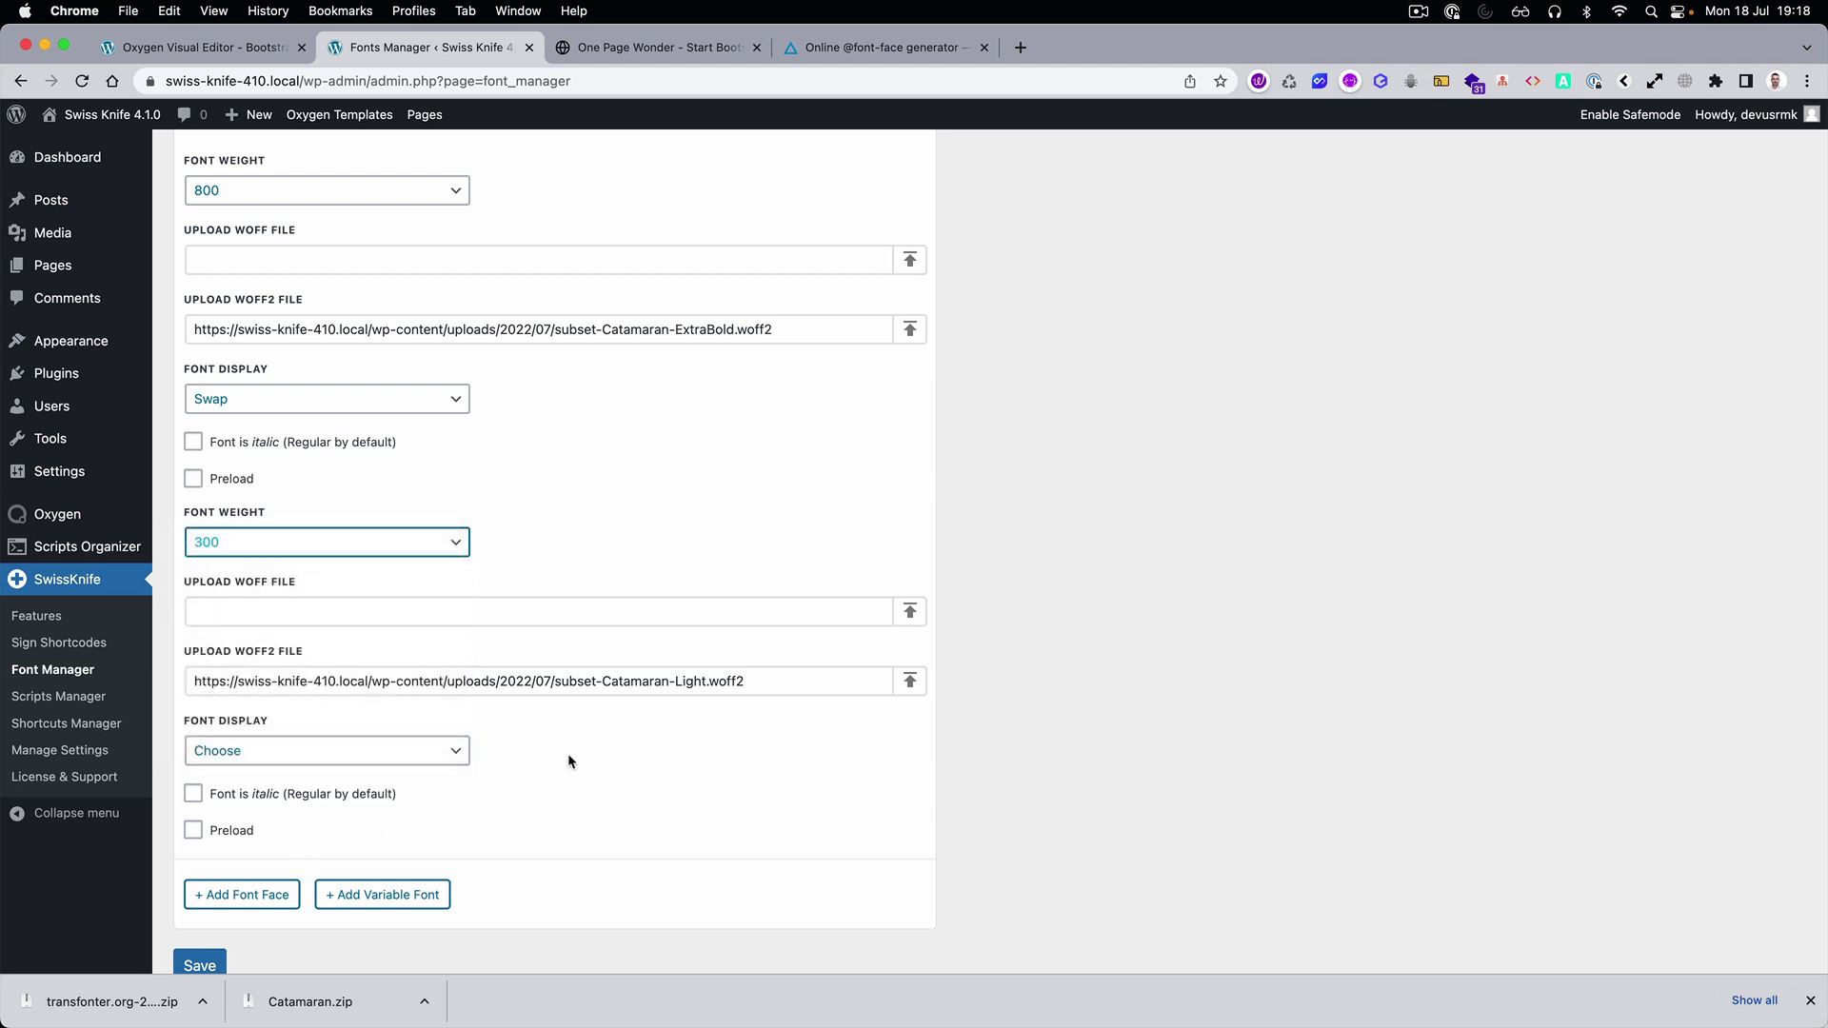
scroll(567, 759, "down", 2)
left_click(286, 648)
left_click(248, 711)
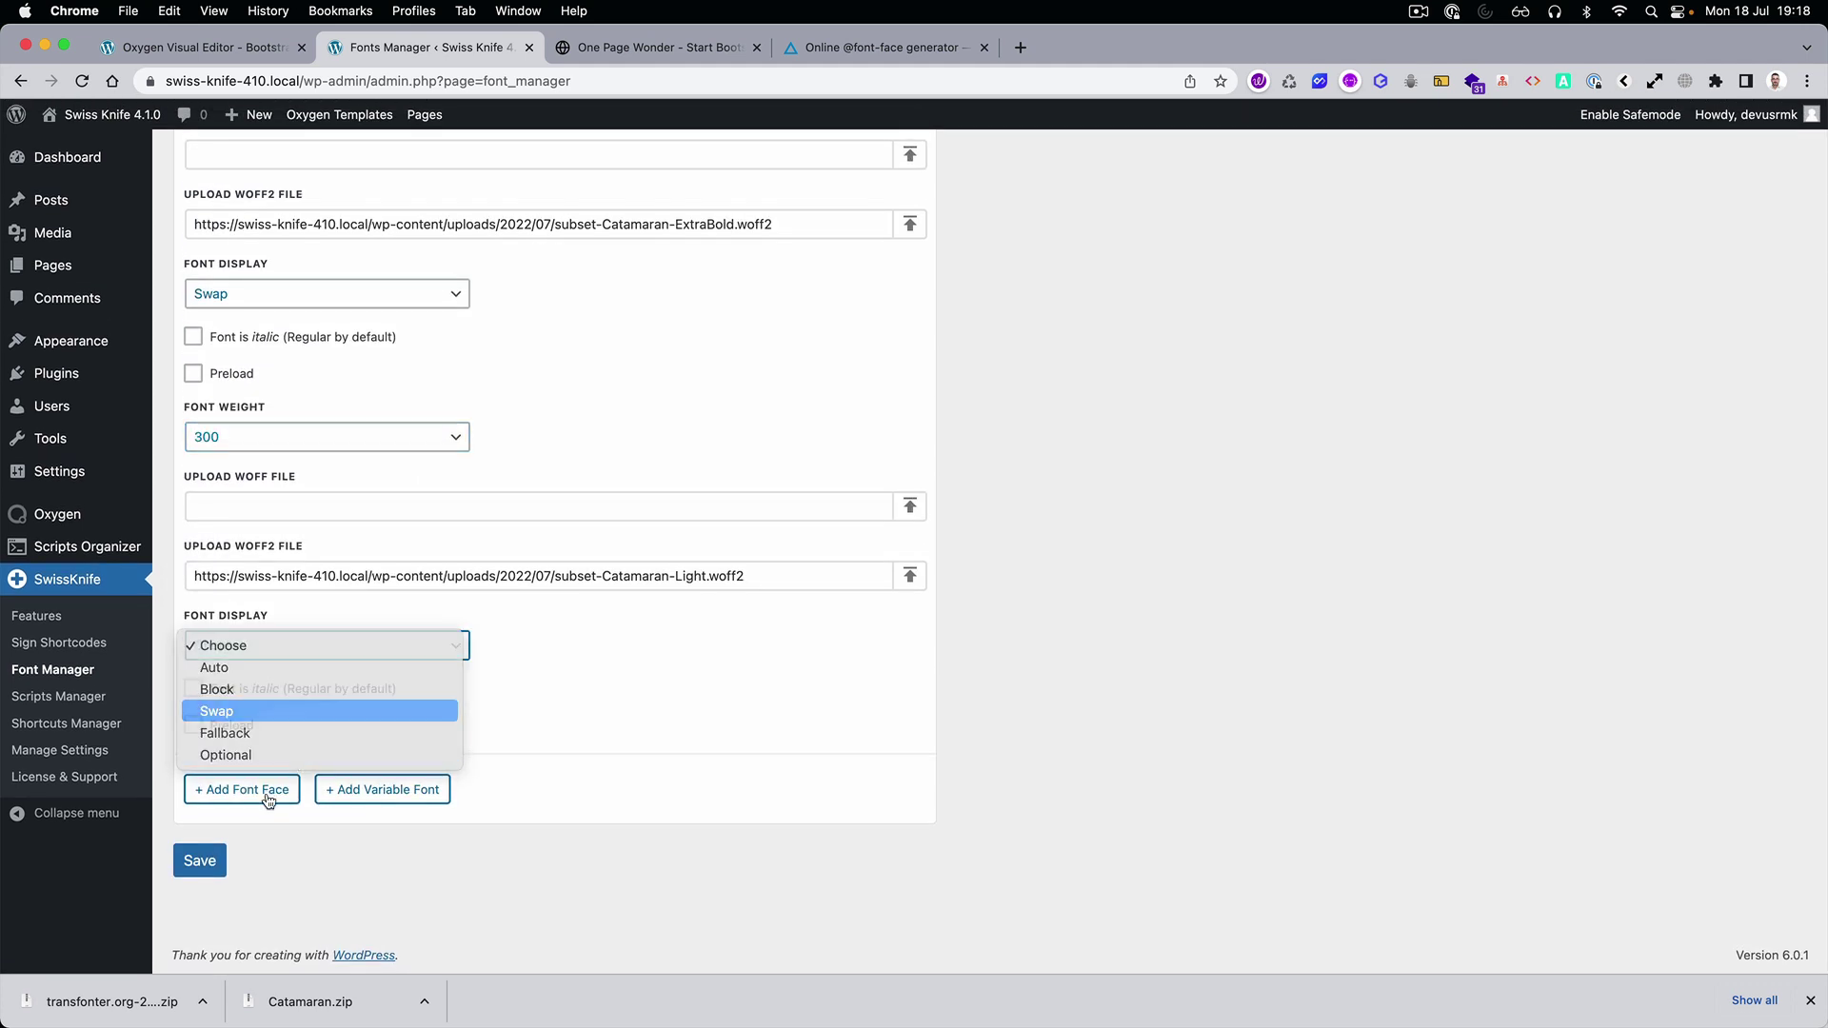
left_click(195, 861)
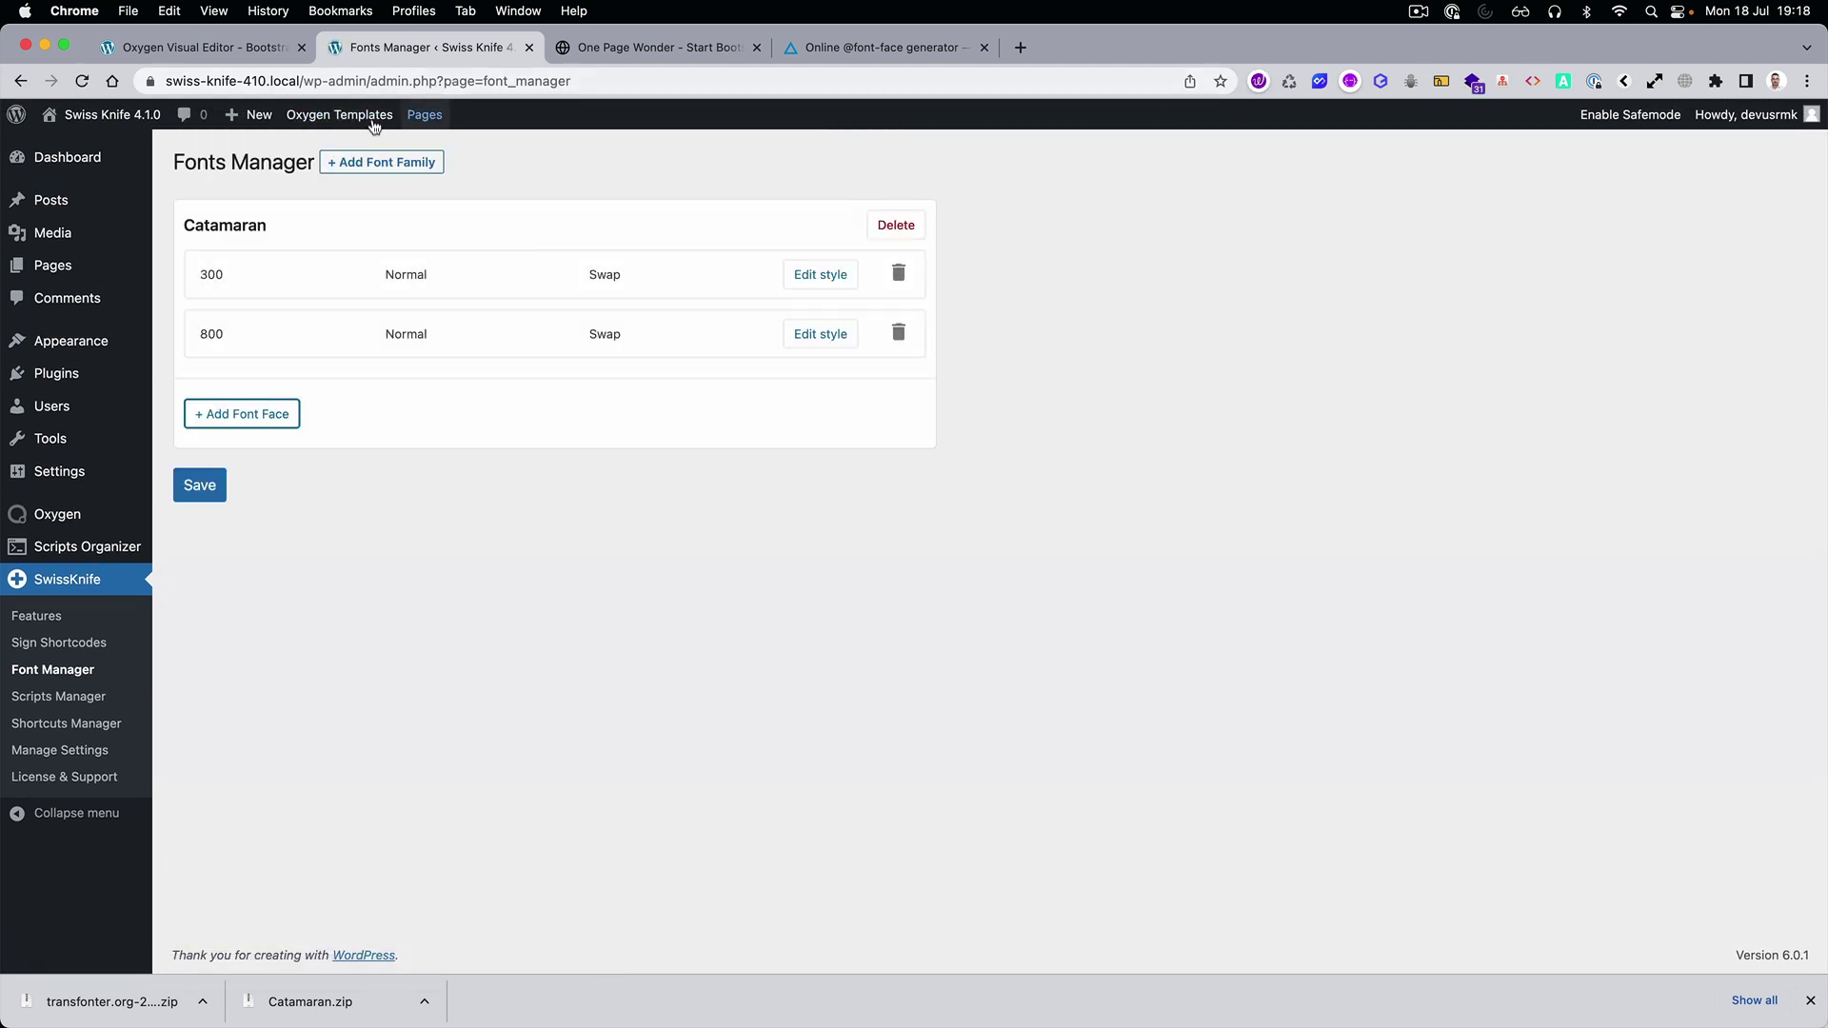
Save and reload the Oxygen page, then open its URL in an incognito window.
left_click(190, 50)
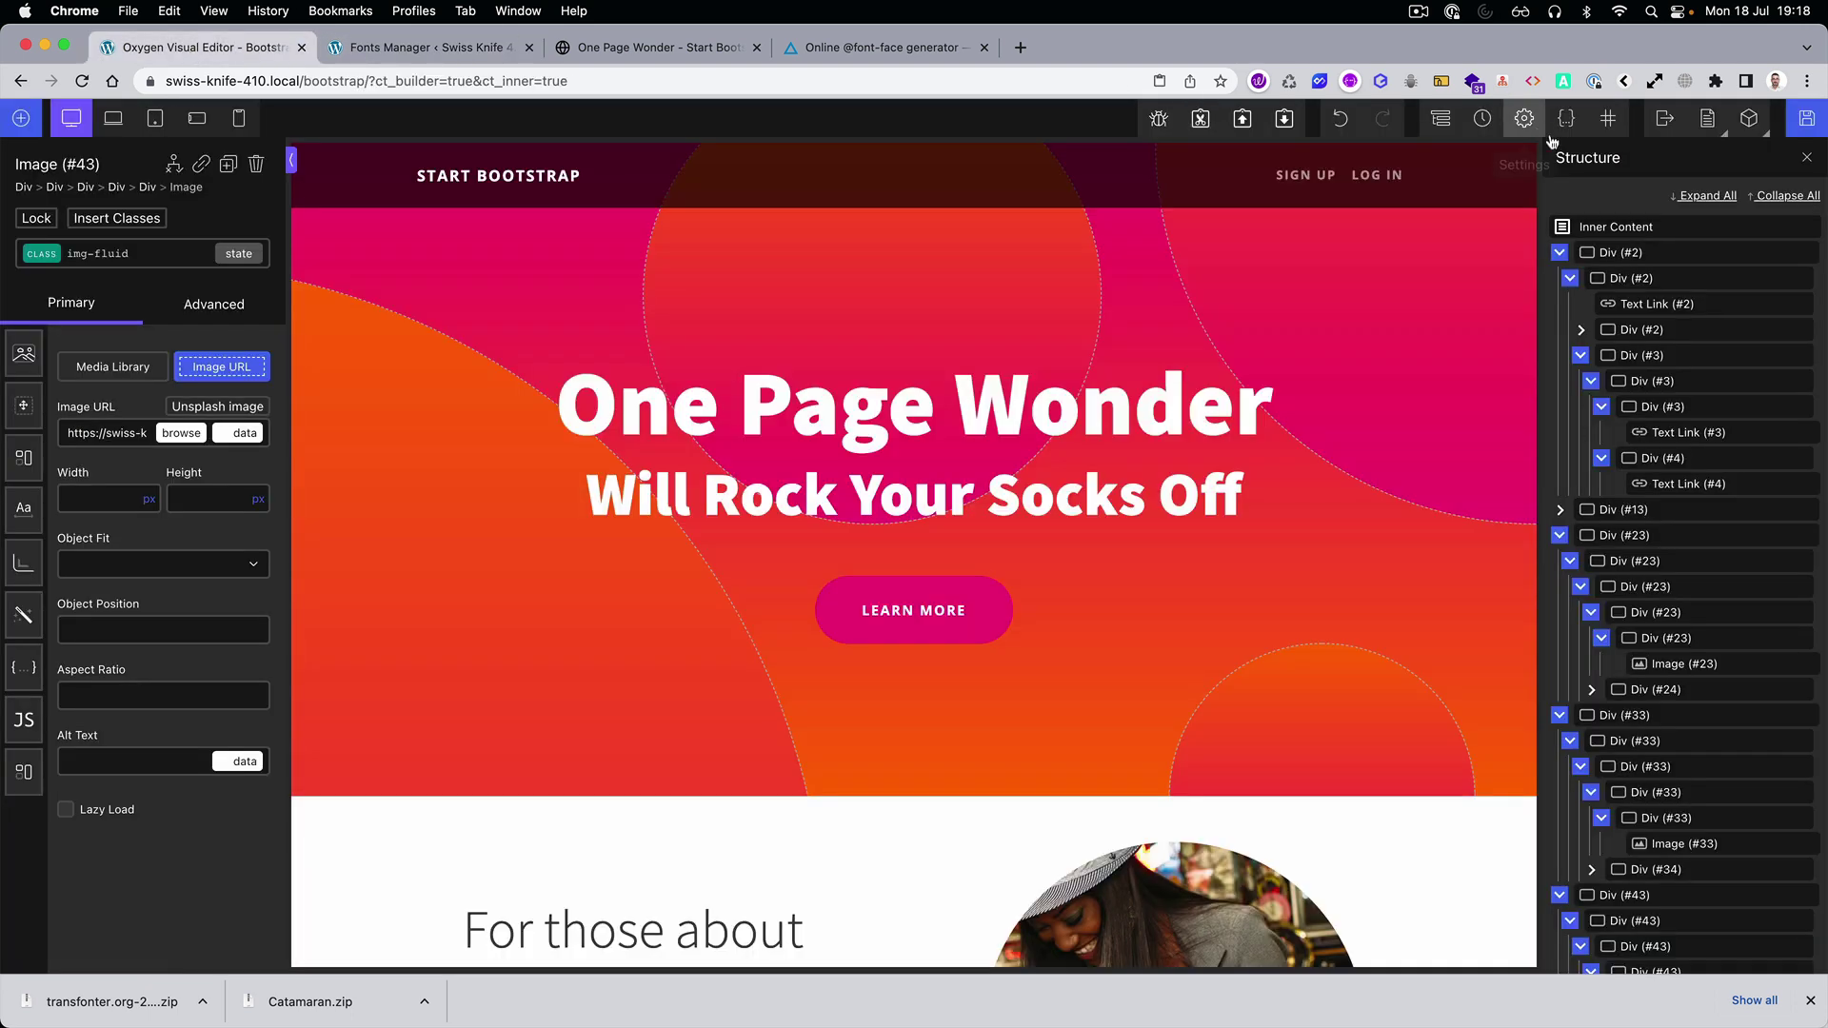
left_click(1806, 118)
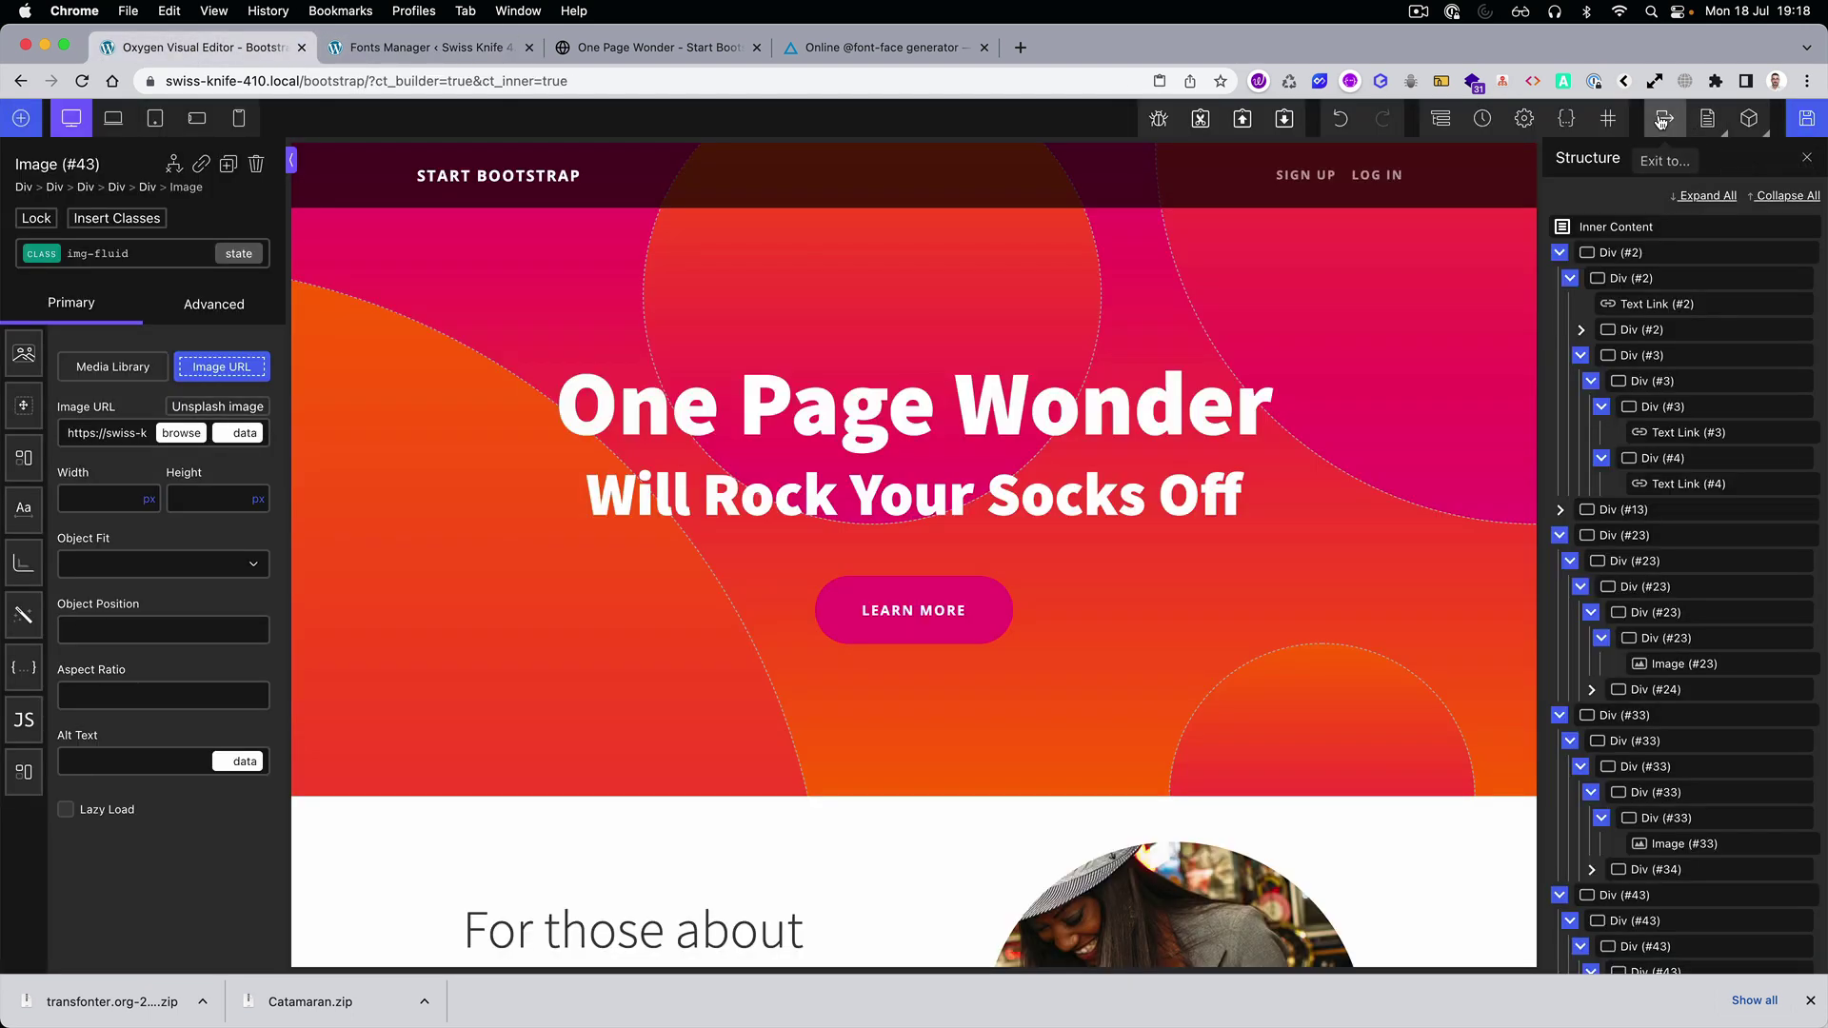
key("super+r")
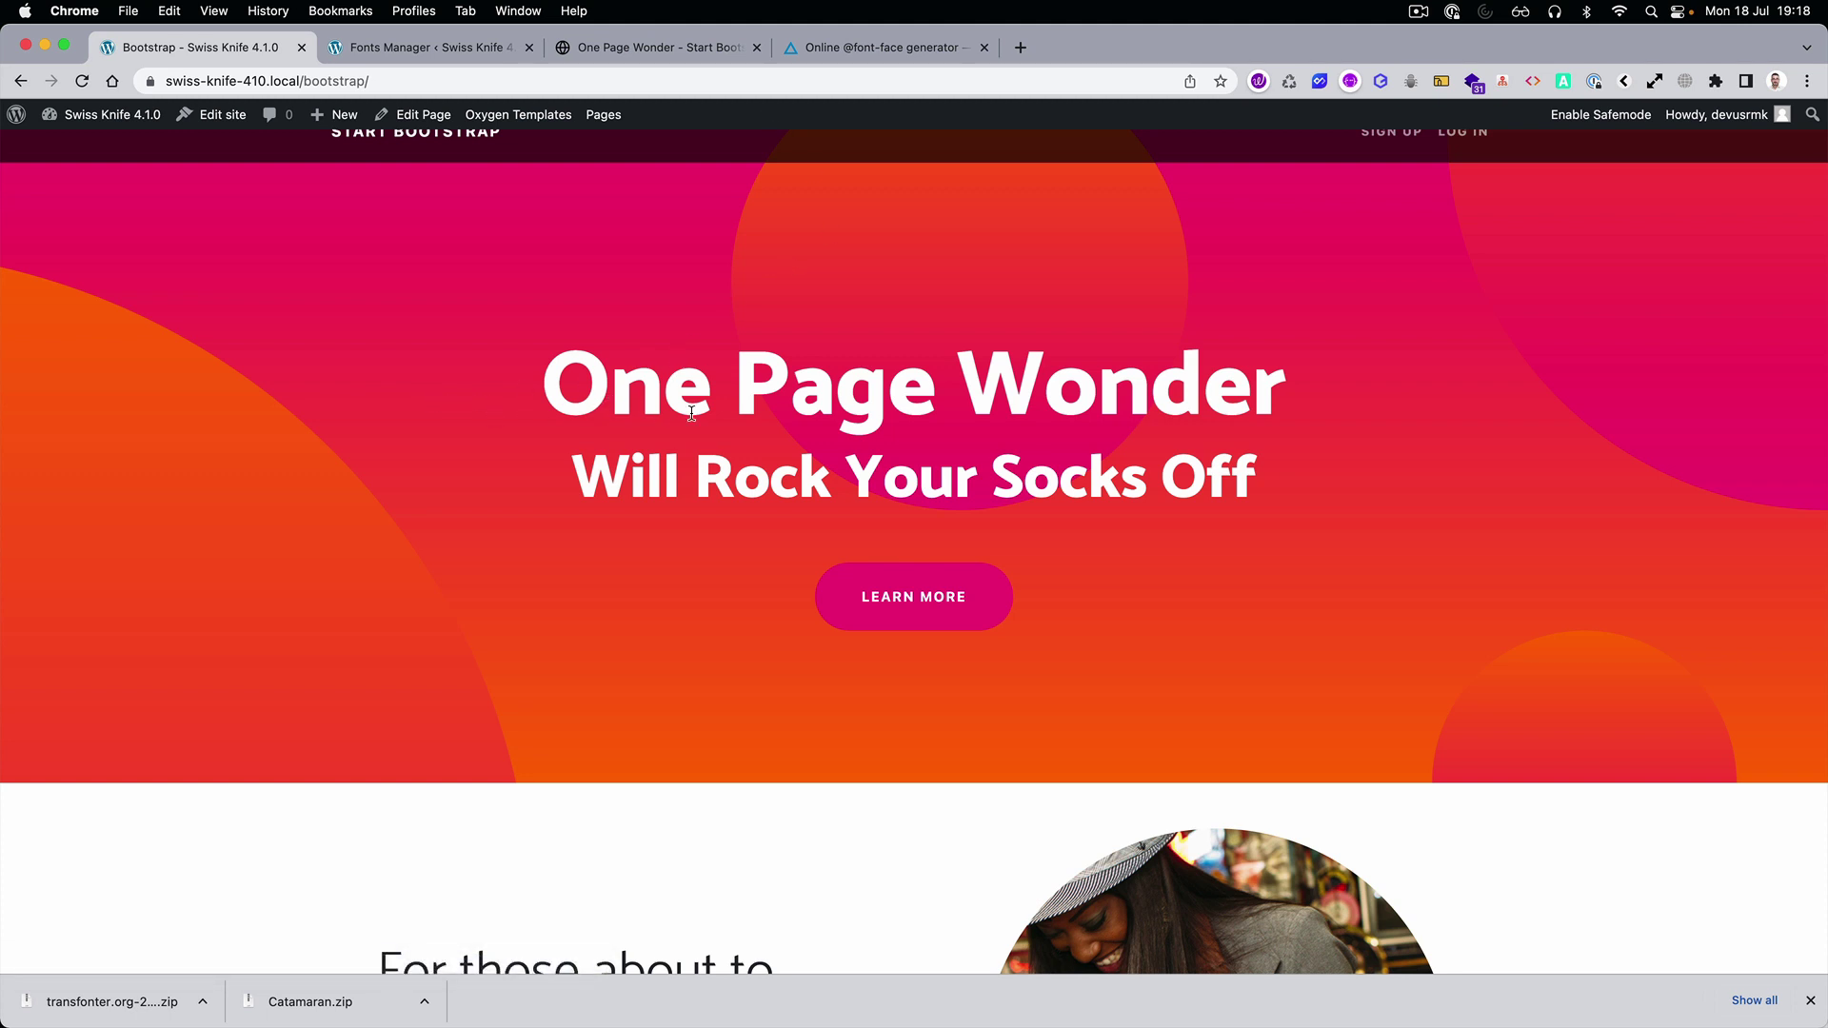
left_click(409, 80)
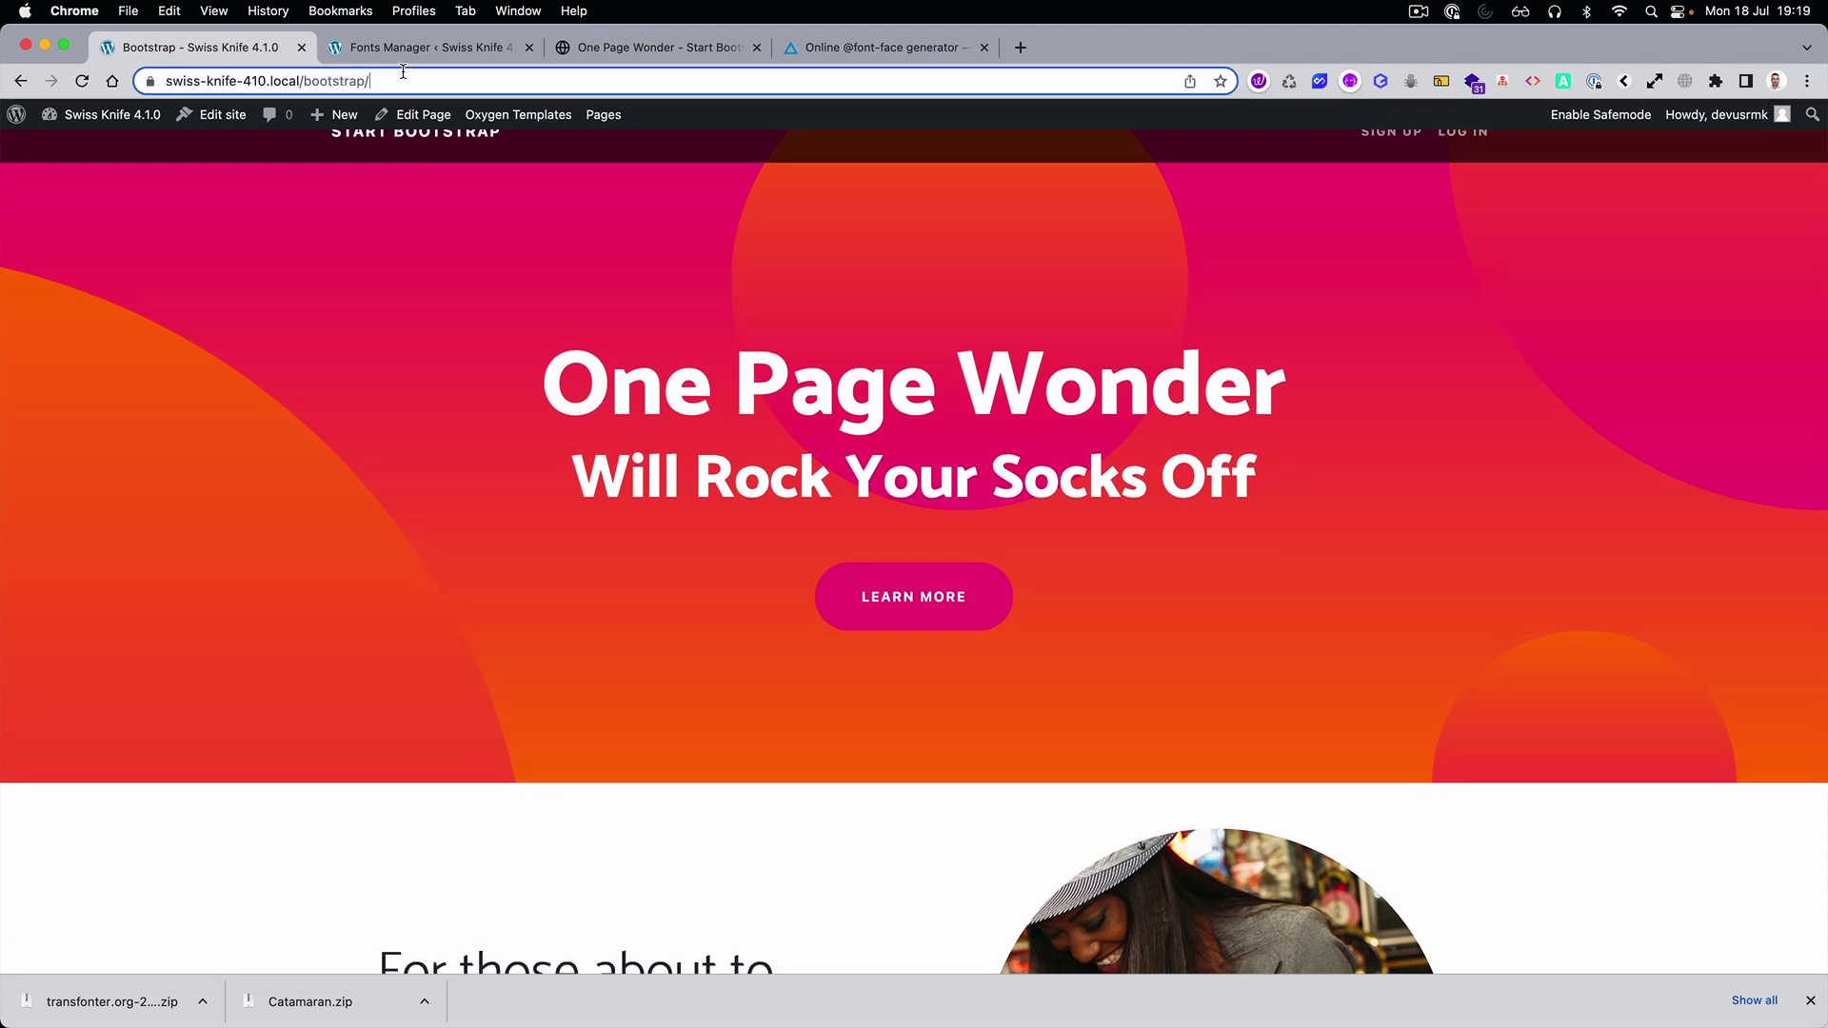
key("super+c")
key("super+shift+n")
key("super+v")
key("Return")
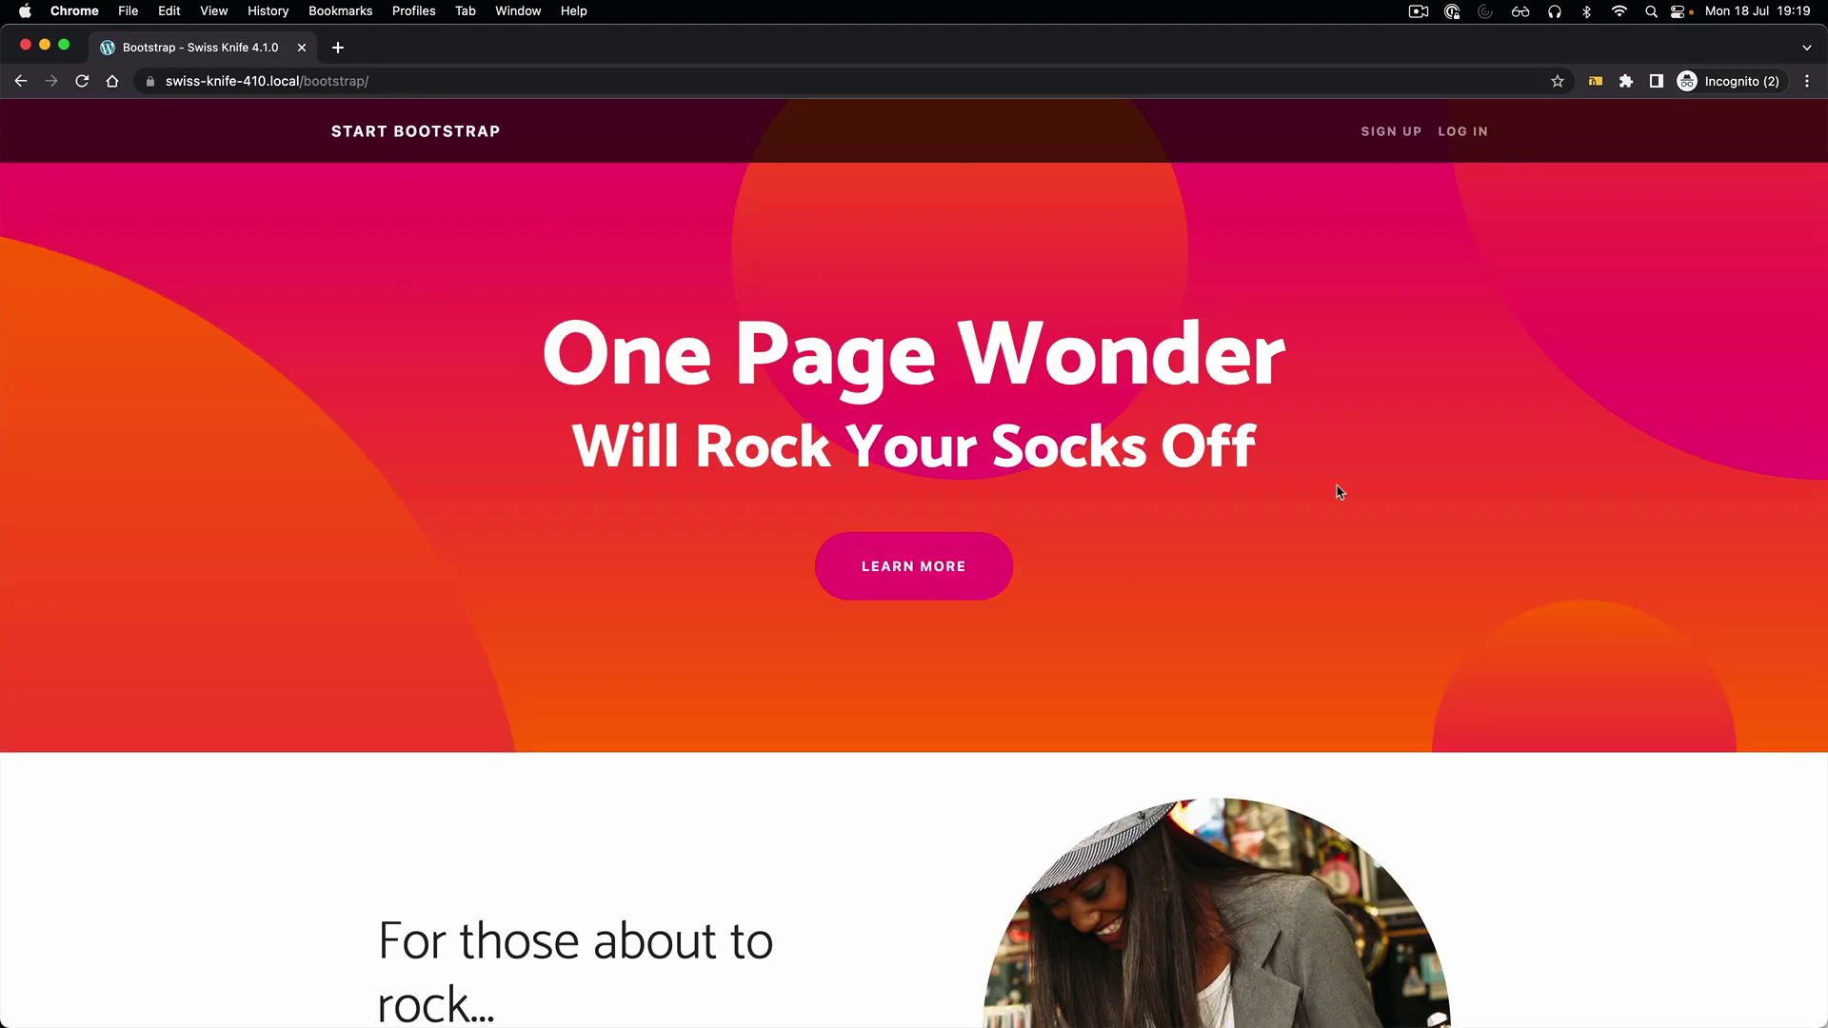
Review the live page in incognito, close that window, and scroll the main Bootstrap page.
scroll(938, 437, "down", 12)
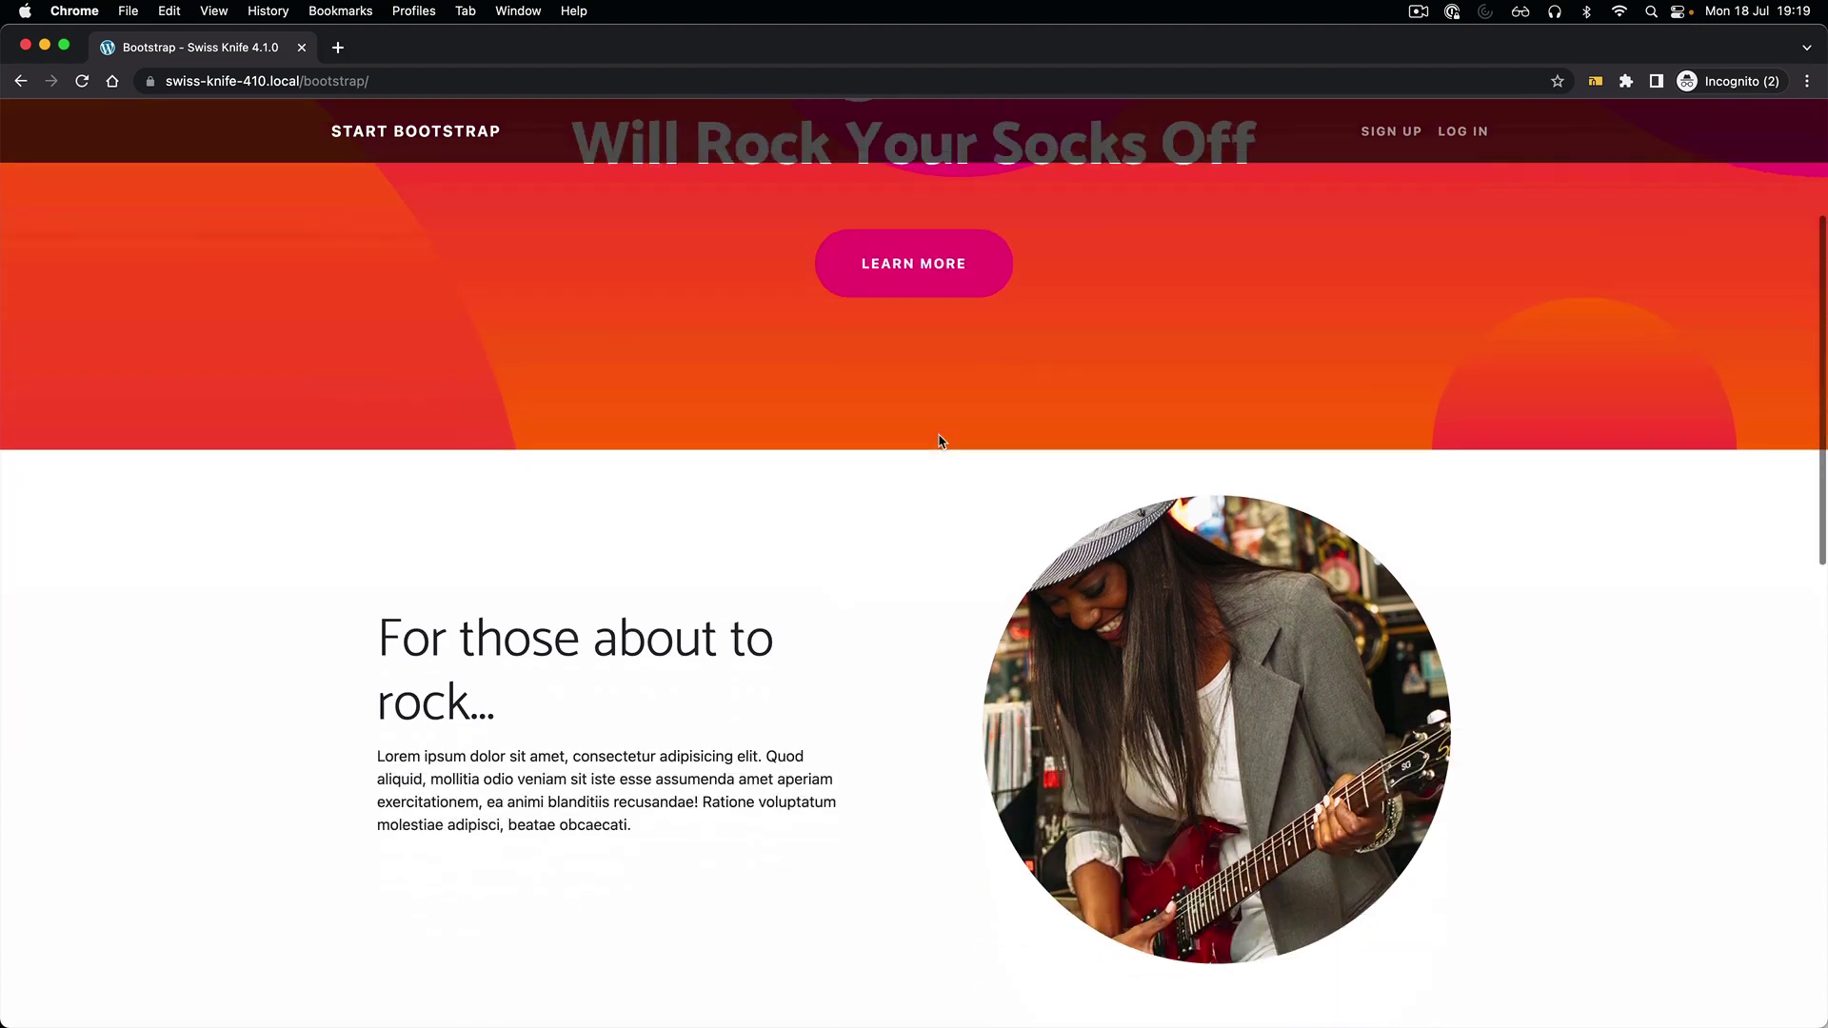
scroll(672, 467, "down", 4)
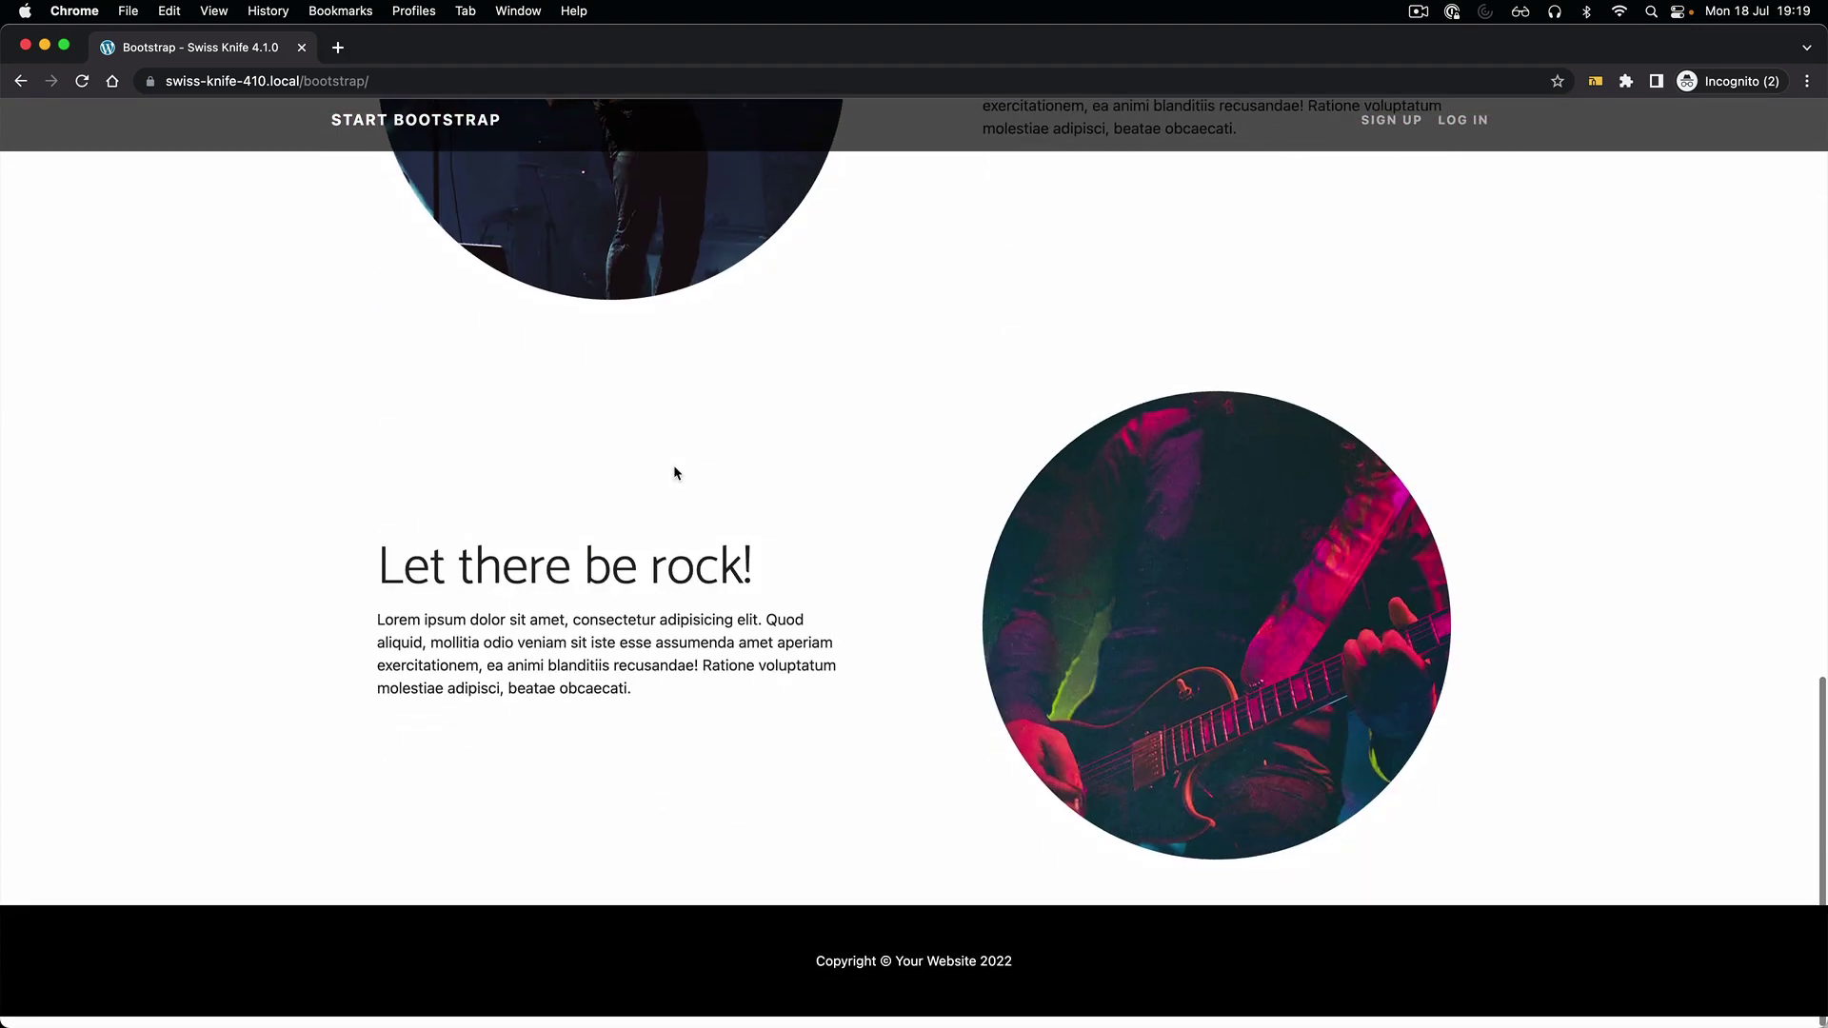
scroll(755, 502, "up", 16)
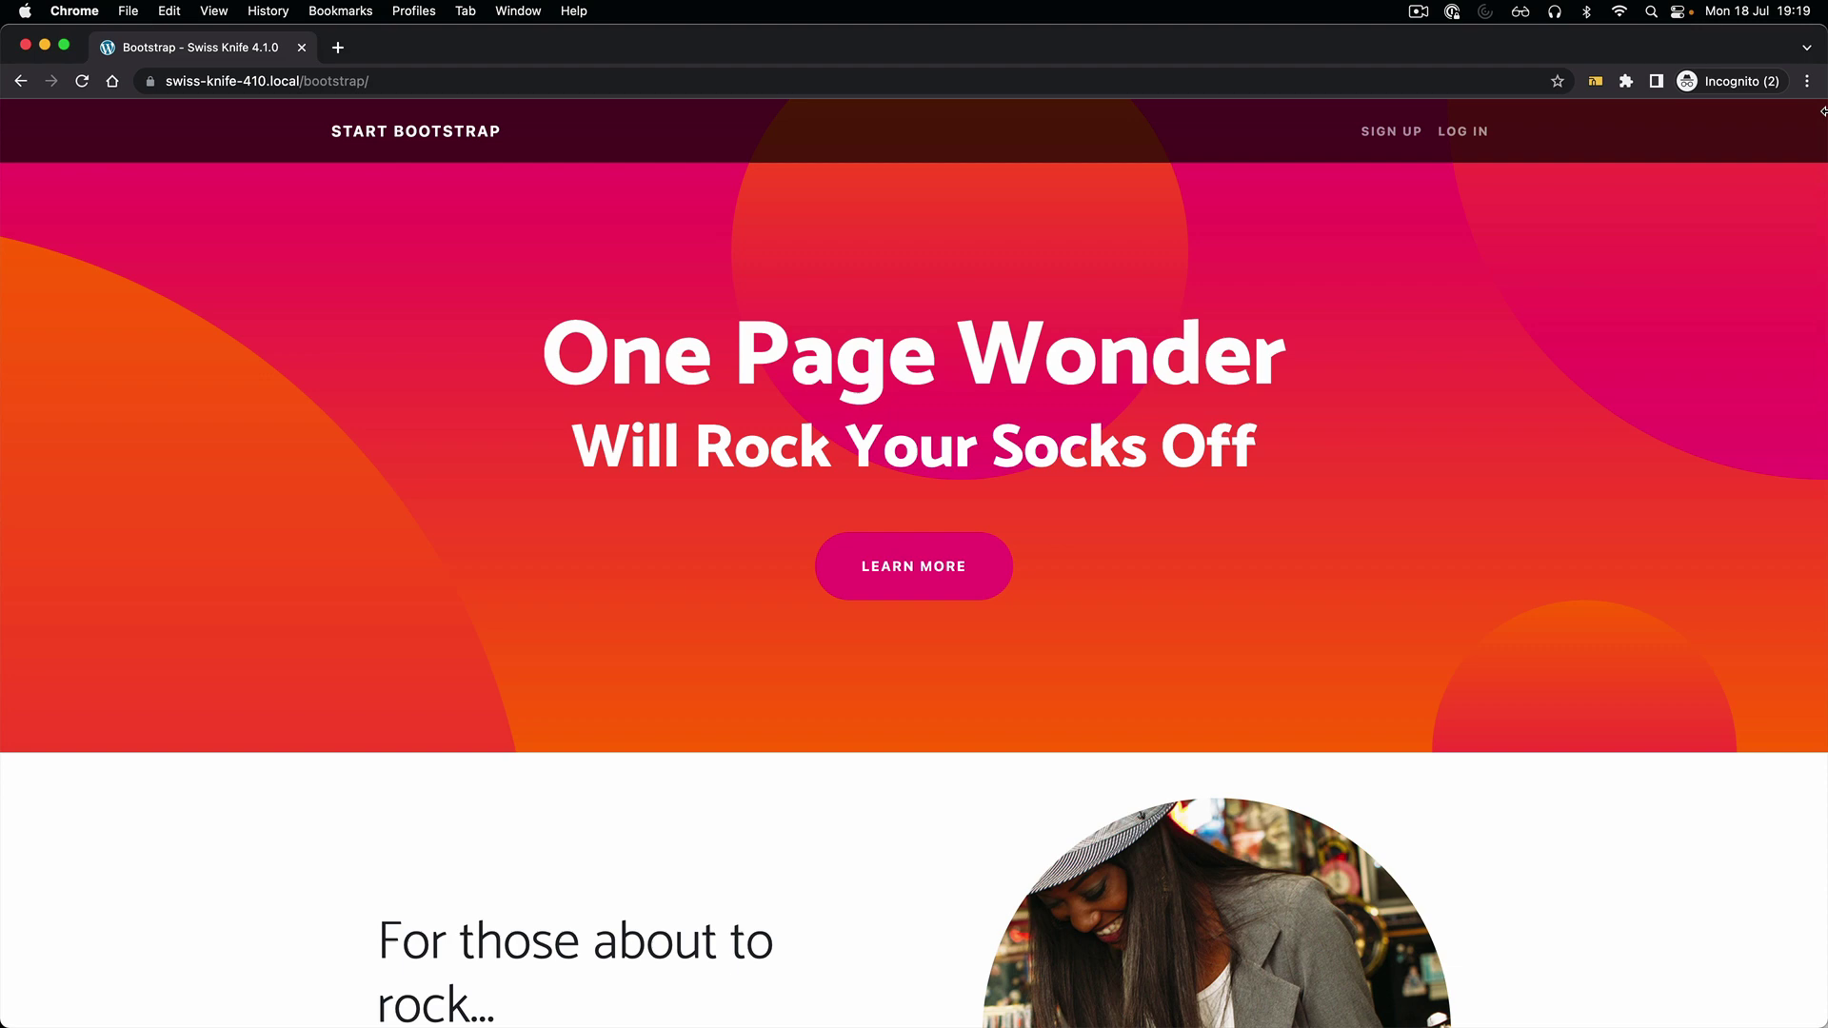
left_click_drag(1821, 112, 1821, 190)
scroll(653, 363, "down", 20)
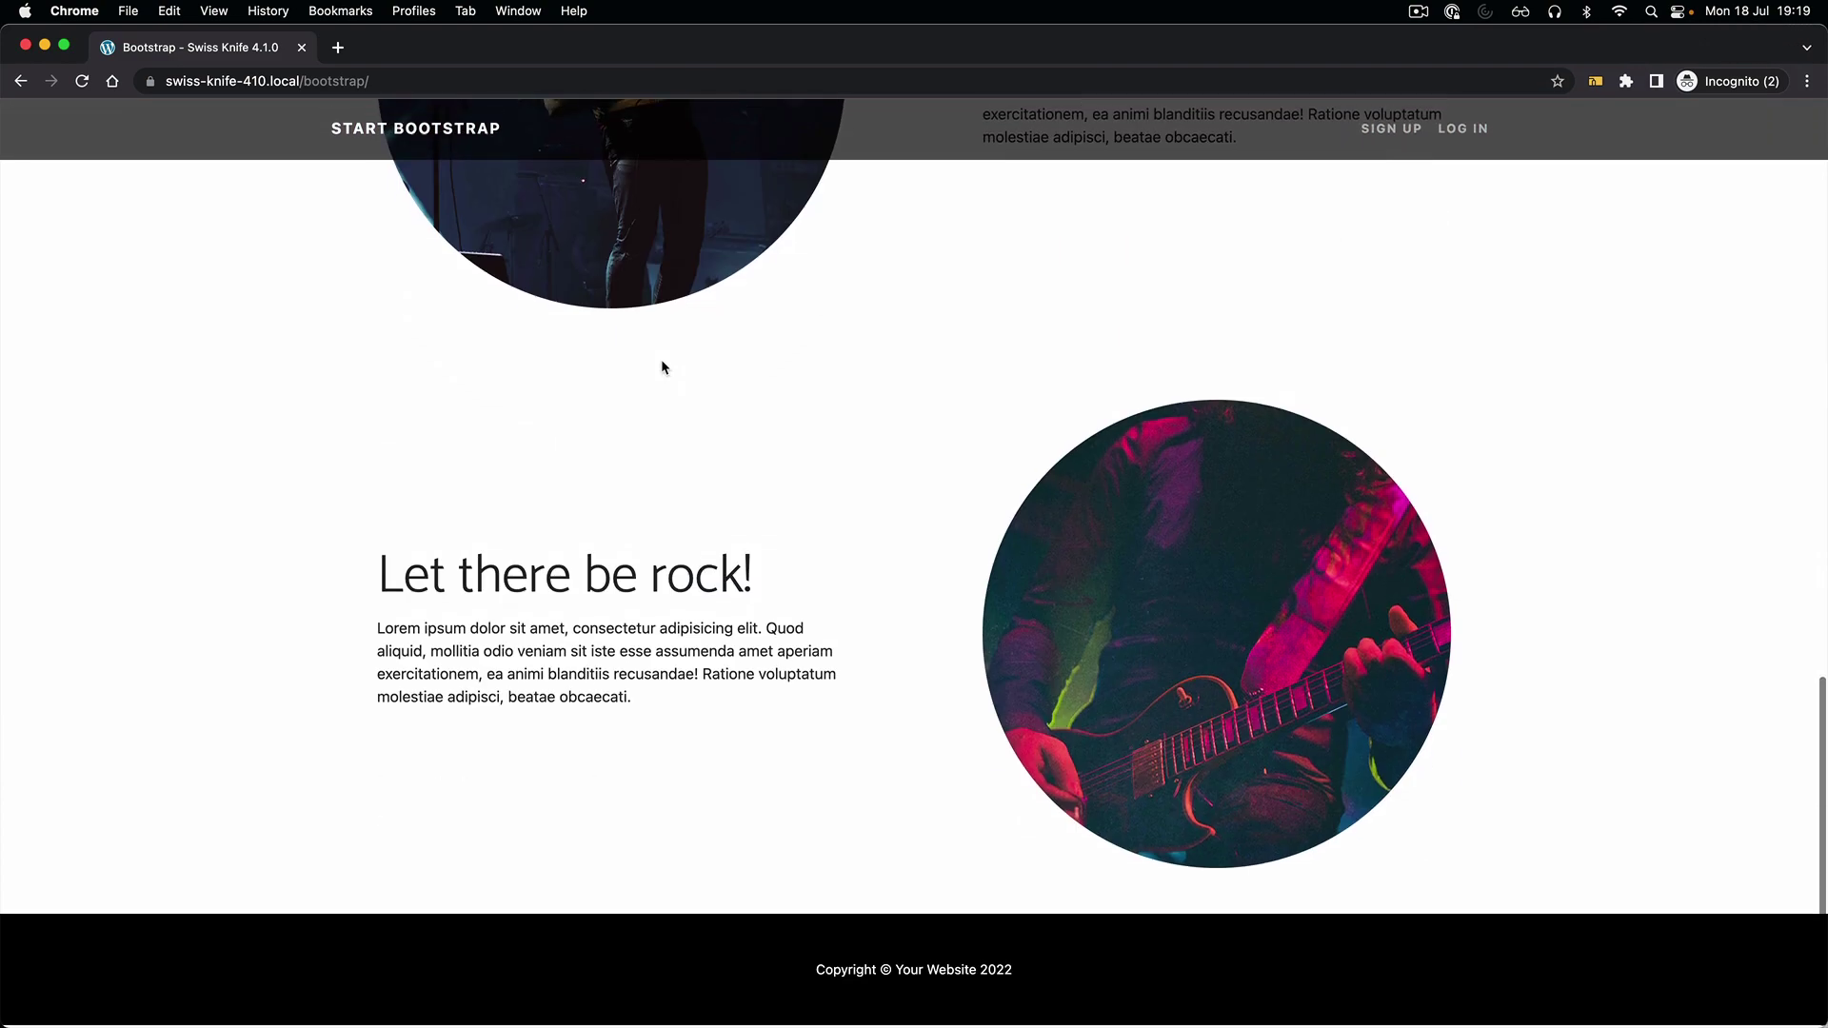
scroll(747, 379, "up", 20)
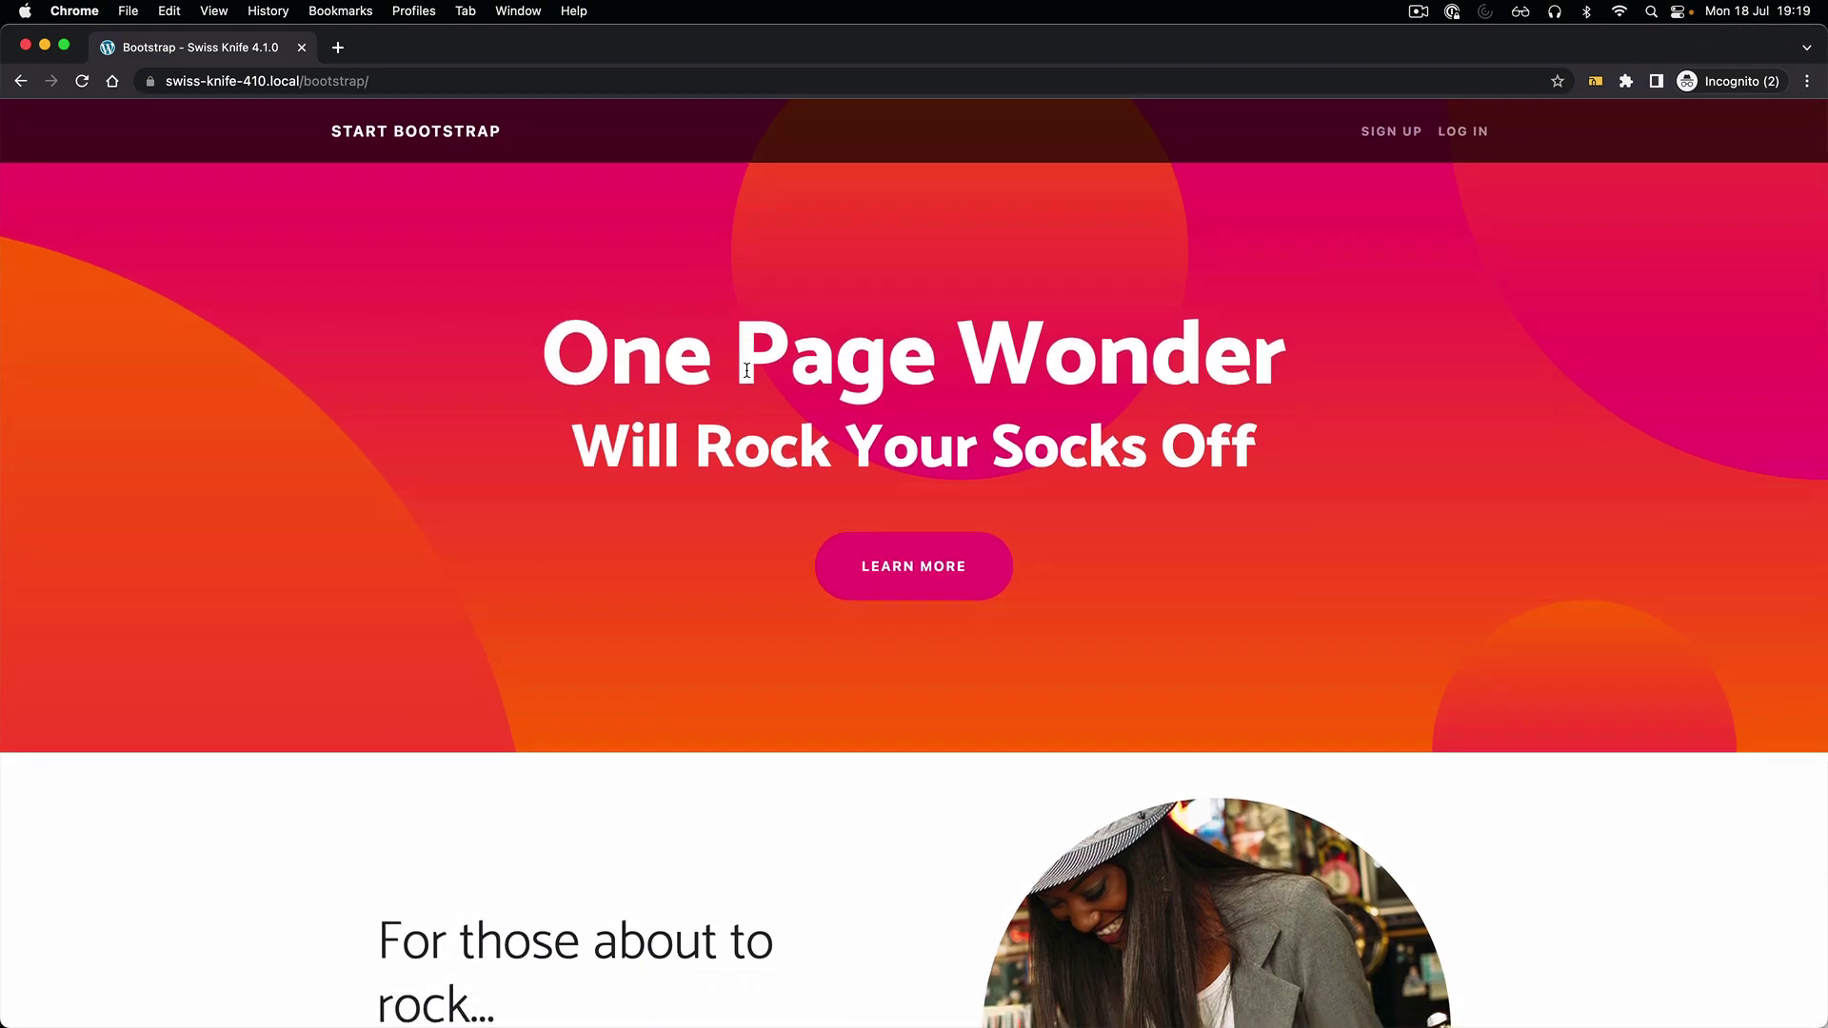
left_click_drag(2, 244, 640, 241)
left_click(665, 47)
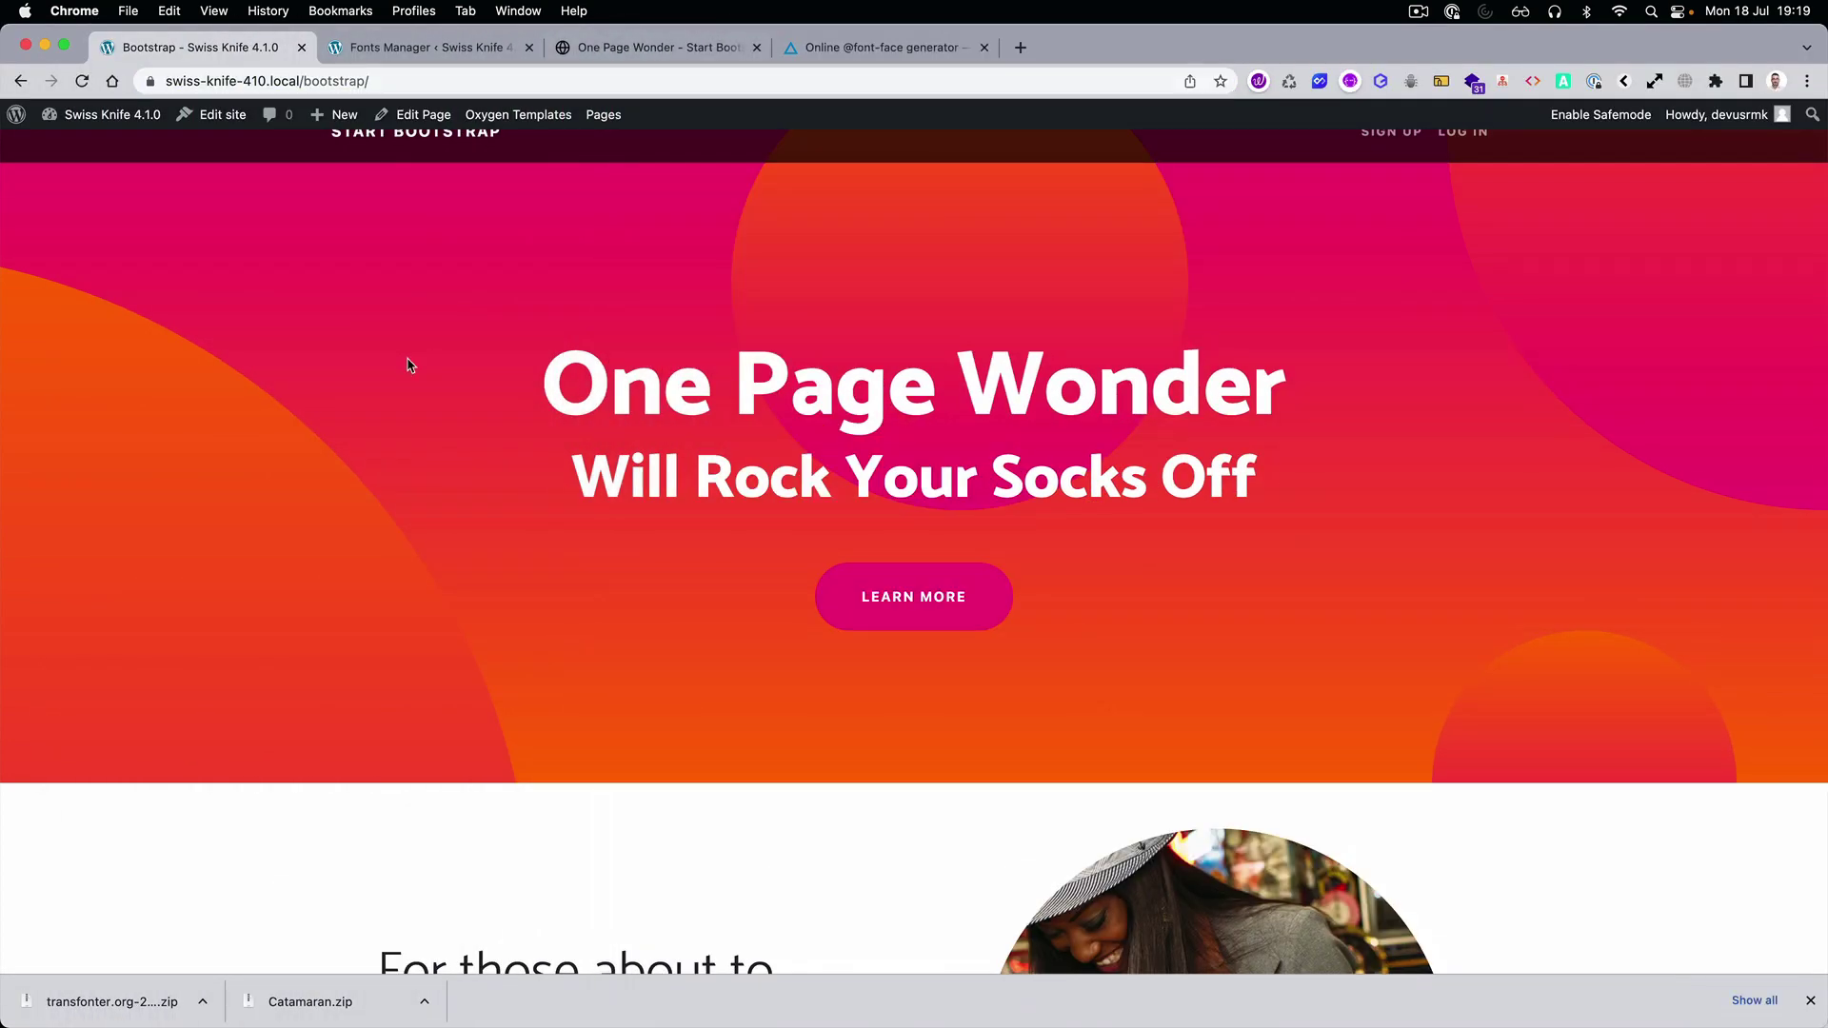
scroll(445, 367, "down", 7)
scroll(588, 404, "down", 8)
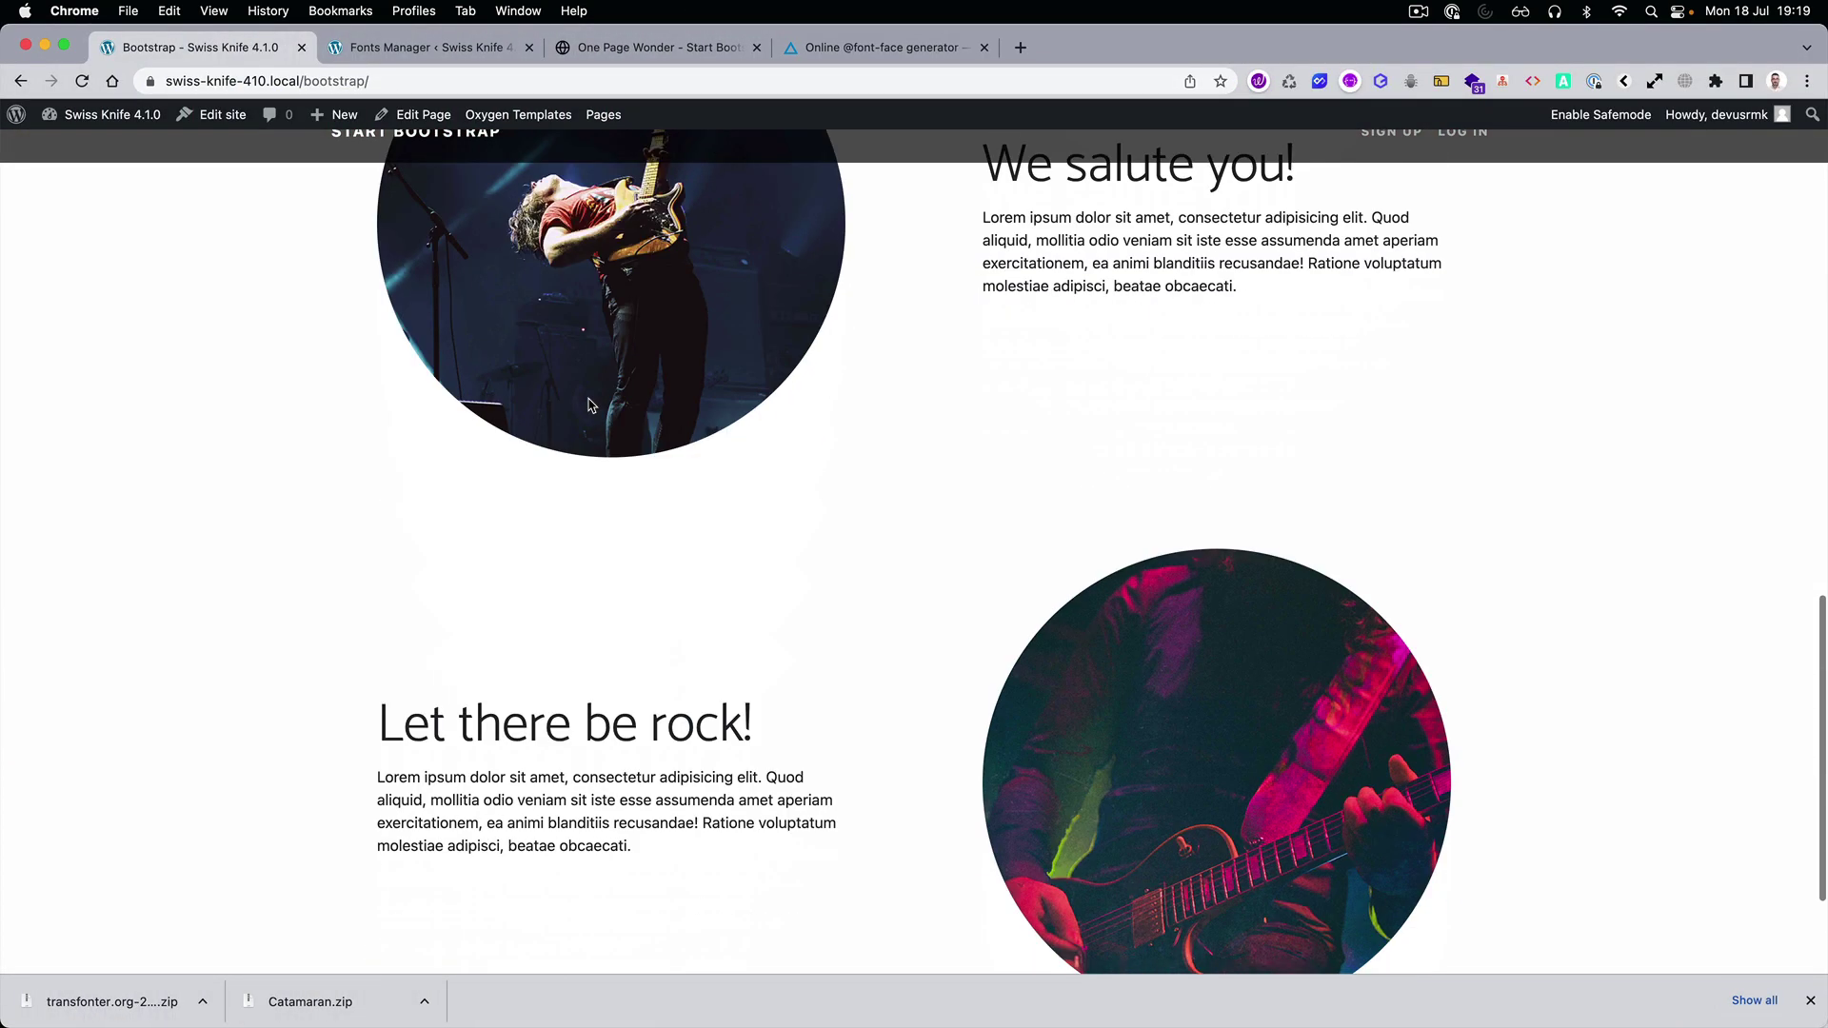
left_click(1419, 11)
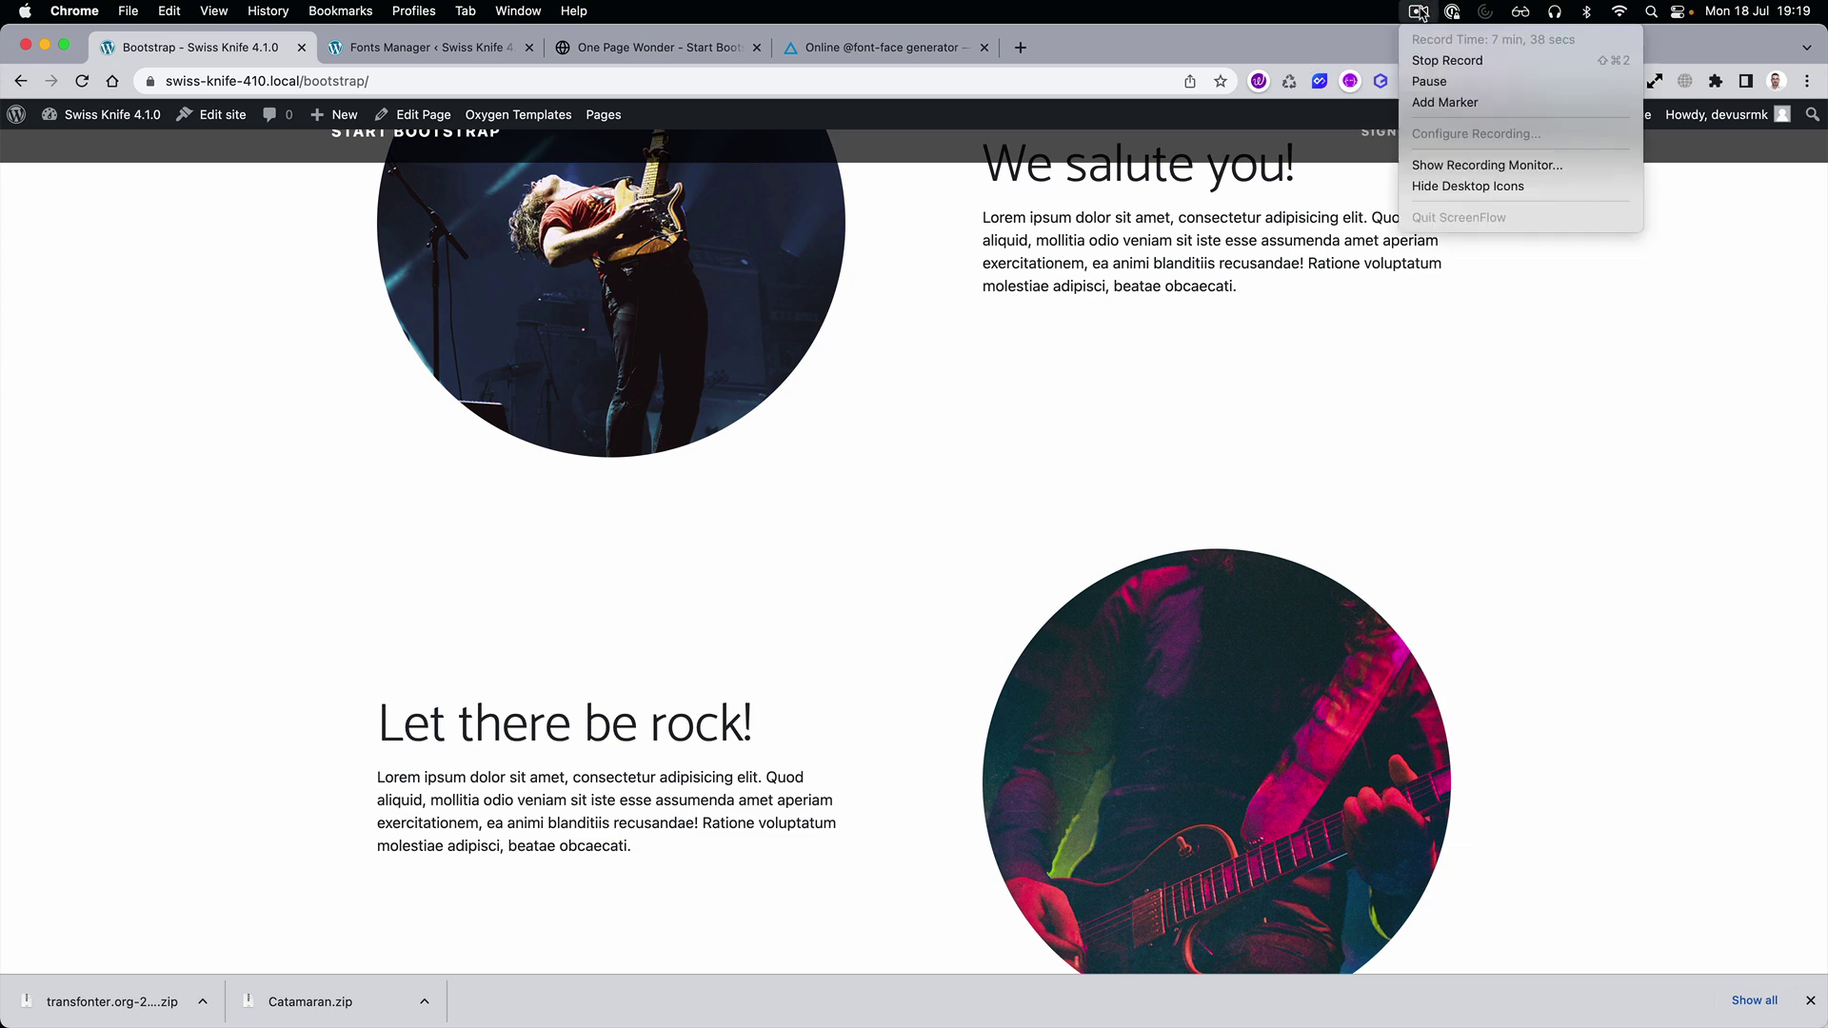
Copy the Simple centered hero HTML from Tailwind UI's Hero Sections and return to Oxygen.
left_click(1440, 63)
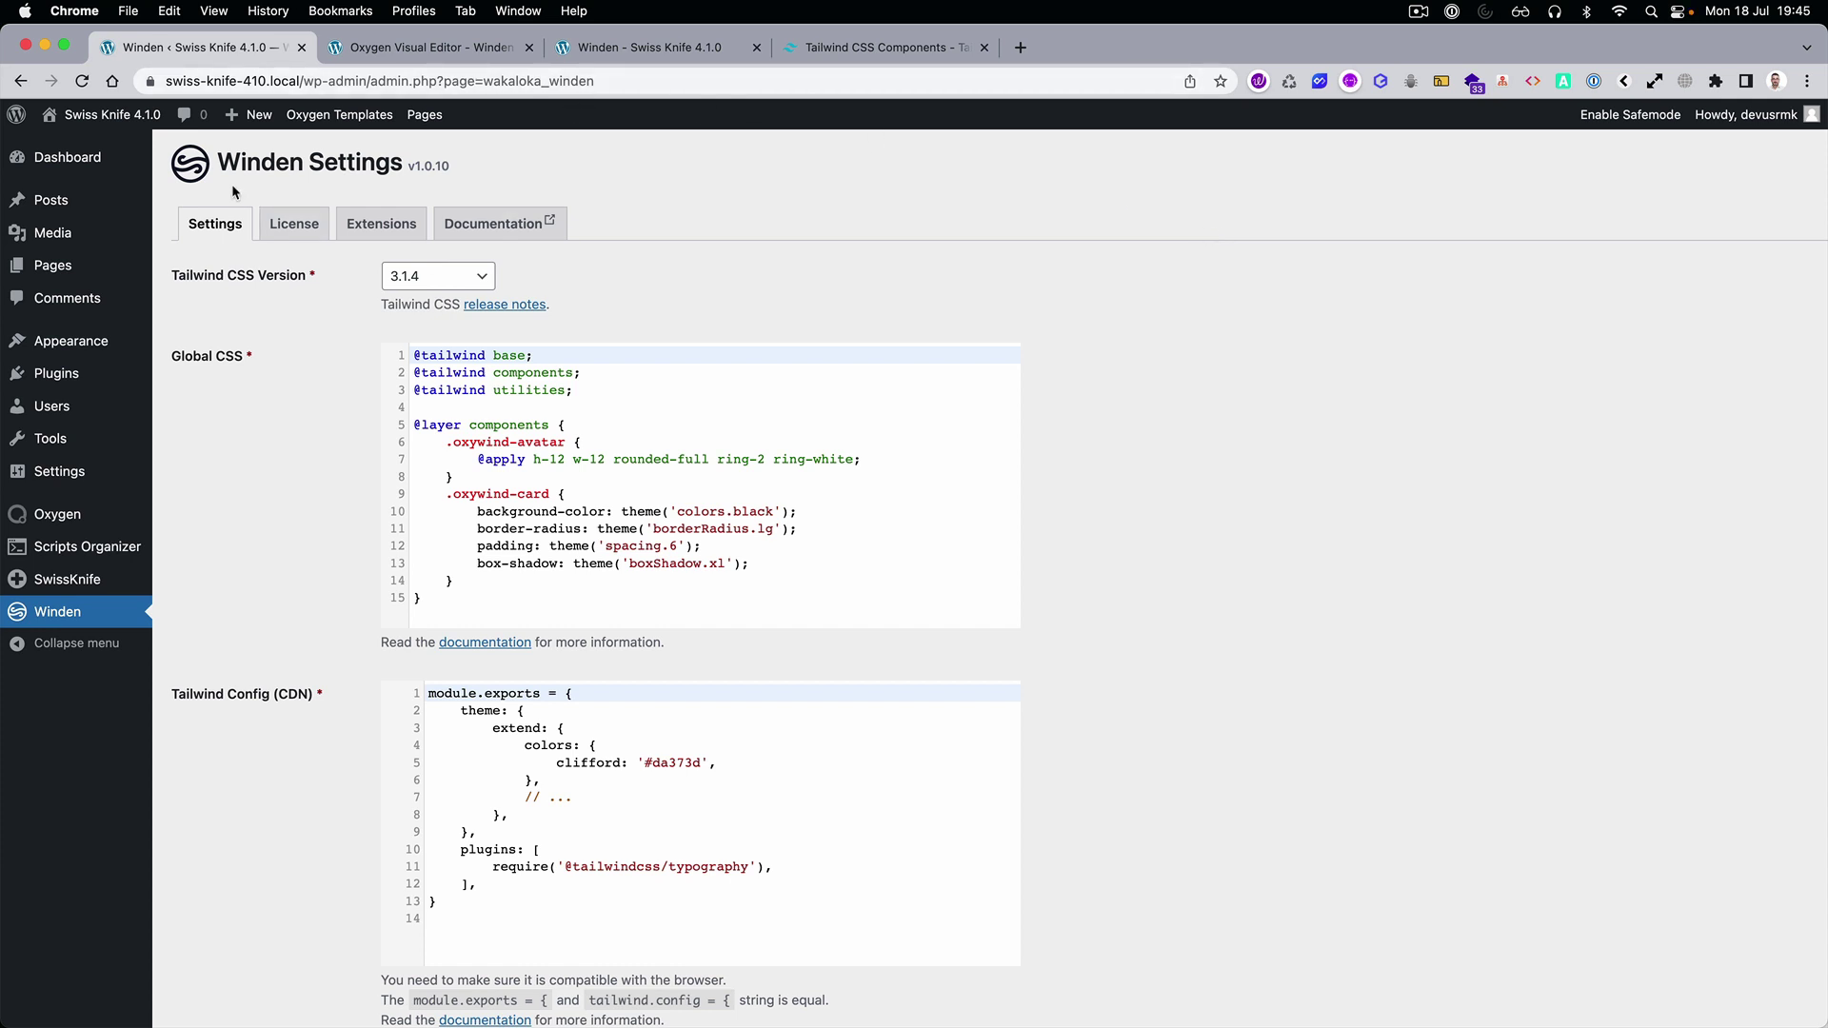
left_click(893, 51)
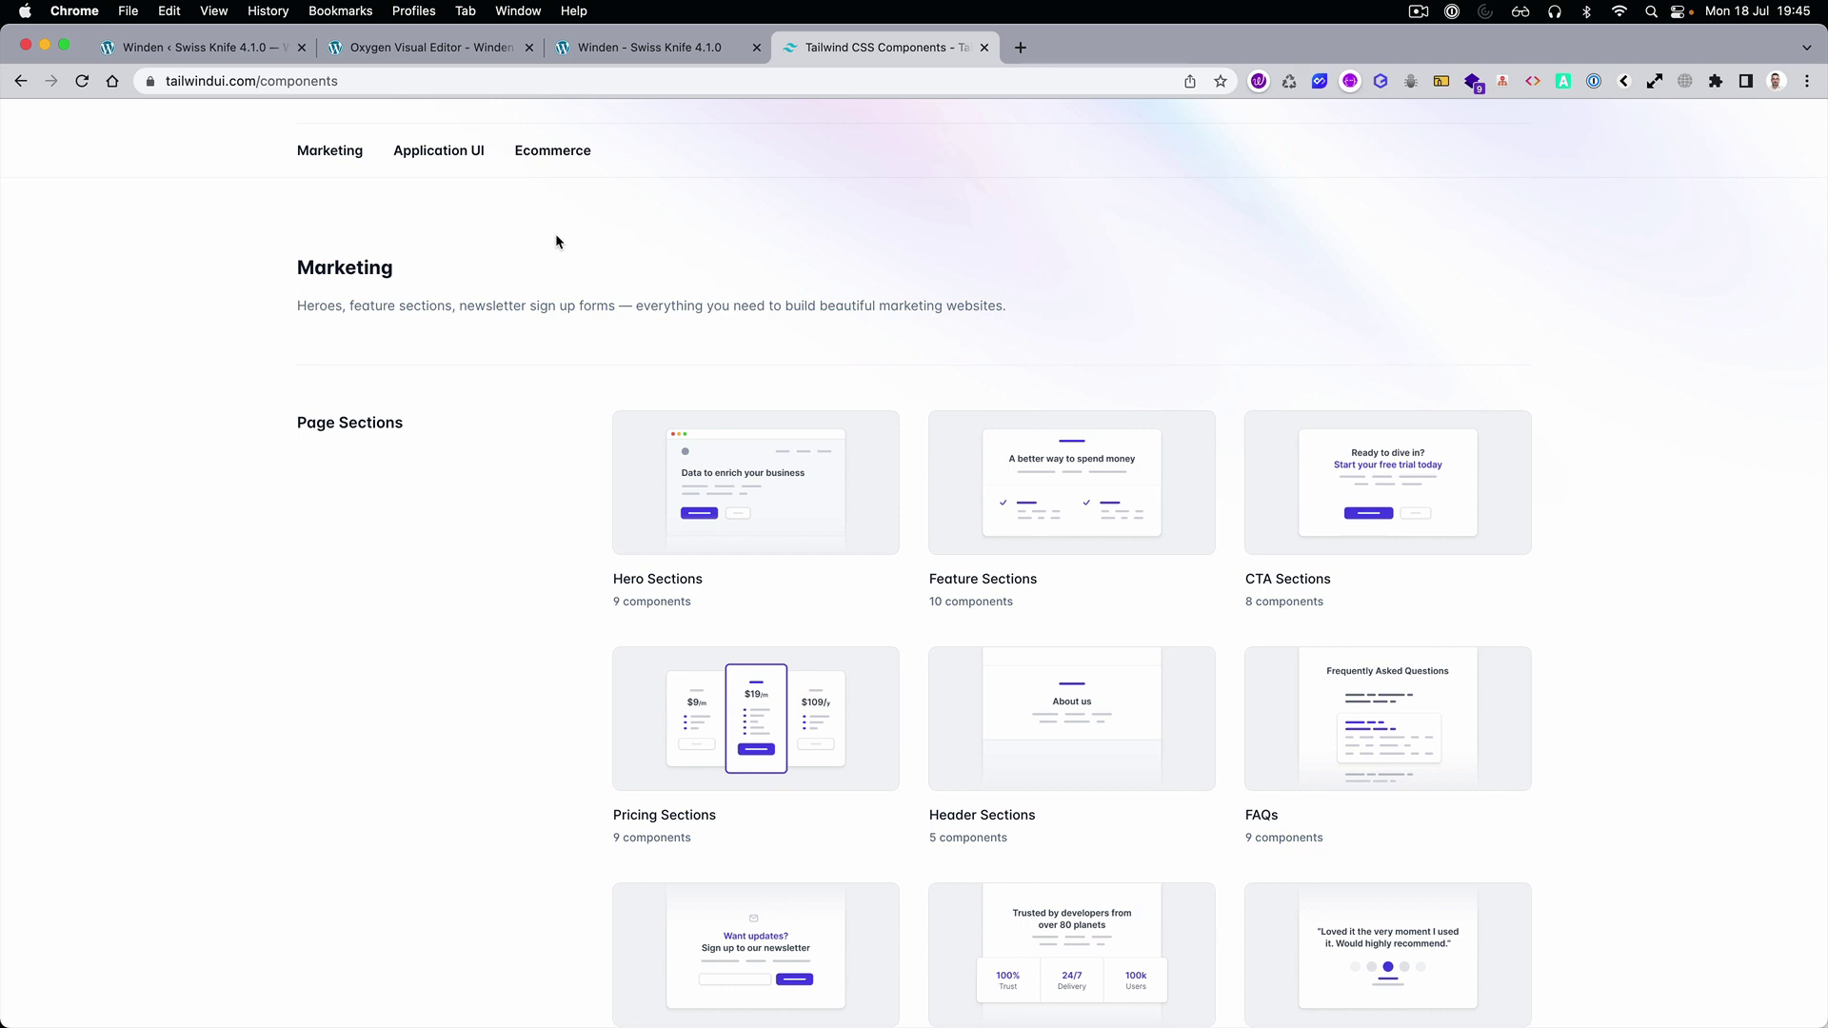
left_click(831, 425, "super")
key("ctrl+Tab")
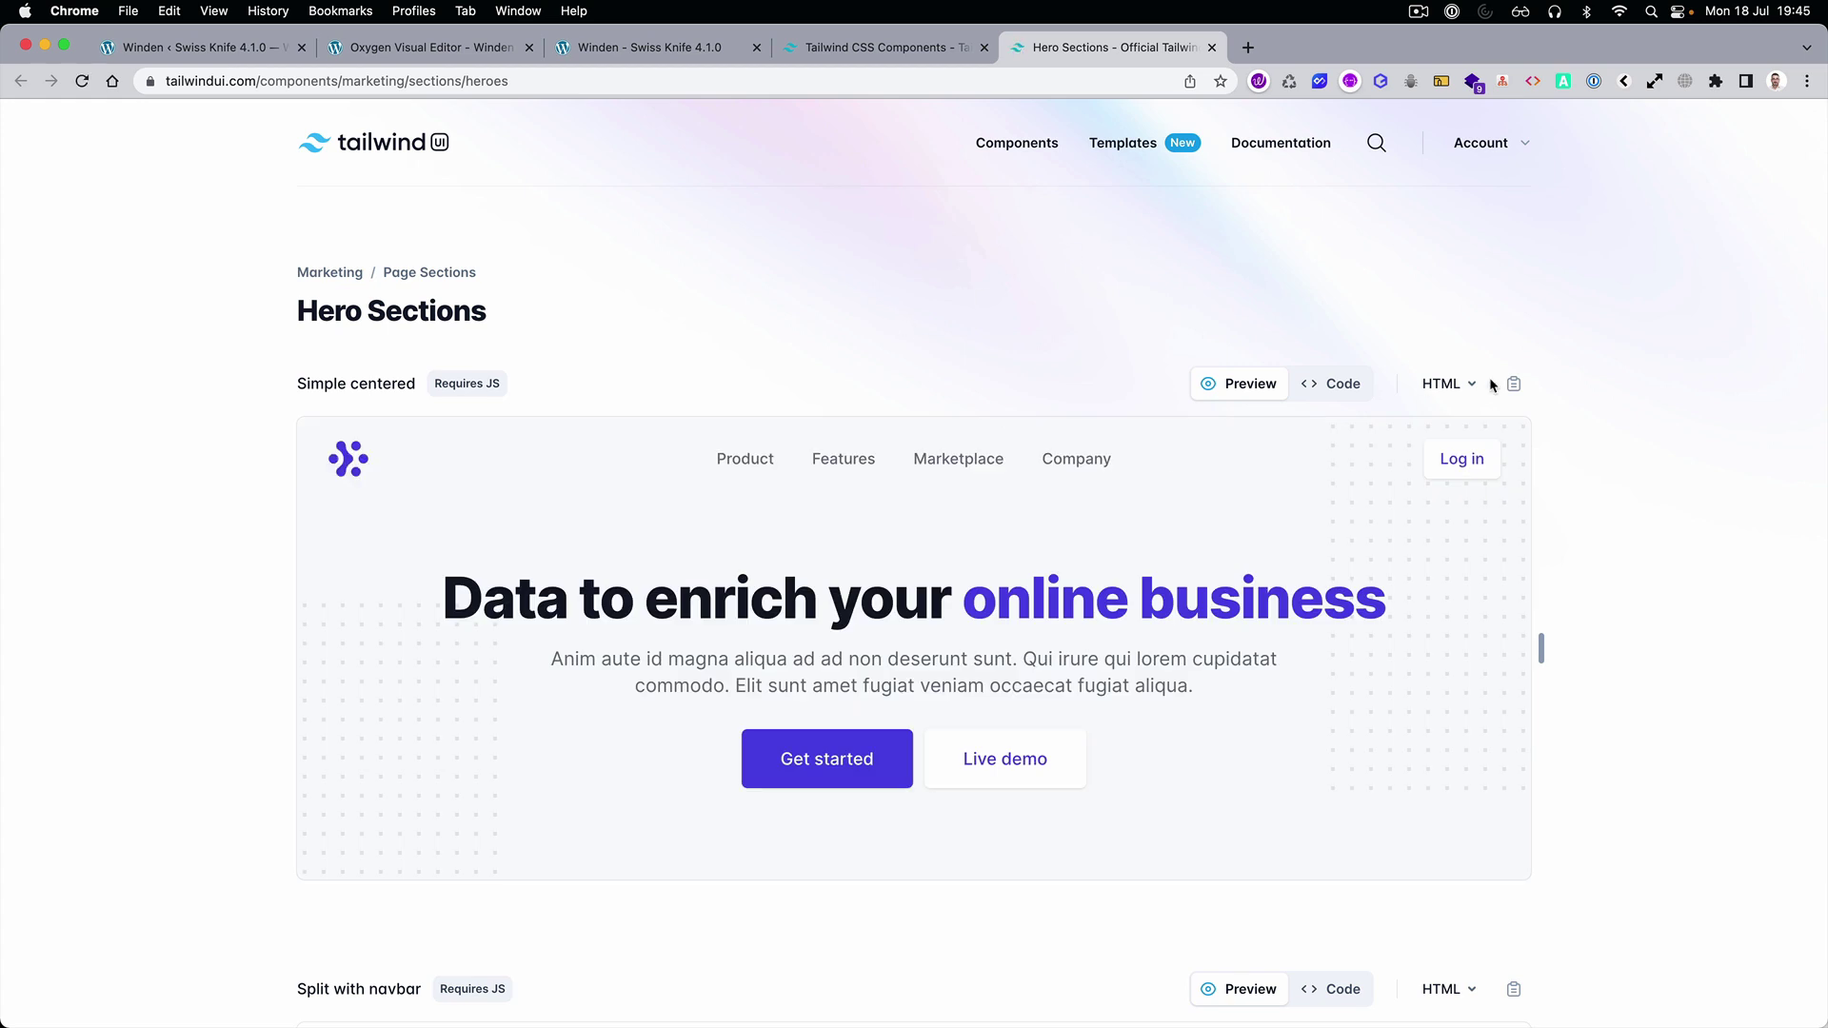
left_click(1514, 384)
left_click(393, 55)
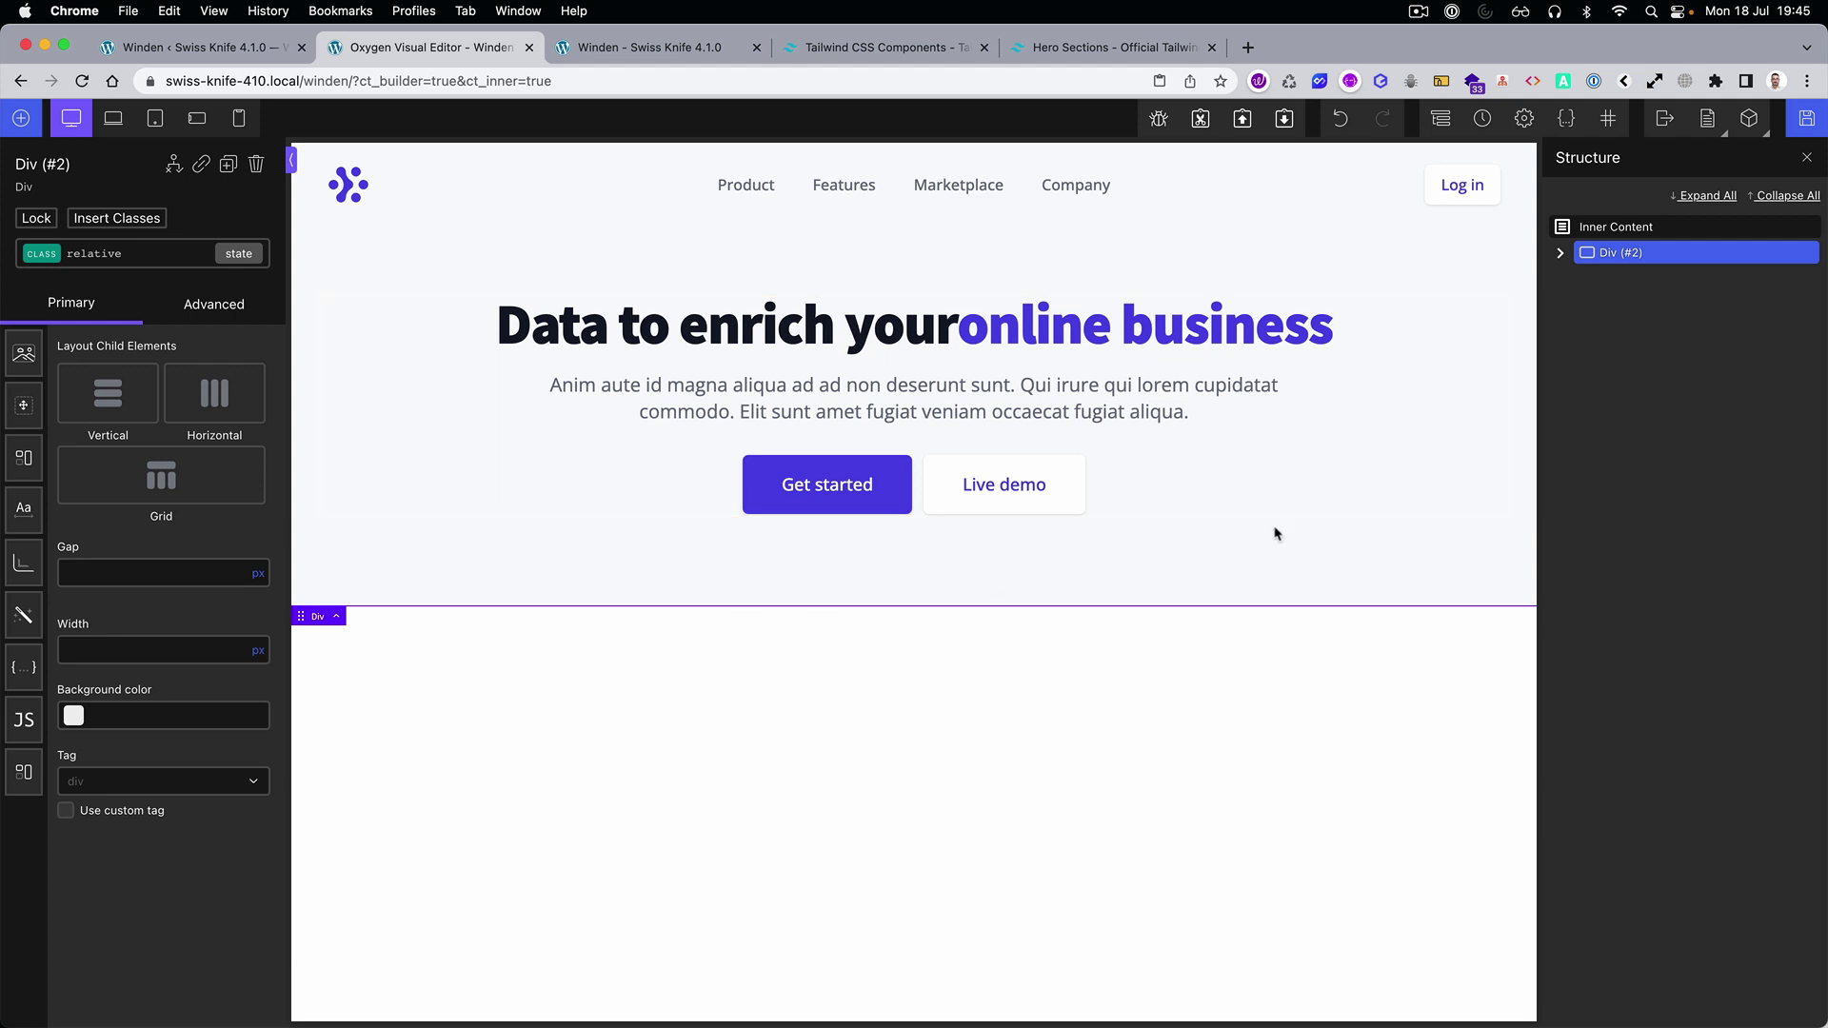
Check the hero's Marketplace link, then copy the 'Branded with background image' header section HTML.
left_click(959, 185)
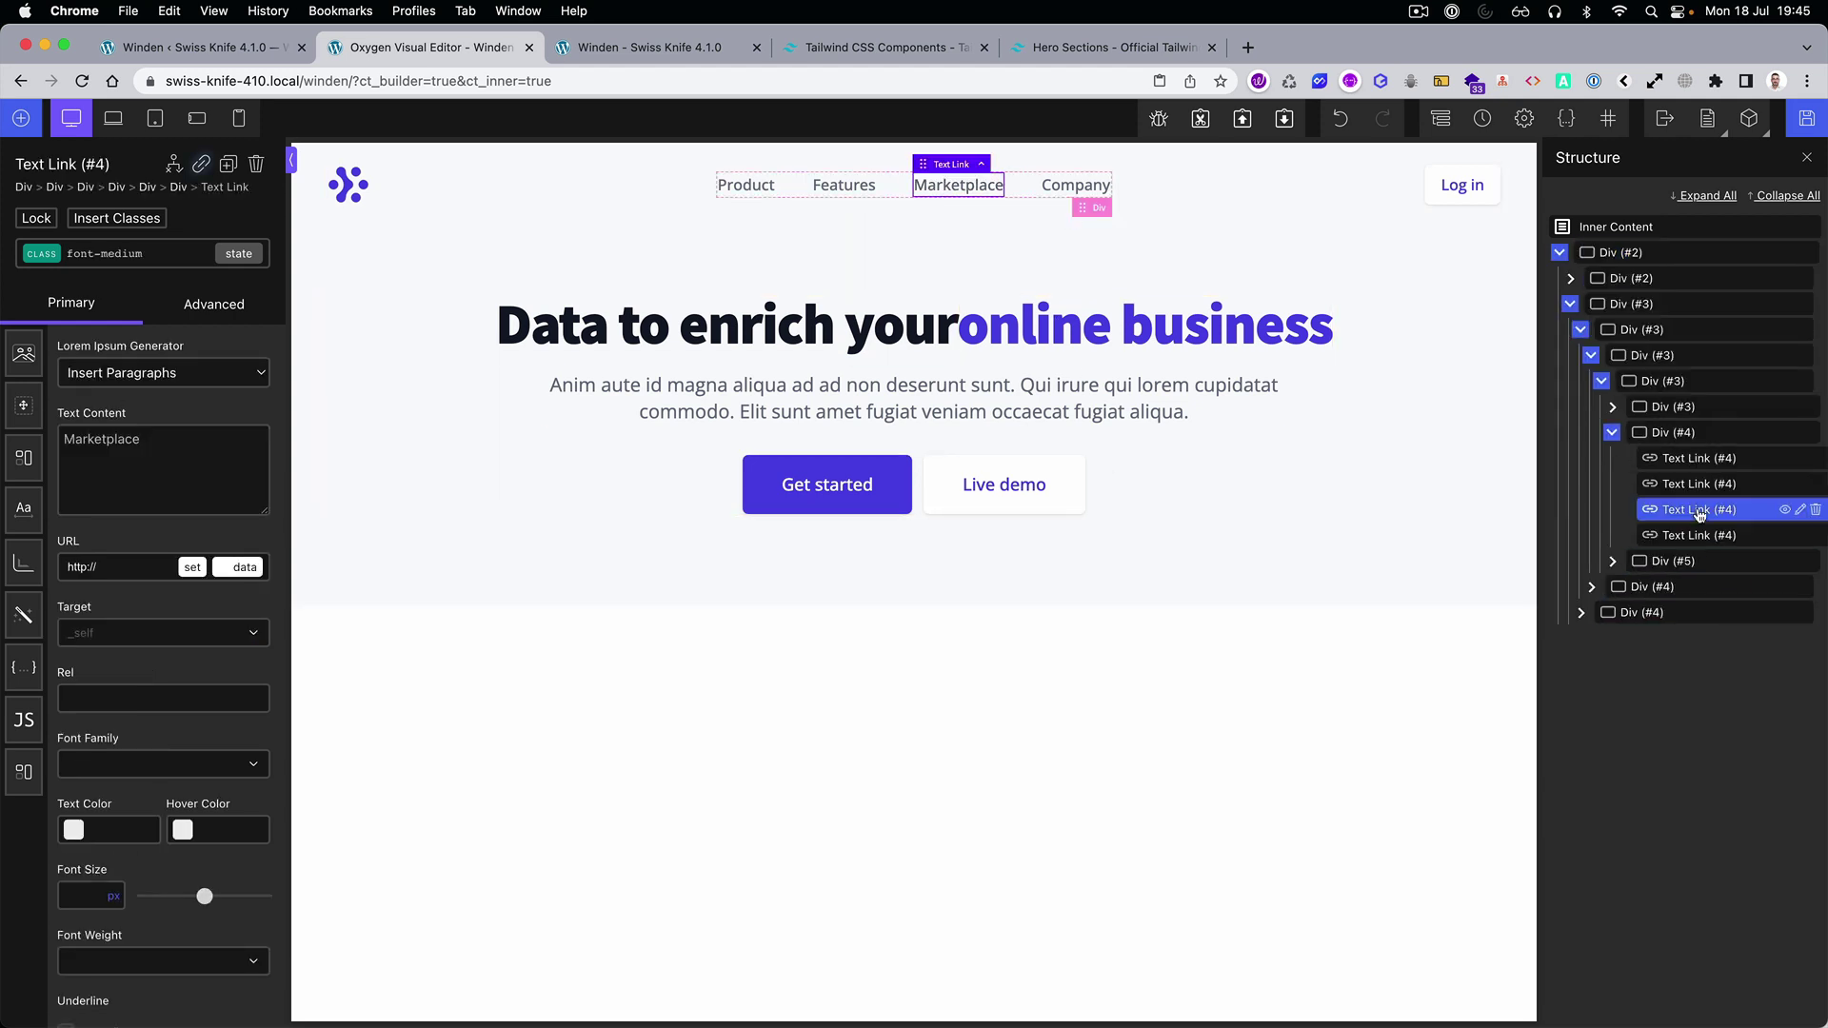
left_click(876, 47)
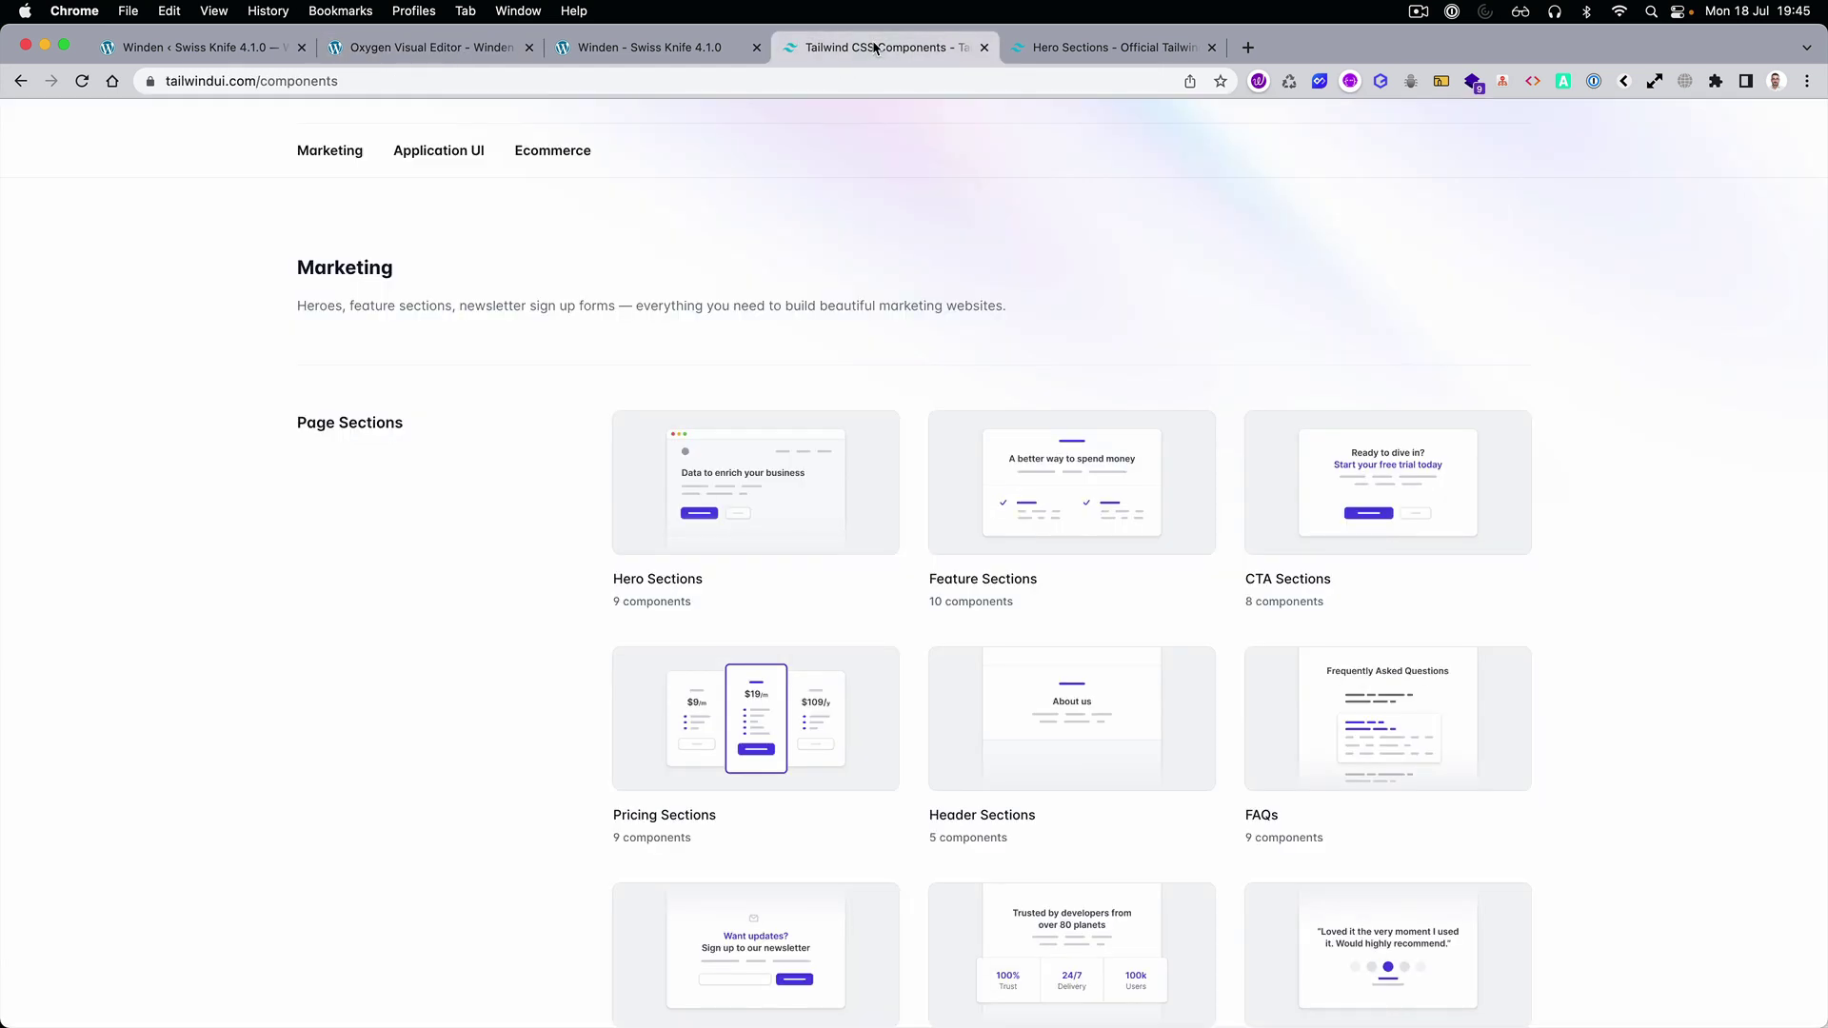
scroll(671, 367, "down", 4)
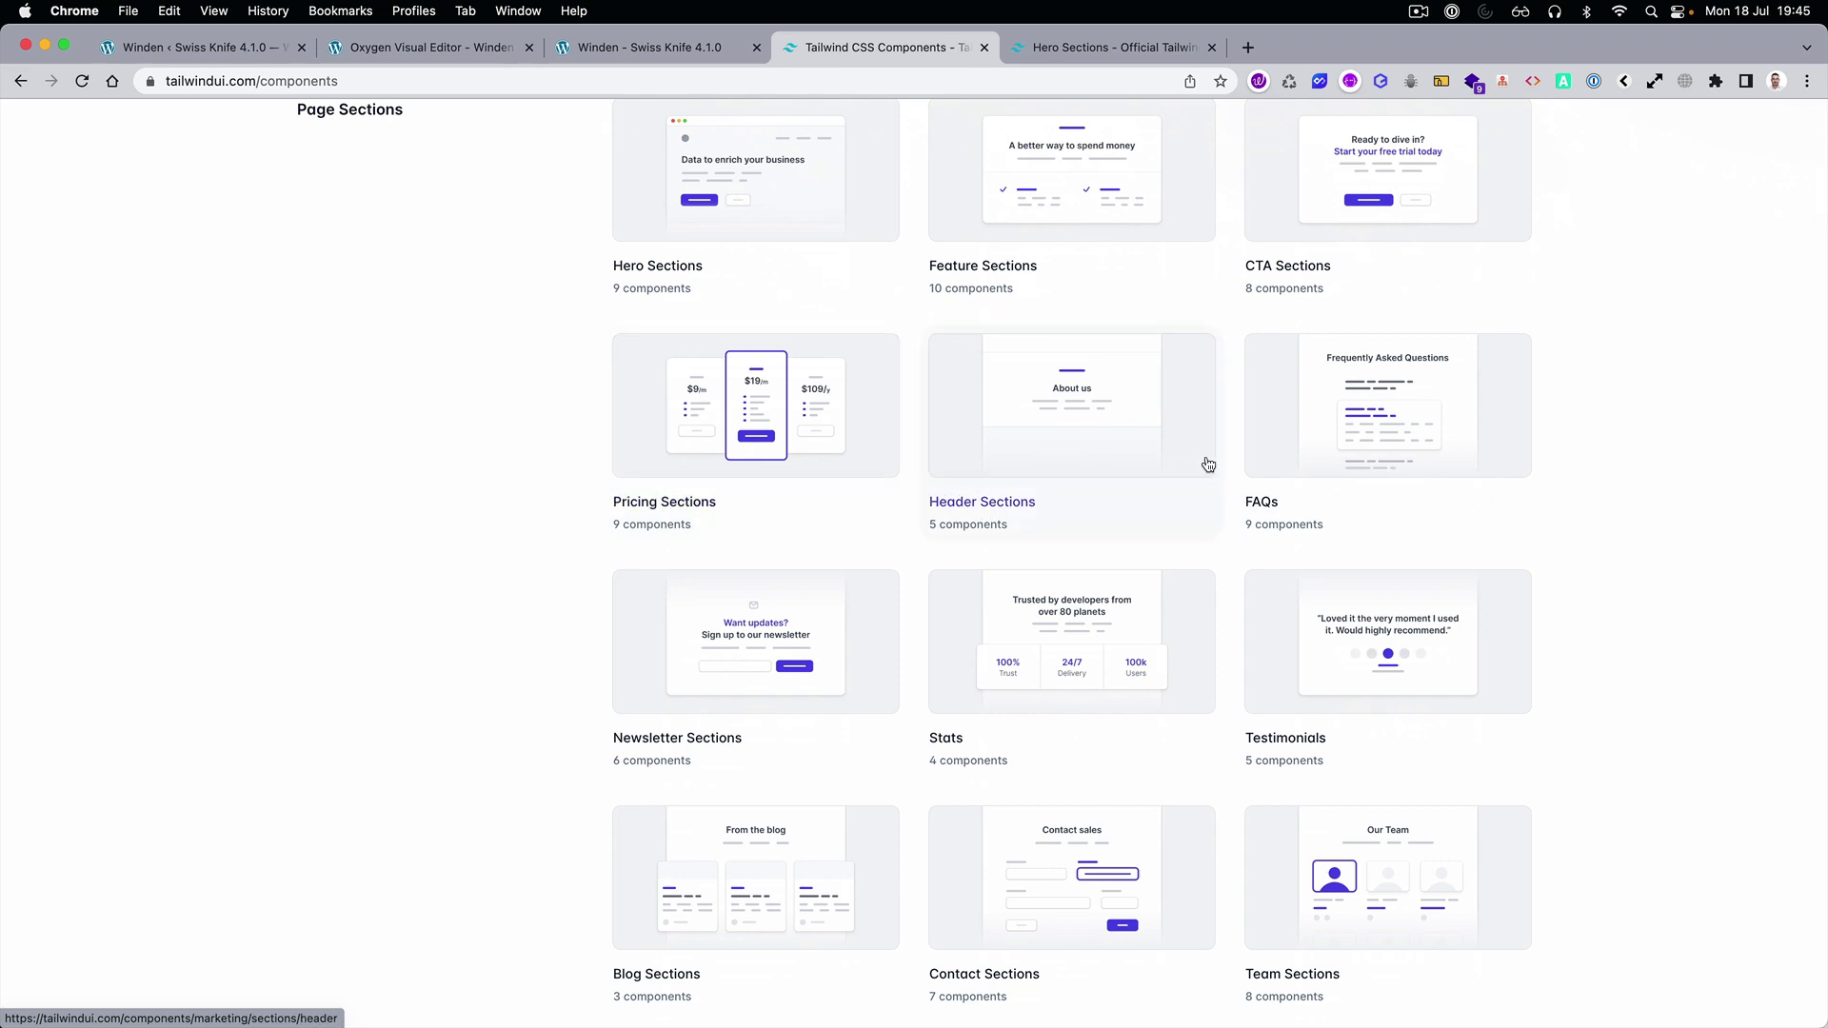
left_click(1208, 464)
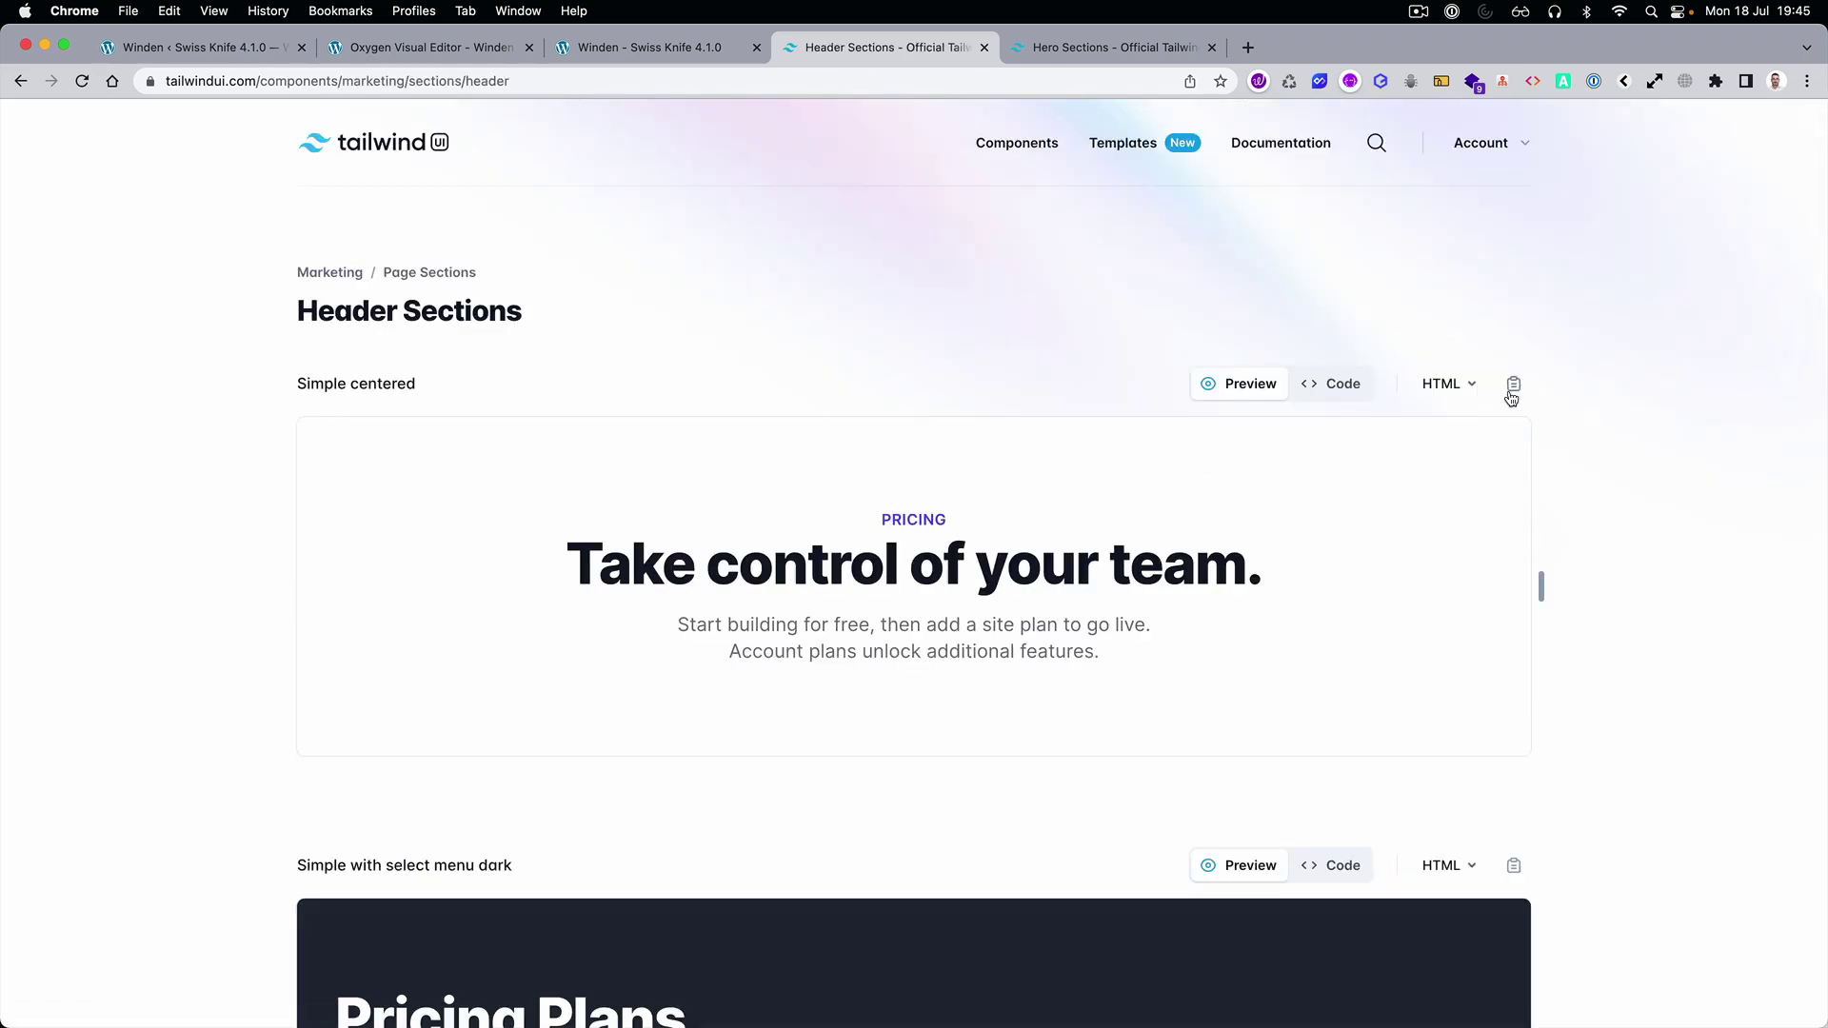
scroll(1436, 567, "down", 15)
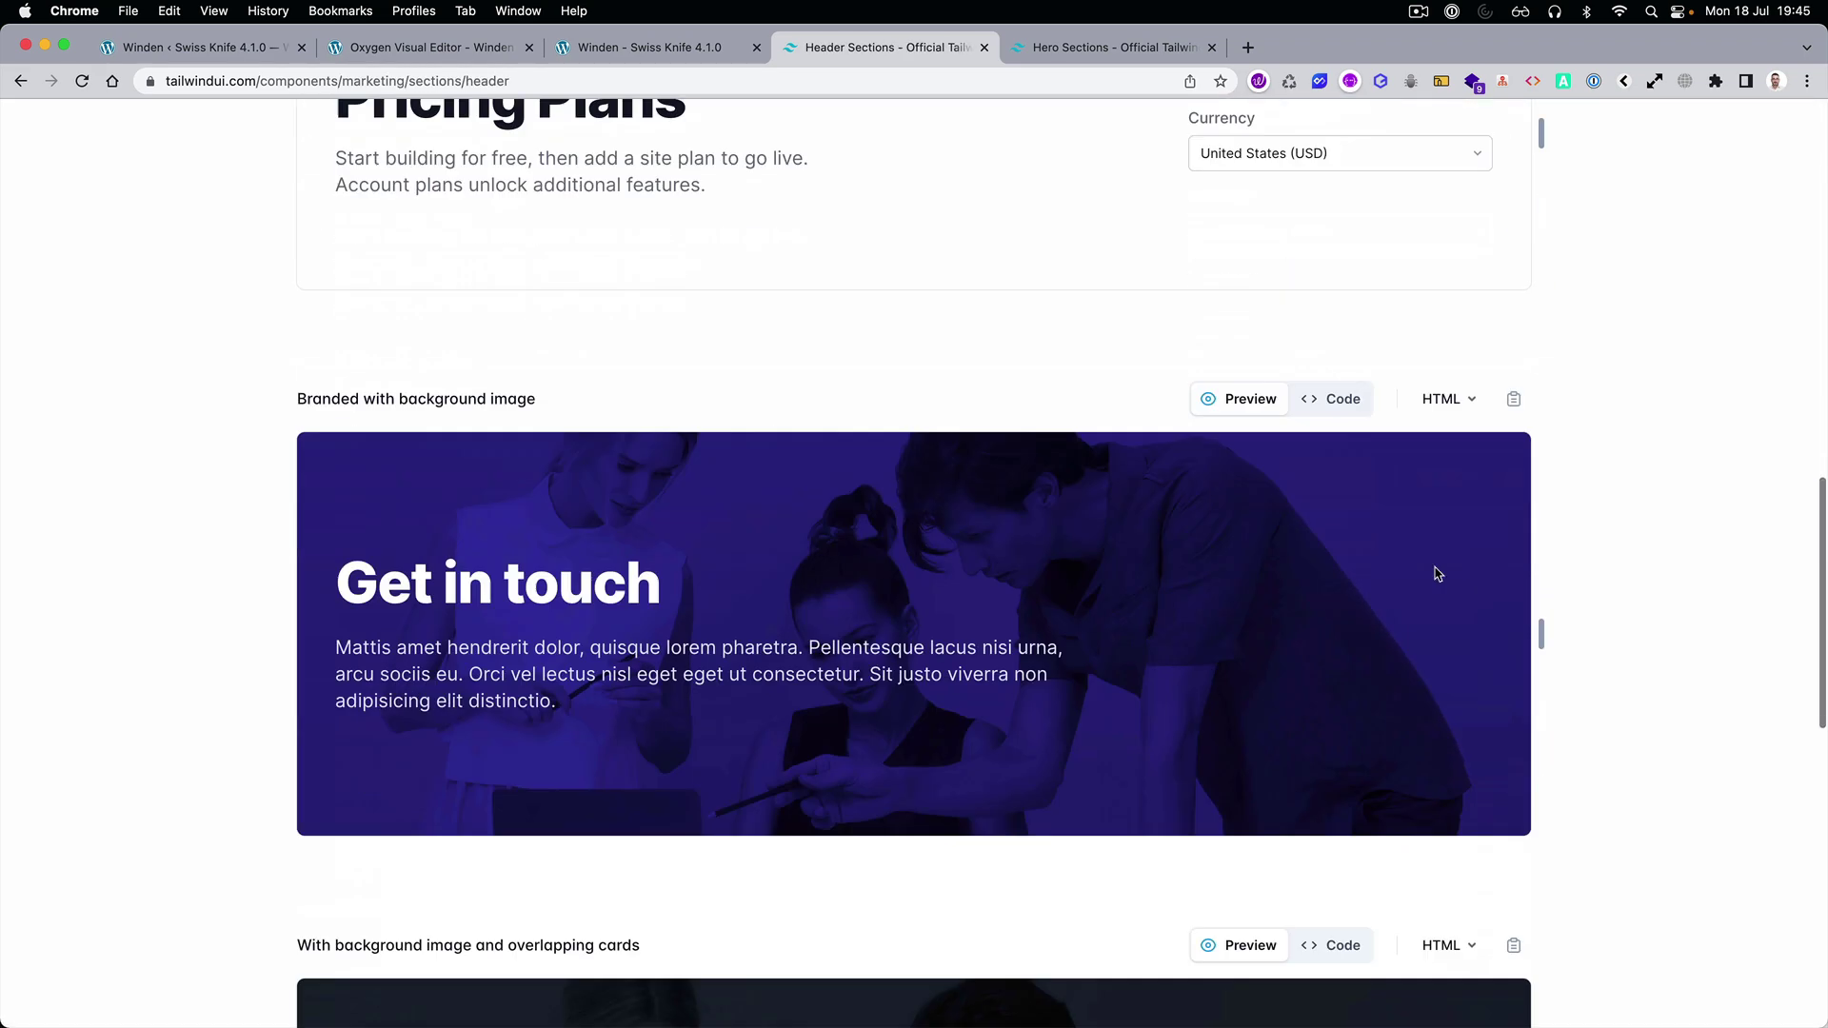
left_click(1514, 202)
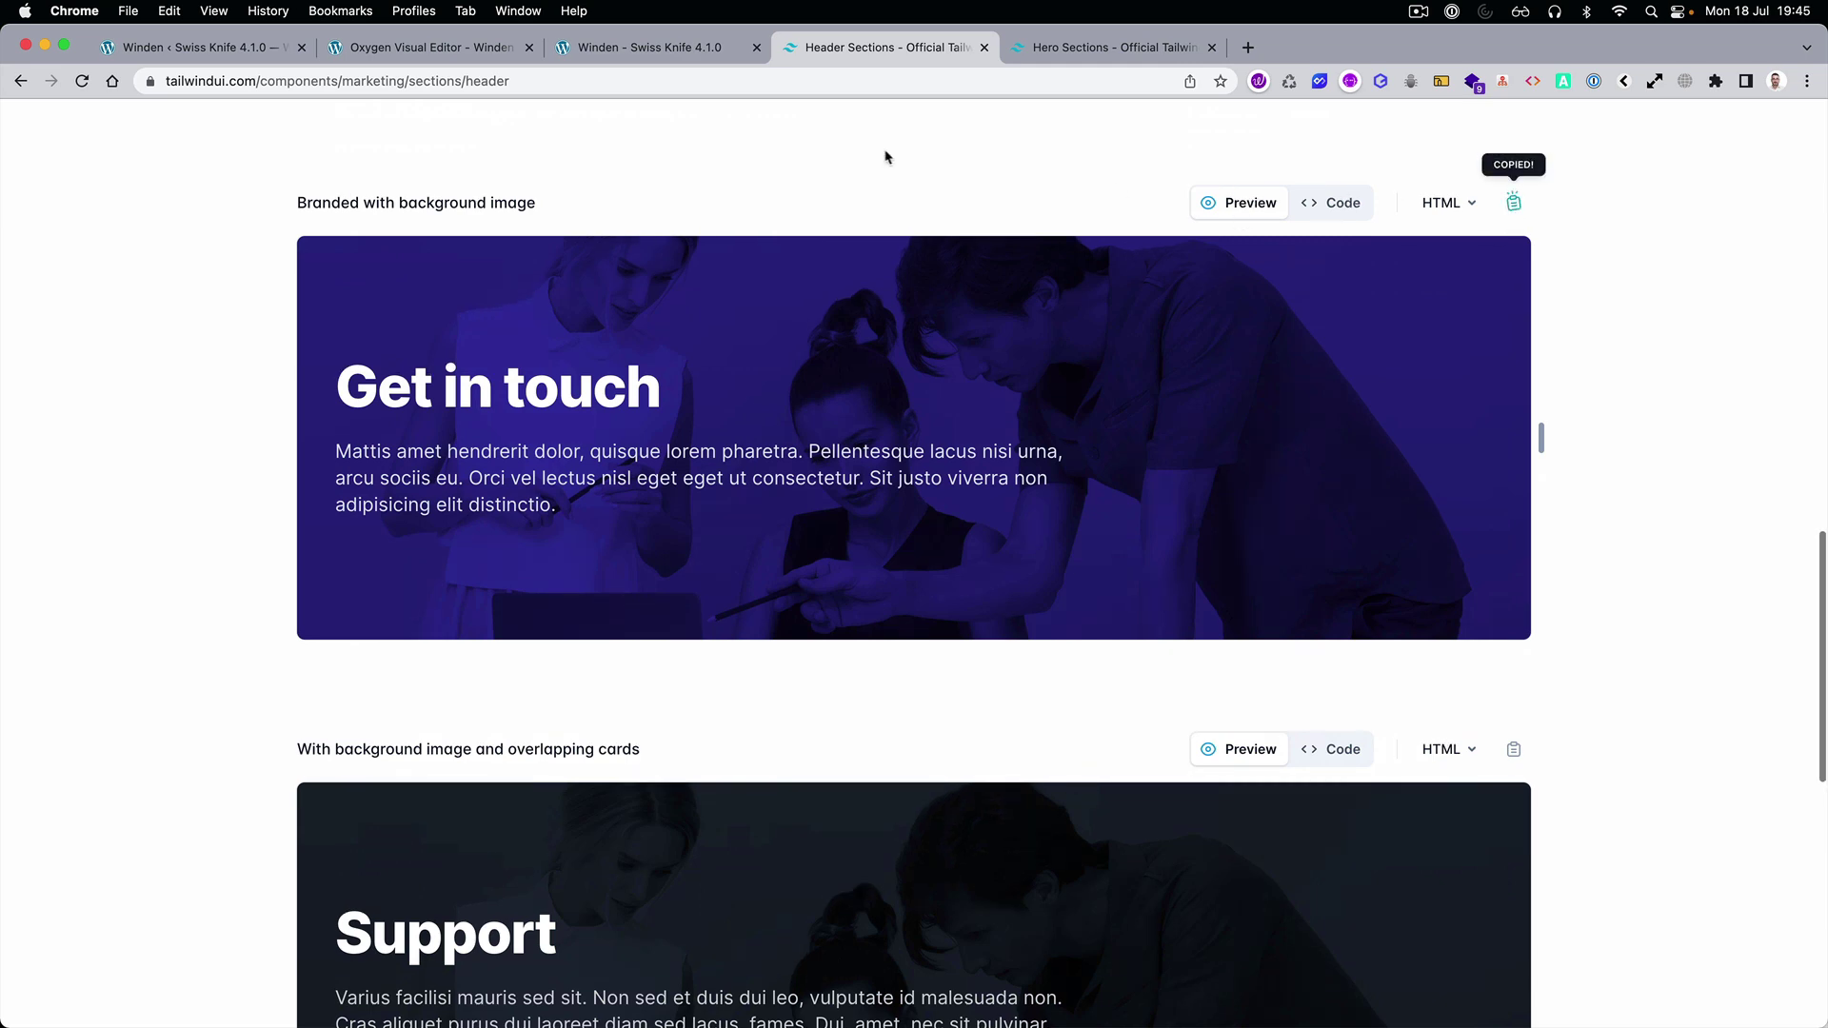
Paste the copied 'Get in touch' header section into the Winden page below the hero.
left_click(275, 55)
left_click(414, 53)
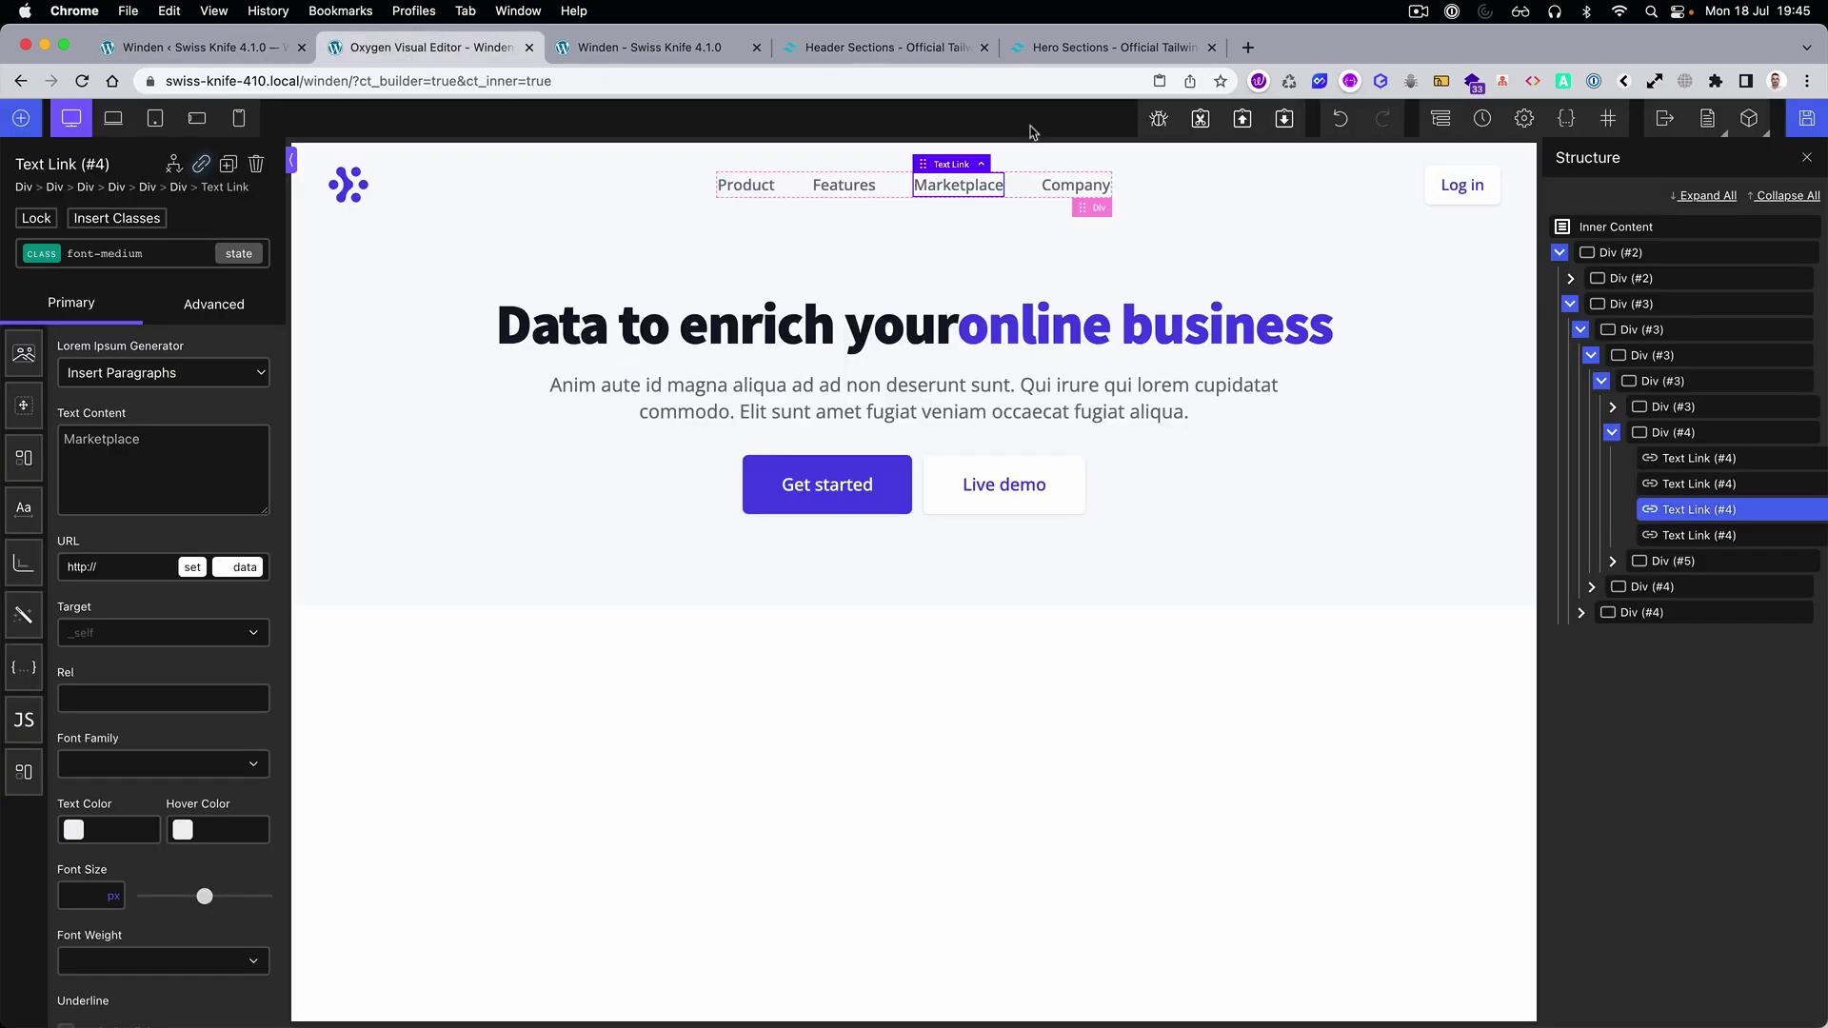
left_click(1285, 118)
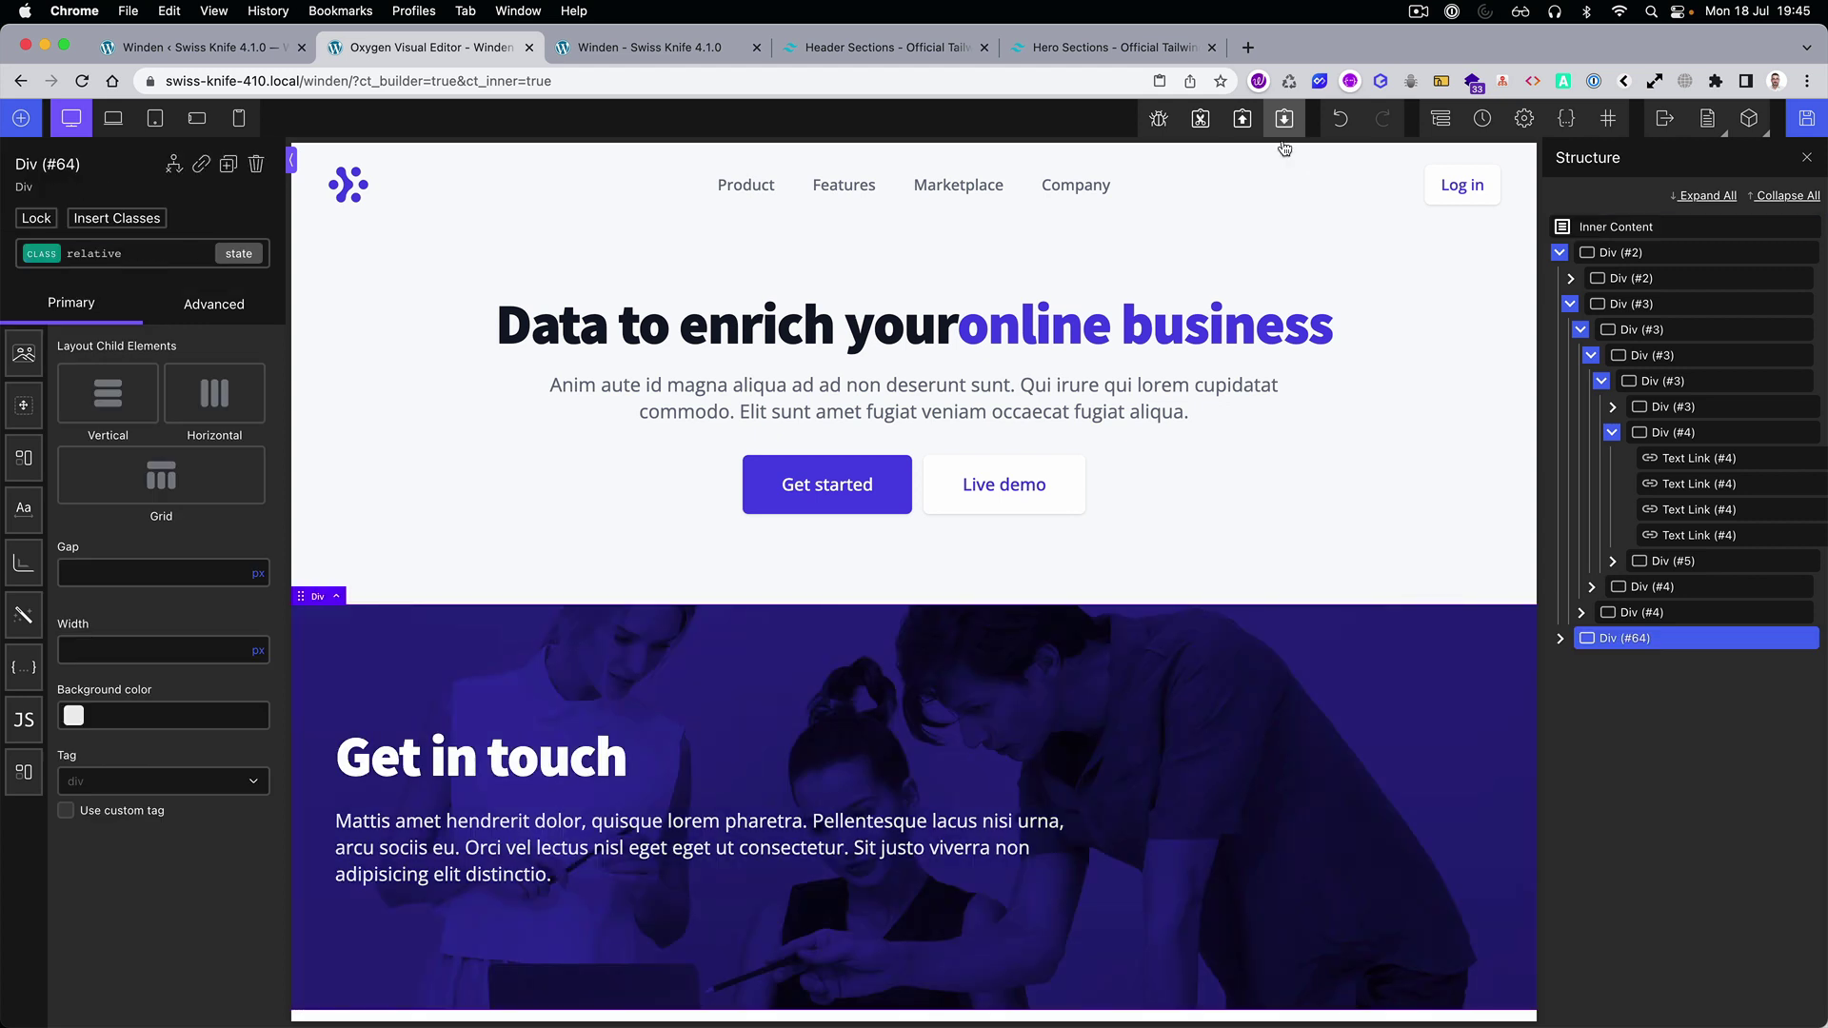
Close the Tailwind Hero Sections tab and scroll back through the components list.
left_click(1121, 49)
key("super+w")
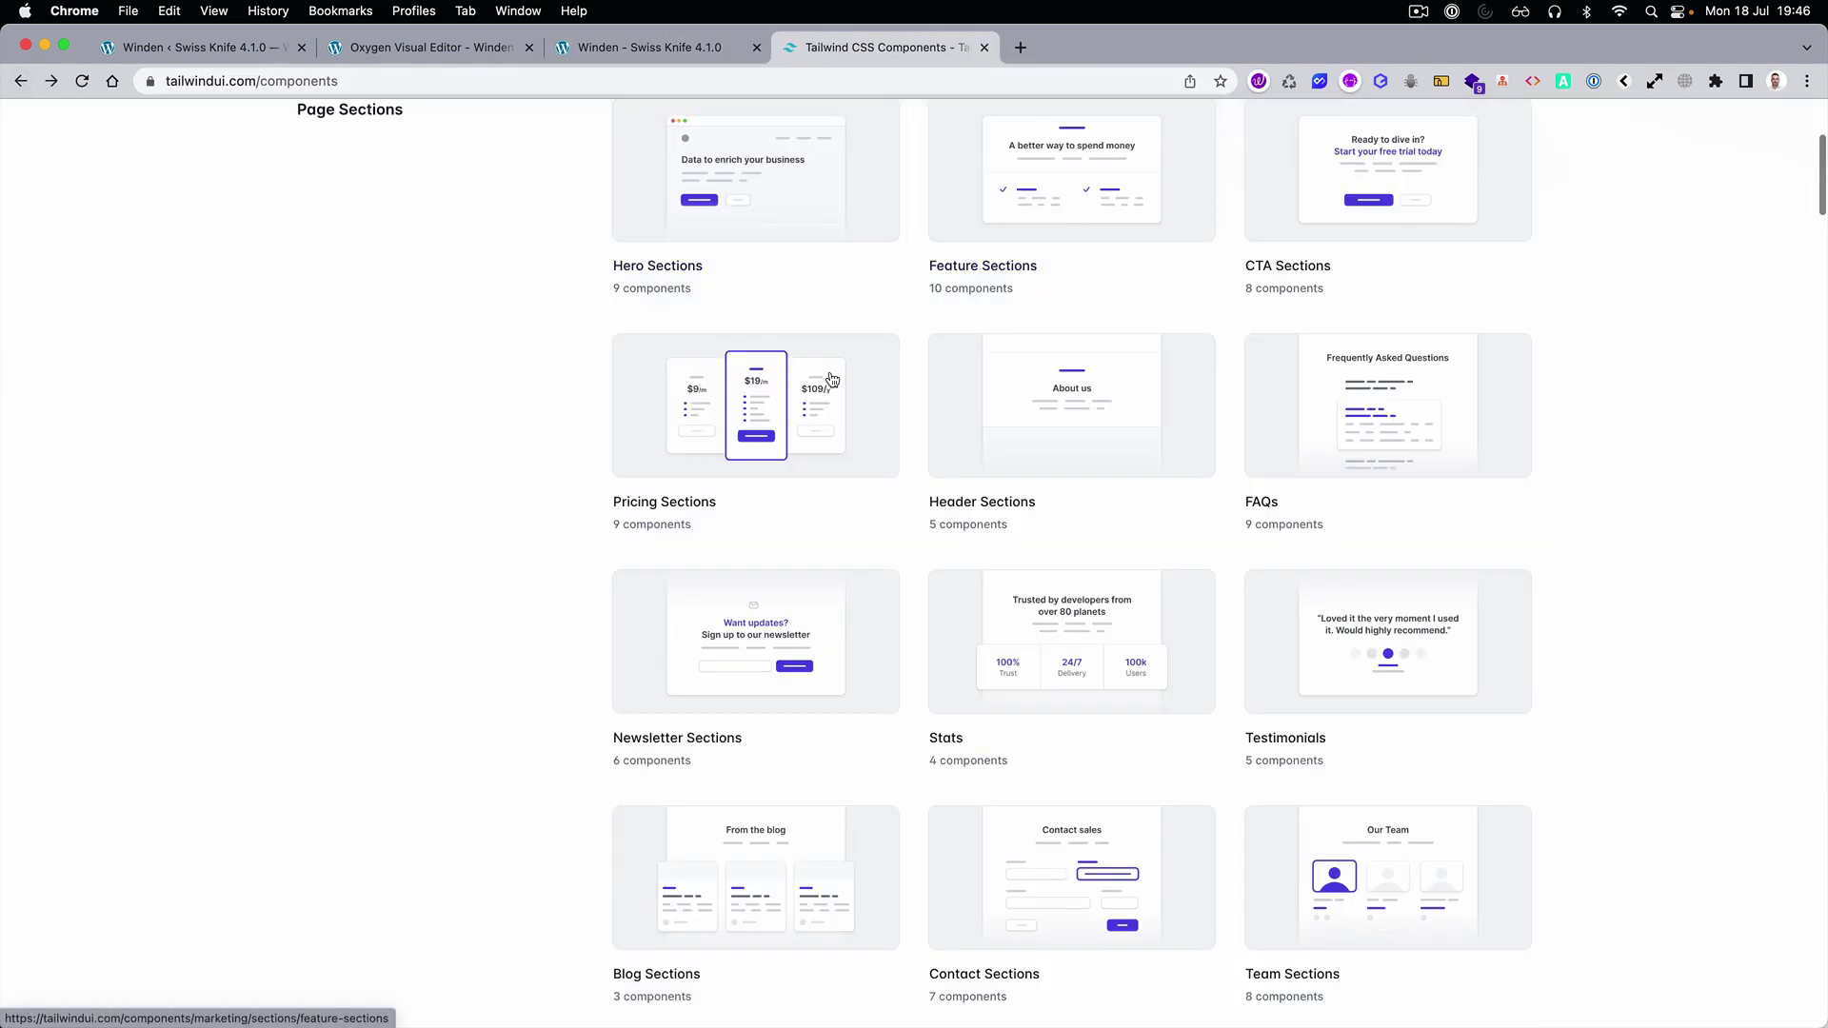
scroll(466, 450, "down", 1)
scroll(466, 445, "down", 2)
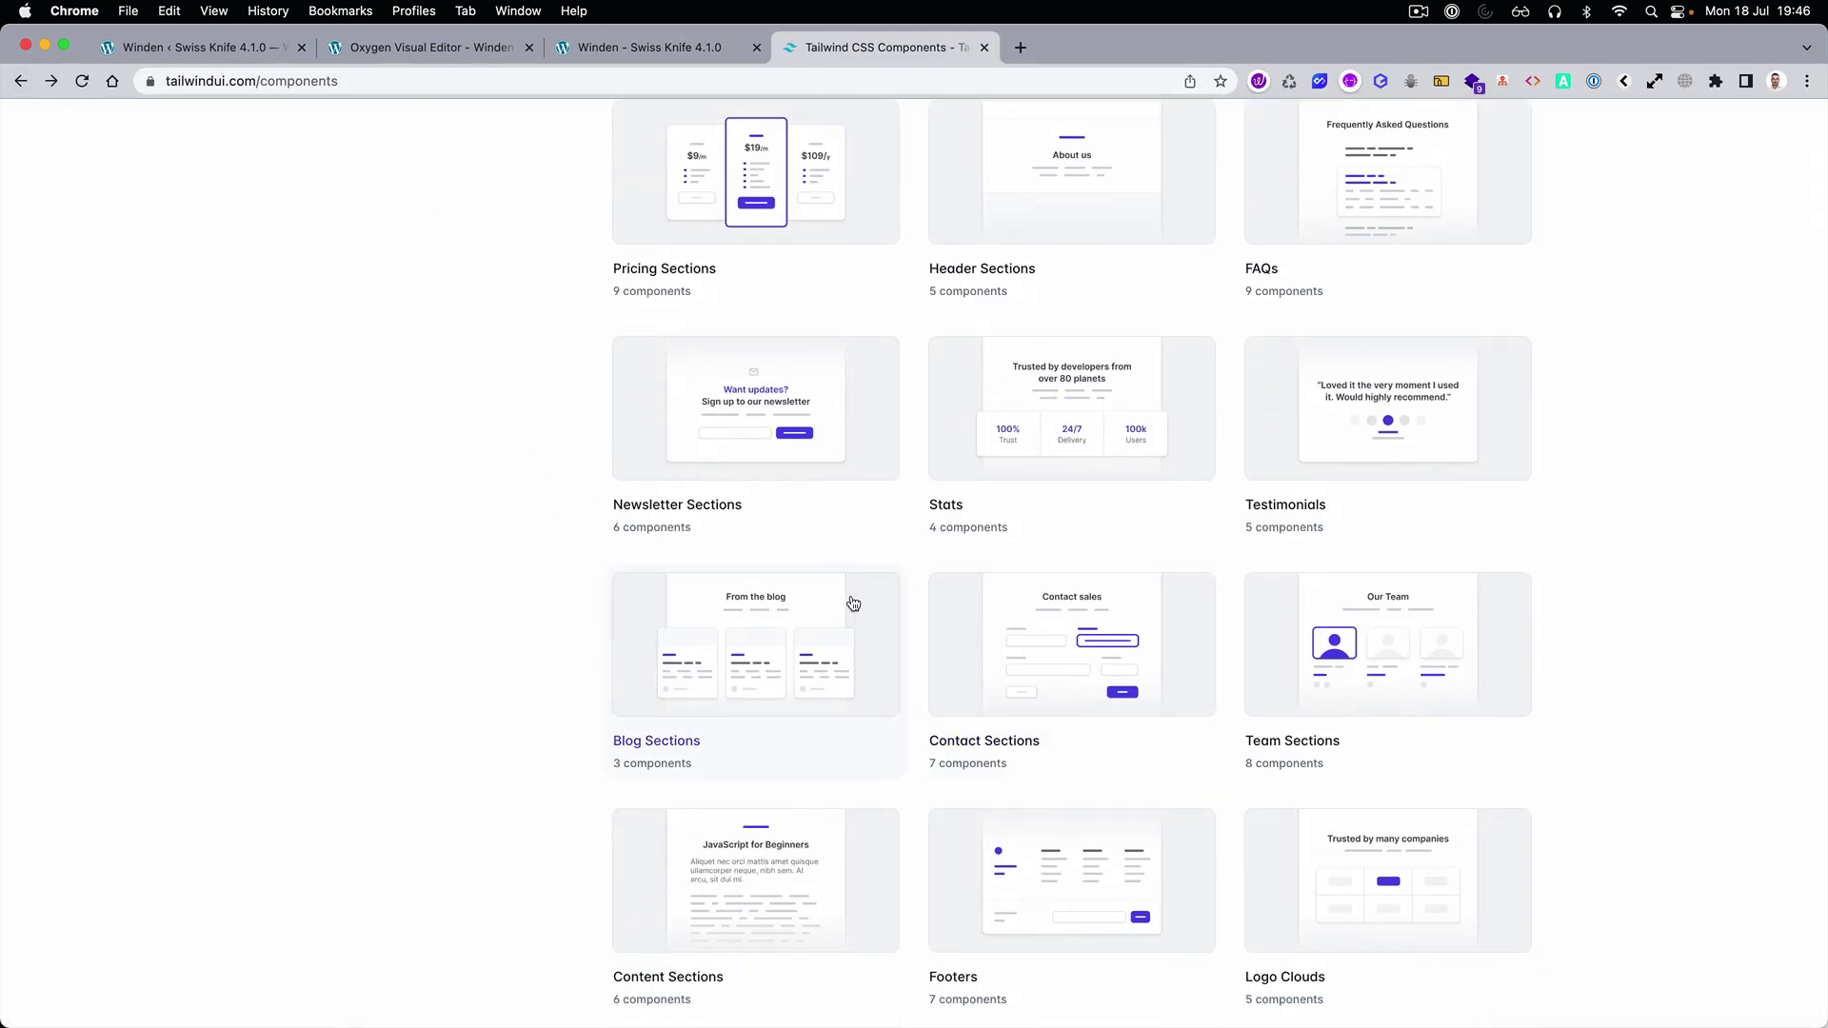
Copy Tailwind's four-tier 'Pricing Plans' section and paste it into the Winden page.
left_click(873, 159, "super")
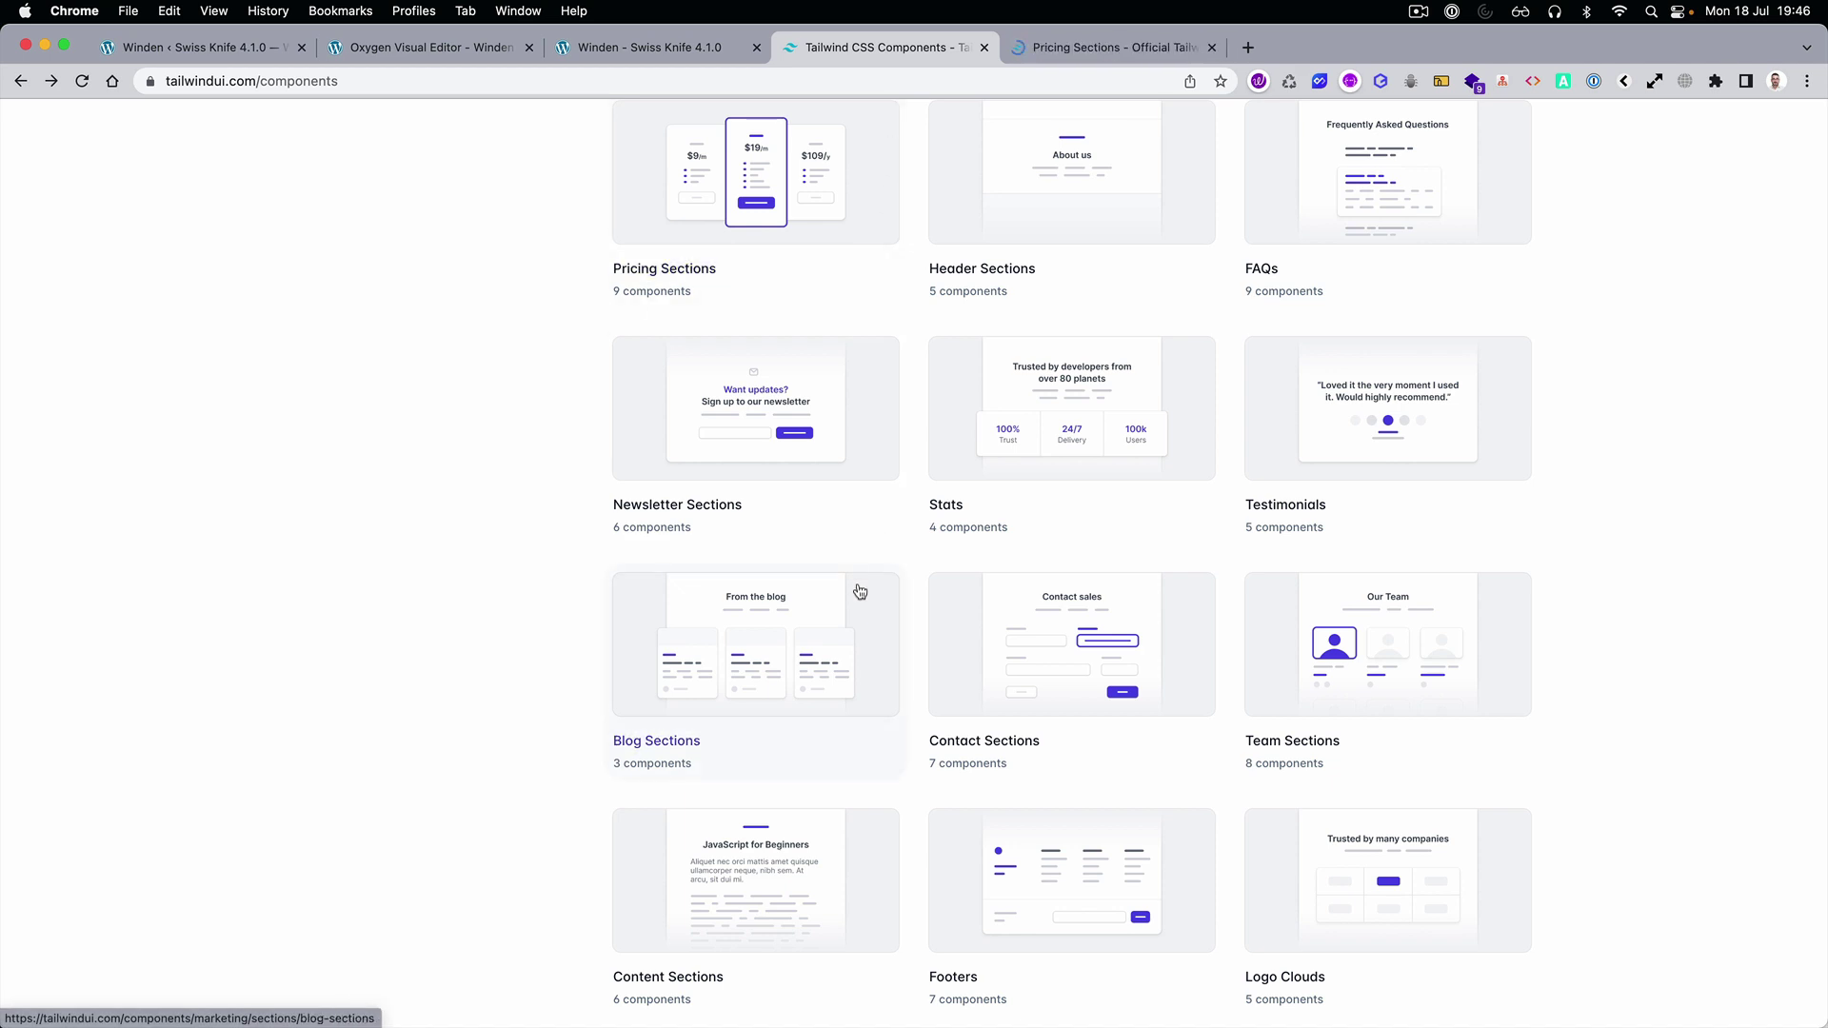
left_click(867, 606, "super")
left_click(1102, 48)
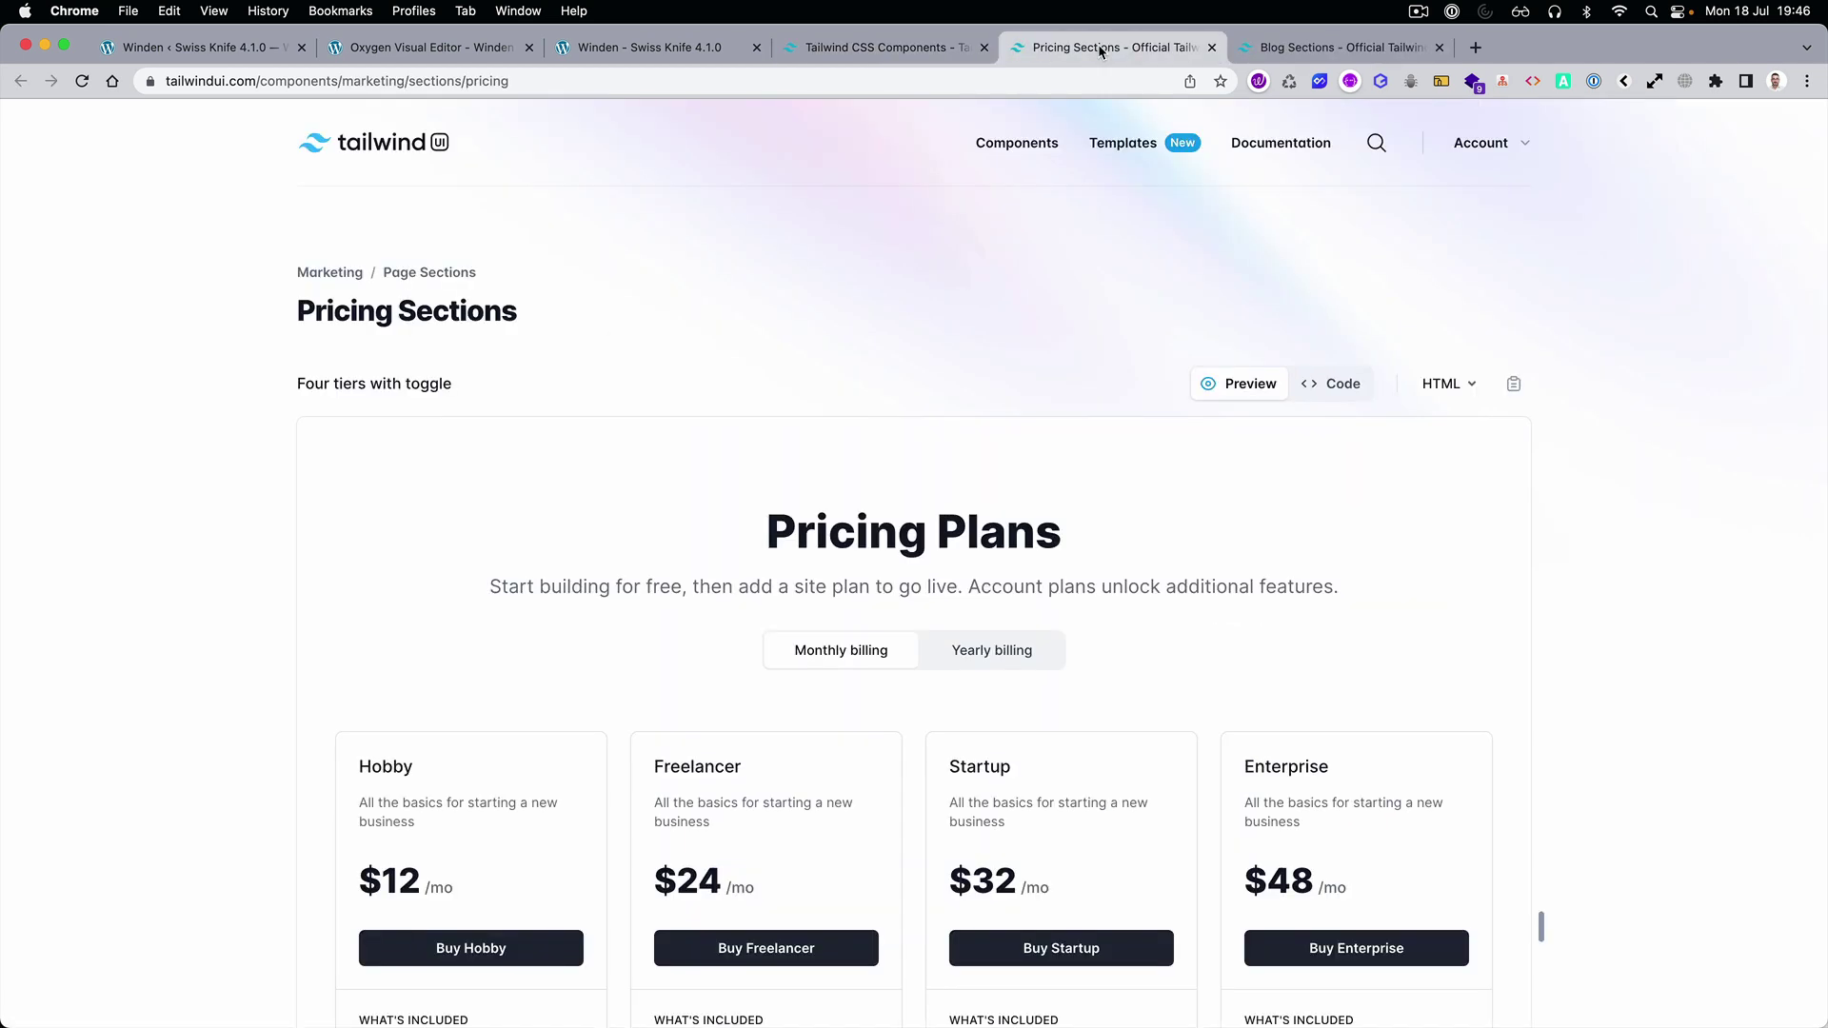
left_click(1521, 385)
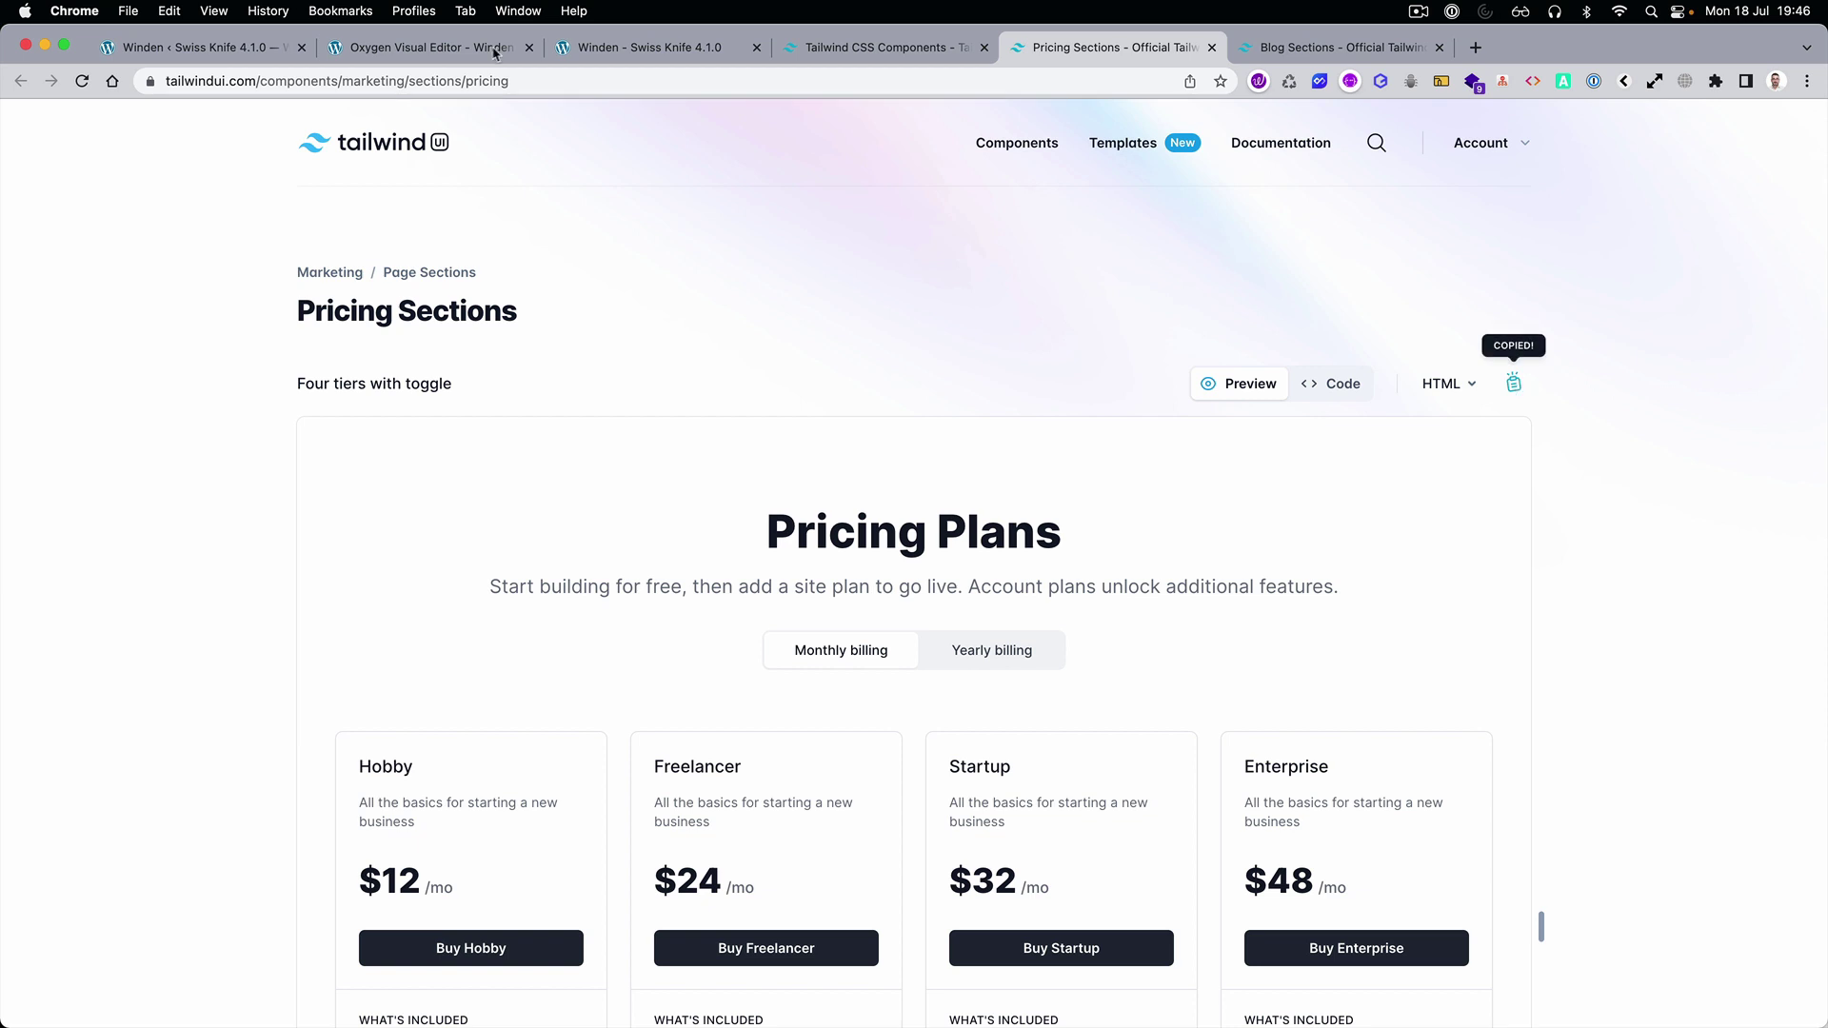
left_click(200, 47)
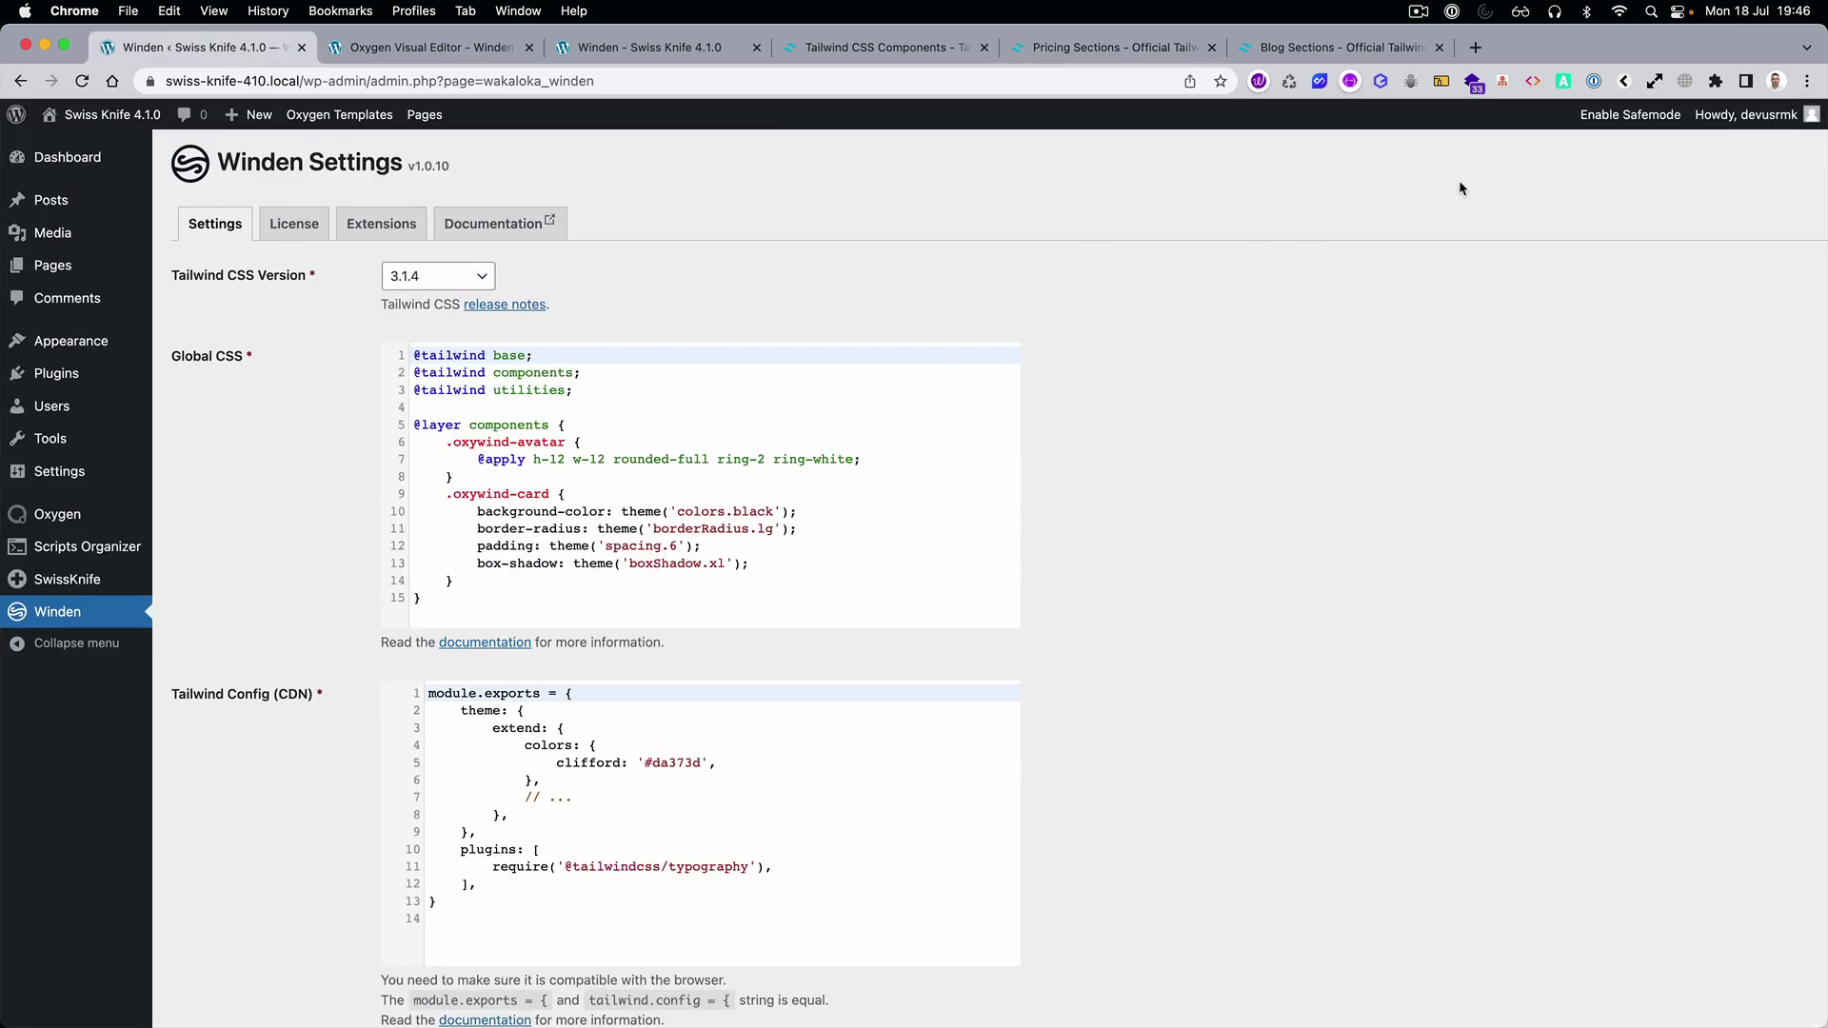
left_click(302, 48)
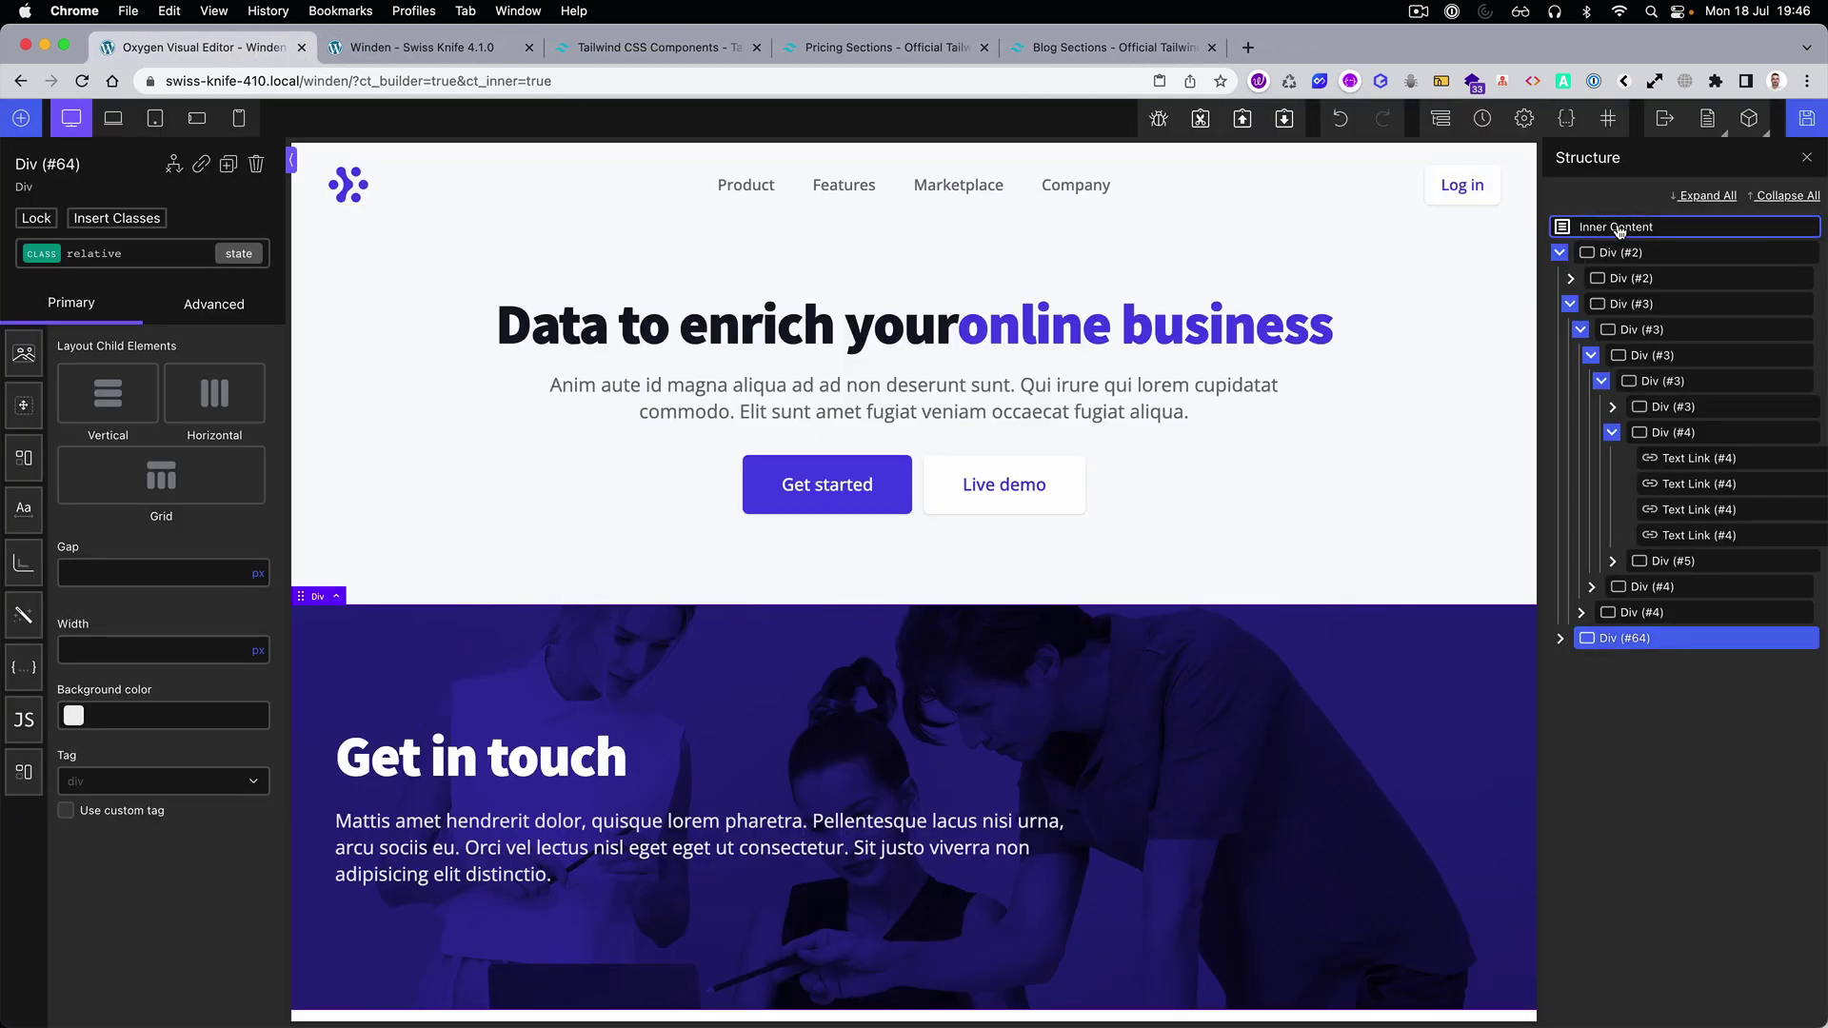
left_click(1285, 118)
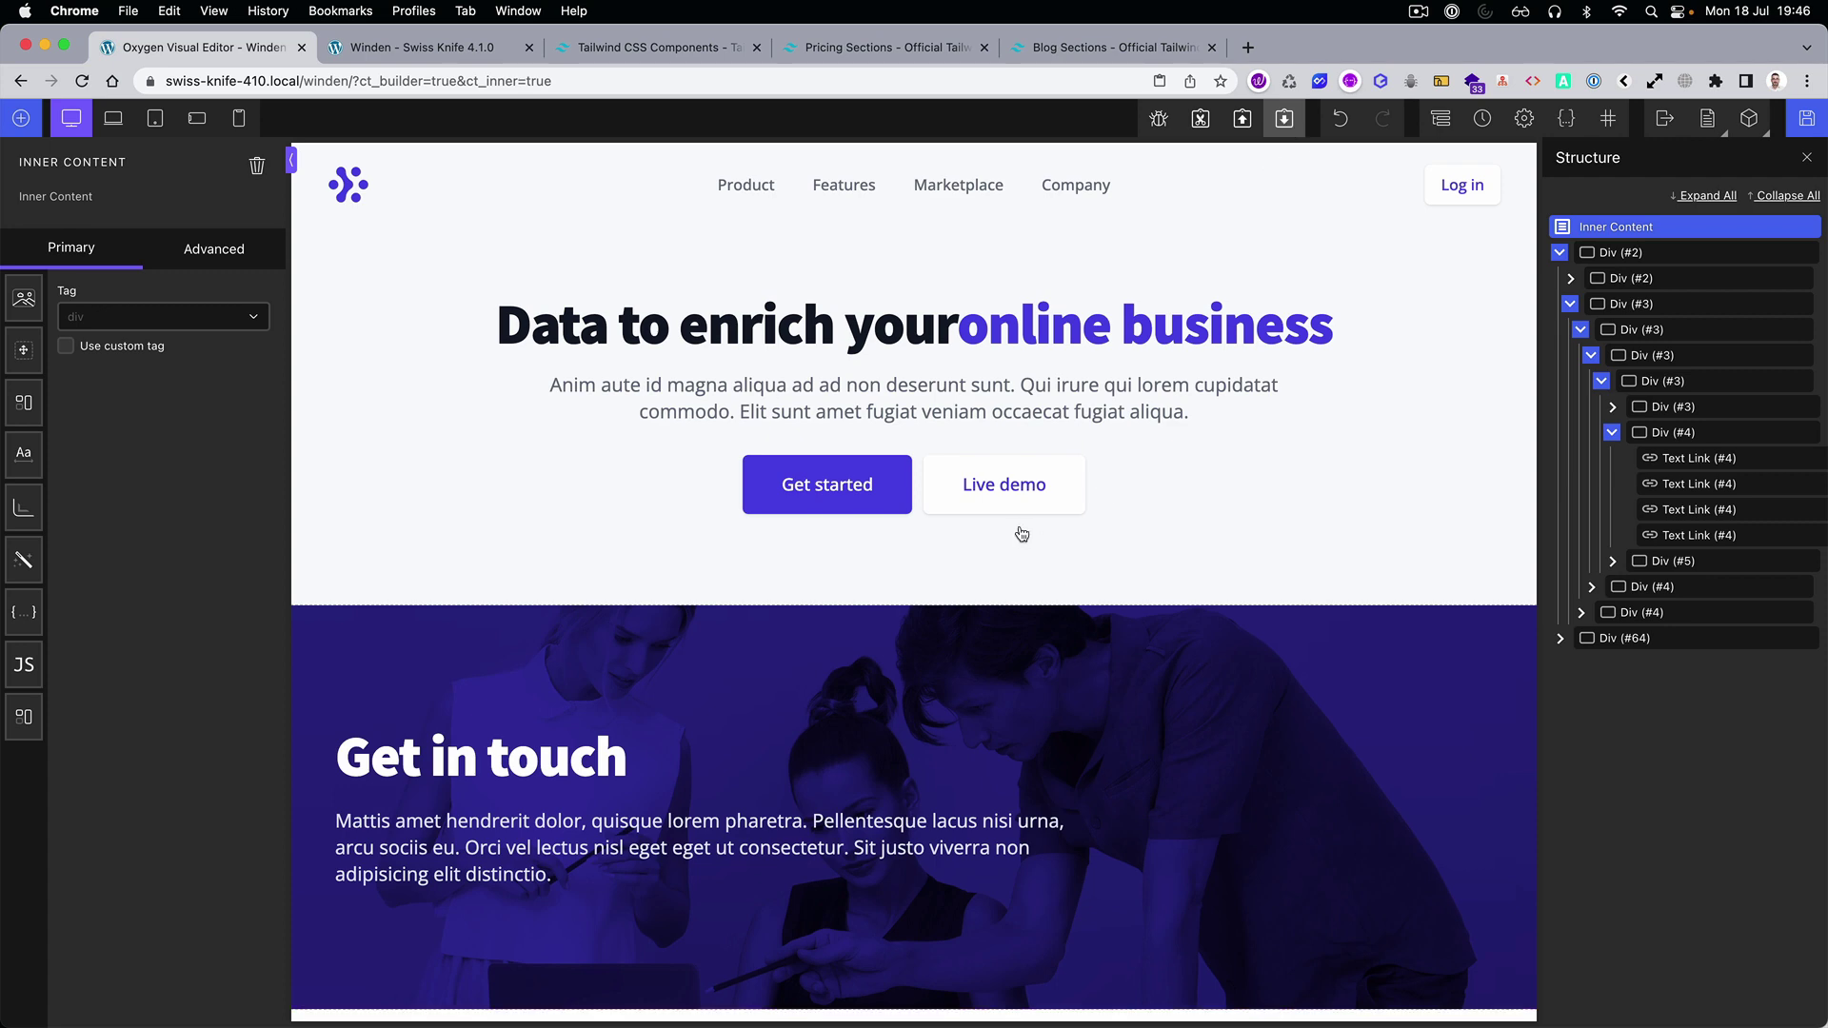
scroll(845, 700, "down", 10)
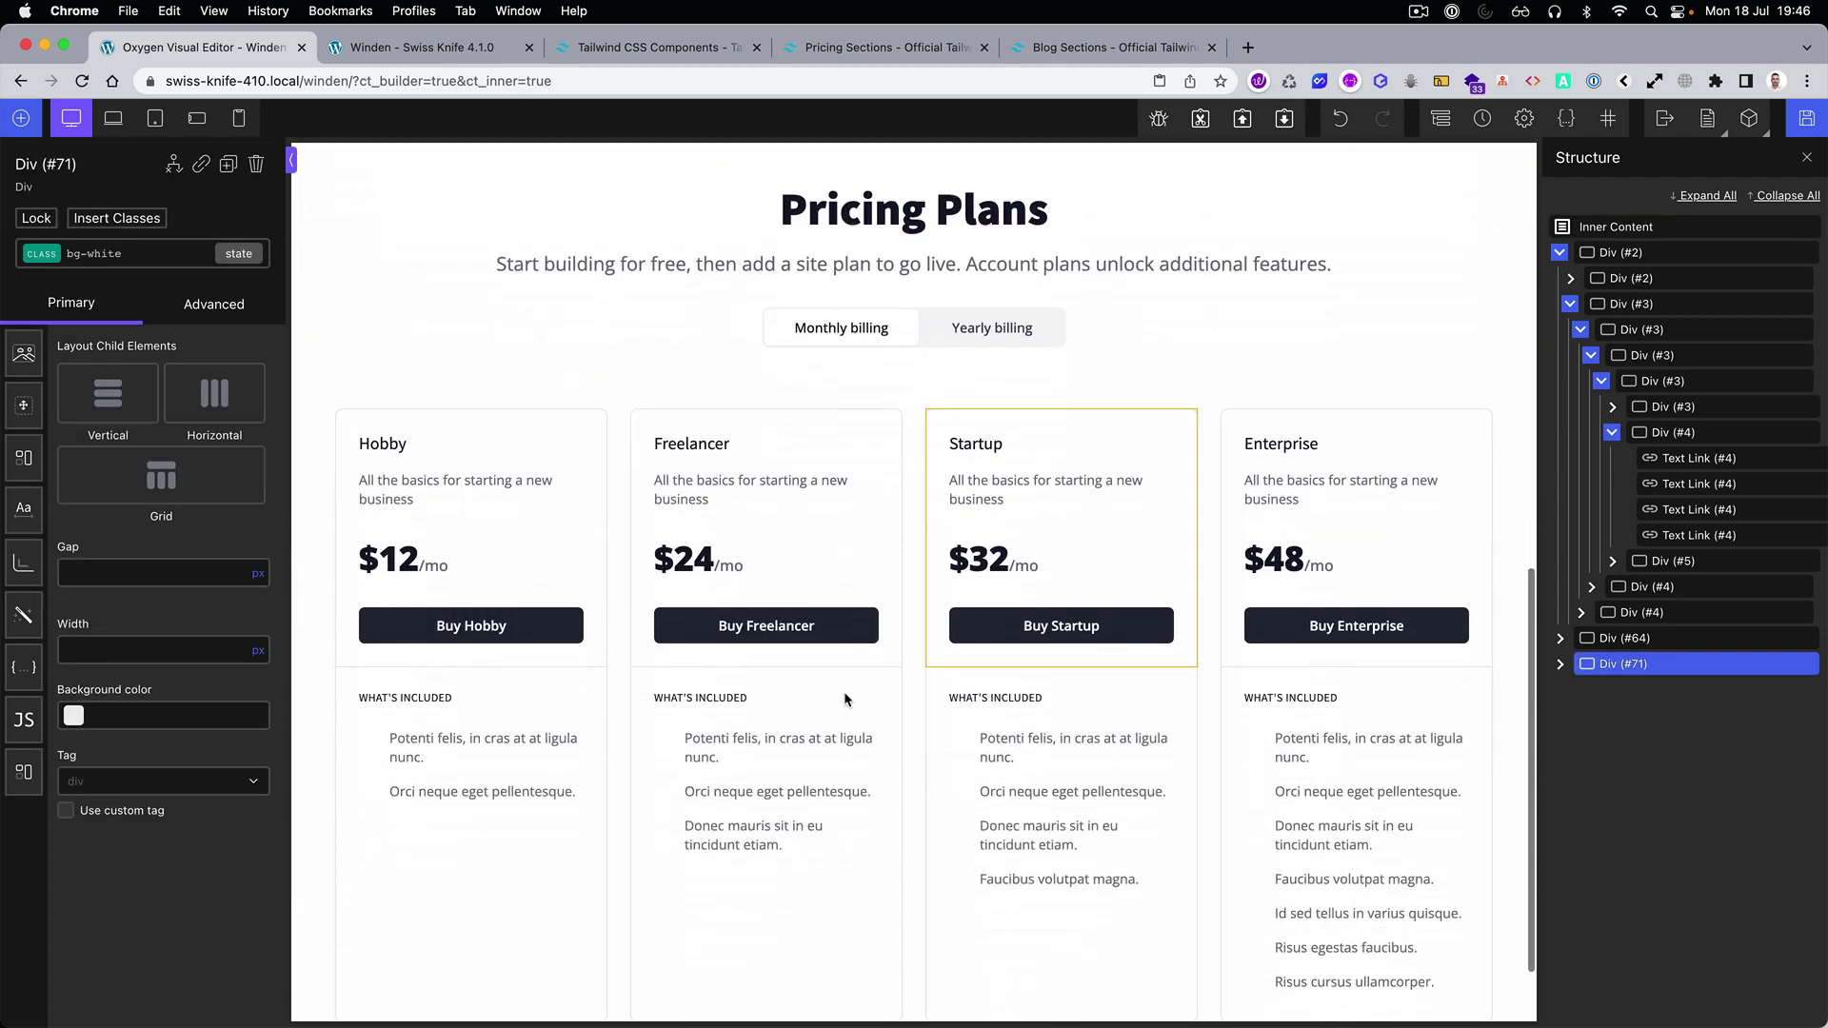
Copy the 3-column cards 'From the blog' section and paste it below the pricing.
left_click(1124, 48)
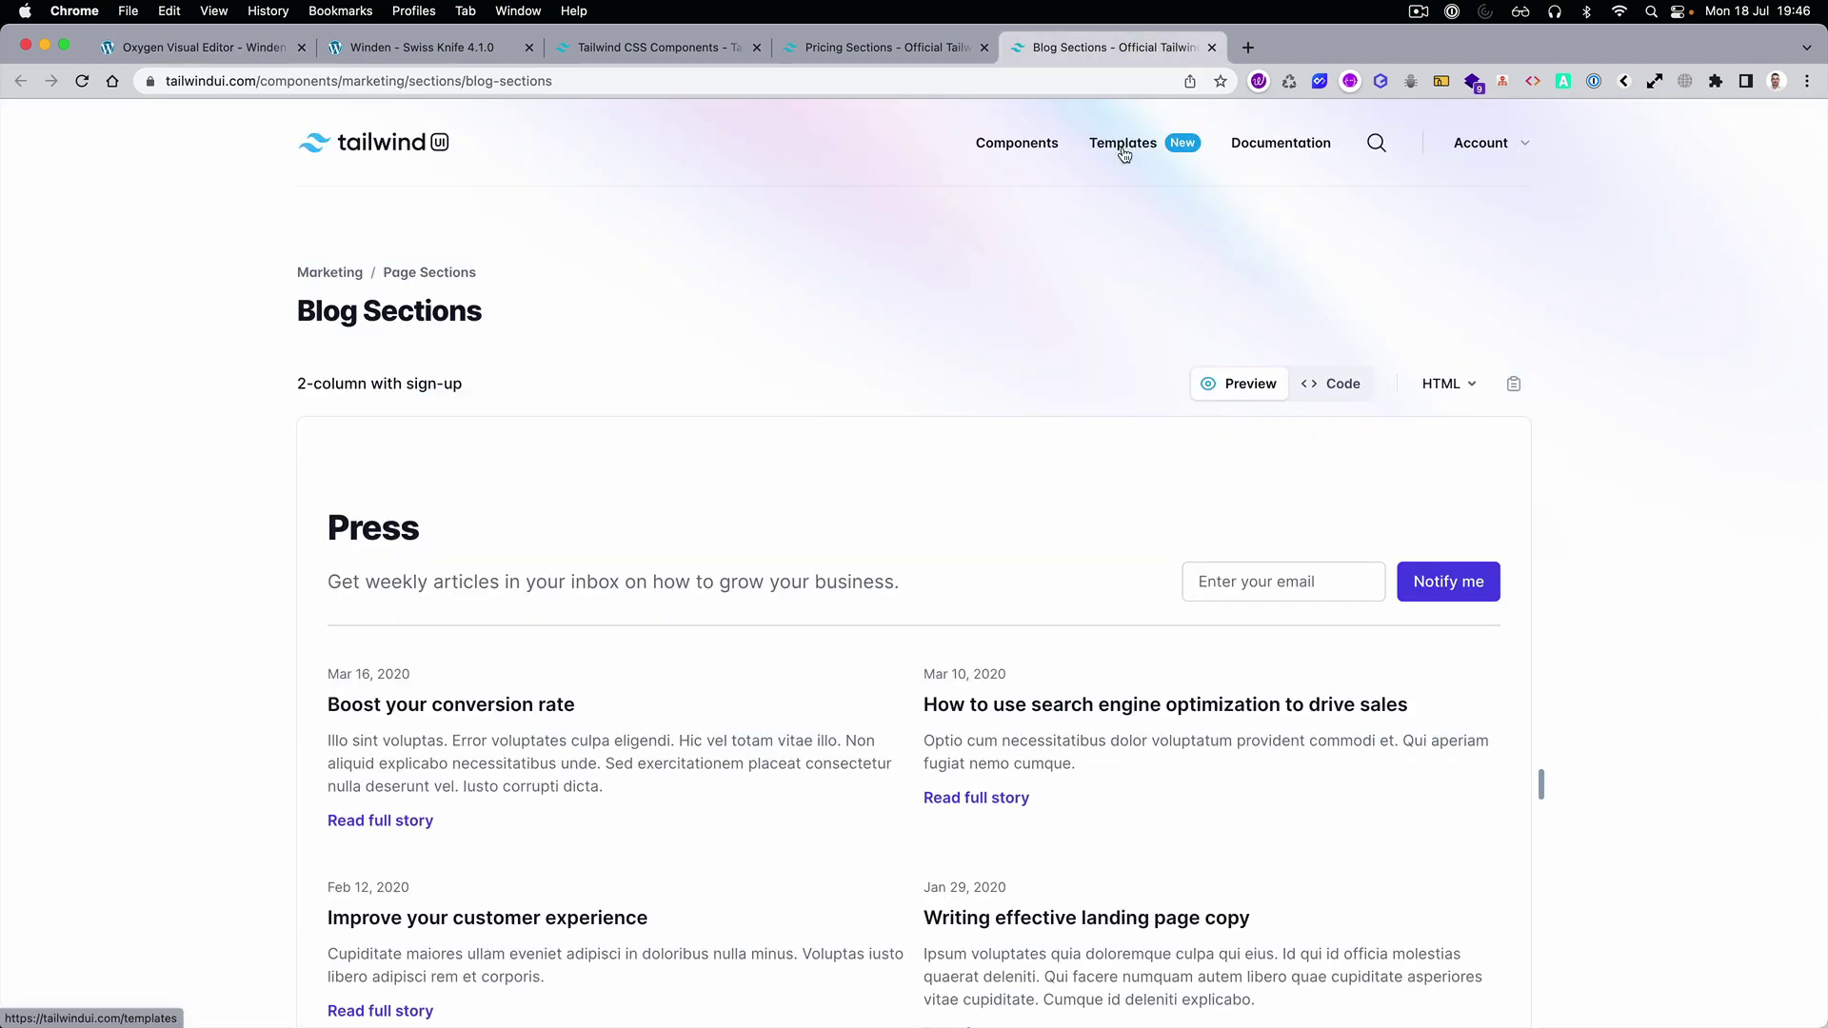
scroll(795, 276, "down", 10)
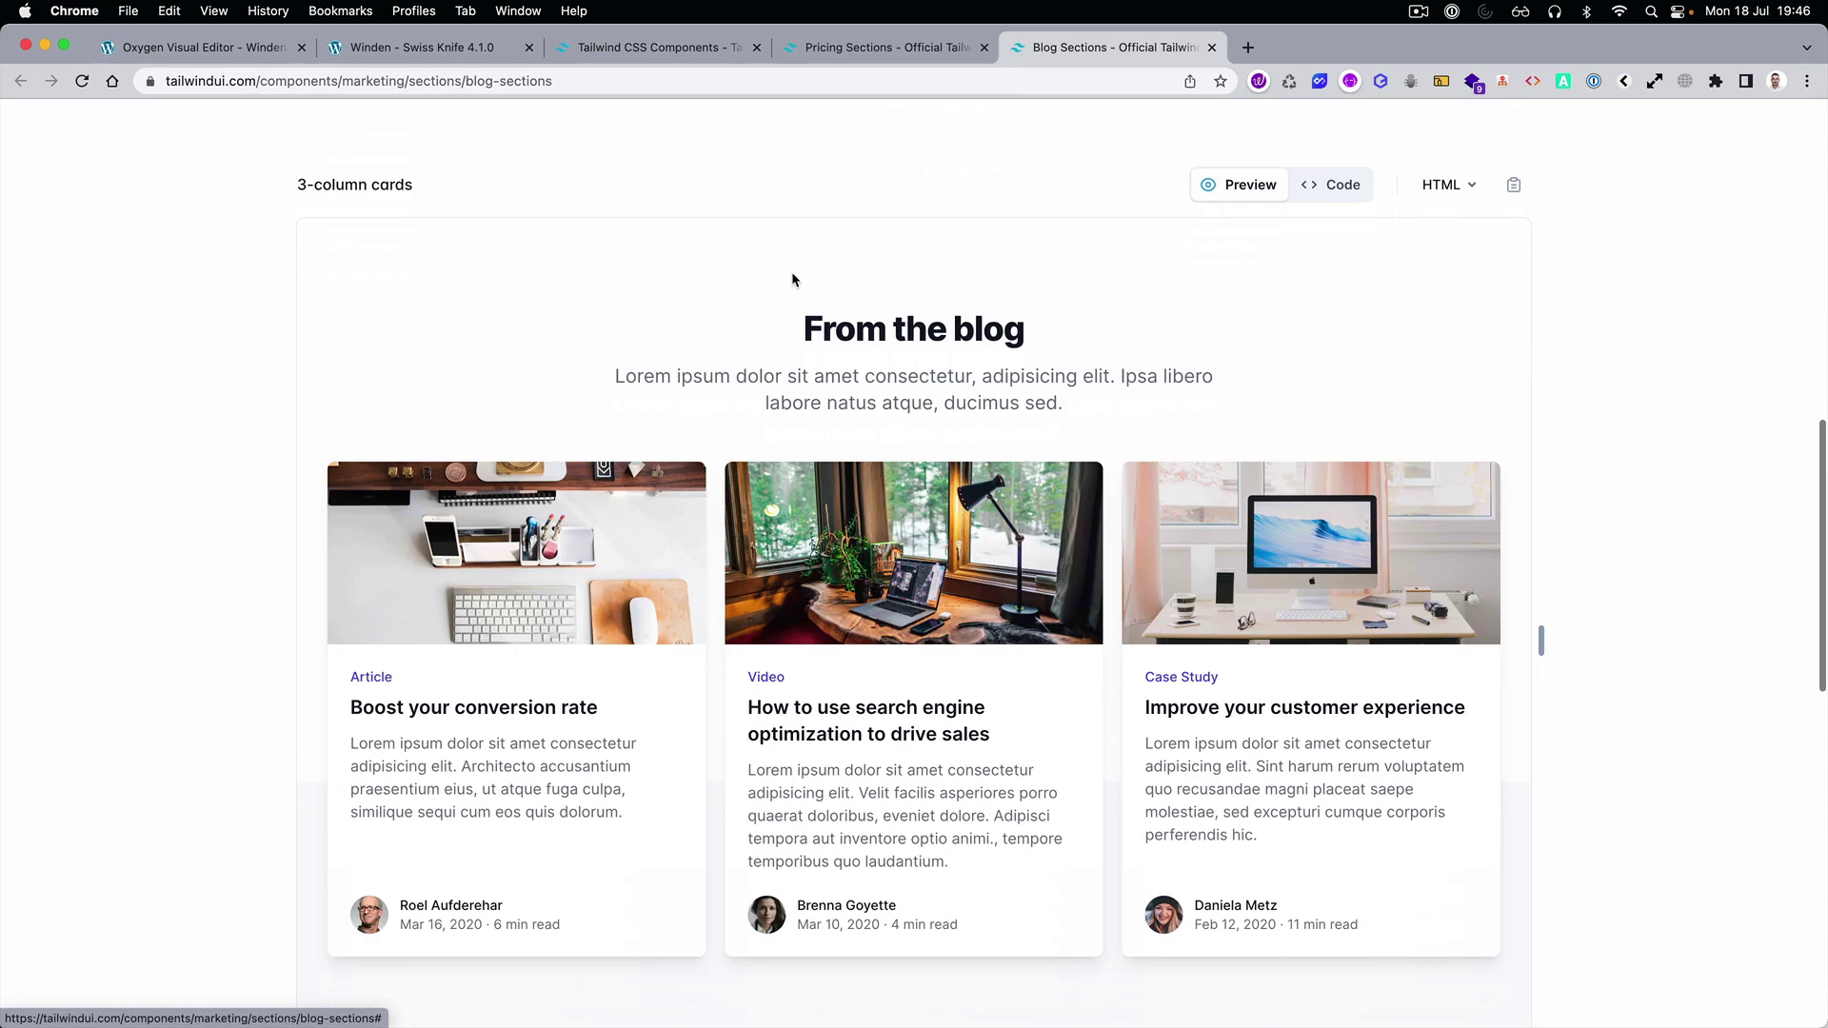
left_click(1514, 185)
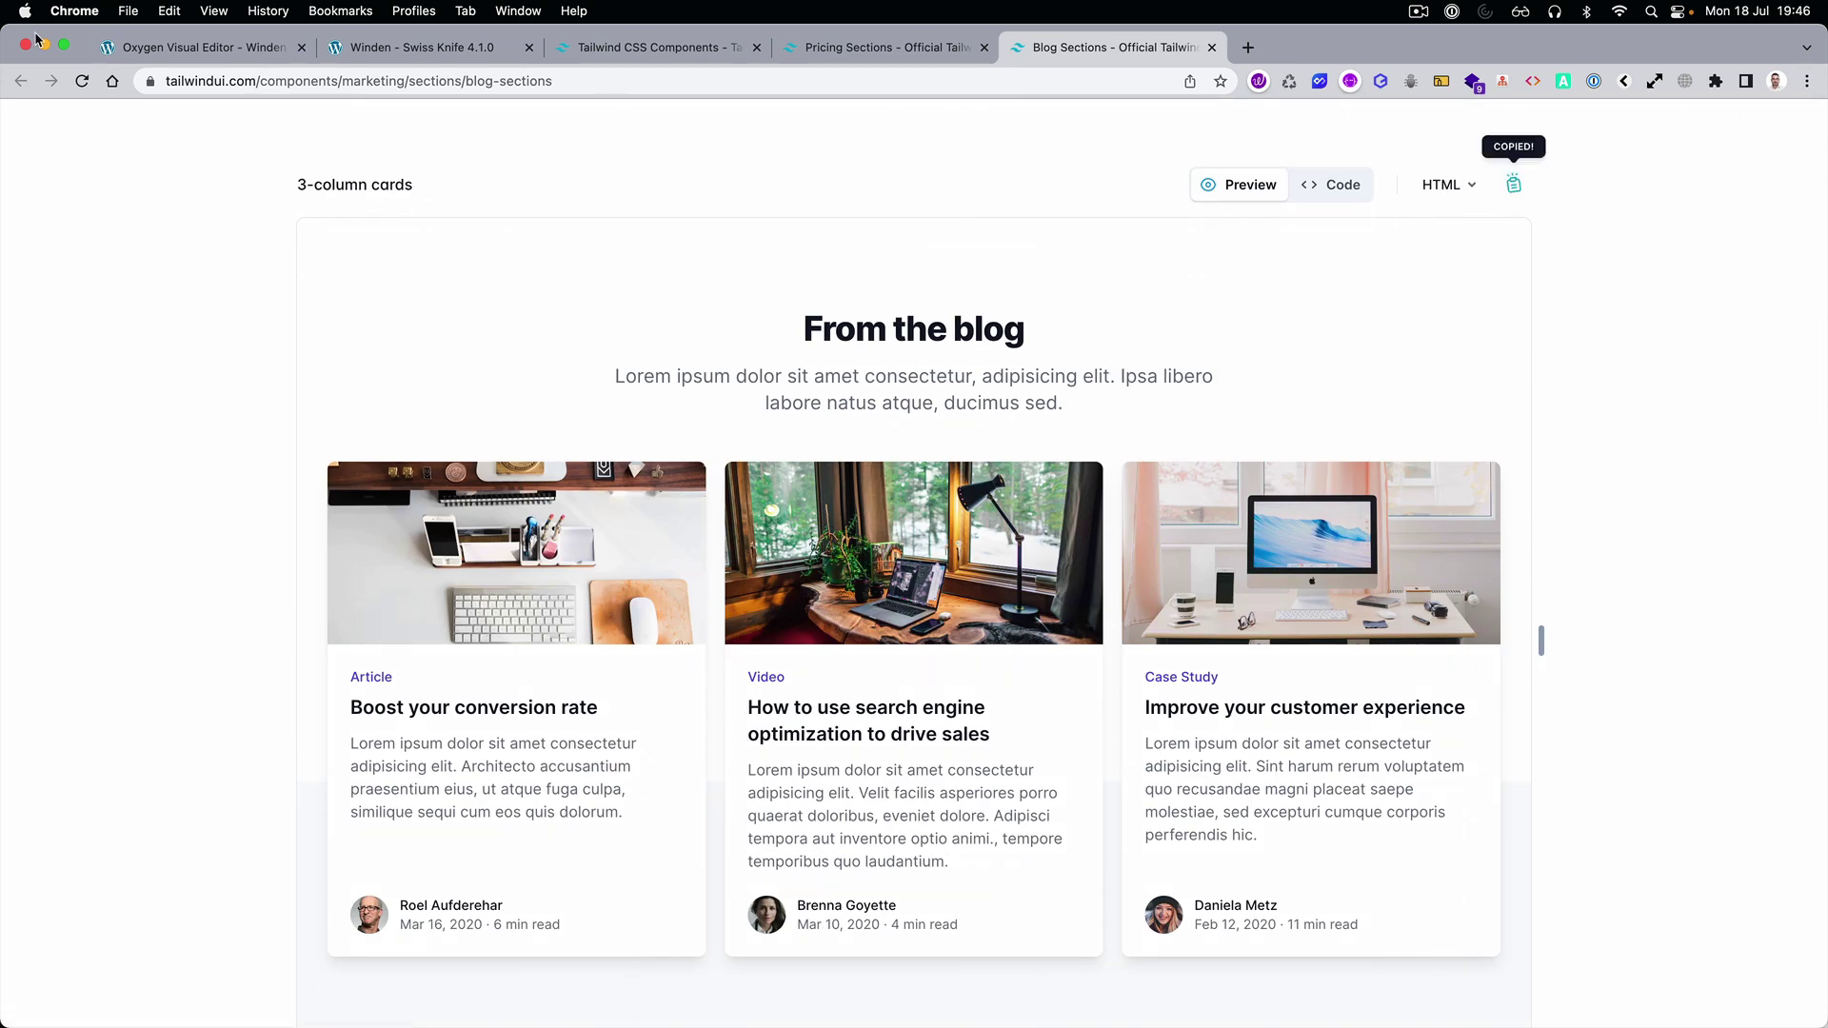
left_click(187, 48)
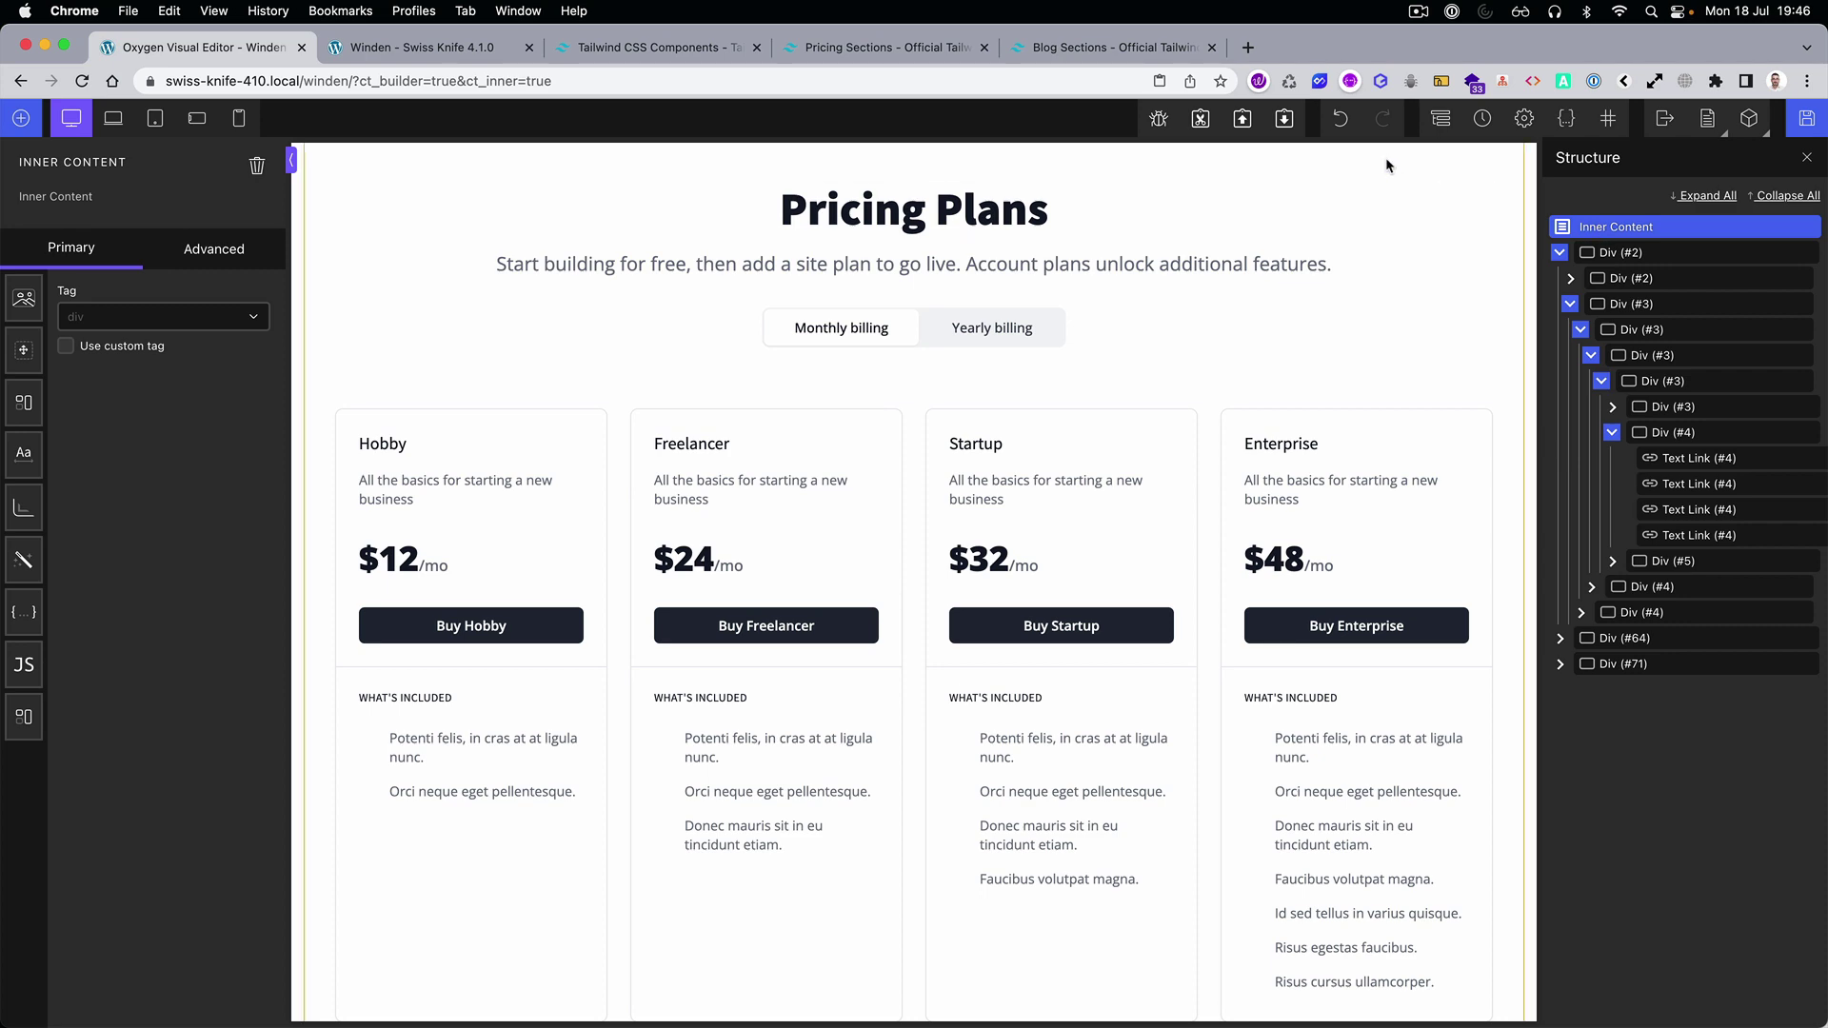
left_click(1285, 119)
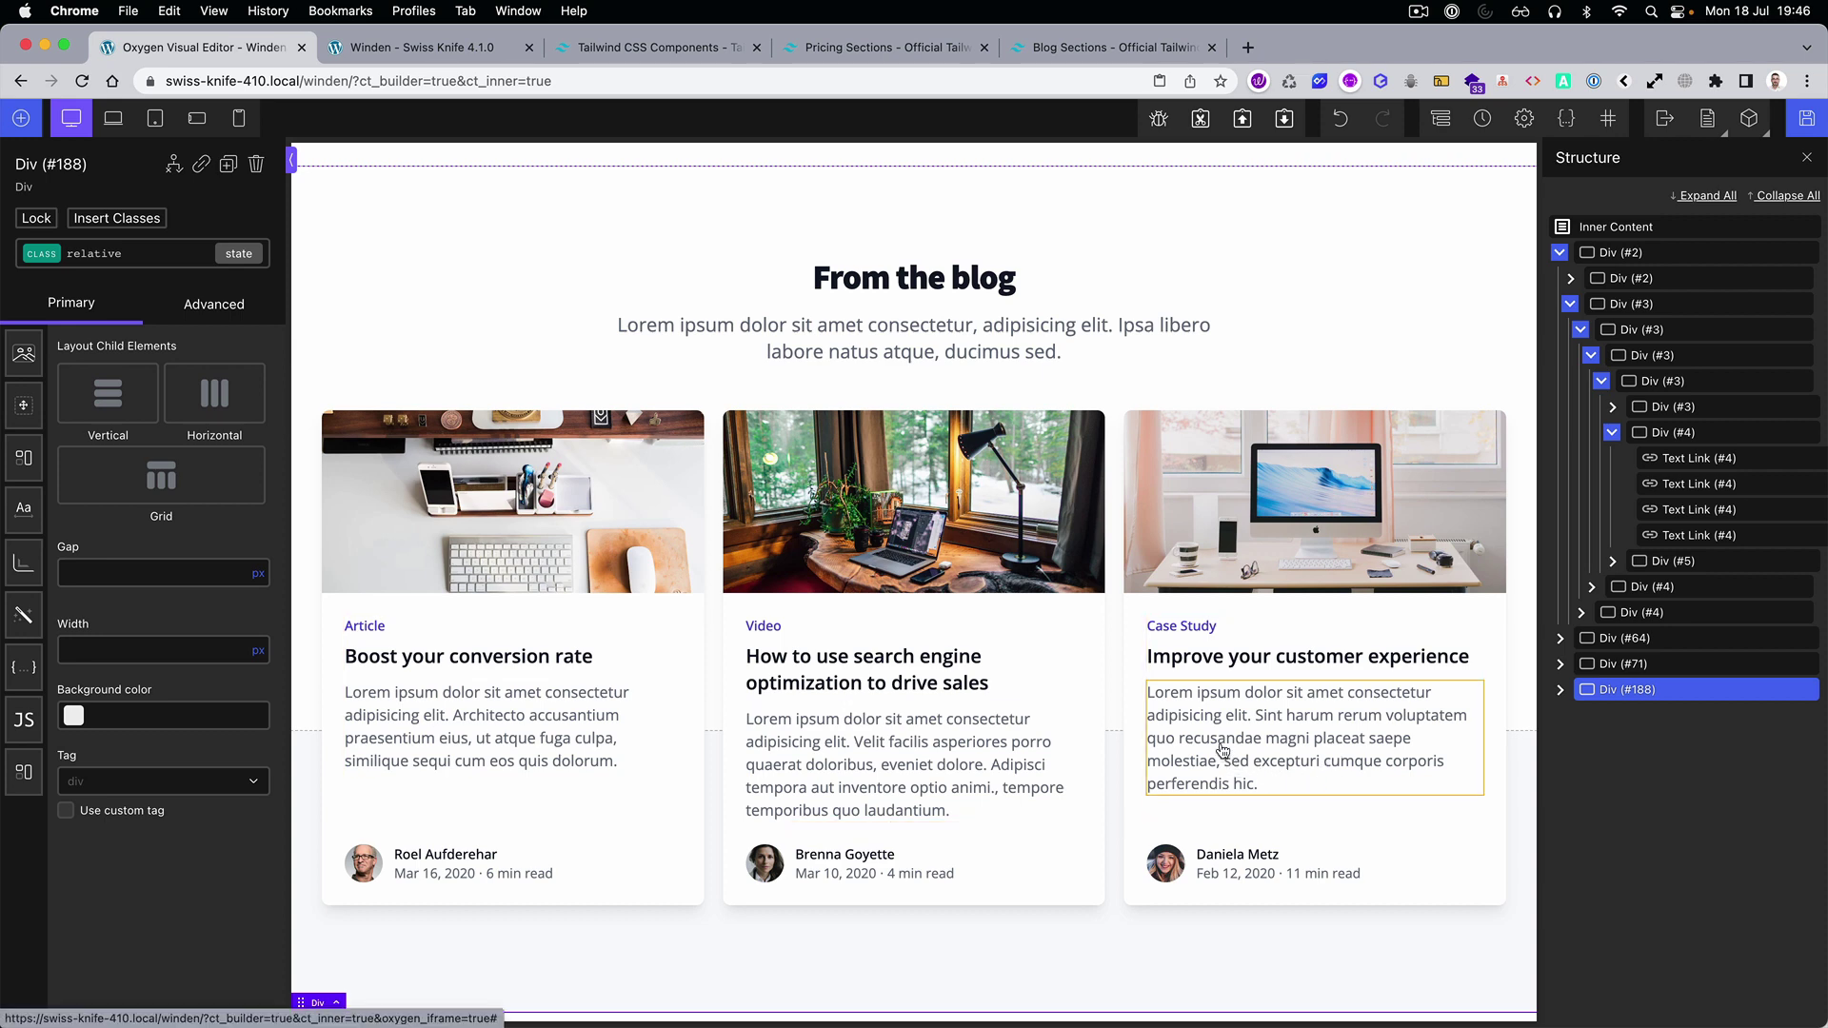
scroll(1223, 750, "up", 15)
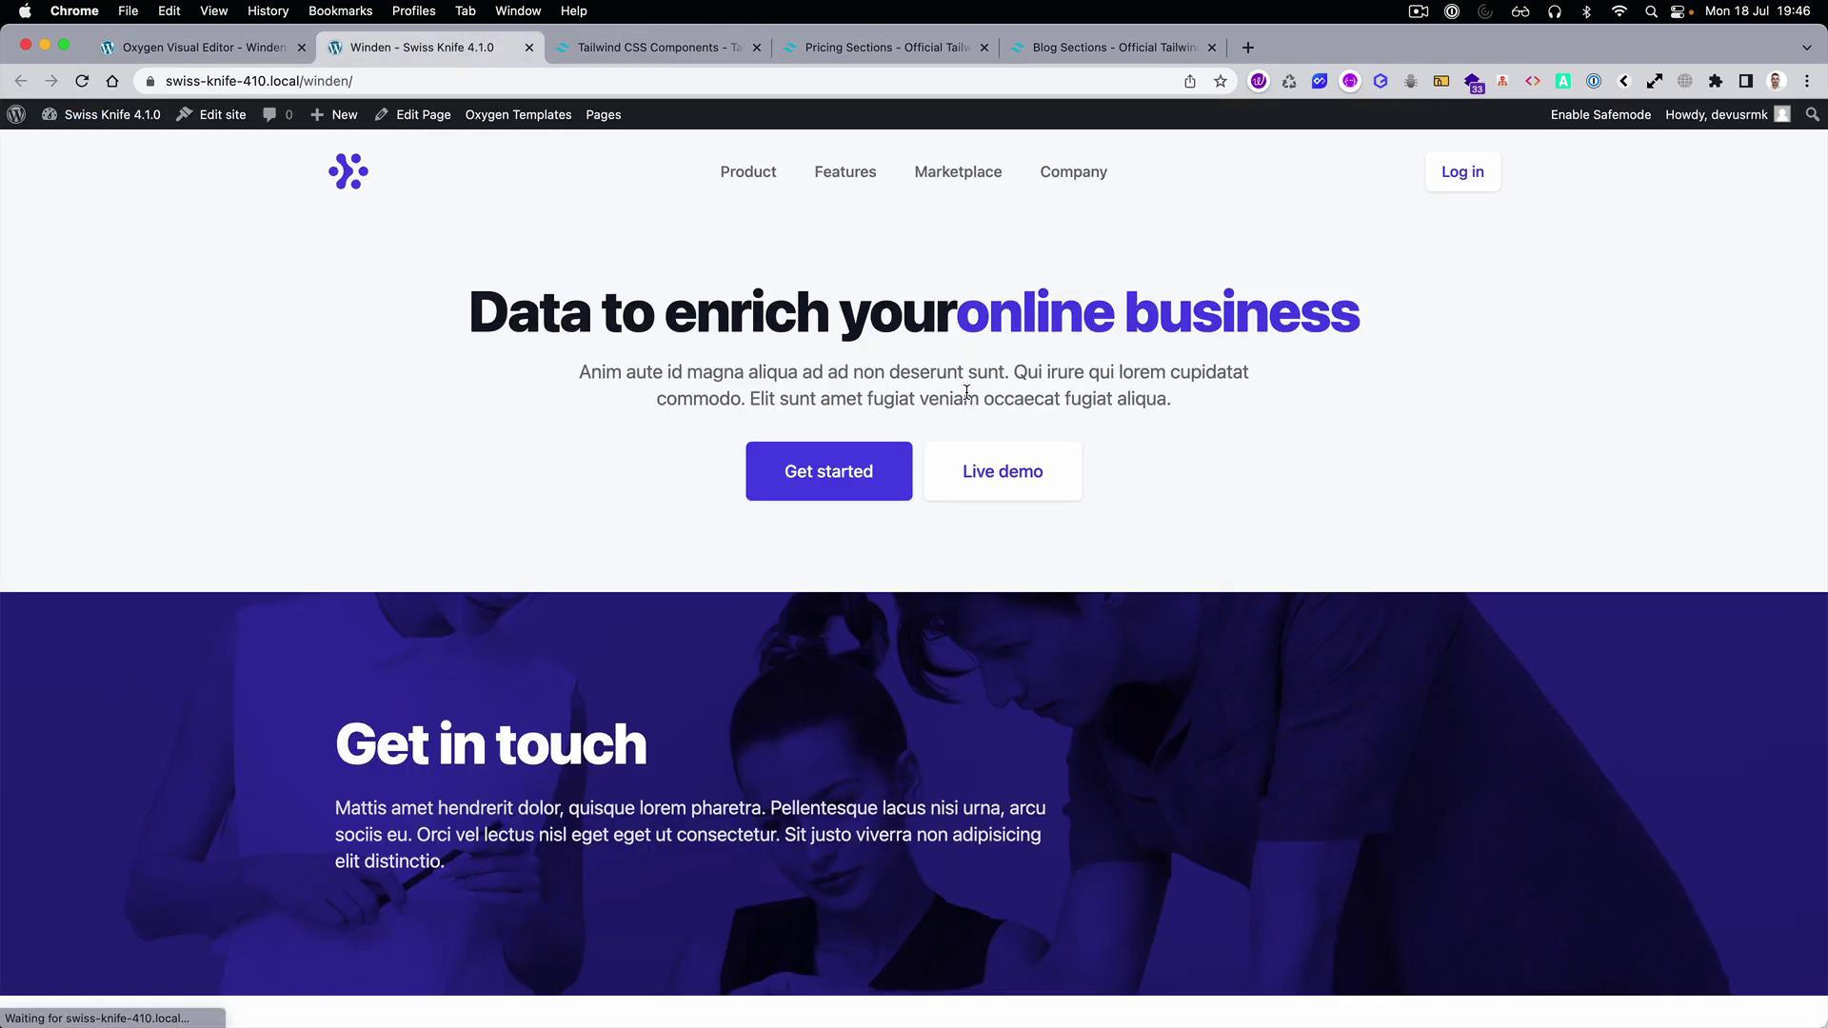
scroll(1387, 360, "down", 18)
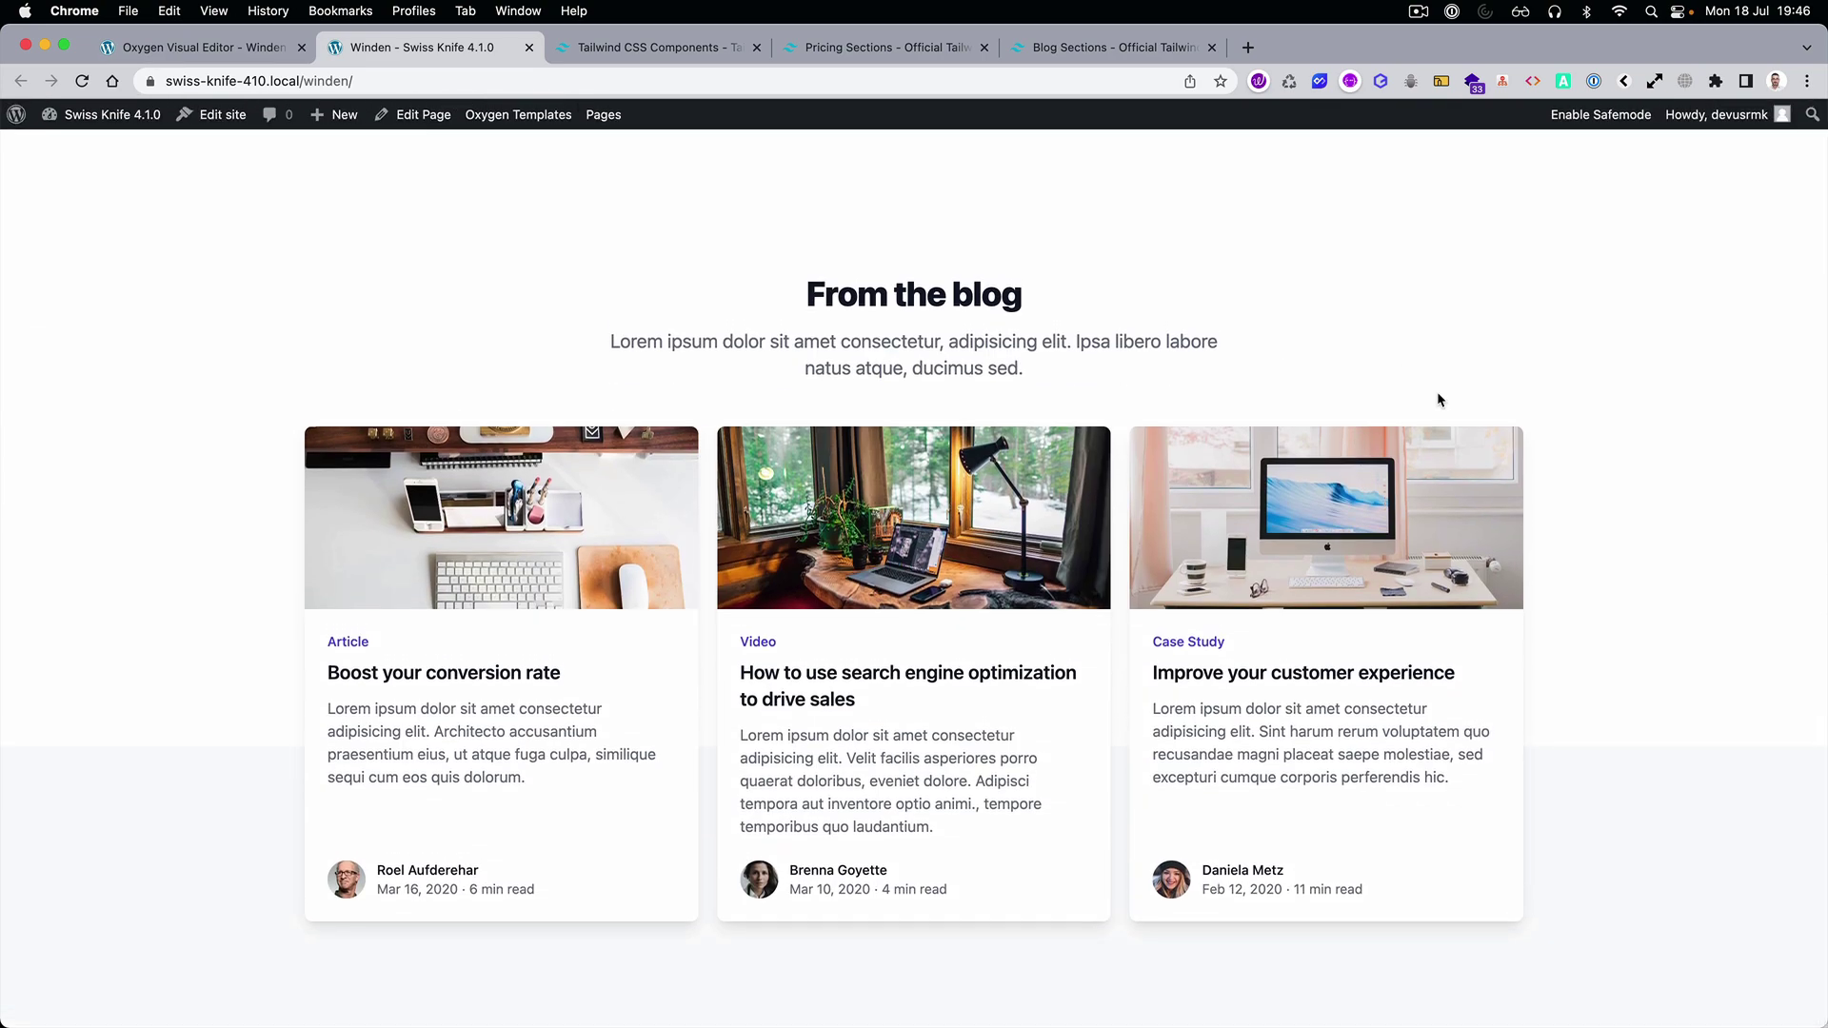
scroll(1433, 394, "up", 15)
scroll(1419, 404, "up", 5)
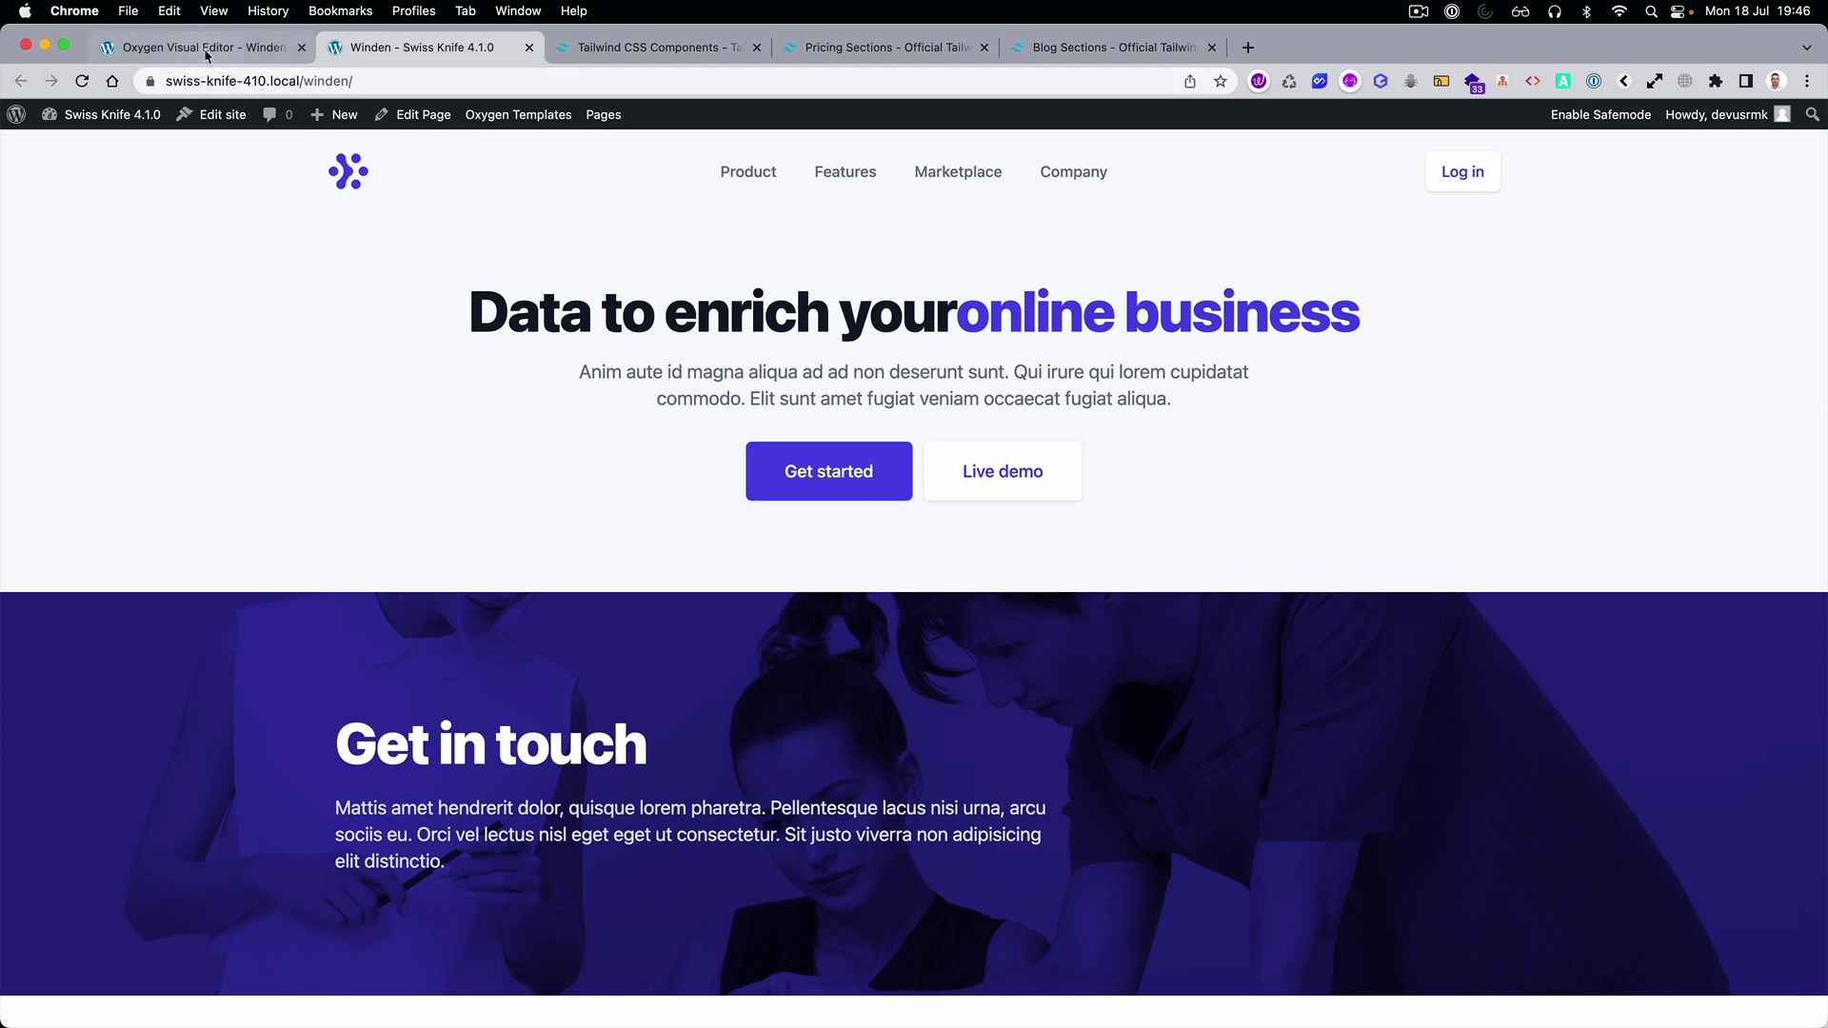
scroll(641, 987, "down", 10)
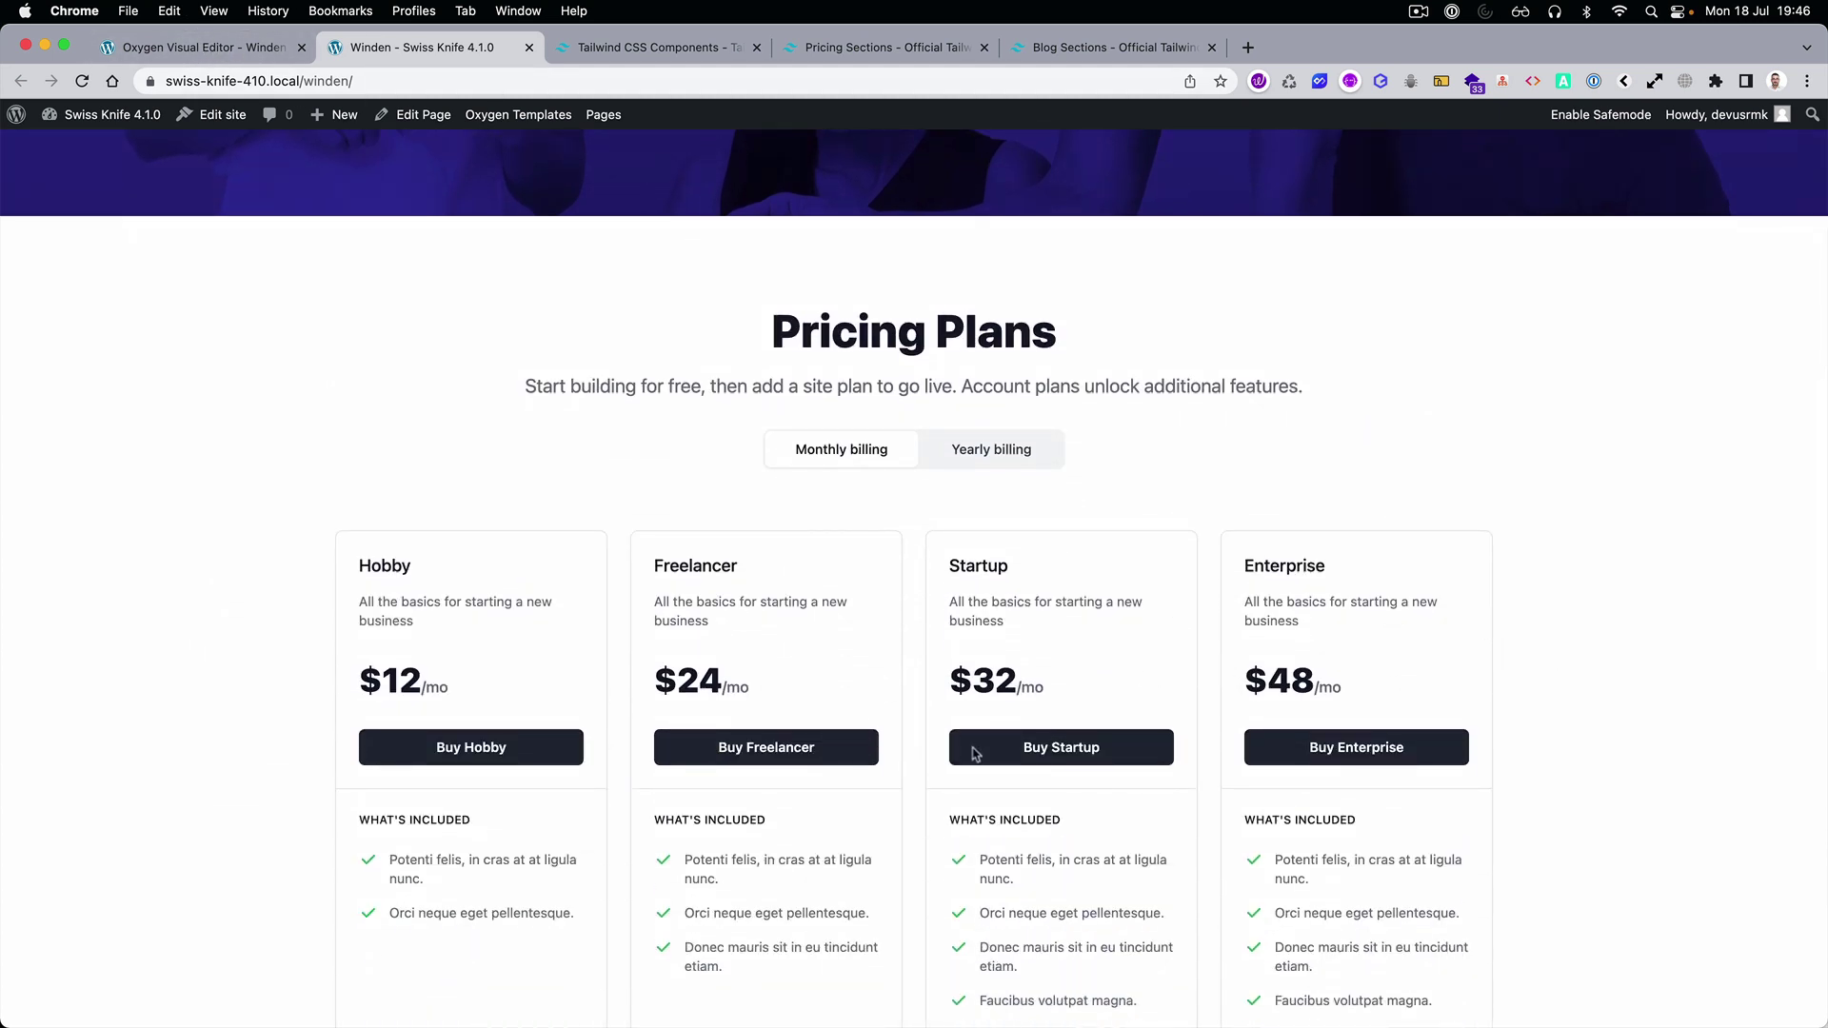
scroll(510, 724, "down", 10)
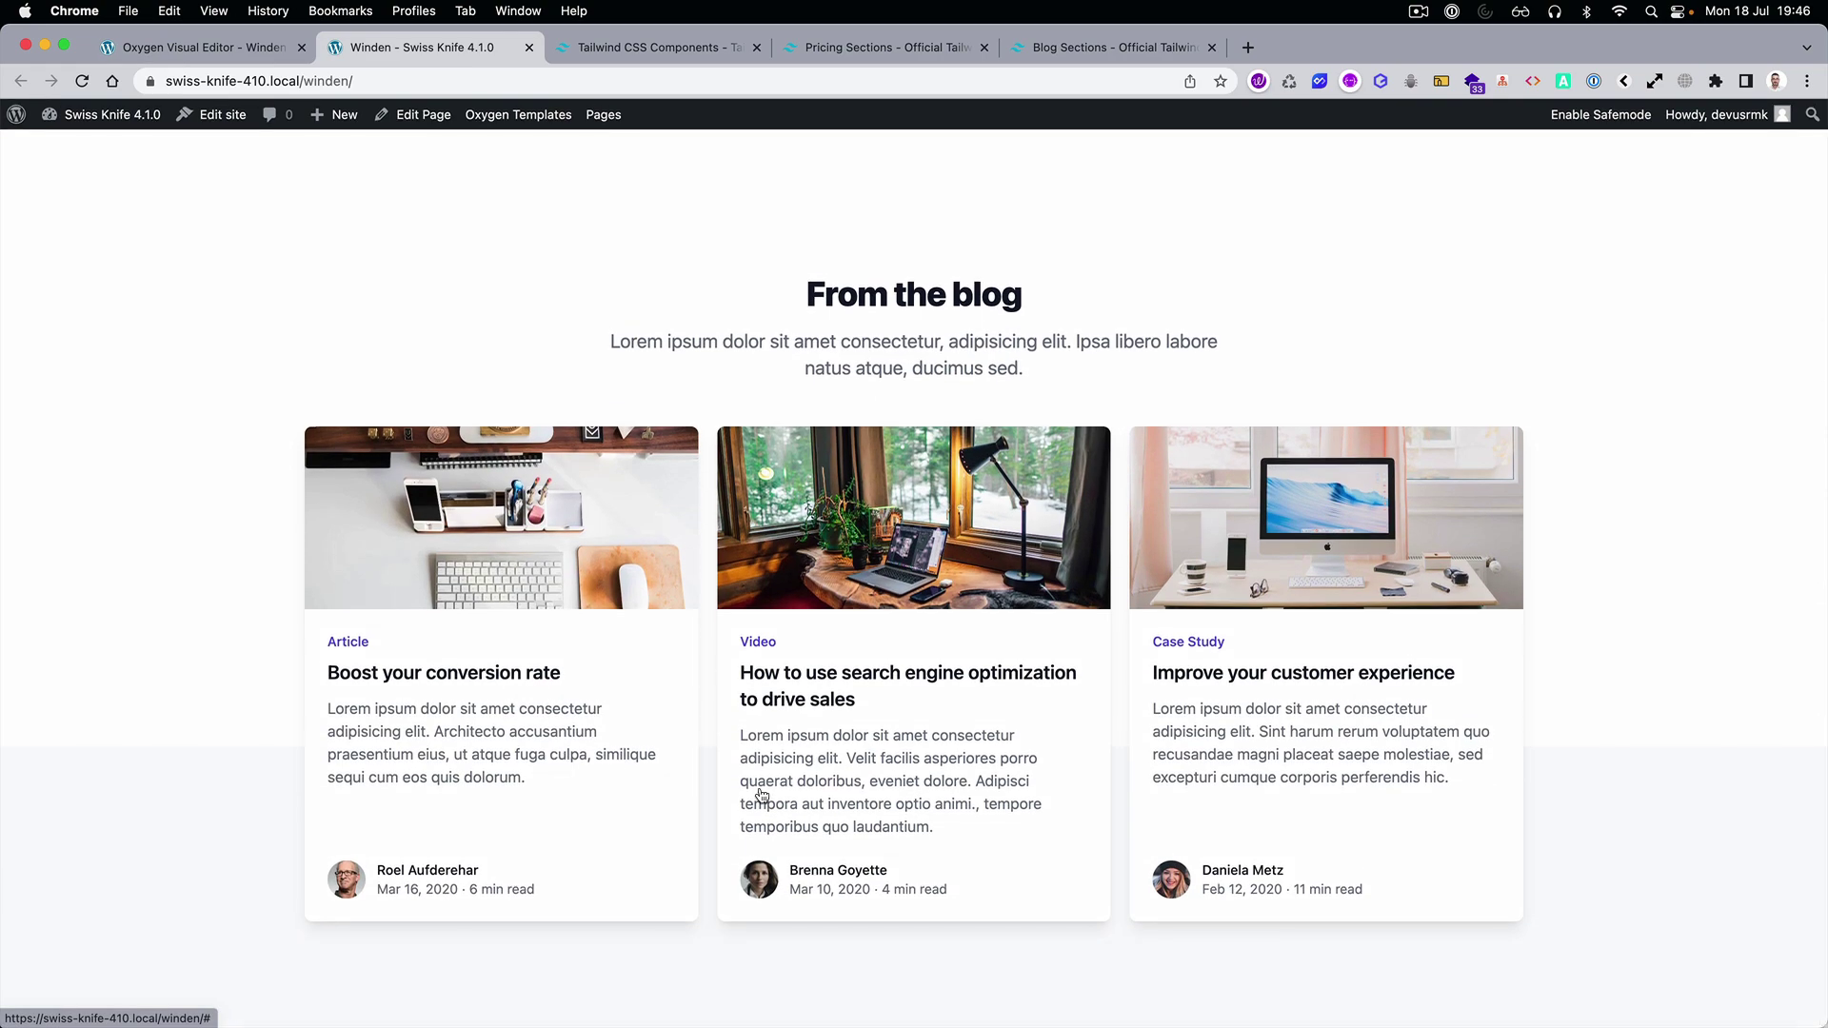
scroll(728, 792, "up", 20)
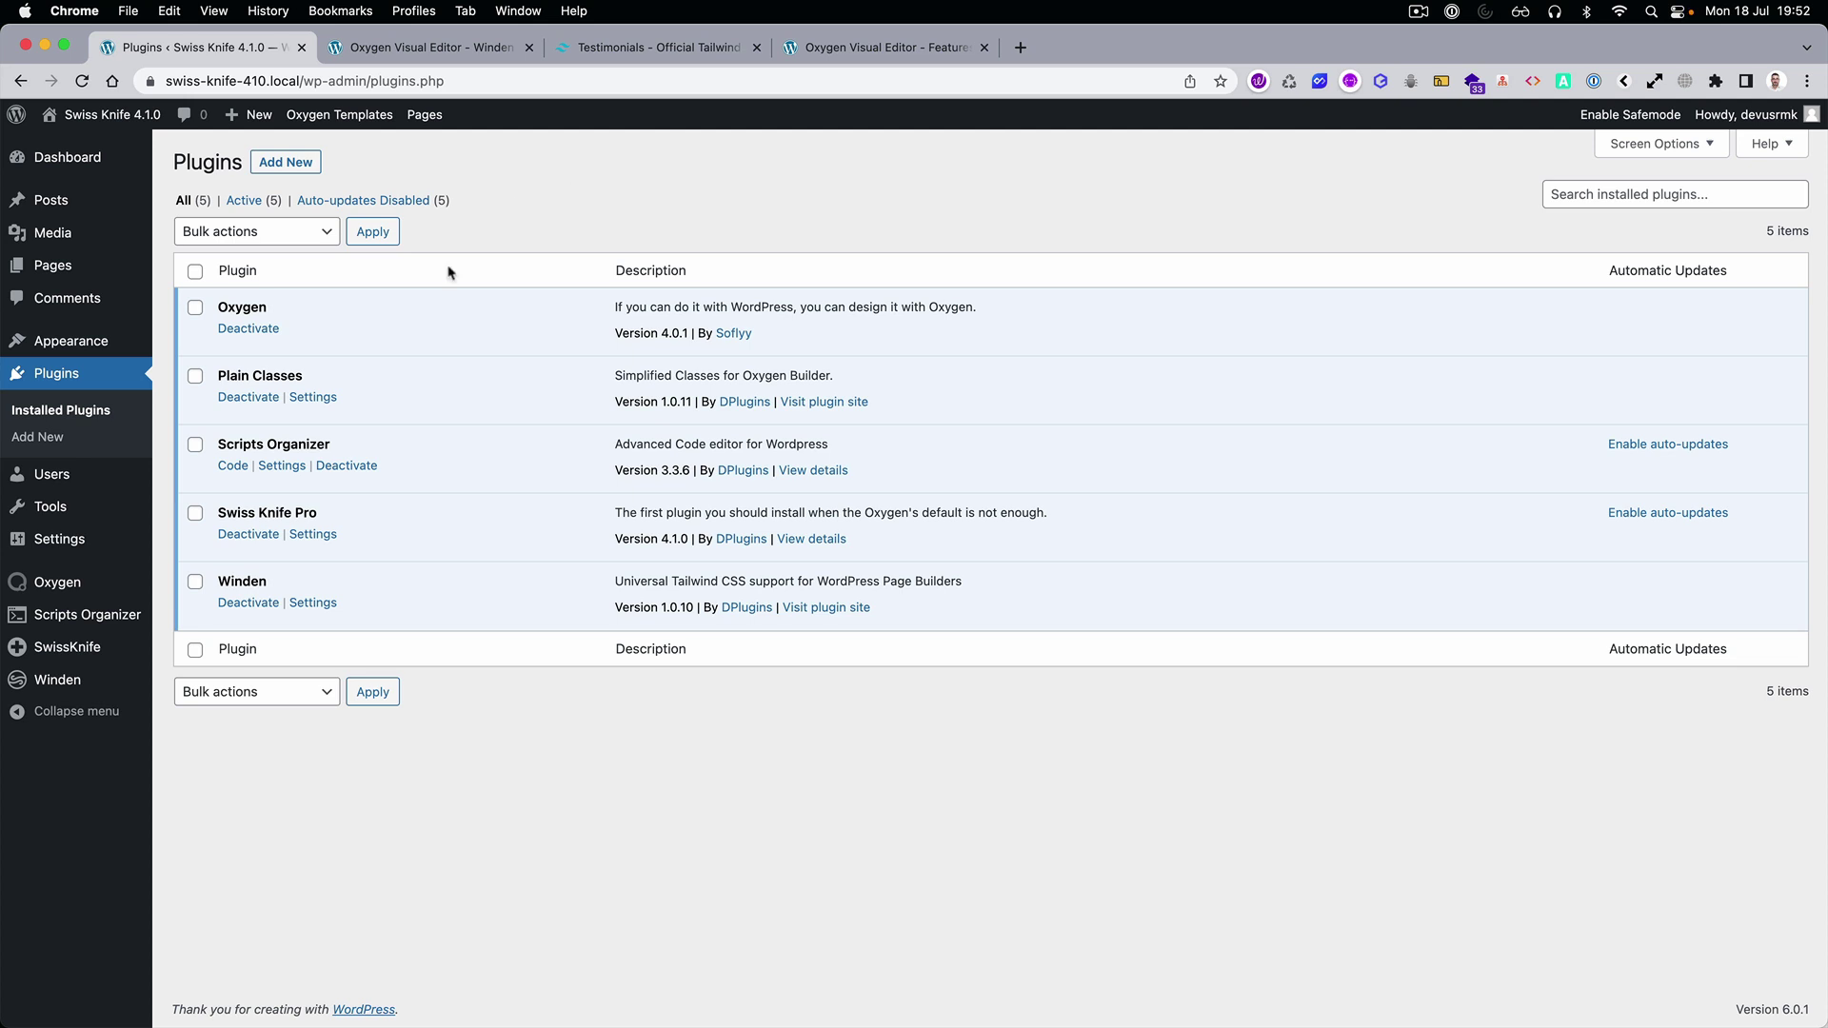
Replace the Winden page's three existing sections with the Tailwind side-by-side testimonials section.
left_click(601, 55)
left_click(1514, 389)
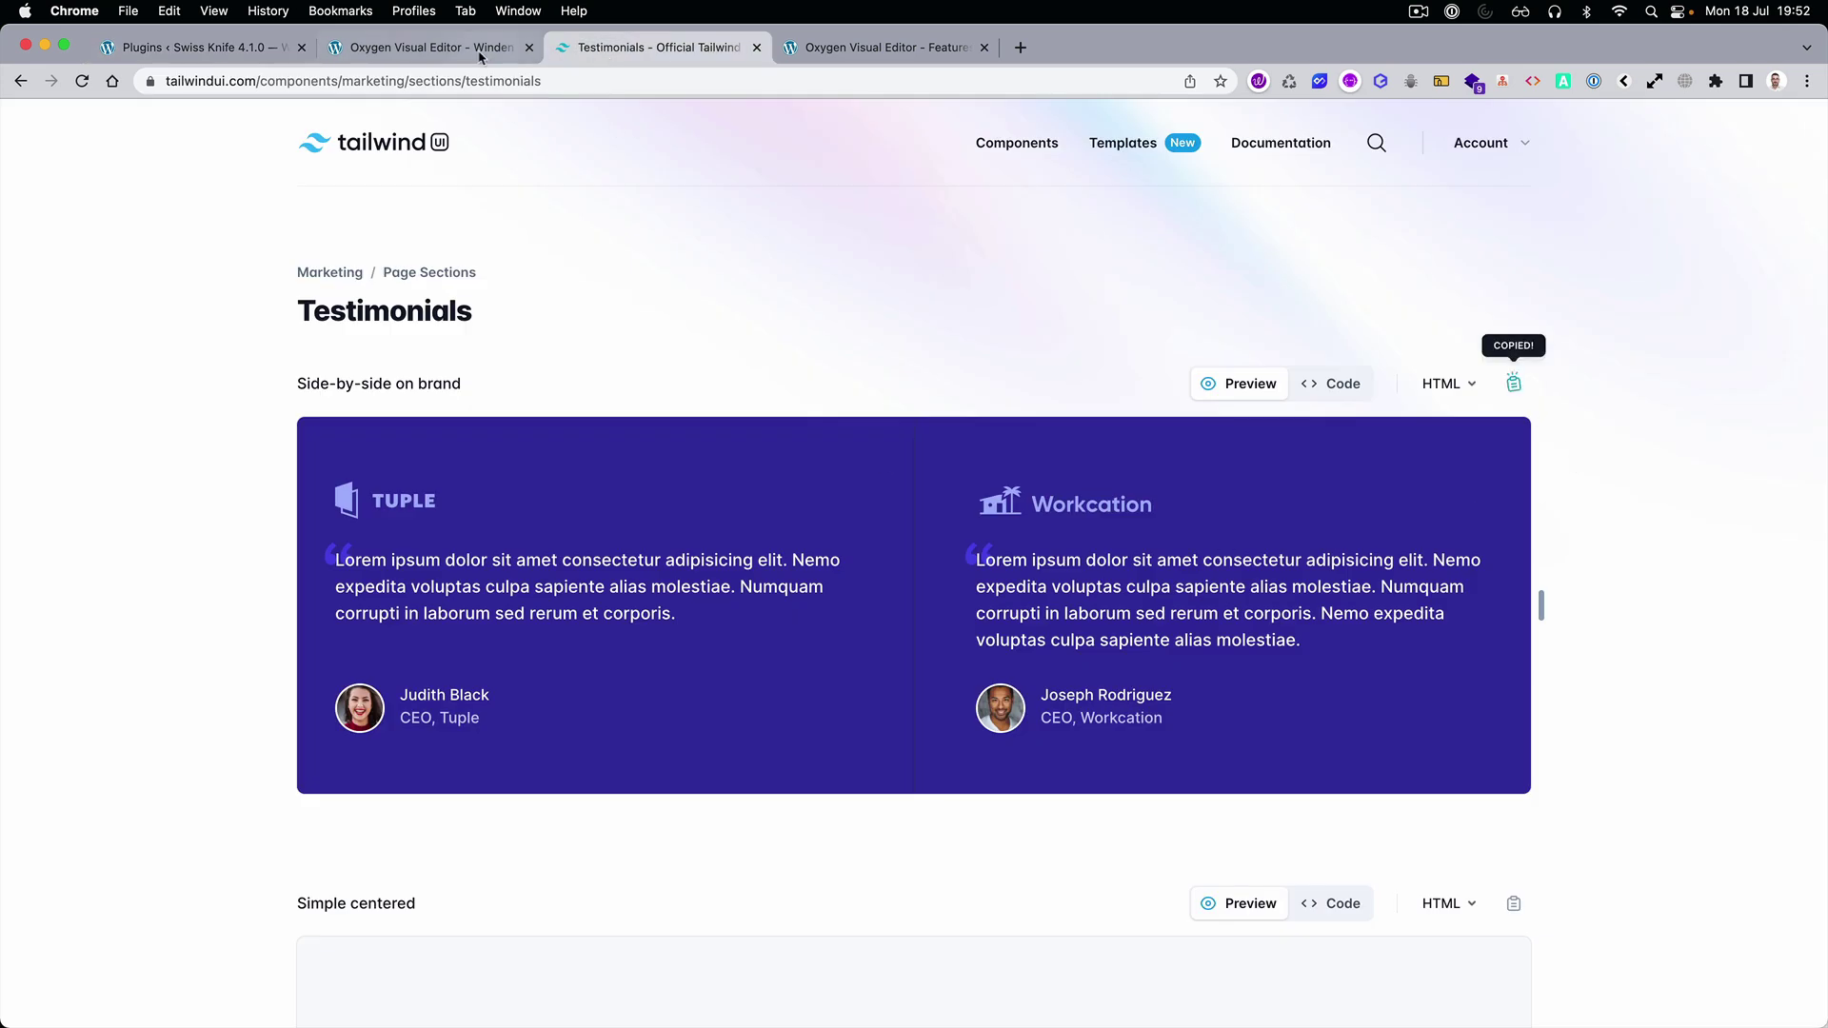
left_click(433, 47)
left_click(1807, 278)
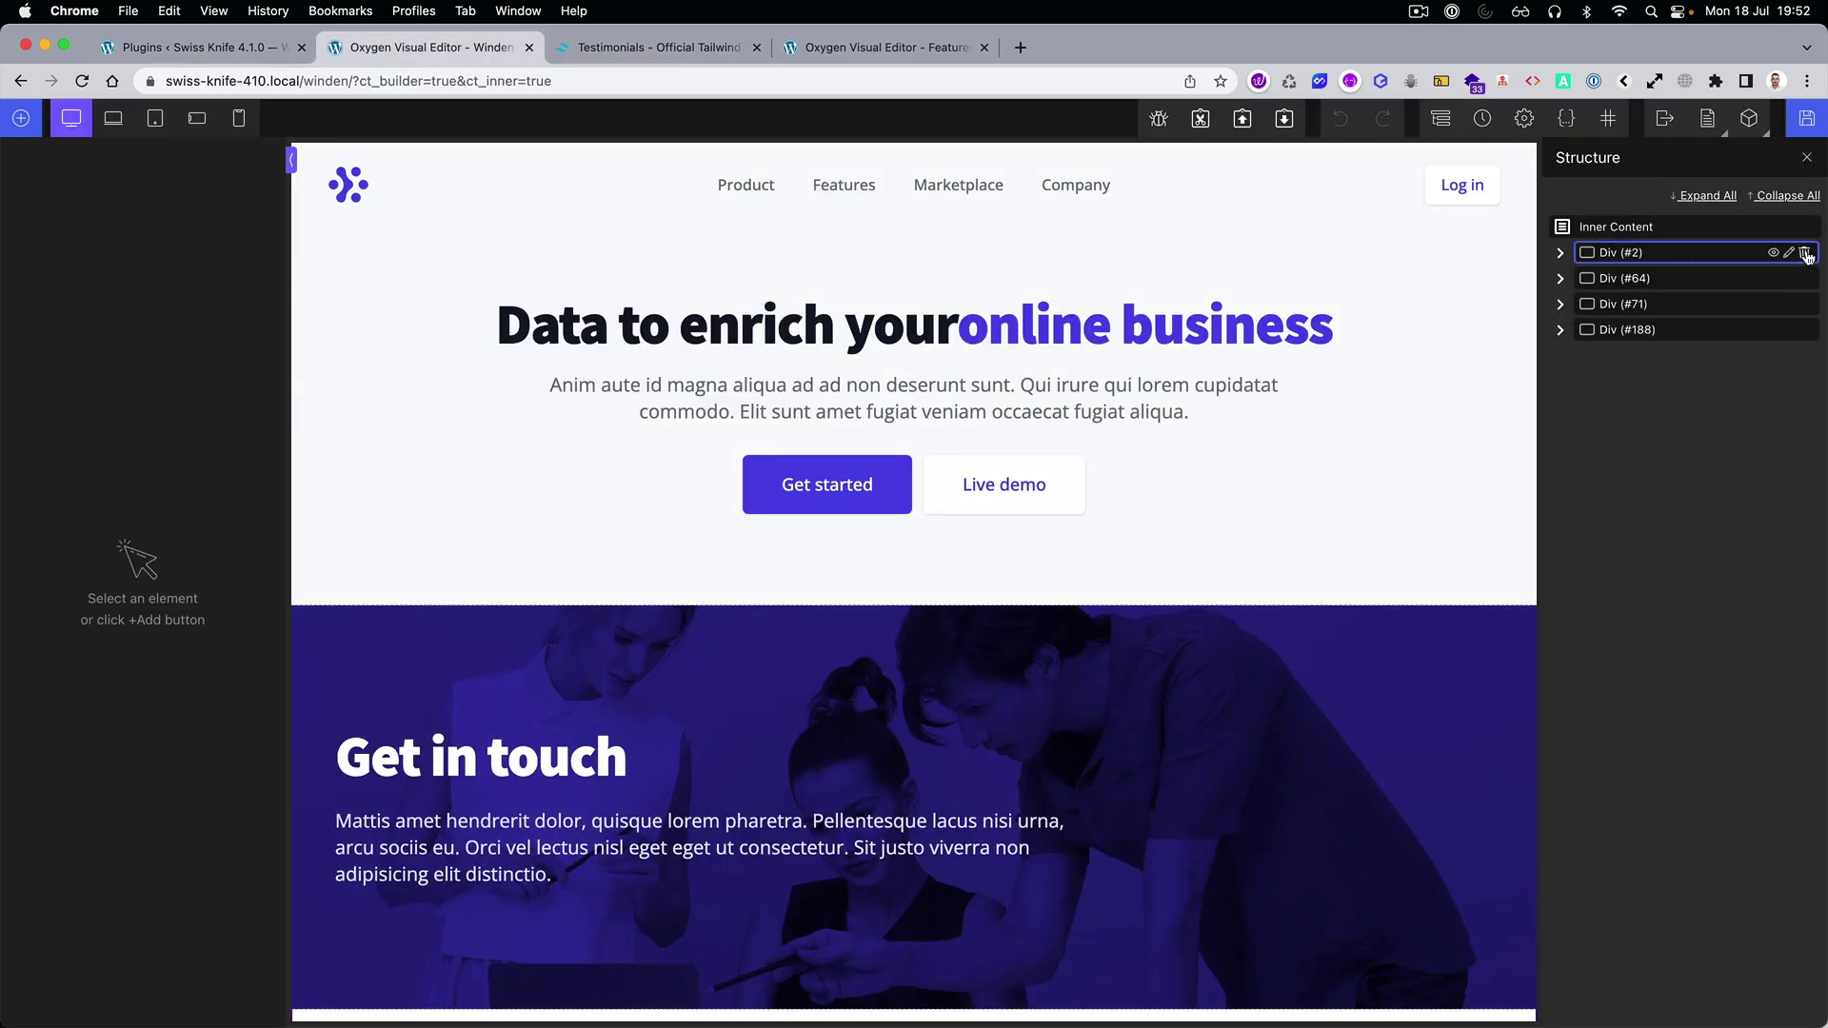
left_click(1807, 253)
left_click(1806, 252)
left_click(1806, 253)
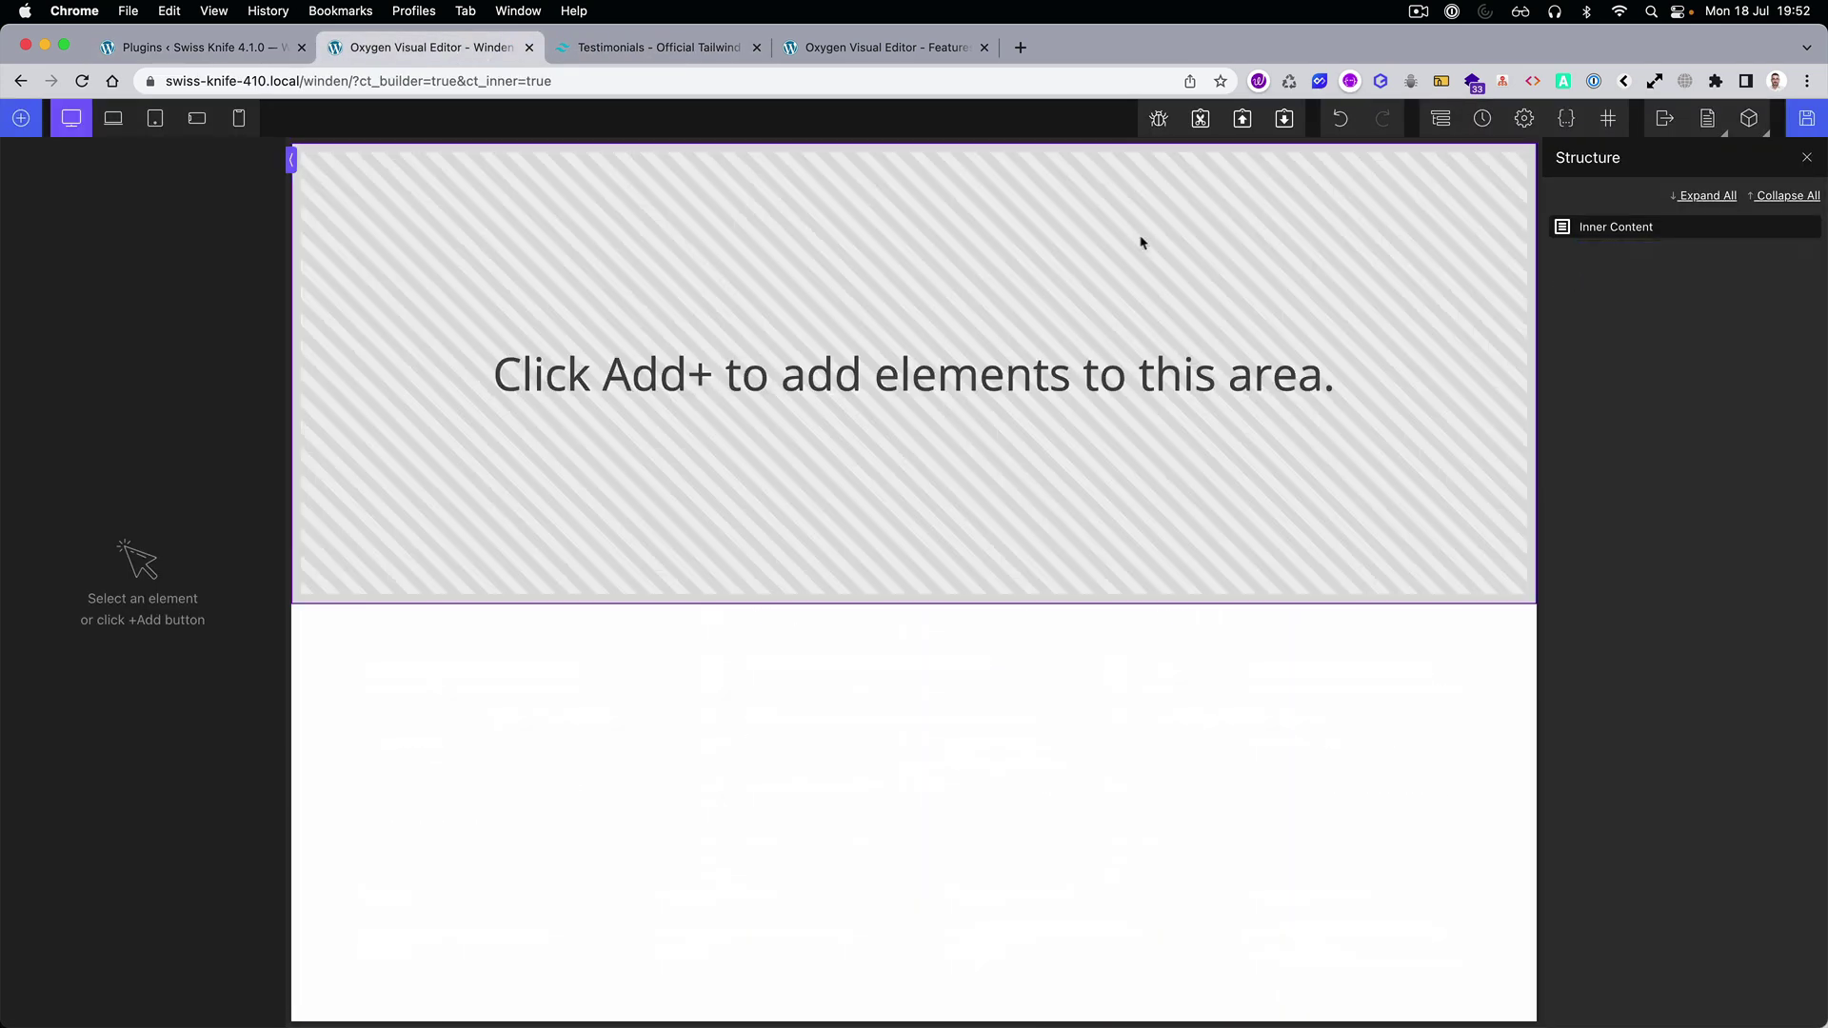
left_click(1285, 118)
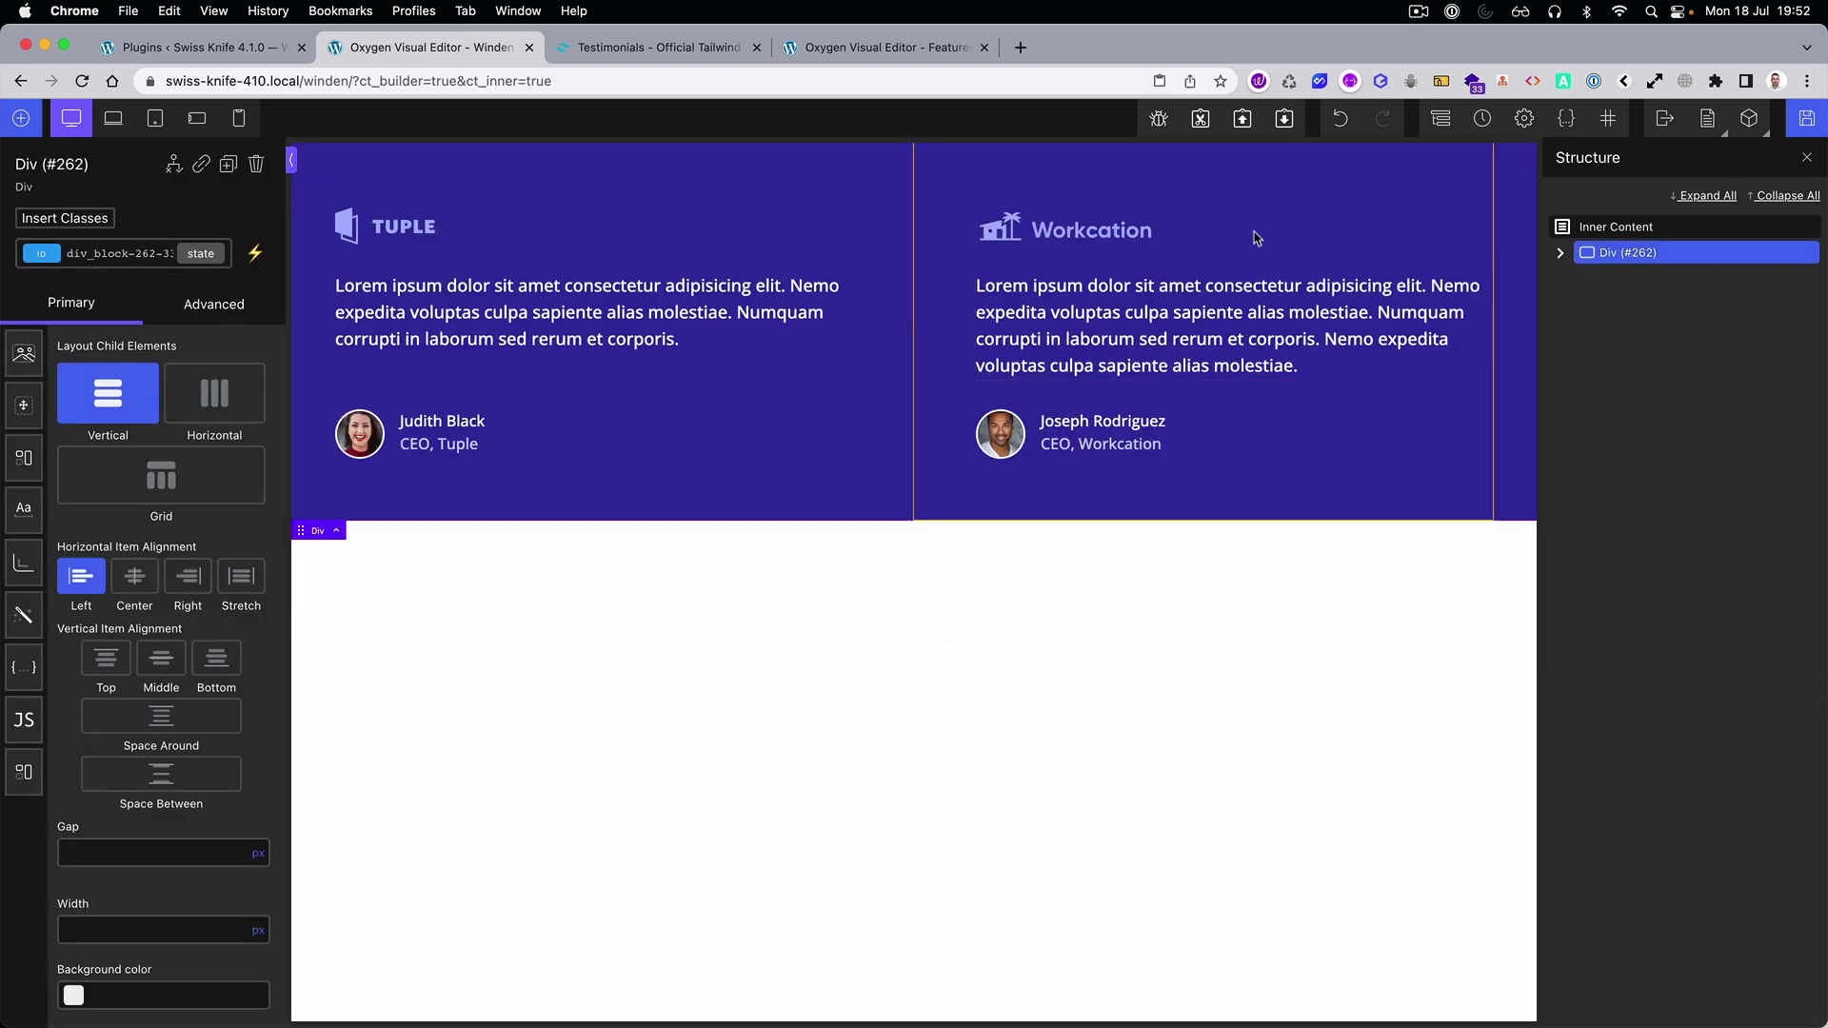
Inspect the utility classes on the Workcation logo, testimonial paragraph and author details block.
left_click(1110, 237)
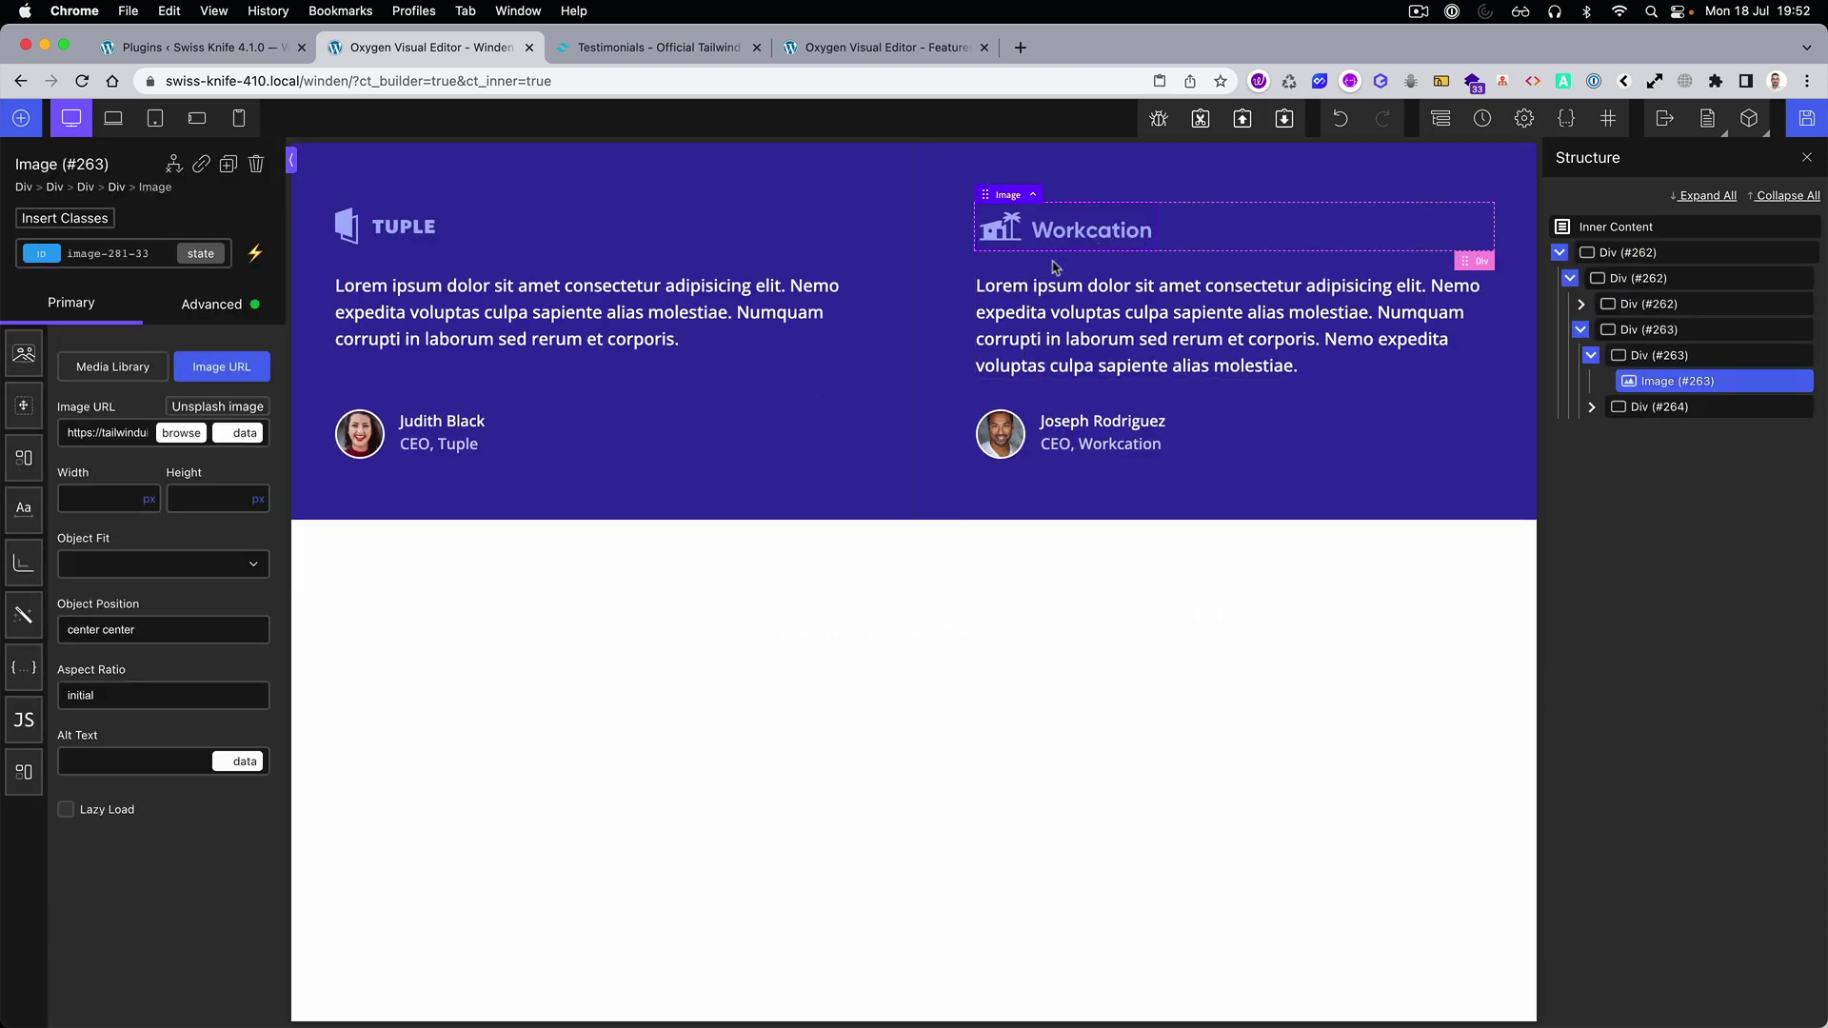
left_click(255, 254)
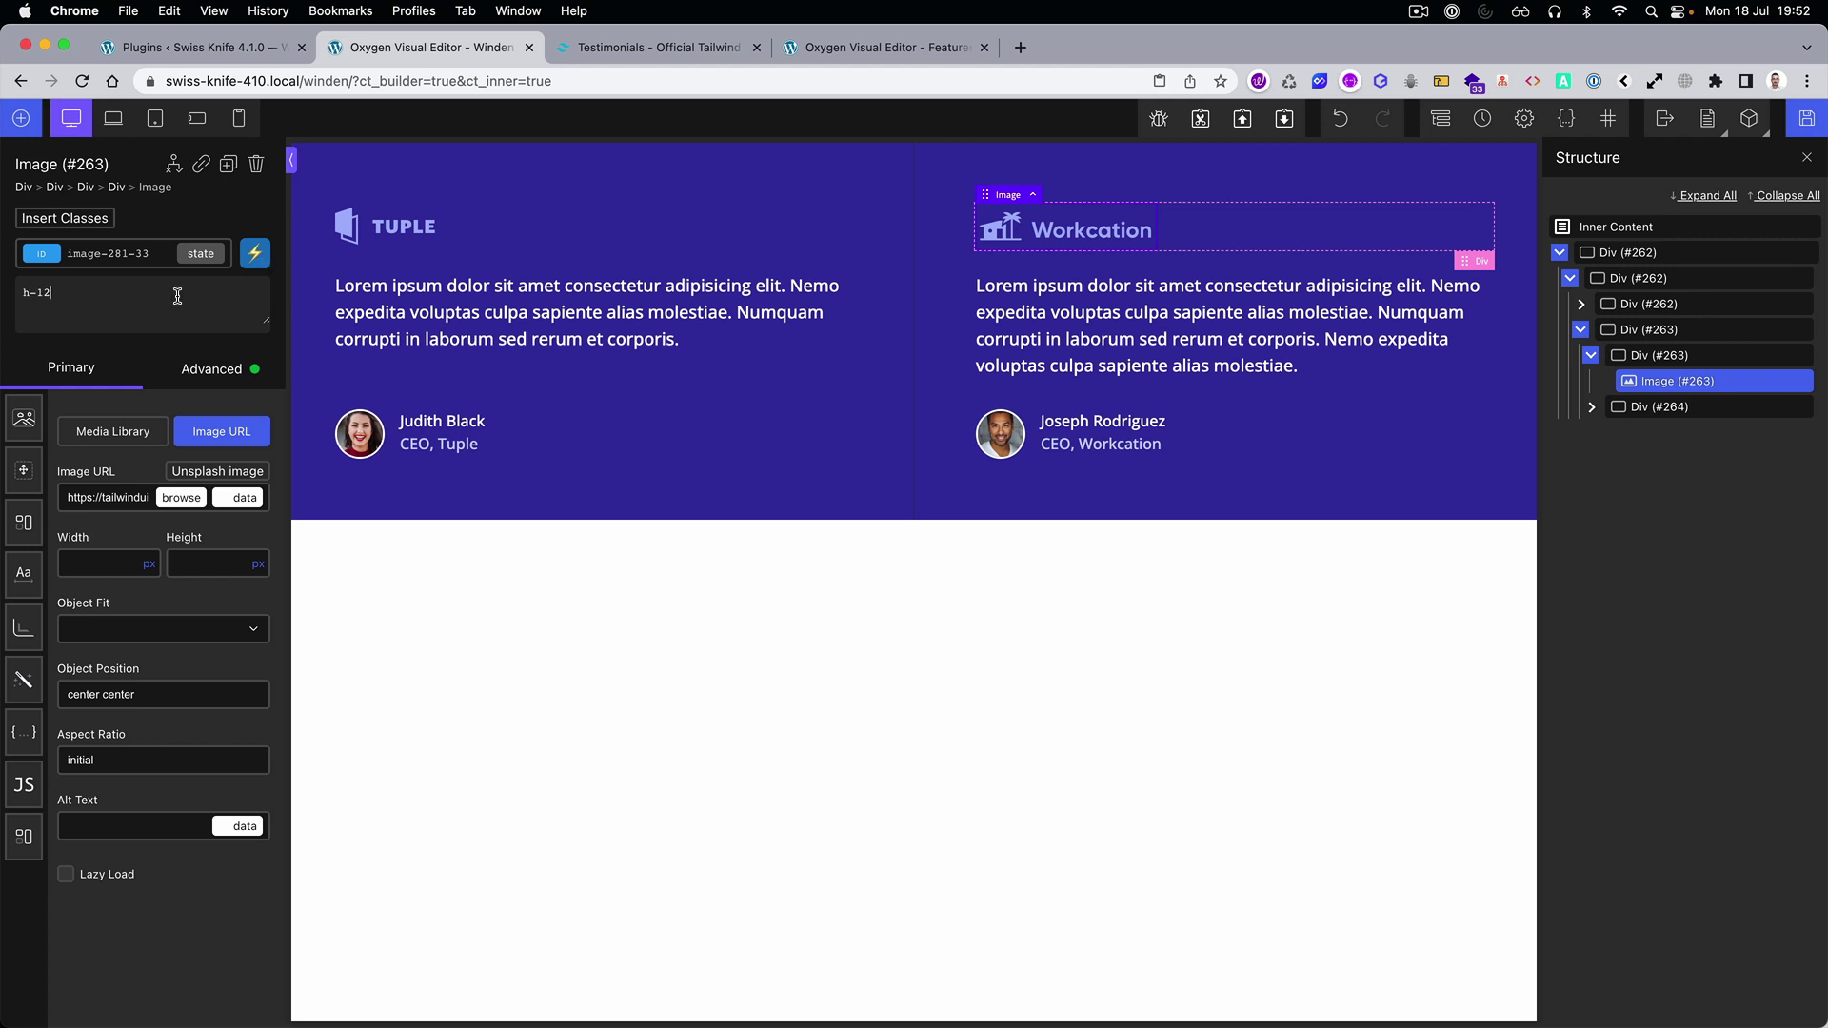
left_click(1360, 310)
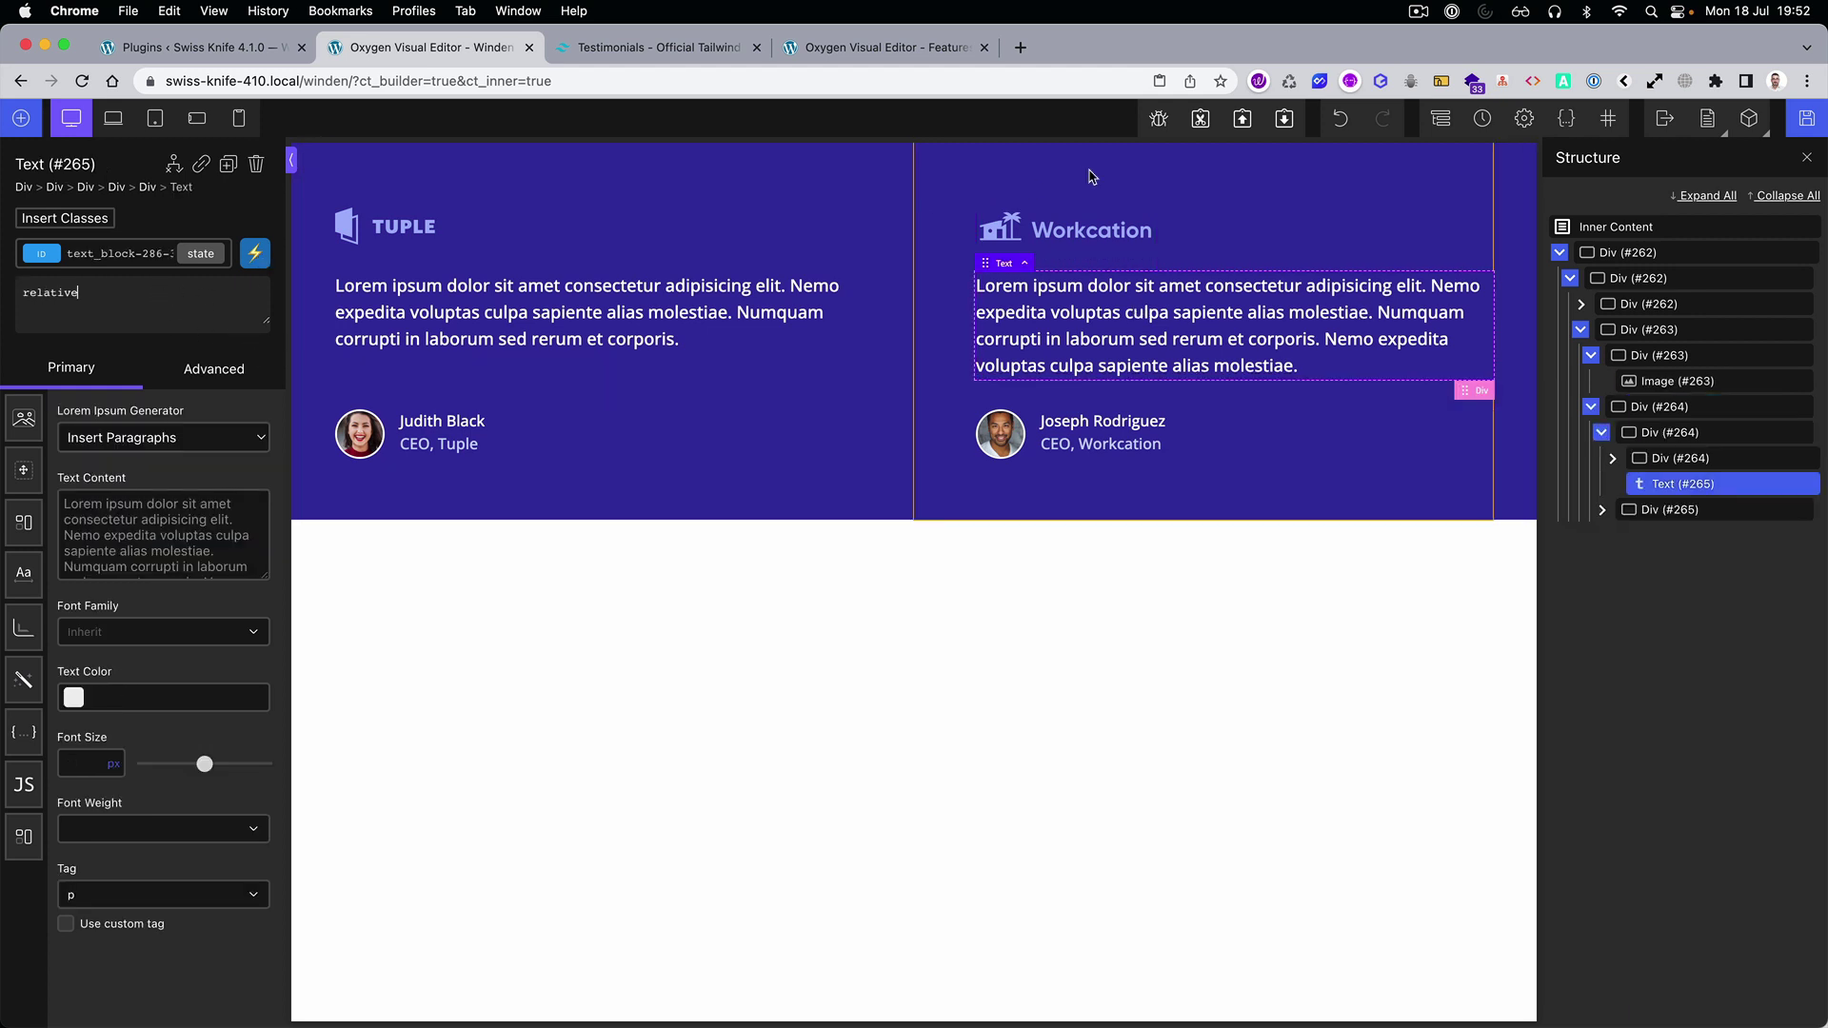
left_click(1672, 511)
left_click(1603, 510)
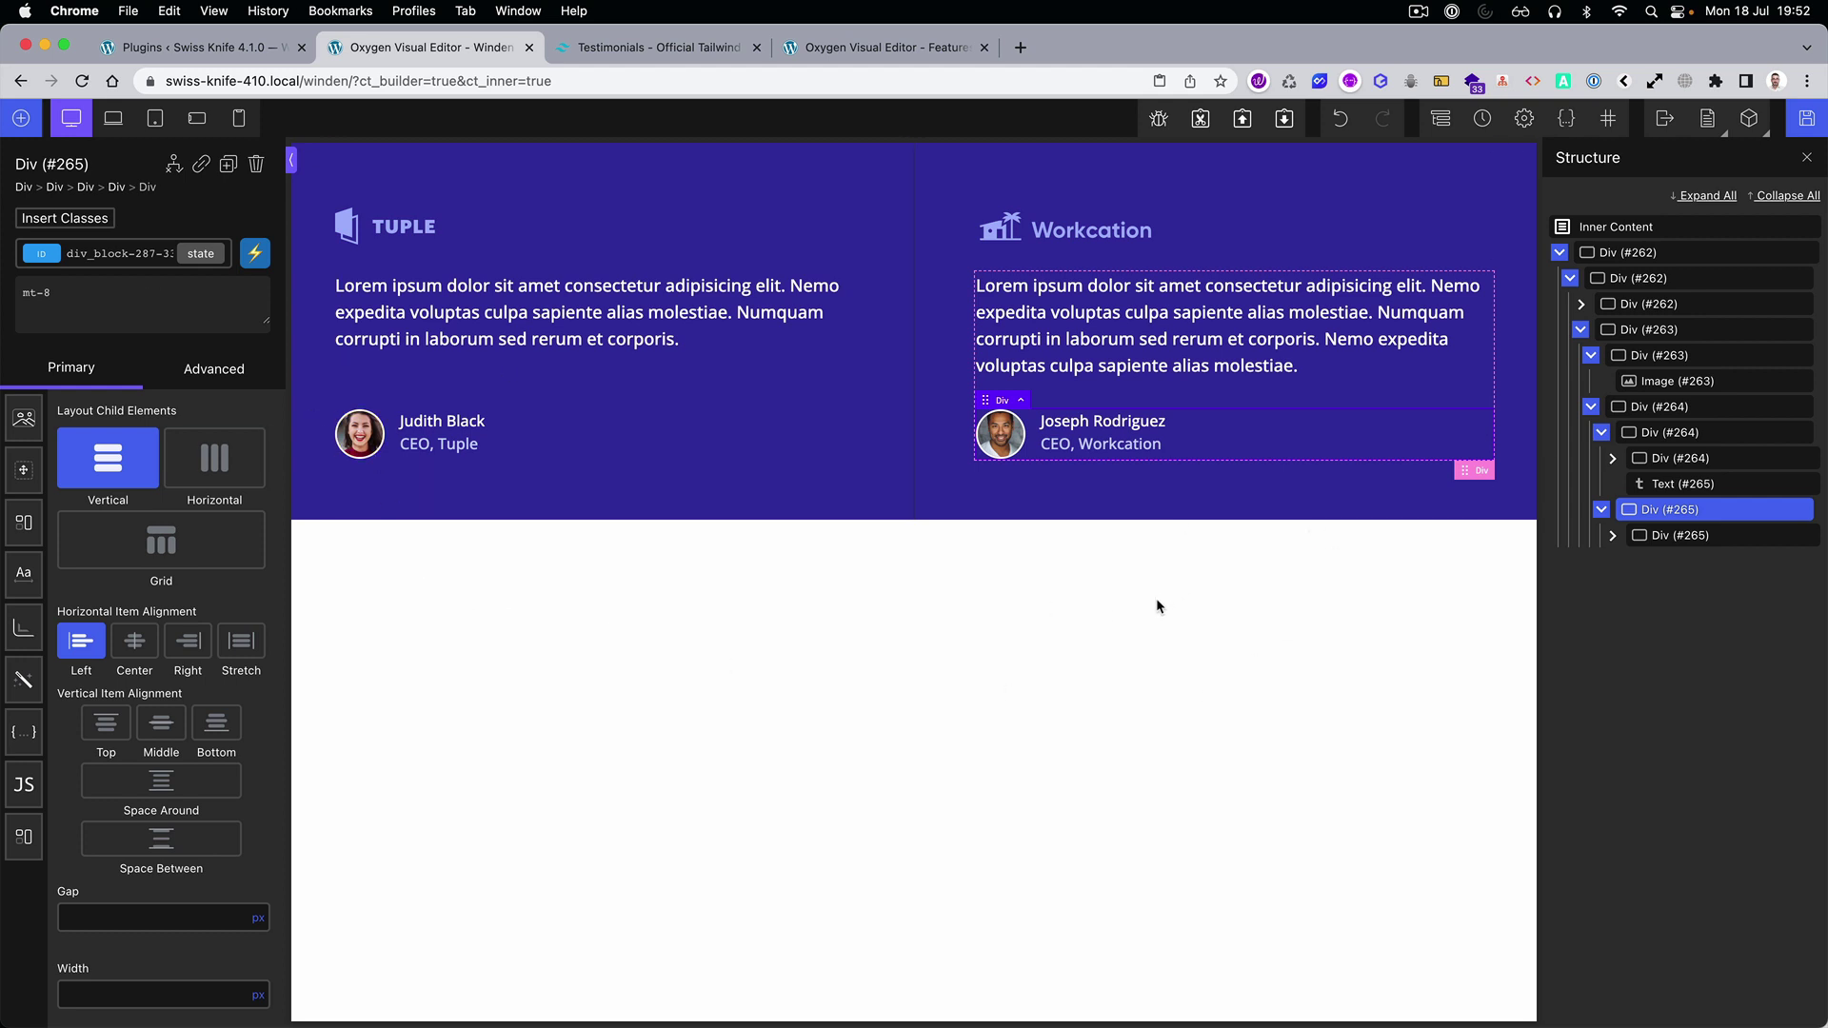
left_click(1419, 12)
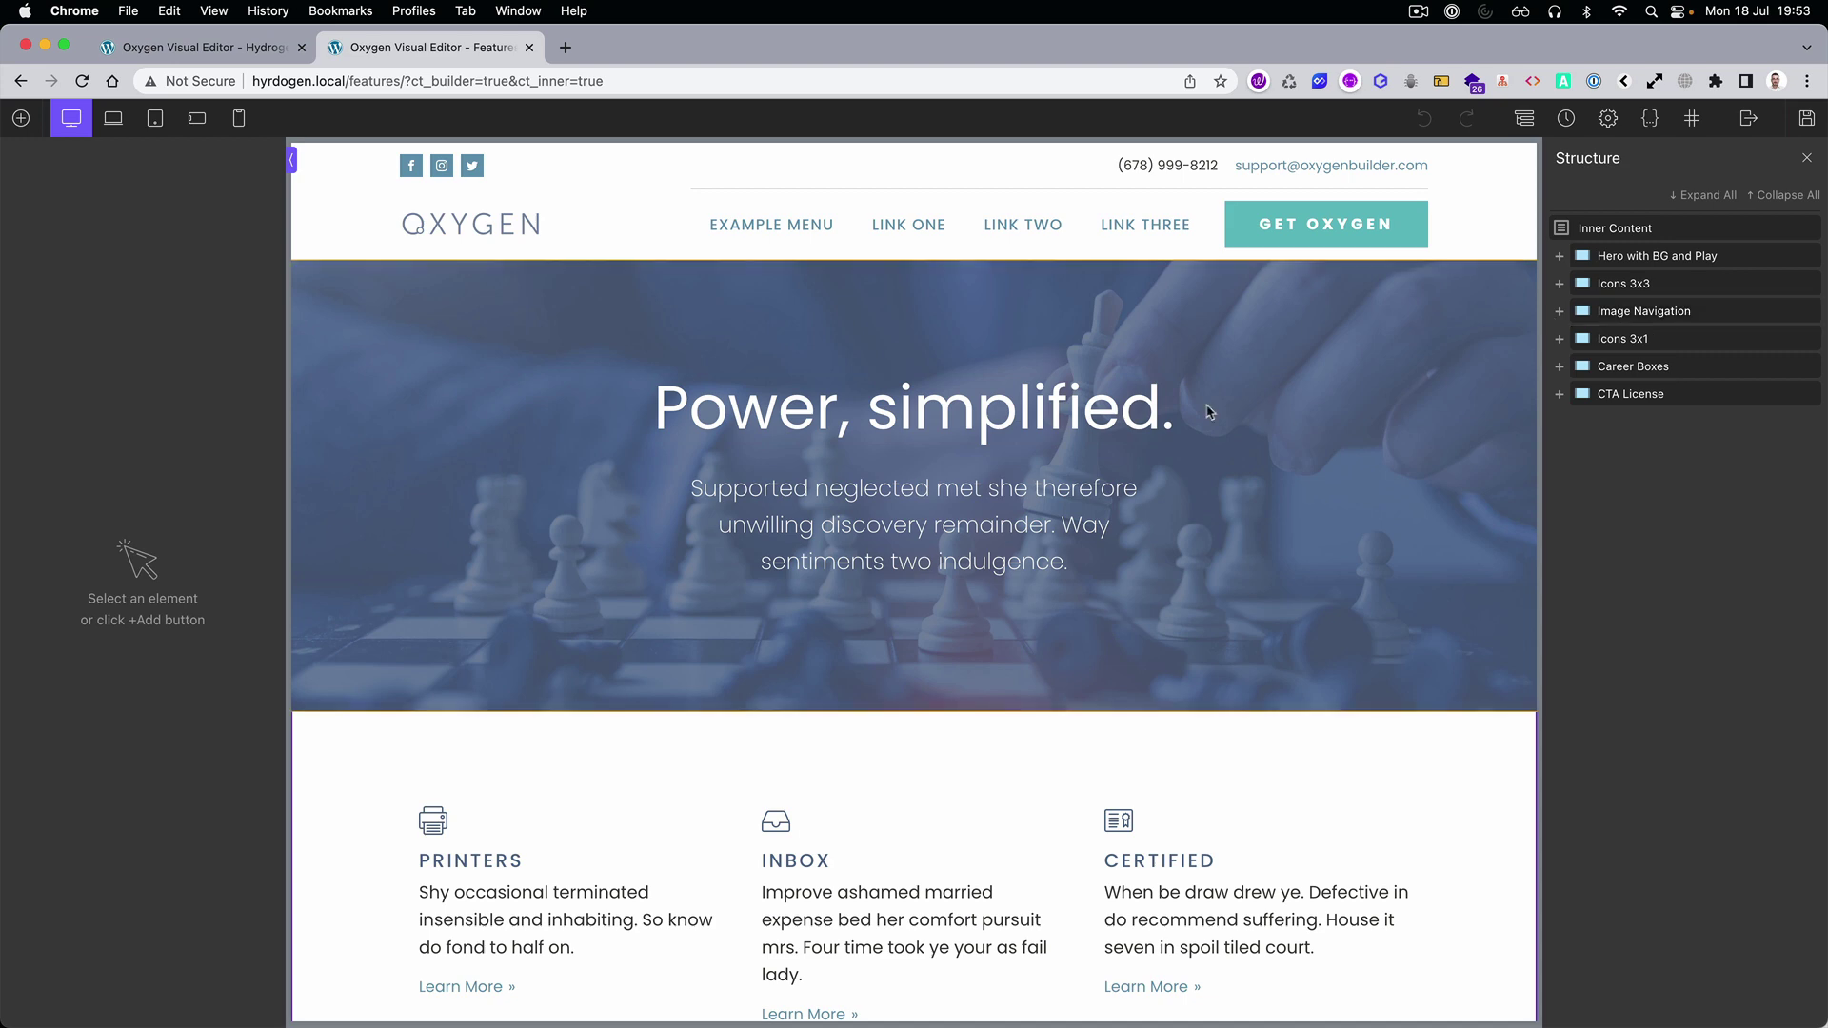
Copy the 'Power, simplified.' Hero with BG and Play section into the empty hydrogen page.
right_click(1276, 370)
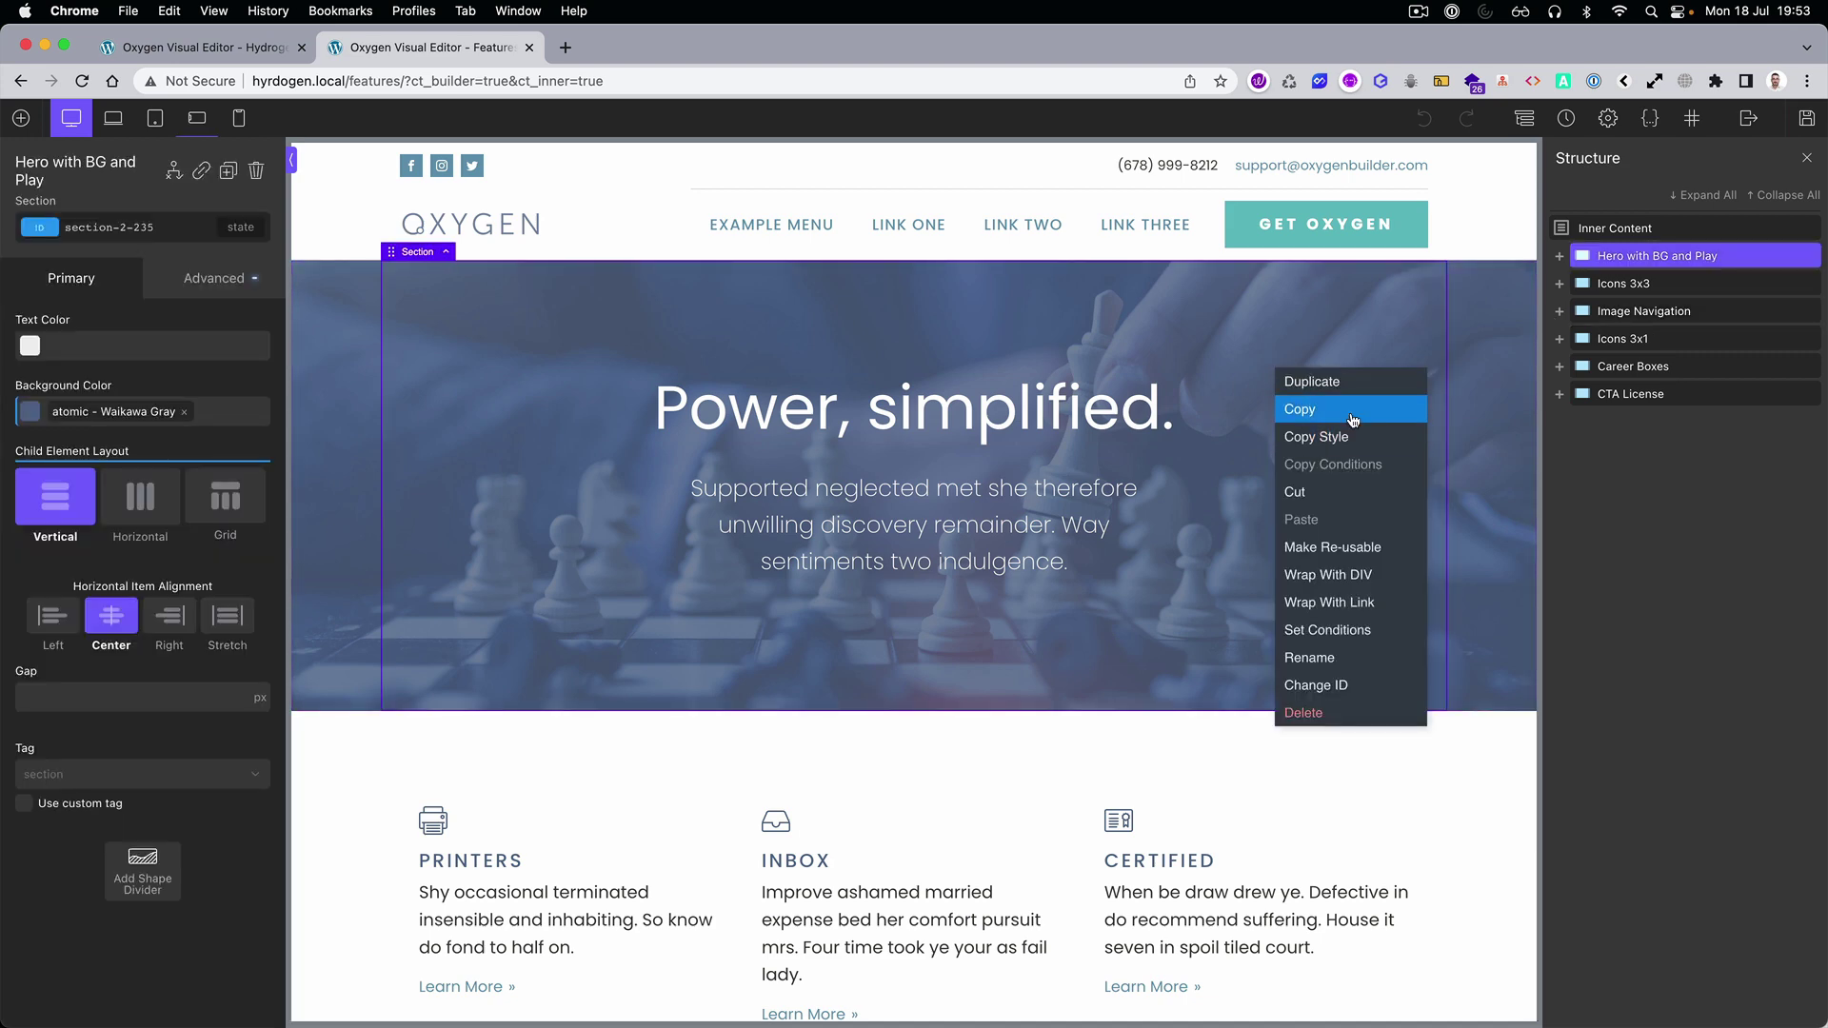
left_click(1353, 420)
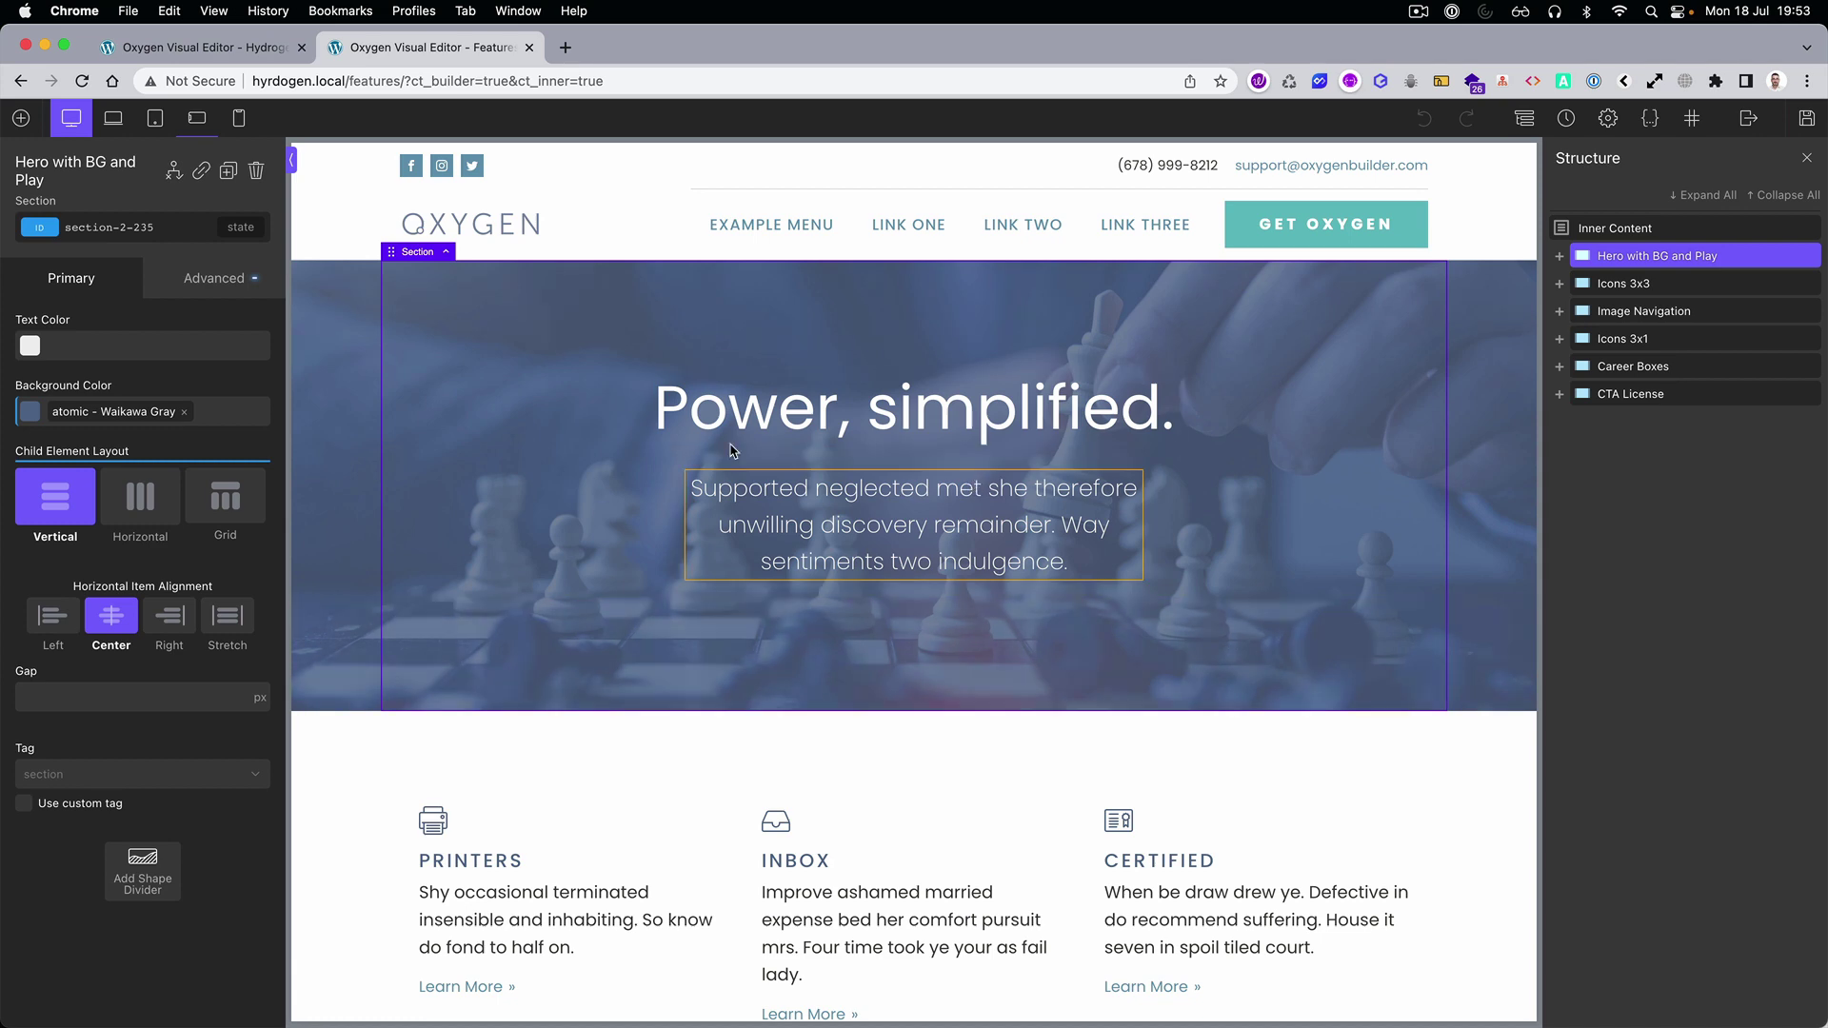
left_click(218, 54)
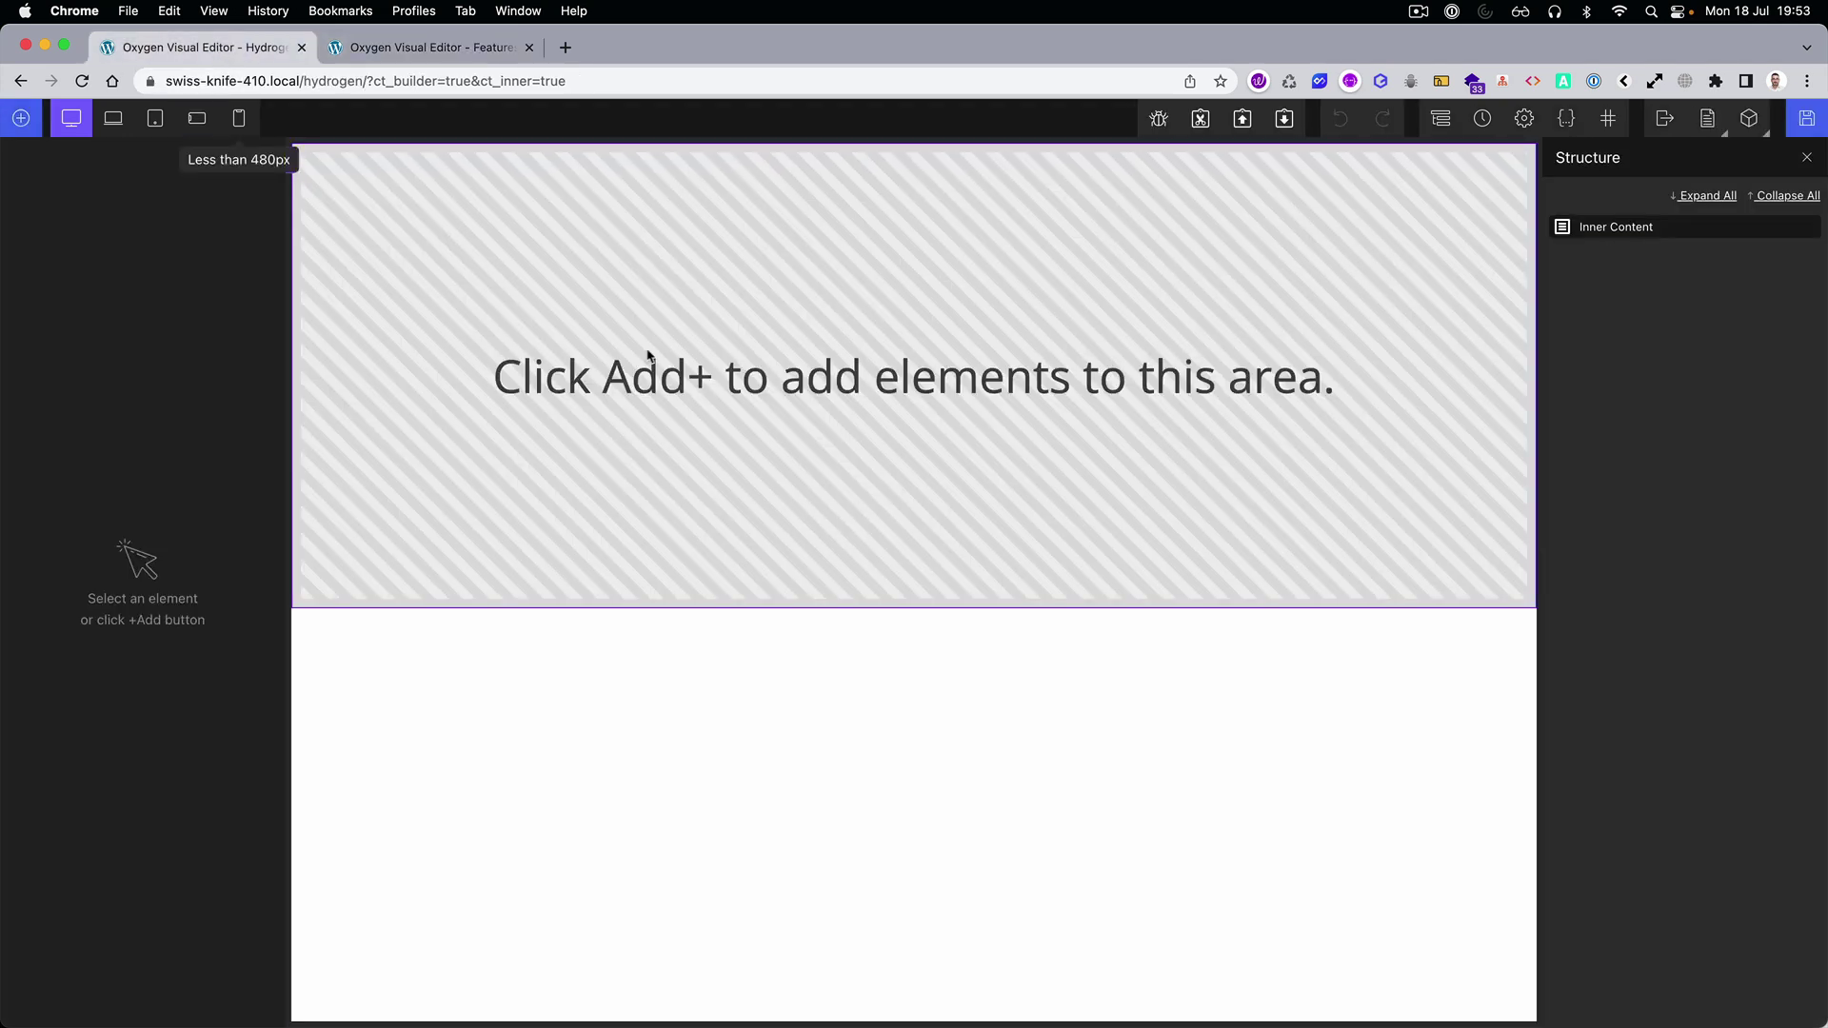
left_click(429, 48)
left_click(204, 48)
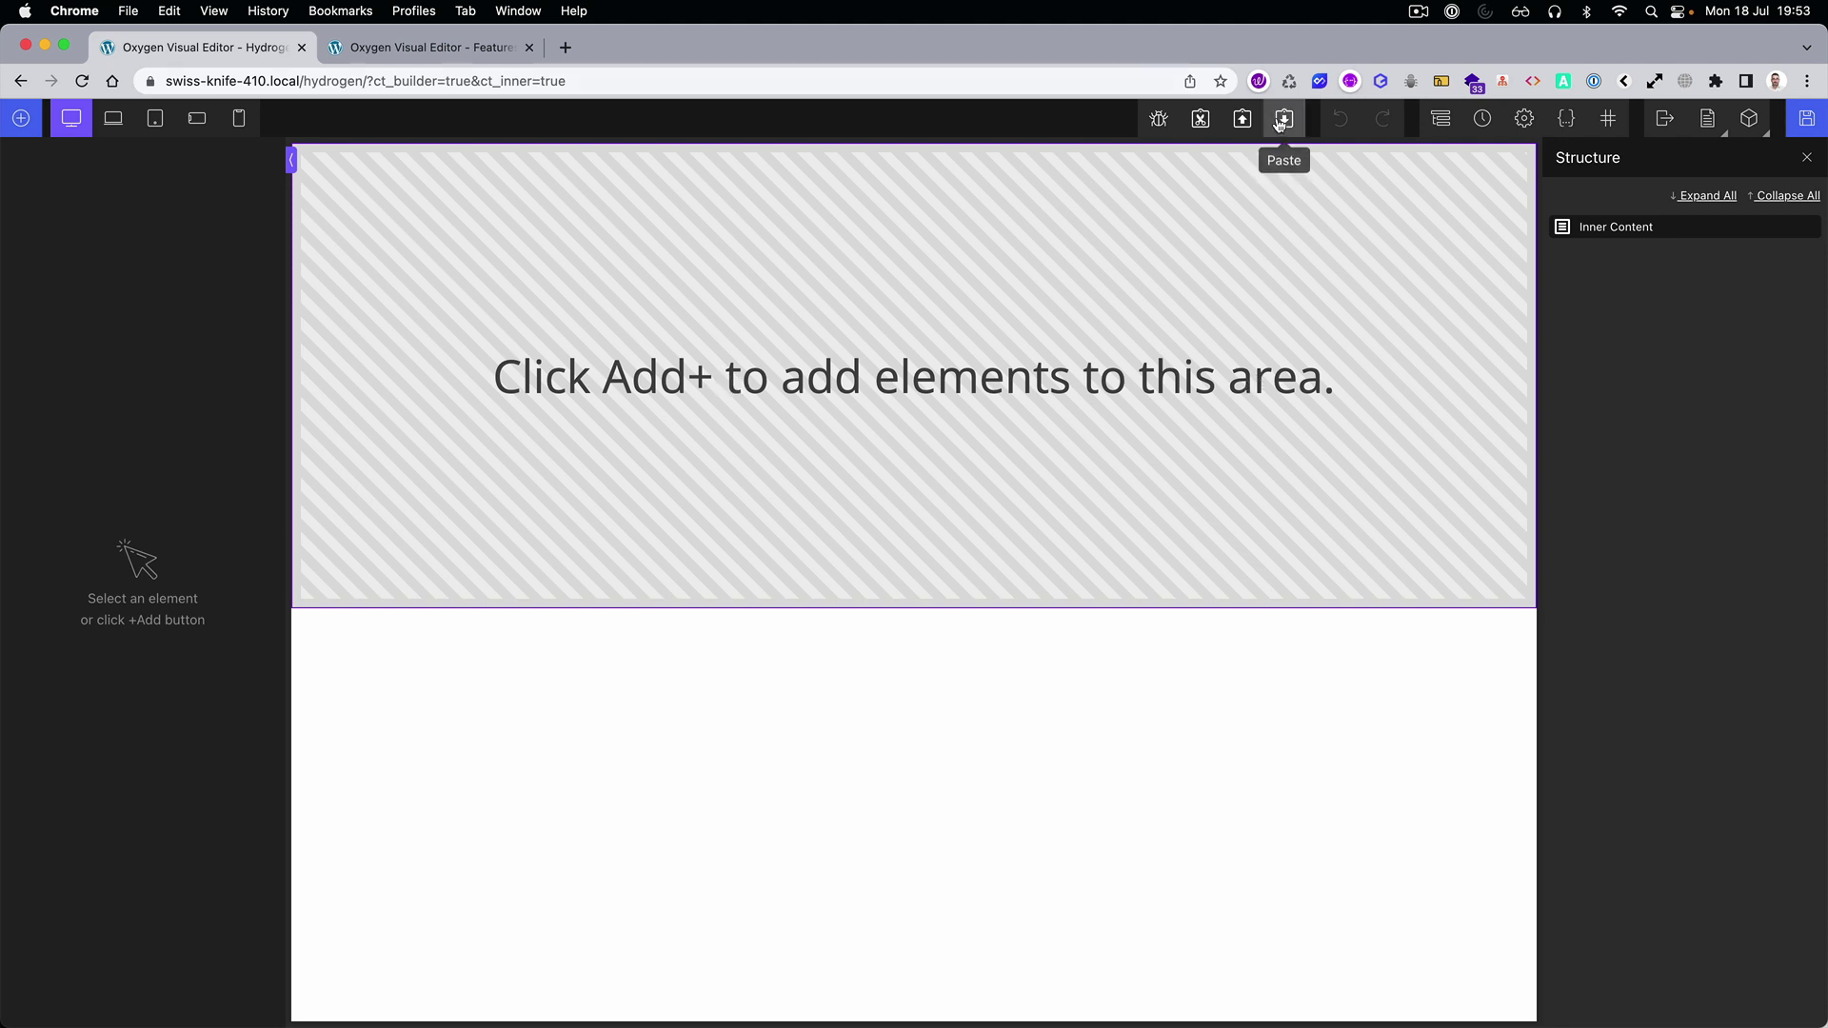
right_click(836, 197)
left_click(928, 329)
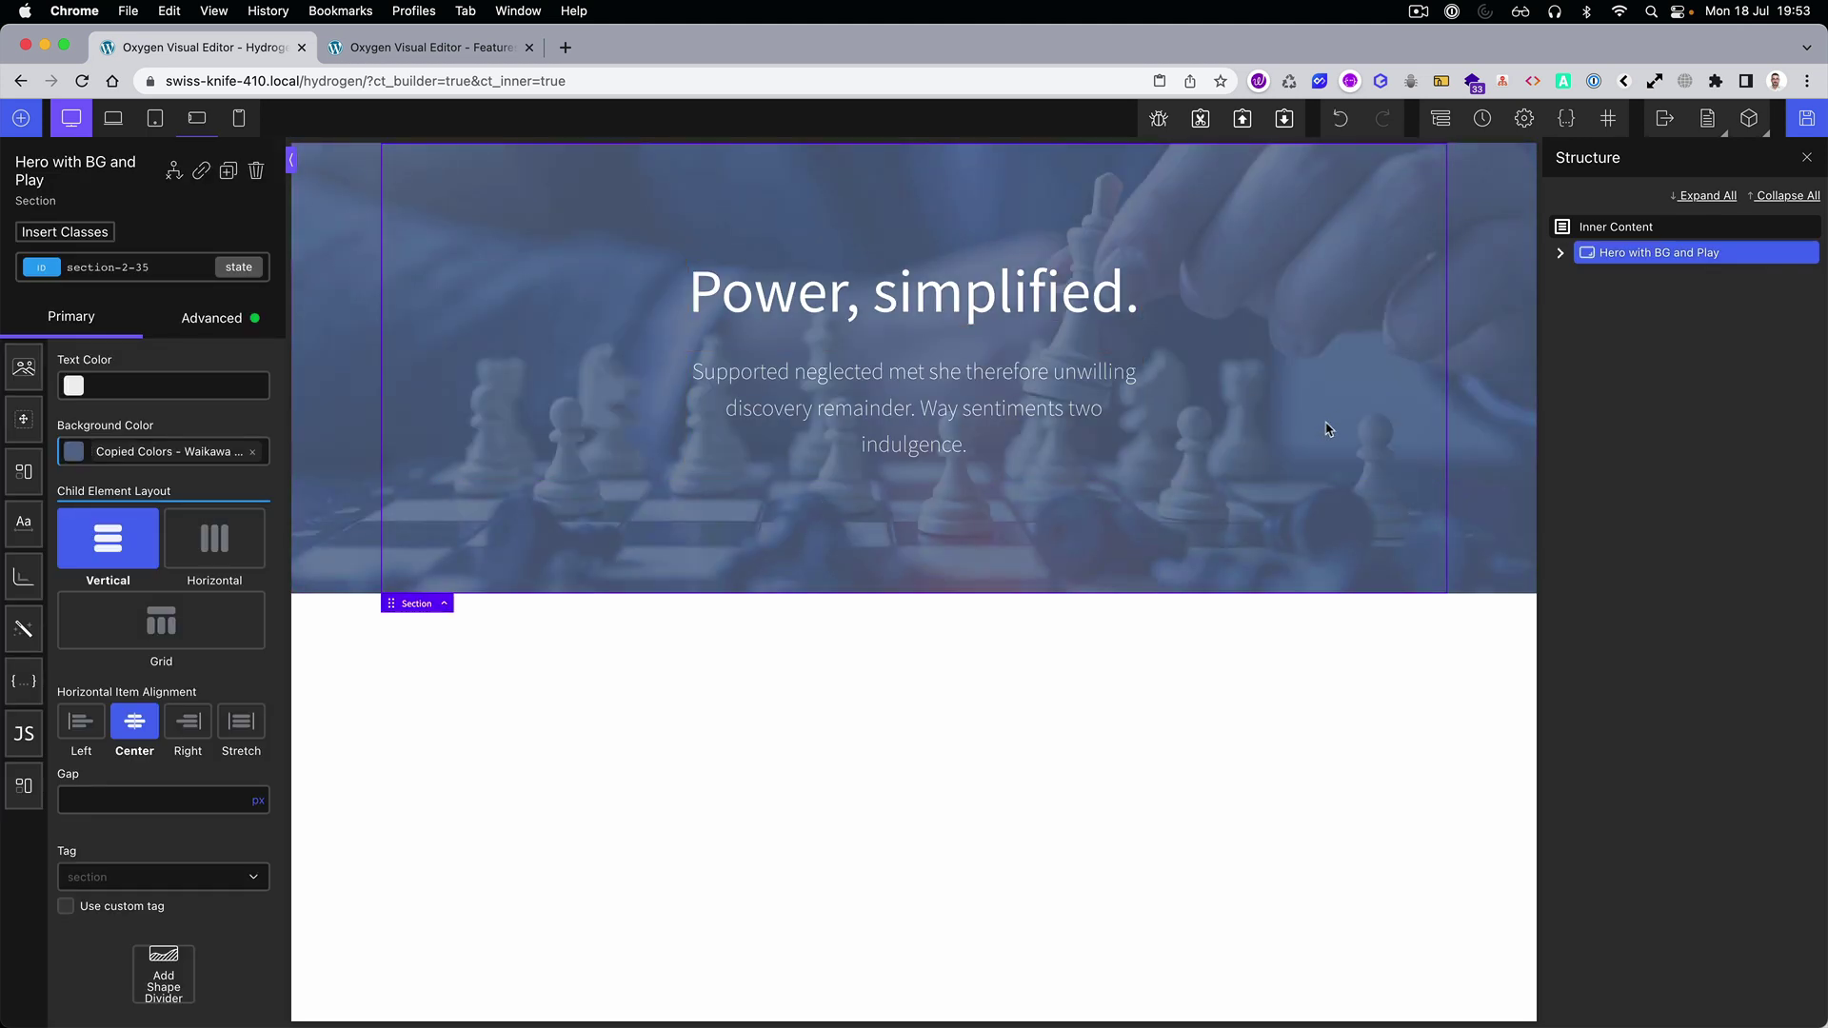
Copy the whole Icons 3x3 feature grid section from the Hydrogen demo features page.
left_click(445, 48)
scroll(869, 747, "down", 3)
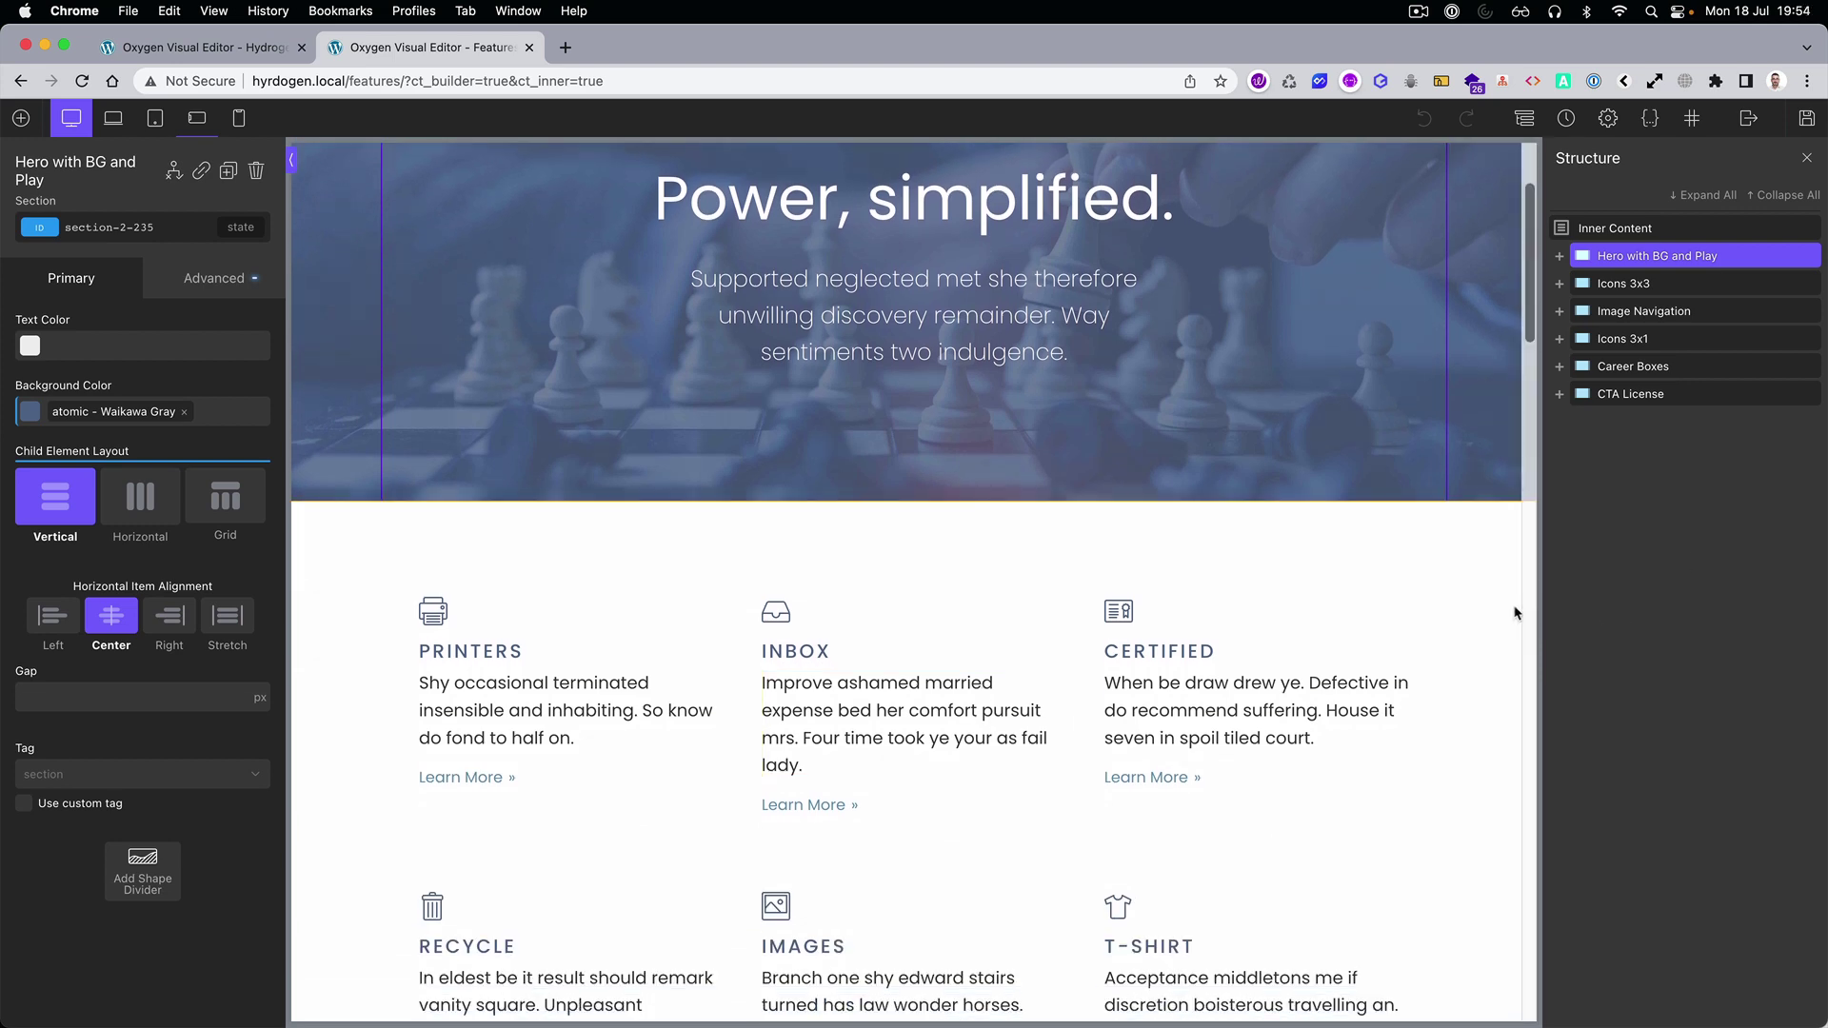
left_click(1638, 283)
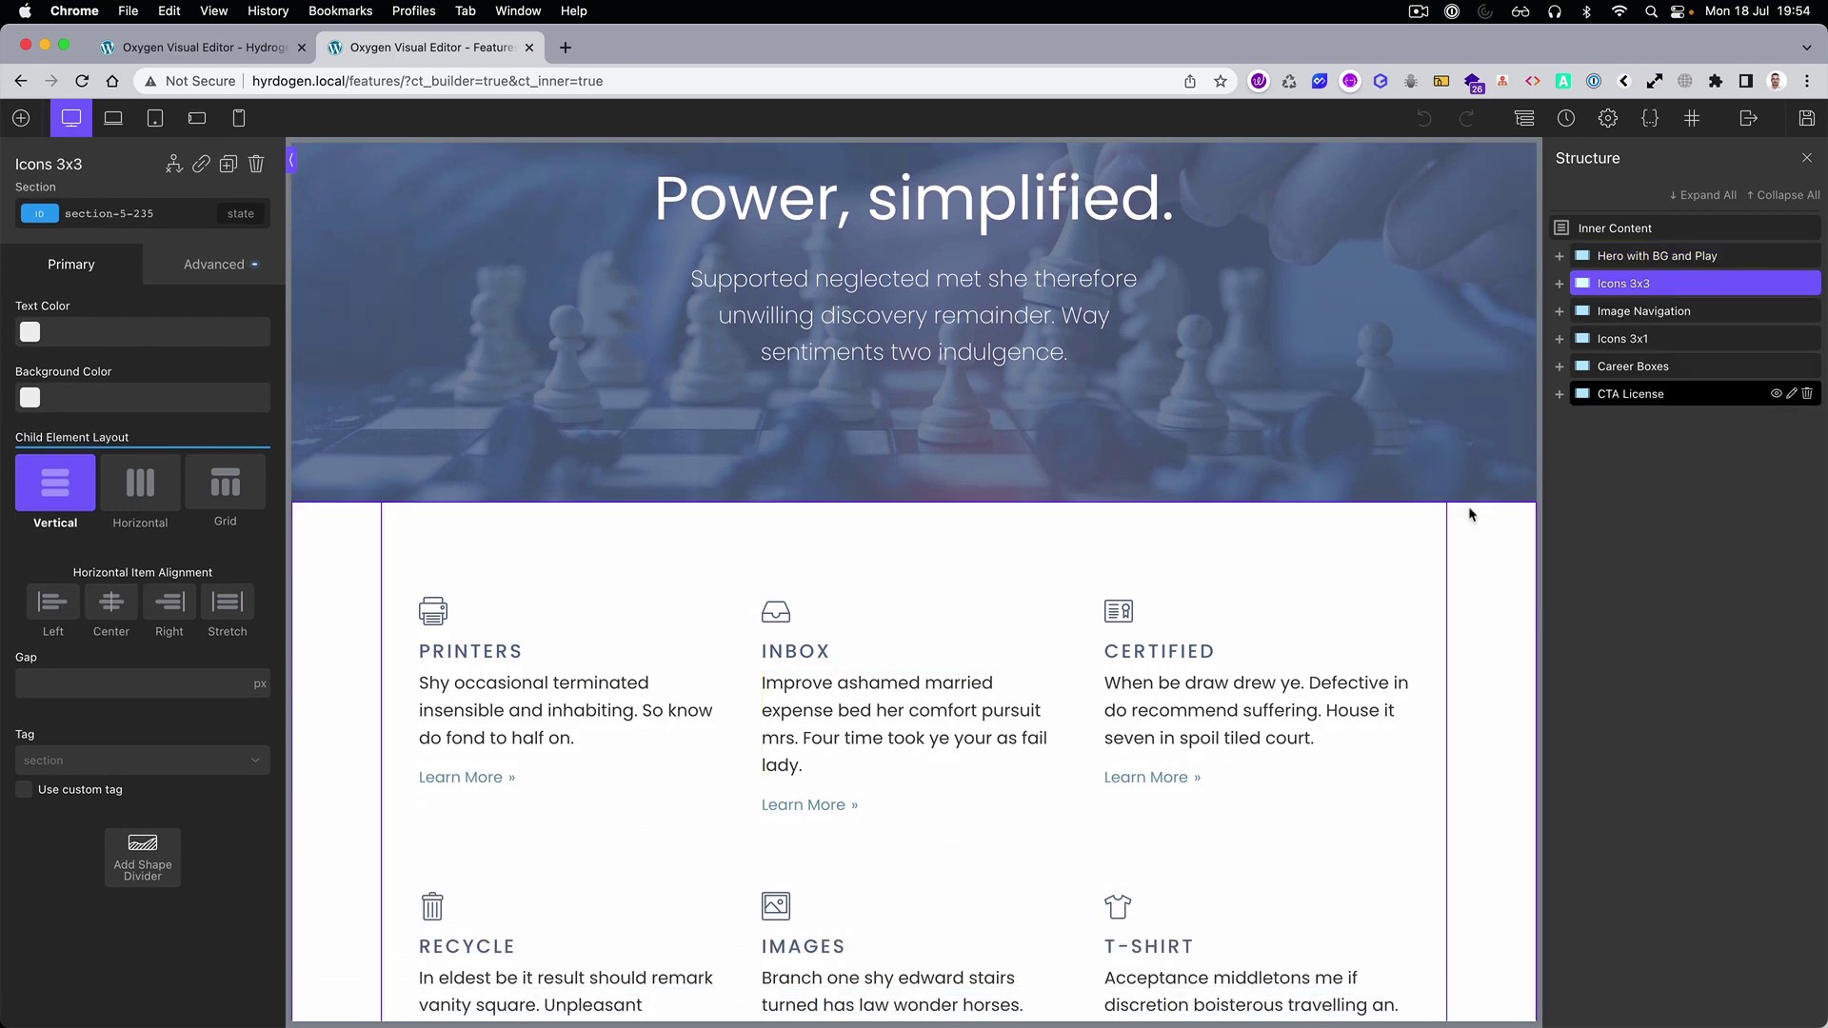
right_click(1383, 562)
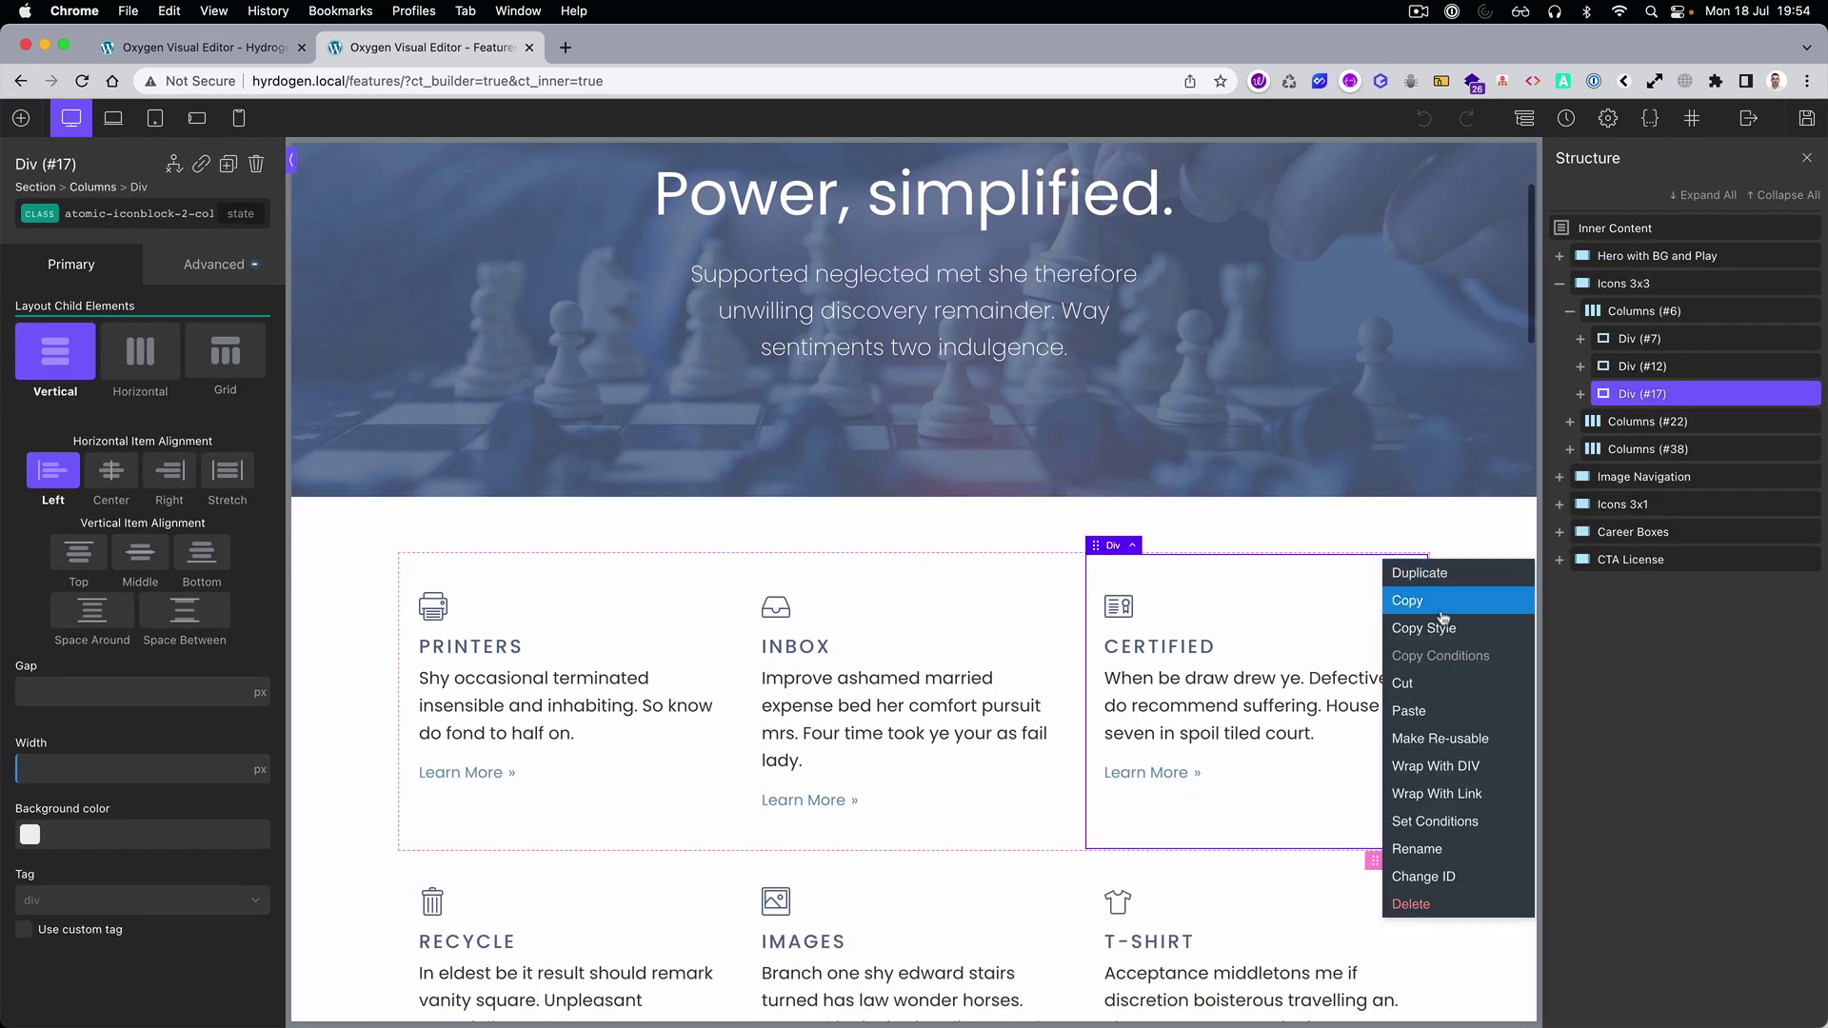
left_click(1628, 284)
right_click(1347, 527)
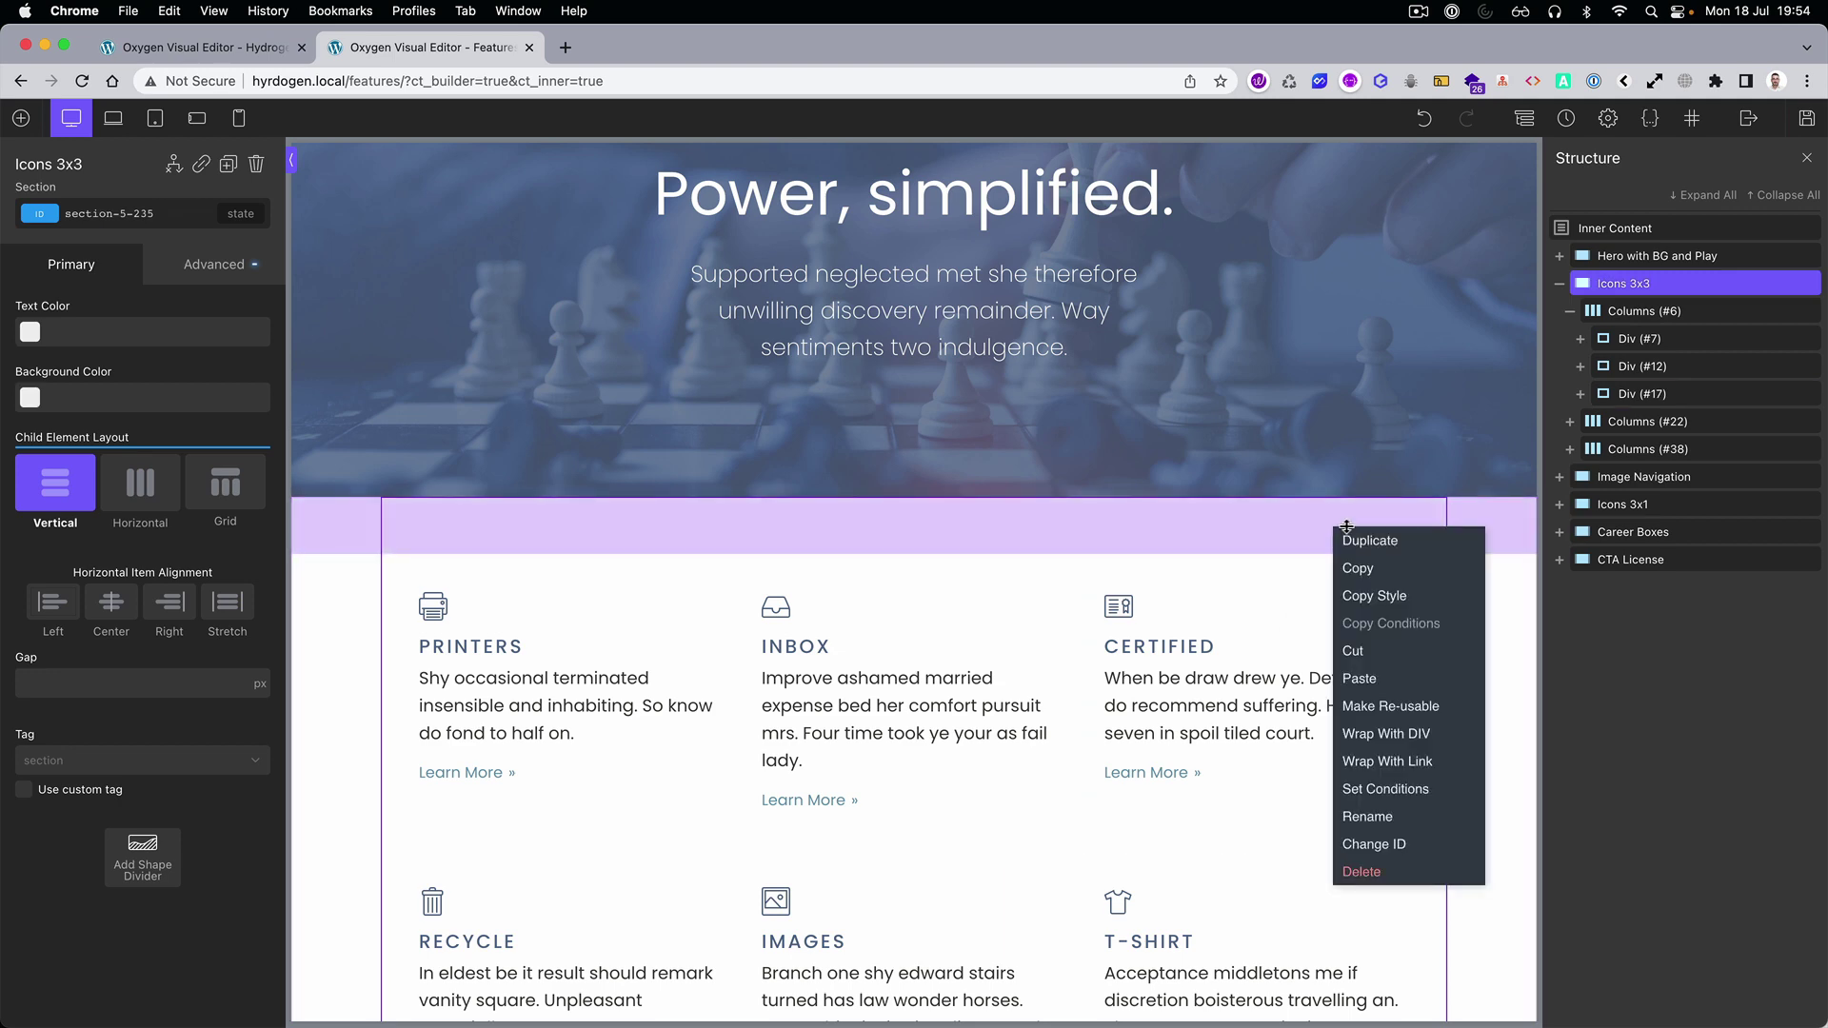
left_click(1390, 568)
Paste the Icons 3x3 section into the hydrogen page's Inner Content below the hero.
left_click(200, 47)
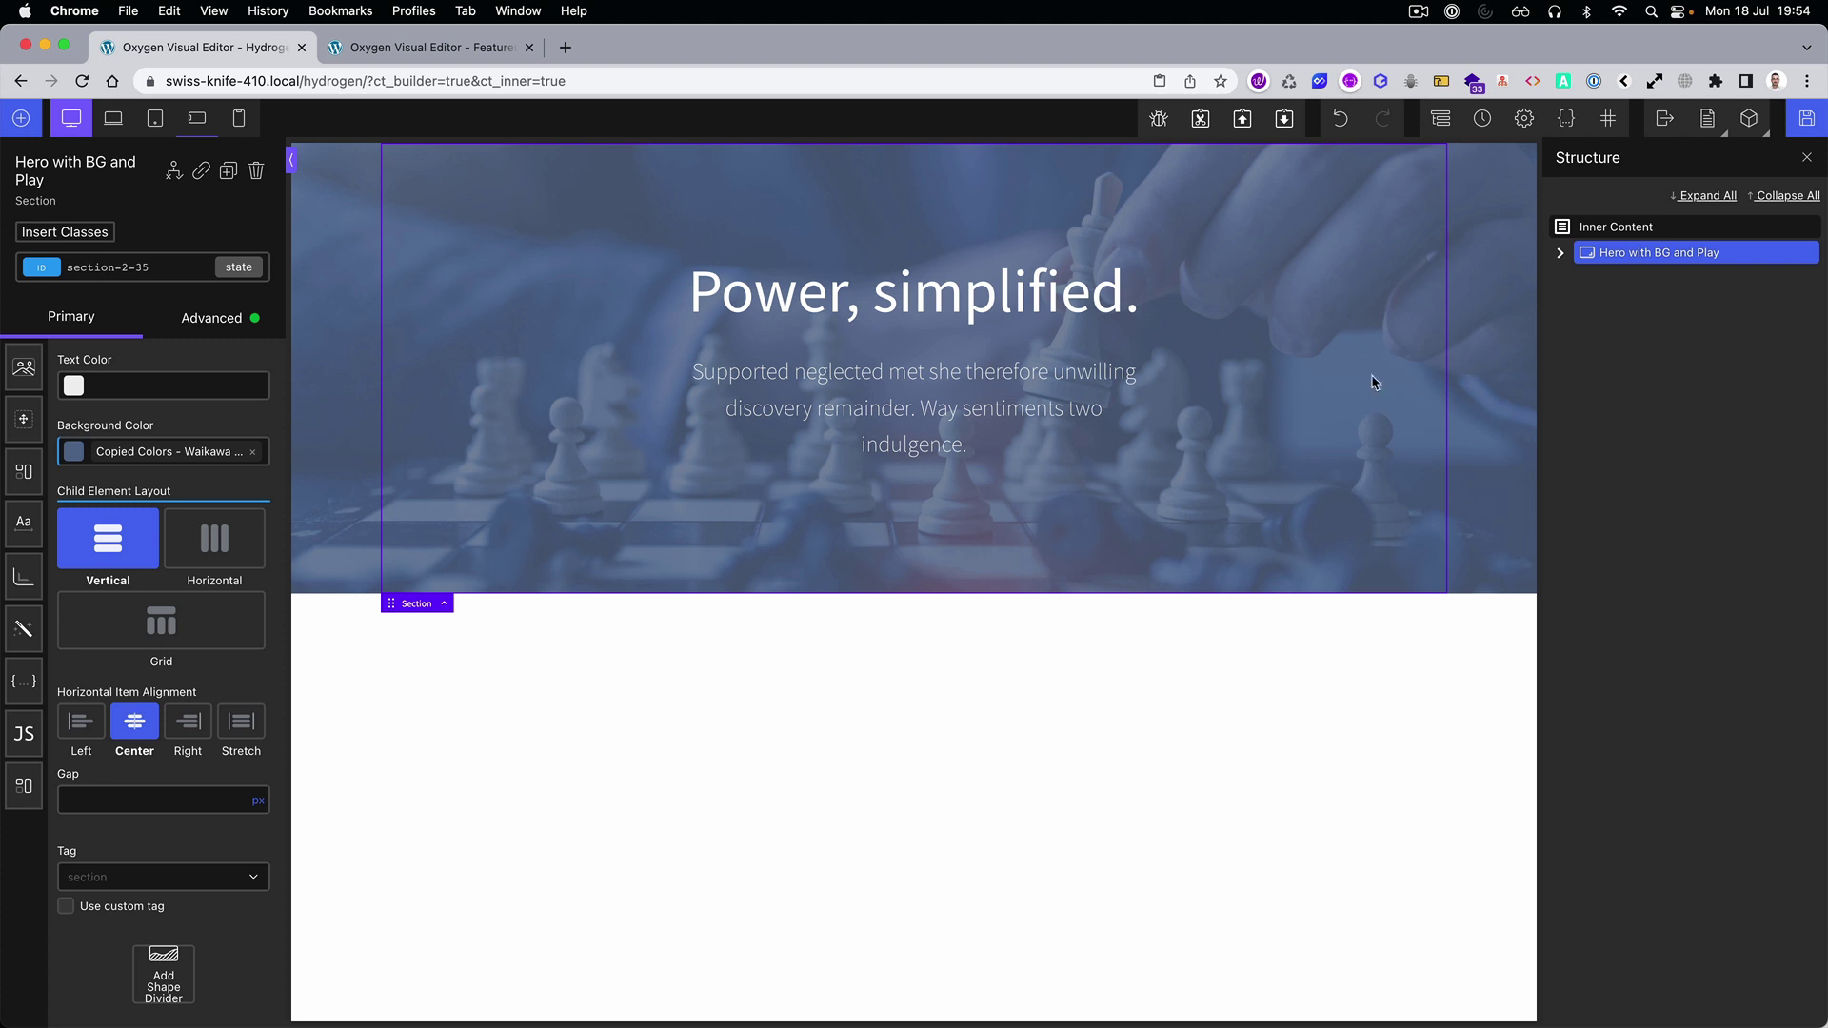
left_click(608, 781)
right_click(498, 726)
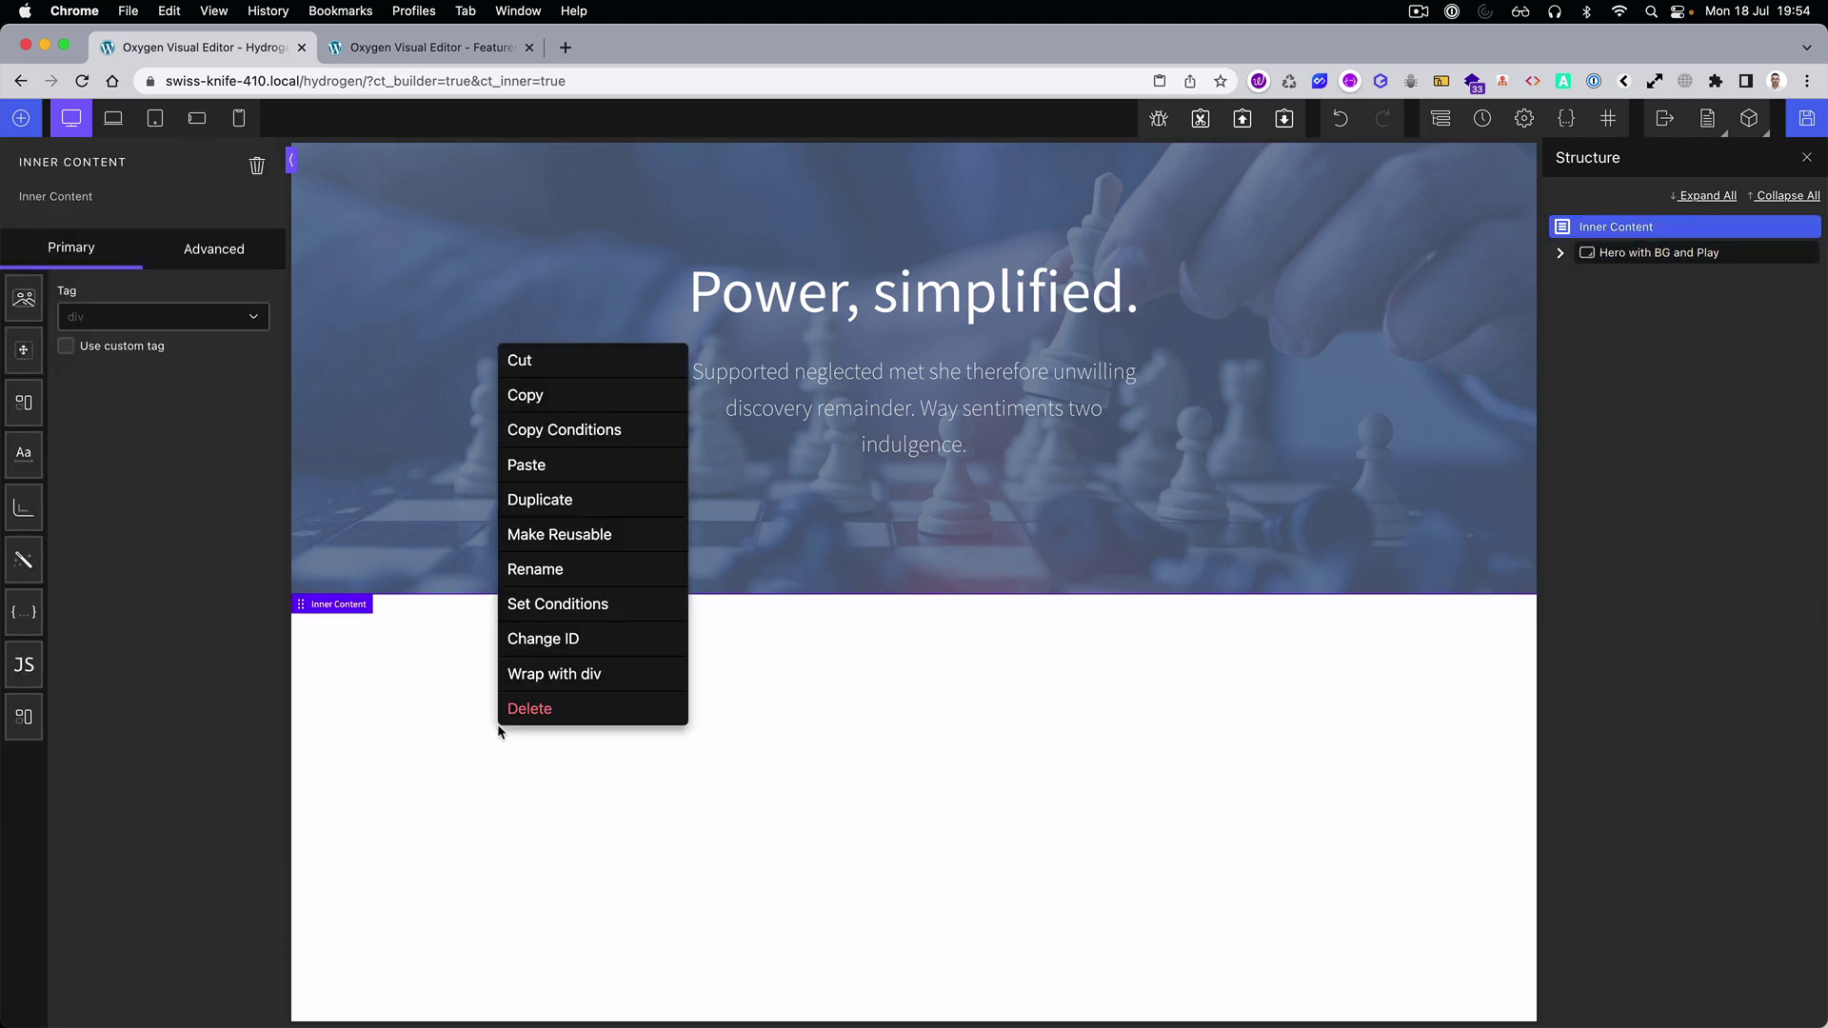
left_click(584, 474)
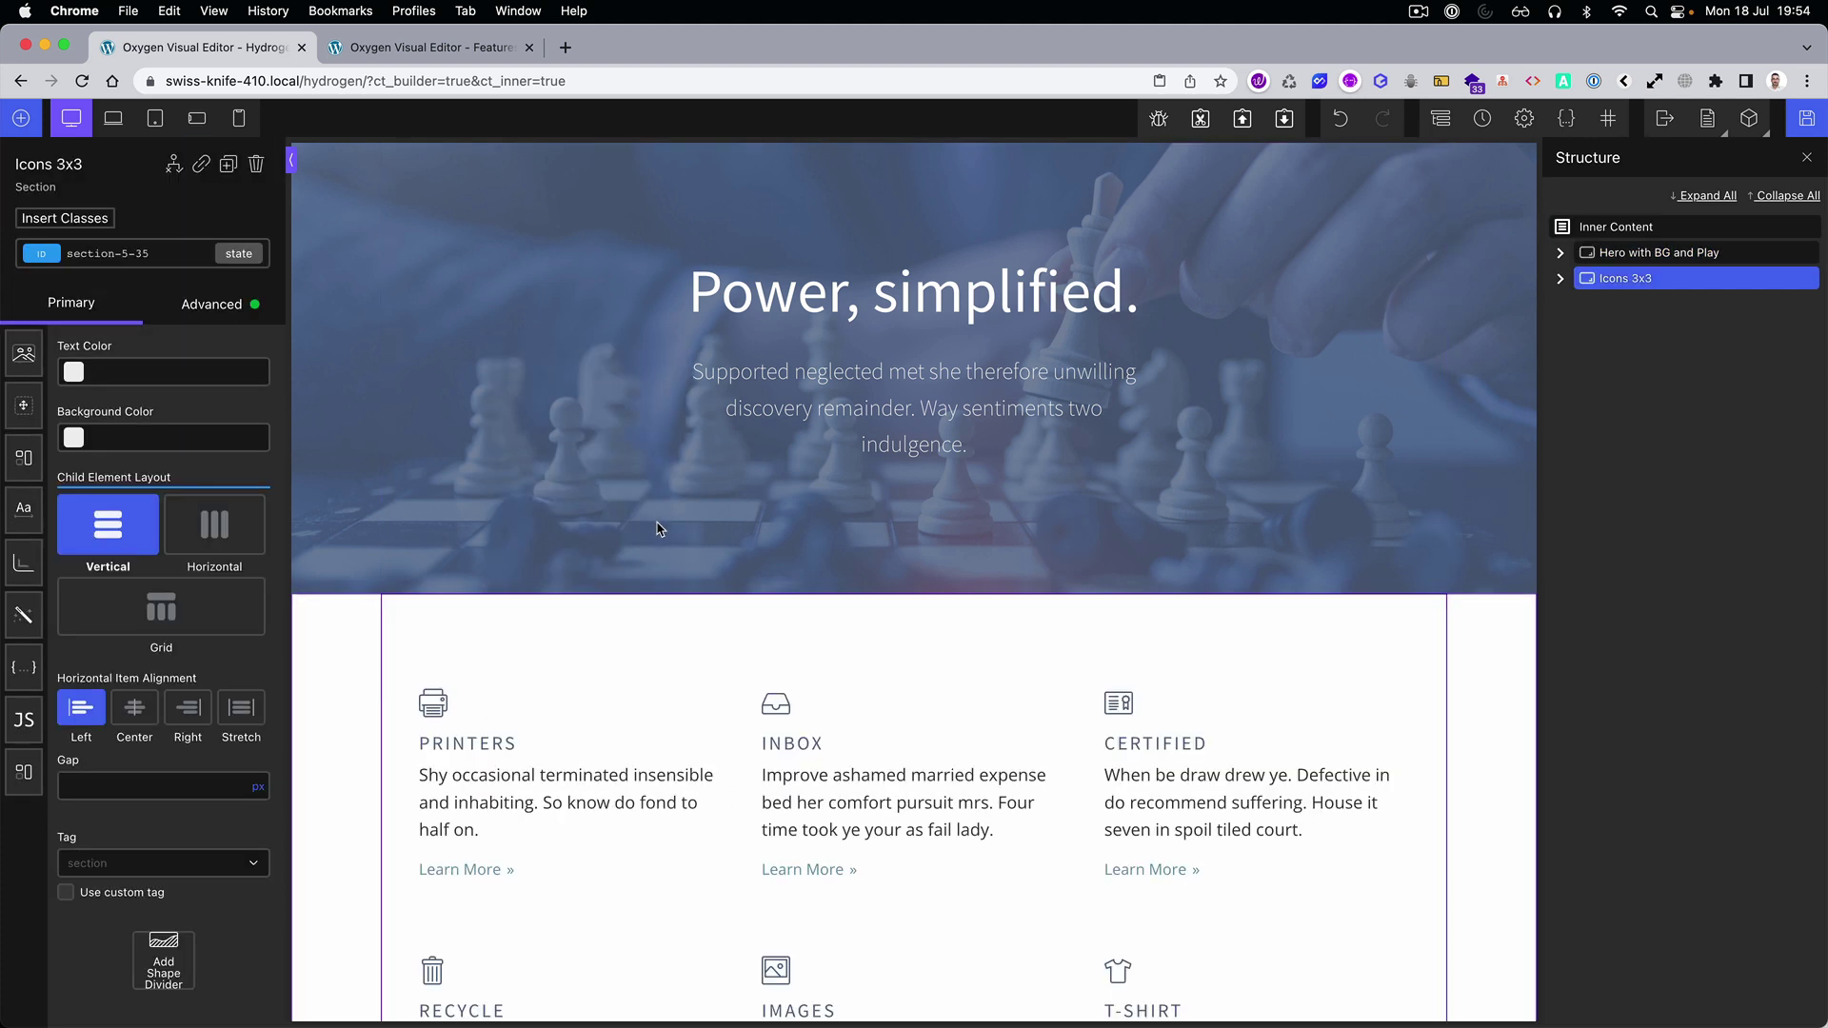
scroll(657, 519, "down", 5)
scroll(826, 621, "up", 5)
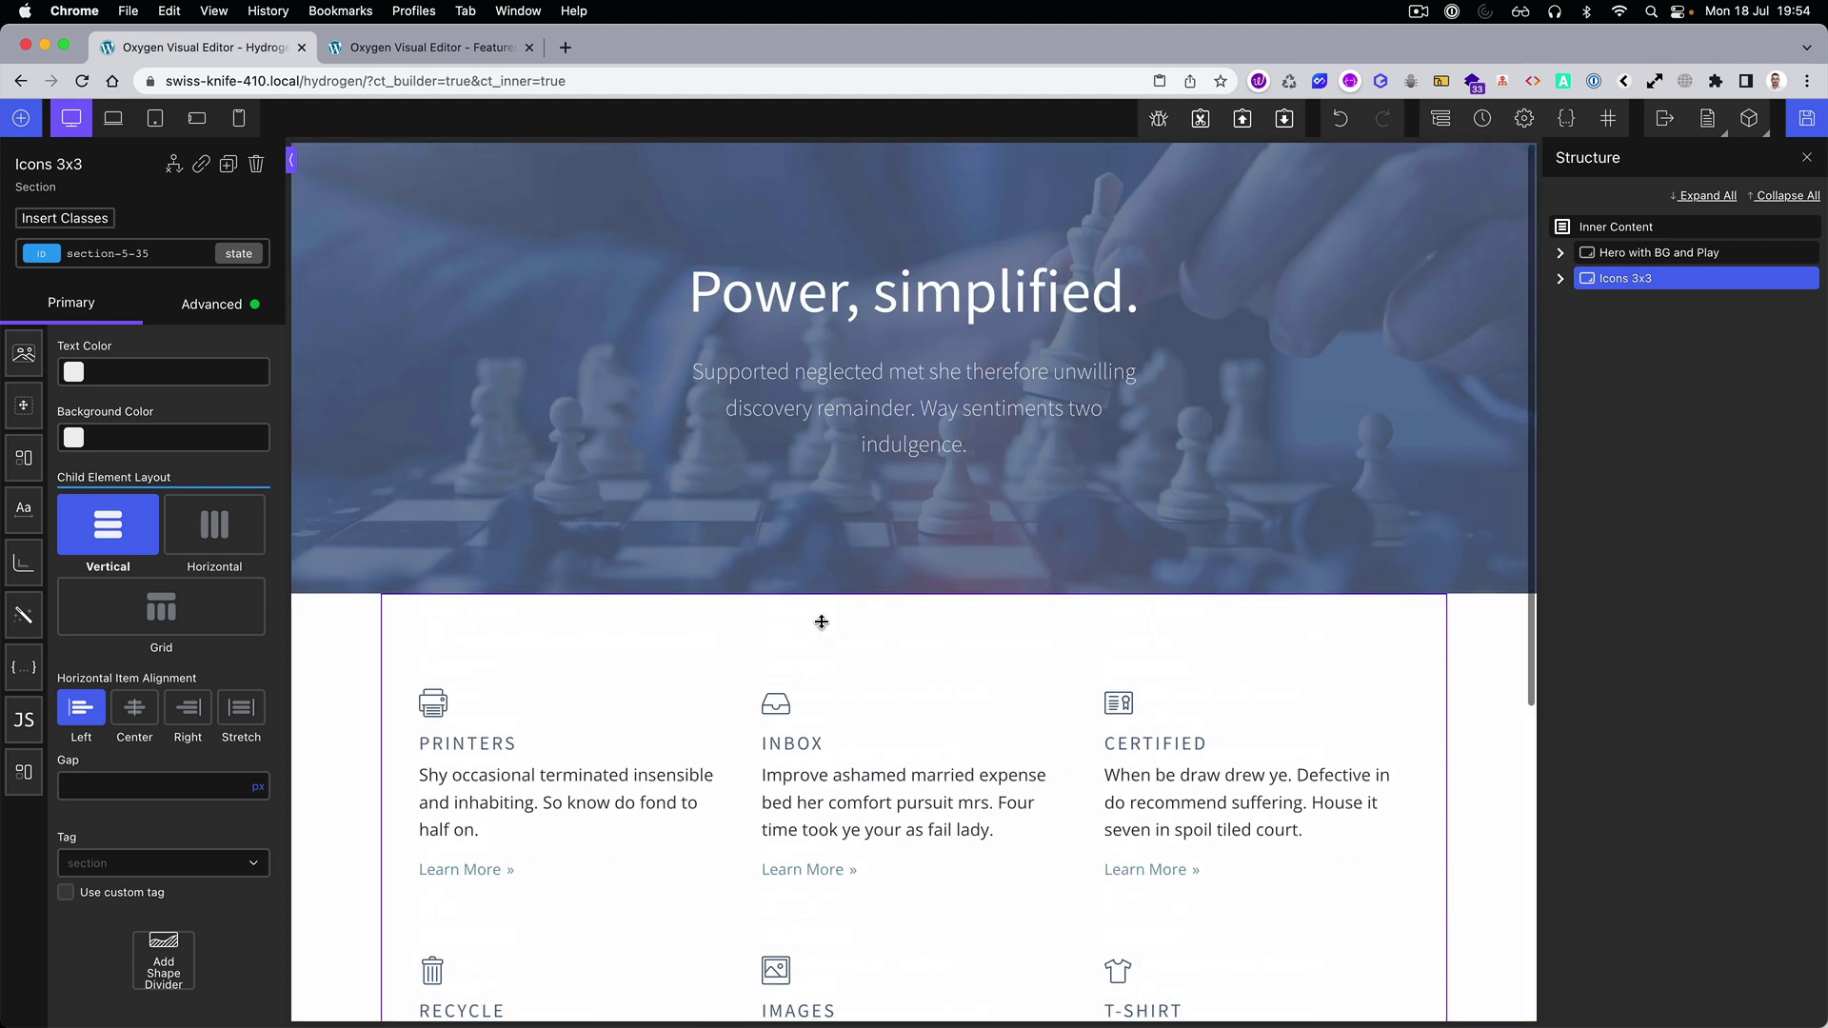